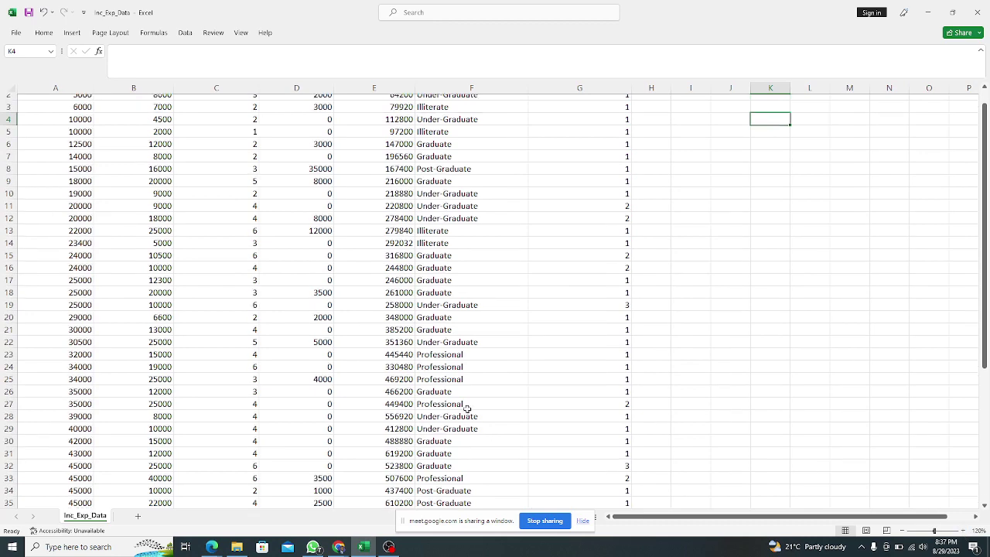
Step: Zoom the Inc_Exp_Data sheet from 120% to 130% with the zoom slider's + button
click(962, 530)
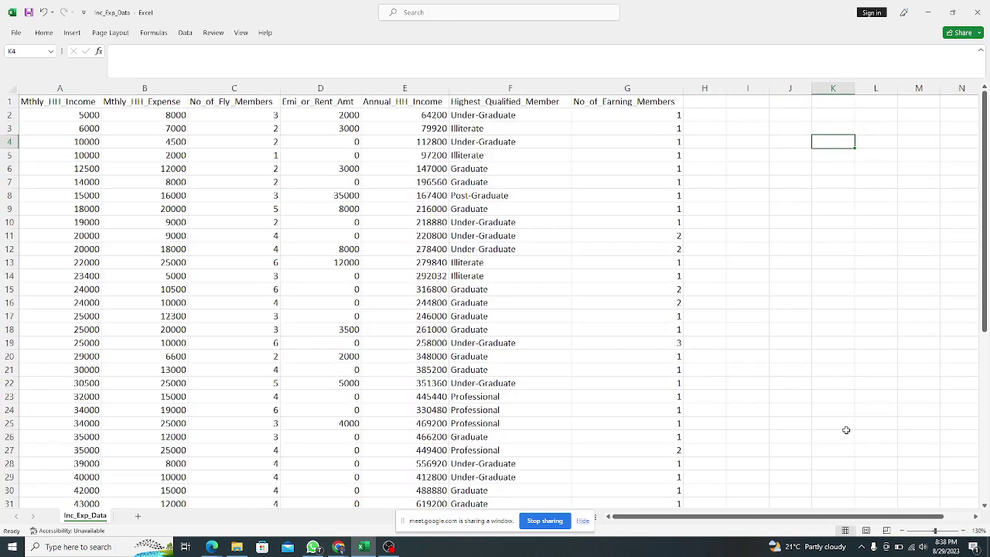
drag(727, 516, 715, 518)
mouse_move(345, 548)
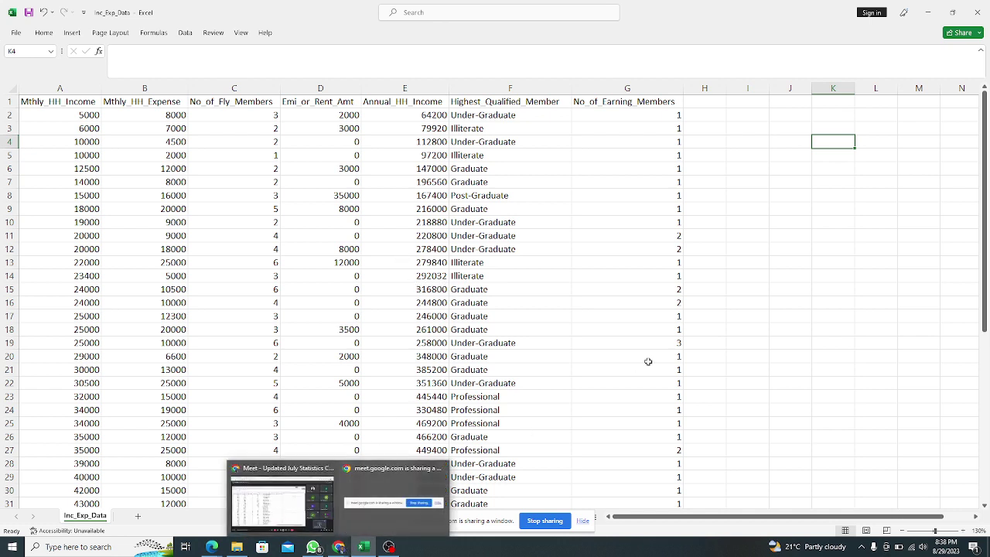
click(751, 195)
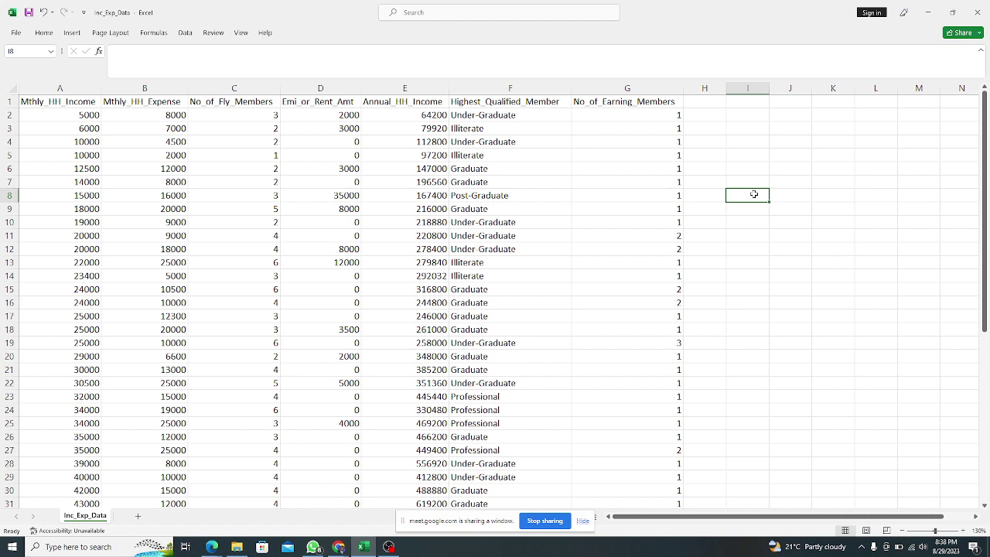
click(58, 89)
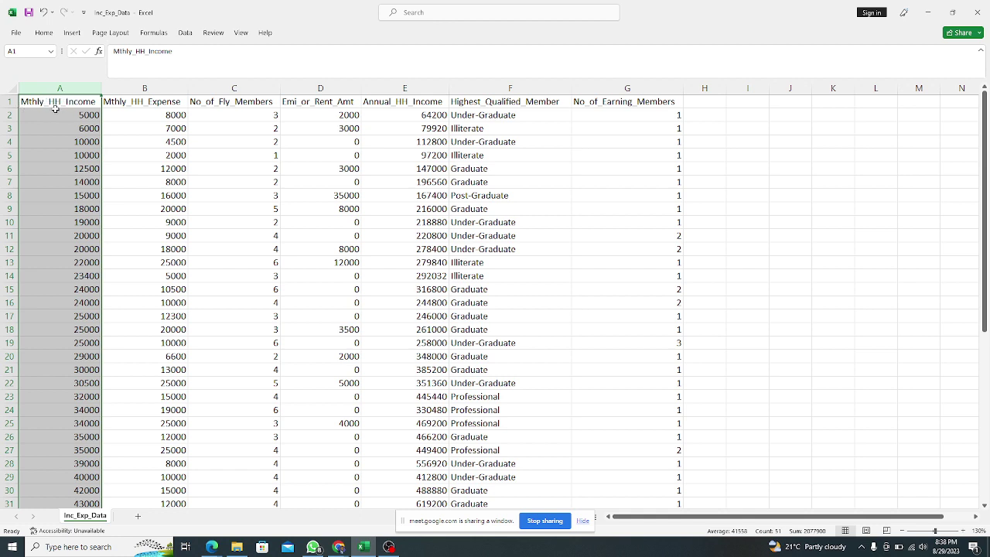
click(65, 141)
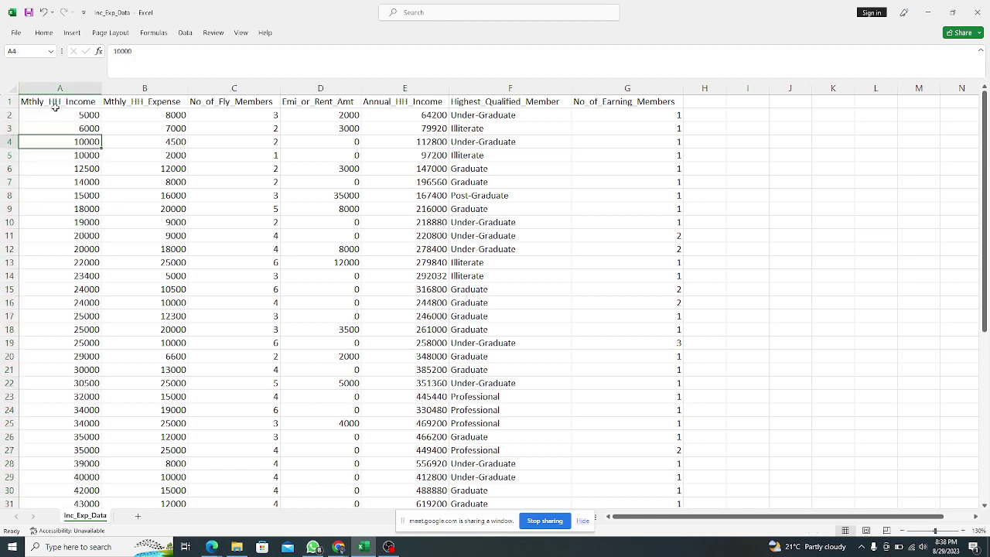
click(55, 107)
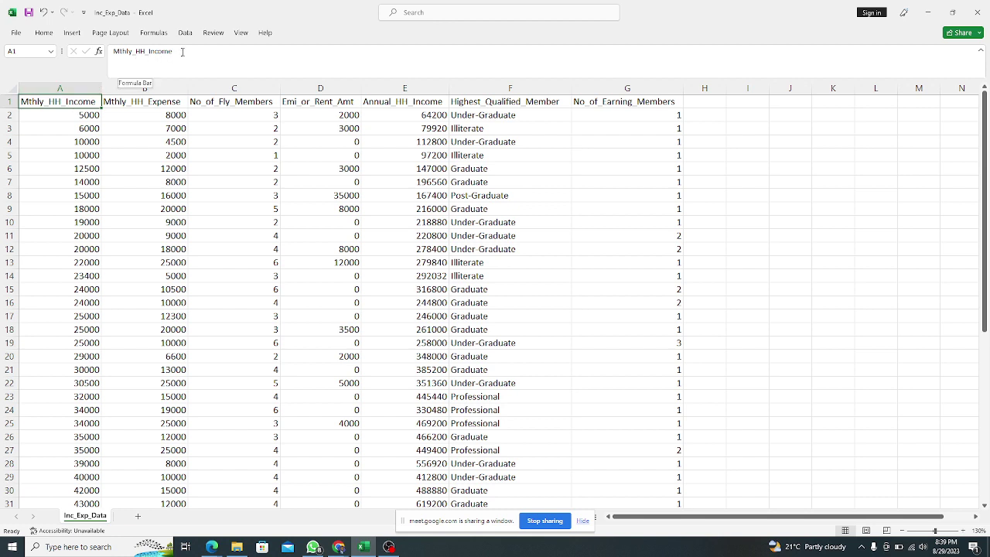
click(153, 104)
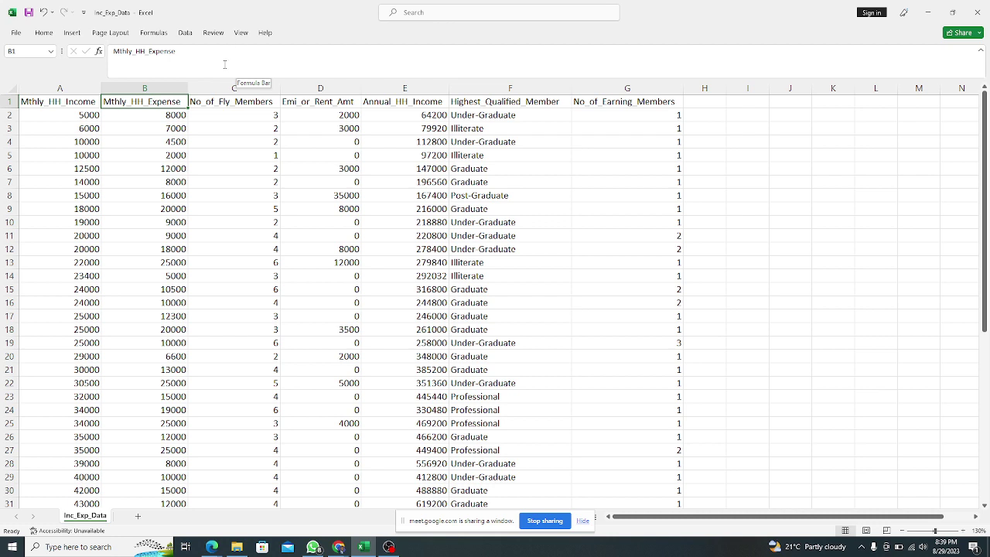
click(210, 102)
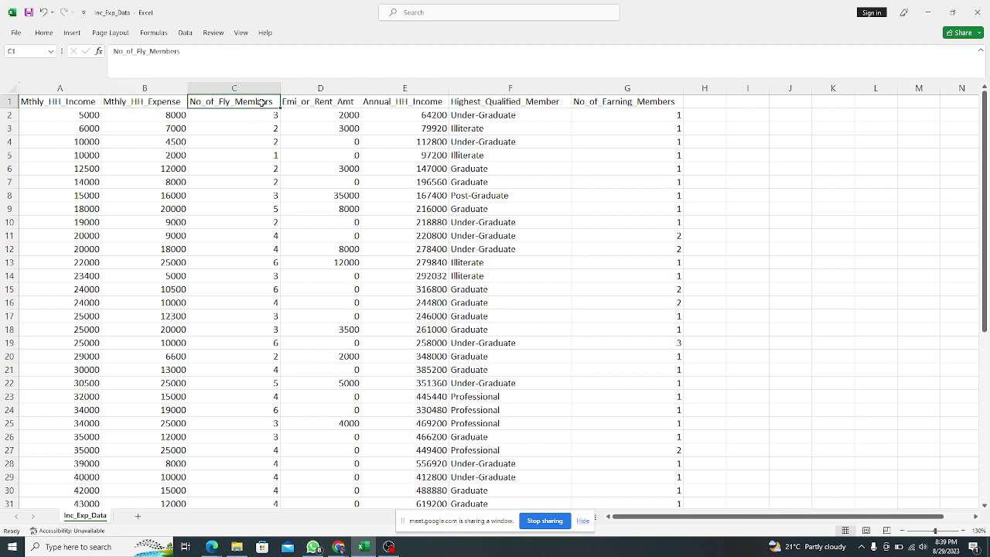
key(ctrl+shift+Down)
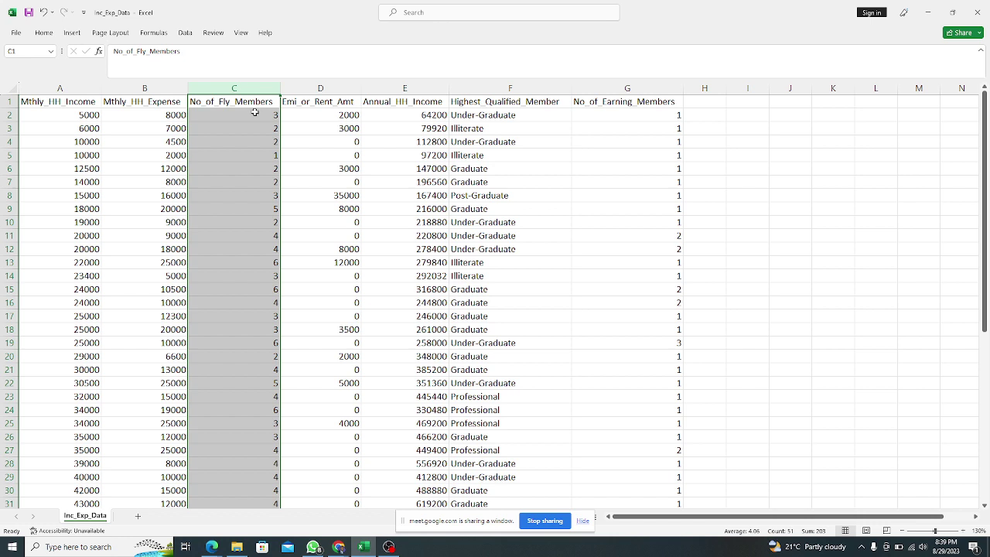
click(321, 88)
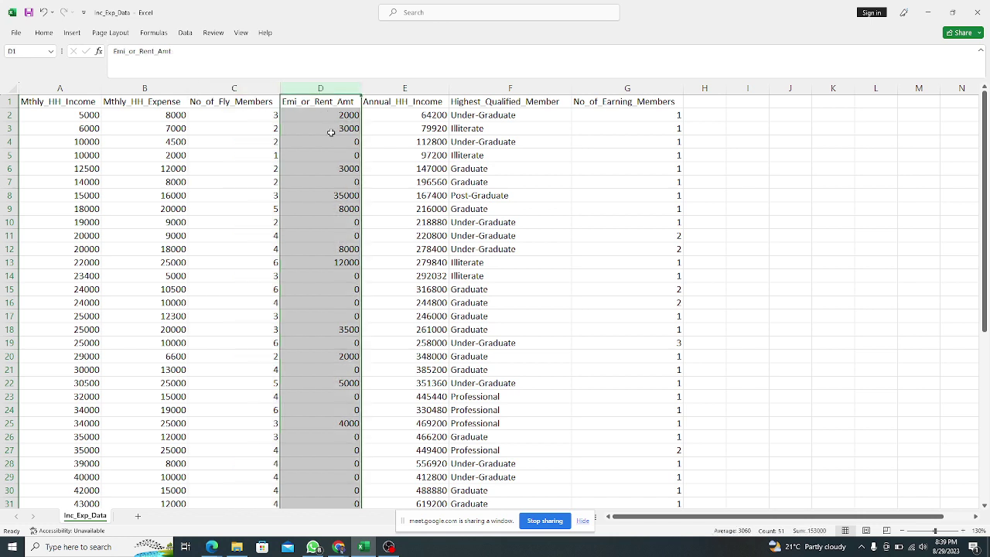
click(422, 87)
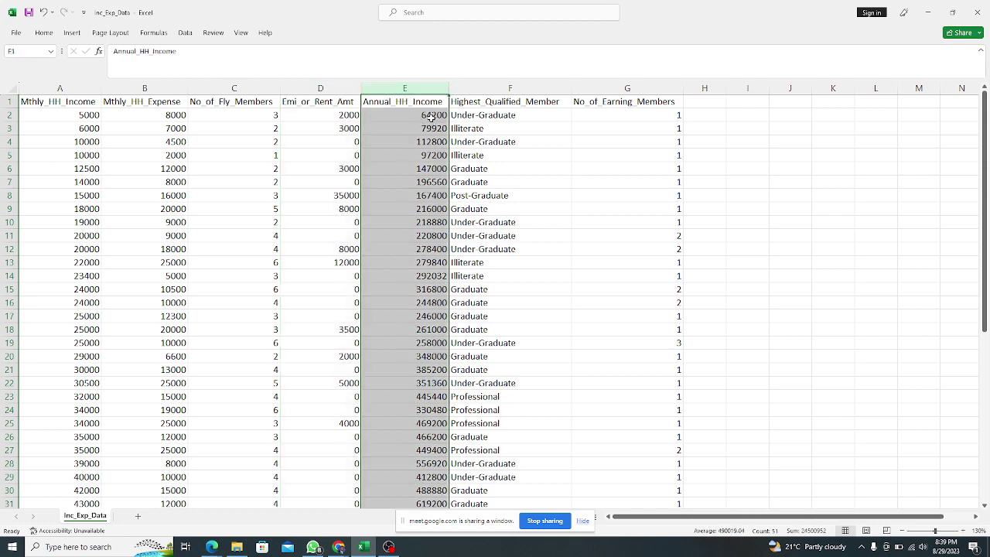
click(432, 116)
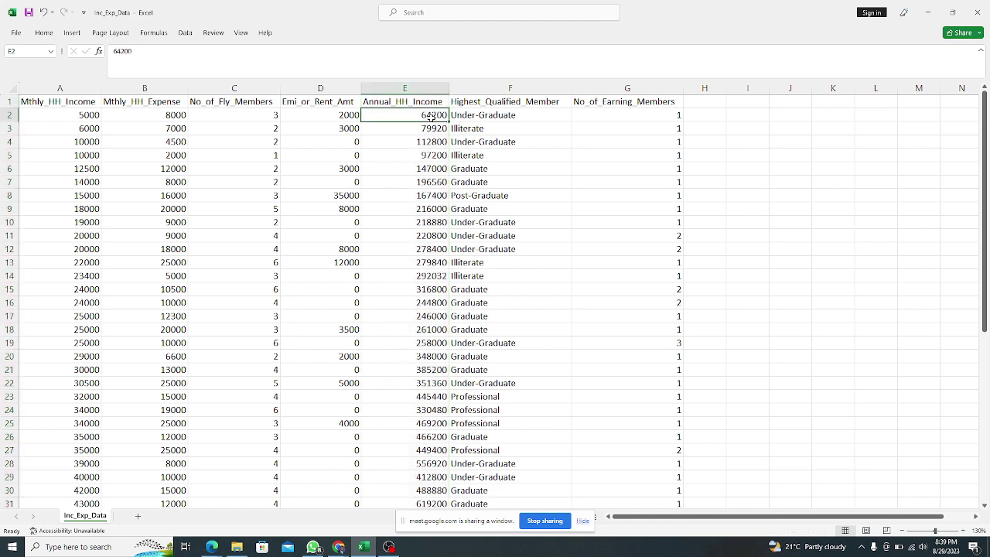
click(78, 88)
click(144, 87)
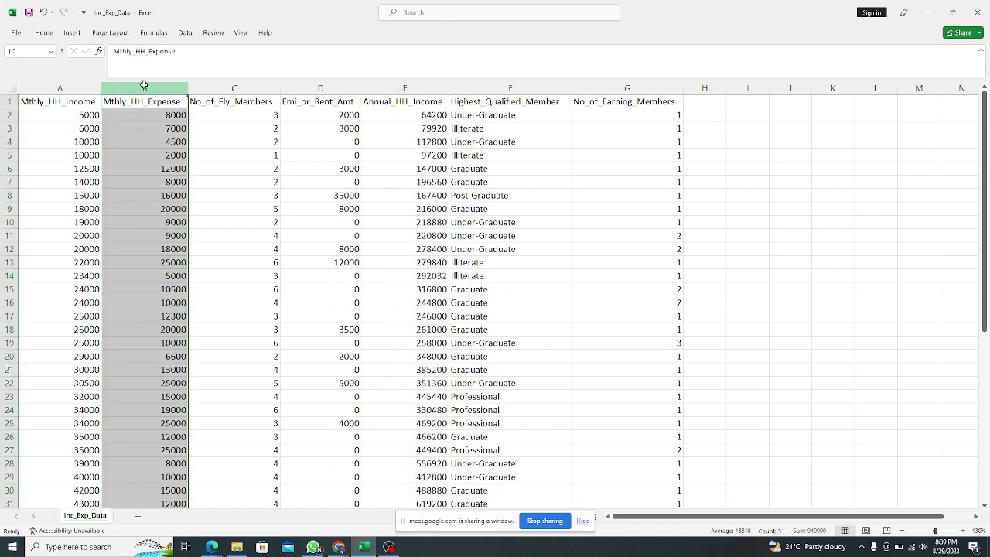
click(227, 87)
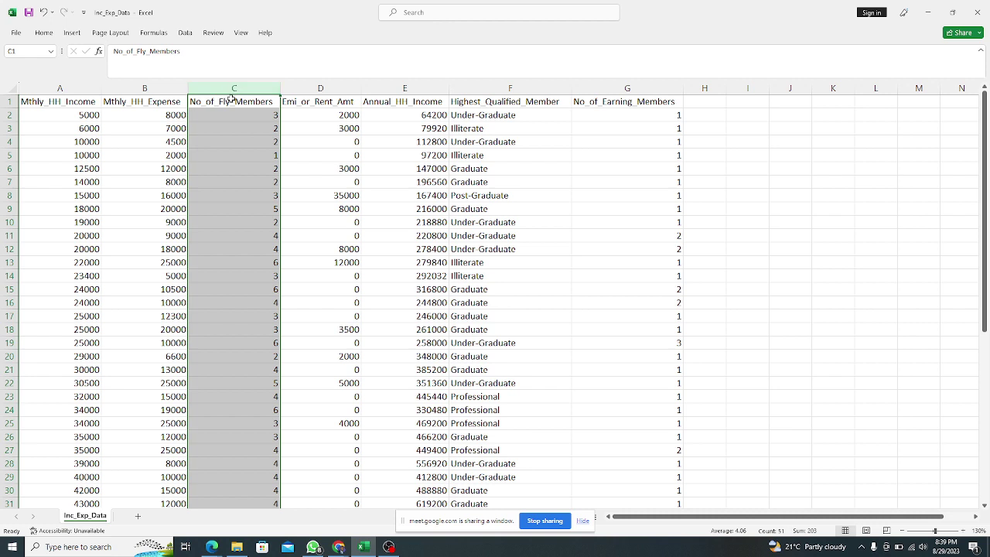
click(229, 99)
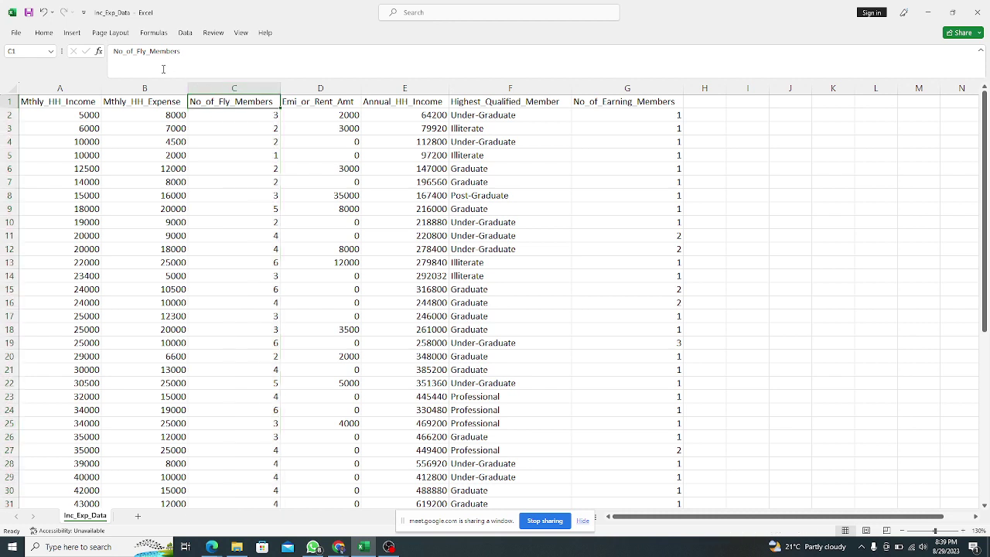
click(317, 88)
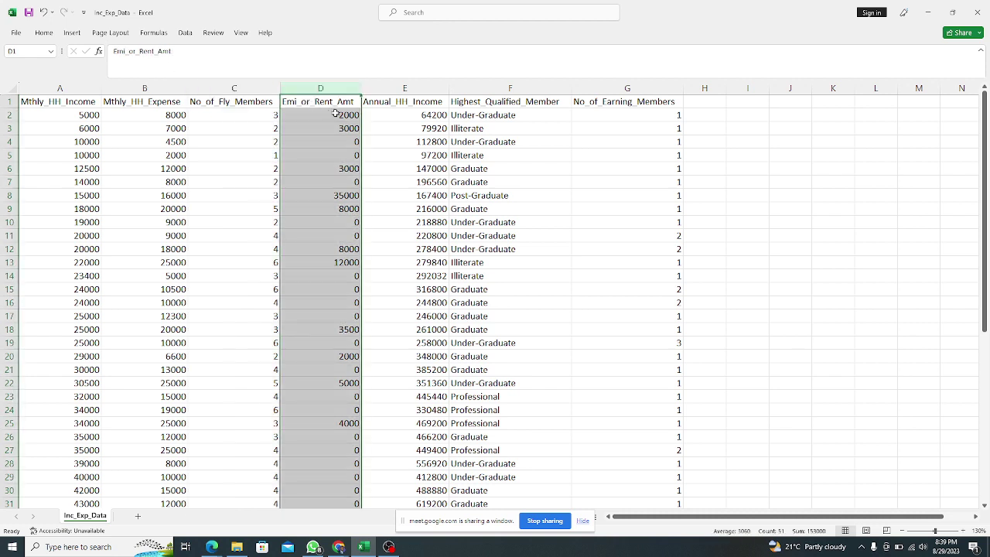
click(414, 90)
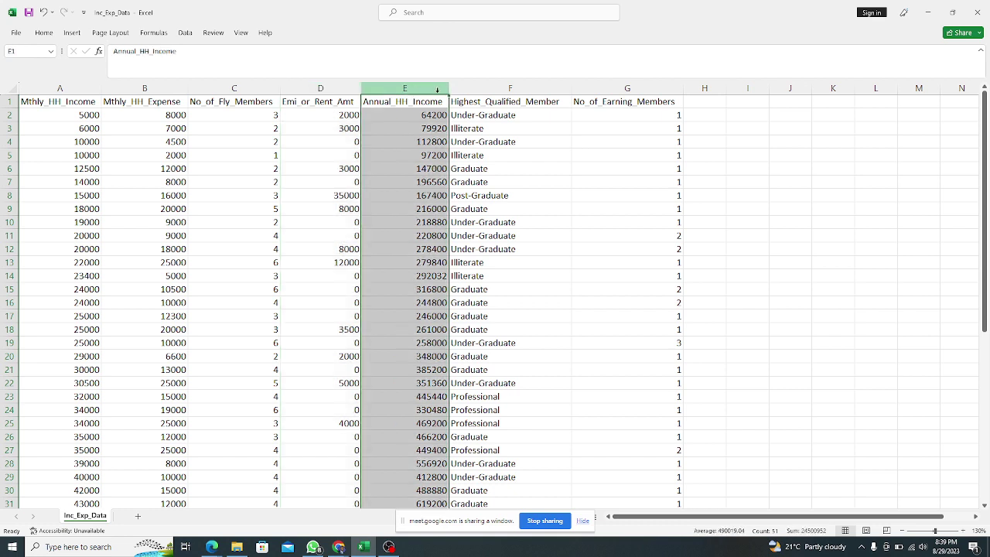
click(492, 90)
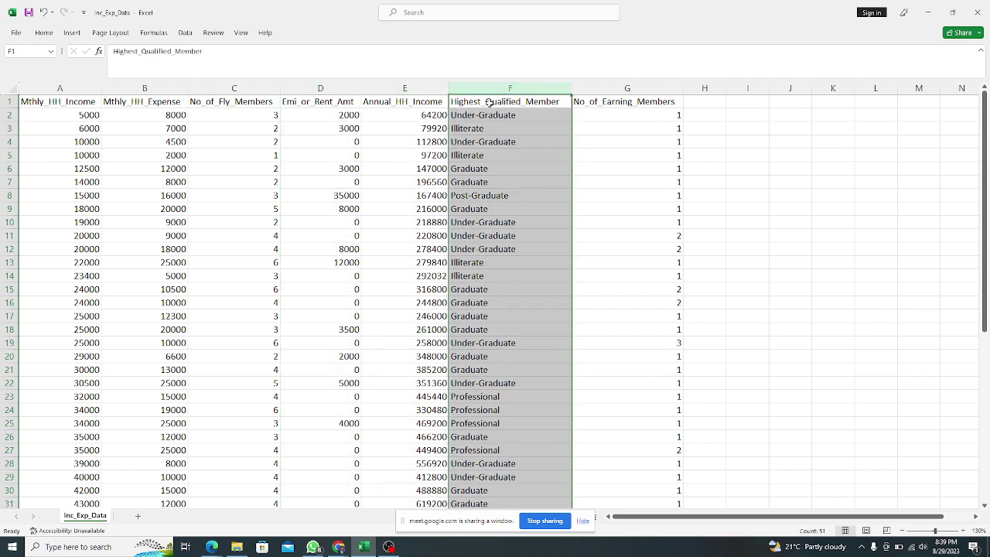
click(489, 103)
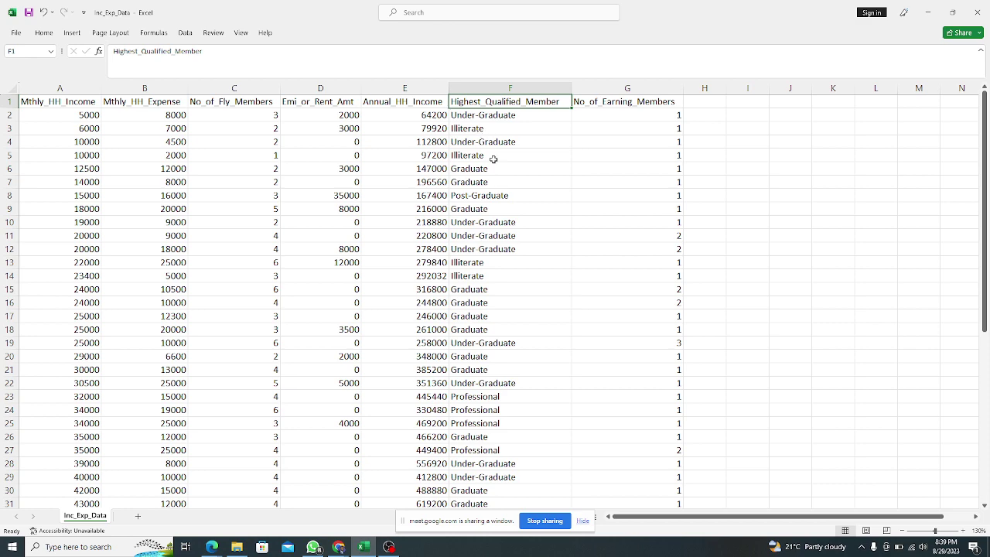
scroll(489, 285, down, 2)
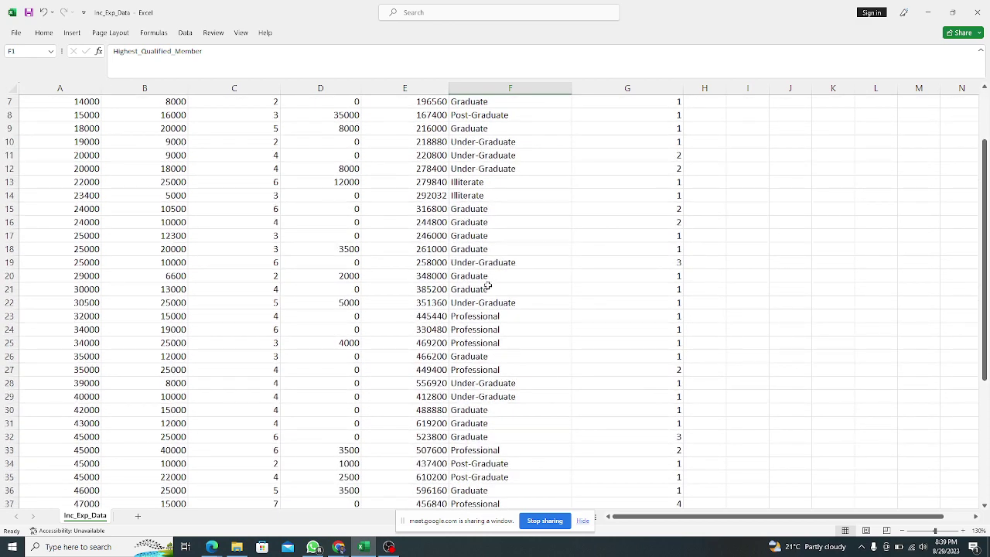
click(471, 411)
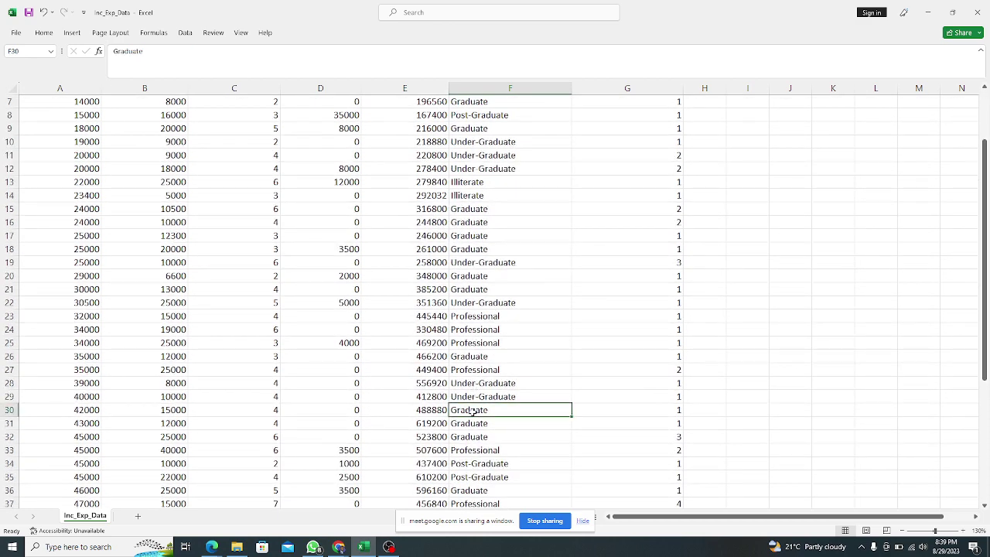
click(476, 373)
scroll(491, 356, down, 6)
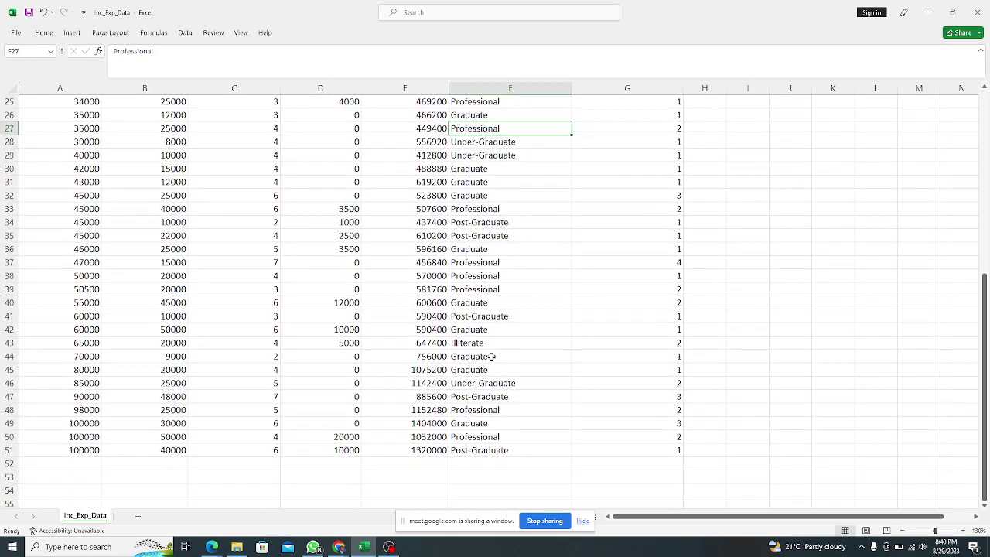
scroll(491, 357, up, 8)
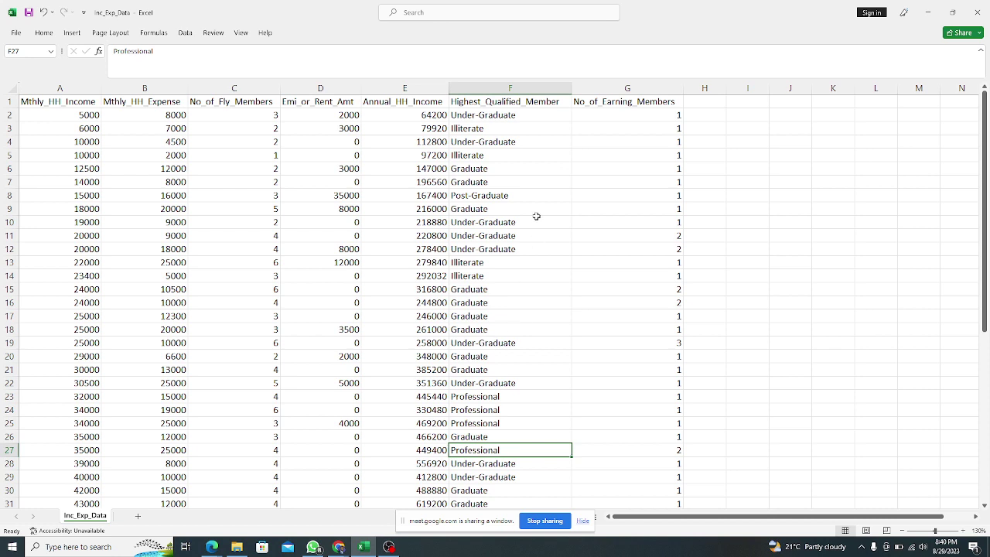
click(617, 109)
key(ctrl+shift+Down)
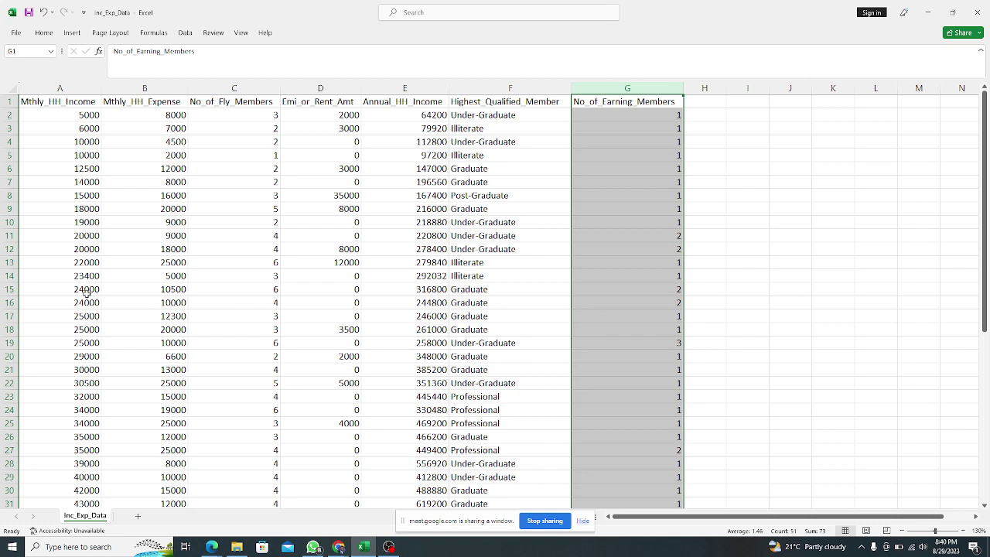
click(7, 289)
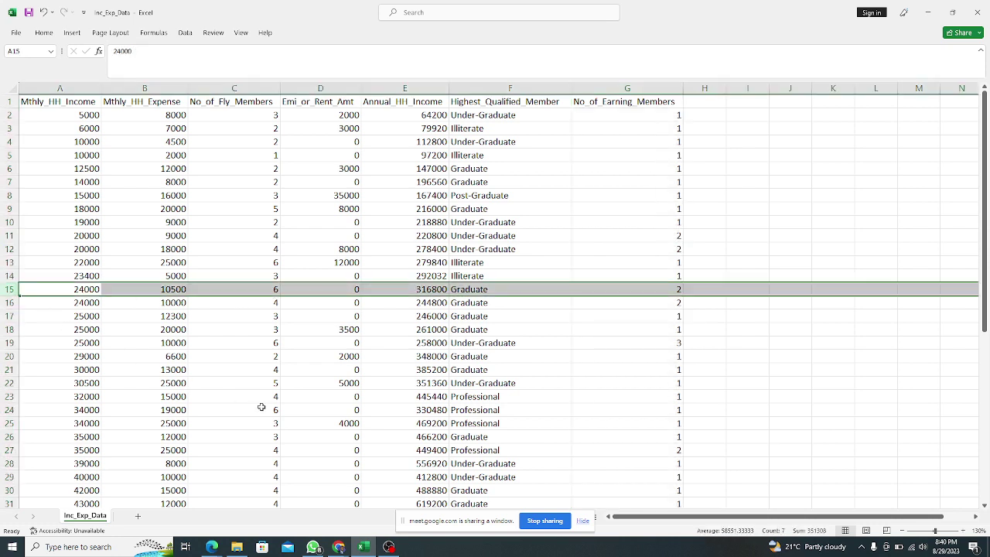
click(232, 409)
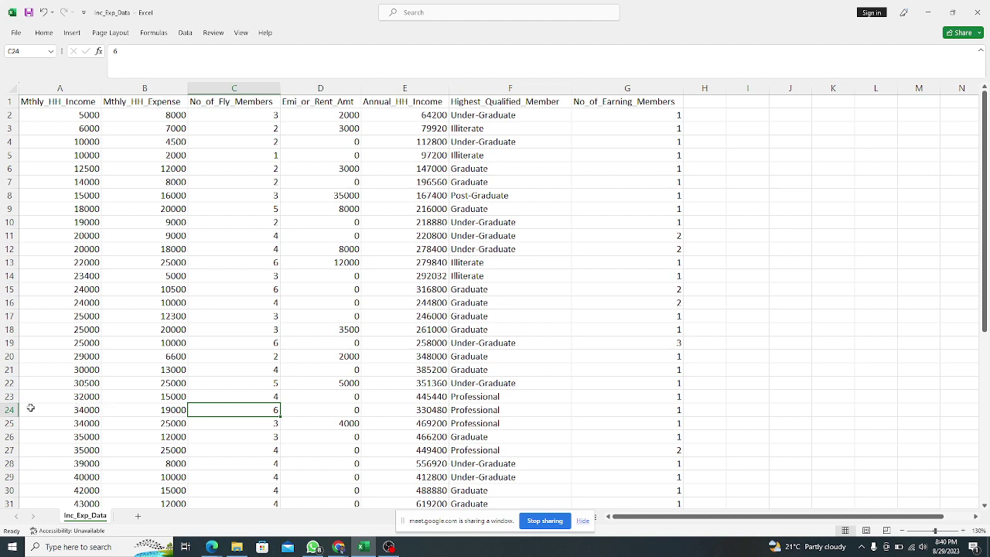
click(8, 410)
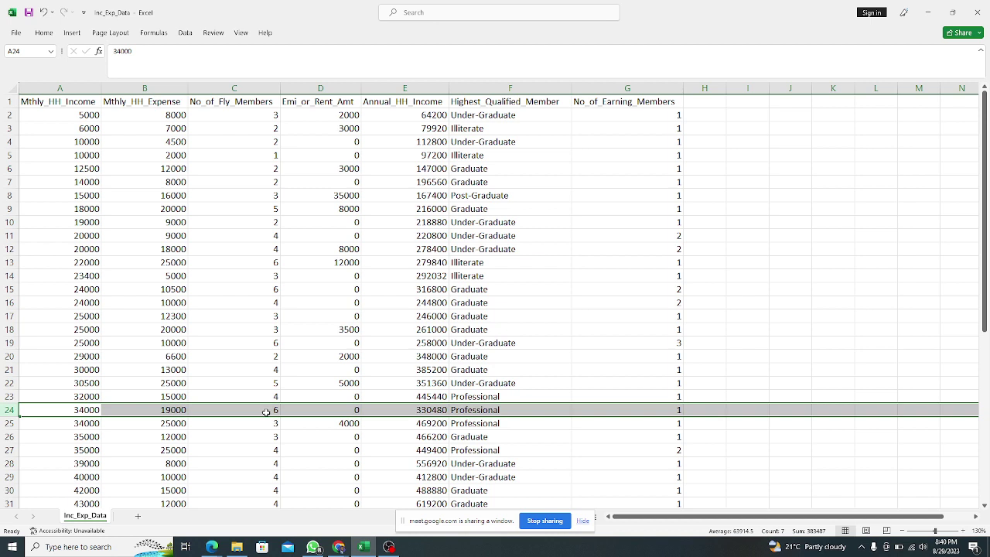
click(665, 411)
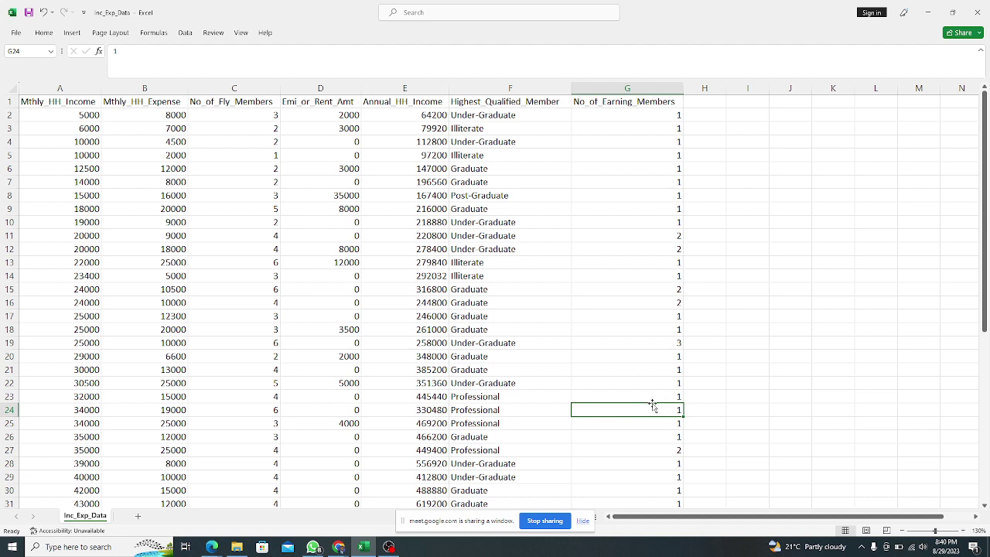
click(271, 410)
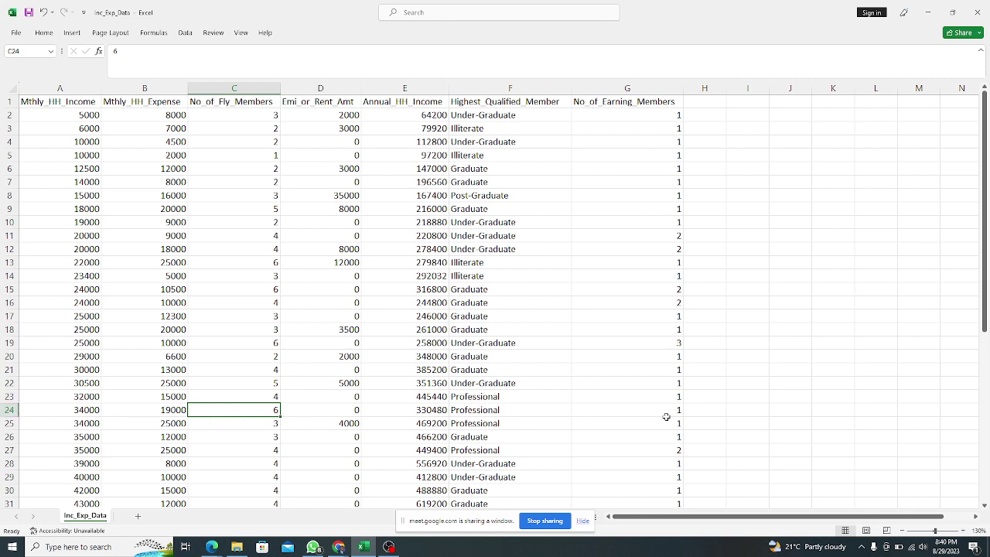
click(642, 412)
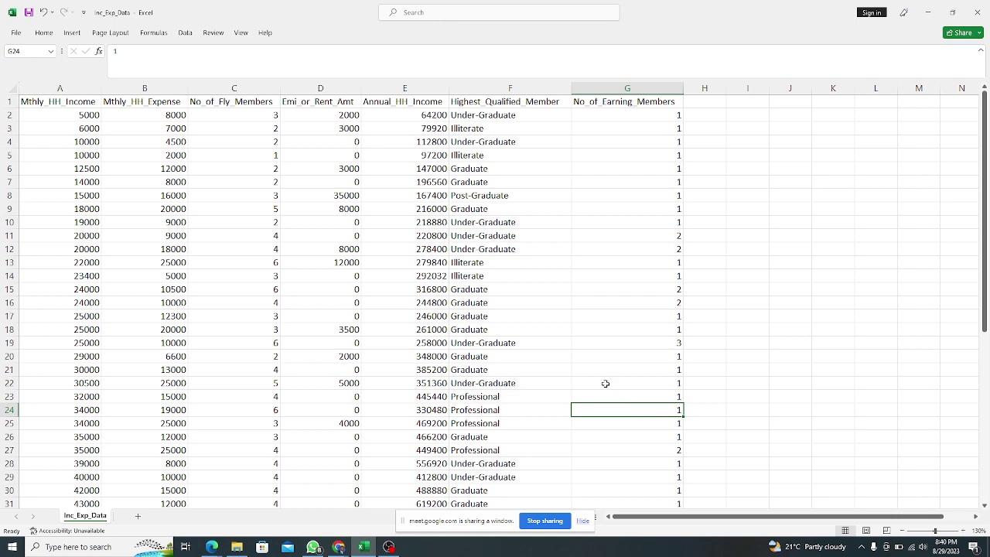
scroll(605, 383, down, 7)
scroll(369, 383, up, 7)
scroll(58, 227, down, 9)
scroll(74, 313, up, 9)
click(87, 114)
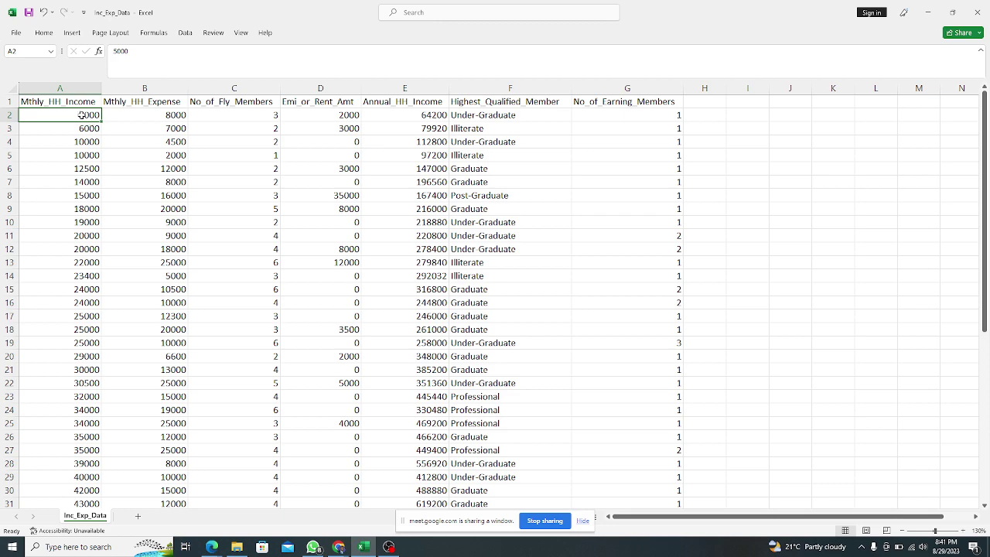
scroll(130, 283, down, 7)
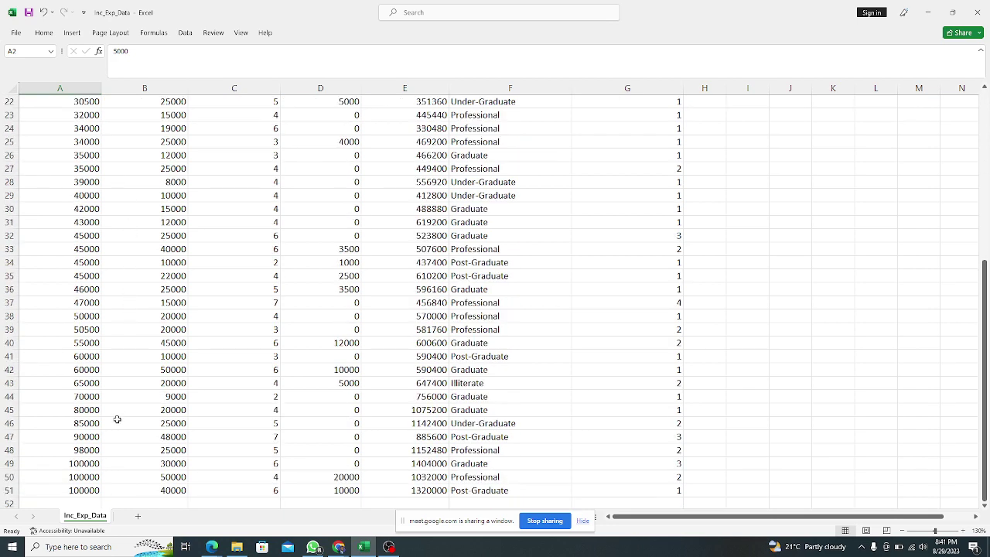
click(81, 489)
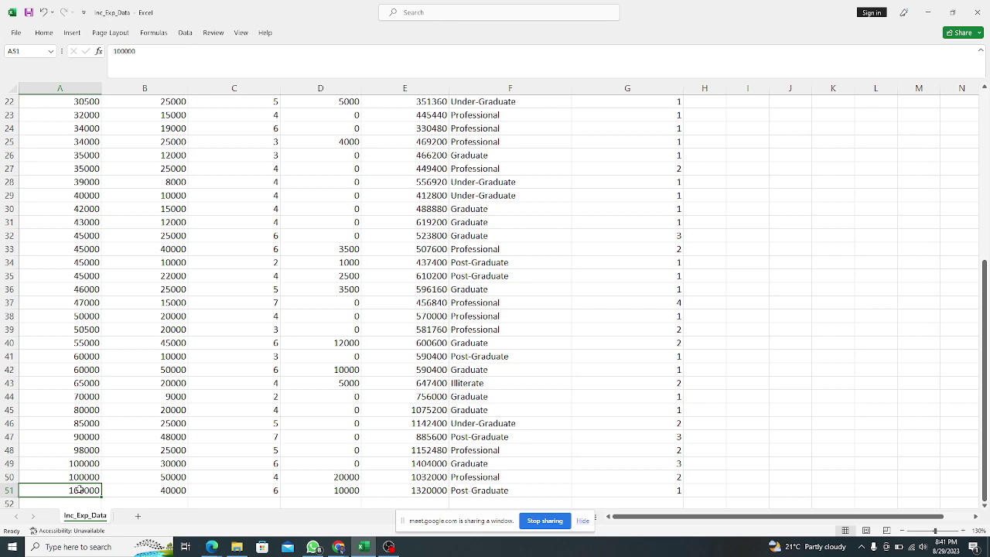
scroll(86, 418, down, 2)
scroll(85, 417, down, 1)
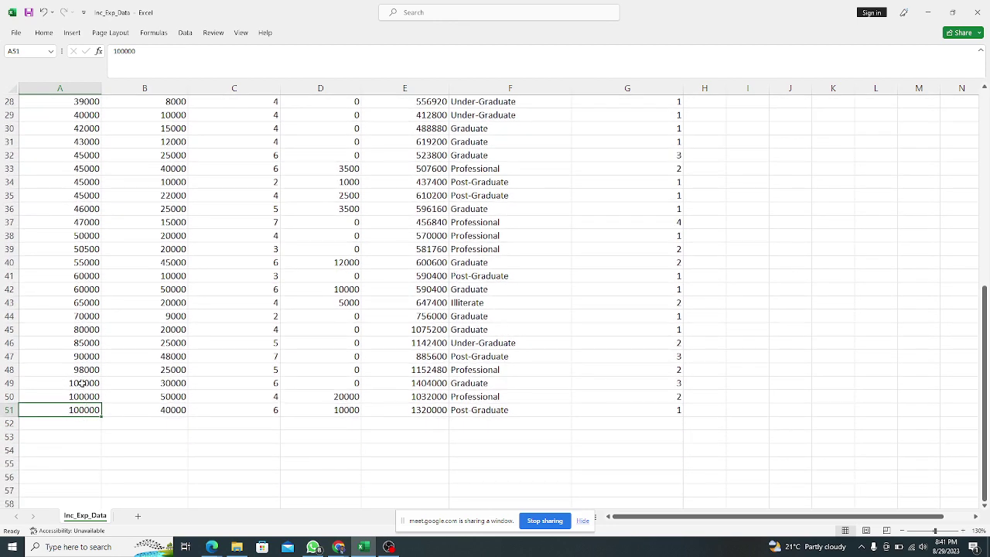
drag(81, 384, 75, 412)
click(75, 412)
scroll(79, 386, up, 9)
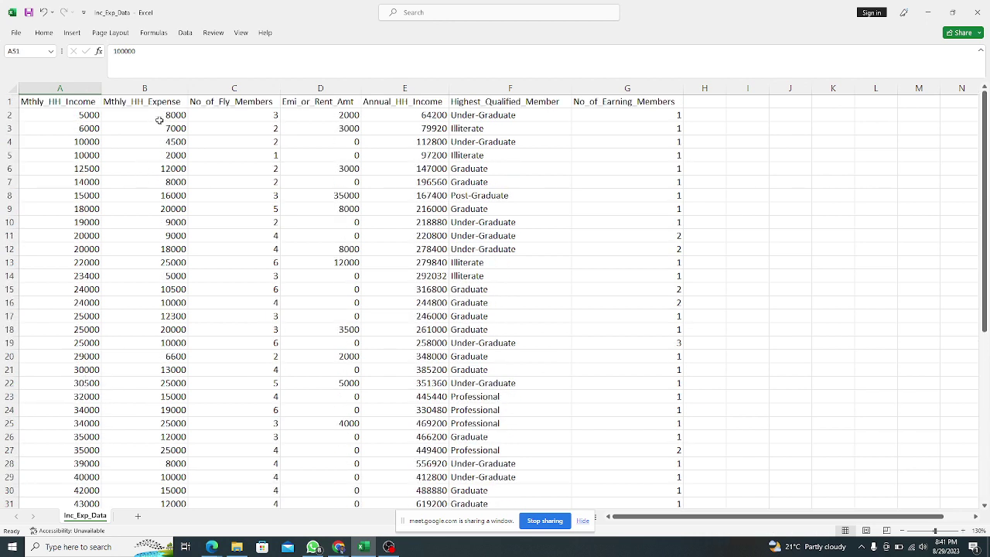
click(146, 88)
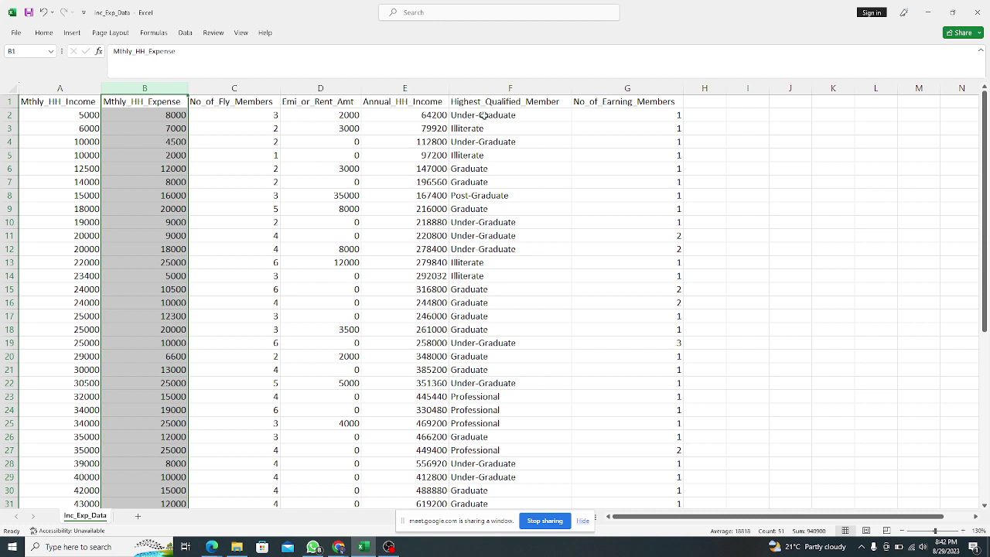
click(485, 90)
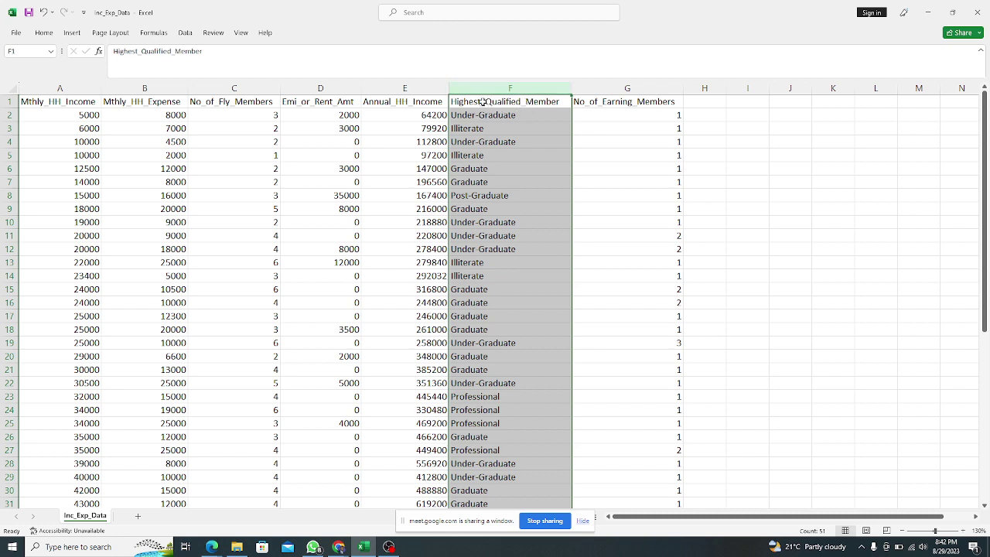
click(482, 101)
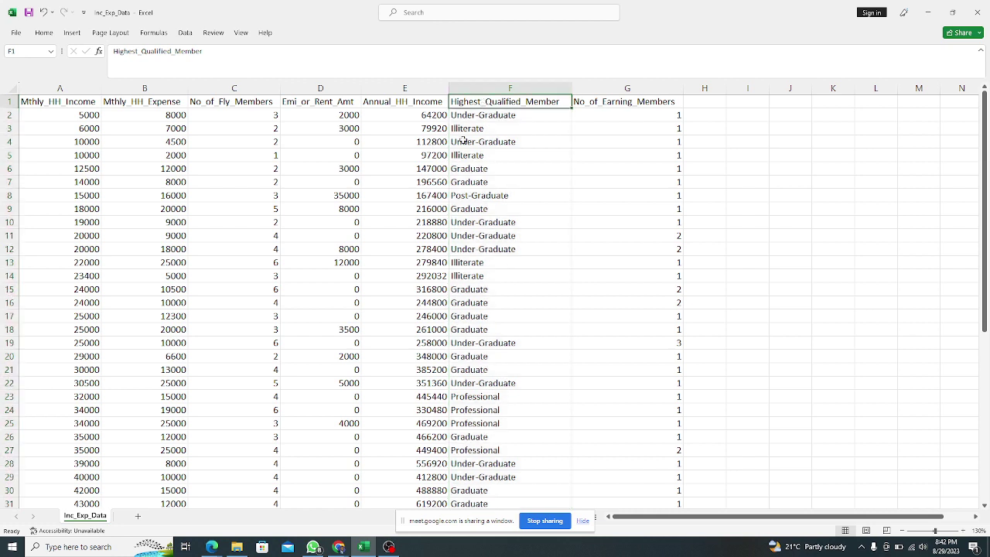
click(481, 92)
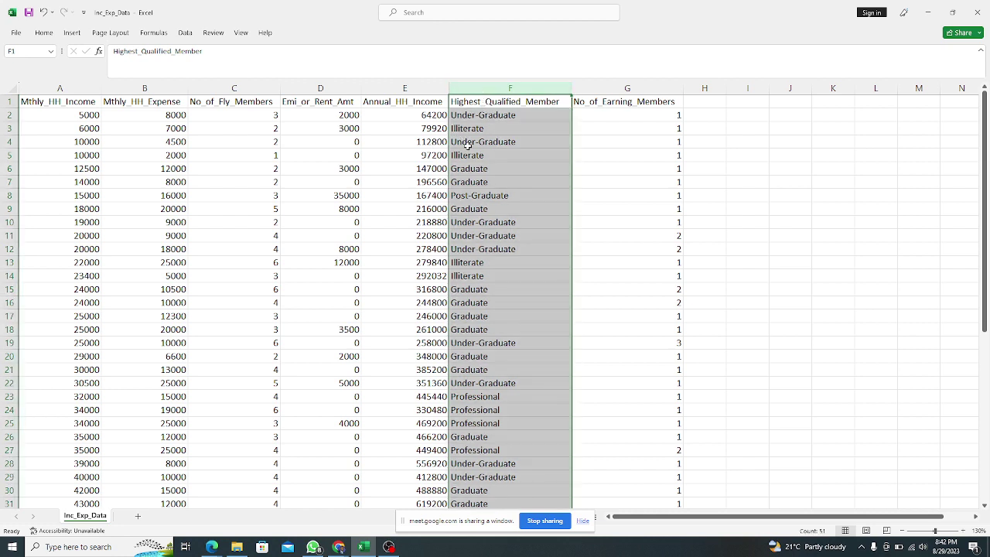
click(488, 122)
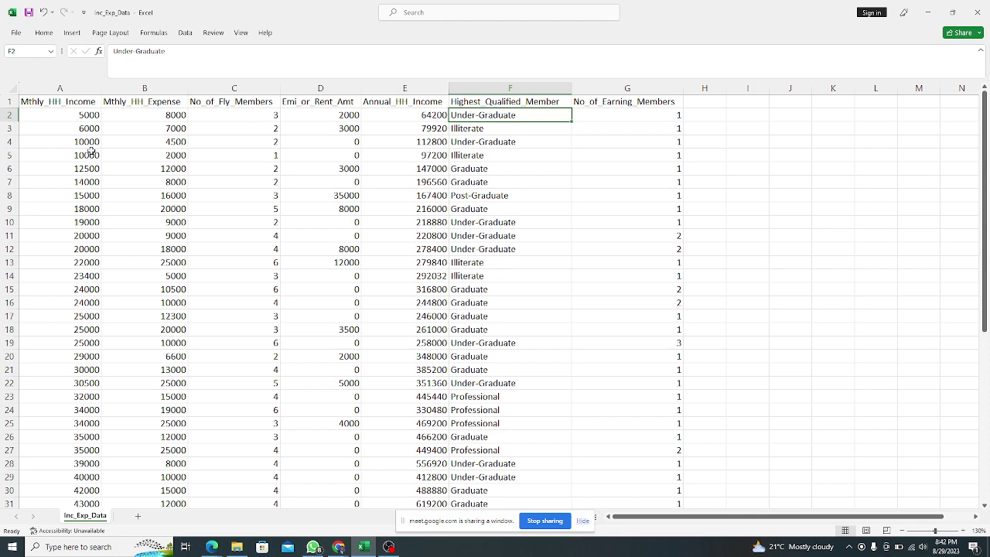
scroll(117, 162, down, 7)
scroll(154, 205, down, 4)
scroll(287, 304, up, 11)
click(86, 85)
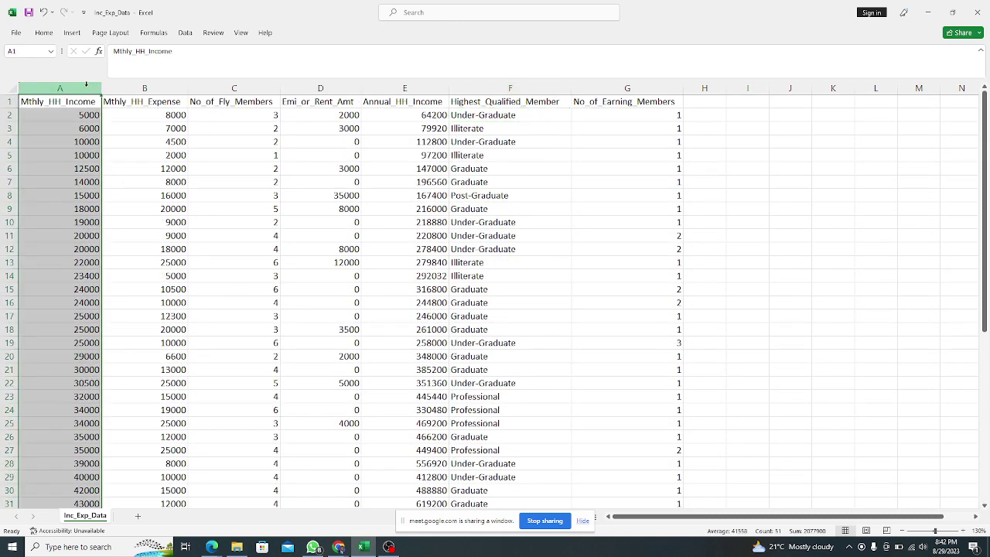
click(147, 89)
click(236, 88)
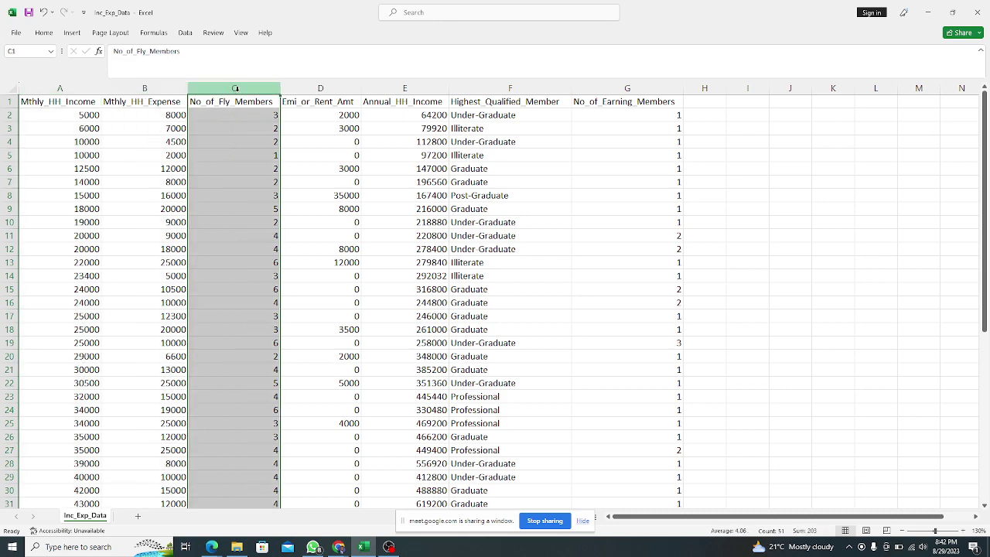
click(300, 88)
click(404, 88)
click(489, 88)
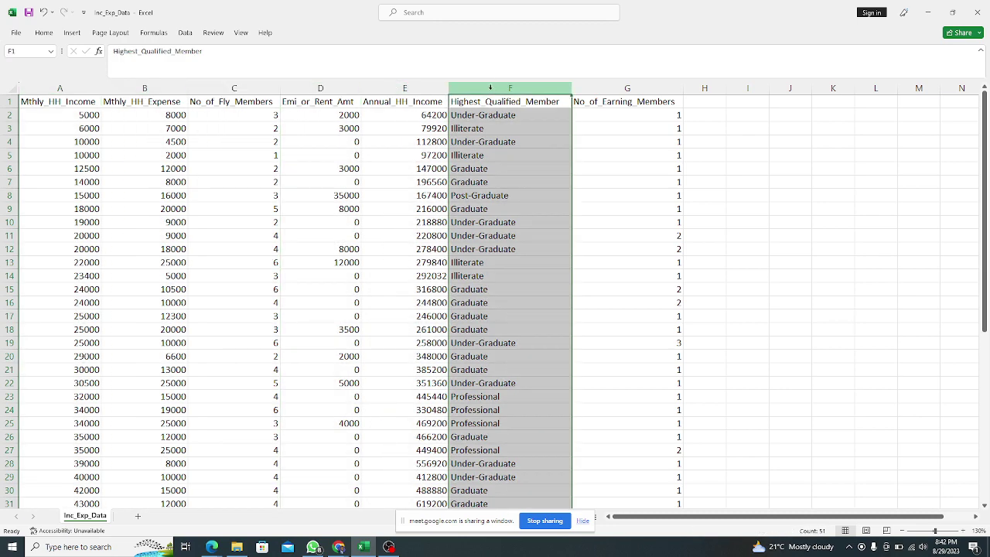
click(606, 88)
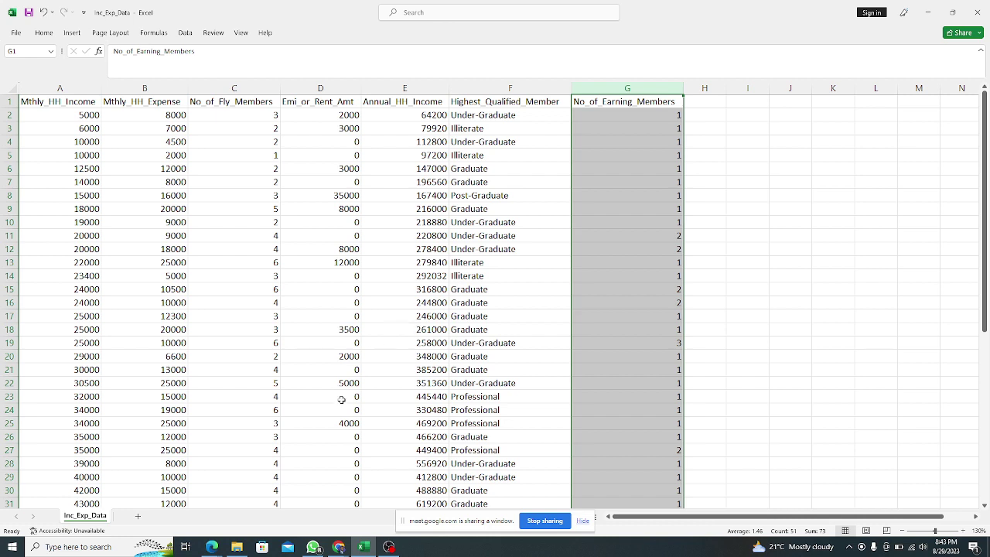
mouse_move(391, 549)
click(68, 89)
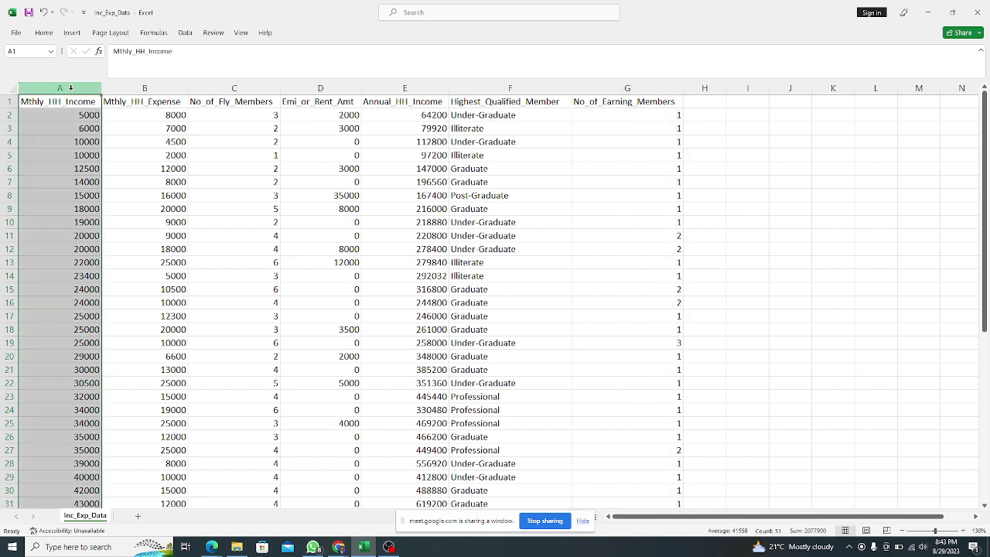
click(80, 115)
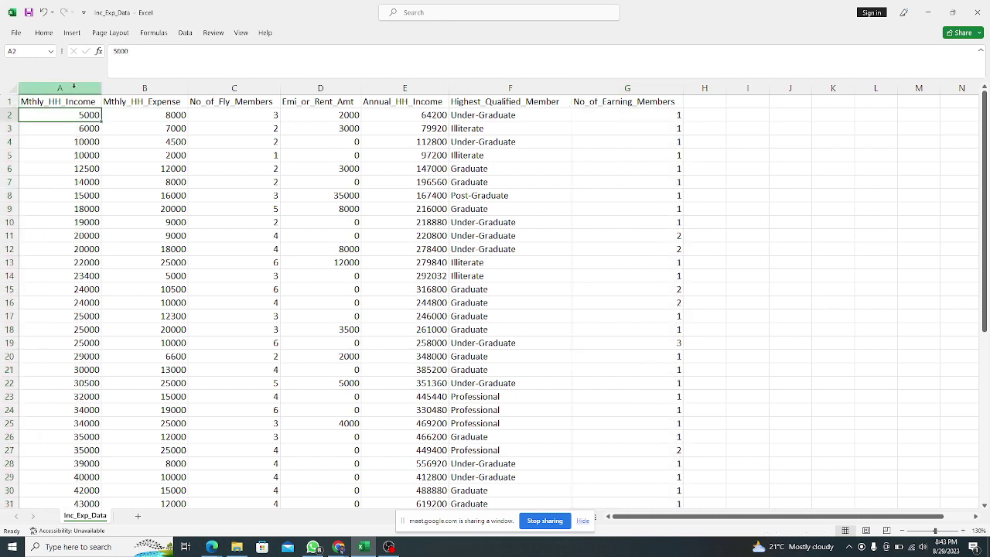
click(77, 88)
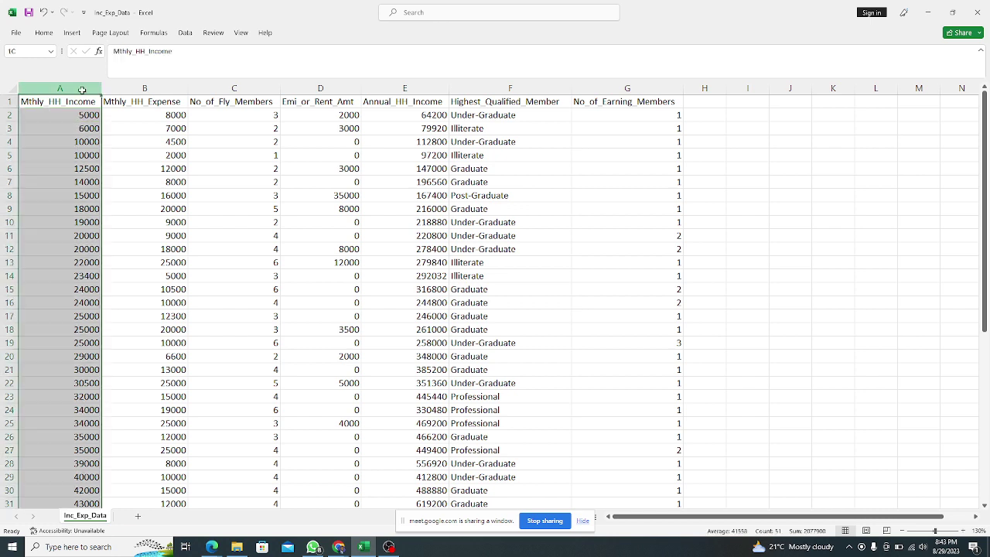
click(154, 88)
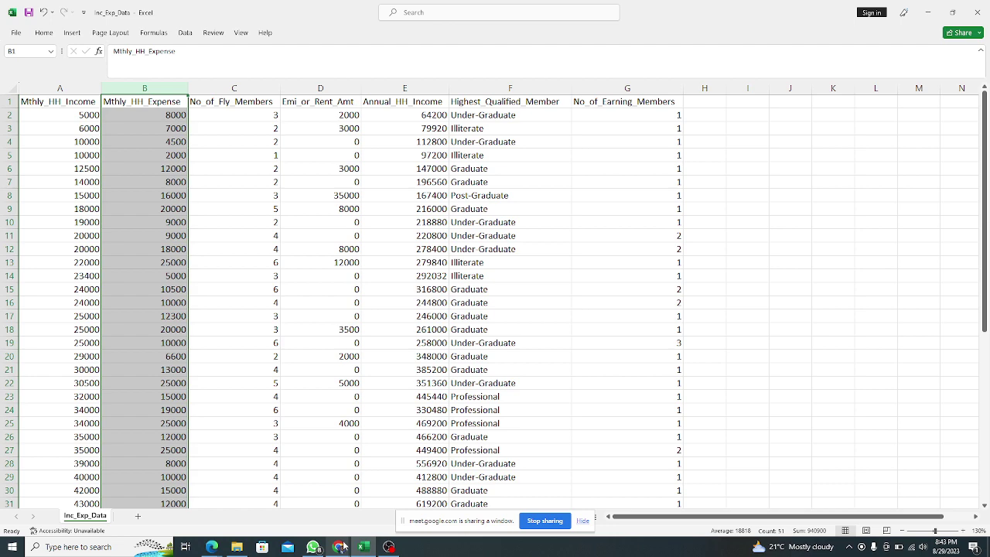
mouse_move(341, 547)
click(283, 503)
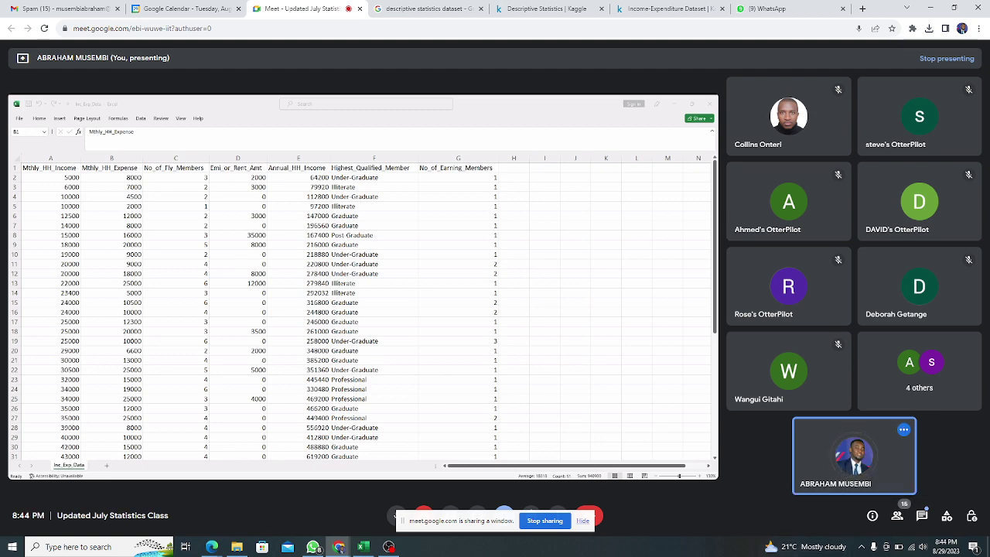
click(363, 546)
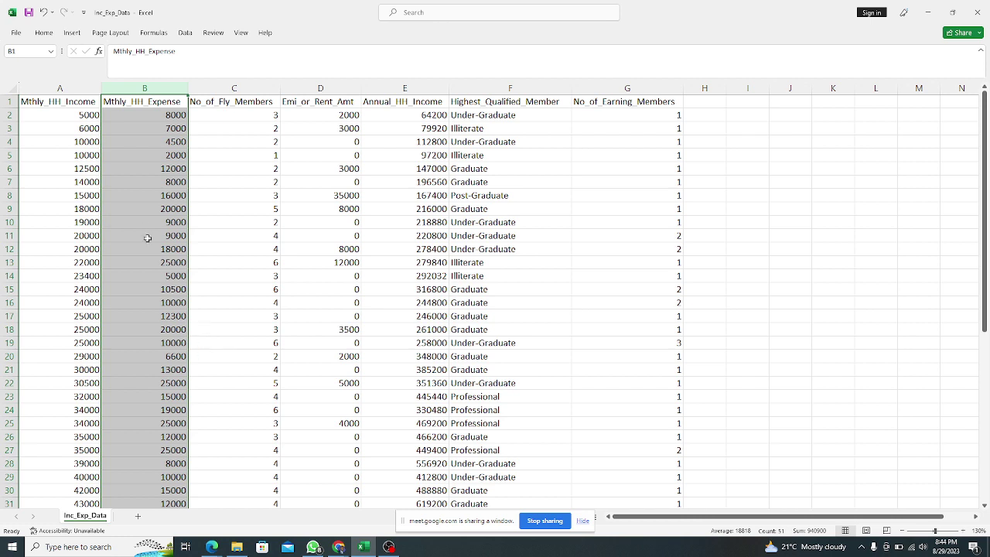
Step: Turn on filtering for the seven header cells A1:G1 via Home > Sort & Filter
click(52, 101)
drag(51, 101, 609, 103)
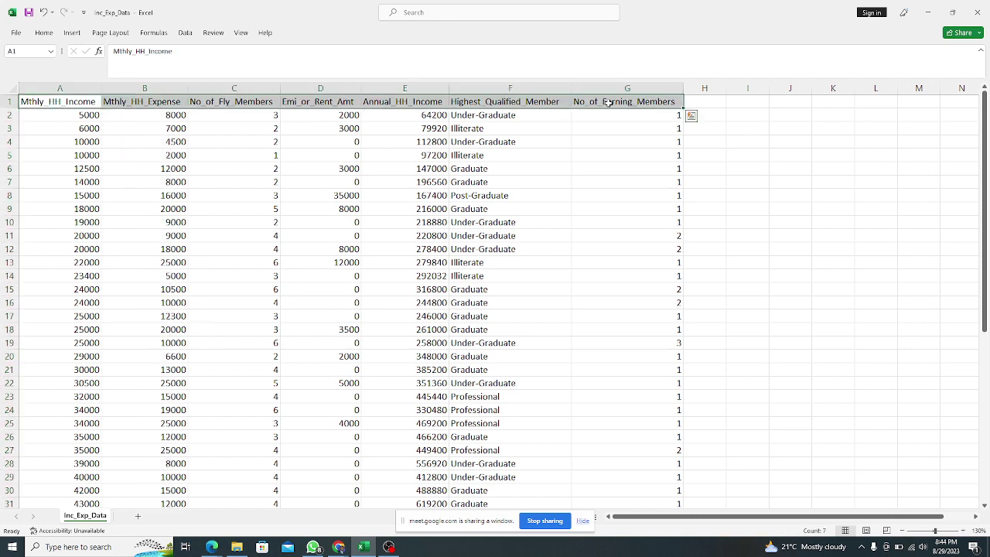
click(74, 35)
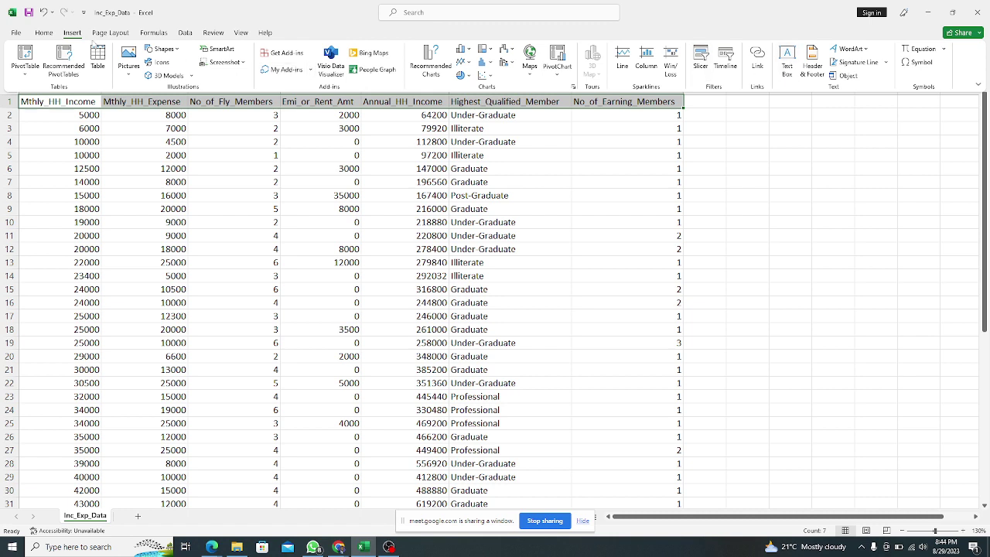
click(44, 32)
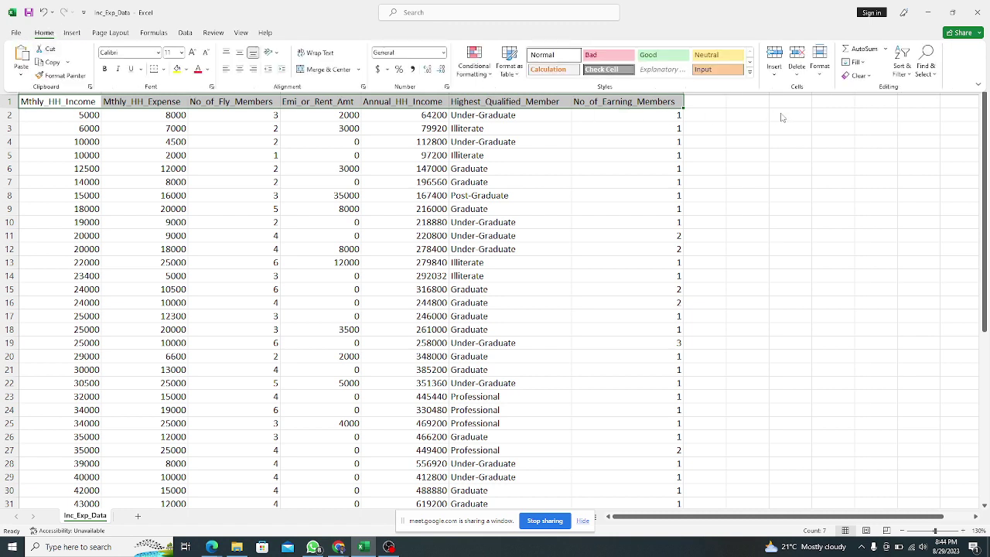
click(903, 68)
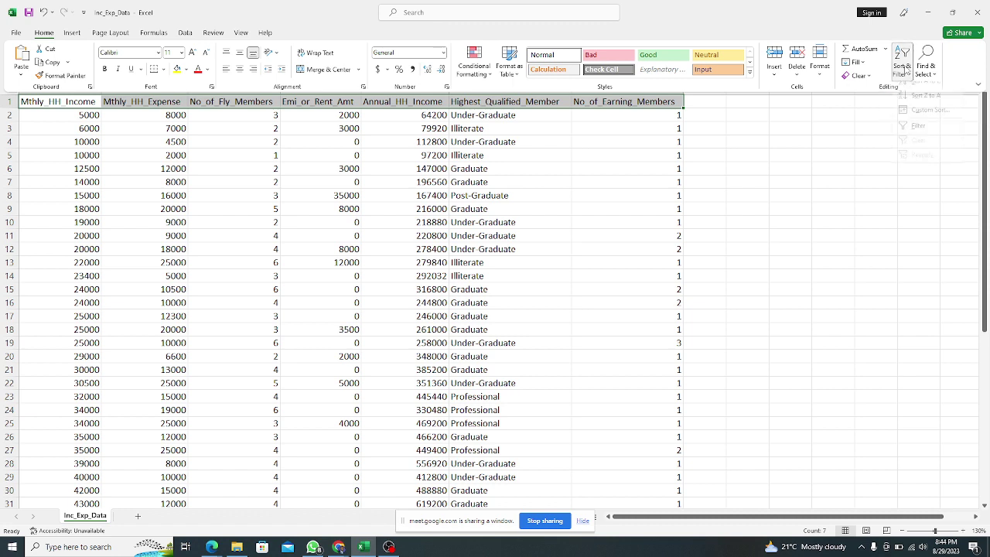
click(916, 136)
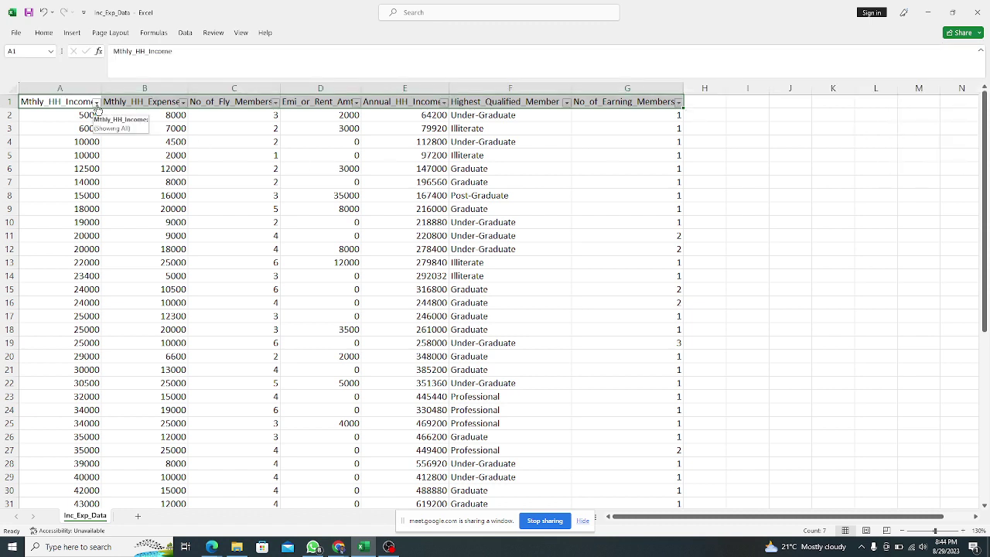
Step: Browse the Mthly_HH_Income filter list and close it without filtering
click(95, 103)
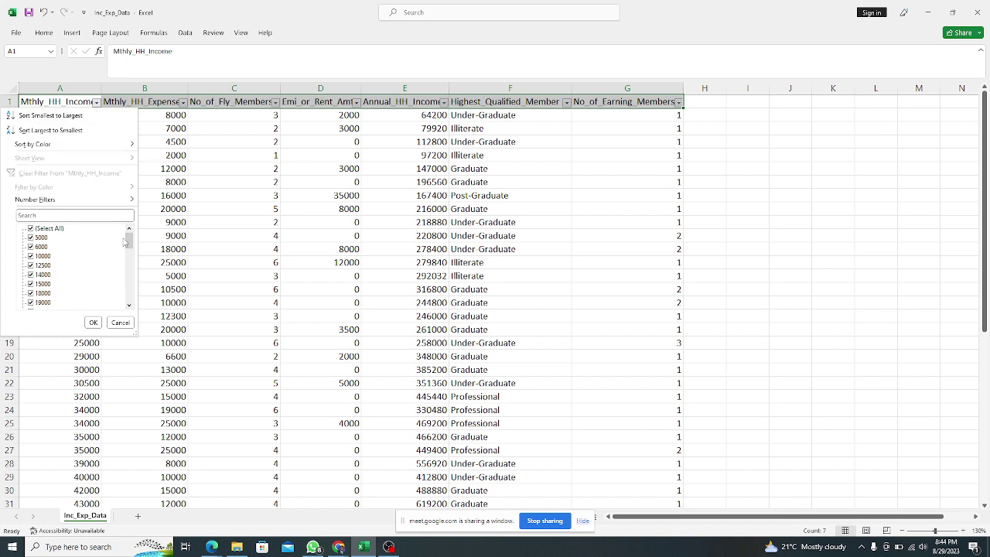
mouse_move(129, 246)
mouse_down()
mouse_move(132, 313)
mouse_move(141, 236)
mouse_move(127, 317)
mouse_move(134, 236)
mouse_up()
drag(129, 240, 122, 311)
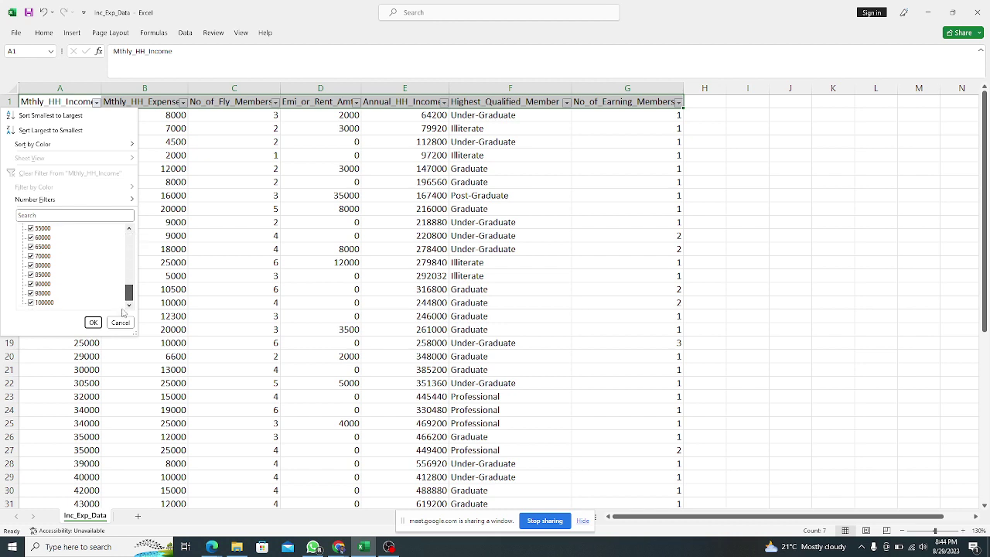
click(184, 159)
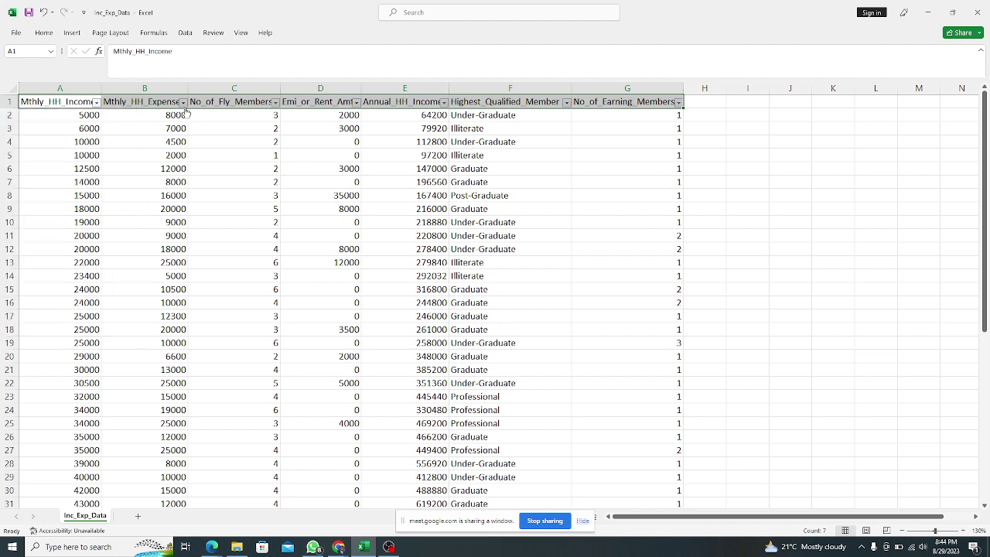
Step: Browse the Mthly_HH_Expense list unchanged, then show No_of_Fly_Members' sizes 1 to 7
click(184, 103)
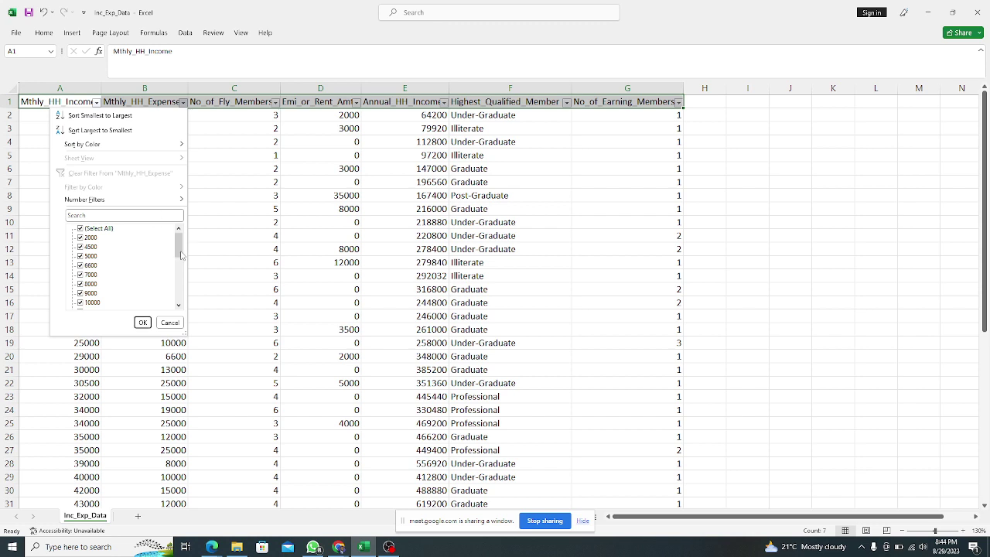
drag(176, 246, 188, 305)
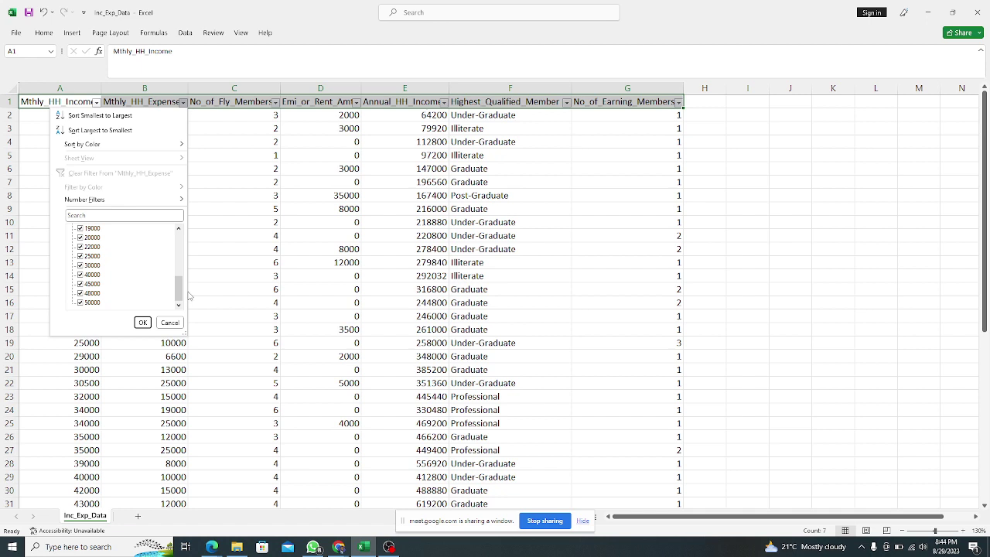
key(Escape)
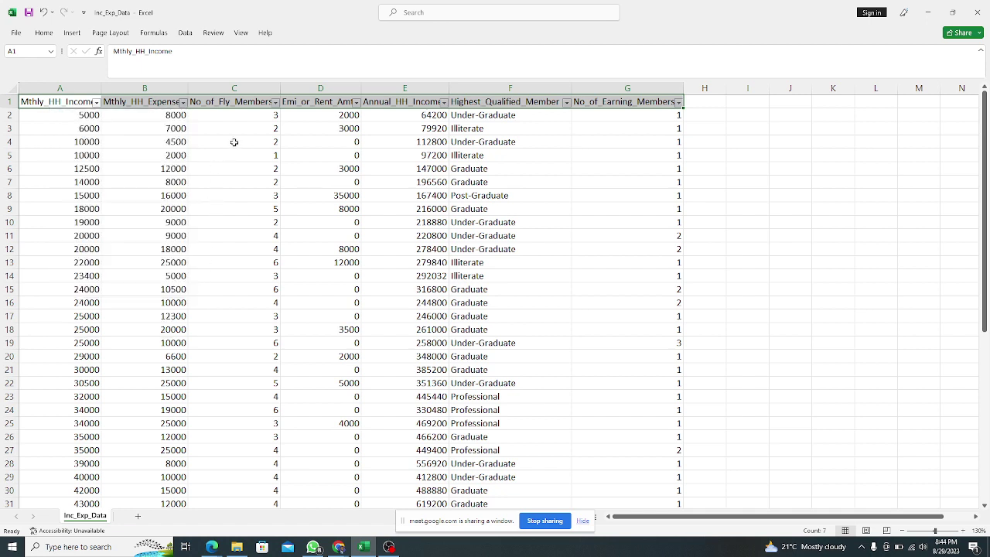
click(275, 103)
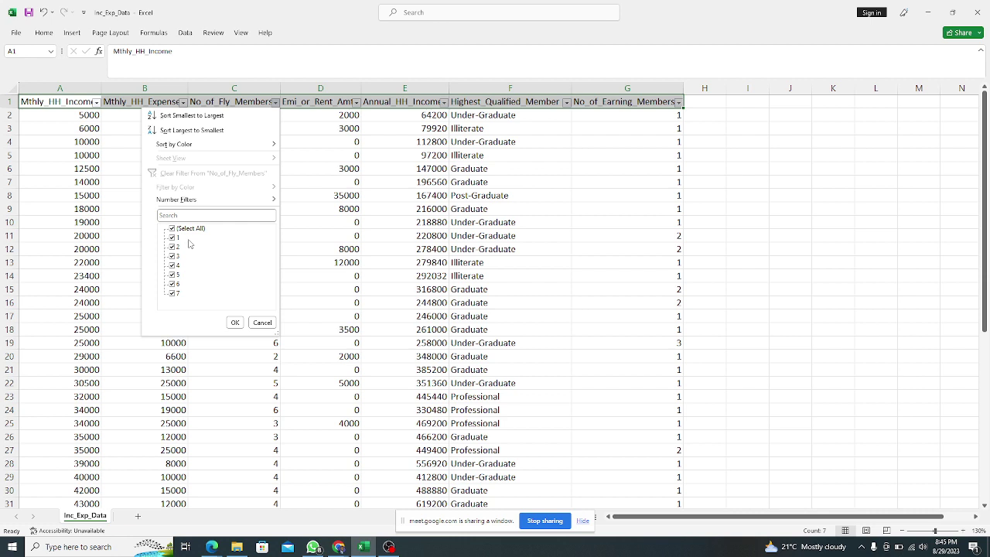
Step: Close the household size list keeping all values, then browse Emi_or_Rent_Amt unfiltered
click(235, 323)
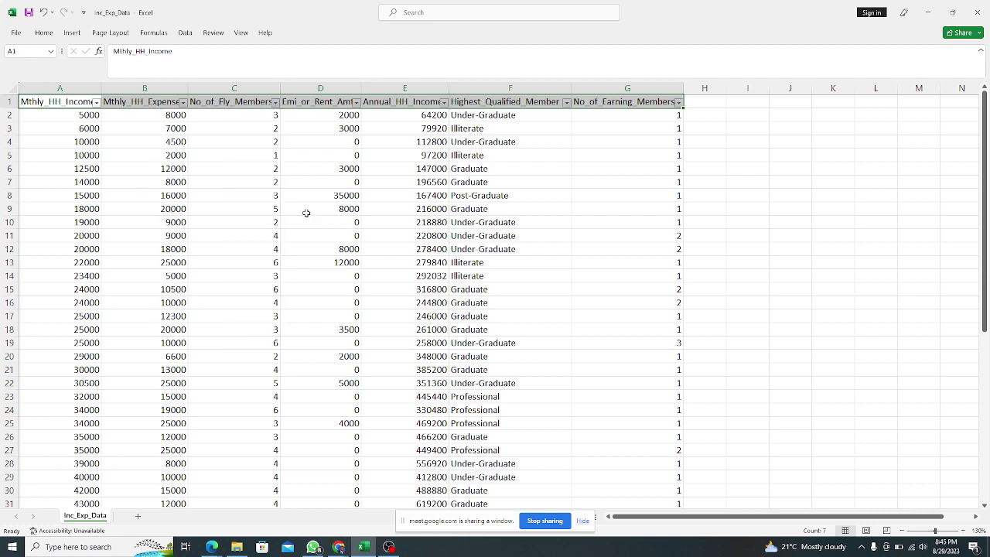
click(356, 103)
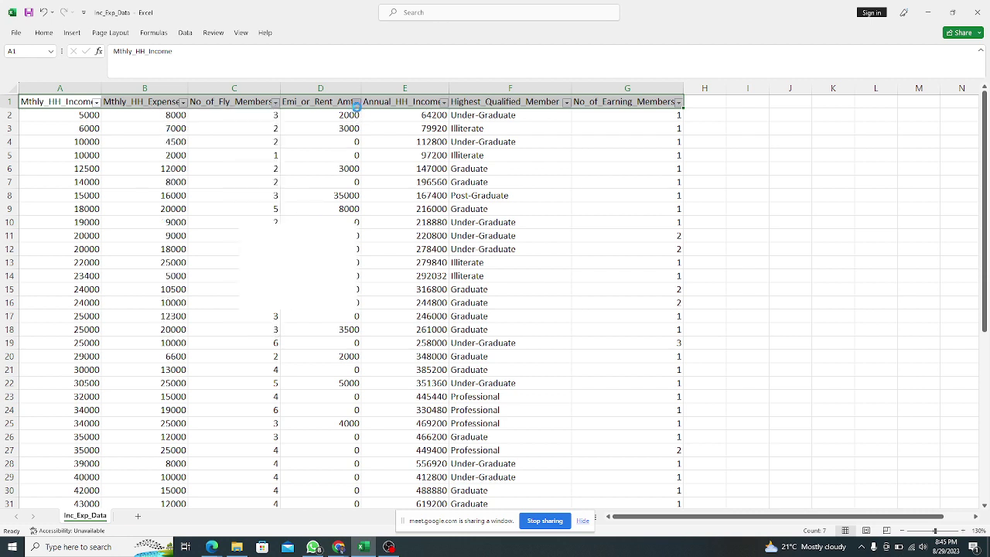
drag(354, 246, 354, 296)
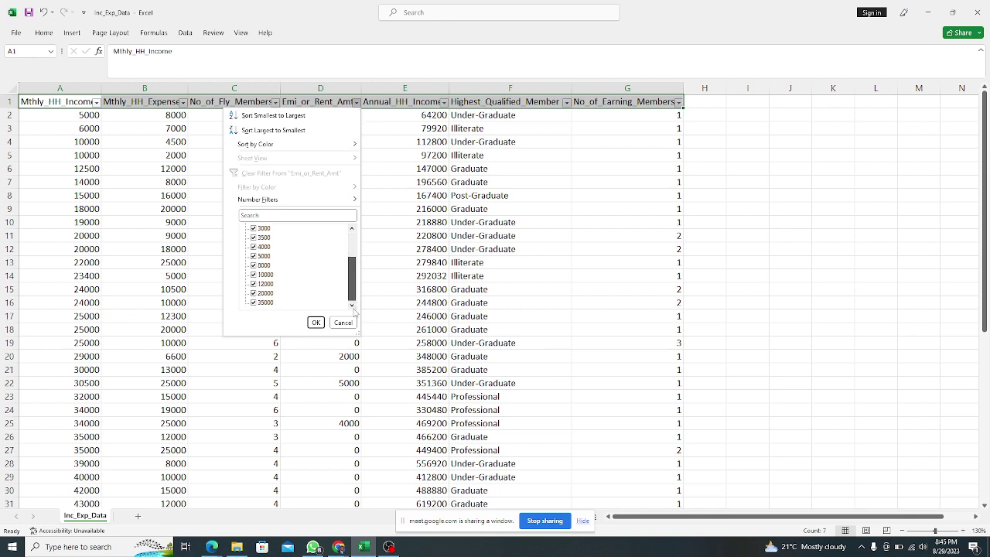
mouse_move(356, 286)
mouse_down()
mouse_move(354, 239)
mouse_move(348, 302)
mouse_up()
scroll(350, 298, up, 5)
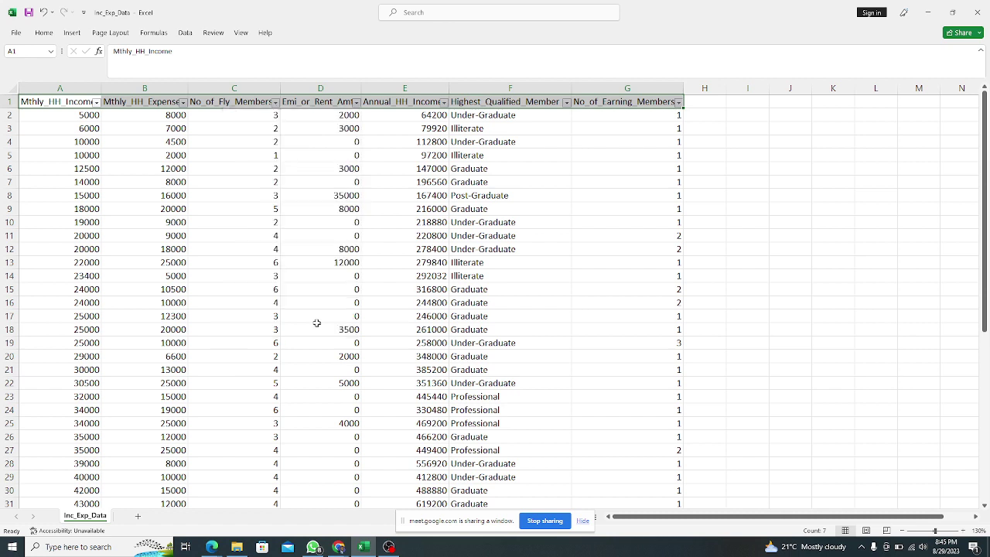
click(315, 322)
Step: Browse the Annual_HH_Income value list and close it without filtering
click(443, 102)
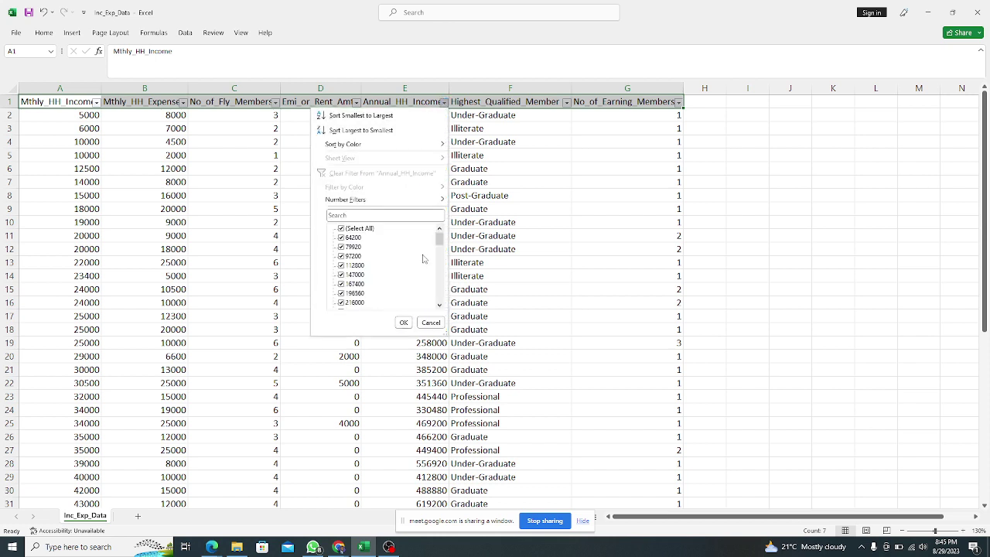
drag(438, 242, 440, 314)
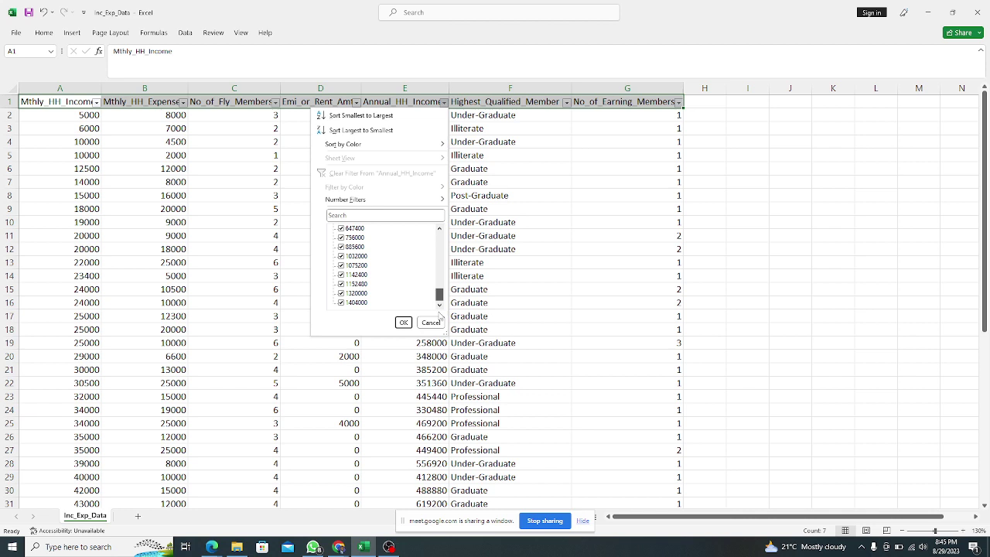
mouse_move(439, 294)
mouse_down()
mouse_move(435, 233)
mouse_move(426, 307)
mouse_up()
click(348, 355)
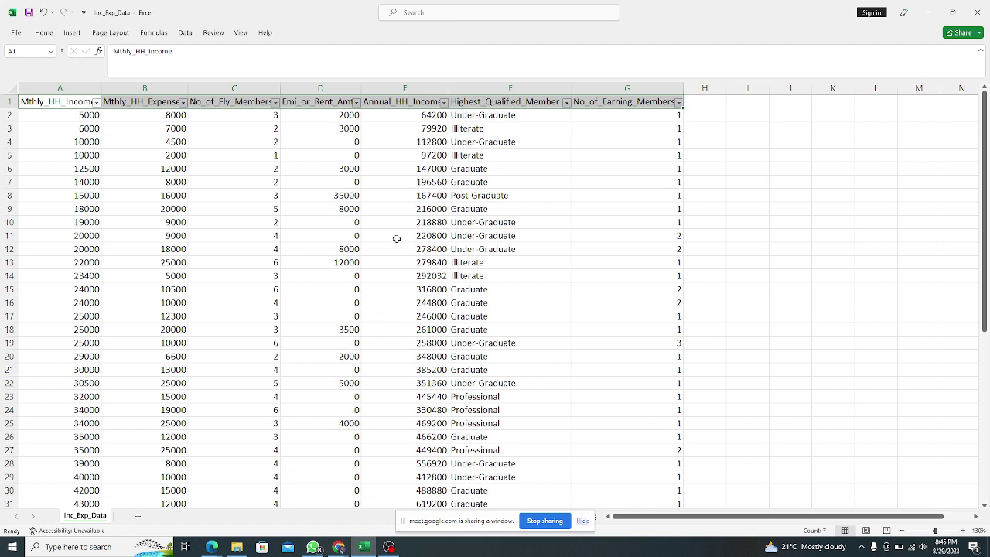
mouse_move(338, 546)
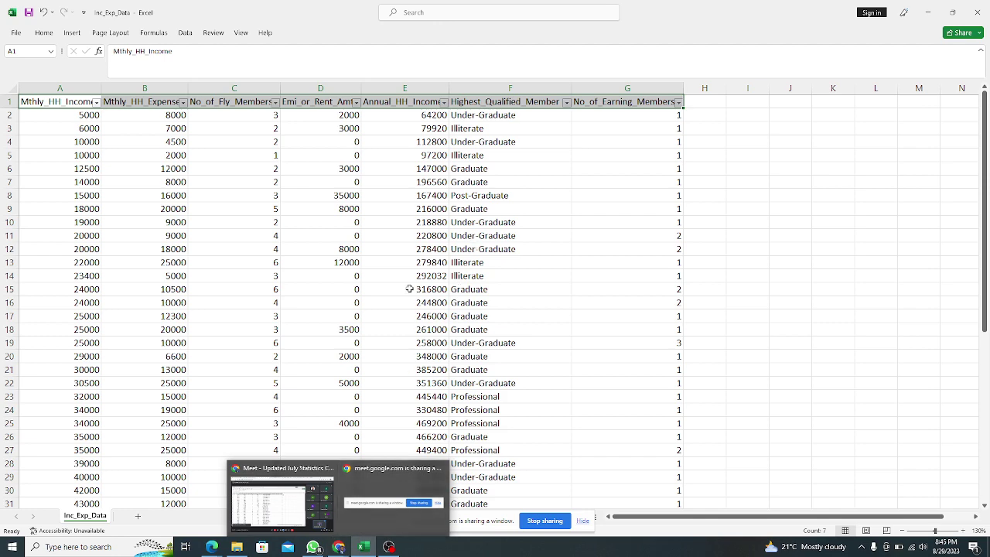
Step: Switch briefly to the Google Meet window, then bring the Excel workbook back
click(288, 517)
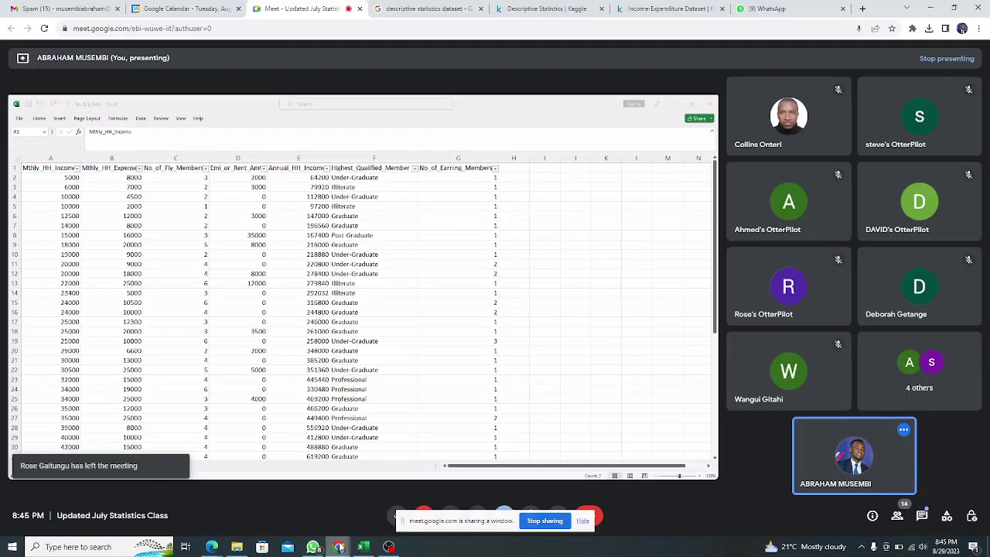
mouse_move(314, 549)
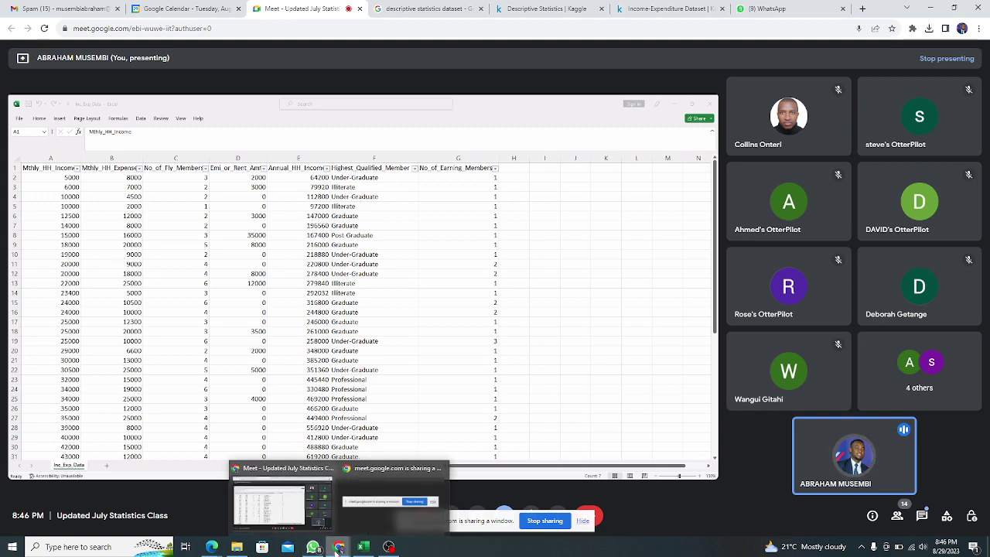
click(280, 511)
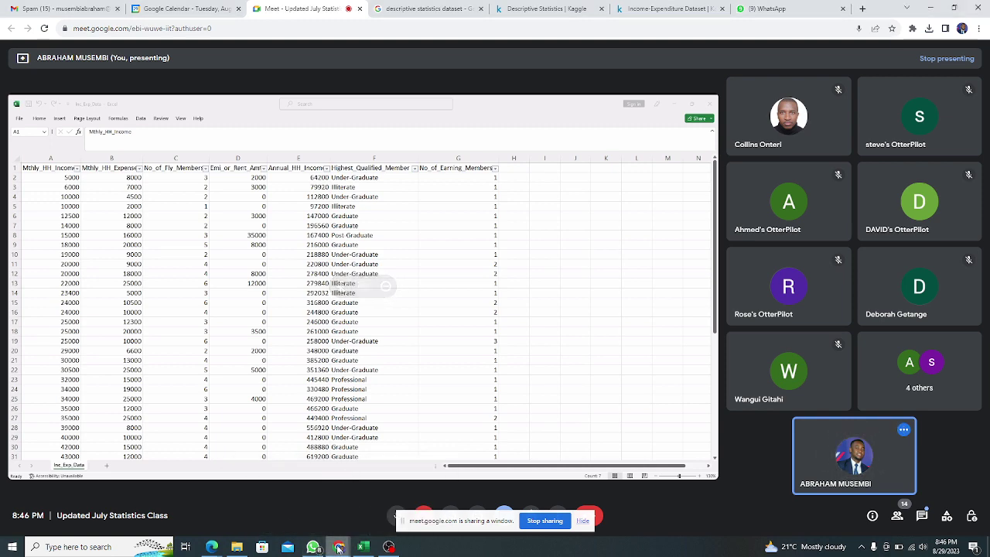
click(363, 547)
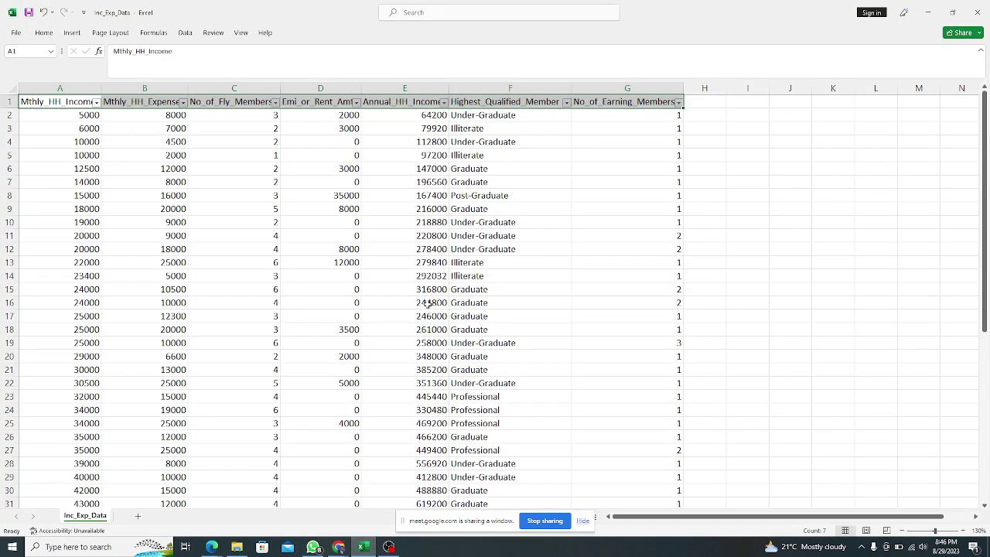
Step: Select the entire Highest_Qualified_Member column F, showing a count of 51
click(501, 86)
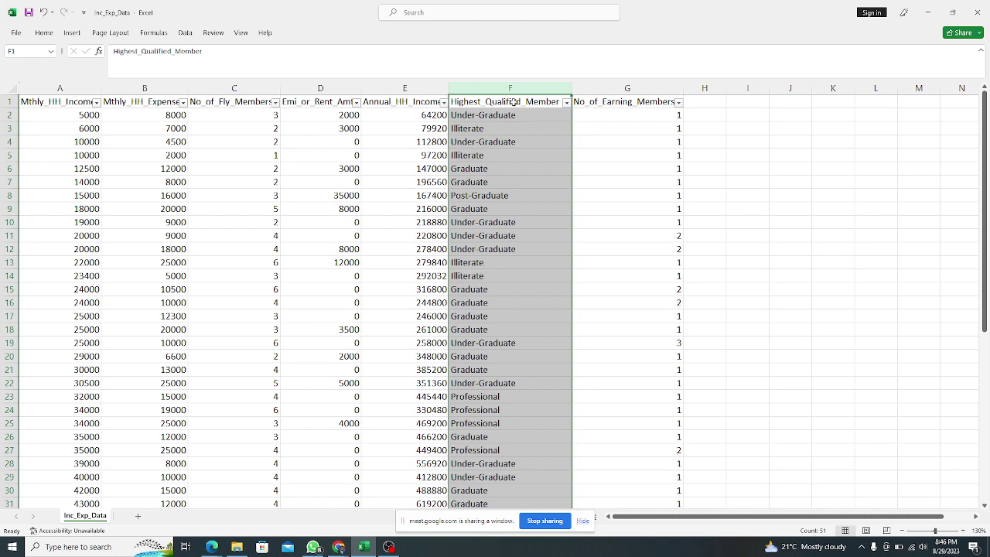
click(514, 102)
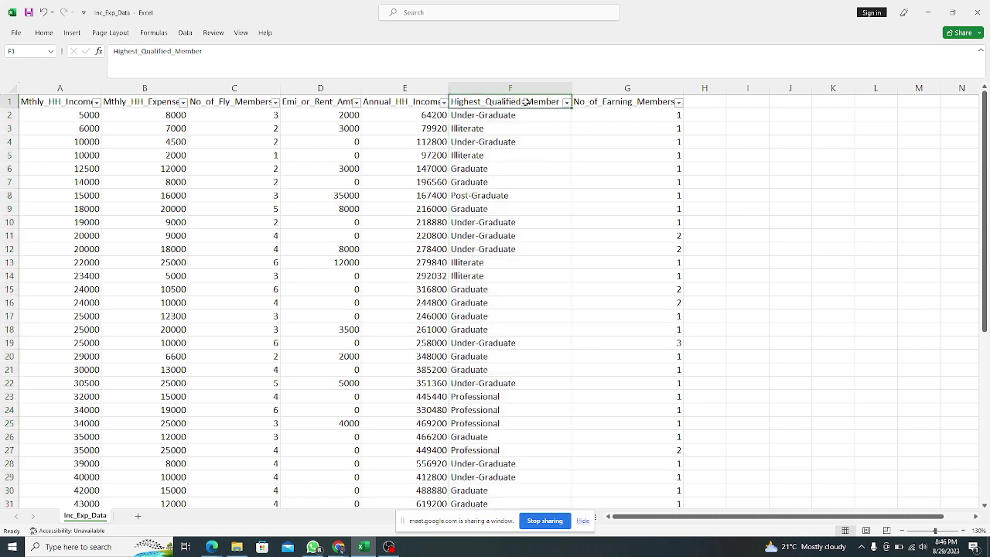
click(515, 86)
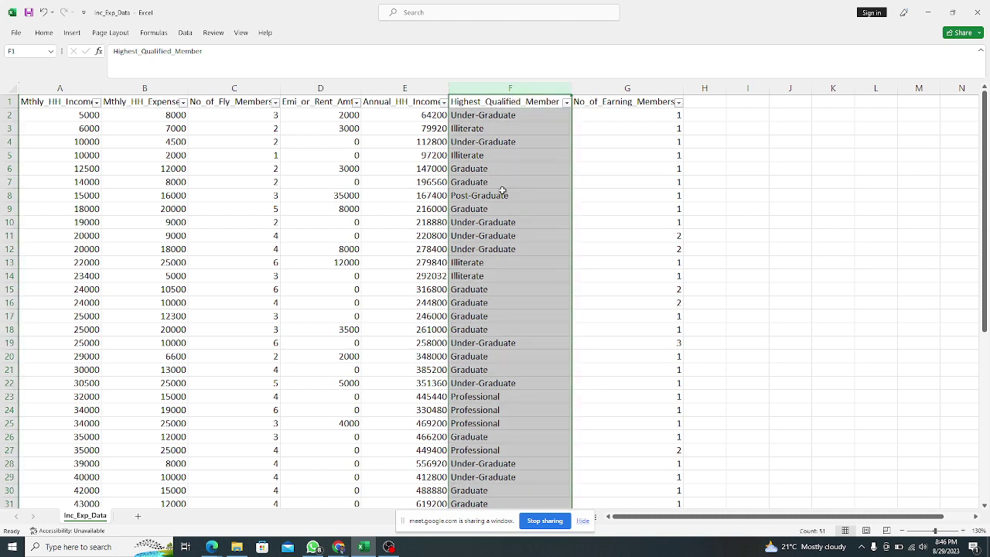
Step: Return to the Google Meet call, open its in-call messages, and launch File Explorer
mouse_move(338, 546)
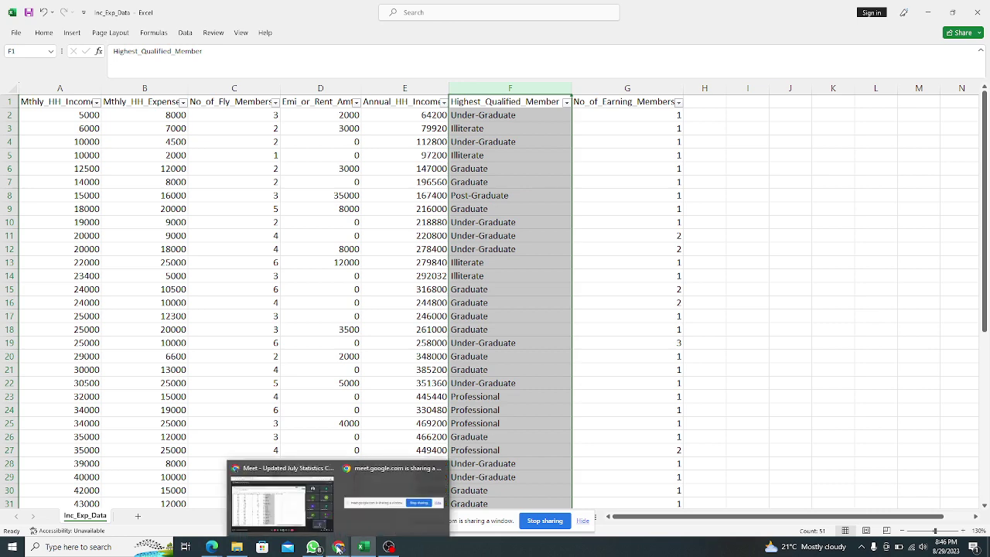
click(285, 494)
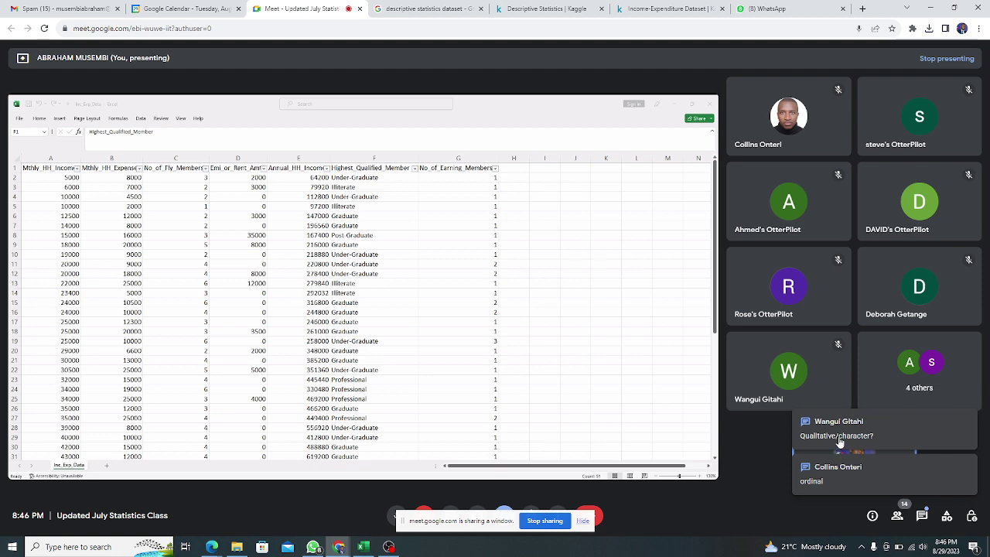
click(840, 481)
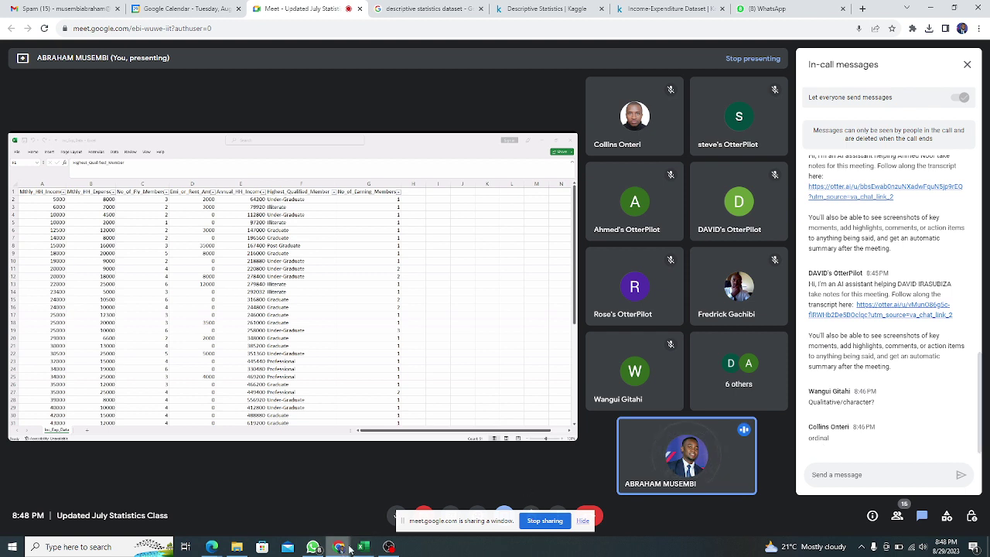
click(238, 547)
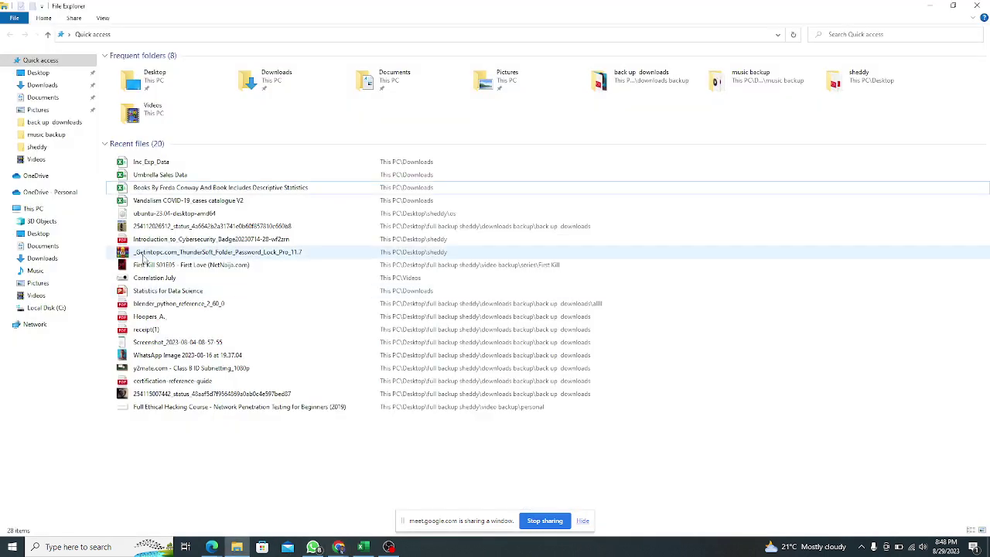
Step: Open Umbrella Sales Data from File Explorer's recent files, then return to the Meet call
double_click(160, 173)
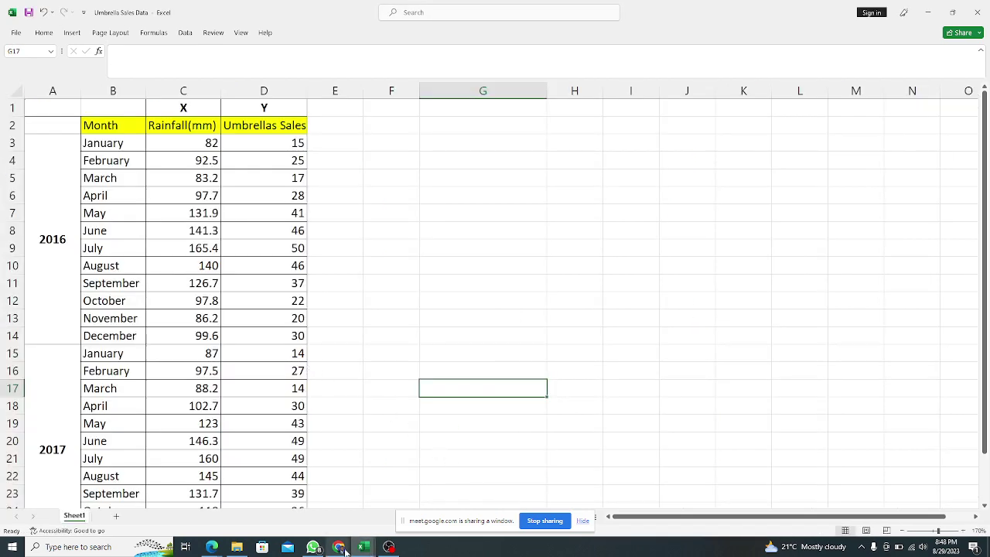
mouse_move(339, 547)
click(265, 516)
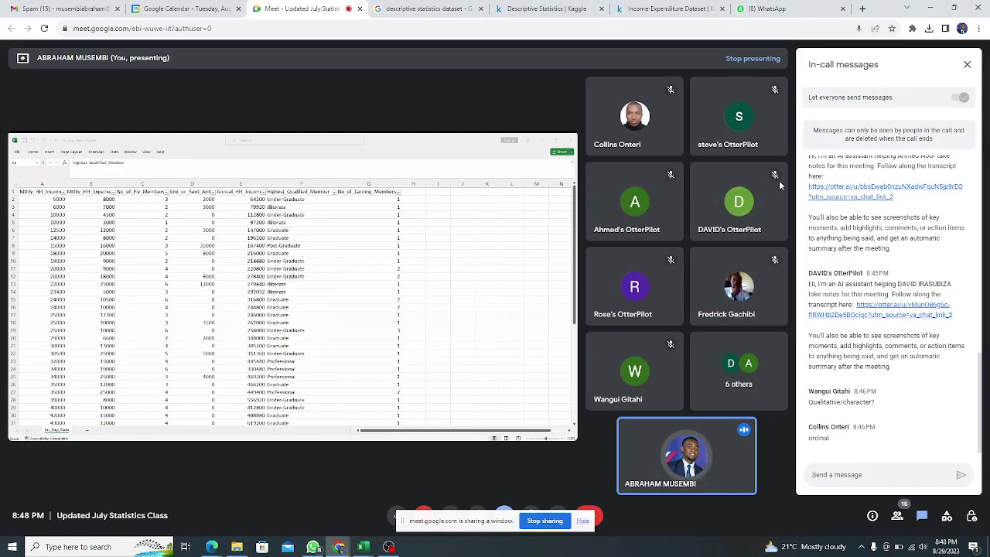
Step: Stop sharing the Excel window, share the entire screen, and bring Umbrella Sales Data forward
click(584, 521)
click(506, 518)
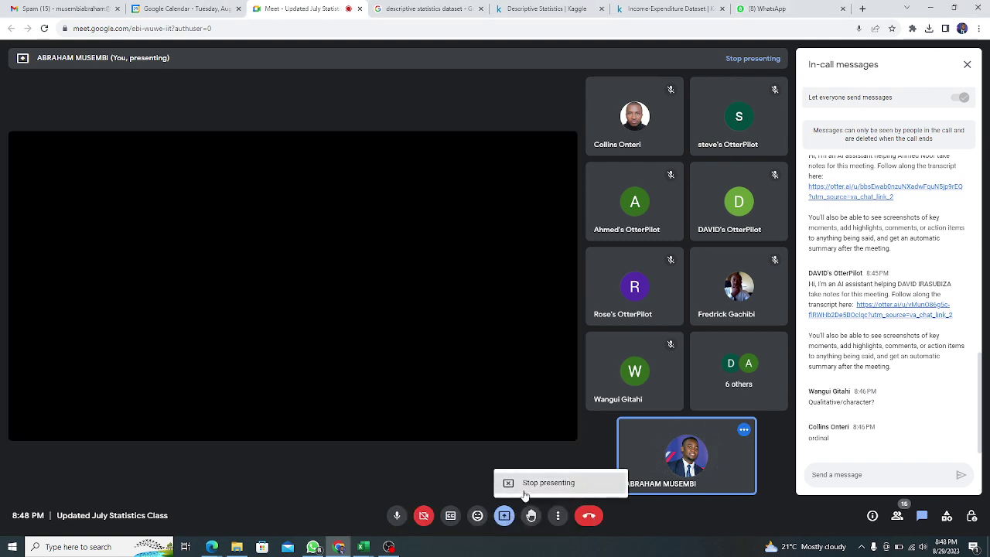
click(507, 518)
click(531, 481)
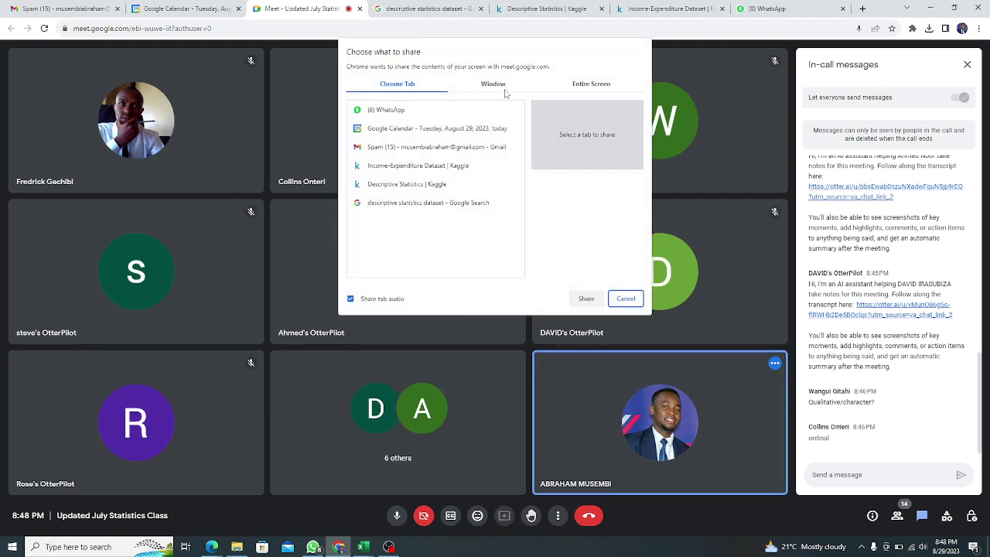
click(589, 84)
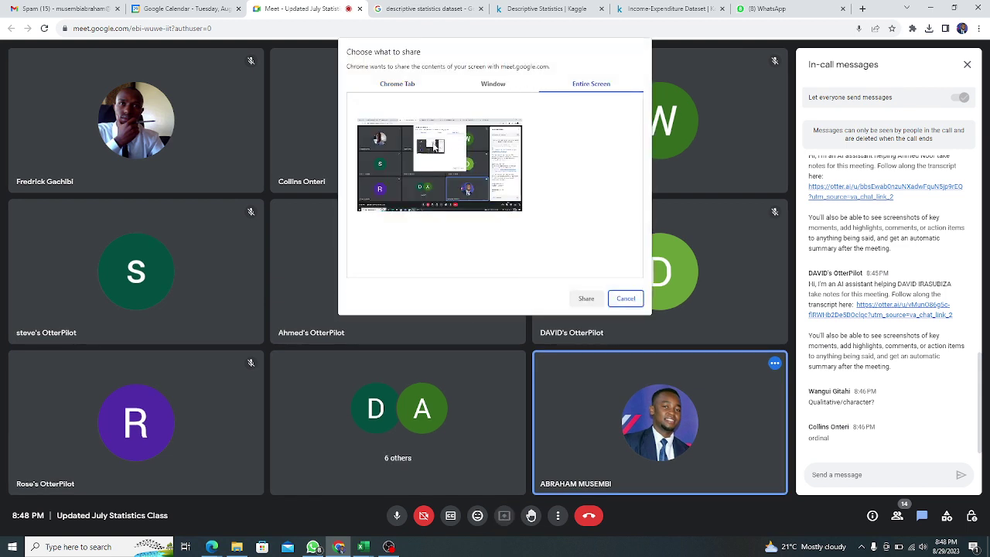
click(526, 228)
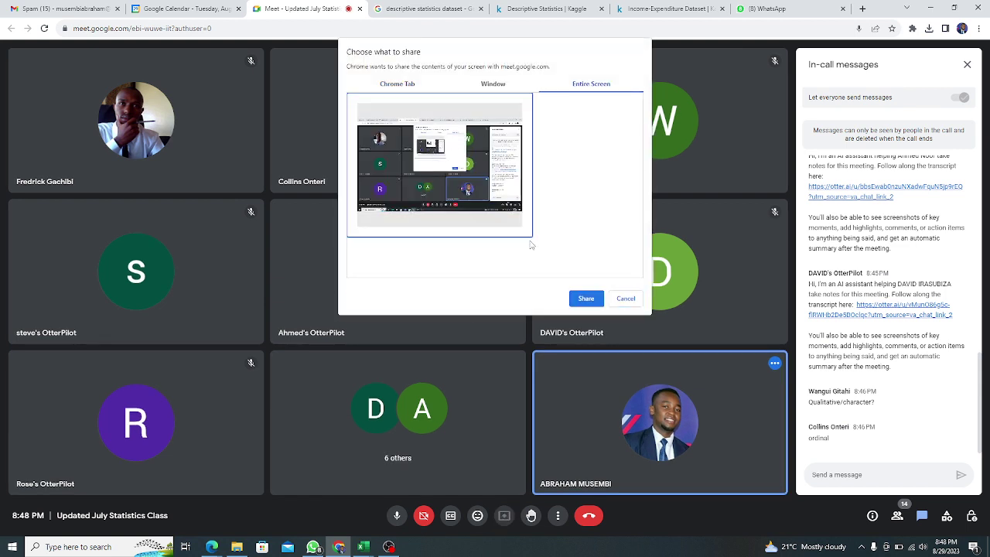
click(587, 298)
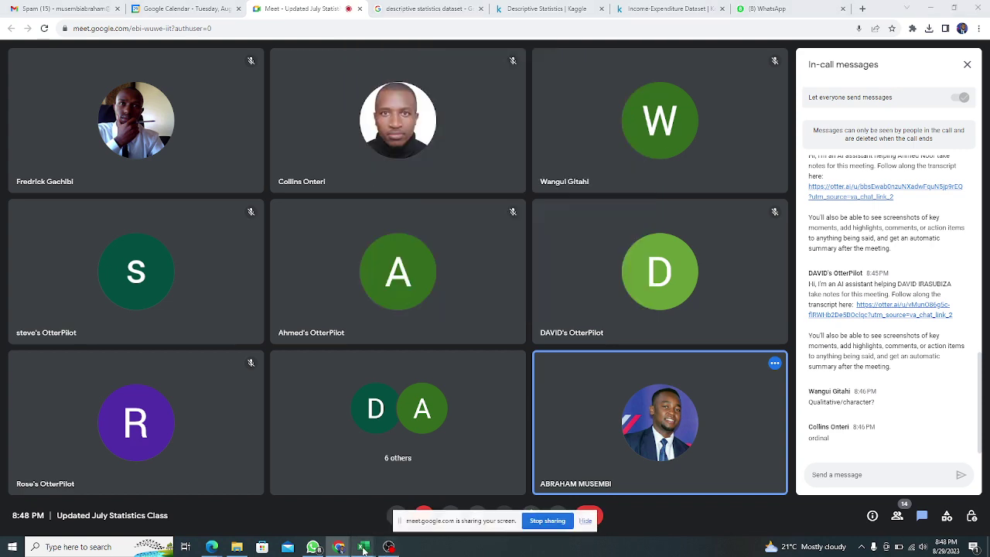
mouse_move(364, 550)
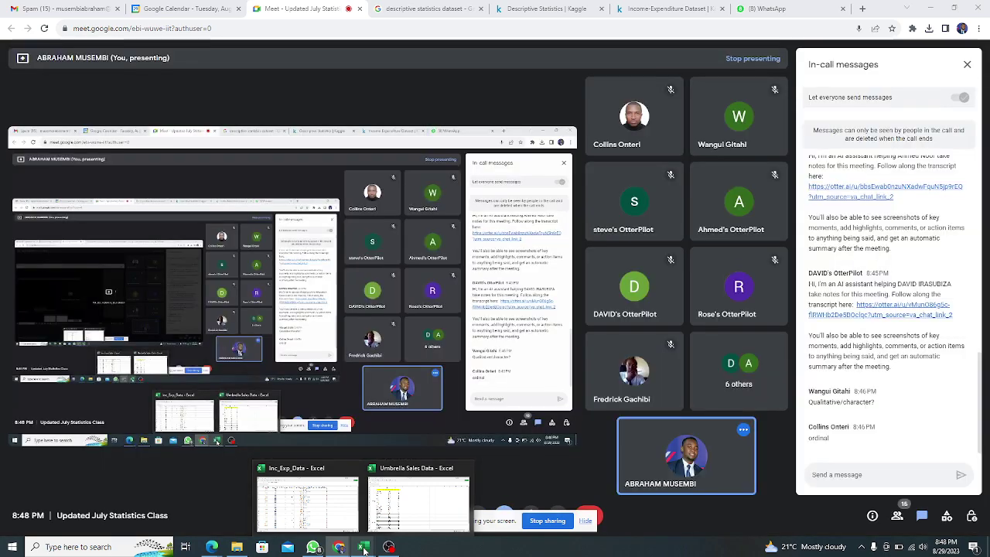
click(410, 514)
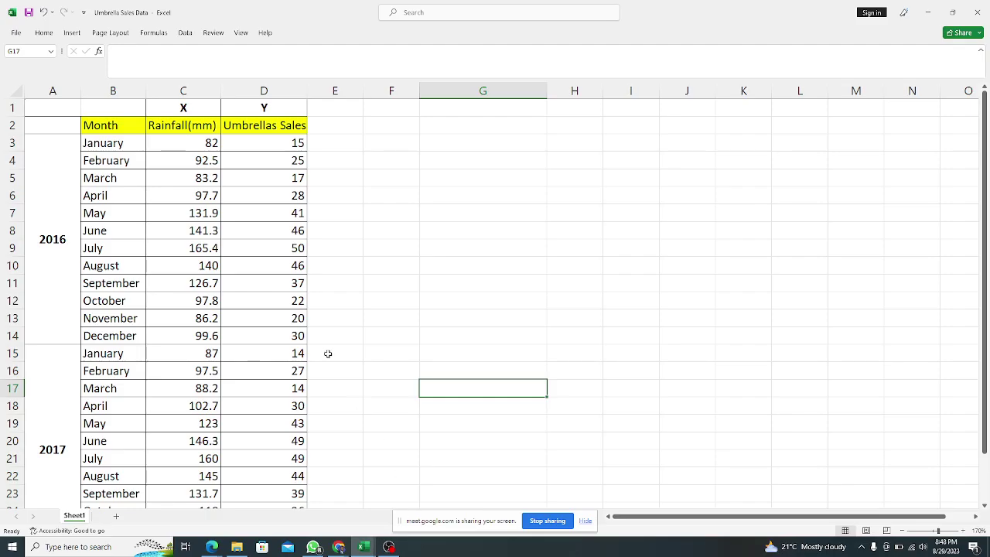
scroll(325, 354, down, 3)
scroll(318, 353, up, 3)
click(189, 92)
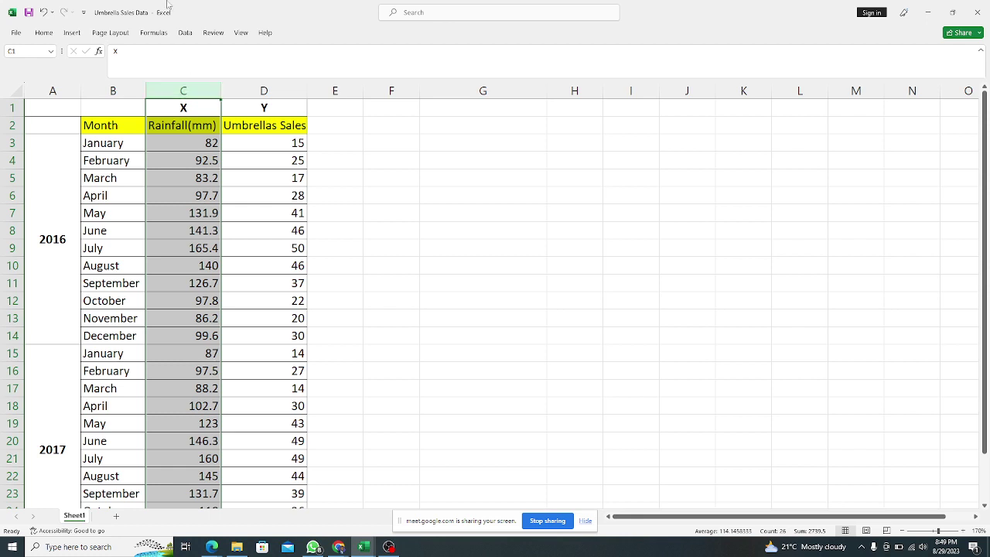
scroll(94, 222, down, 1)
click(62, 213)
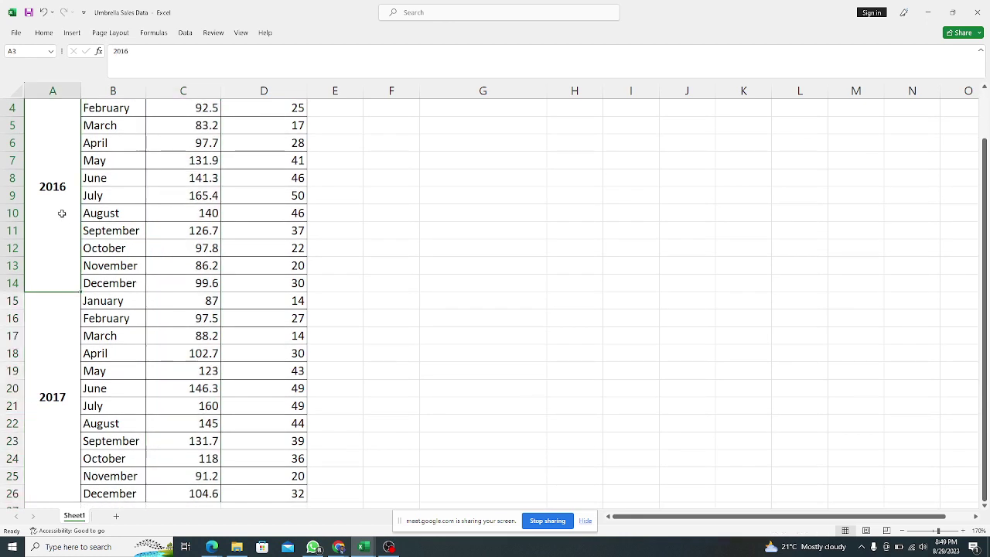
click(68, 390)
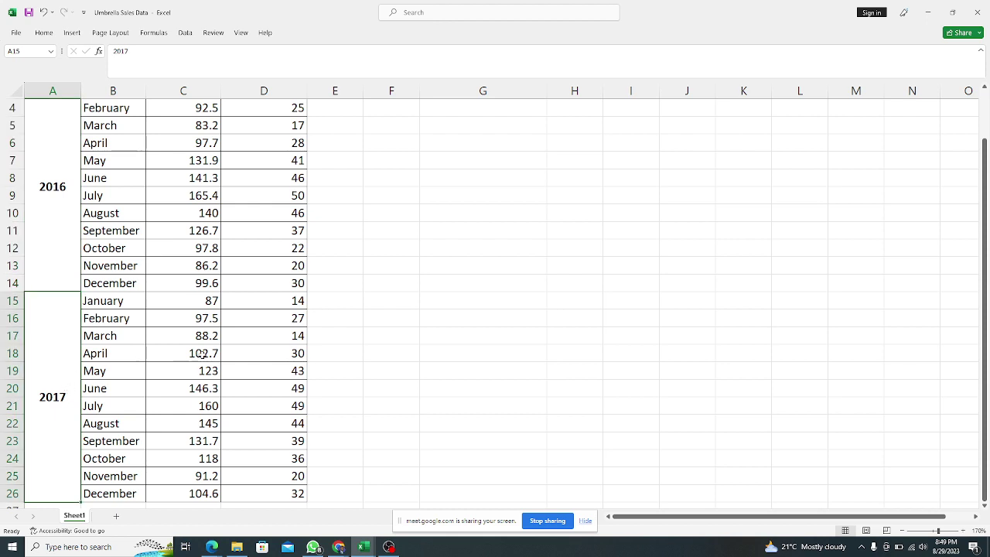
scroll(199, 351, up, 1)
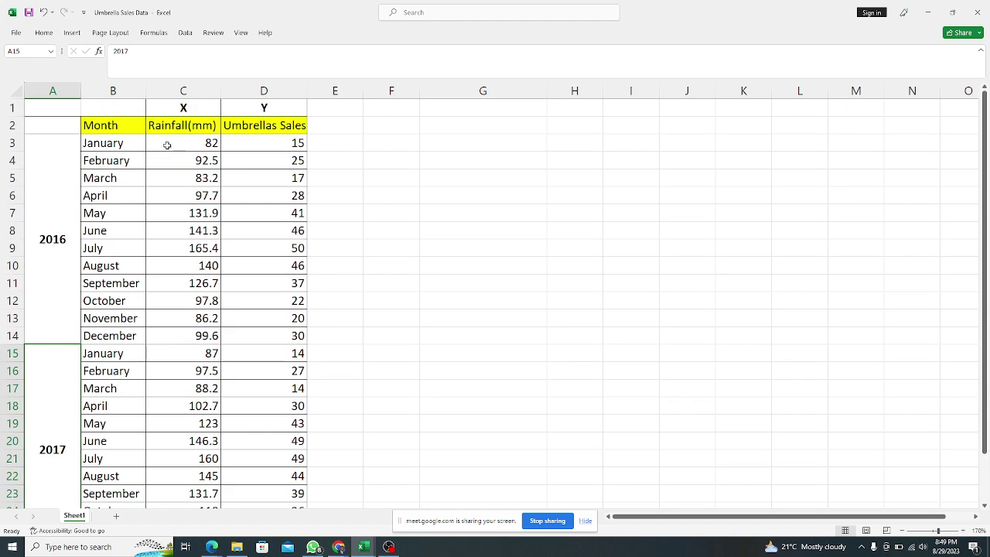
drag(184, 141, 266, 170)
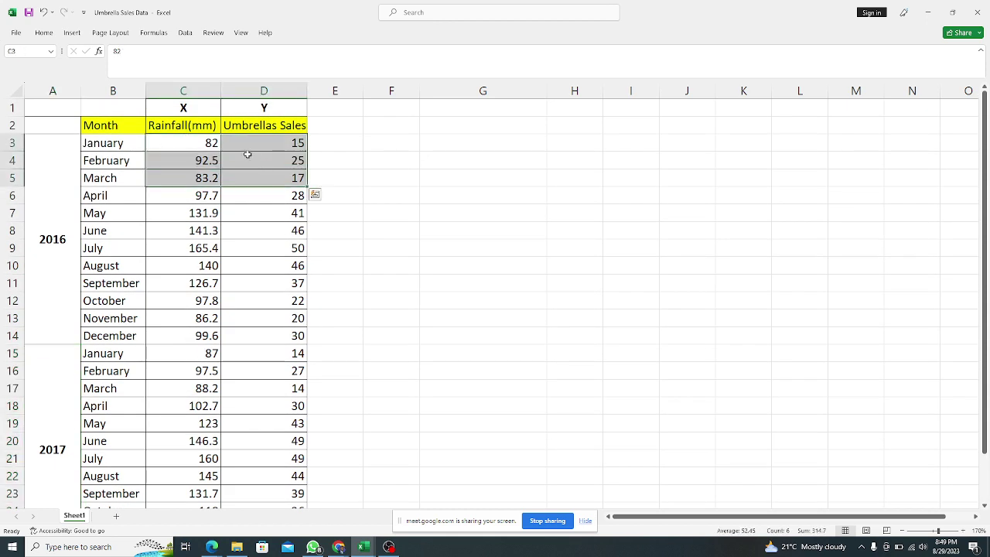
click(207, 143)
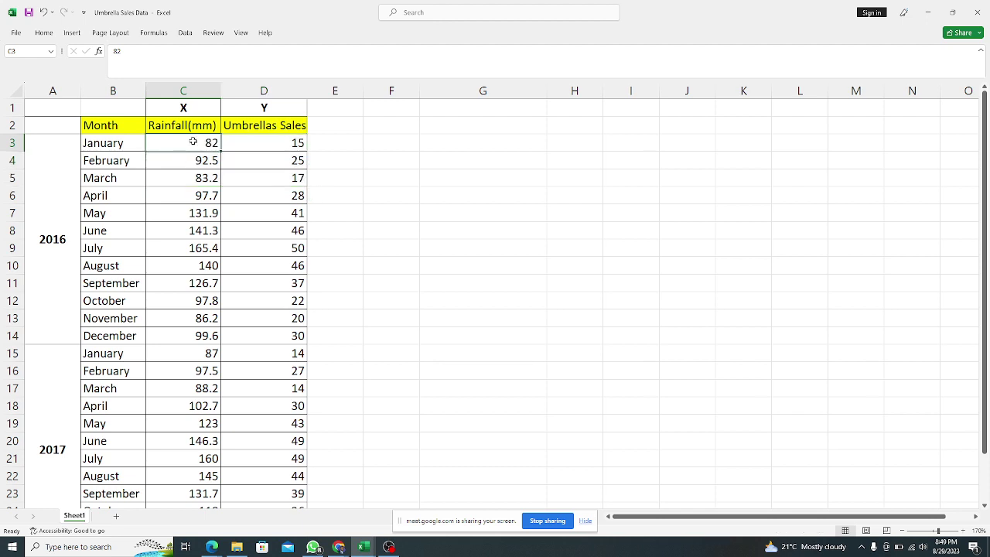
drag(193, 142, 214, 501)
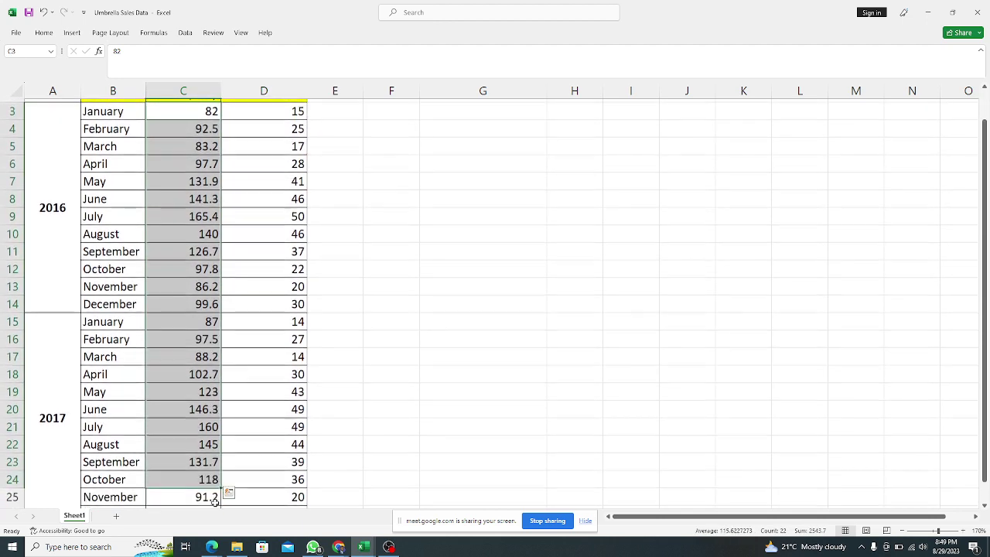
scroll(254, 320, up, 1)
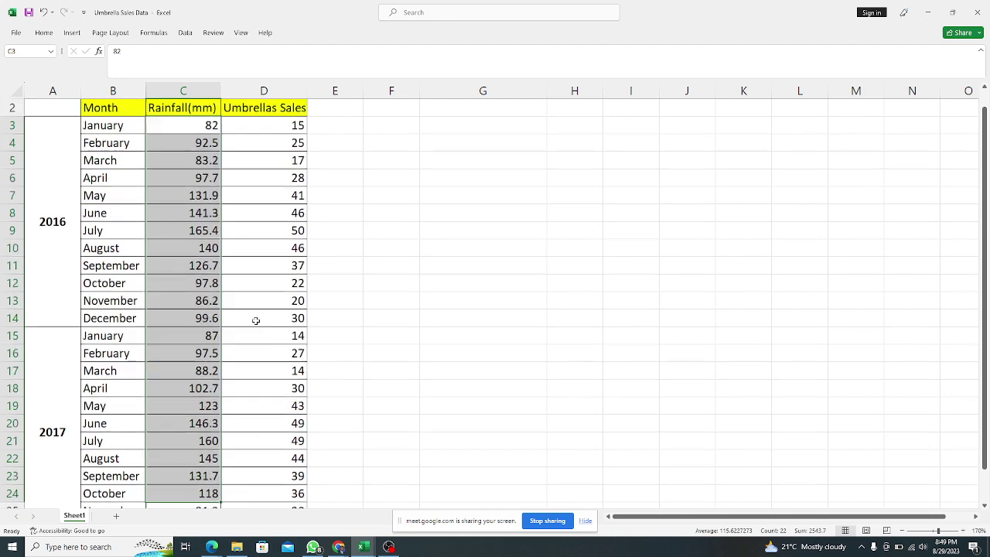
click(189, 90)
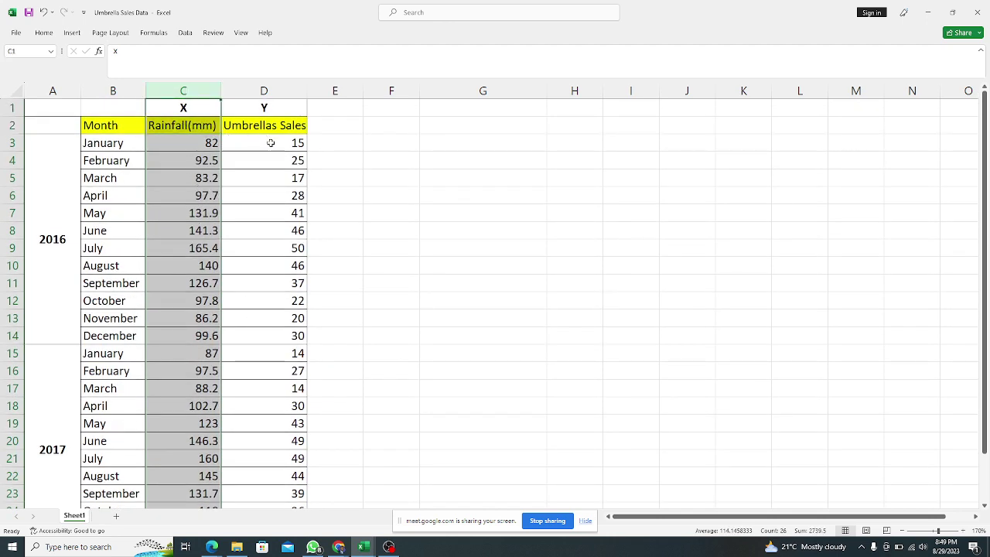
click(280, 96)
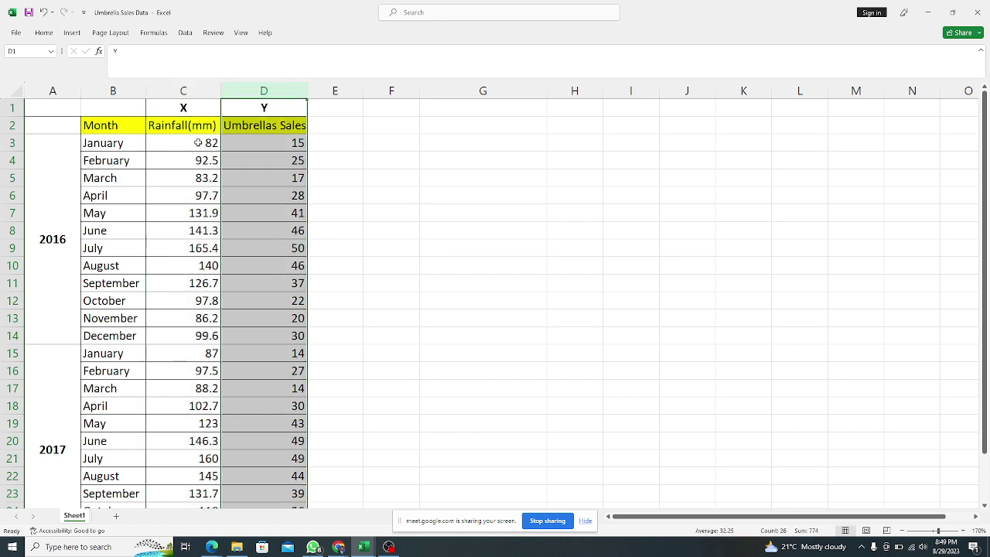
drag(198, 142, 283, 142)
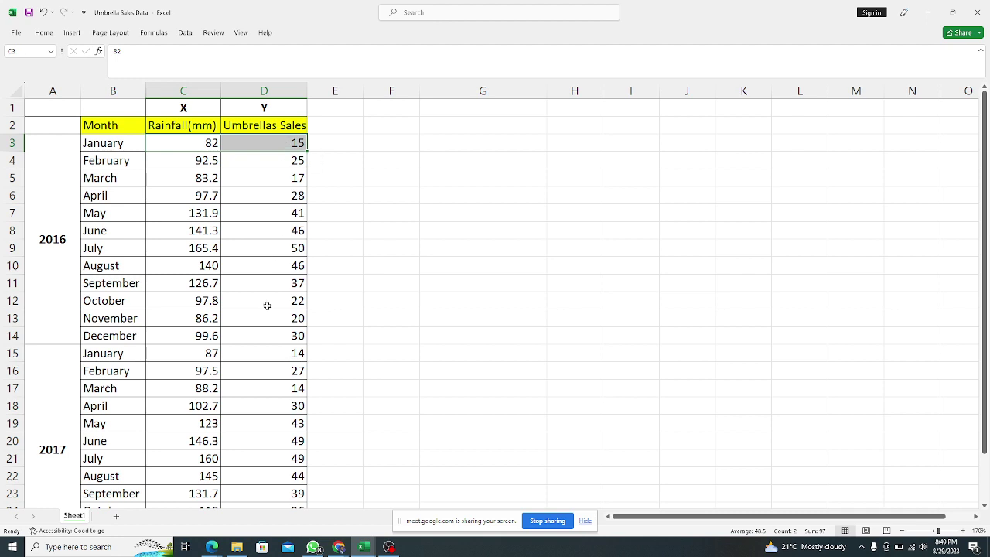
drag(174, 123, 248, 131)
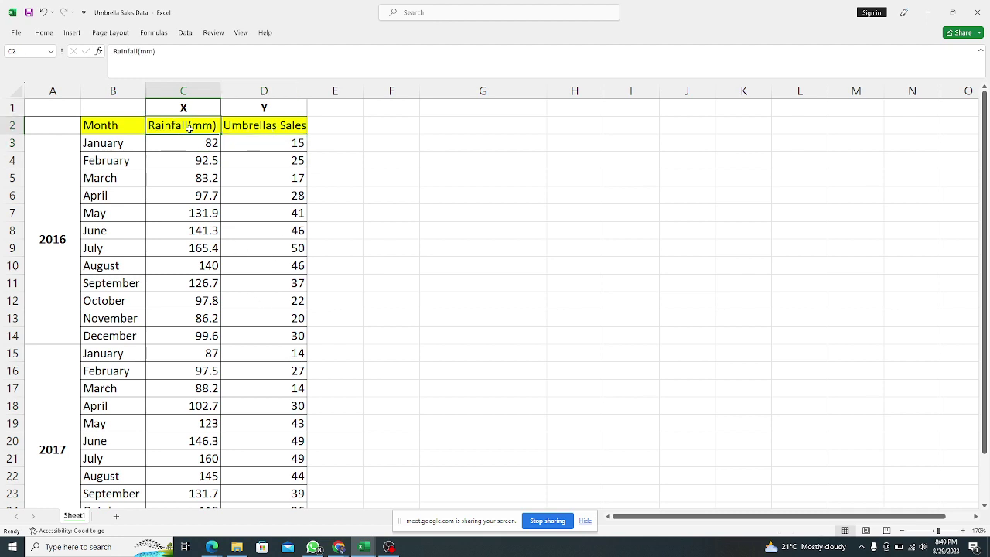
click(261, 127)
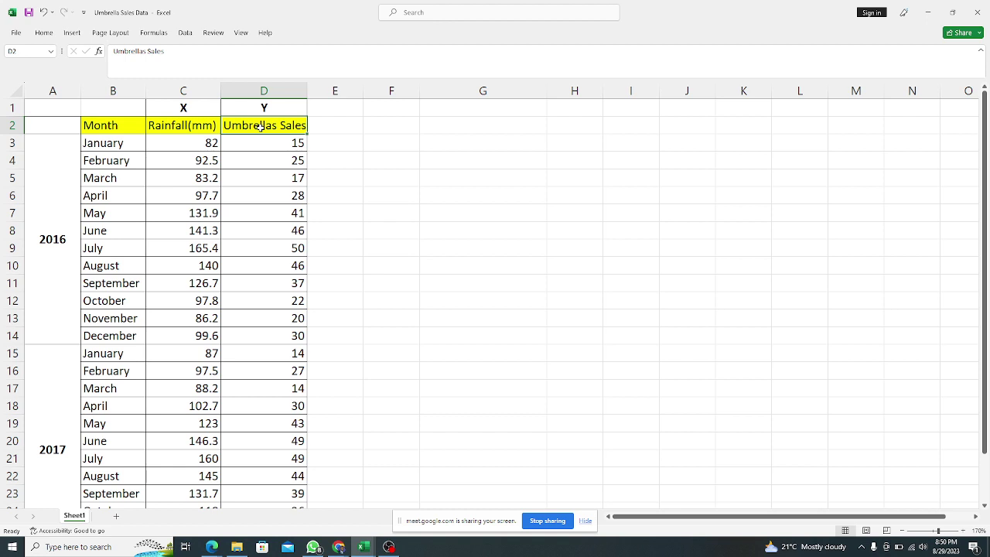
Step: Point out the Rainfall(mm) and Umbrellas Sales headers, January's sales of 15, and column D
click(190, 128)
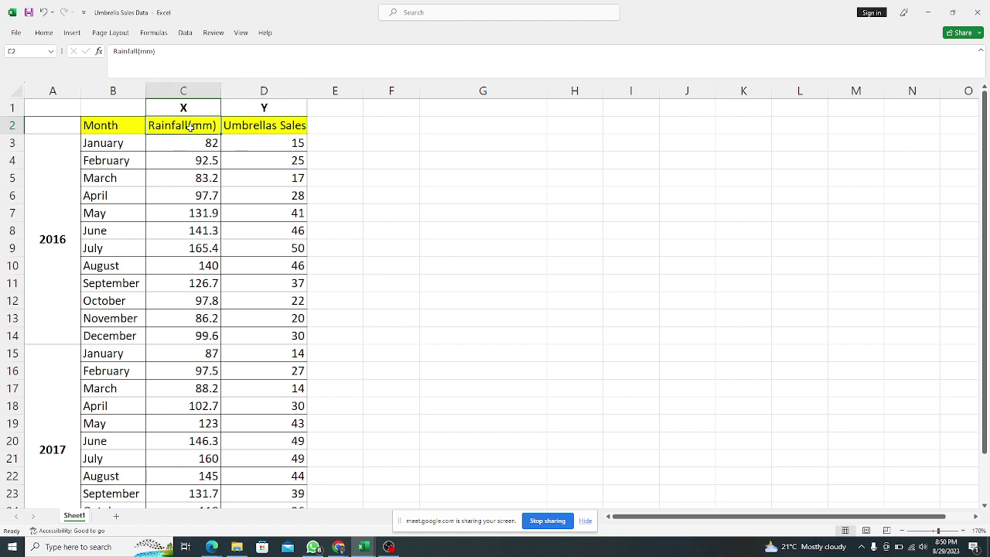
click(265, 137)
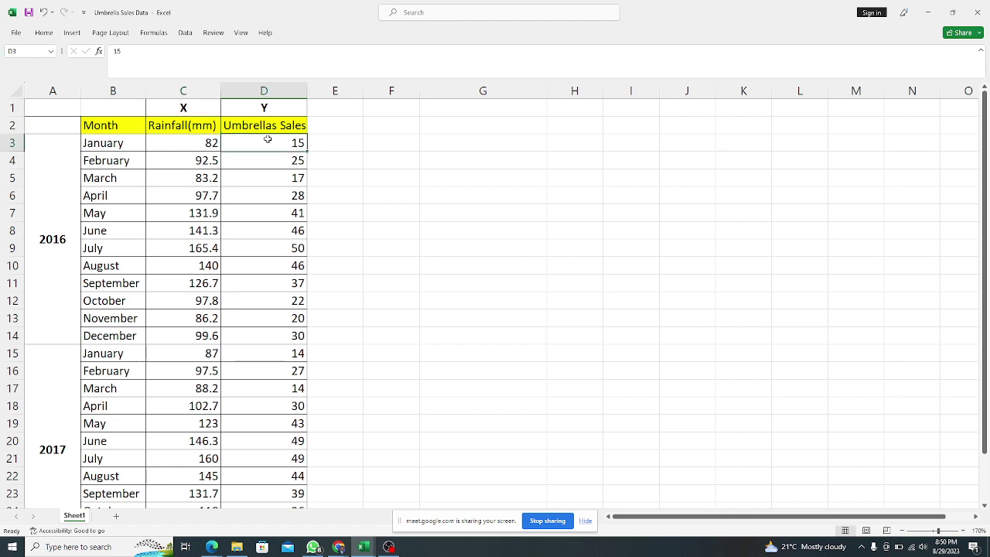
click(280, 127)
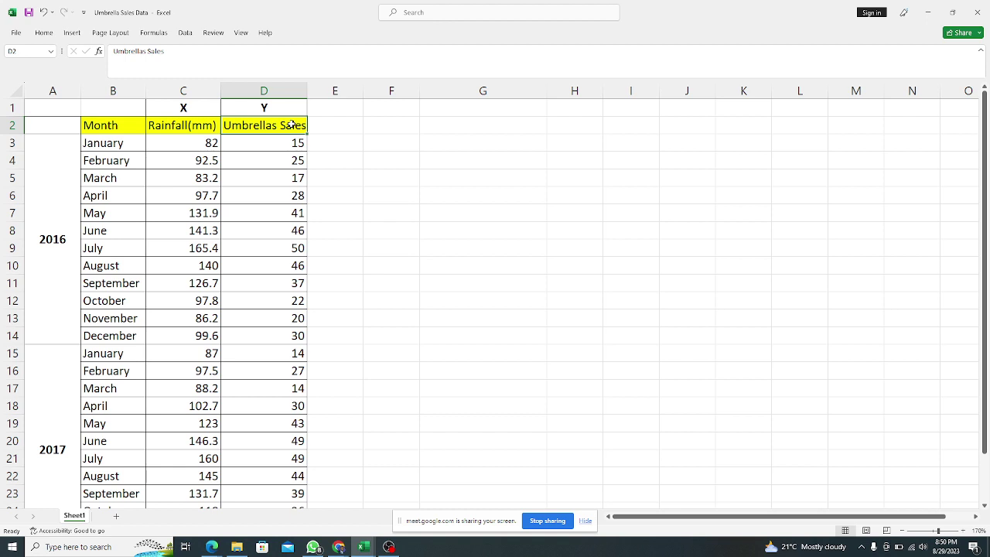
click(273, 146)
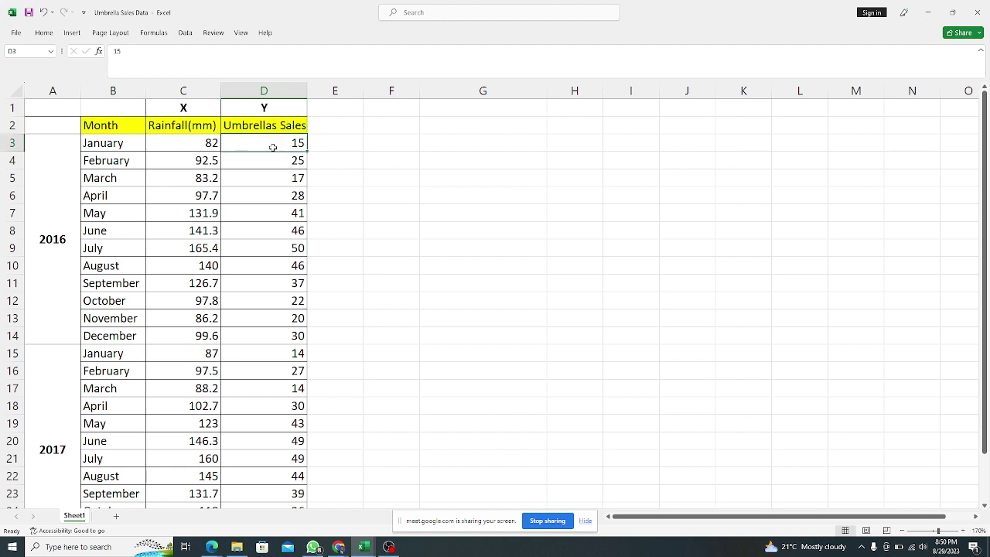
click(270, 94)
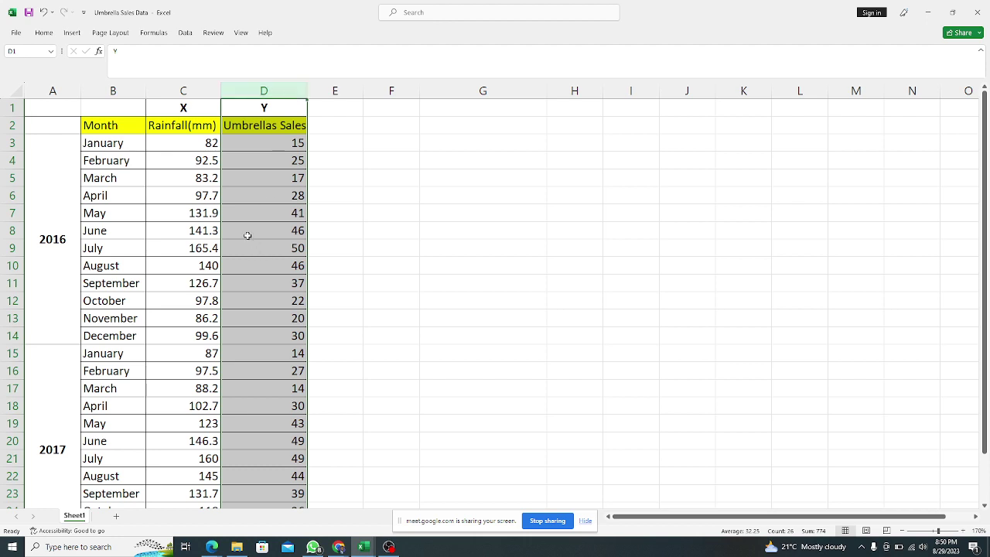
Step: Walk down rainfall column C from January's 82 to November's 86.2, then minimize the workbook
click(188, 86)
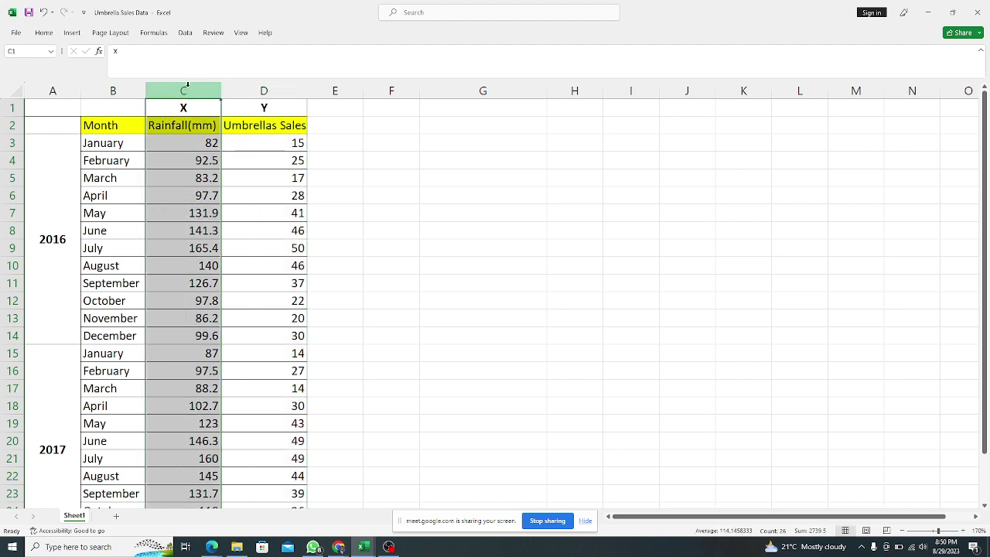
click(190, 124)
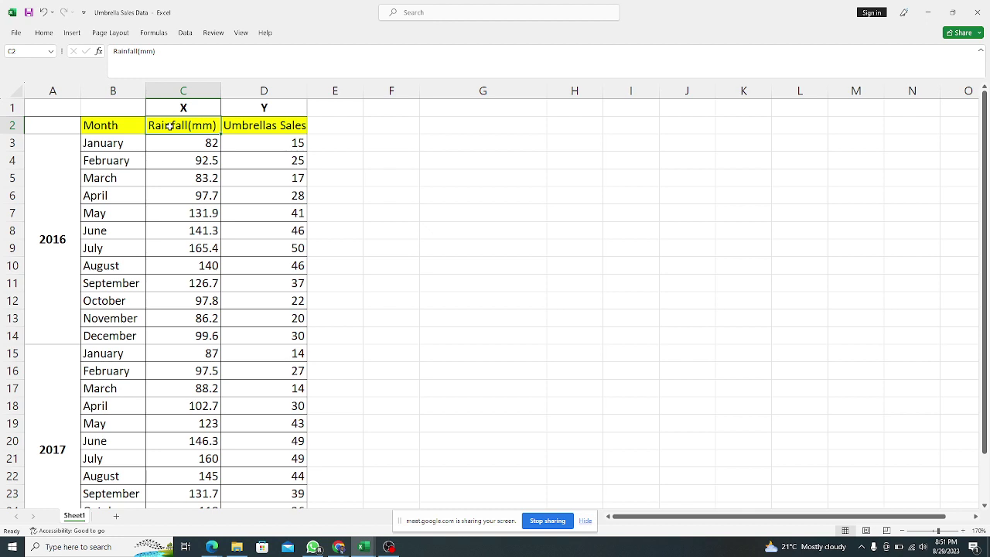
click(194, 148)
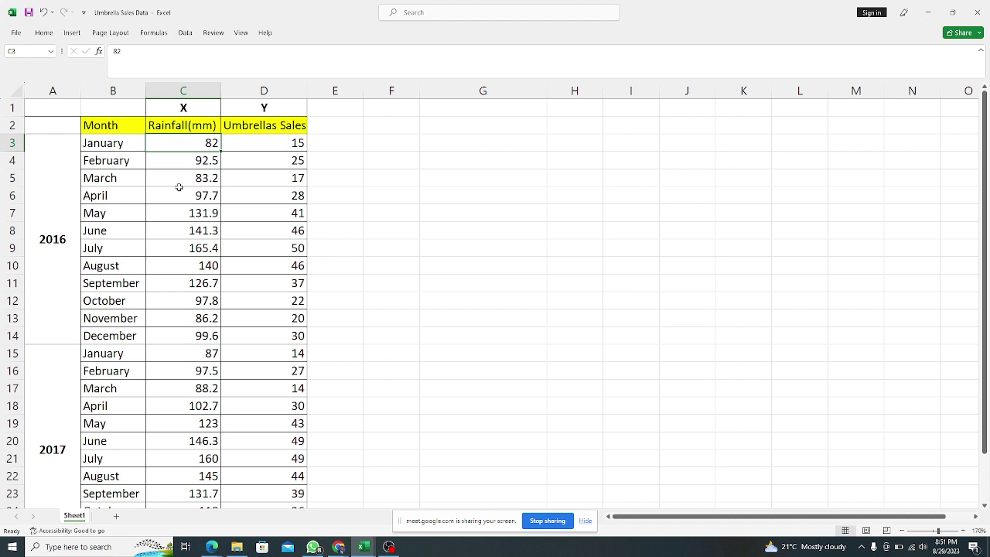
click(203, 163)
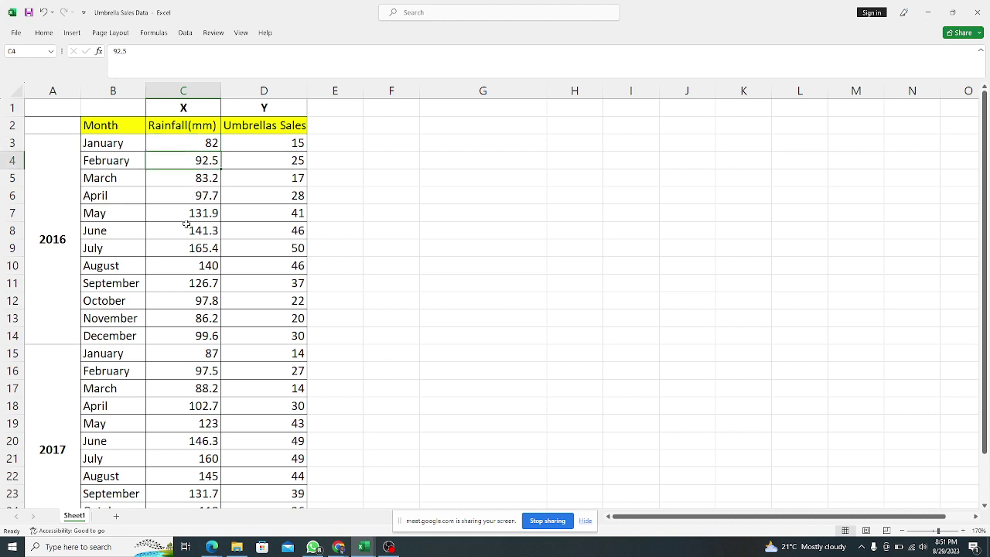
click(185, 224)
click(204, 267)
click(202, 283)
click(201, 318)
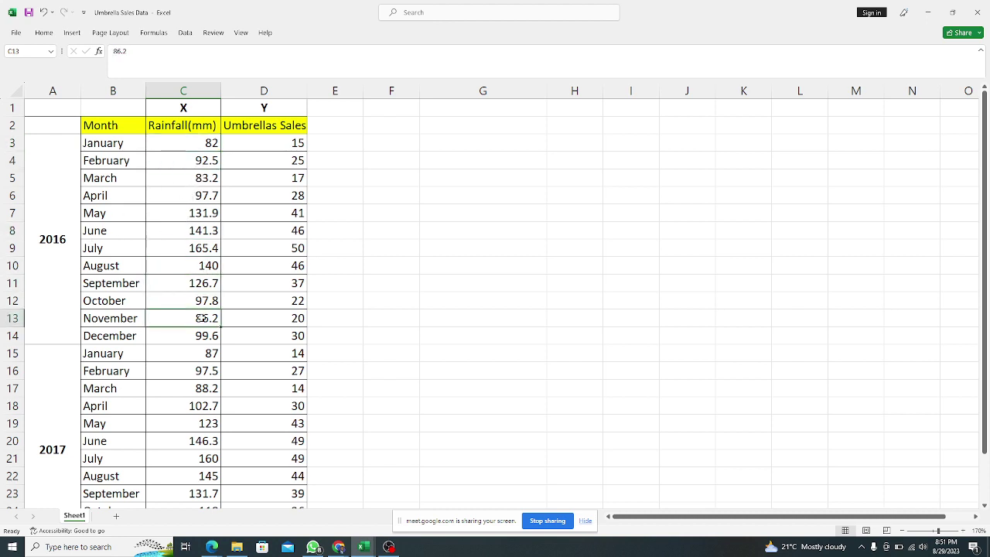
scroll(202, 331, down, 4)
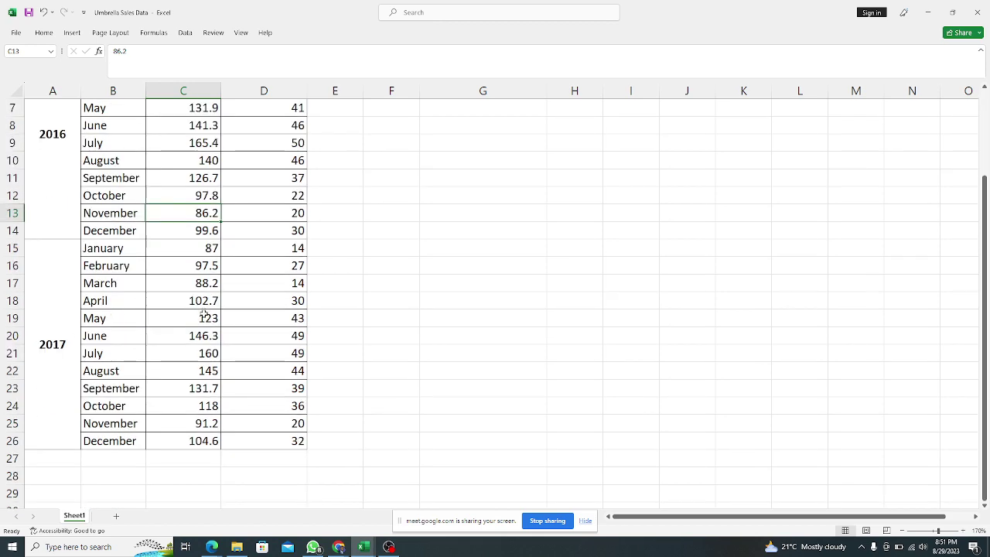
scroll(202, 331, up, 4)
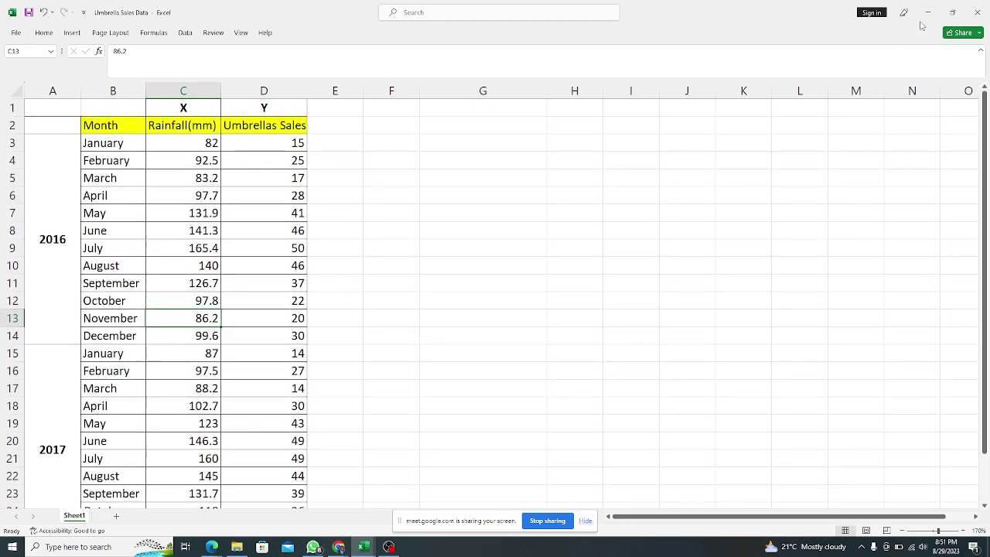
click(930, 15)
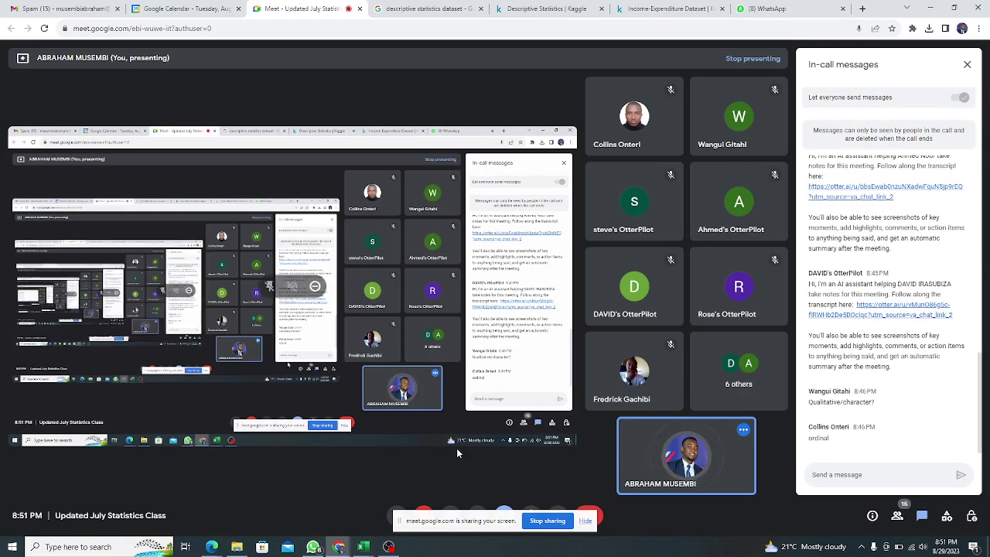
Step: Bring Inc_Exp_Data in front of Meet and highlight columns A–C, Mthly_HH_Expense and Highest_Qualified_Member
mouse_move(365, 551)
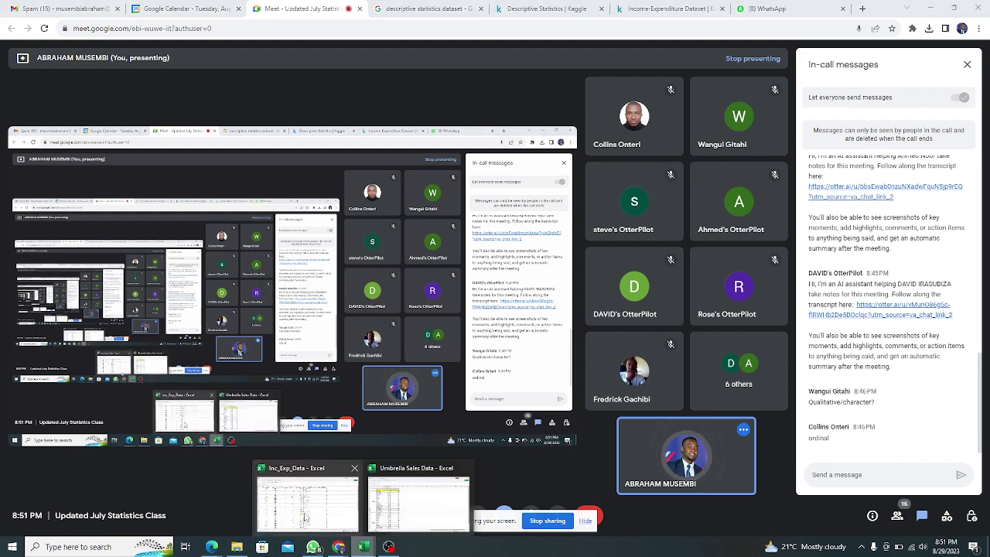
click(306, 512)
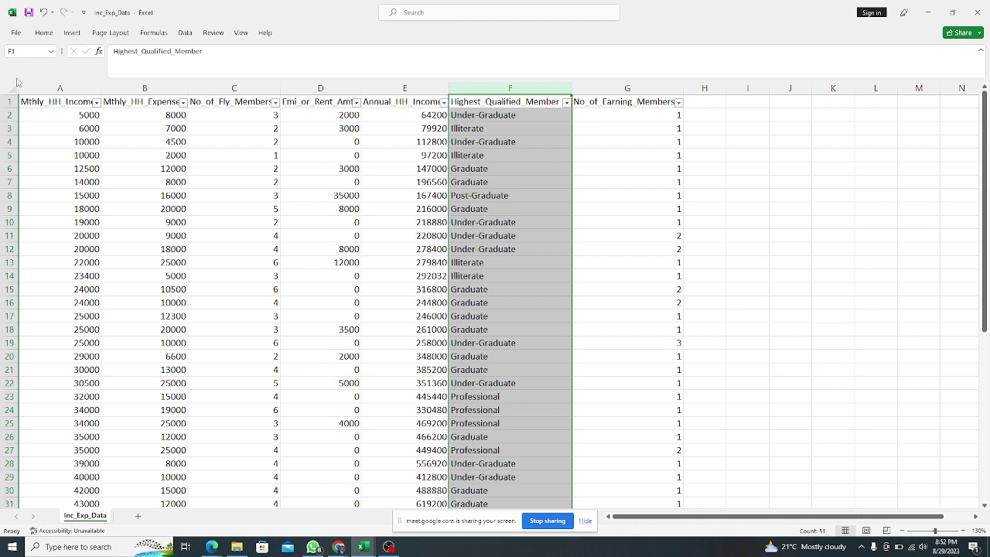
drag(61, 90, 87, 85)
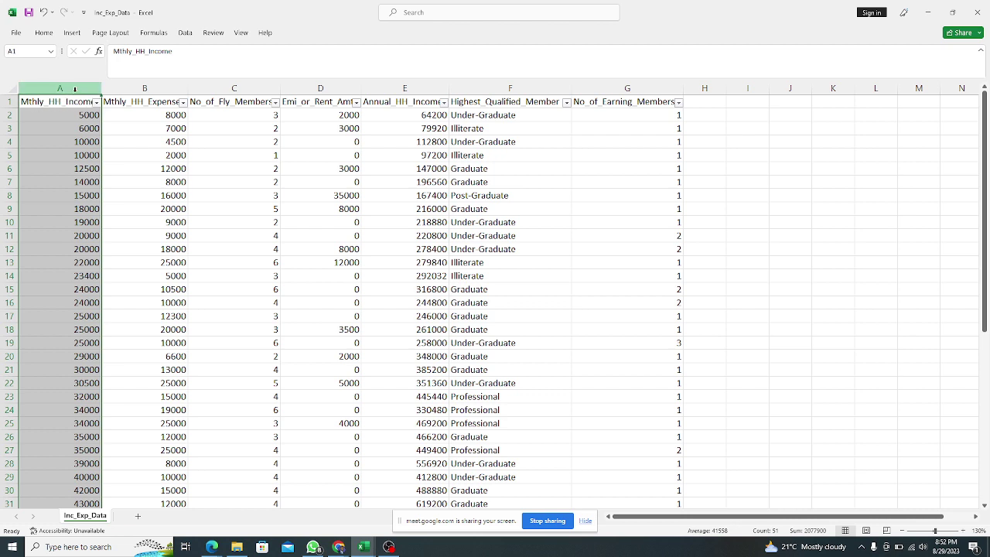
click(151, 90)
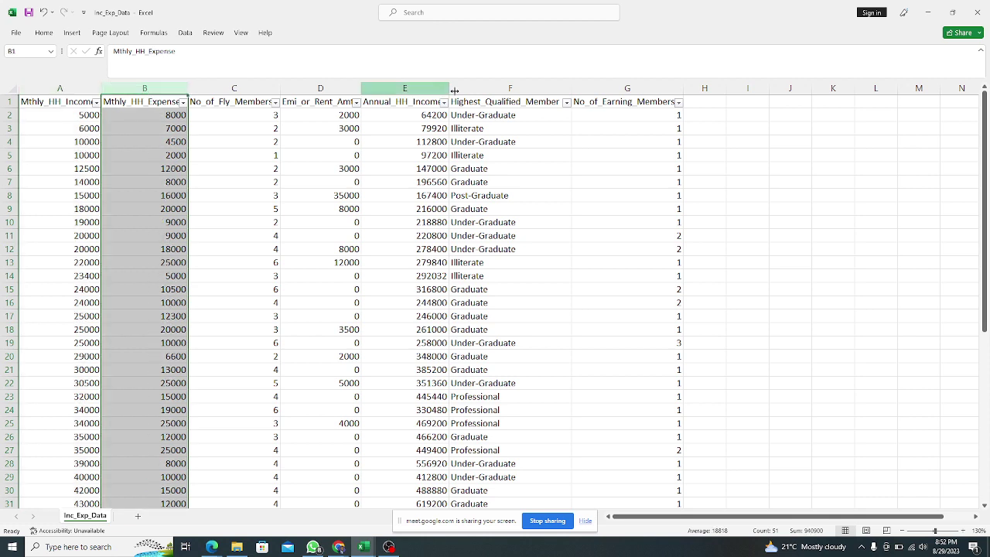
click(479, 89)
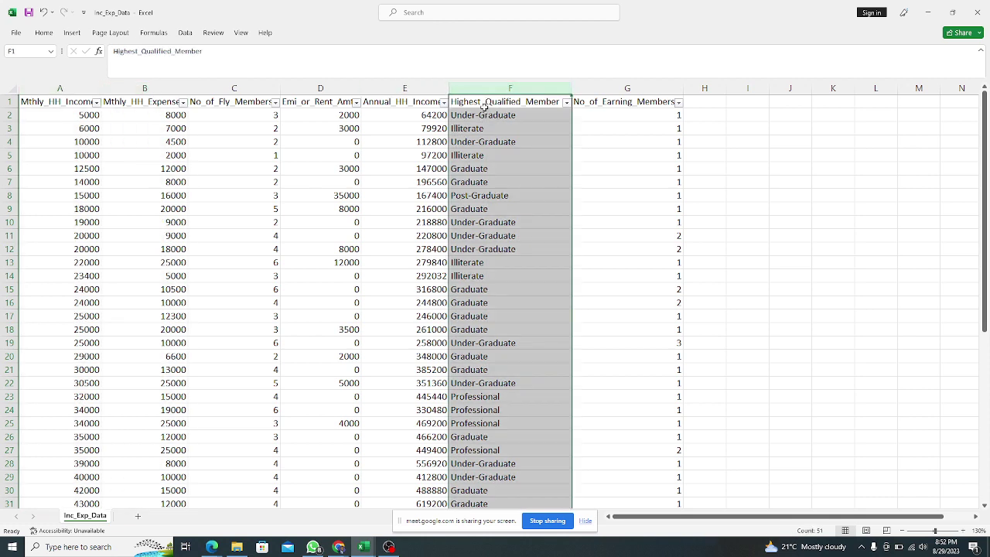
click(536, 102)
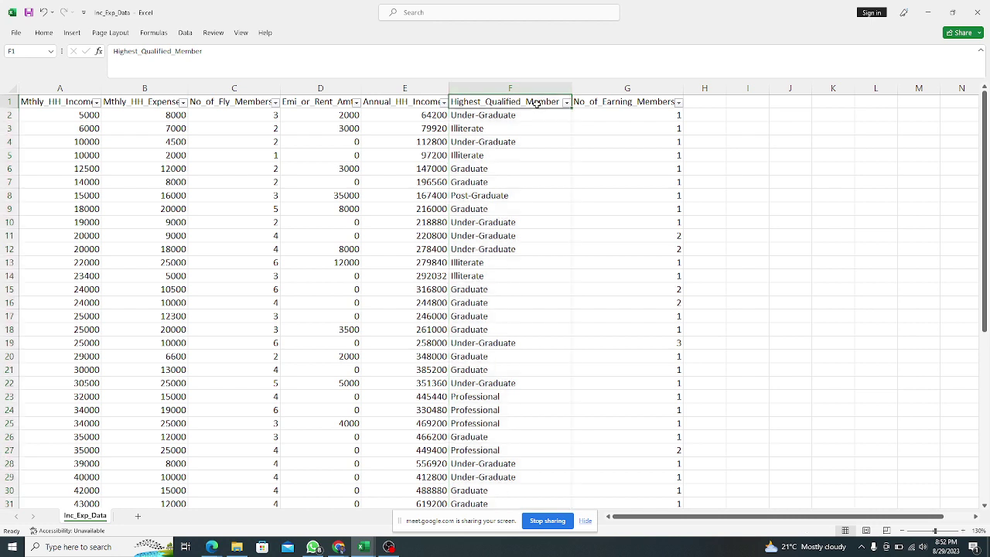
click(525, 89)
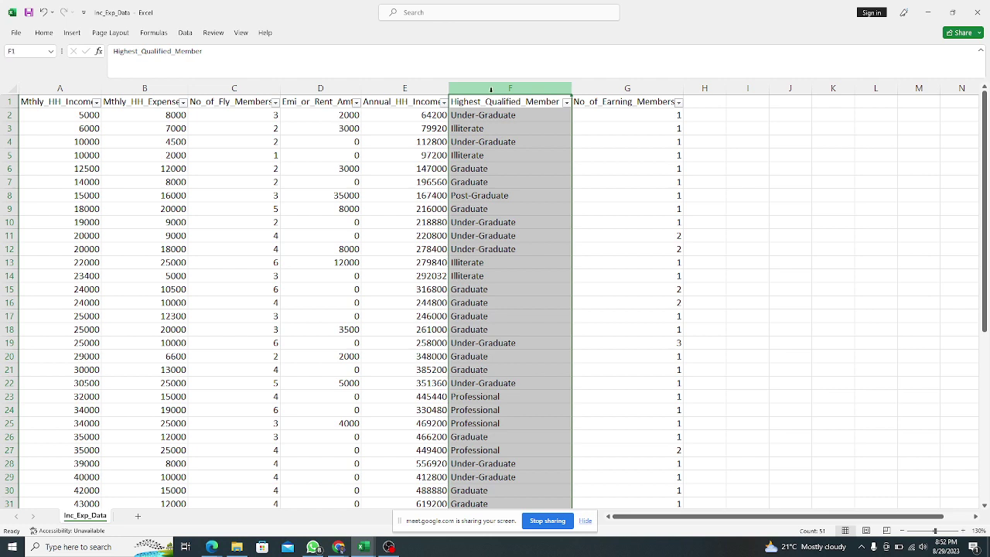
Step: Point out qualification entries in column F: Illiterate in F3 and F5, Post-Graduate in F8
click(492, 128)
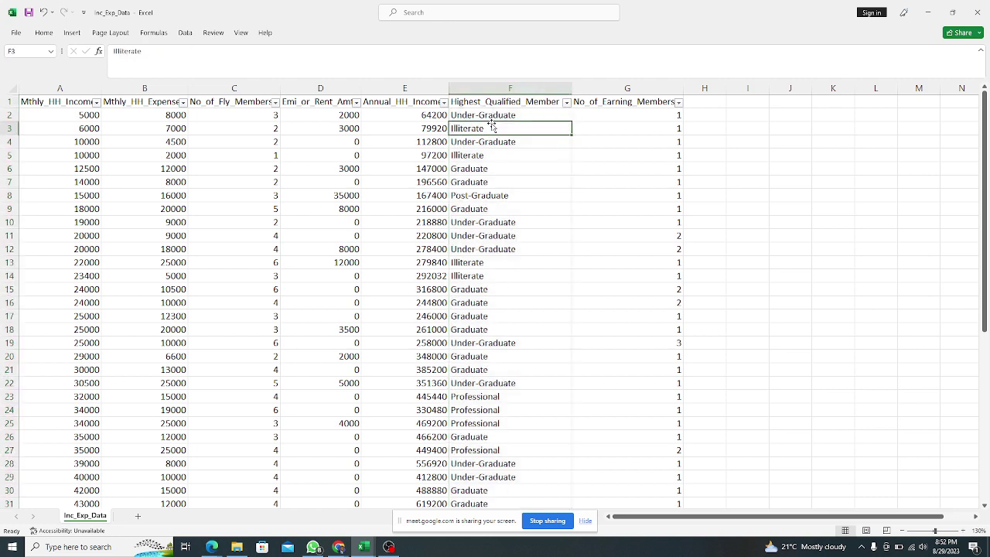
click(490, 115)
click(491, 128)
click(490, 116)
click(492, 130)
click(492, 141)
click(492, 169)
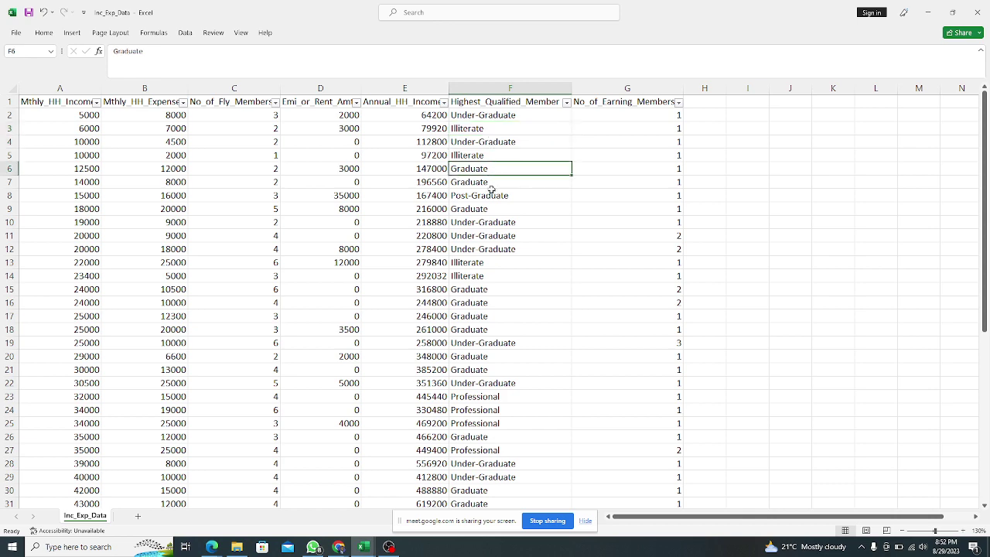
click(491, 194)
scroll(486, 219, down, 9)
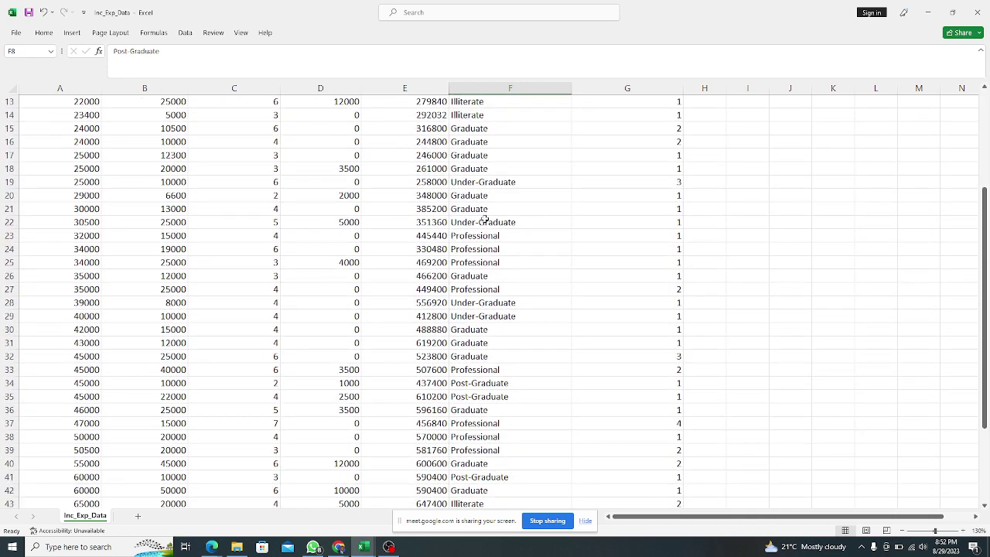
scroll(496, 245, up, 2)
scroll(496, 244, up, 7)
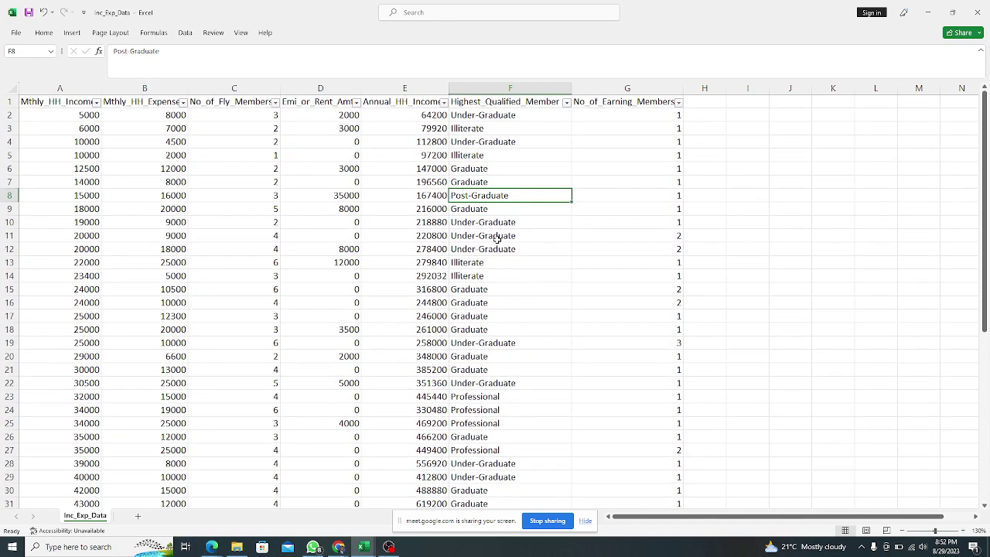
click(491, 156)
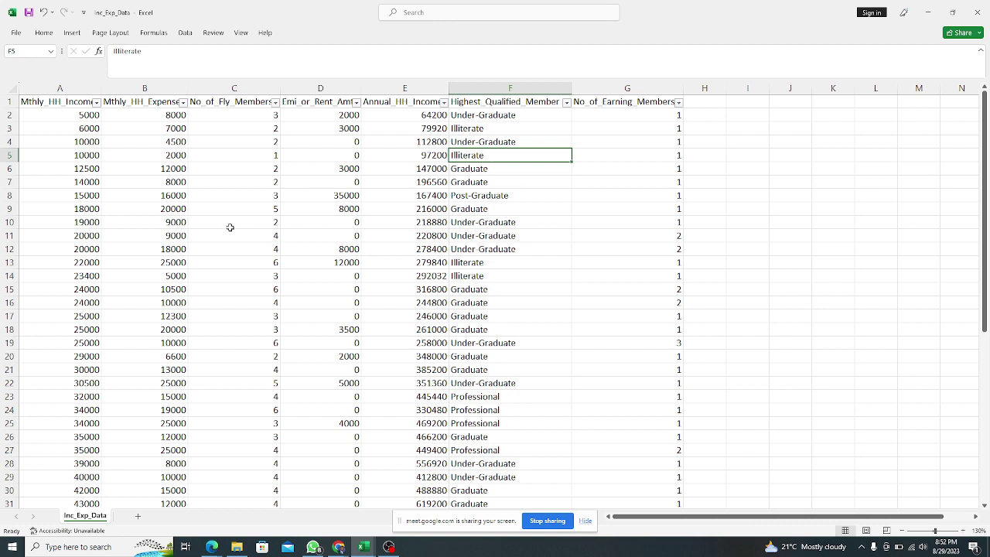
Step: Enter the heading 'Measures of Central Tendancy' in J2 and autofit column J to fit it
click(787, 115)
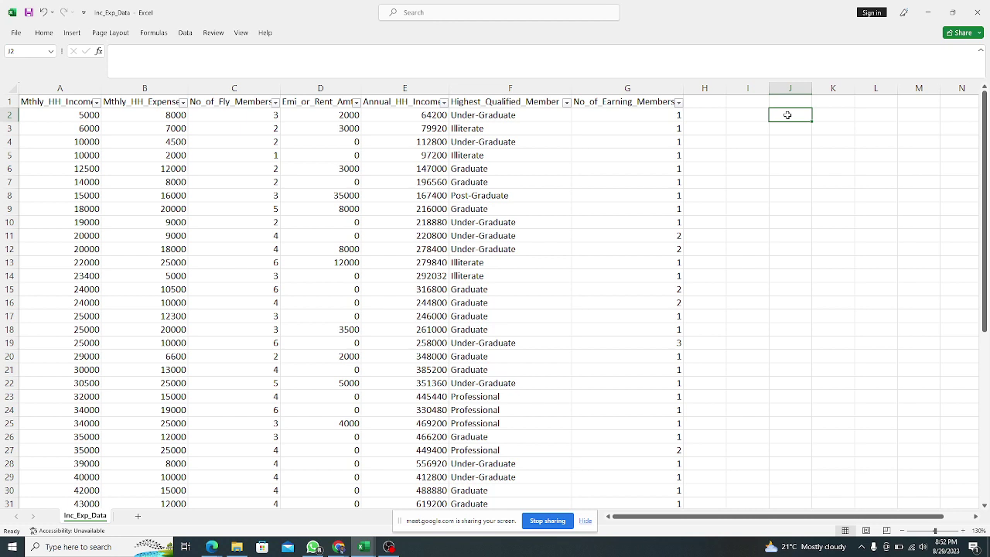
text(Mu)
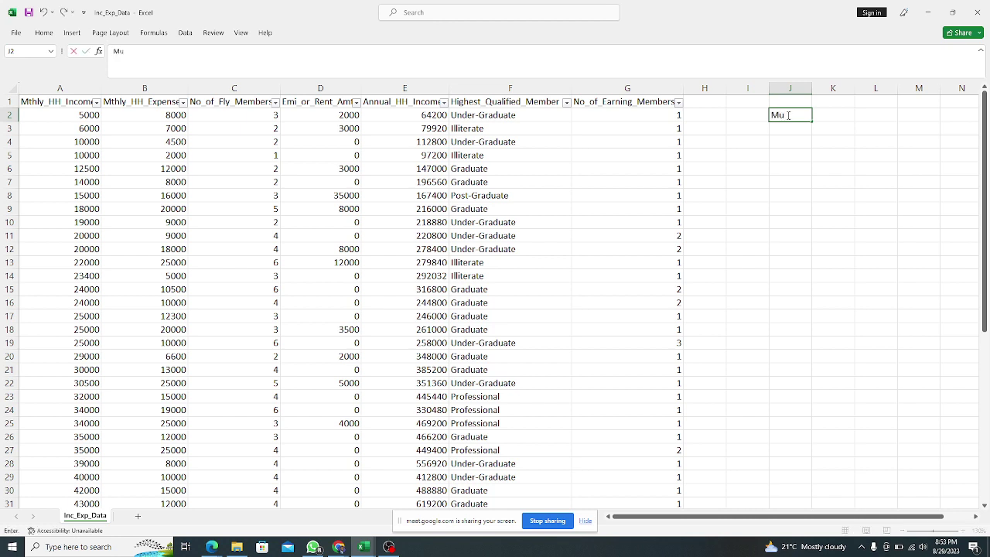
text(easures of Central Tendancy)
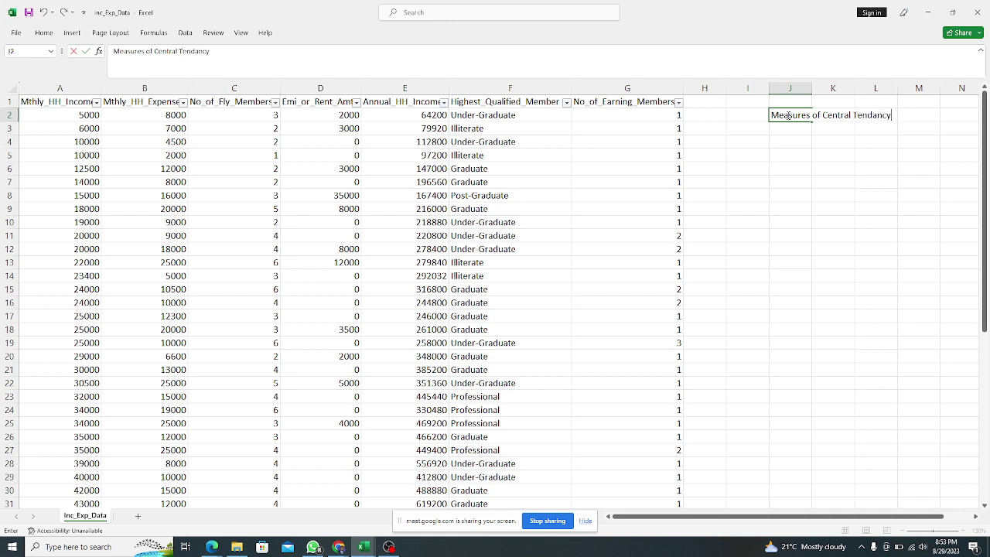
click(839, 165)
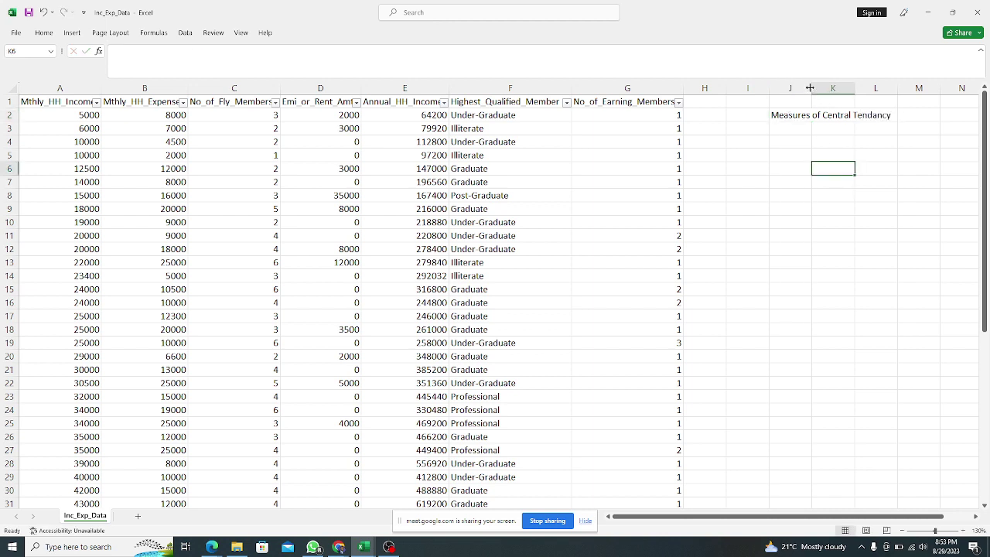
double_click(811, 88)
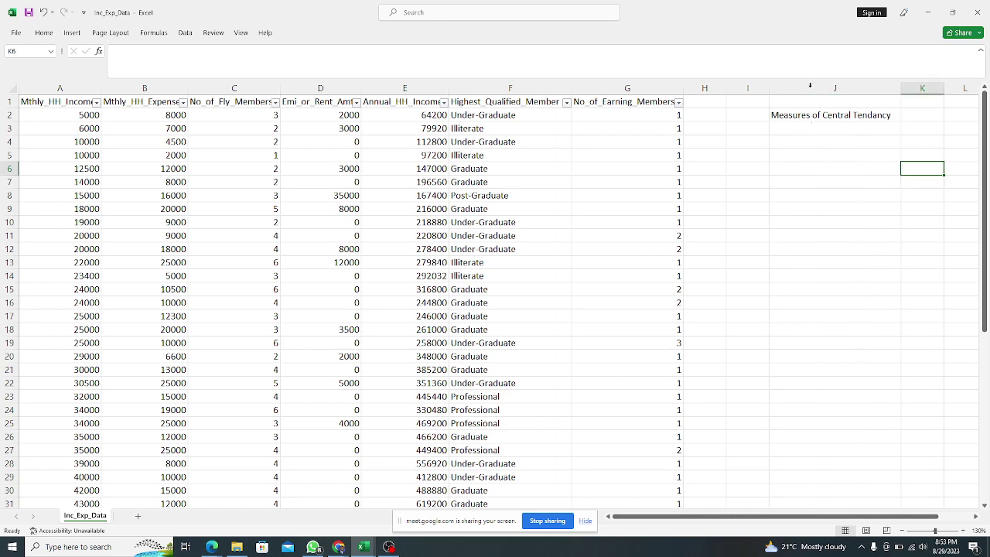
Step: List the labels Mean, Mode and Median in cells J4 to J6
click(807, 138)
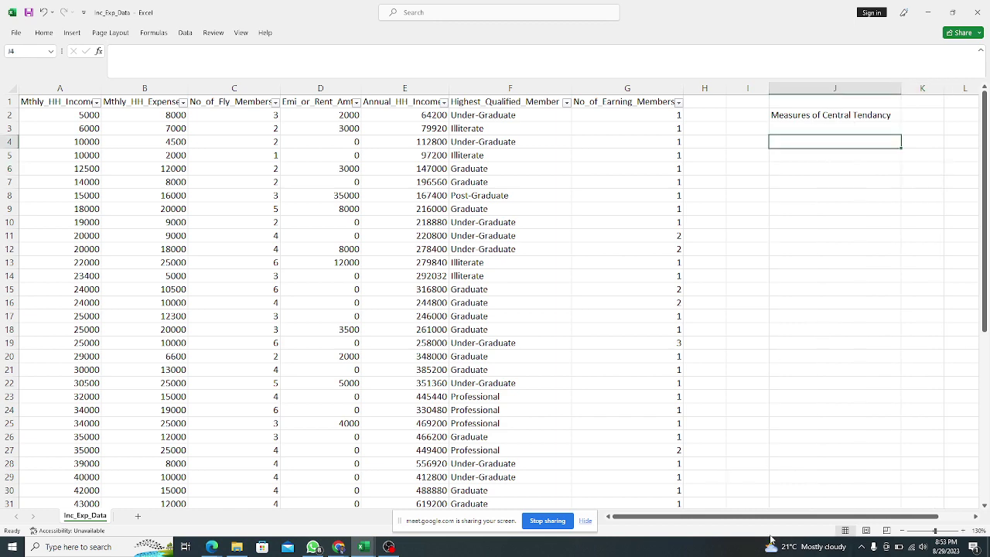
mouse_move(745, 515)
mouse_down()
mouse_move(756, 515)
mouse_move(745, 516)
mouse_up()
text(Mean)
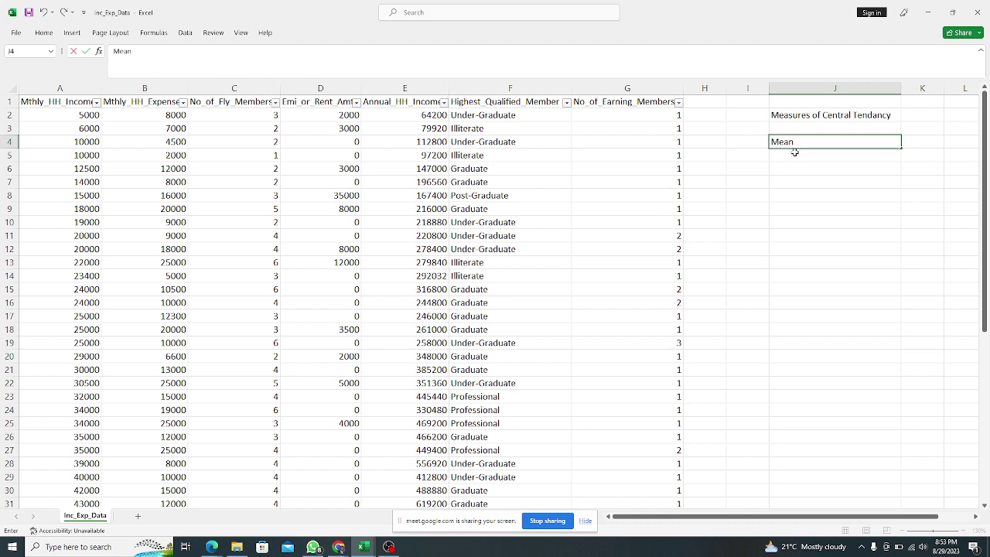
key(Return)
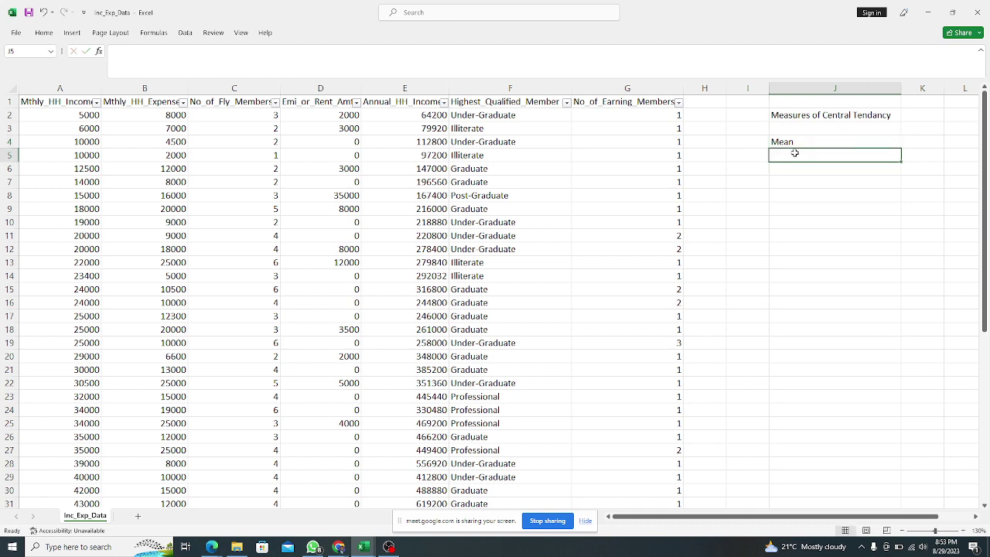
text(Mode)
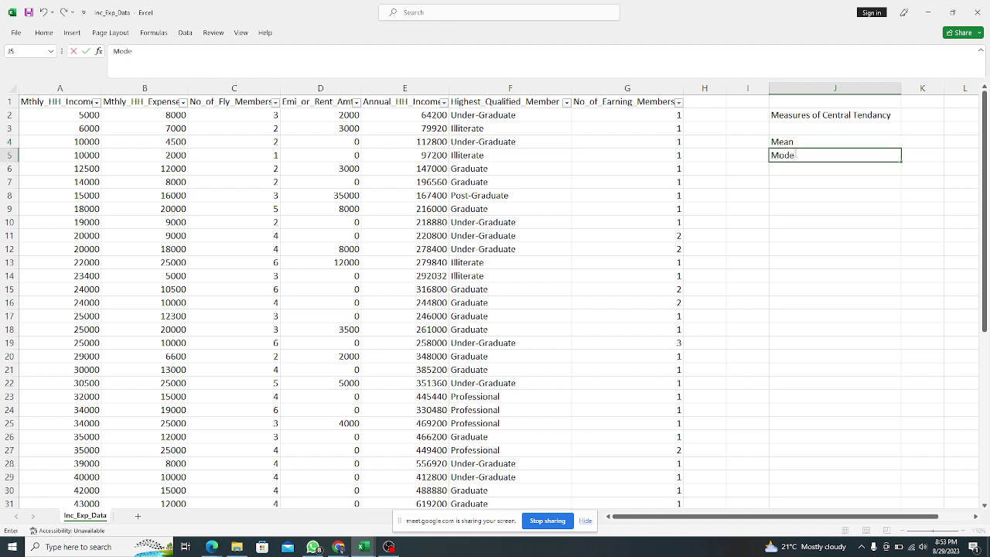
click(794, 166)
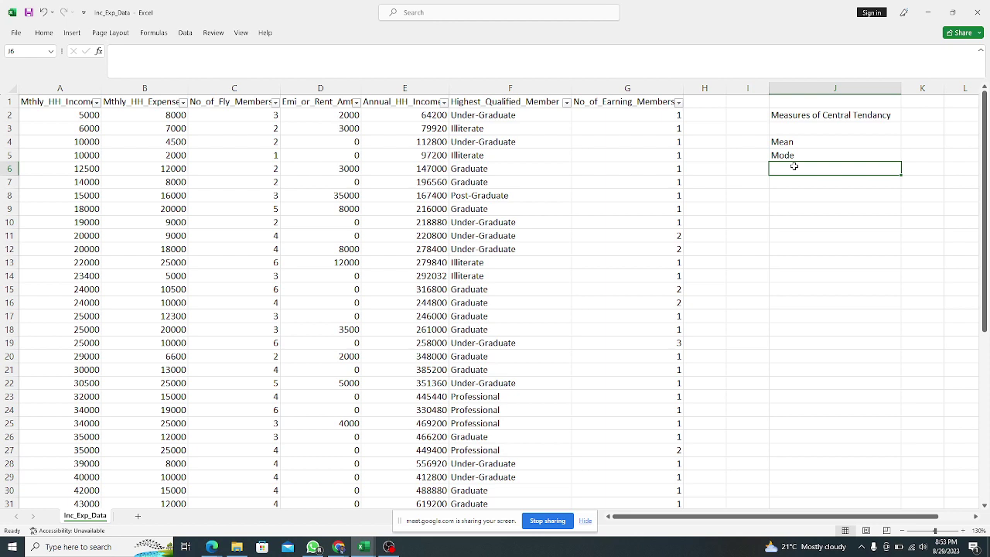
text(Median)
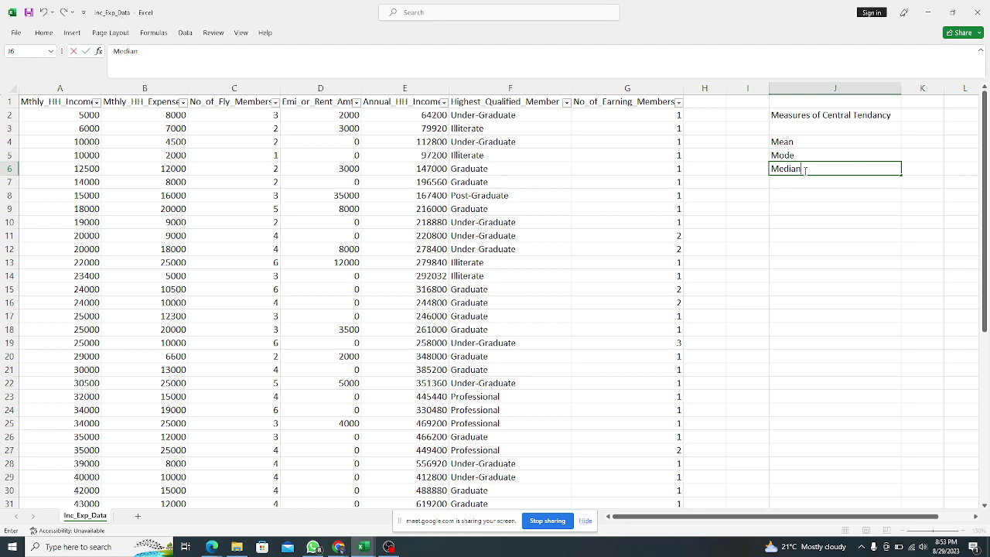
click(805, 181)
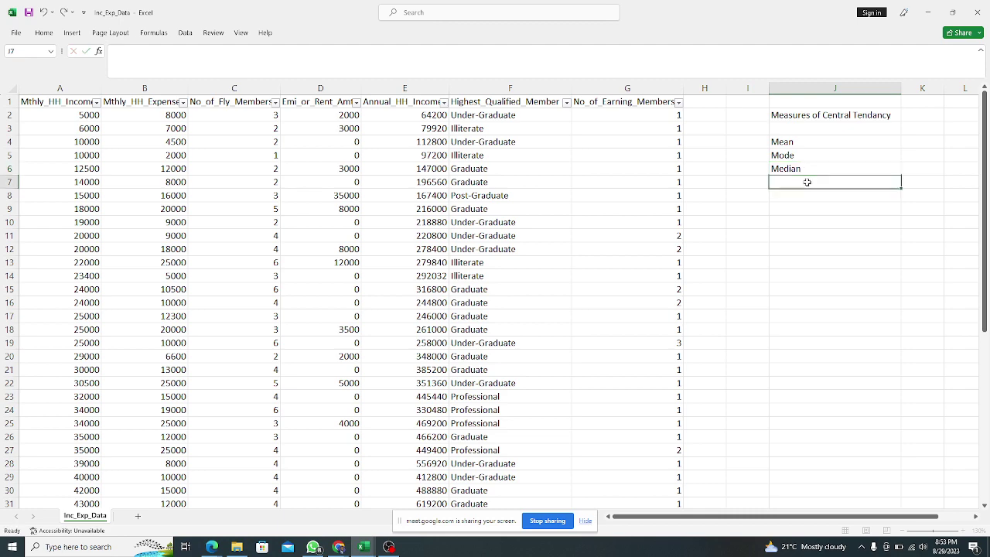
Step: Return to the Google Meet call and stop presenting the screen
mouse_move(338, 547)
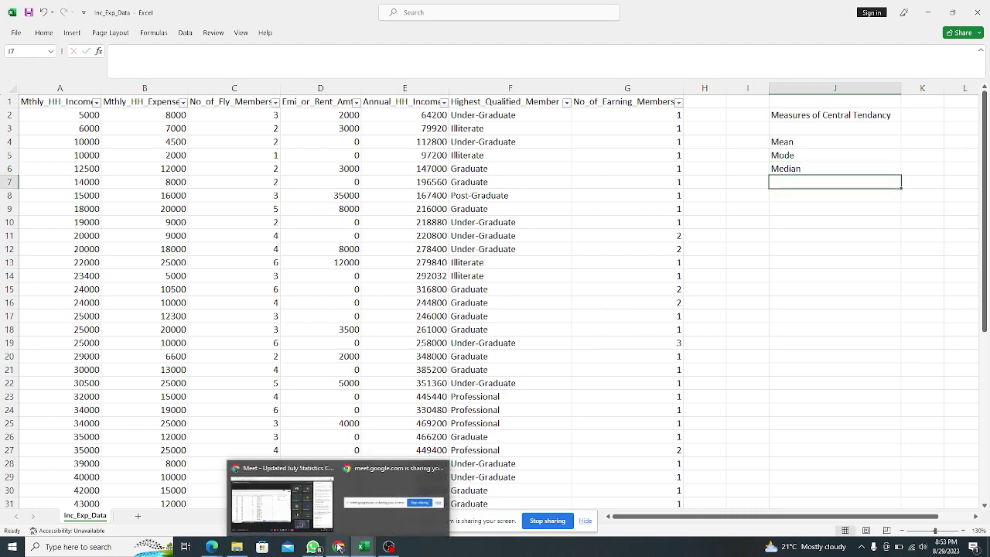
click(297, 505)
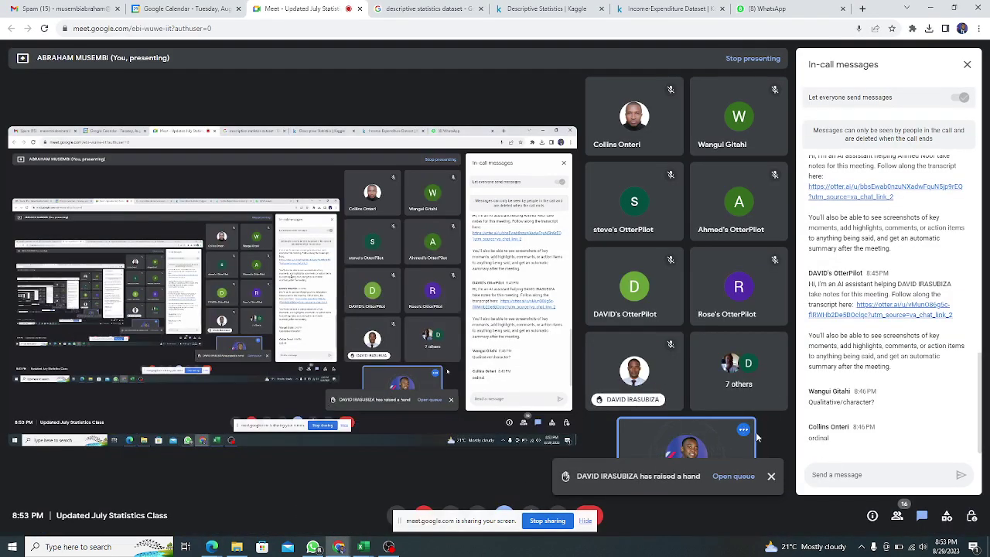
click(587, 523)
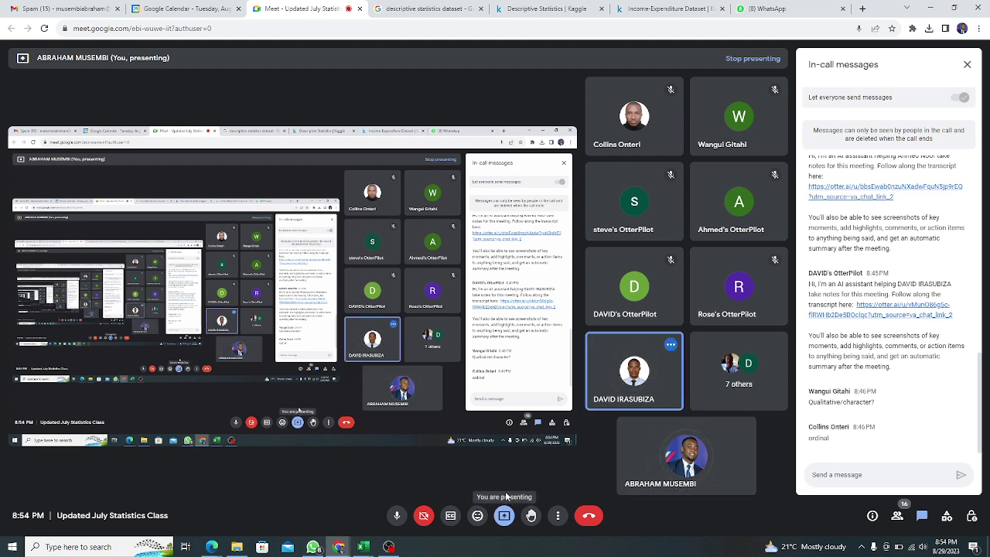
click(504, 516)
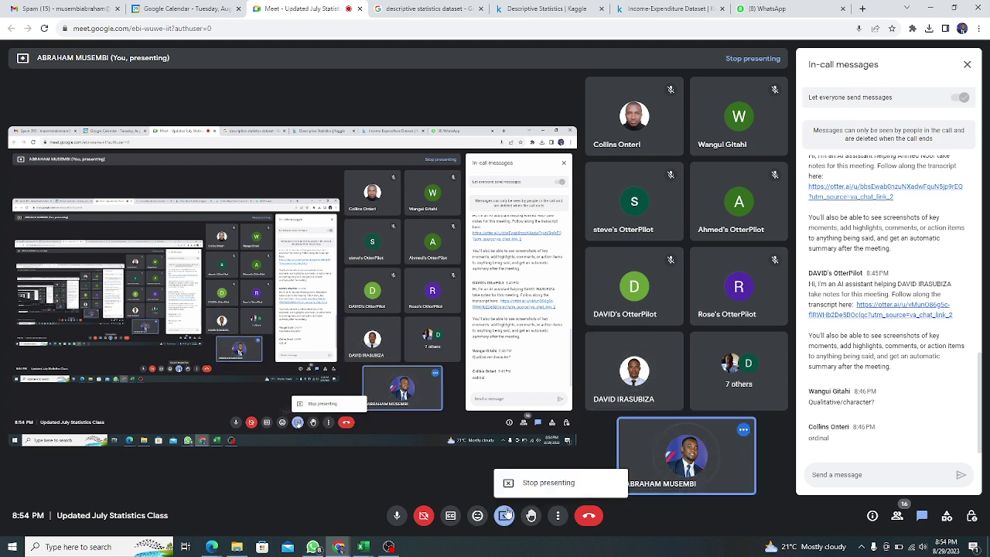
click(531, 491)
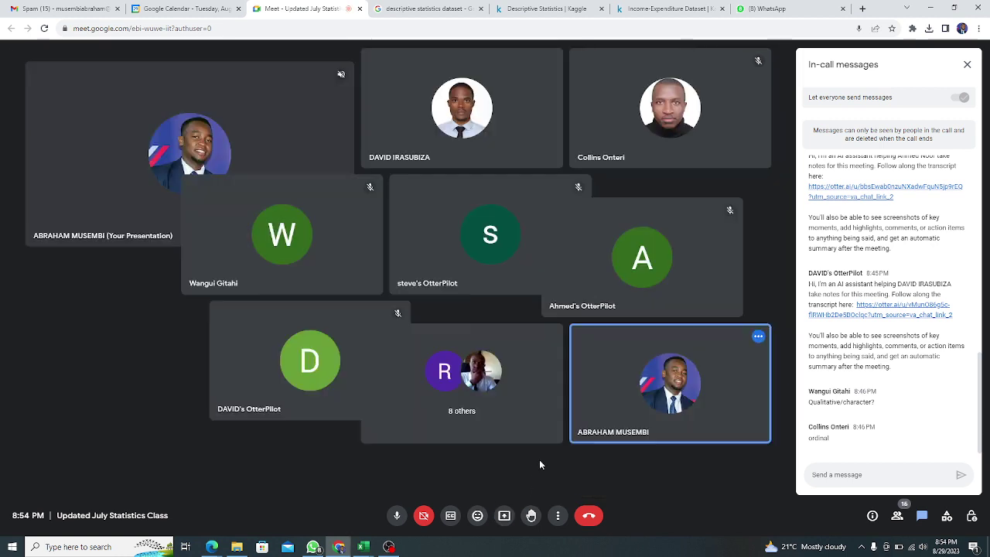
Step: Close the in-call chat messages and bring the Inc_Exp_Data workbook back to the front
click(966, 65)
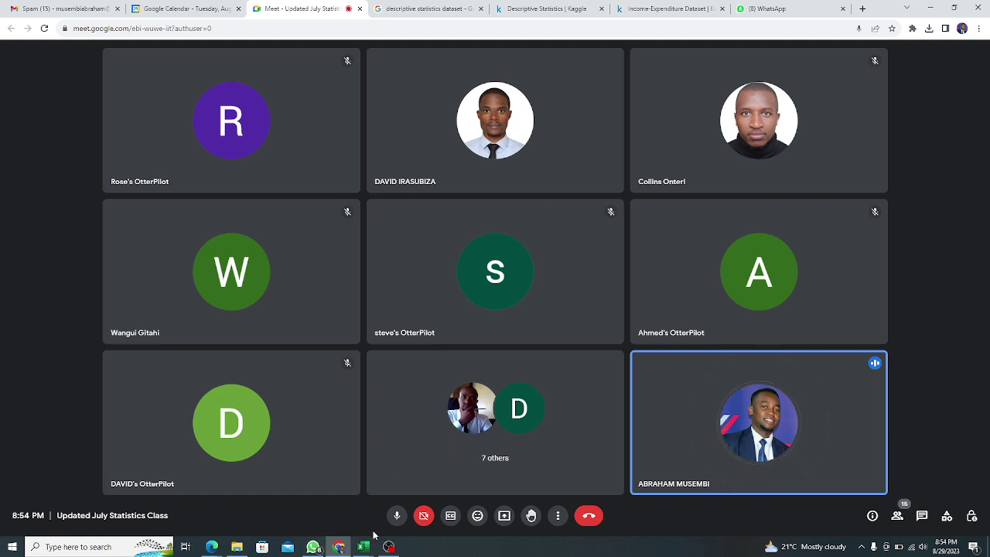
mouse_move(370, 547)
click(307, 502)
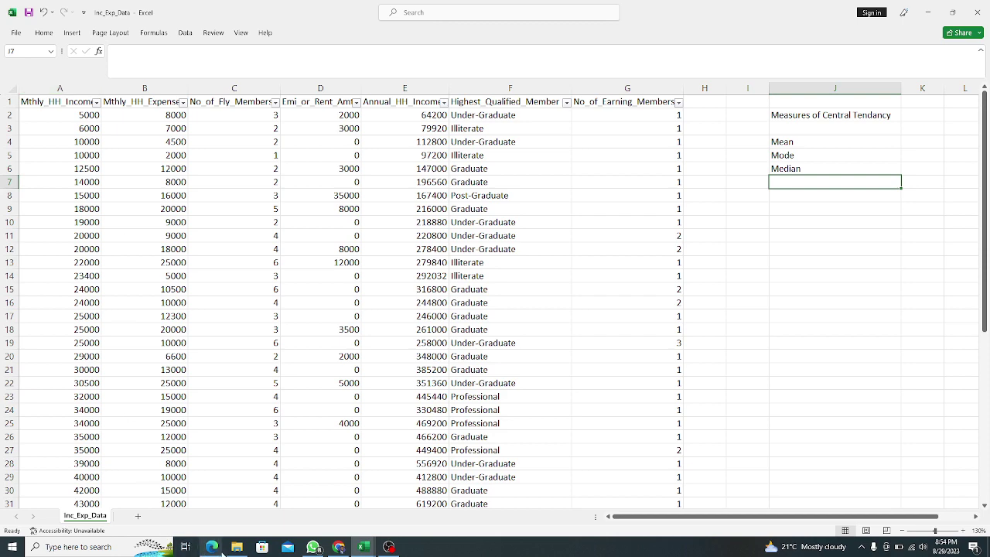
Step: Open and minimize File Explorer, then switch back to the Google Meet call window
click(237, 547)
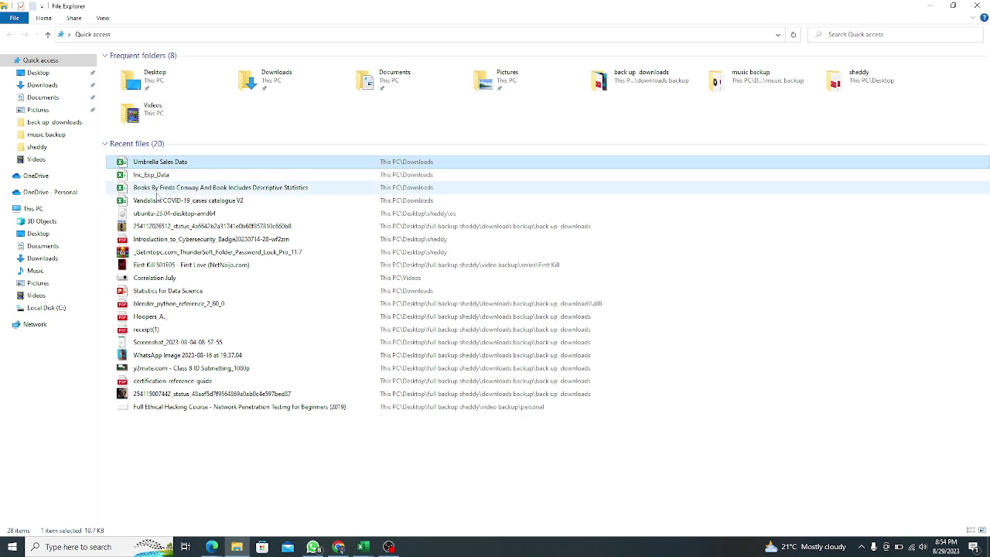
click(930, 8)
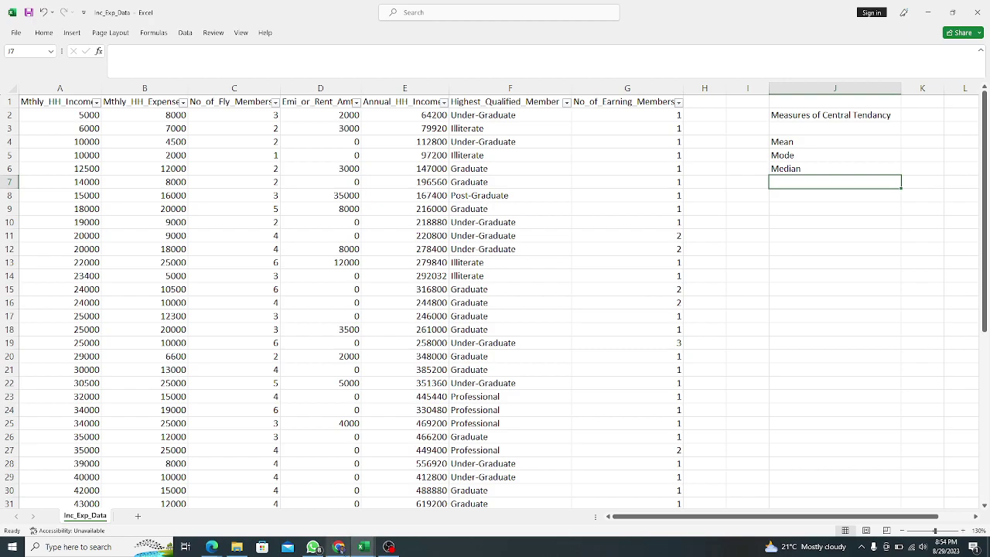
click(338, 546)
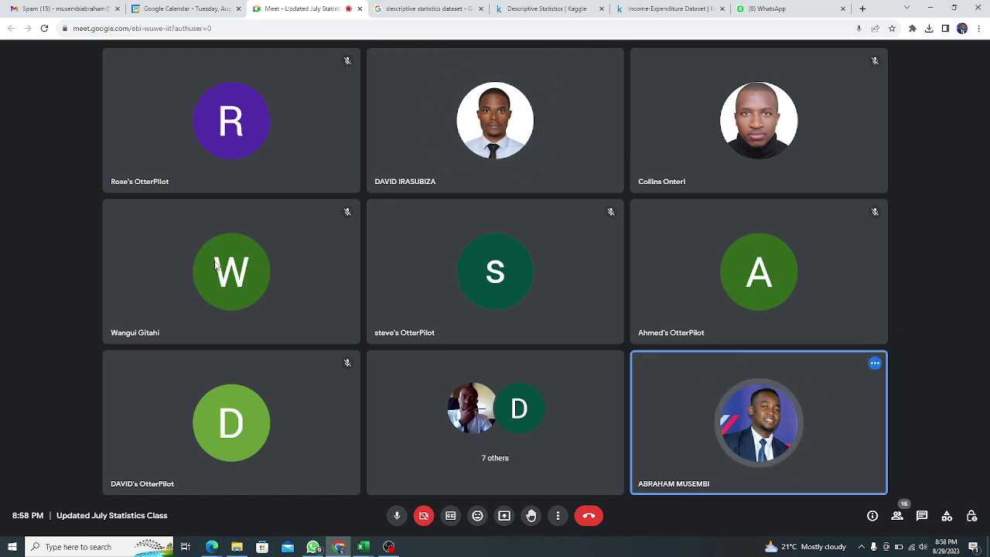
Step: Start presenting in Meet using the Entire Screen option and share that screen
click(503, 515)
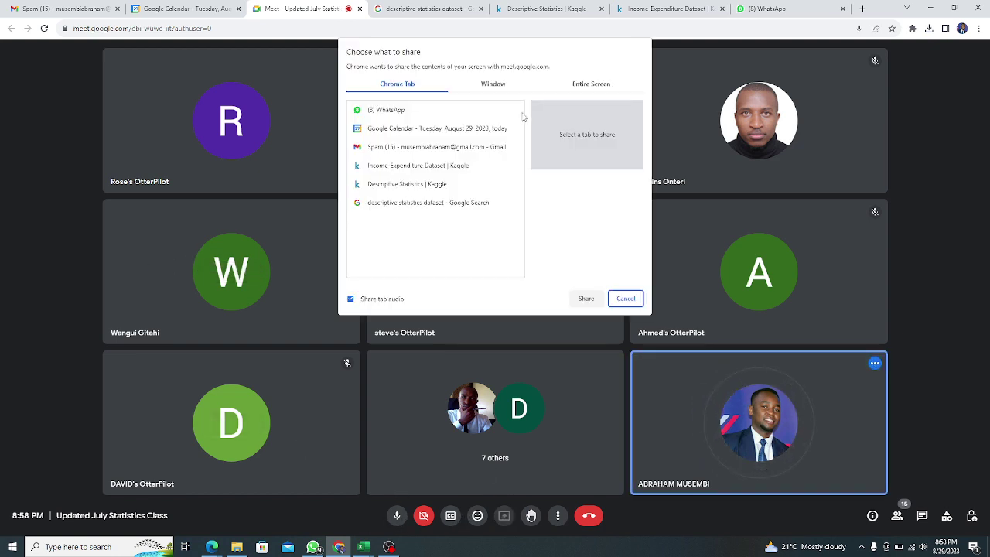
click(595, 87)
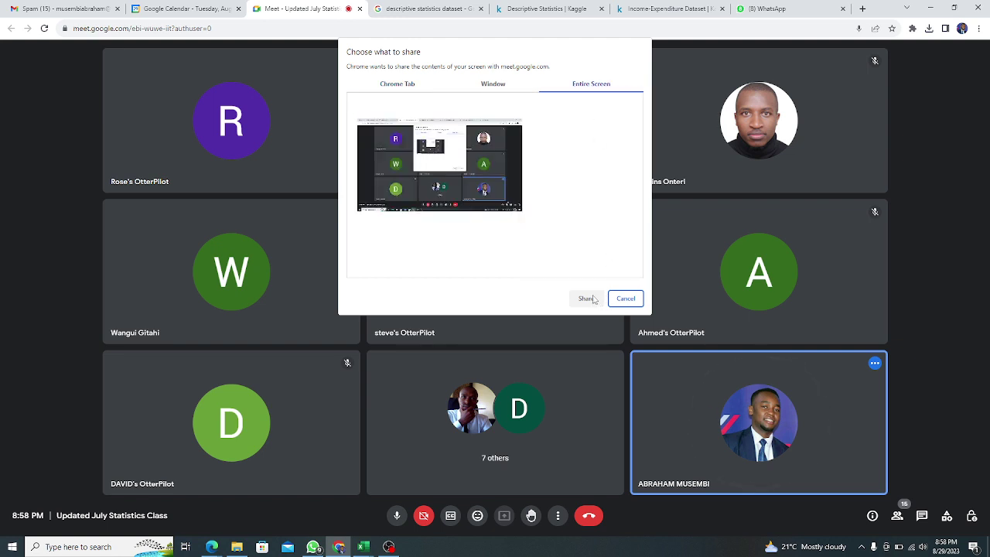
click(586, 299)
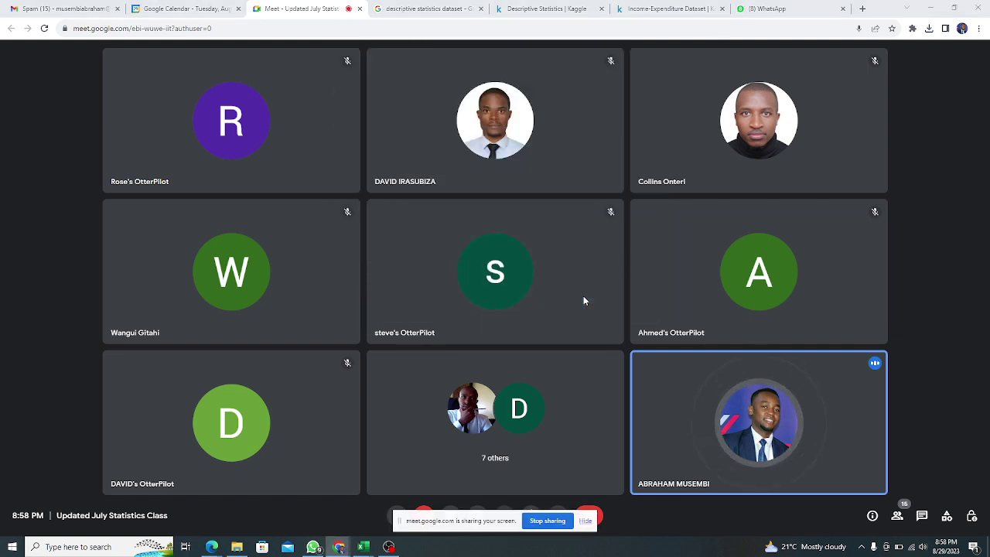
mouse_move(372, 550)
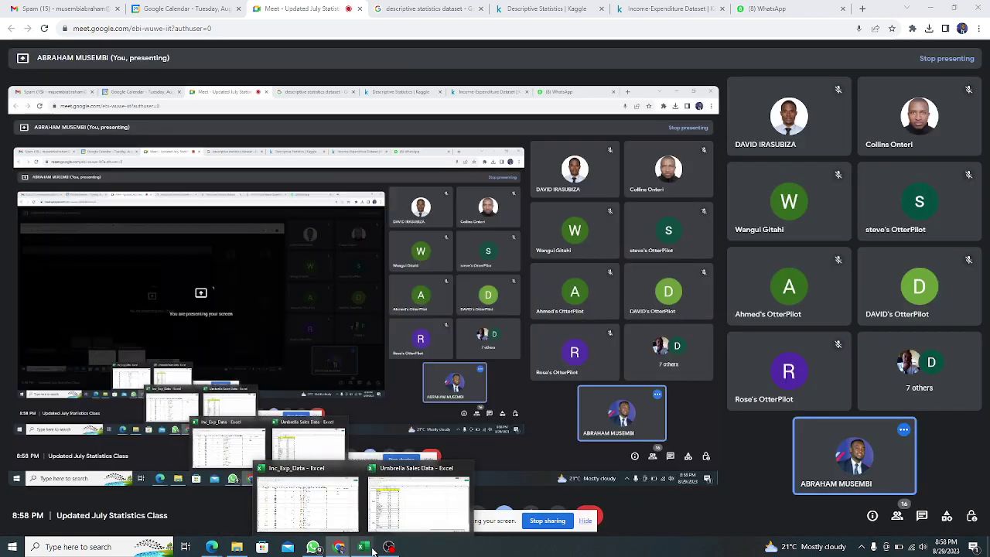
Step: Switch back to Inc_Exp_Data, check the J4:J6 labels, and type 'n' in J7
click(313, 509)
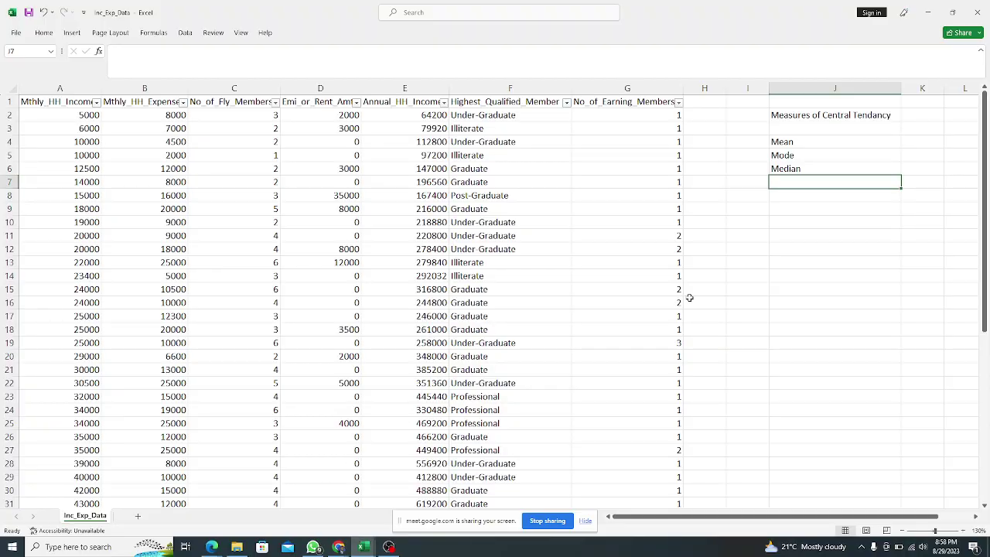
mouse_move(781, 515)
mouse_down()
mouse_move(791, 516)
mouse_move(770, 512)
mouse_up()
click(794, 144)
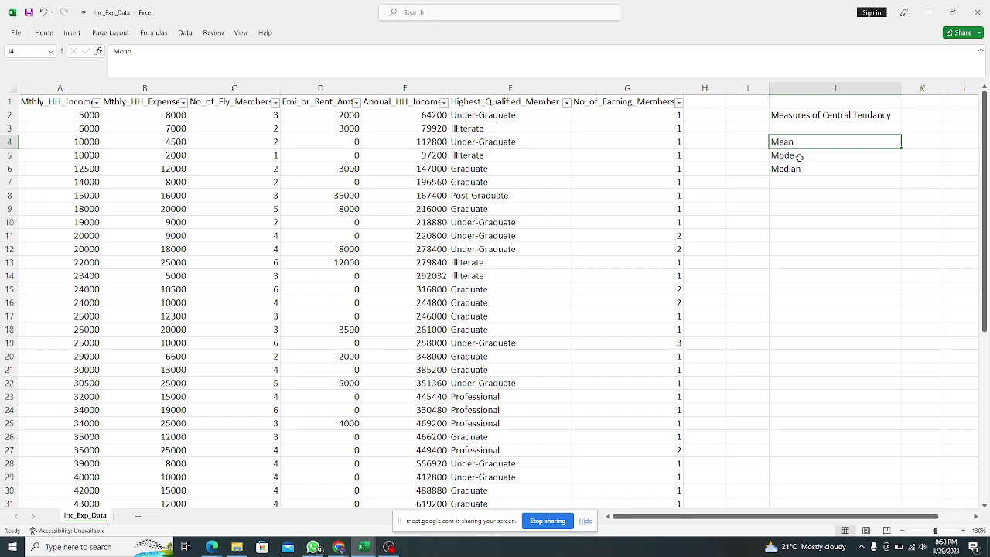
click(798, 157)
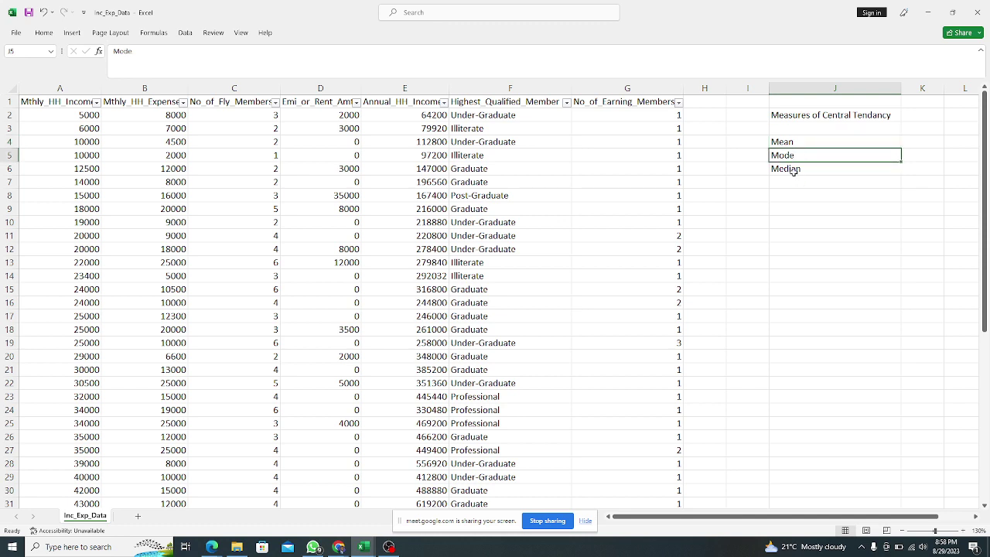
click(793, 171)
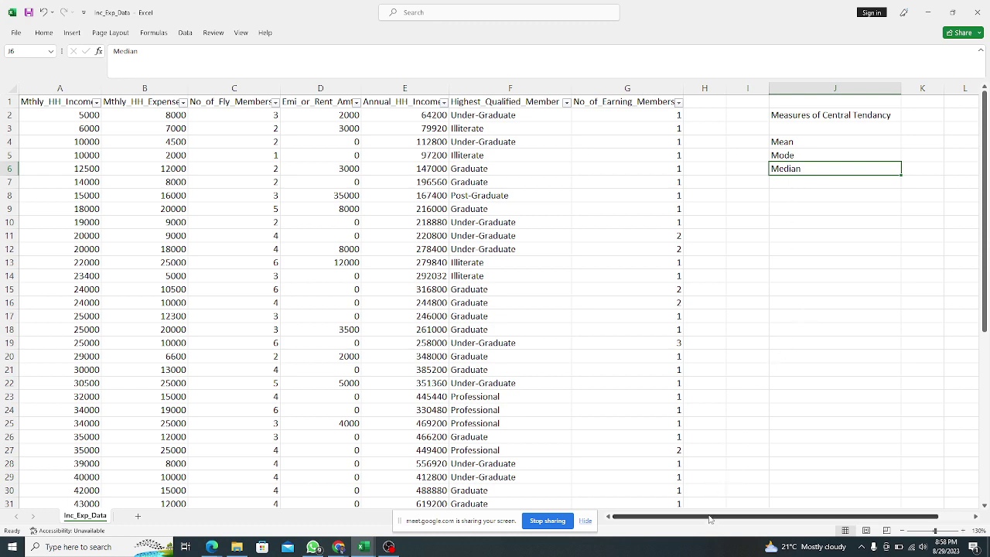
drag(709, 521, 740, 522)
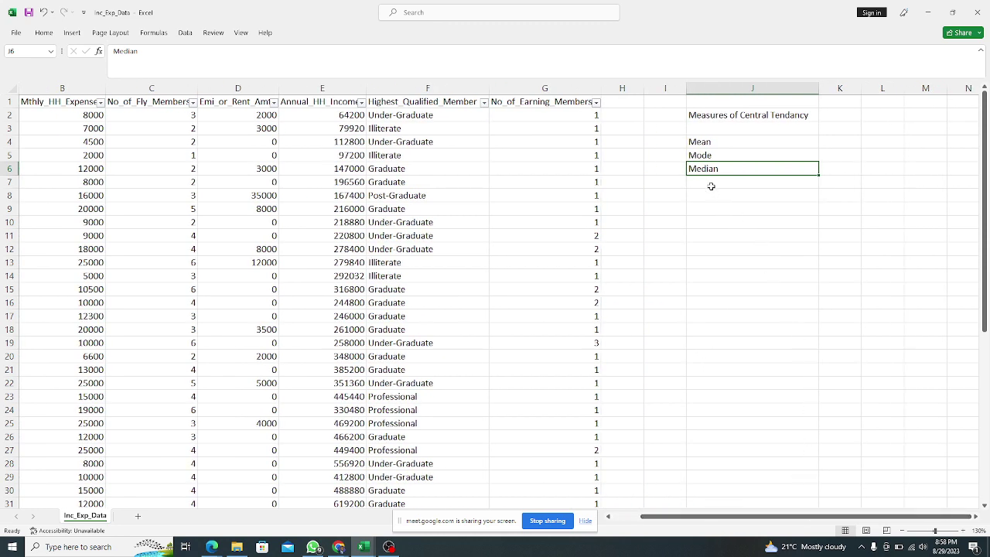
click(709, 184)
text(n)
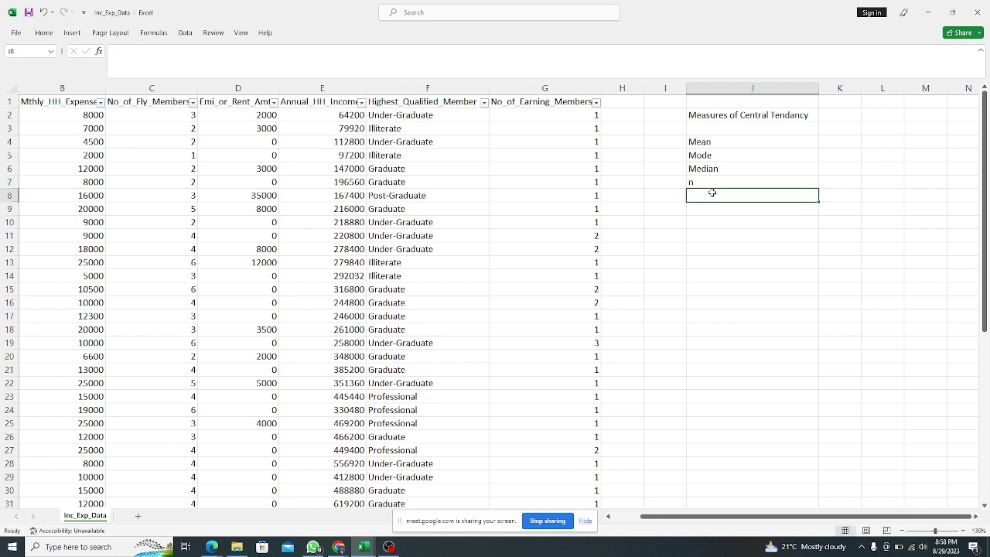
Step: Commit 'n' in J7, then overwrite it with the label 'Sample Size'
key(ctrl+Return)
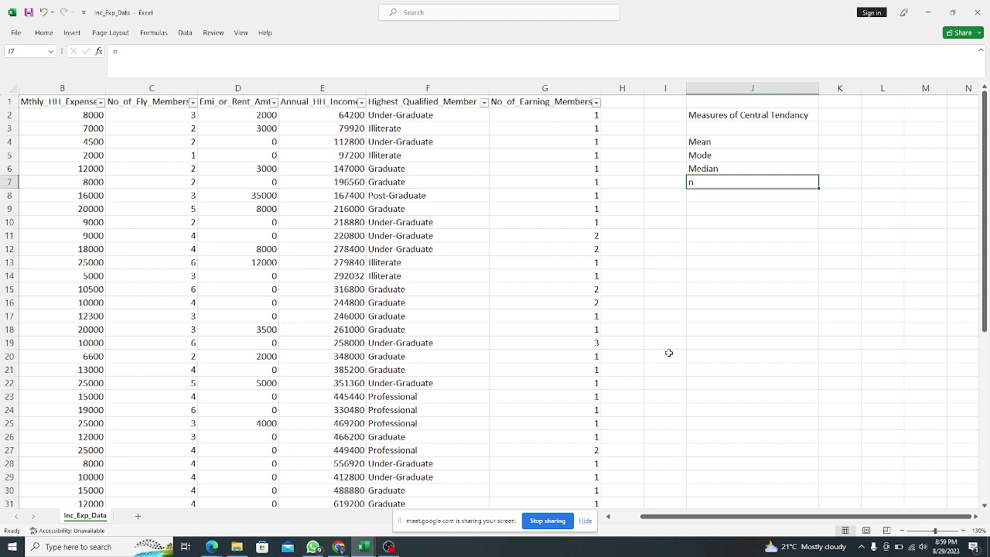
drag(688, 515, 762, 521)
click(849, 181)
click(701, 183)
text(Size)
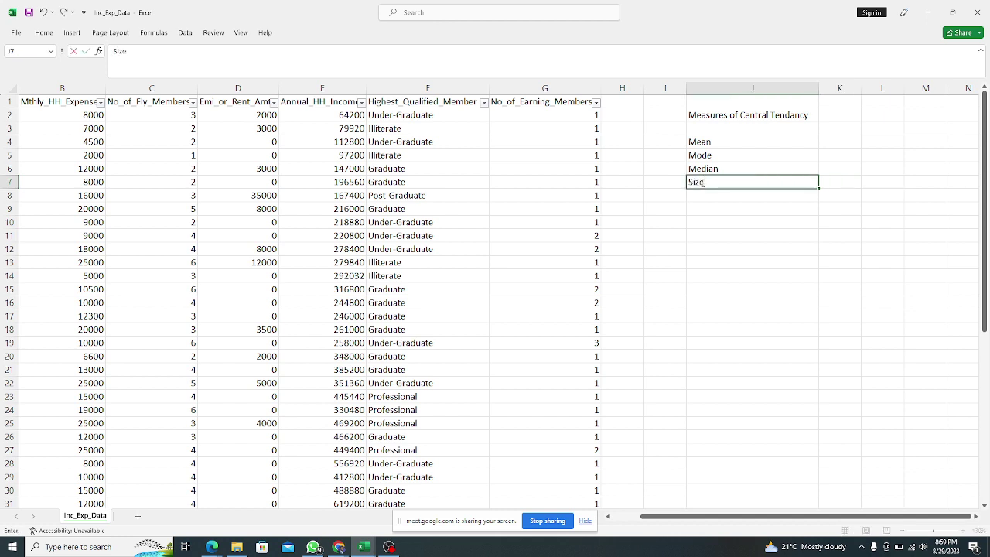
key(BackSpace)
text(Size)
click(736, 237)
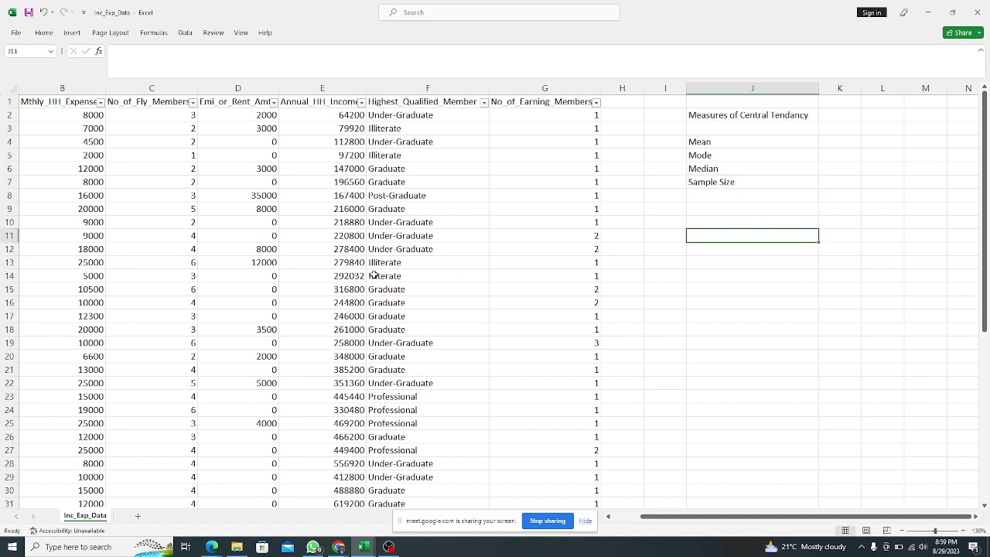
drag(649, 517, 622, 516)
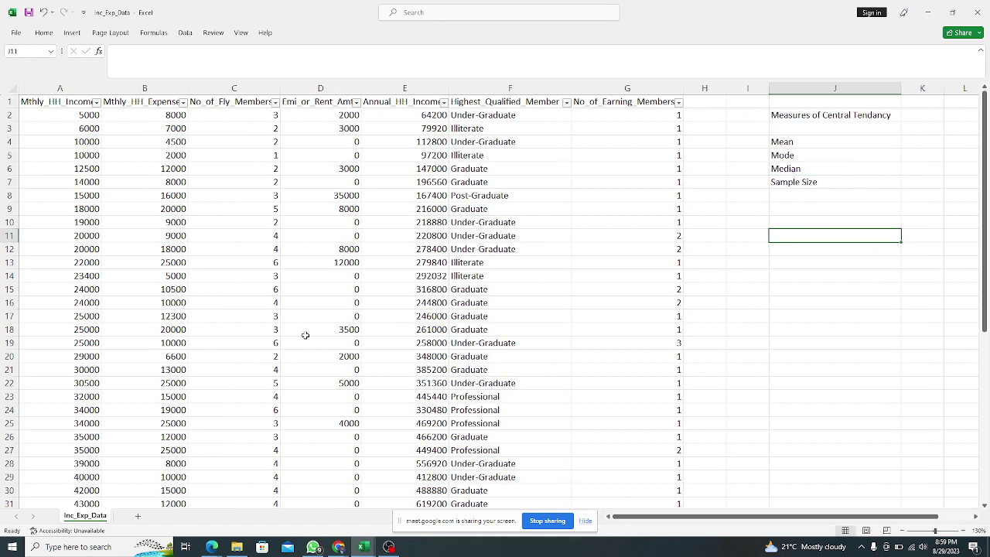
click(91, 115)
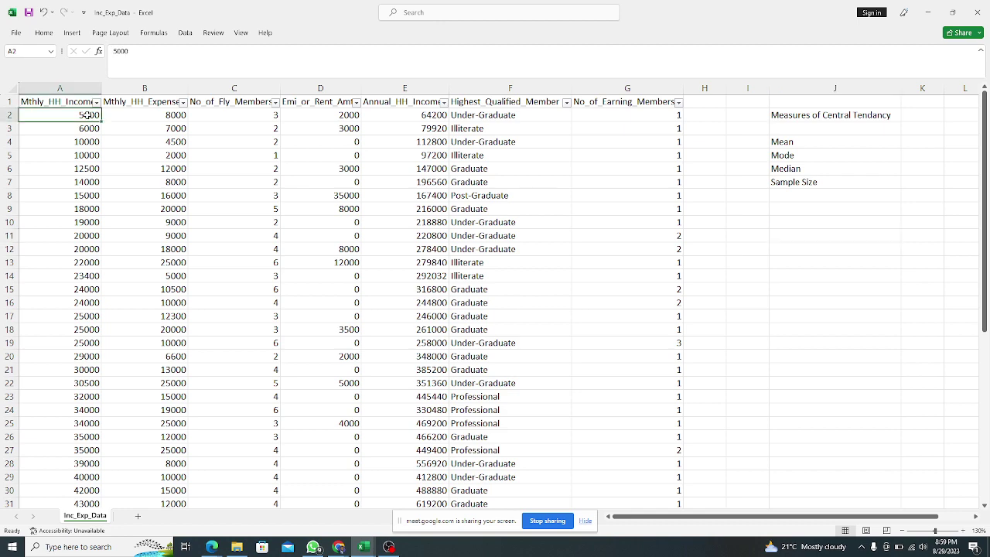
key(ctrl+shift+Down)
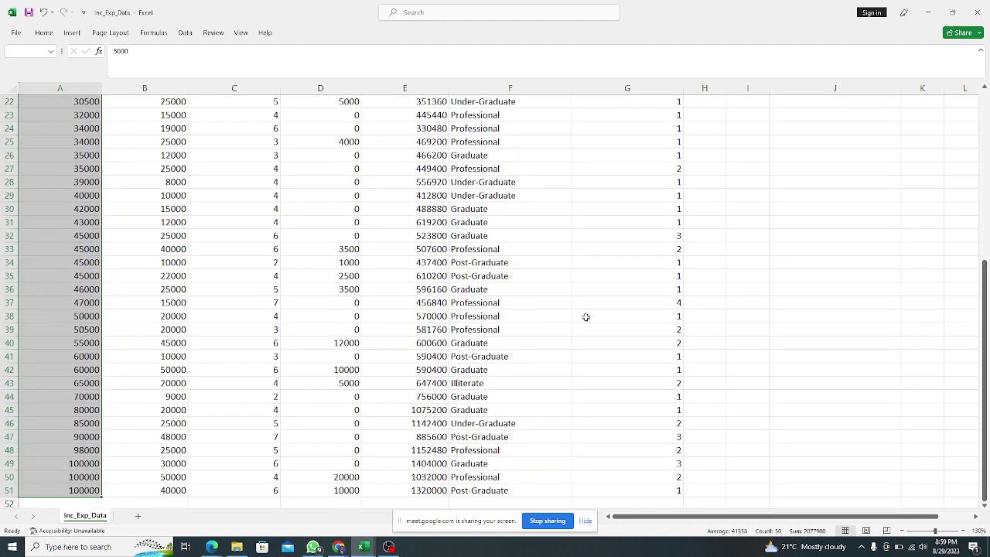
scroll(643, 305, up, 7)
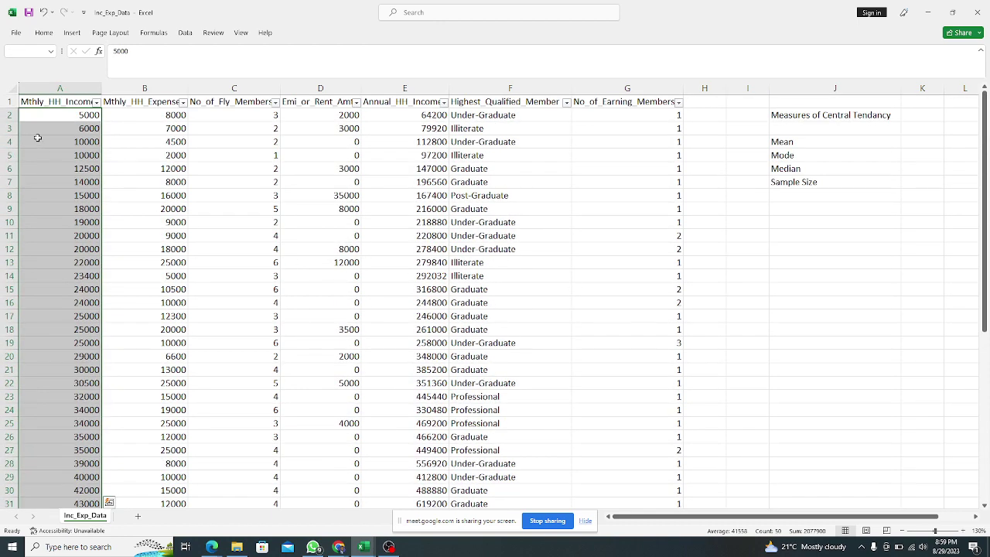
ctrl+click(87, 101)
click(165, 106)
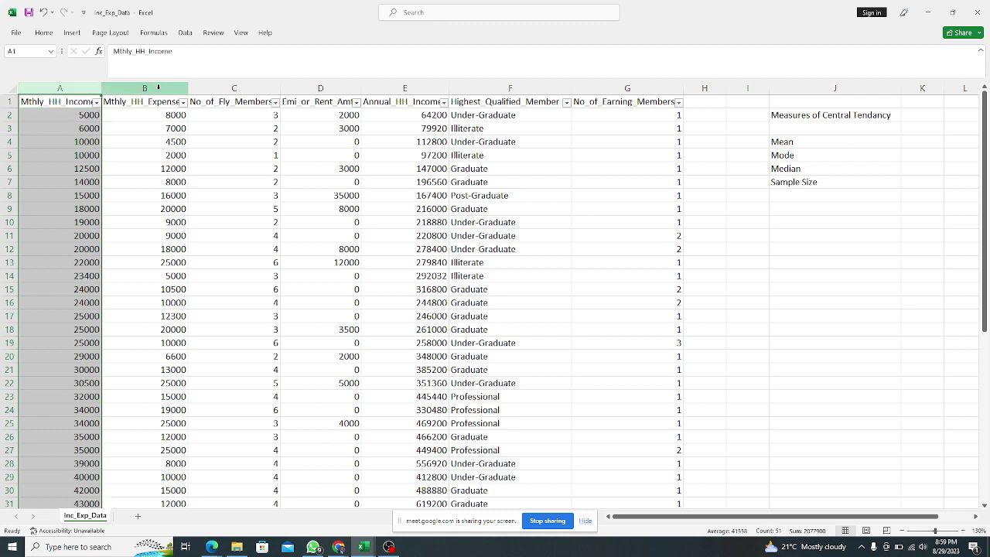
key(ctrl+shift+Down)
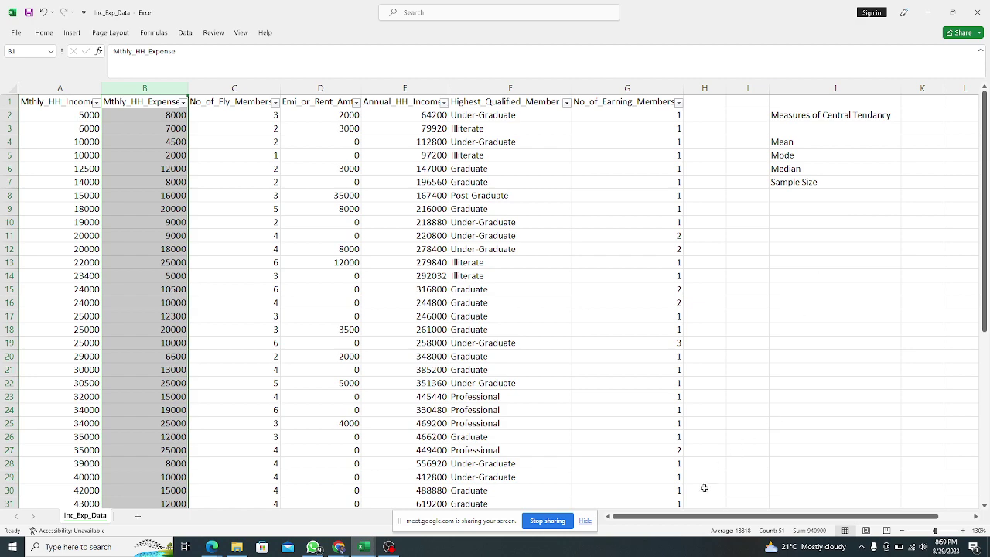
drag(696, 516, 731, 517)
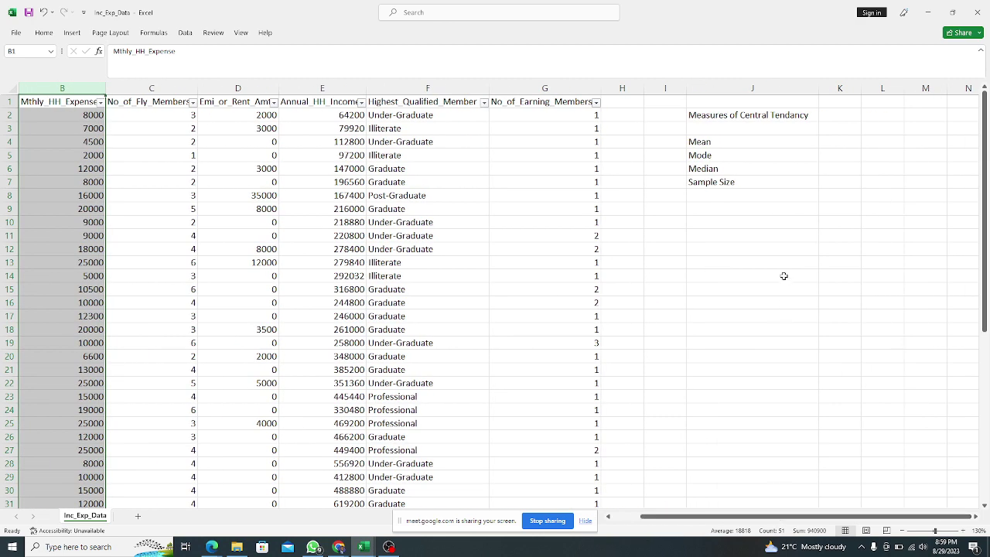
click(741, 186)
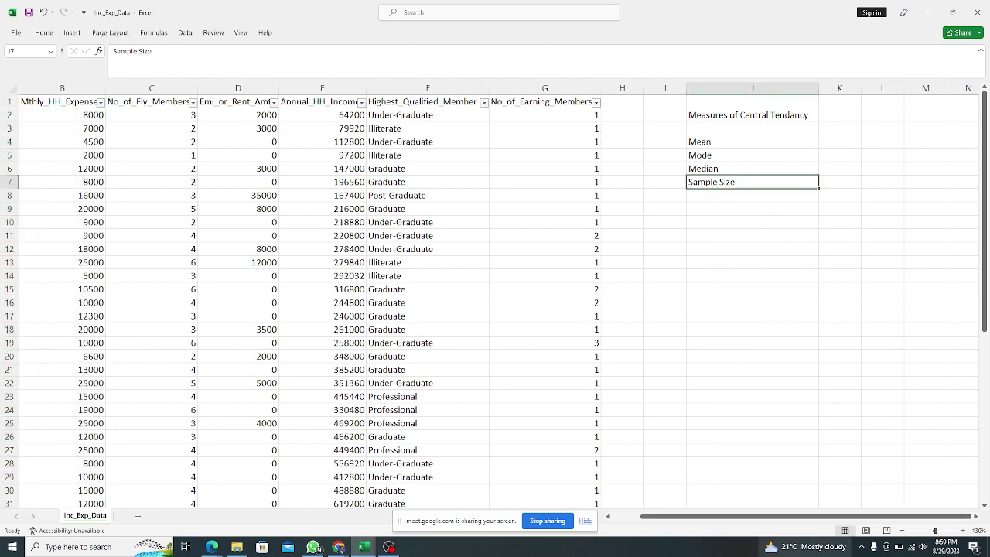
Step: Edit the J7 label to read 'Sample Size(n)' and select K7 beside it
mouse_move(781, 516)
mouse_down()
mouse_move(731, 517)
mouse_move(780, 516)
mouse_up()
click(837, 181)
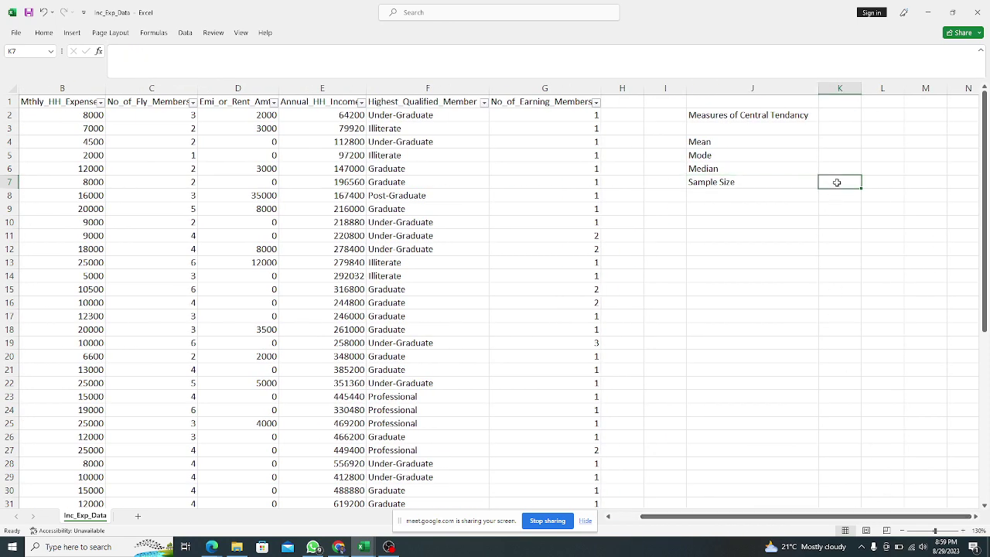
double_click(755, 184)
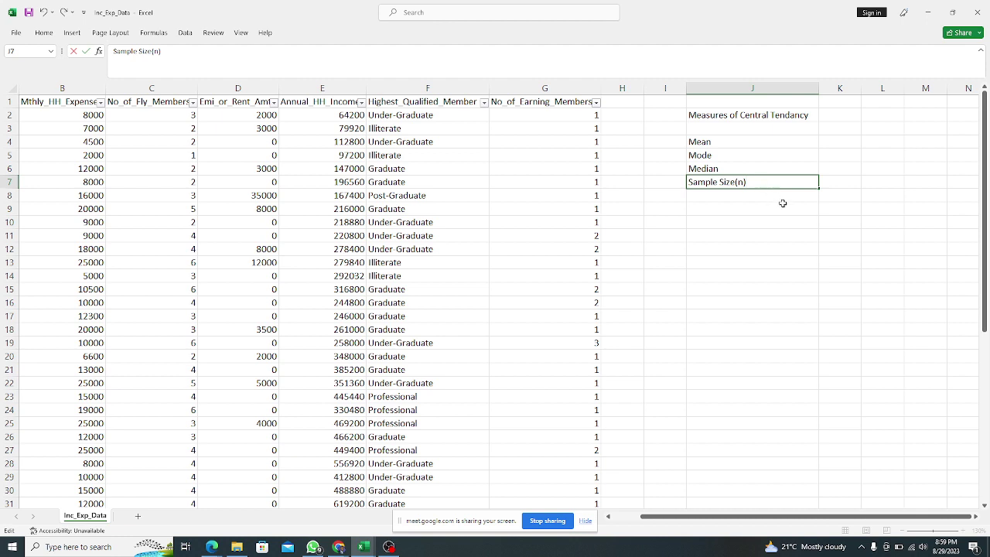
click(799, 237)
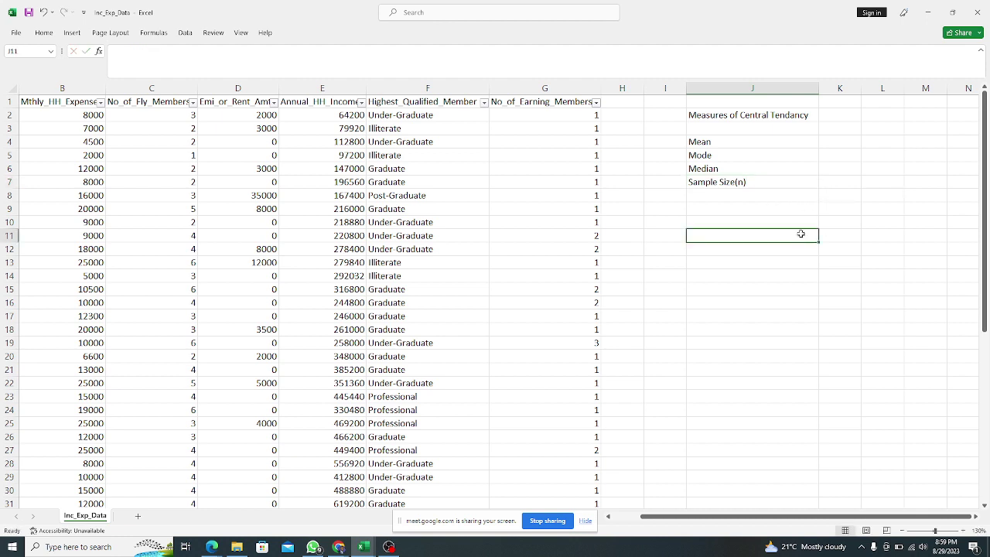
click(834, 184)
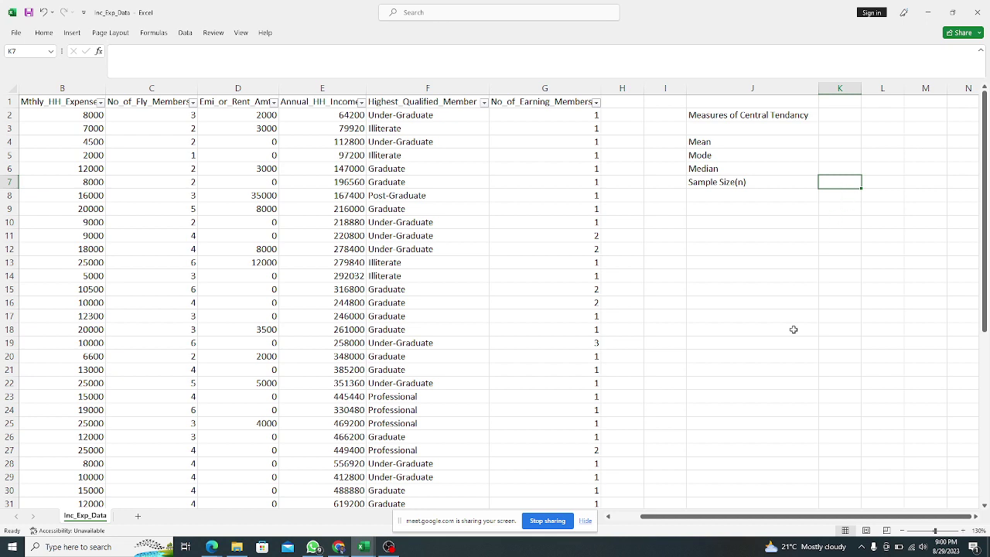
mouse_move(775, 515)
mouse_down()
mouse_move(743, 522)
mouse_move(775, 519)
mouse_up()
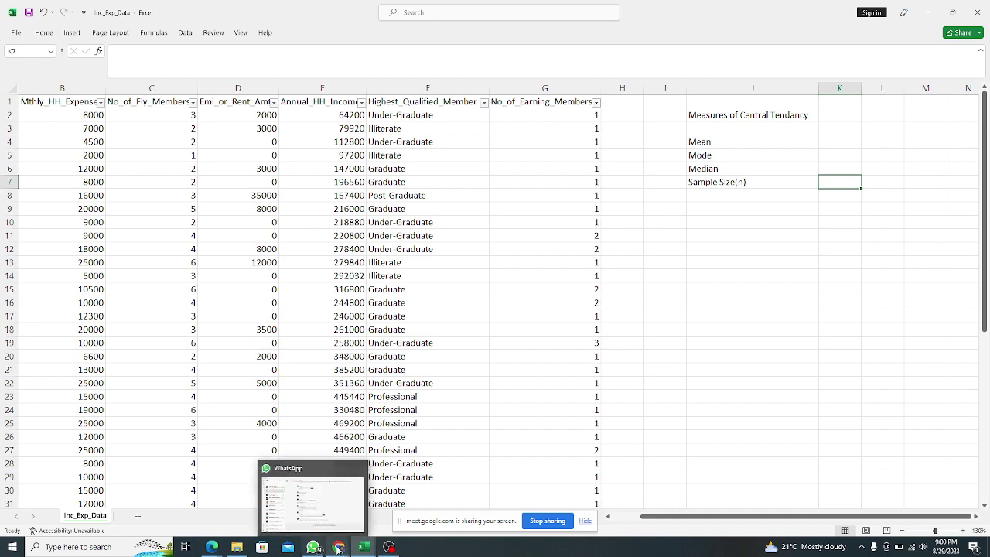
mouse_move(333, 546)
click(293, 504)
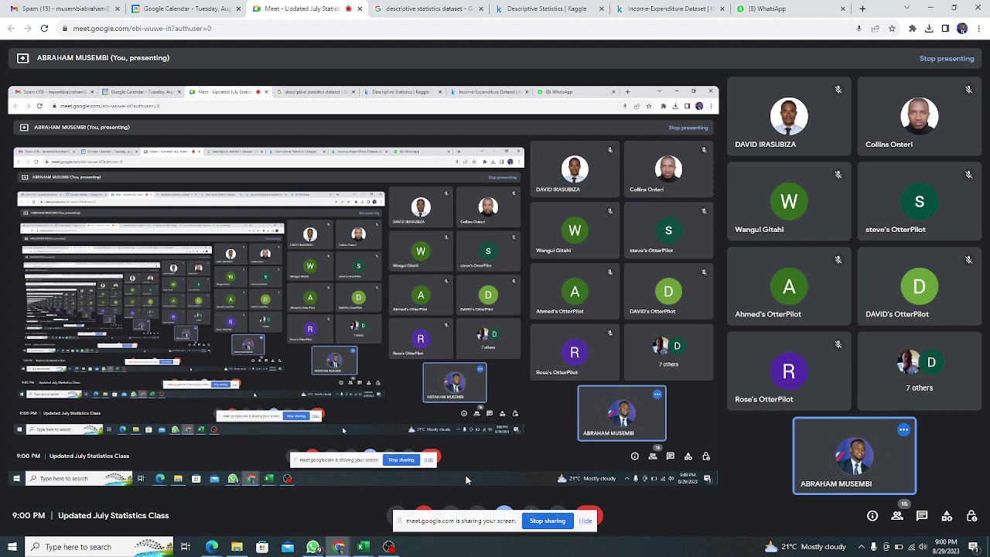
mouse_move(366, 550)
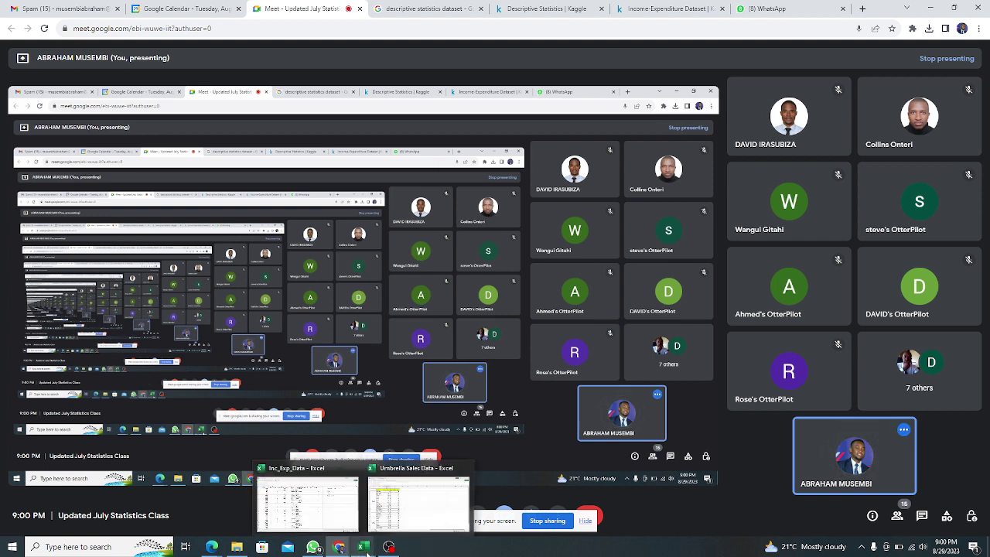
click(328, 503)
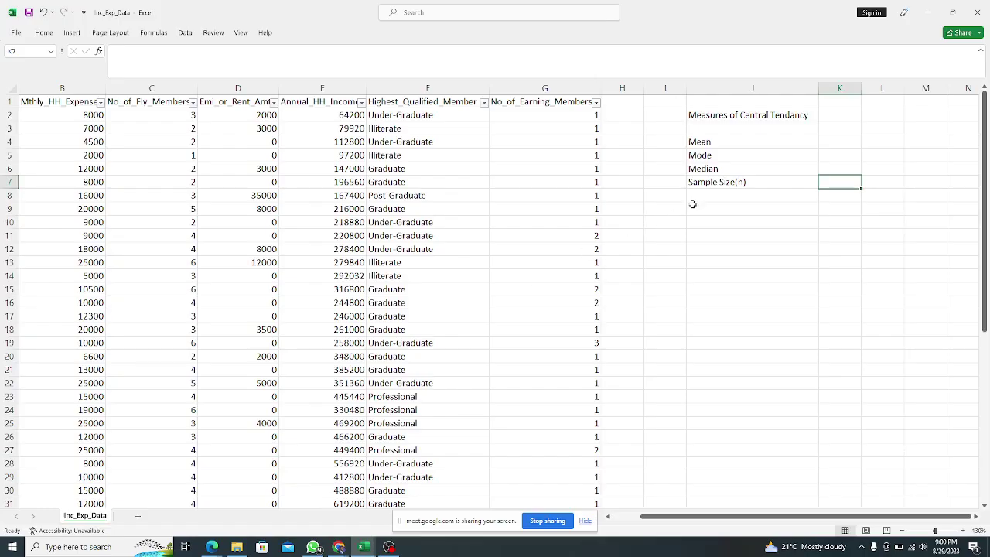
click(729, 180)
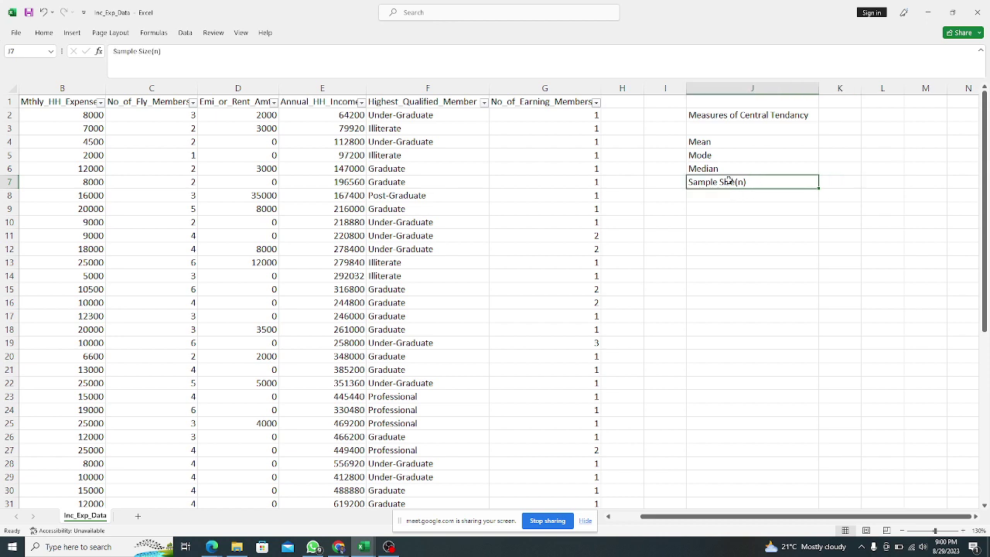
click(836, 181)
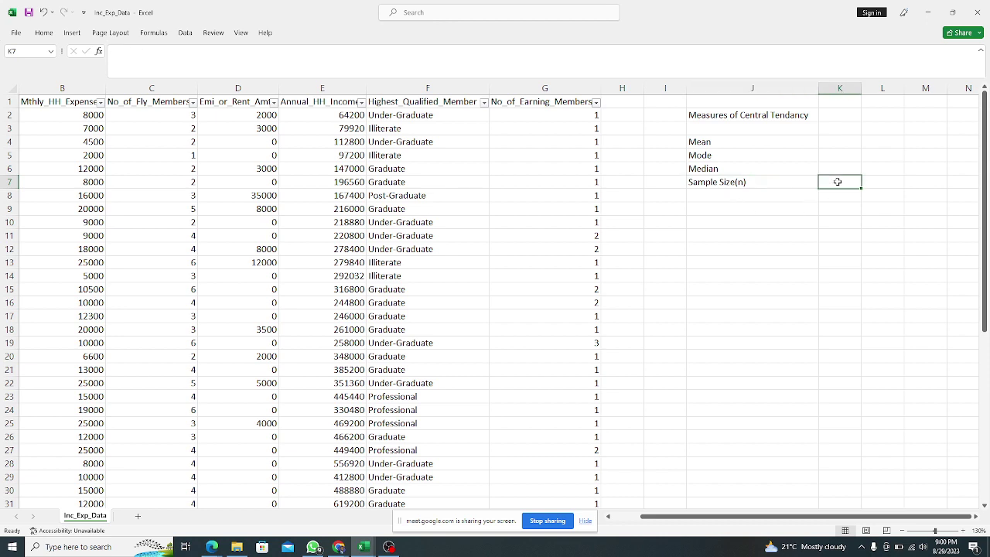
click(708, 180)
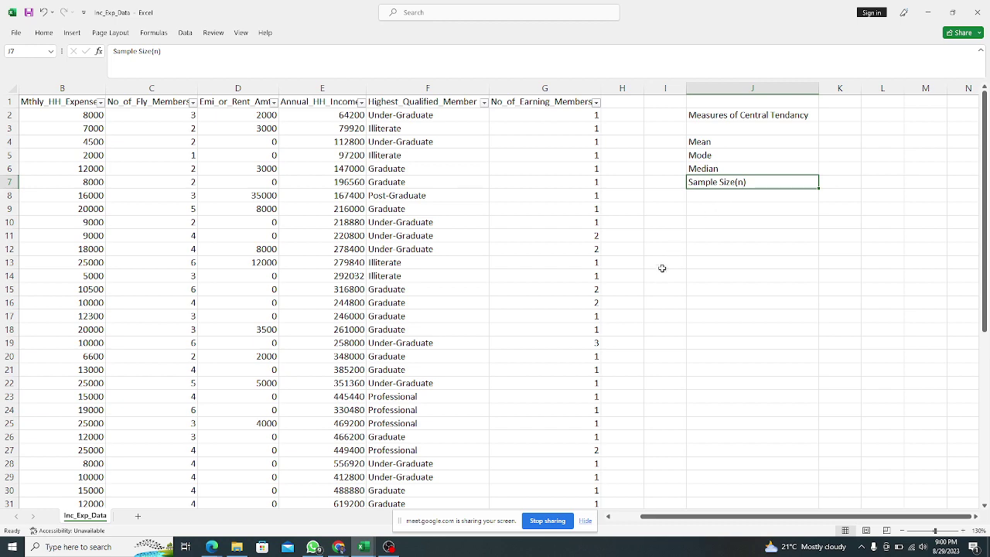
drag(670, 517, 613, 493)
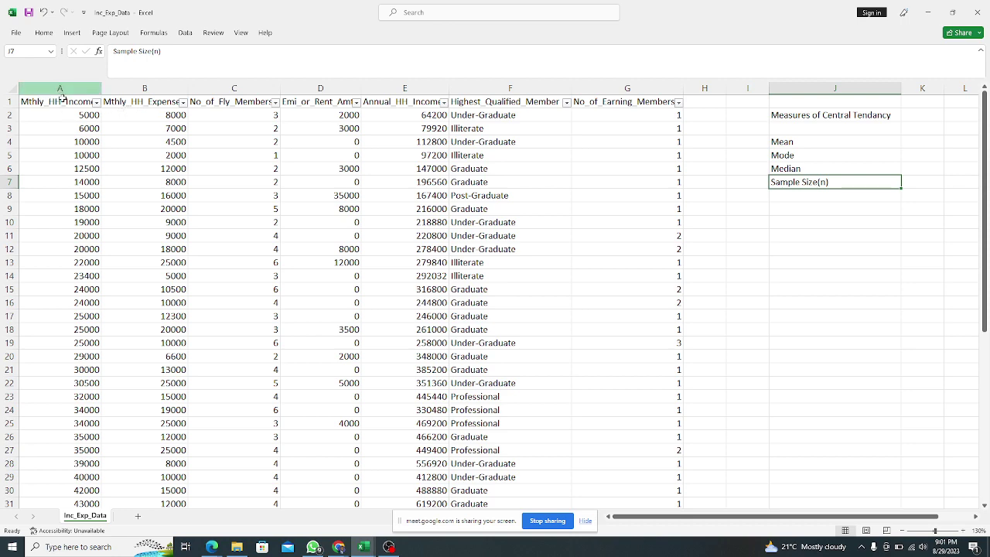
scroll(79, 284, down, 13)
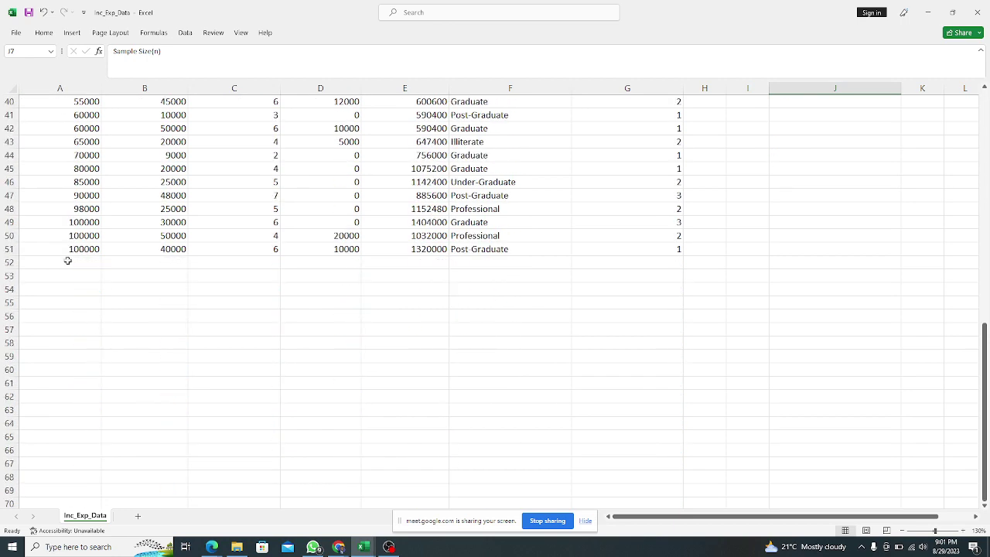
scroll(77, 255, up, 13)
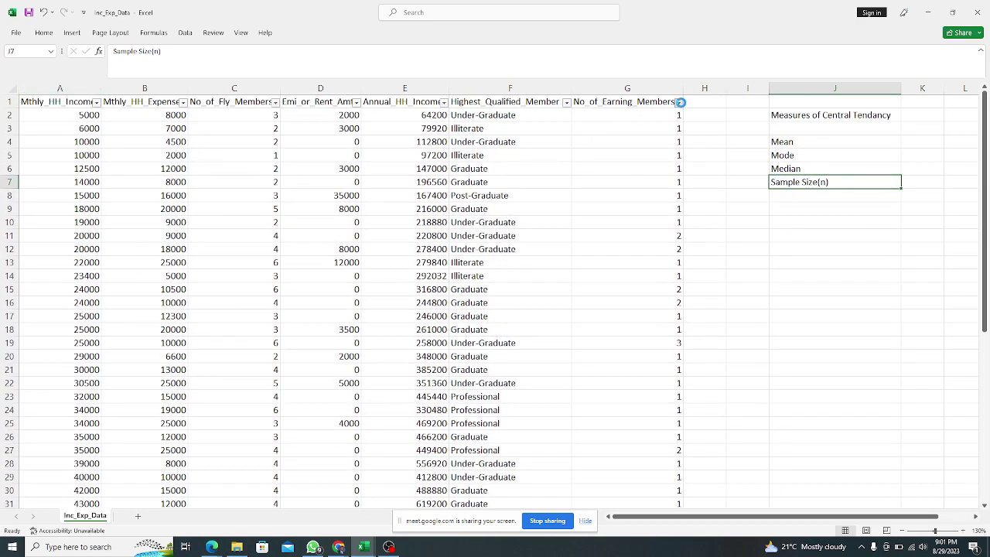
click(678, 102)
click(638, 321)
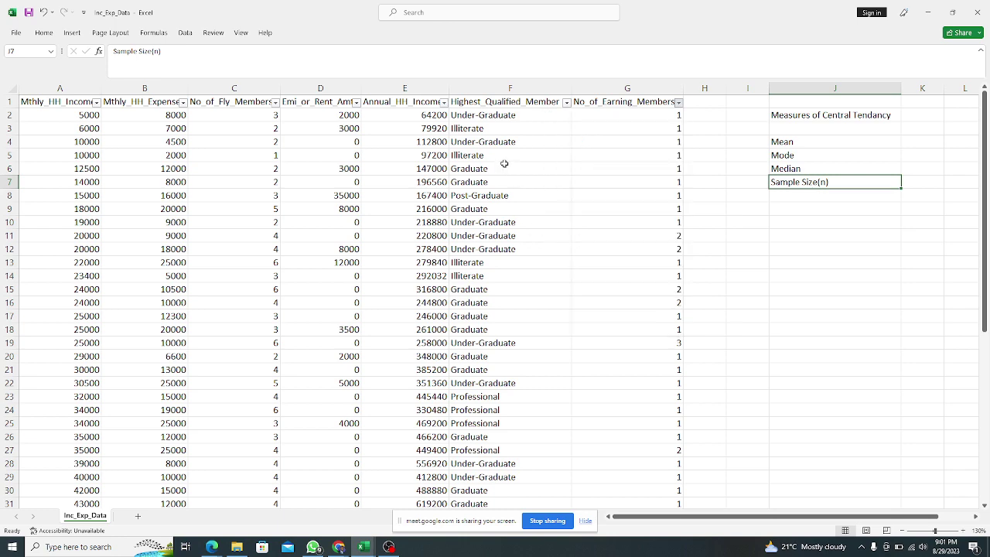
click(565, 102)
scroll(323, 263, up, 2)
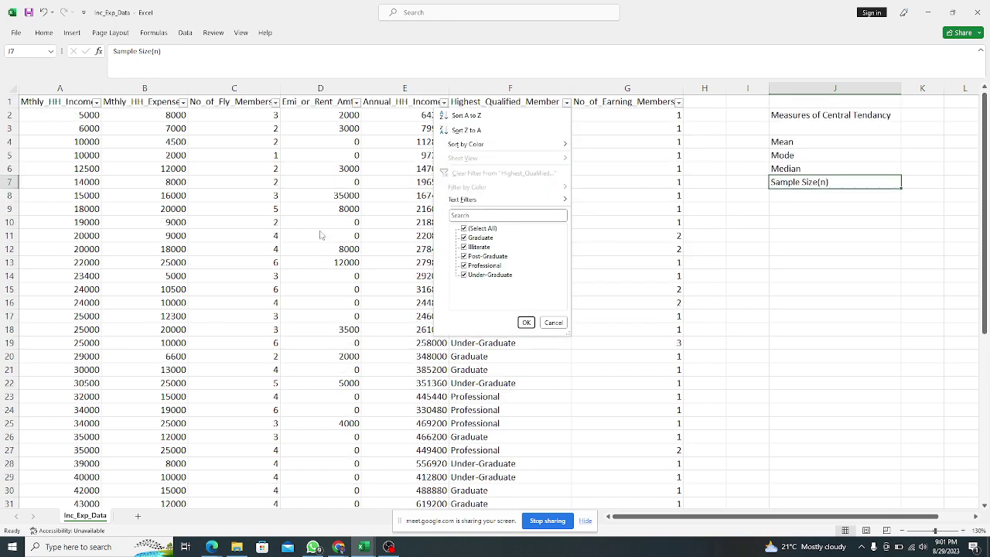
click(347, 121)
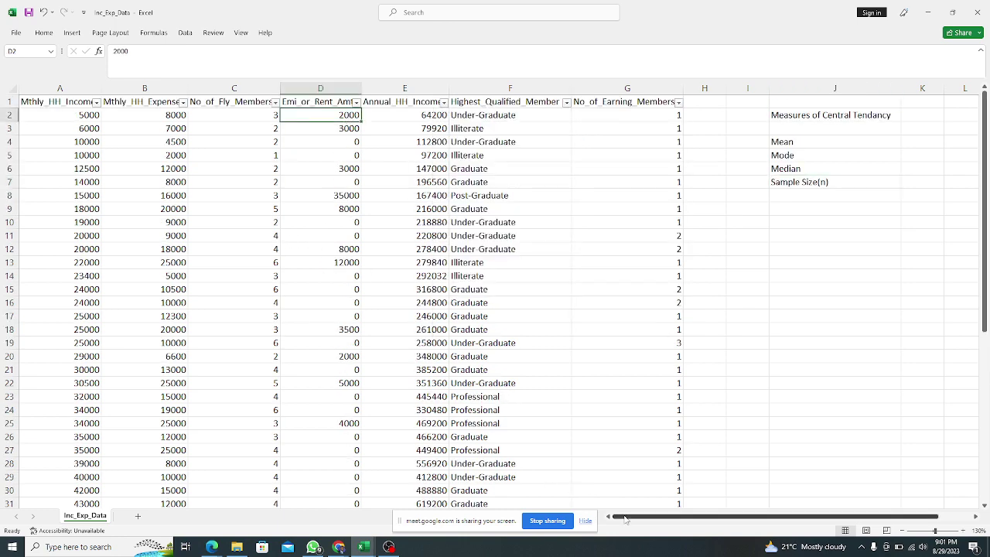
click(91, 117)
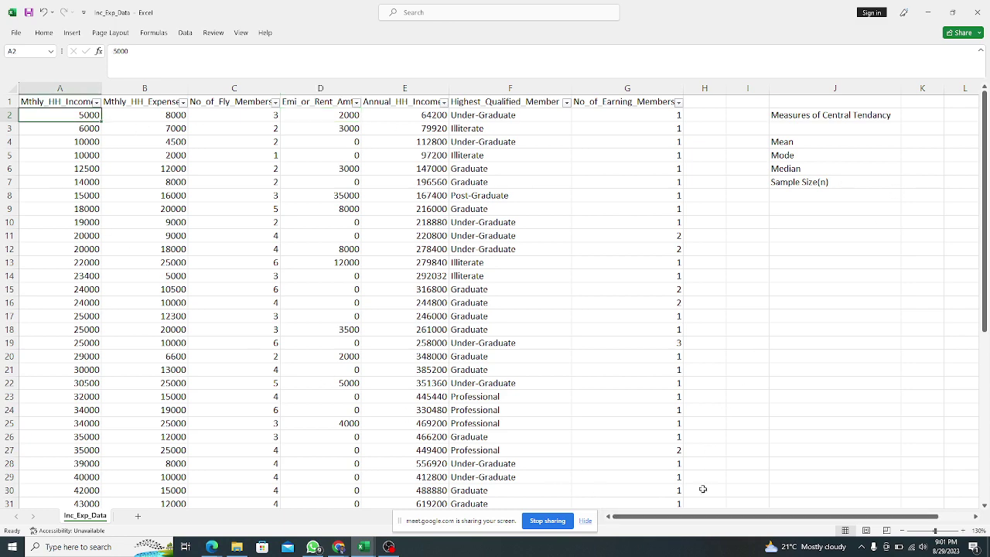
drag(692, 517, 724, 517)
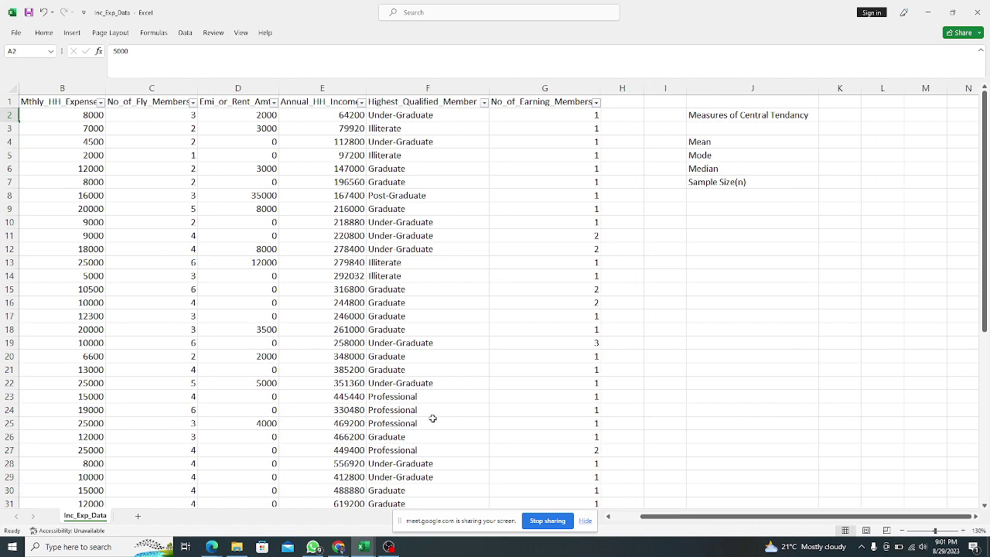
drag(671, 521, 636, 519)
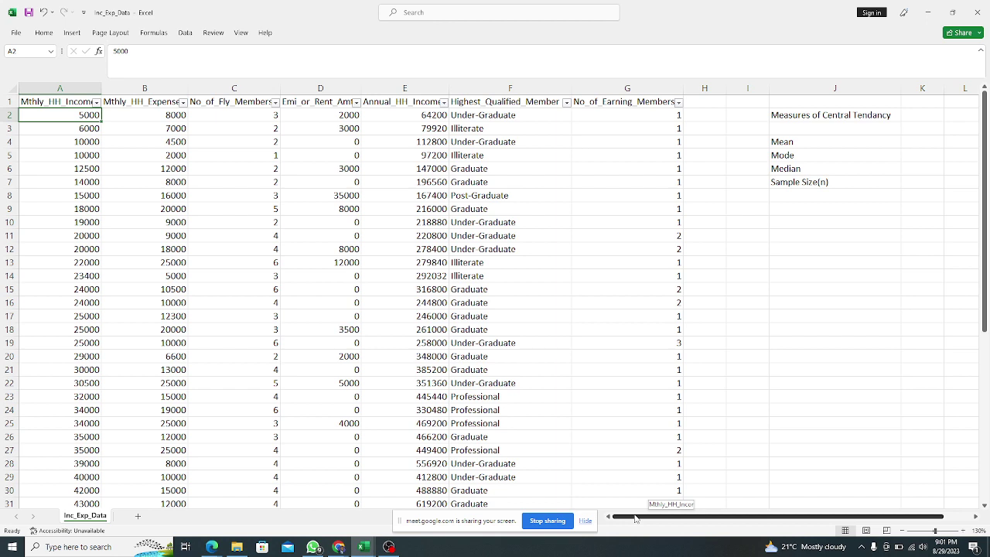
drag(636, 519, 636, 519)
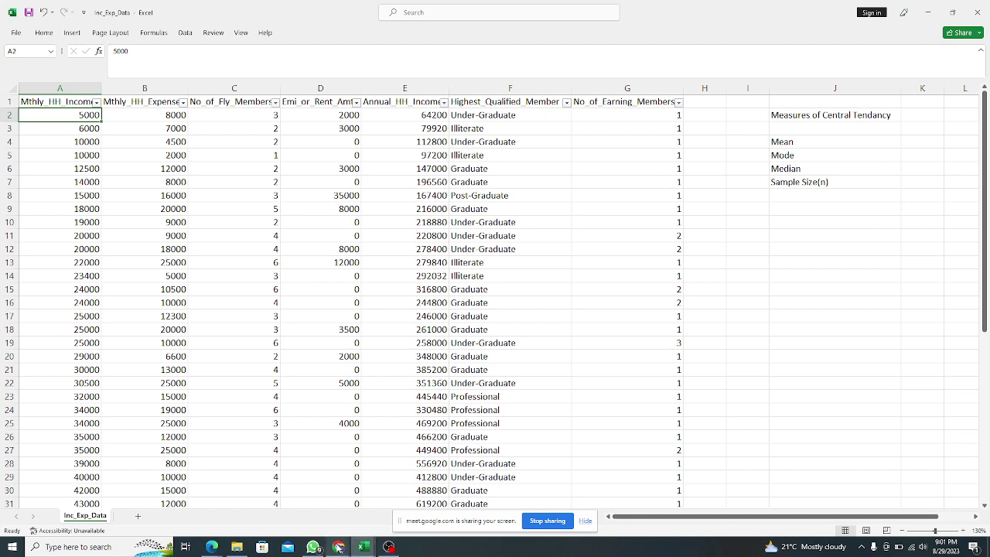
drag(649, 520, 622, 521)
drag(81, 111, 83, 277)
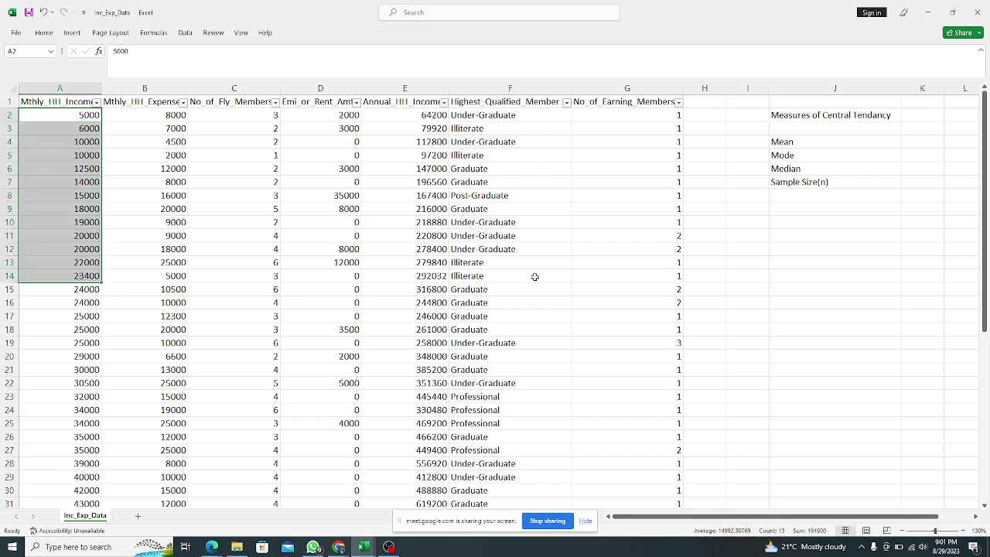
Step: Begin a COUNT formula in K7 by typing '=coun' beside the Sample Size(n) label
click(804, 184)
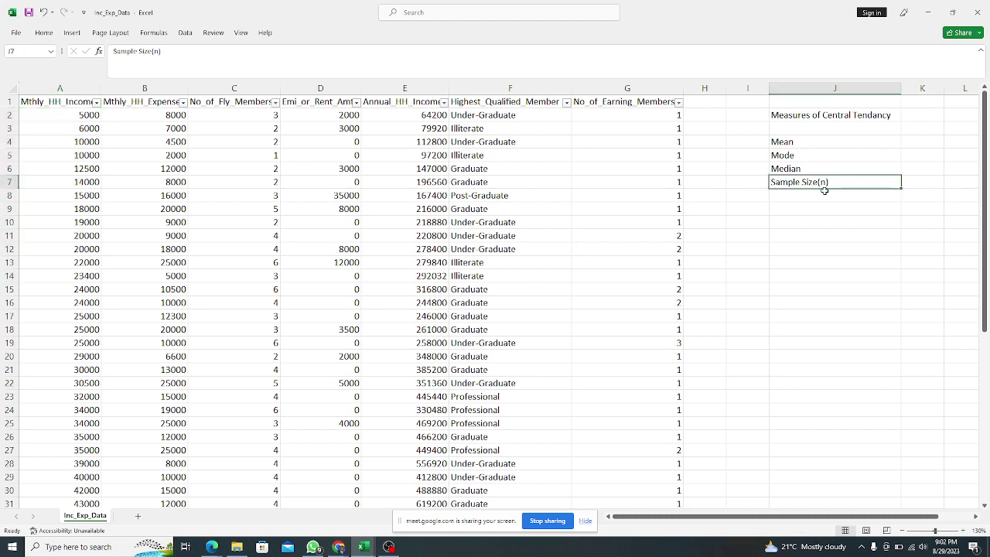
mouse_move(663, 517)
mouse_down()
mouse_move(718, 518)
mouse_move(661, 517)
mouse_up()
mouse_move(337, 546)
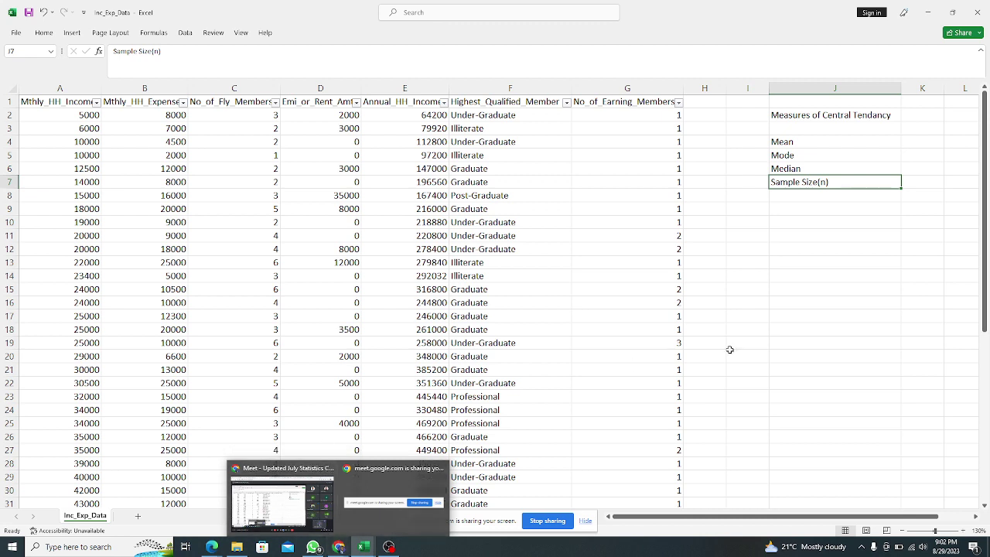
click(922, 182)
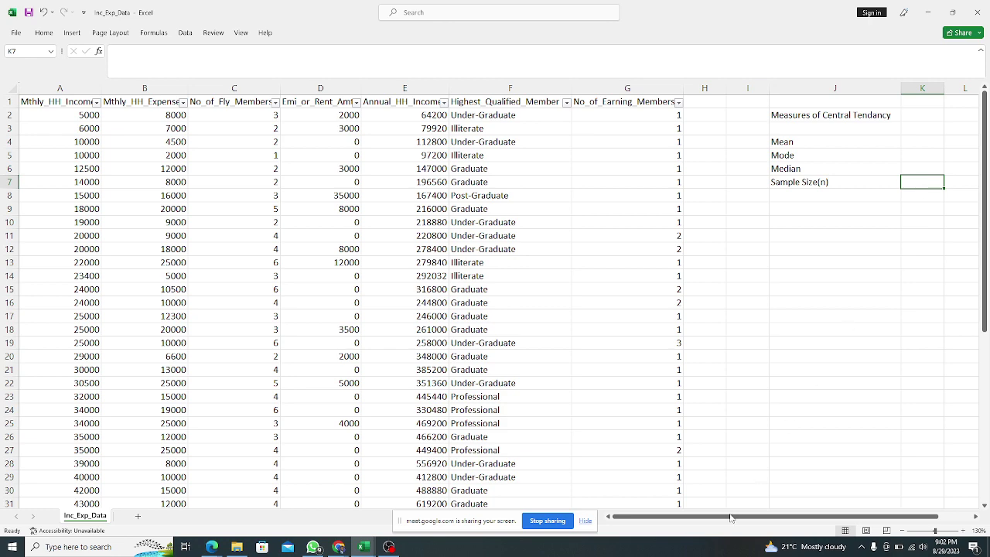
drag(706, 516, 735, 515)
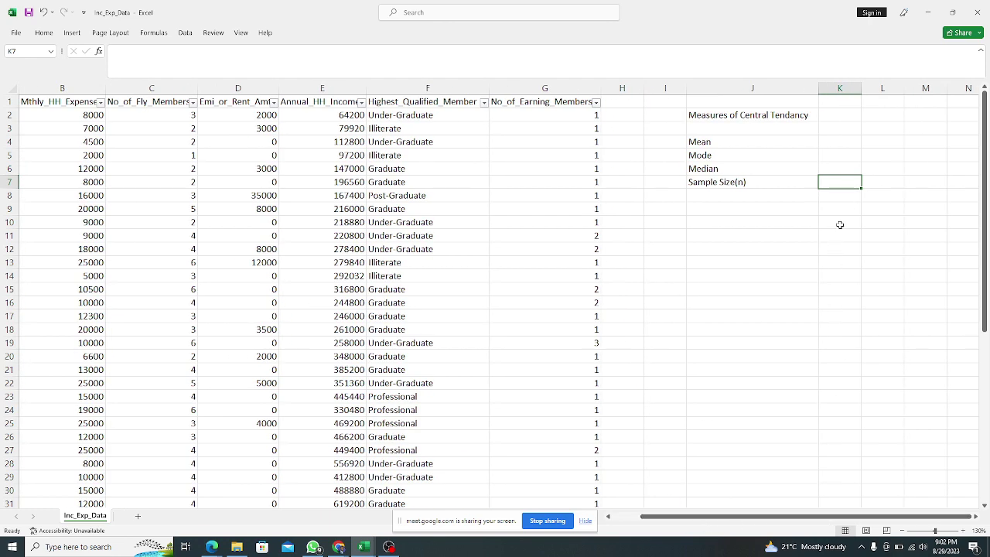
text(=c)
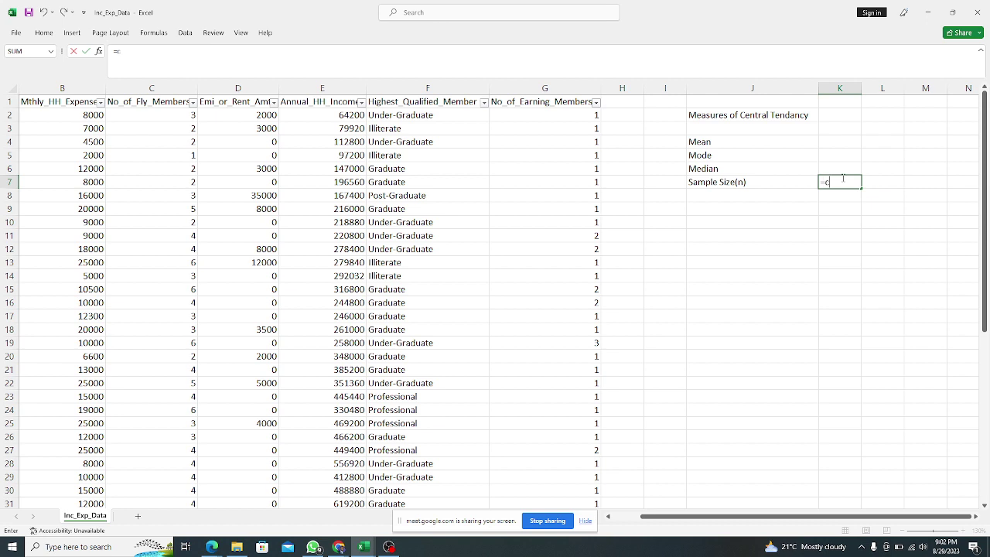
text(oun)
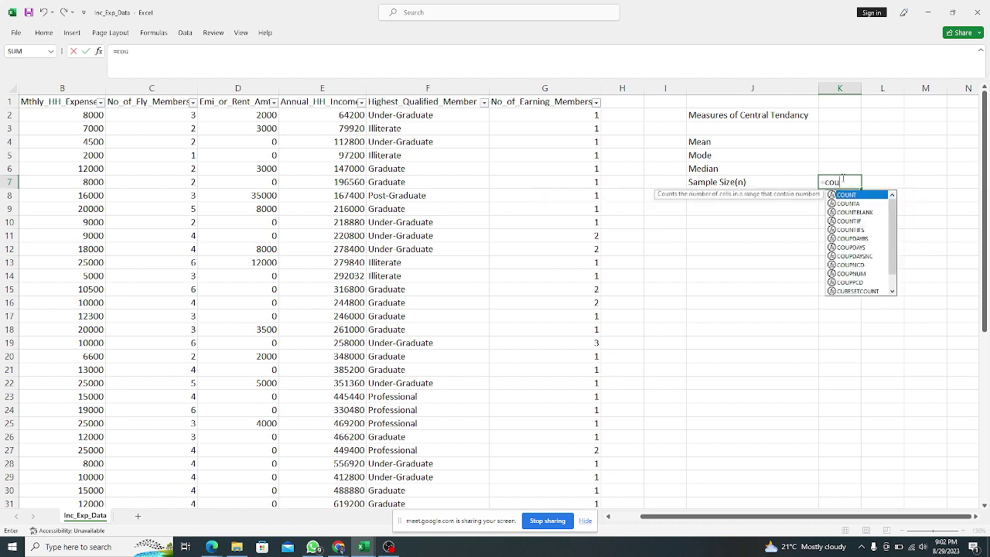
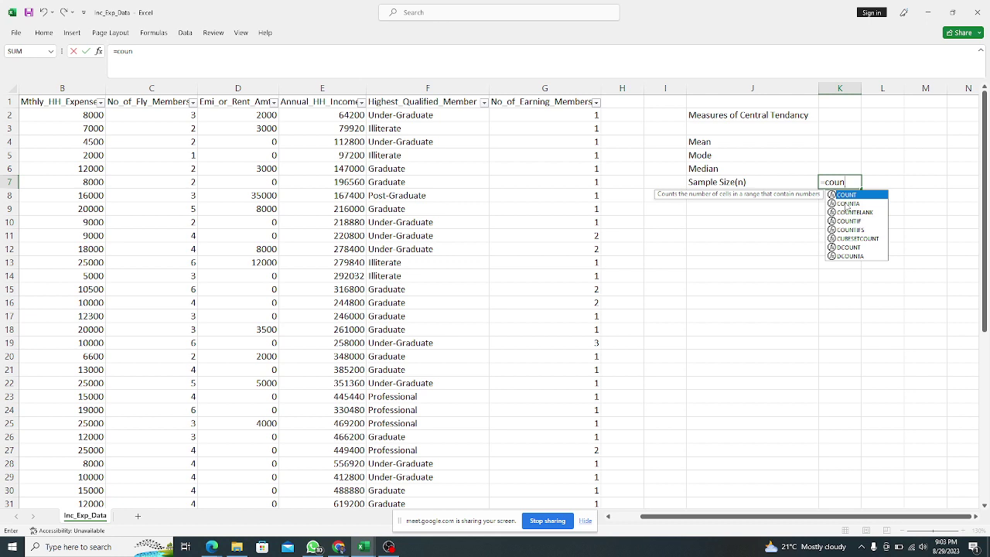
Step: Preview the COUNTA, COUNTIF and COUNTIFS descriptions in the function suggestions, then dismiss the list
click(854, 204)
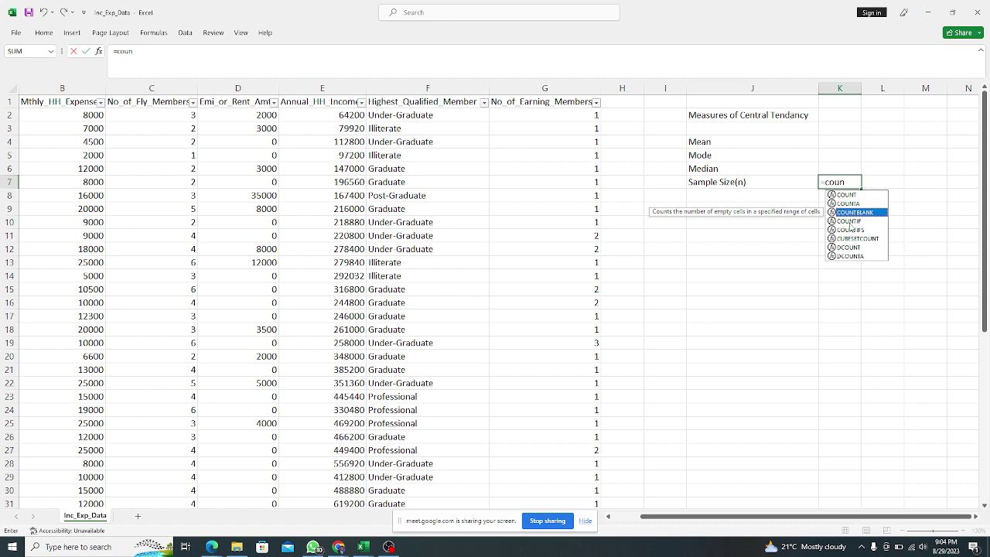
click(850, 222)
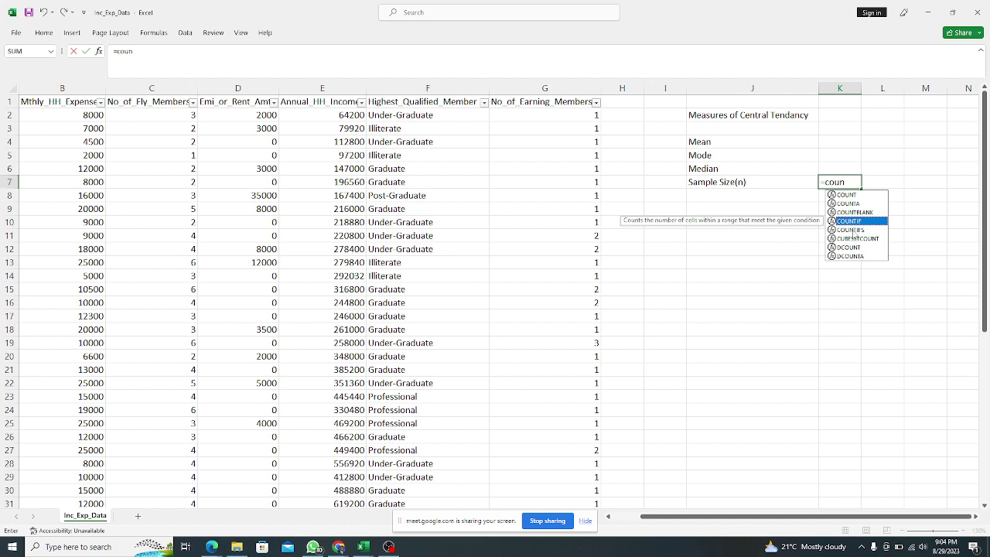
click(852, 229)
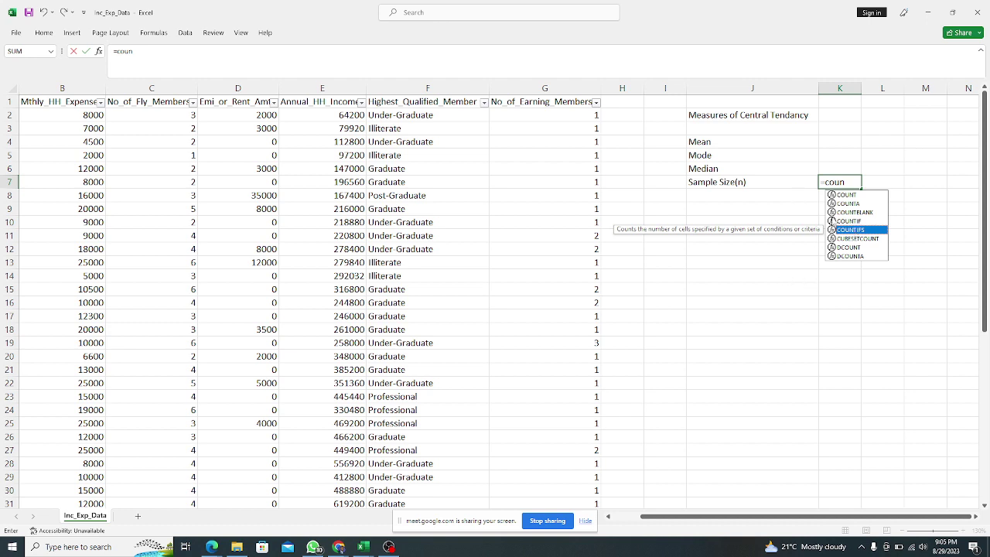
click(844, 181)
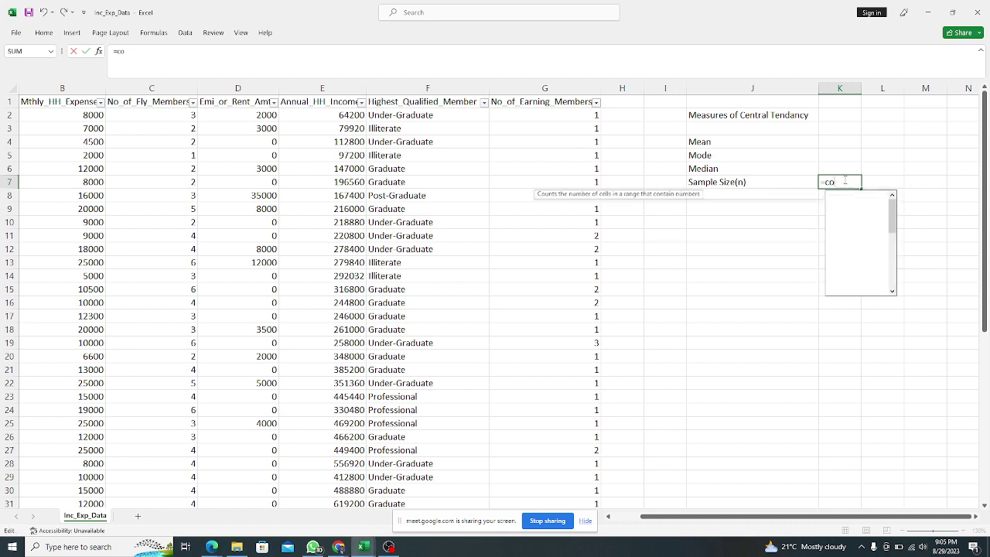
Step: Cancel the K7 entry and copy the expense values B2:B51 into Sheet1 starting at F2
key(Escape)
click(828, 222)
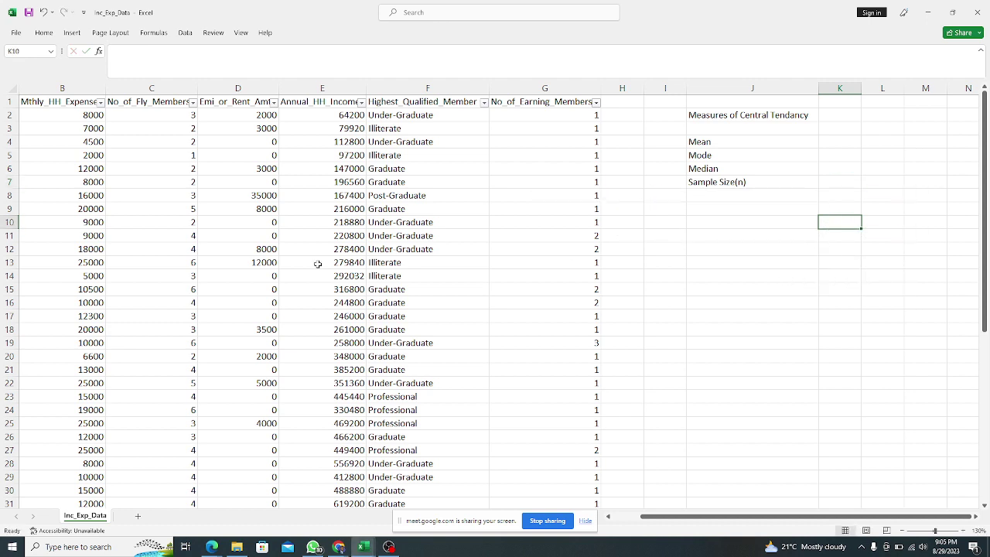
click(92, 116)
key(ctrl+shift+Down)
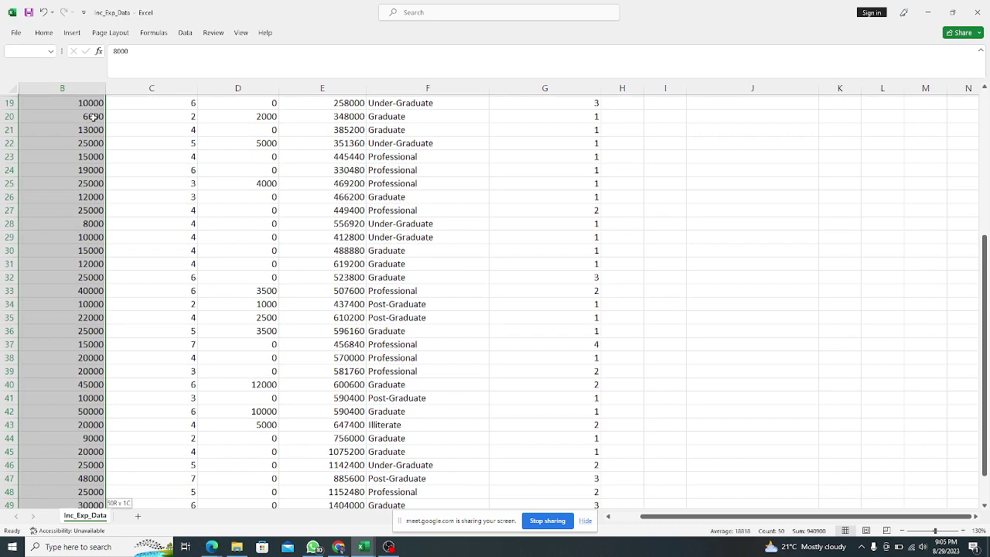
key(ctrl+c)
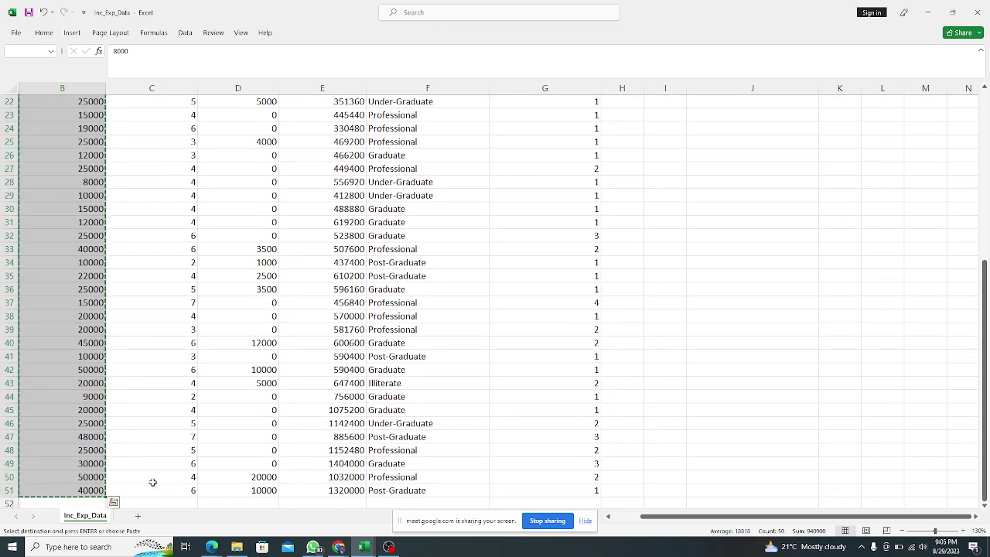
click(143, 516)
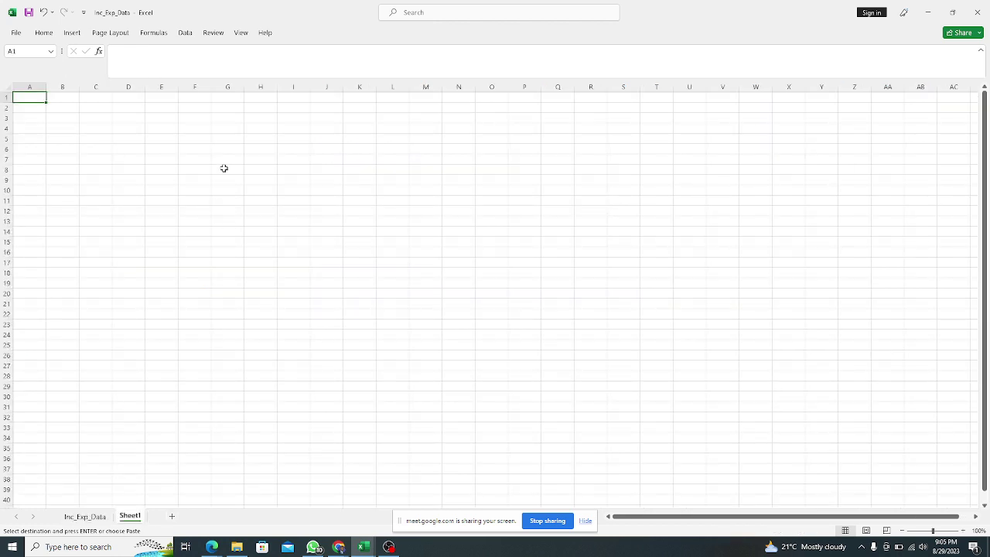
click(190, 108)
right_click(190, 109)
click(213, 180)
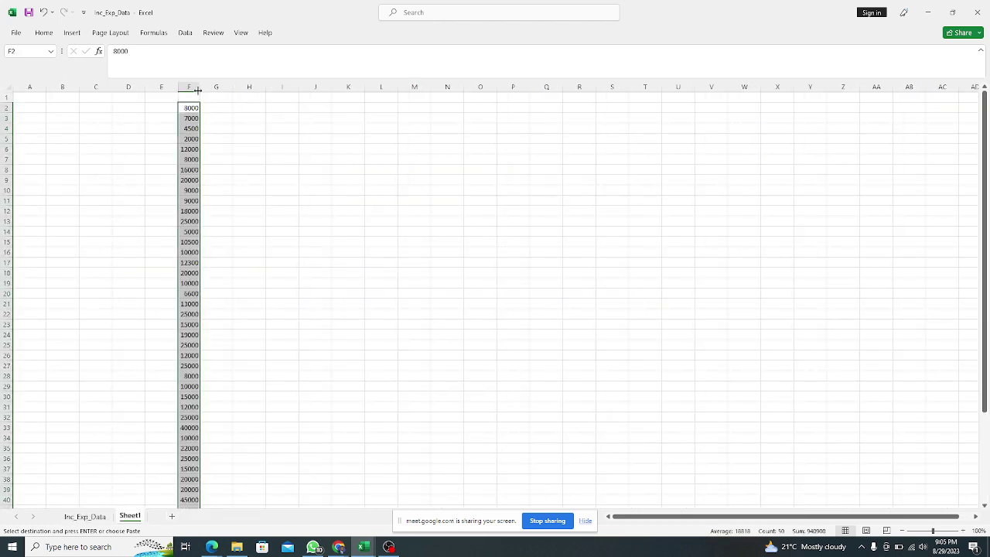
Step: Autofit column F to its numbers and set the zoom to about 142%
drag(209, 91, 272, 91)
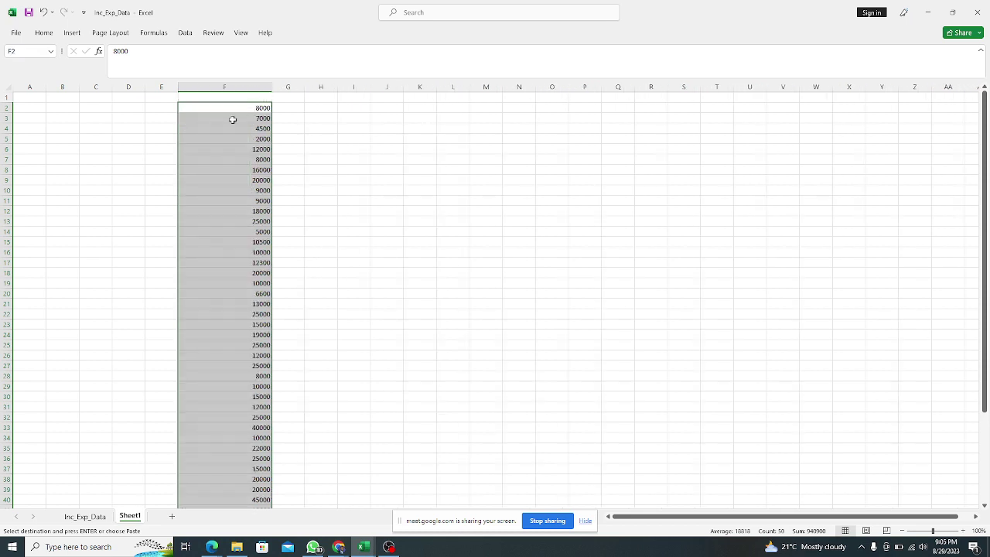
double_click(272, 88)
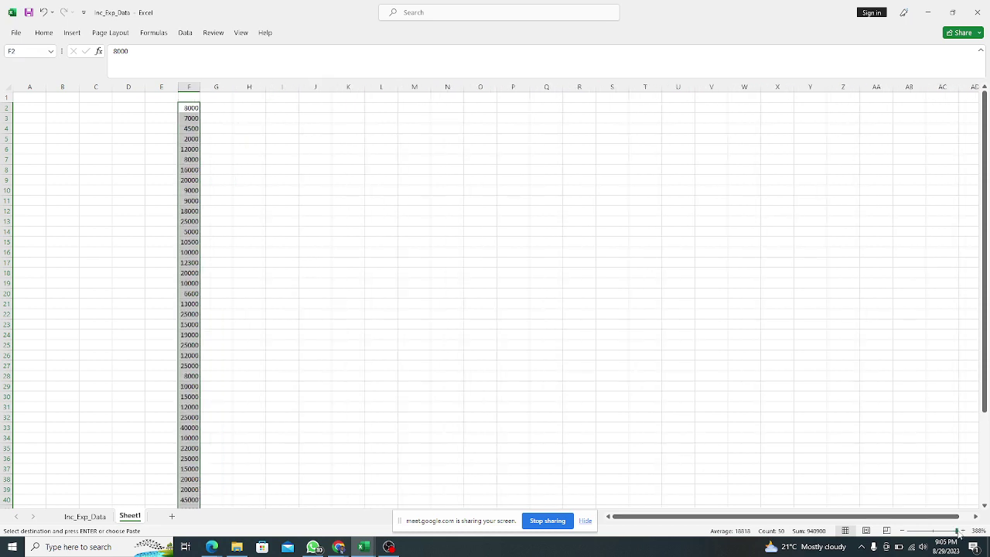
click(958, 531)
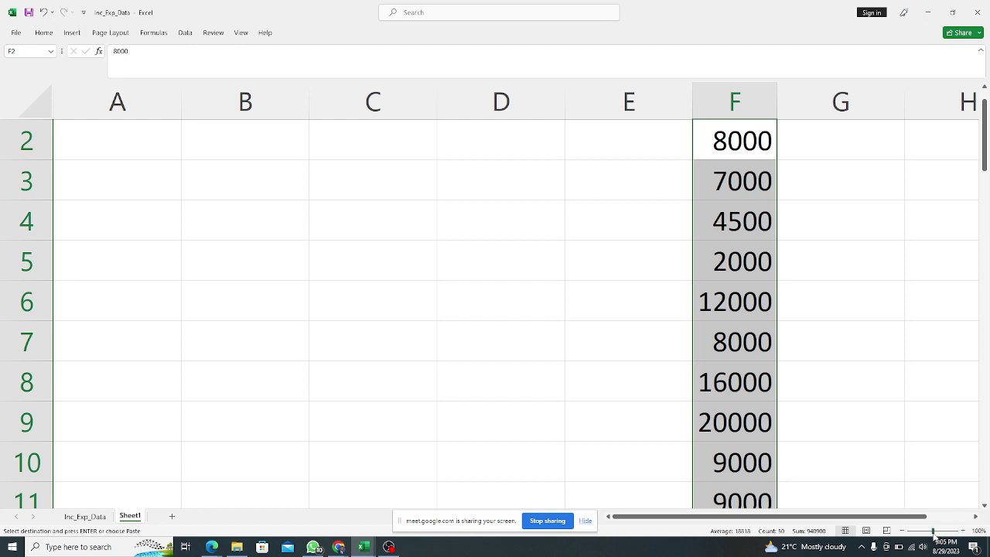
click(936, 531)
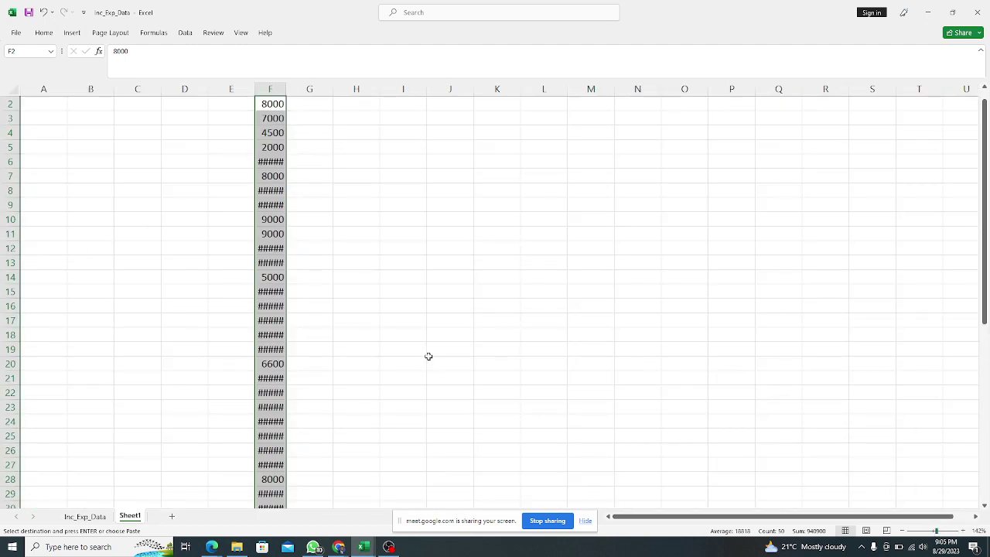
scroll(429, 355, up, 1)
double_click(285, 90)
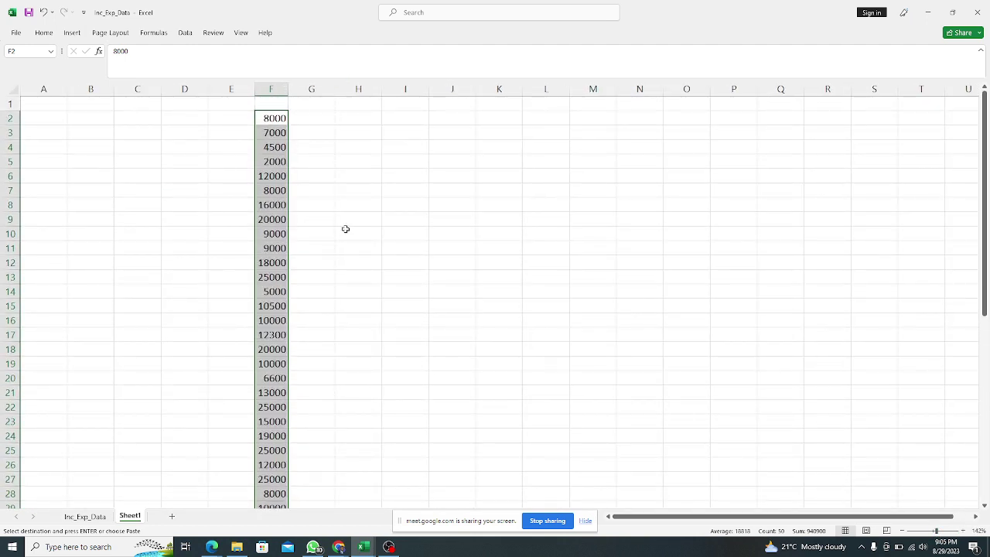
click(371, 117)
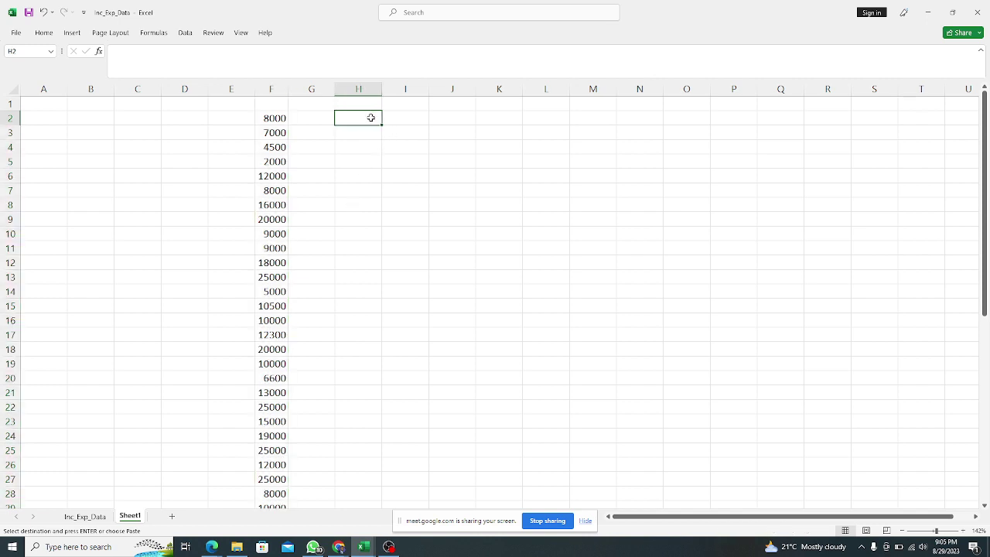
Step: Enter the labels Count, CountA and Count Blank in H2:H4 and autofit column H
text(Cou)
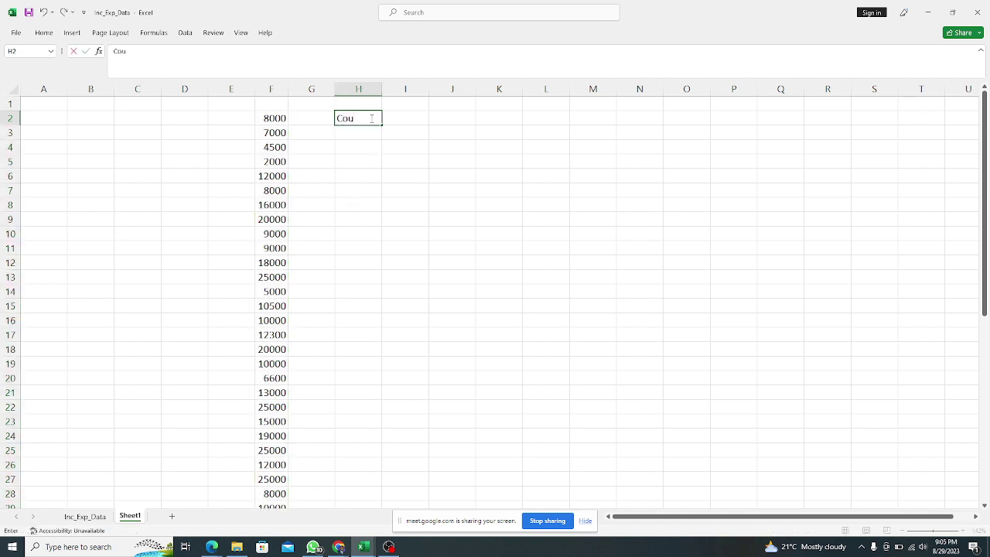
text(nt)
click(365, 134)
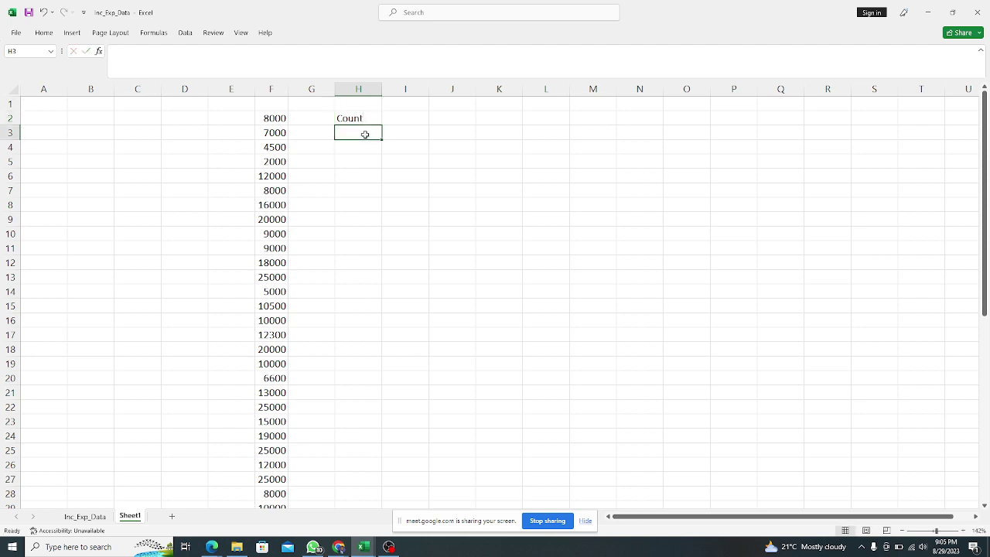
text(Count)
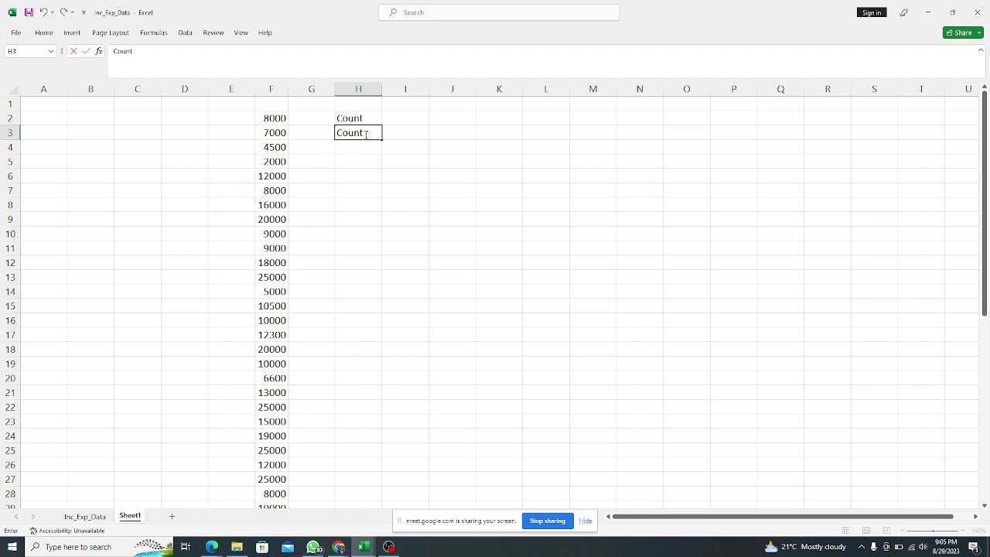
text(A)
key(Return)
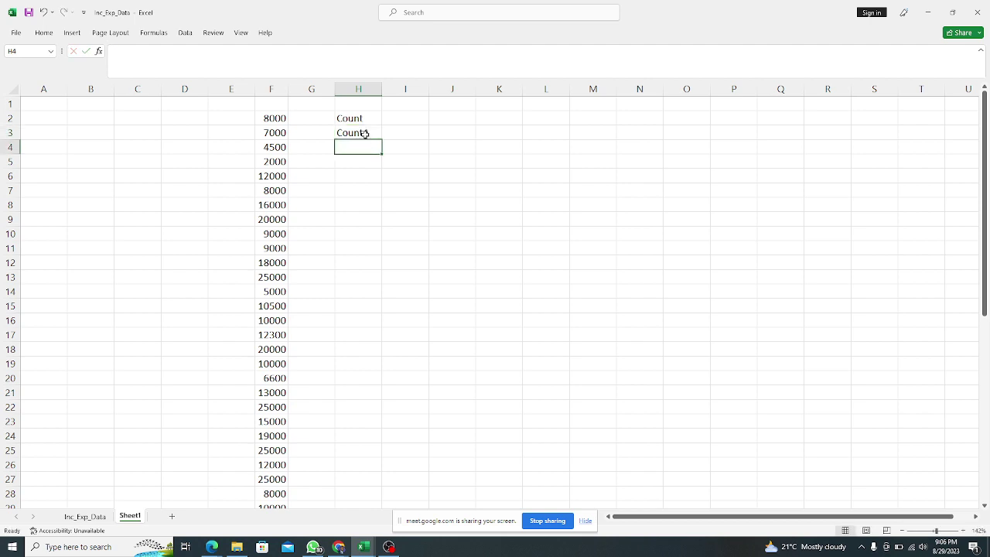
text(Count)
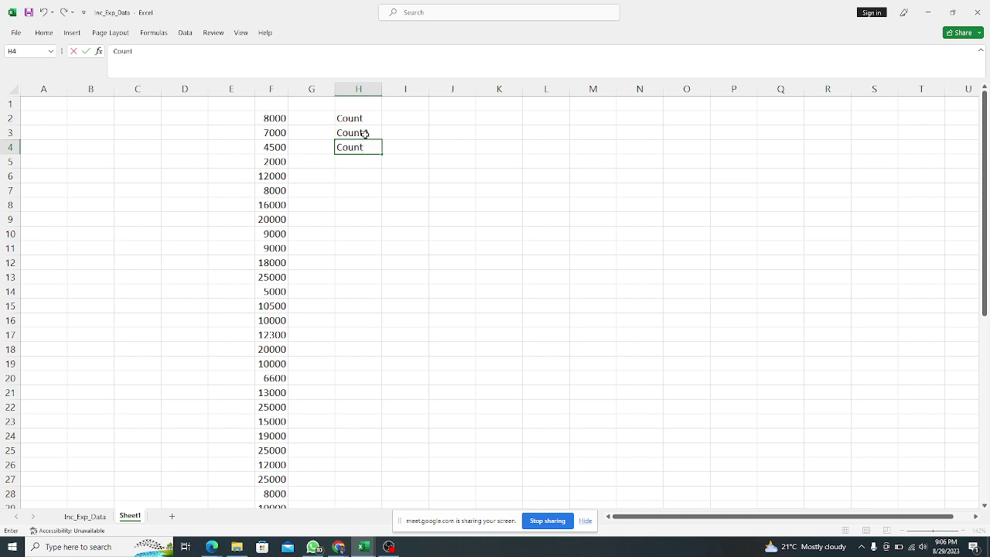
text( Blank)
key(Return)
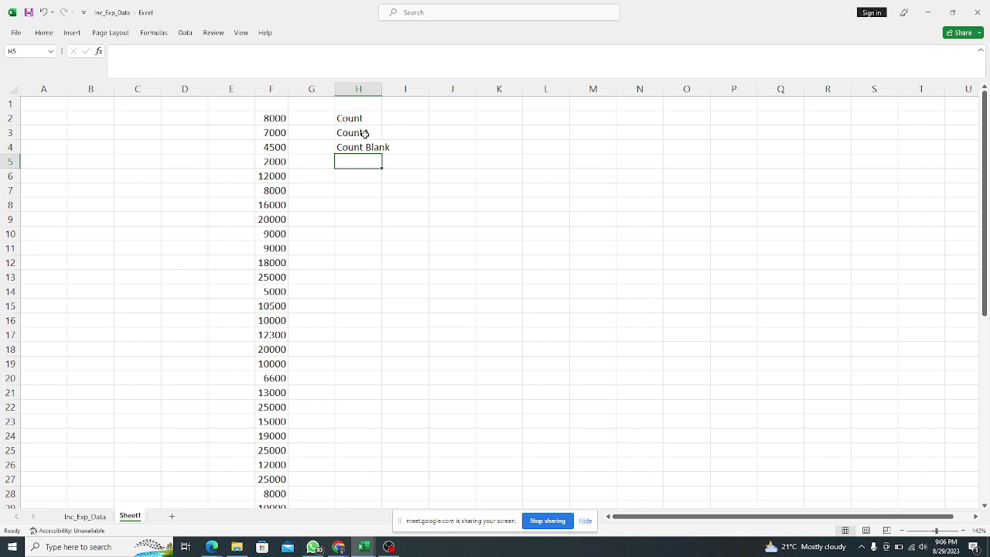
double_click(382, 89)
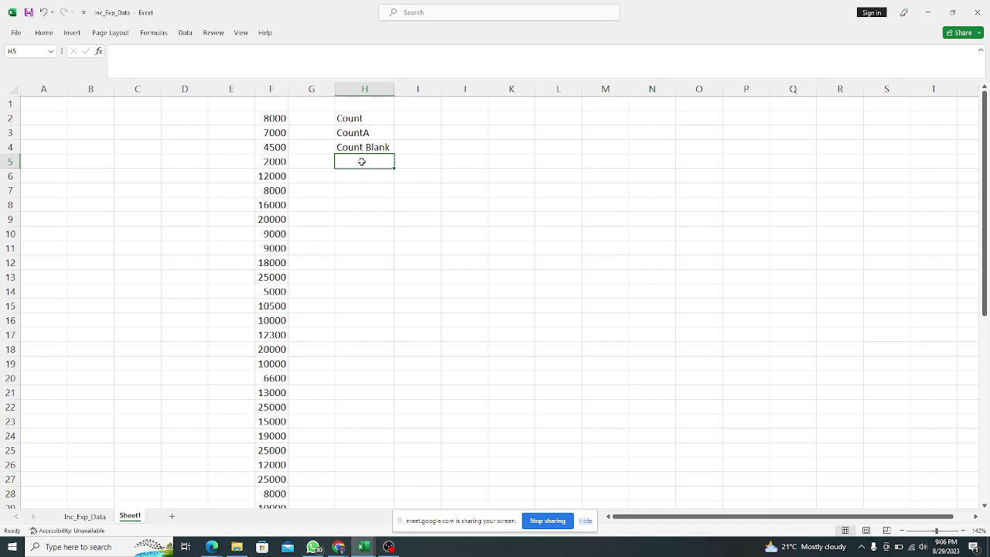
Step: Enter the labels Count If and Countifs in H5 and H6, correcting the typos
text(Coi)
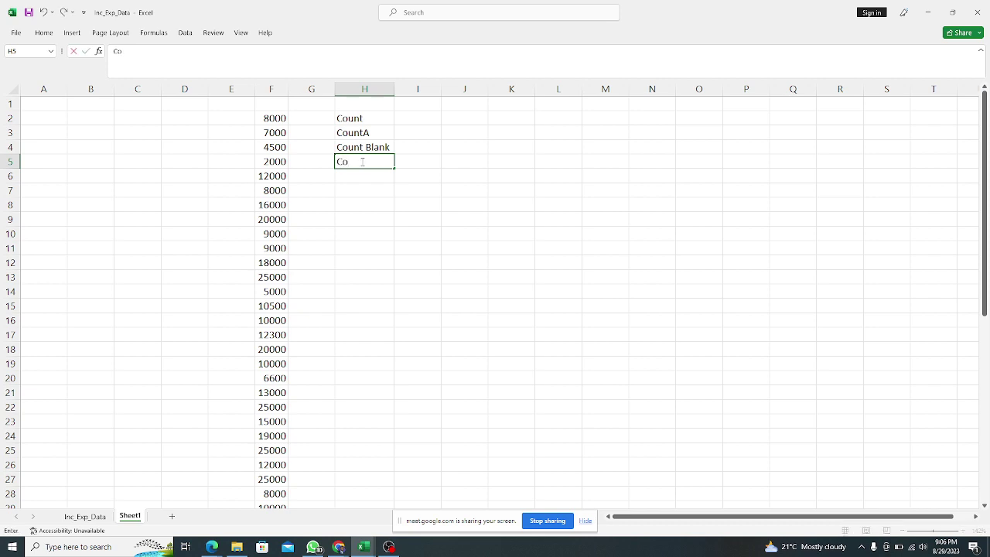
key(BackSpace)
key(BackSpace)
text(uty)
key(BackSpace)
key(BackSpace)
text(nt Iff)
key(BackSpace)
key(Return)
text(Co)
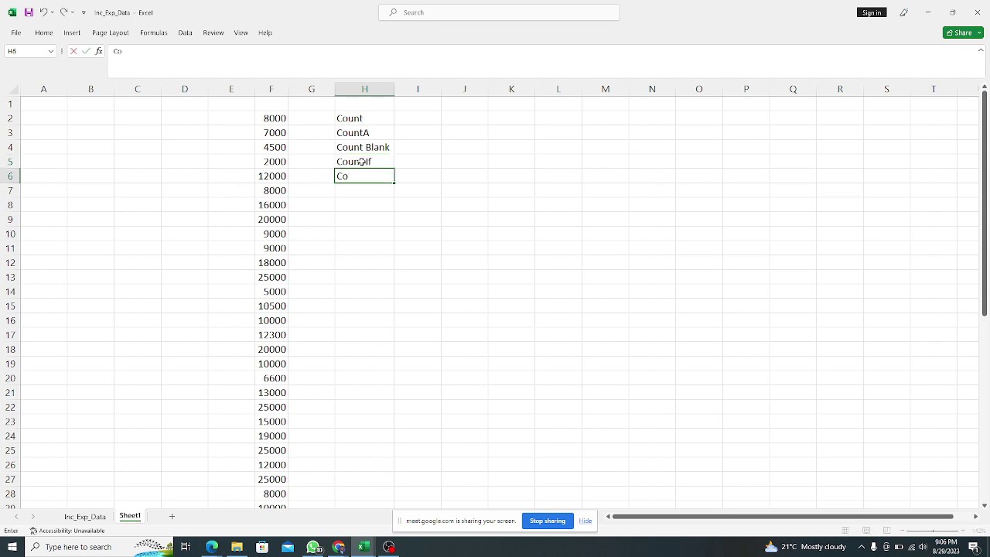
text(i=unt)
key(BackSpace)
key(BackSpace)
key(BackSpace)
key(BackSpace)
text(untifs)
click(443, 223)
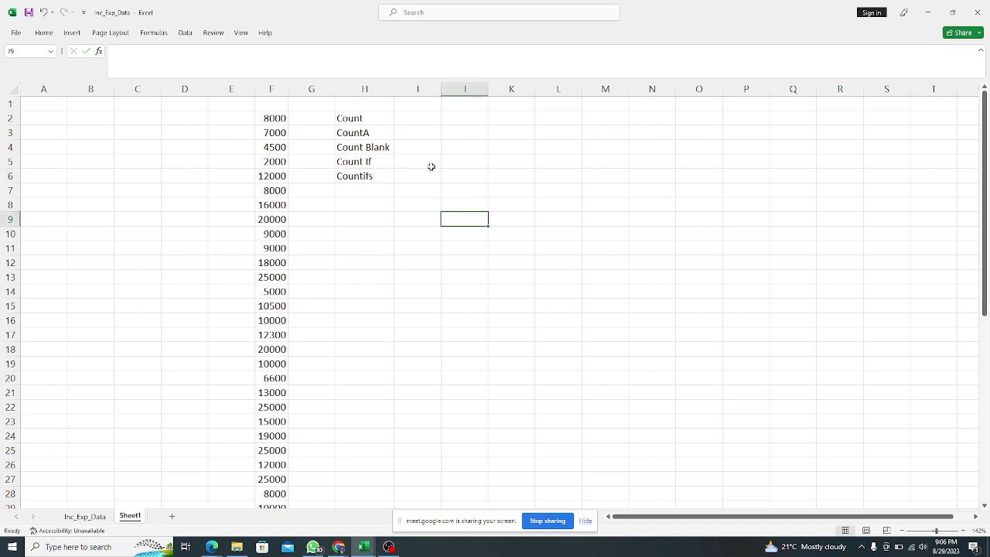
click(435, 117)
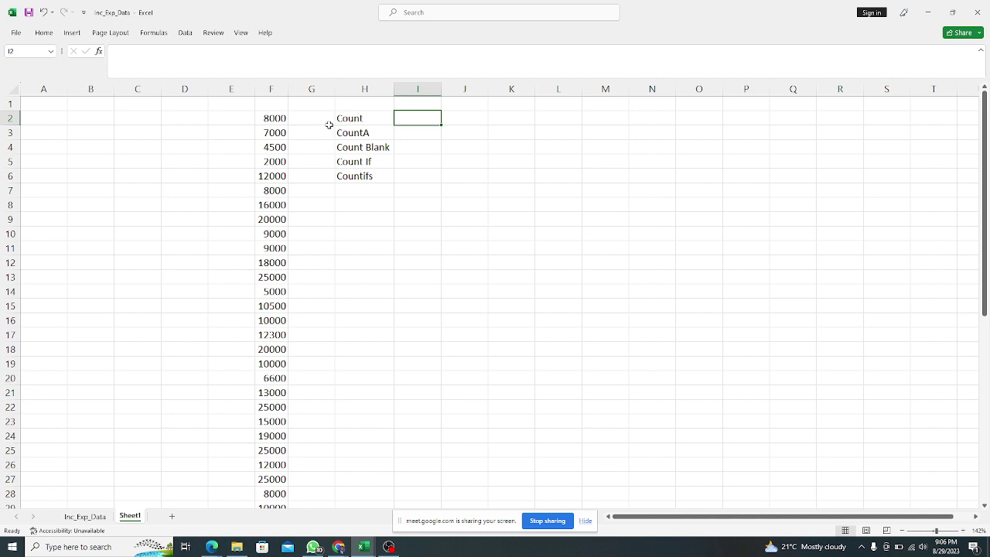
Step: Start a COUNT formula in J2 with its range beginning at F2
click(276, 116)
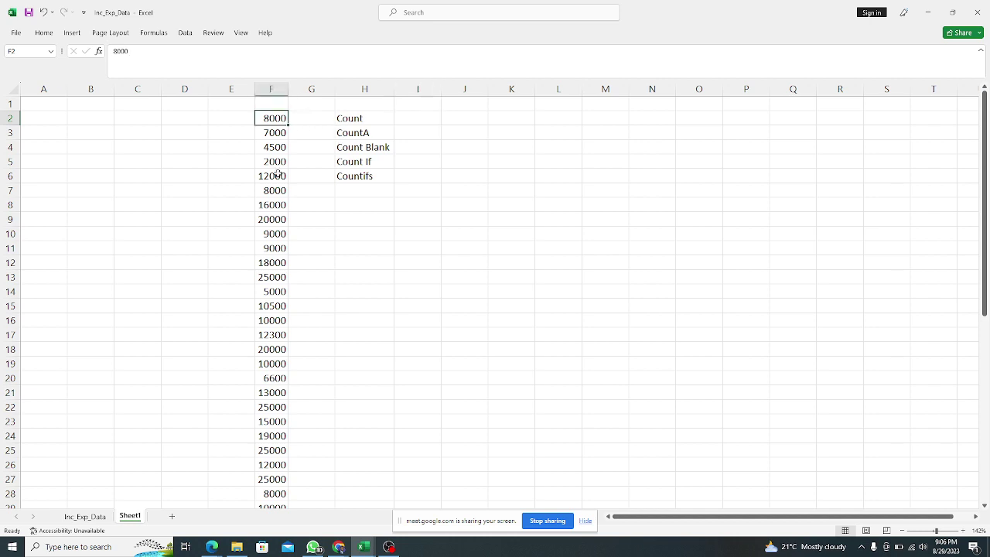
shift+click(277, 233)
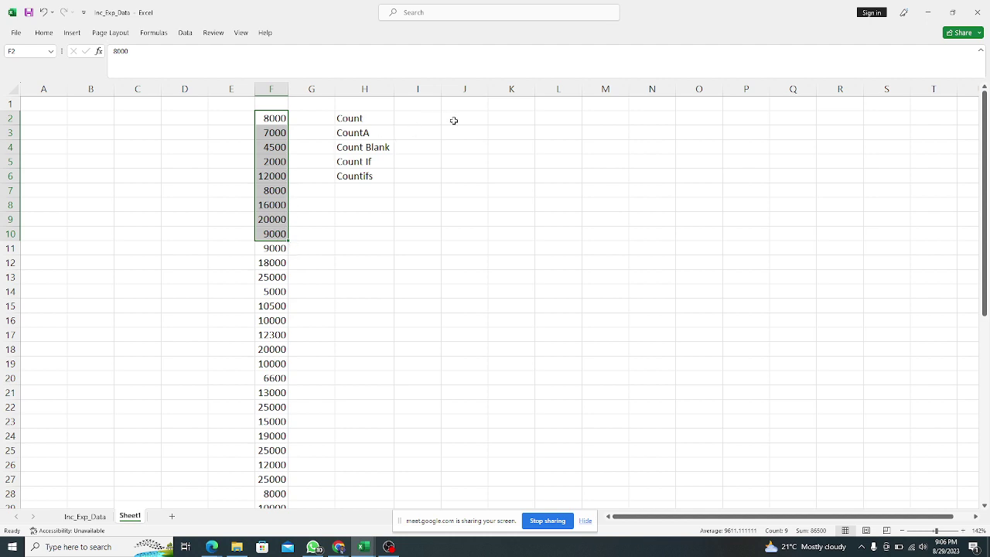
click(453, 121)
text(=)
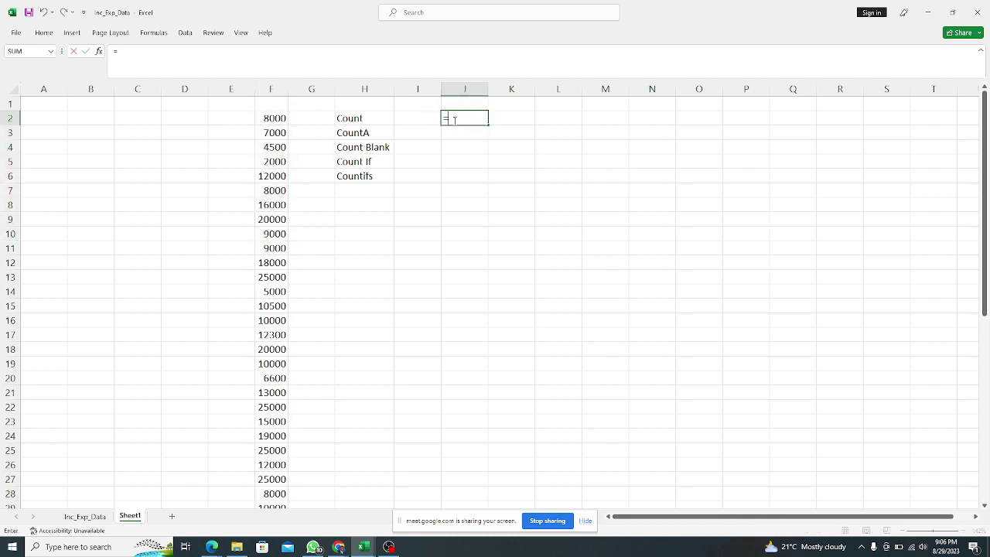
text(coun)
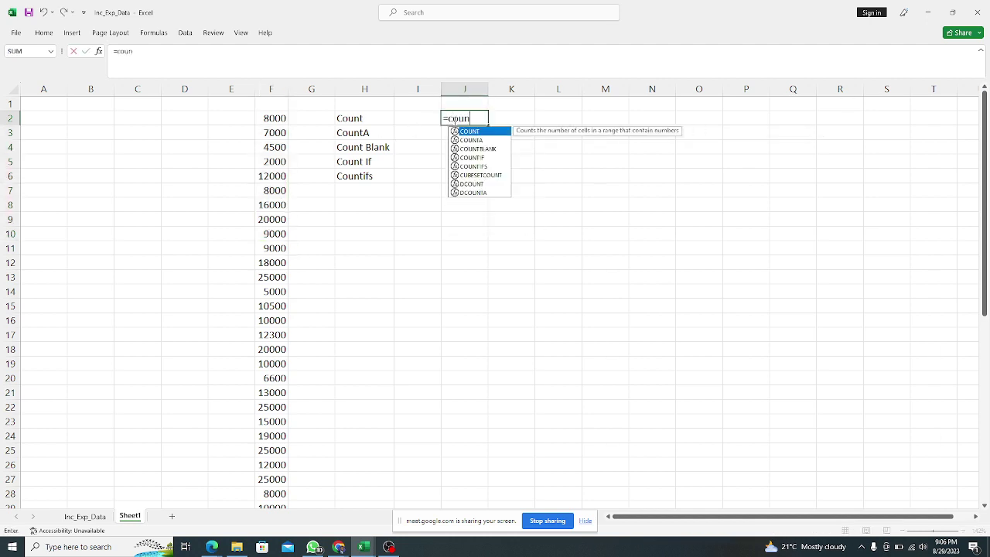
double_click(481, 132)
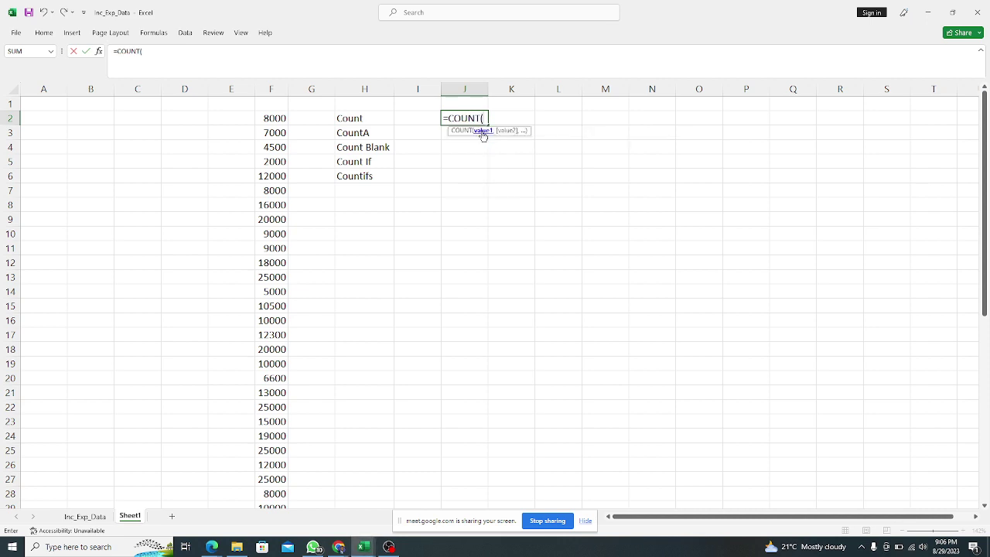
click(275, 118)
drag(275, 118, 277, 162)
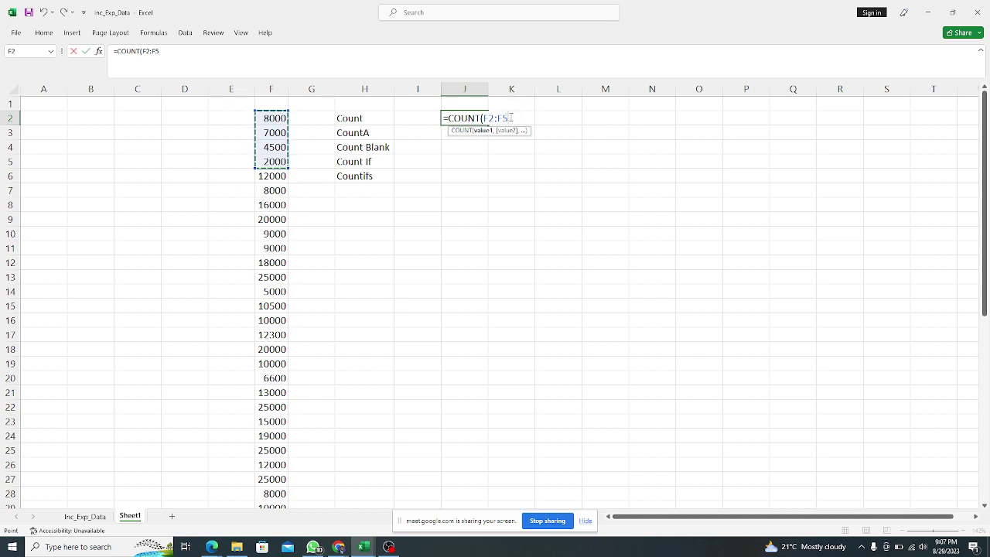
key(BackSpace)
key(BackSpace)
key(BackSpace)
key(BackSpace)
key(BackSpace)
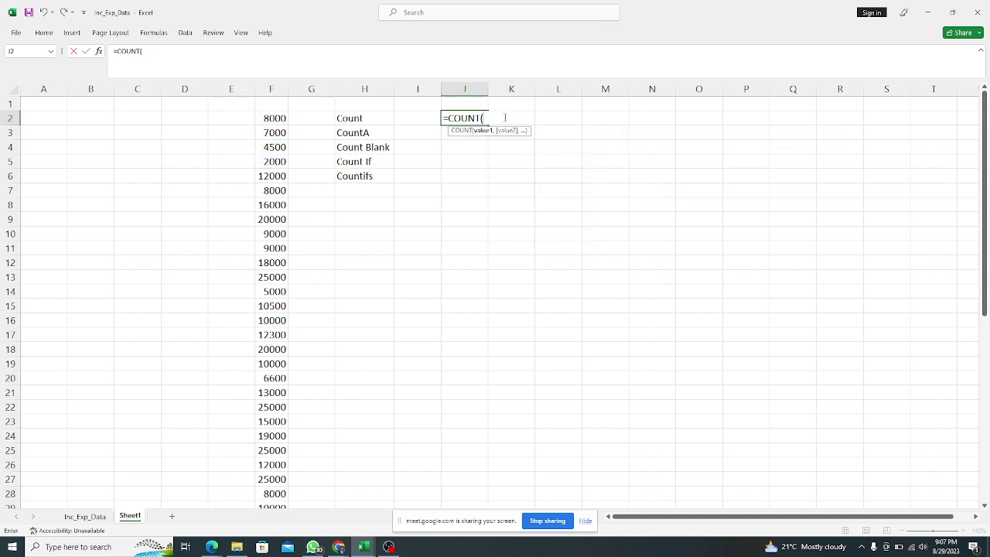
Step: Extend the COUNT range to F2:F51 and enter it, giving 50
mouse_move(275, 118)
mouse_down()
mouse_move(268, 378)
mouse_move(277, 118)
mouse_up()
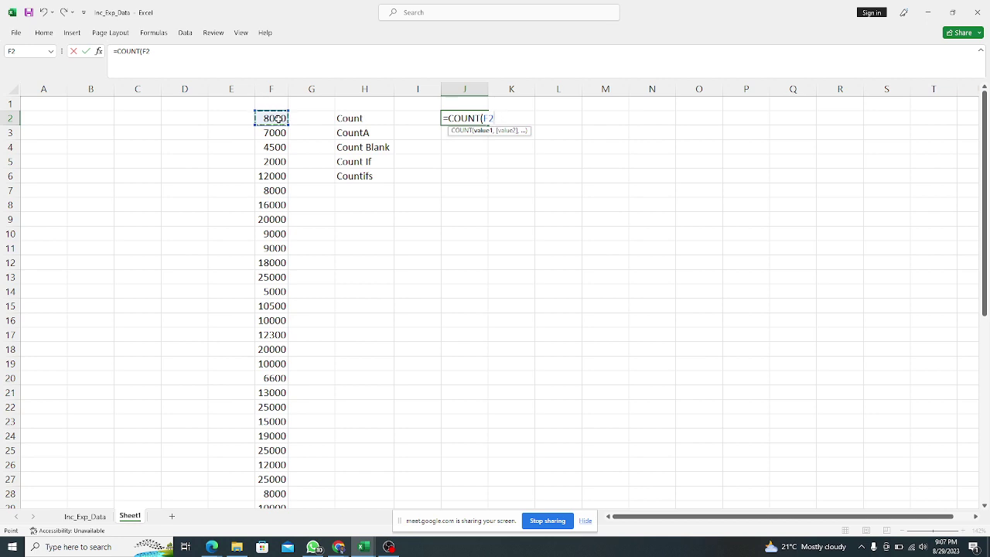
key(ctrl+shift+Down)
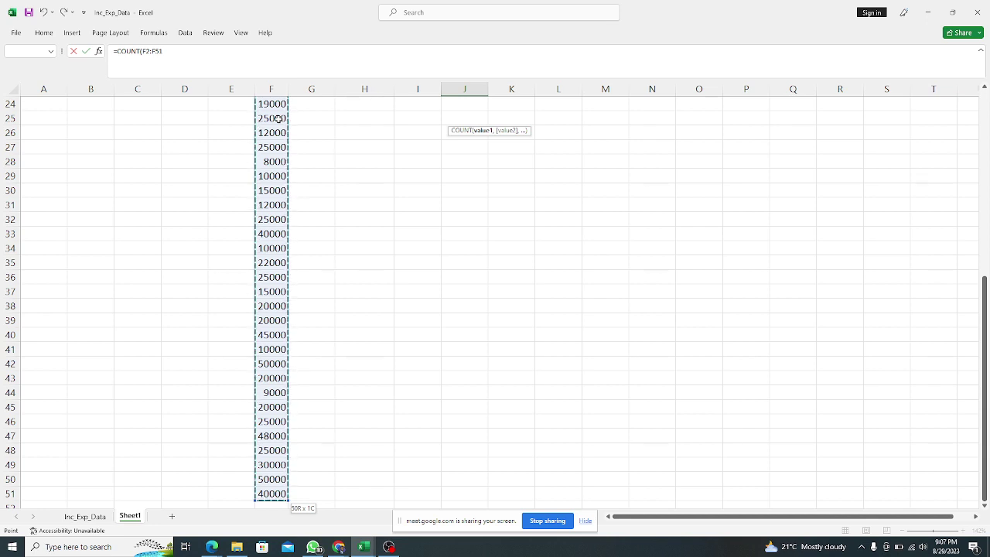
key(shift+Up)
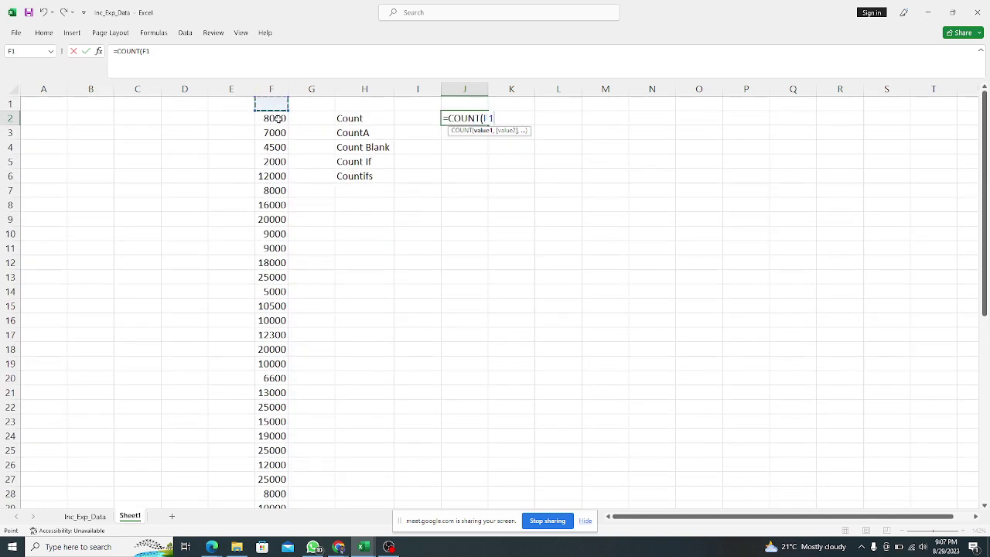
click(278, 118)
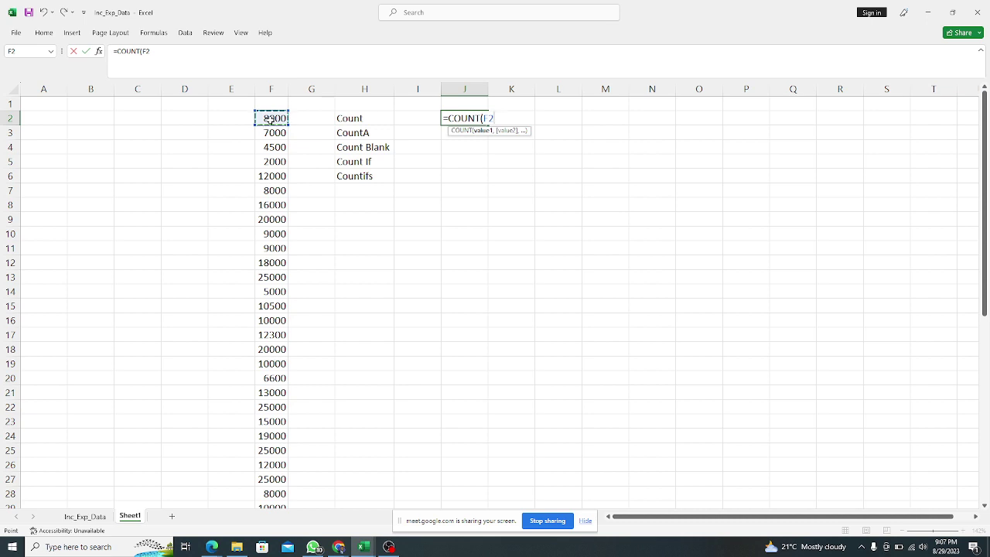
key(ctrl+shift+Down)
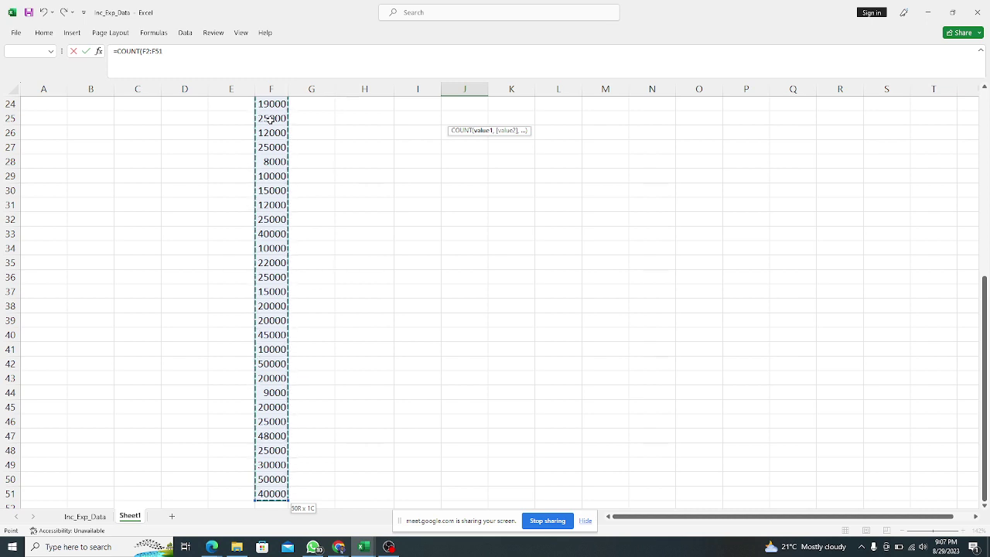
key(Escape)
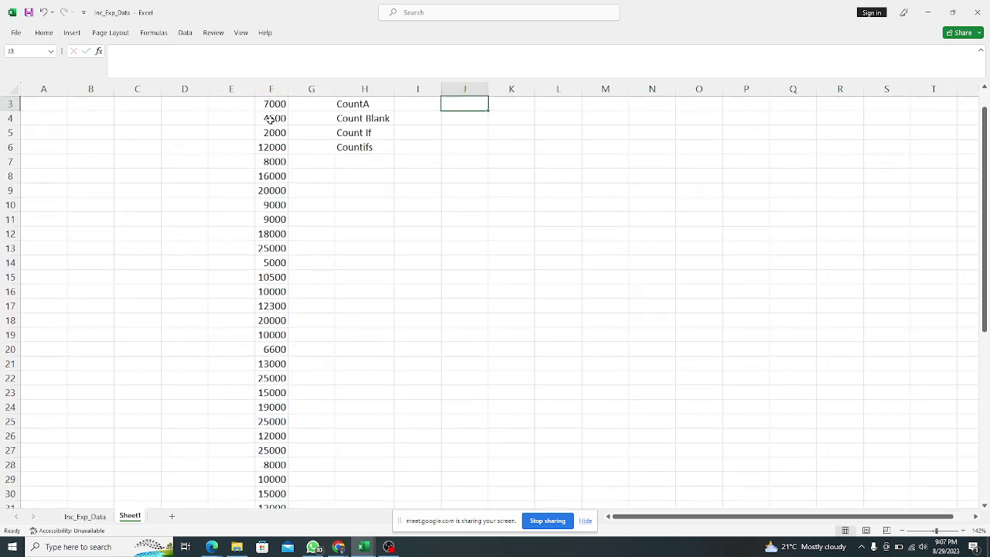
scroll(367, 205, up, 1)
click(459, 119)
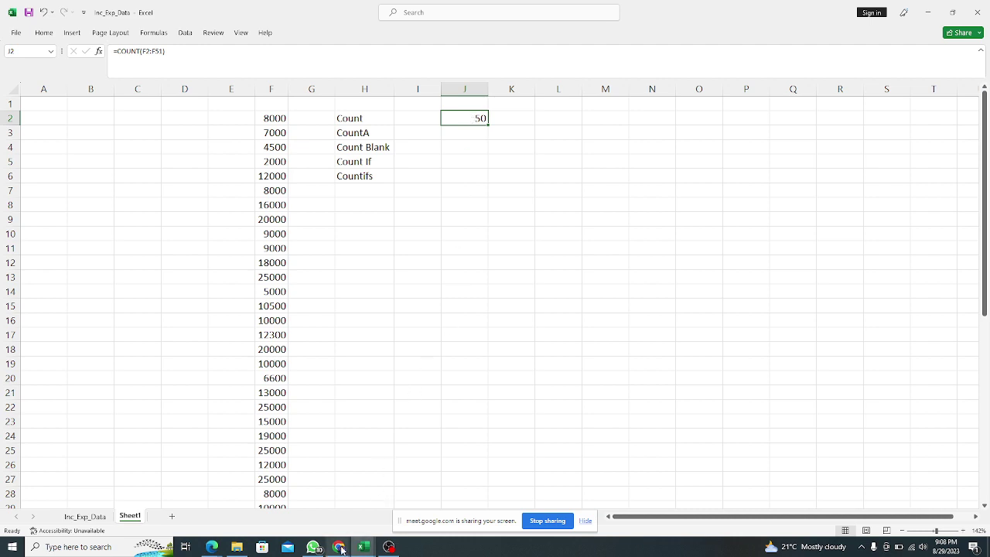
Step: Add the note 'Only counts Numbers' in K2 beside the COUNT result
mouse_move(341, 549)
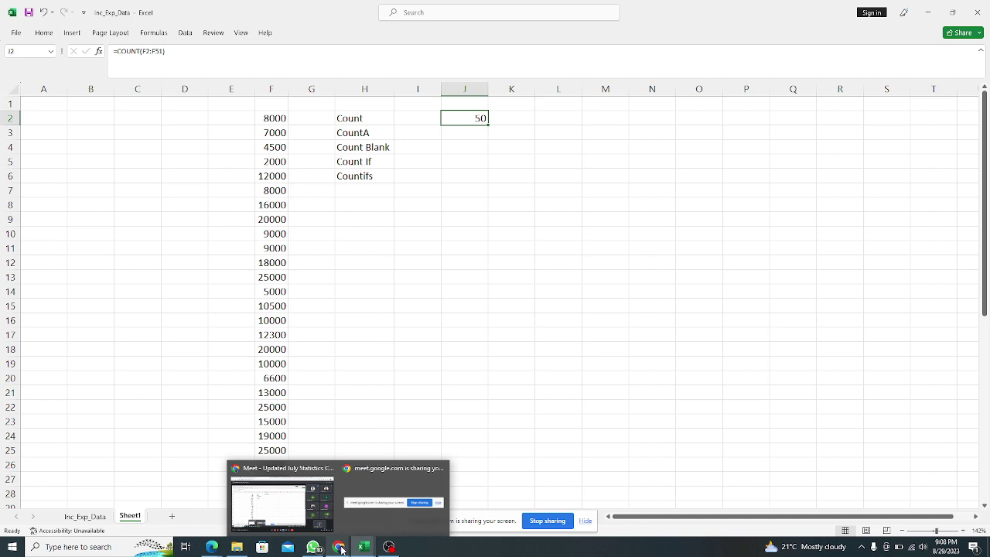
click(472, 131)
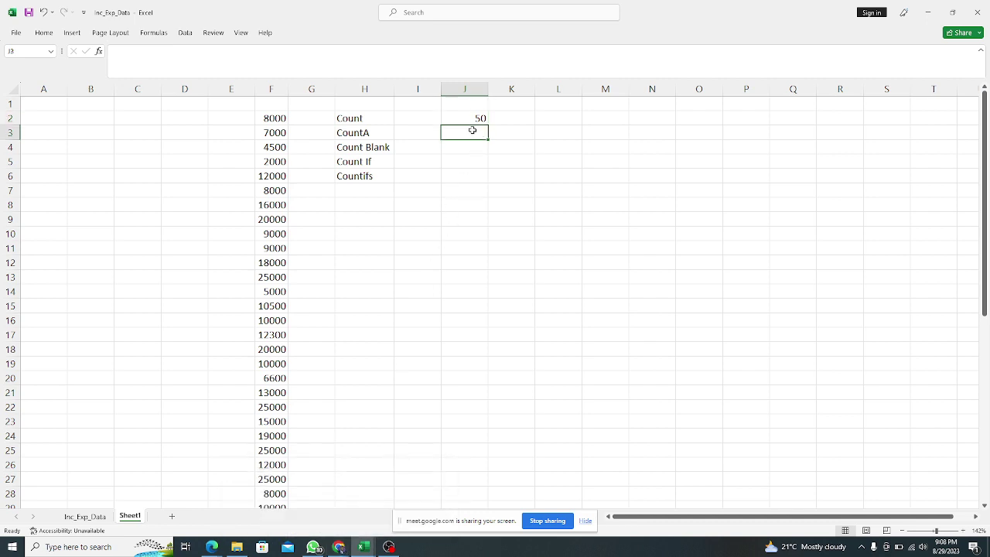
click(479, 118)
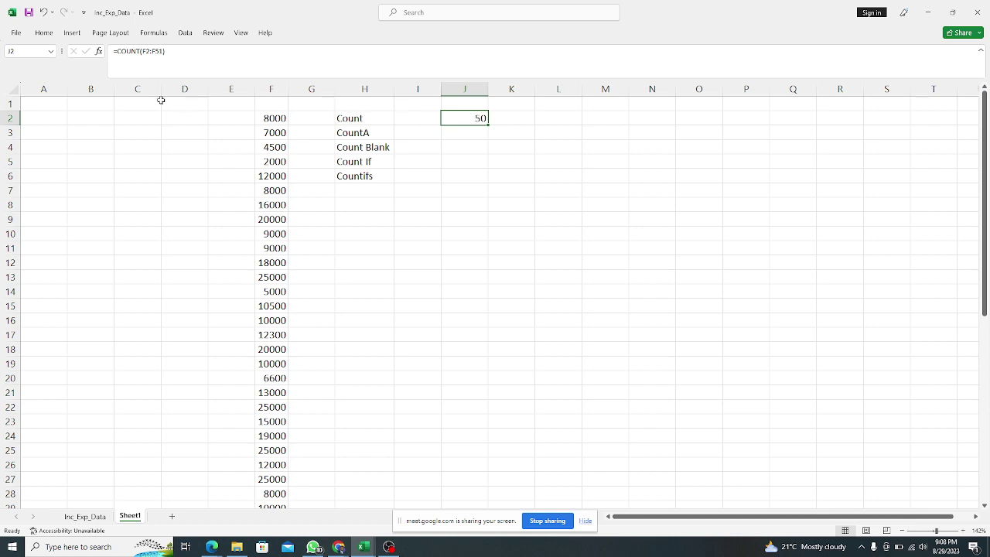
click(513, 120)
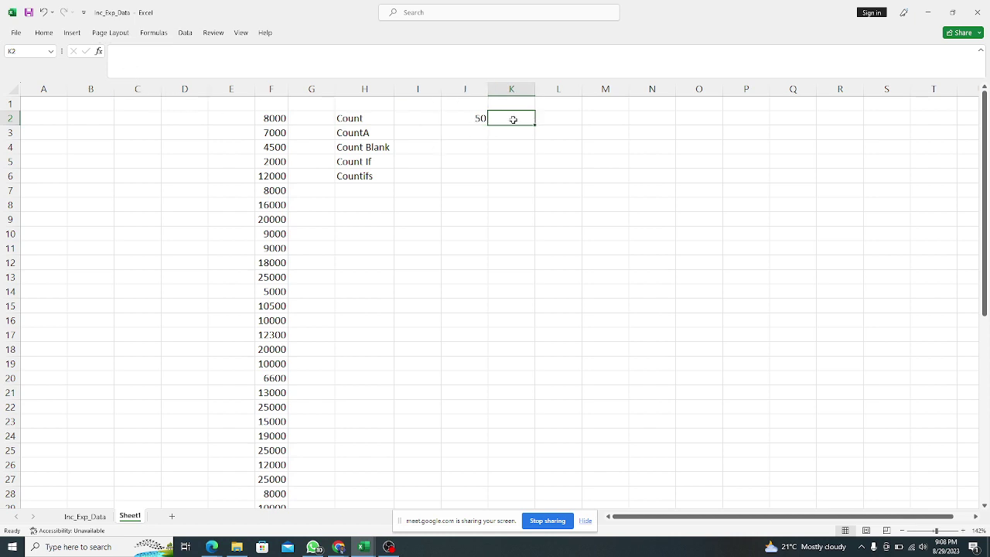
text(C)
key(BackSpace)
text(o)
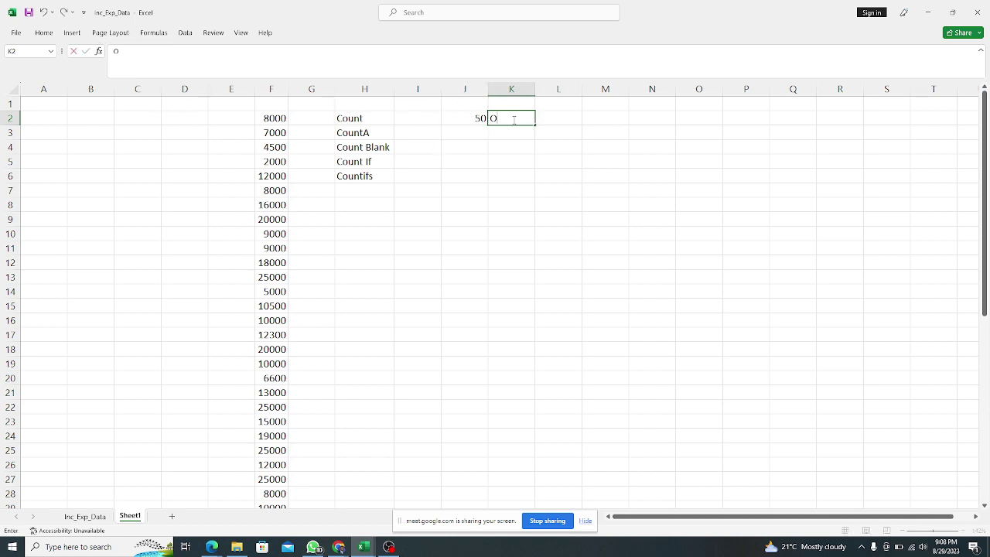
text(nly counts Numbers)
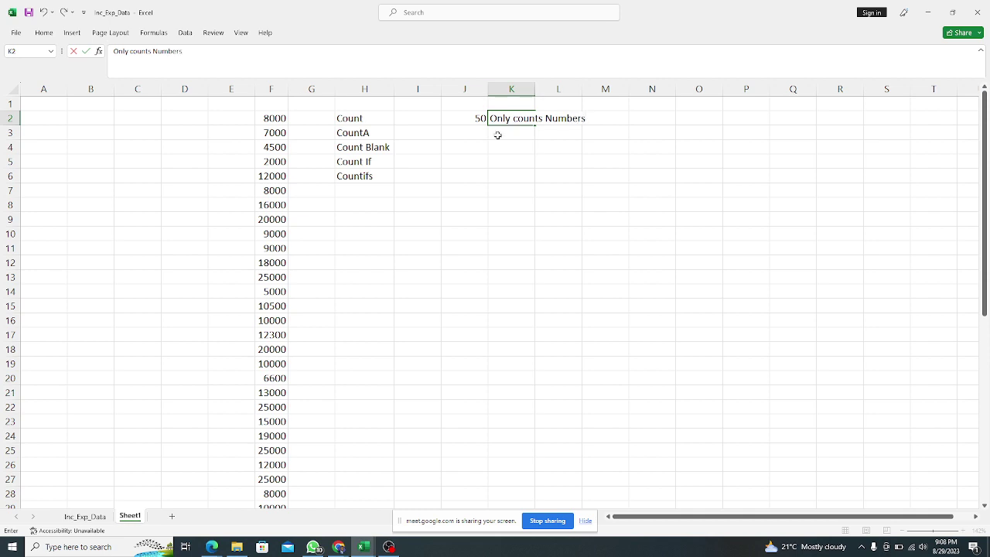
click(471, 133)
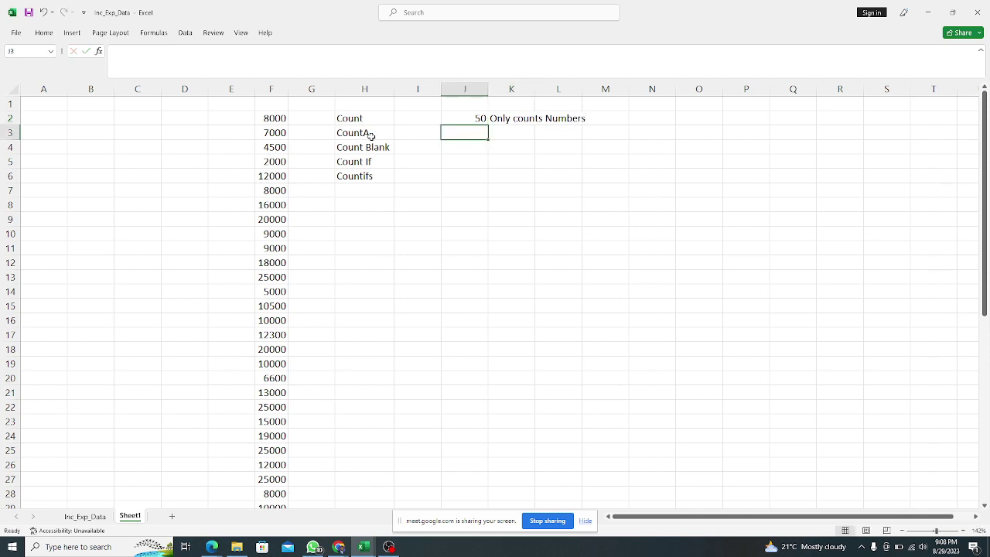
Step: Copy the education entries F2:F51 from the Inc_Exp_Data sheet
click(360, 135)
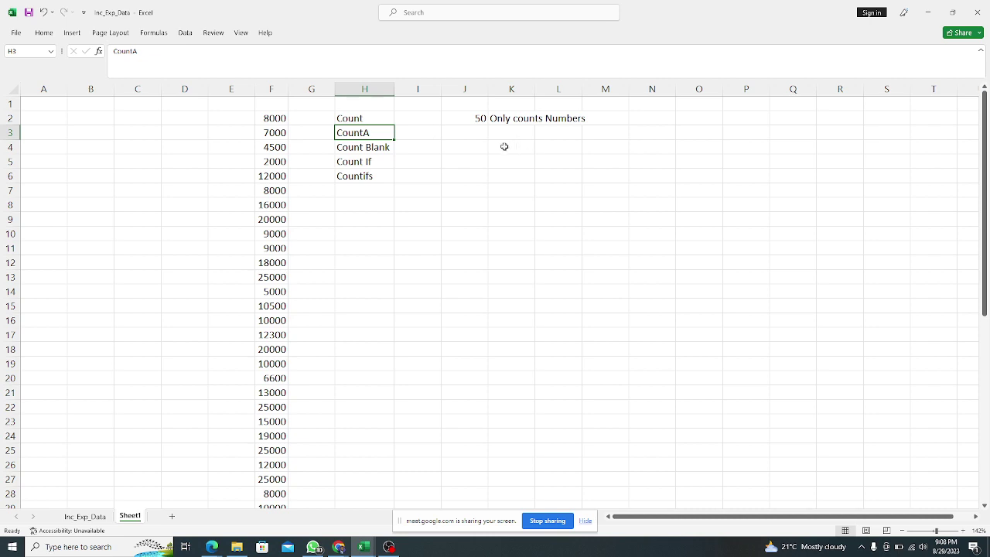
click(470, 137)
click(368, 134)
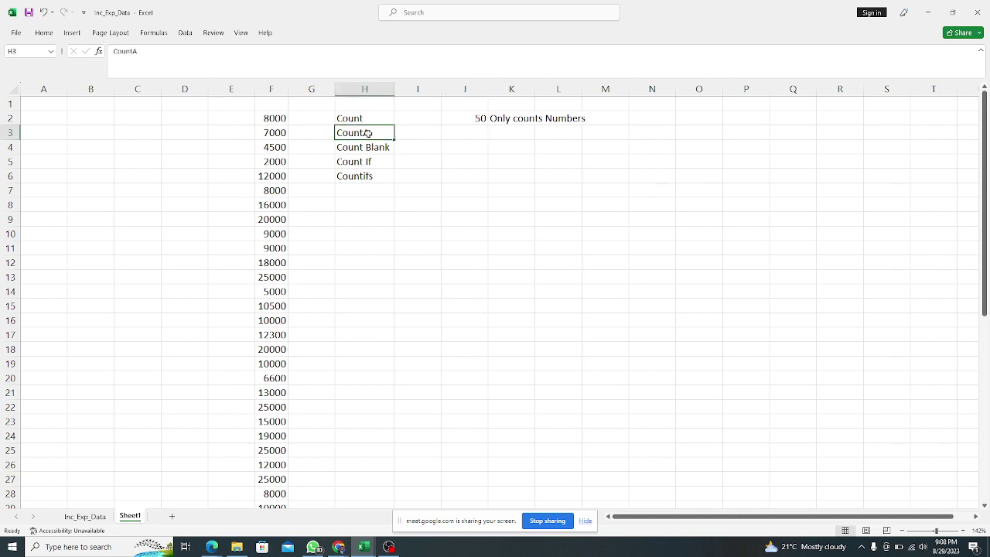
click(477, 130)
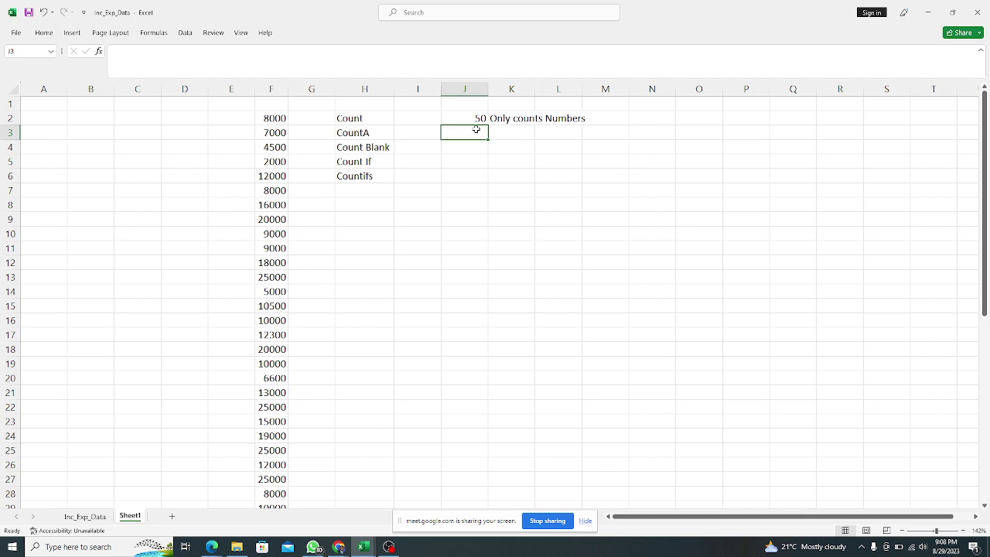
click(85, 516)
scroll(340, 276, up, 1)
click(390, 102)
click(394, 88)
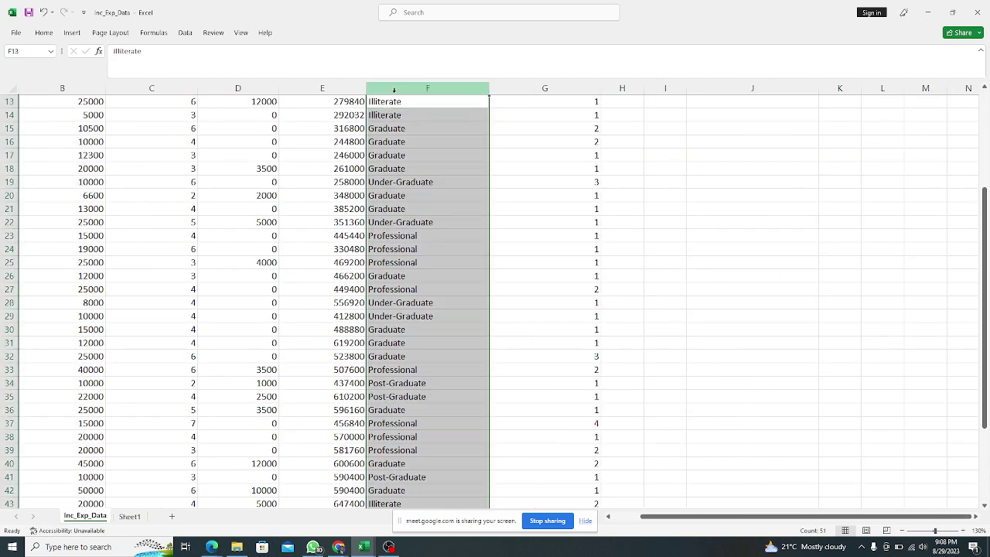
right_click(397, 88)
click(406, 284)
scroll(379, 287, up, 4)
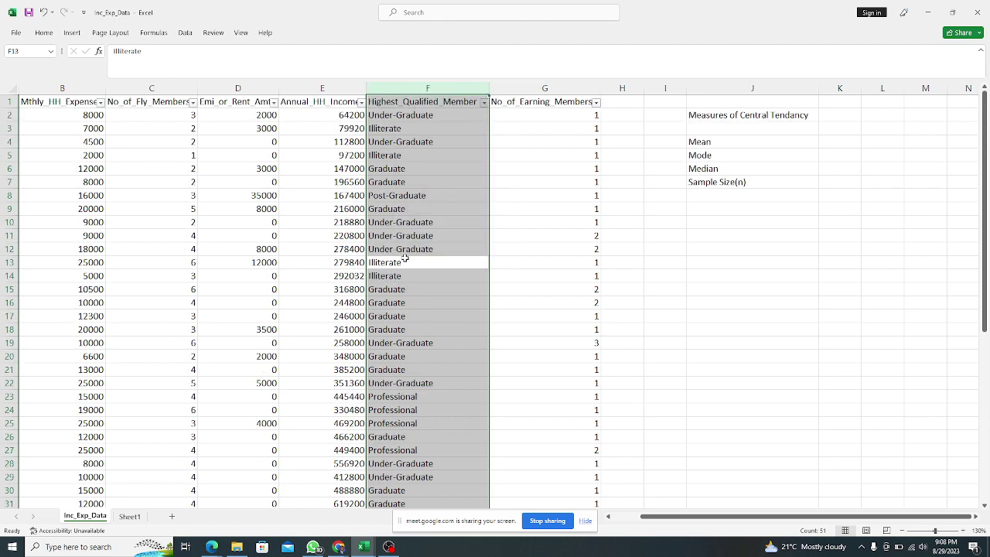
click(431, 116)
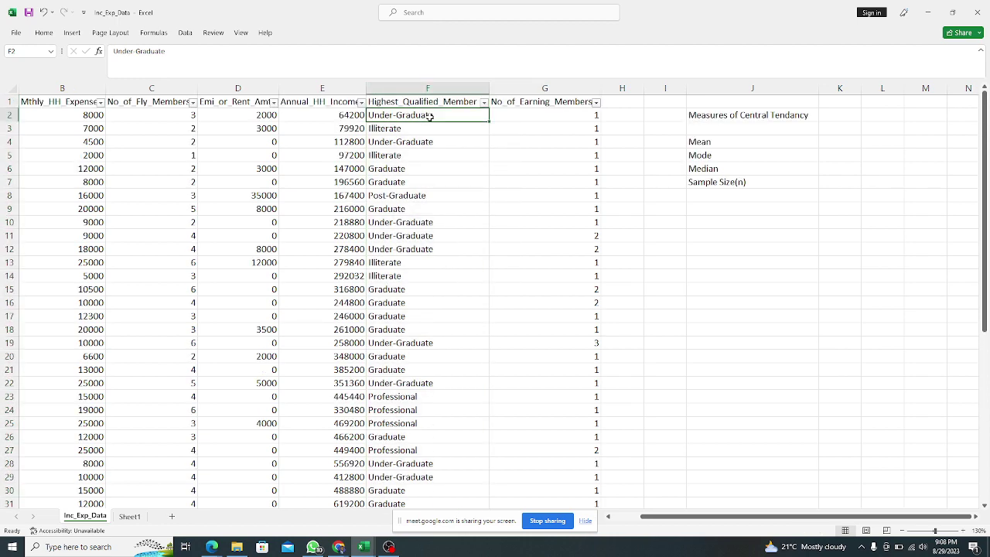
key(shift+Home)
click(467, 115)
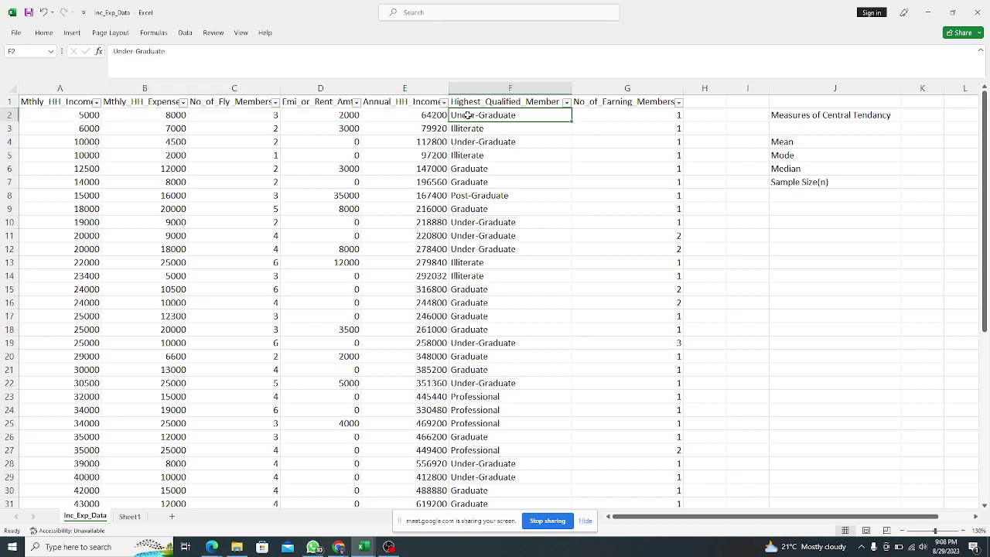
key(ctrl+shift+Down)
key(ctrl+c)
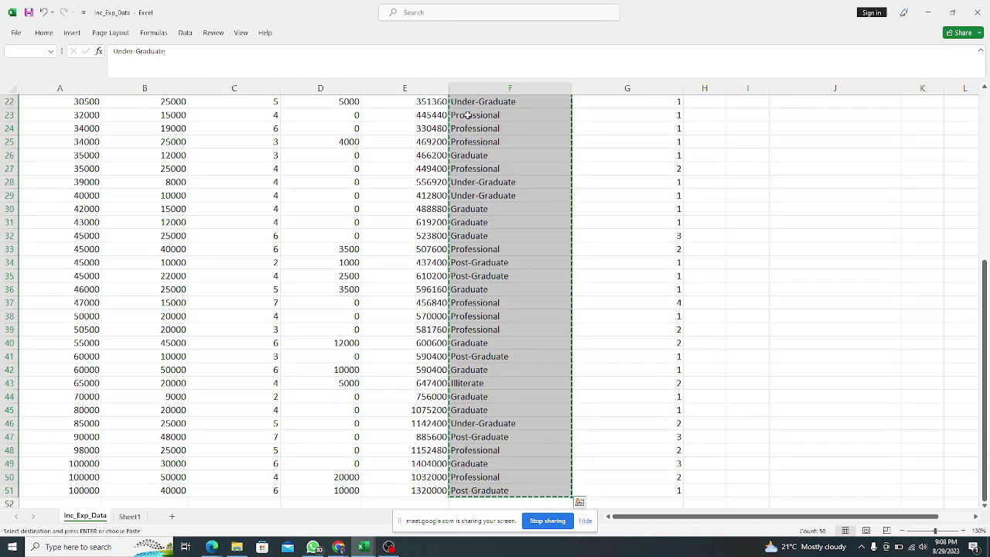
Step: Paste the education entries into Sheet1 at E2 and autofit column E
click(130, 516)
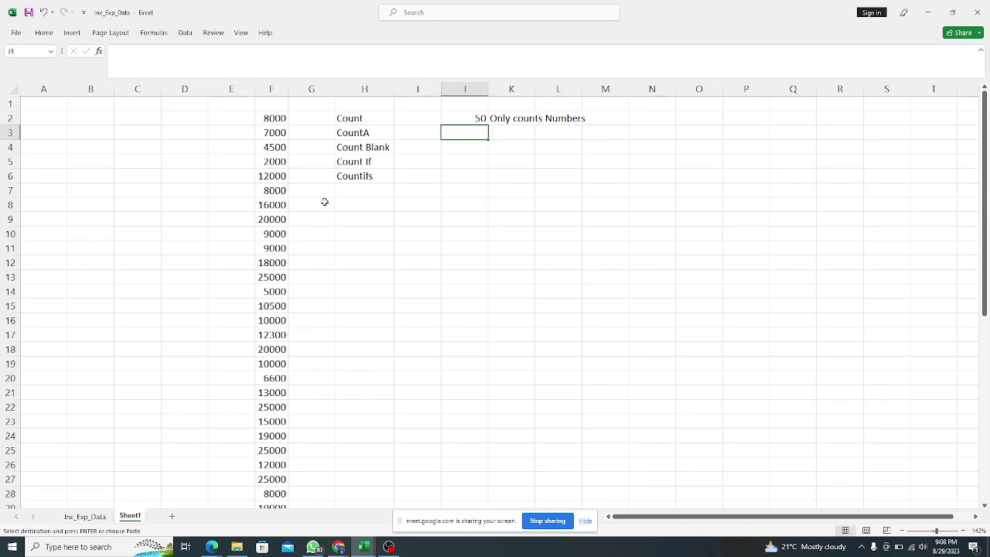
click(232, 118)
right_click(232, 117)
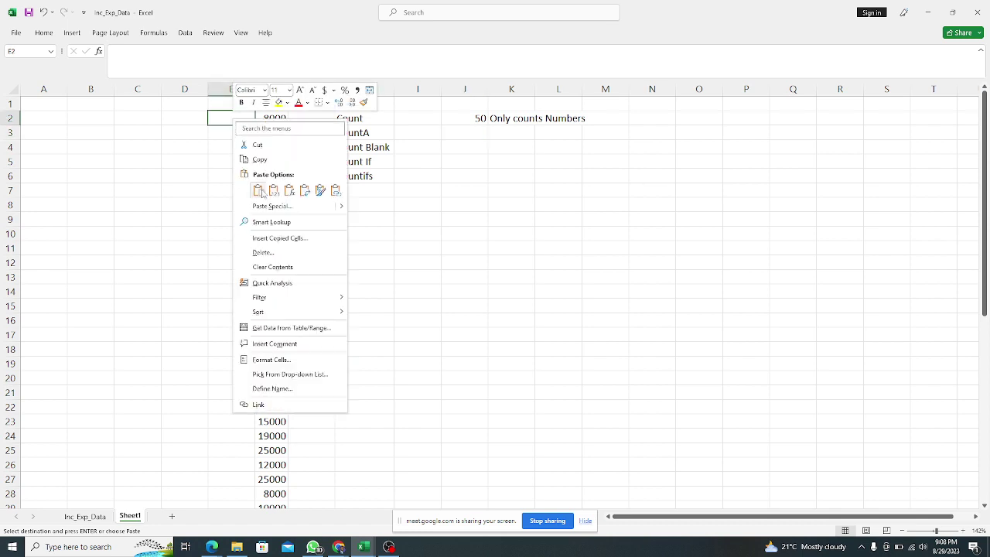
click(274, 191)
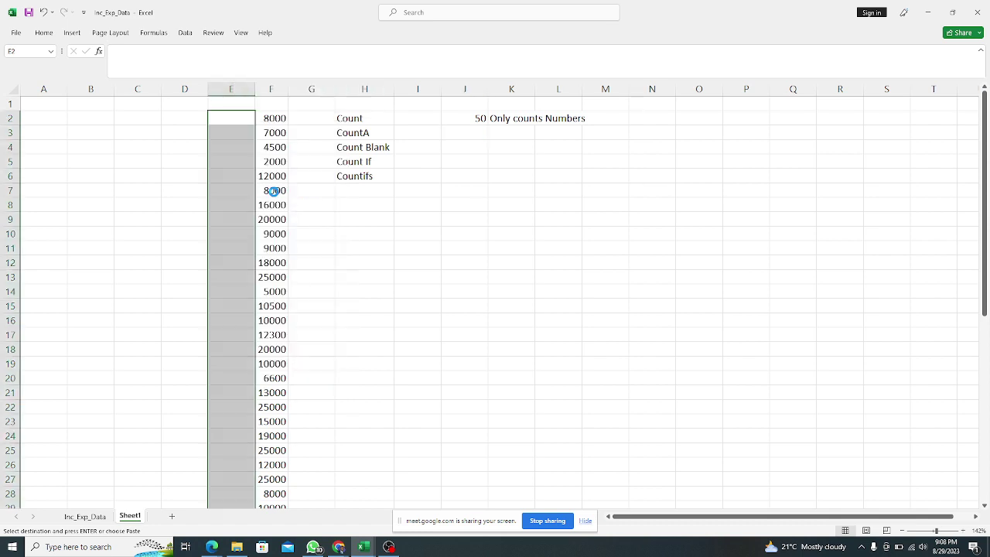
double_click(255, 93)
click(429, 133)
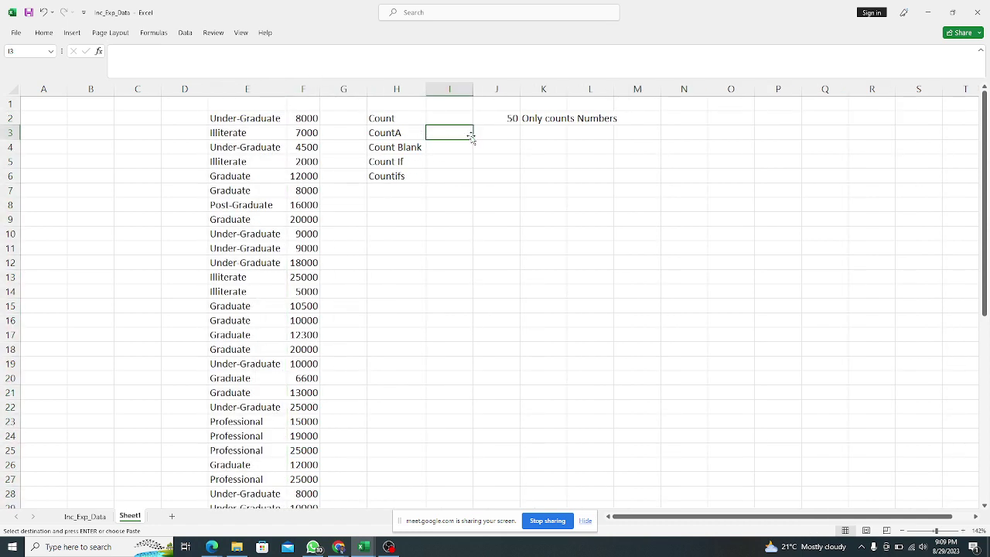
click(500, 135)
click(542, 135)
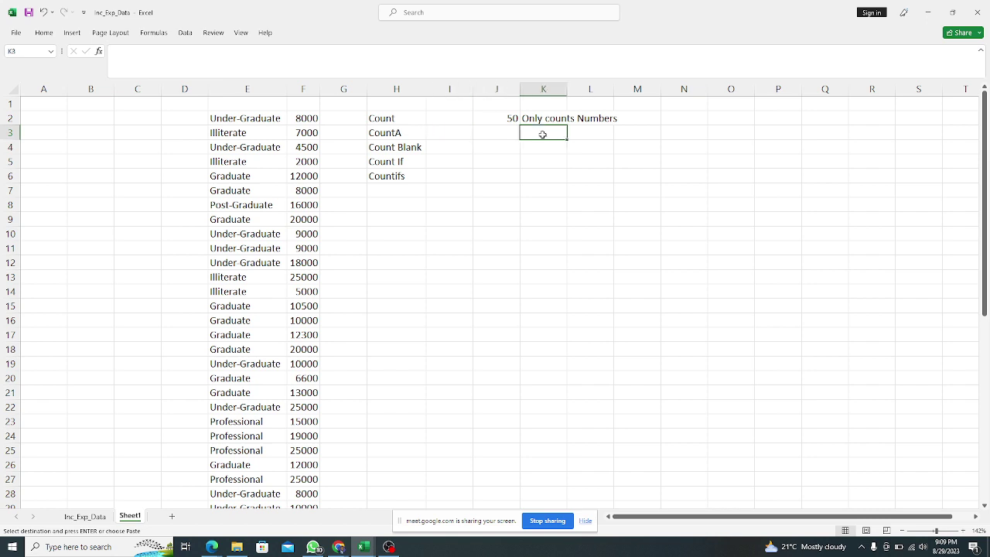
Step: Type the note 'Counts all the cells St,No' in K3
text(Count)
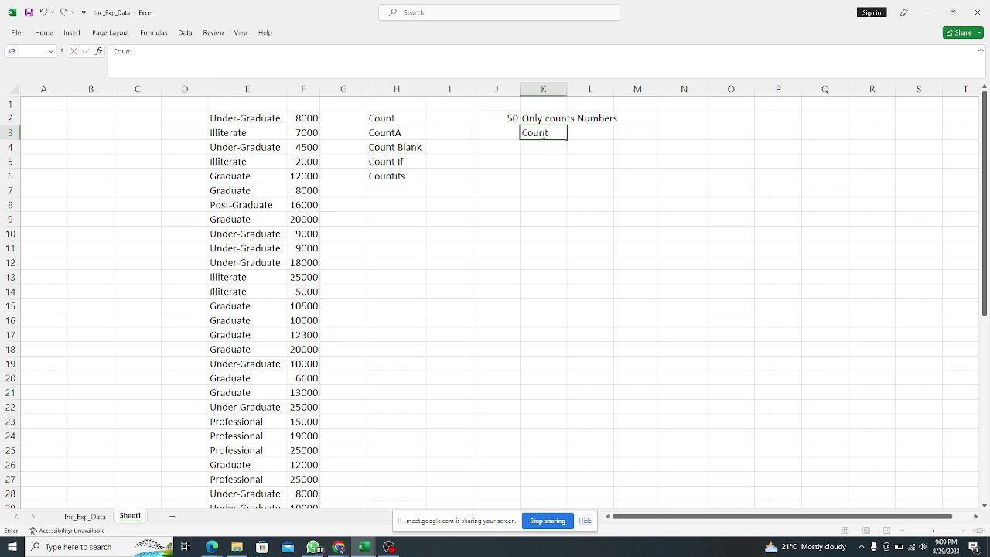
text(s all the cells St)
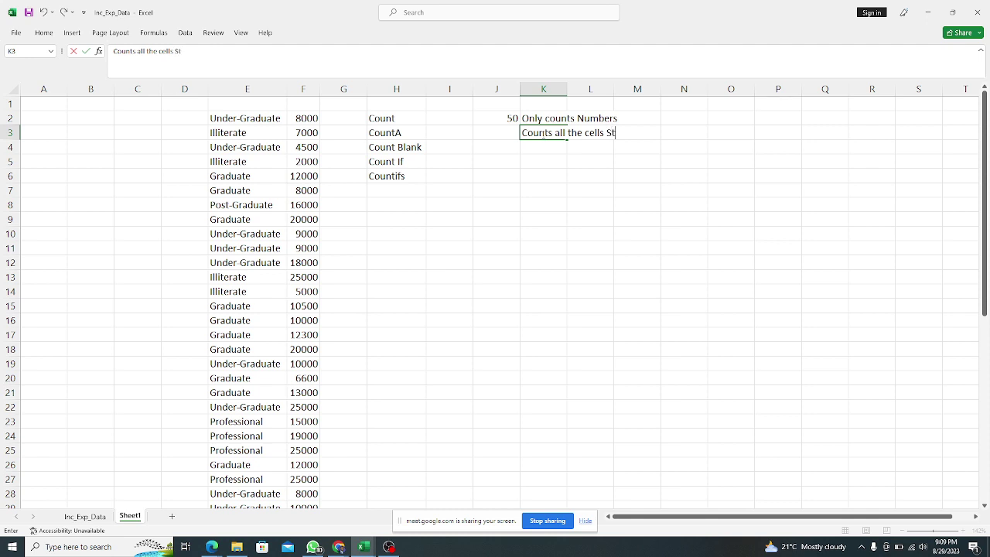
text(No)
key(Return)
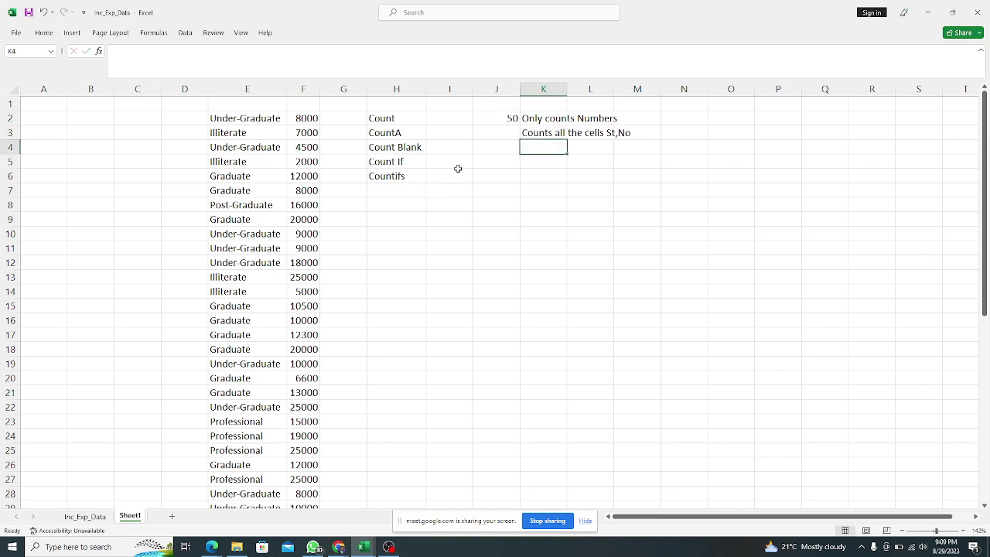
Step: Enter =COUNTA(F2:F51) in J3, returning 50
click(492, 135)
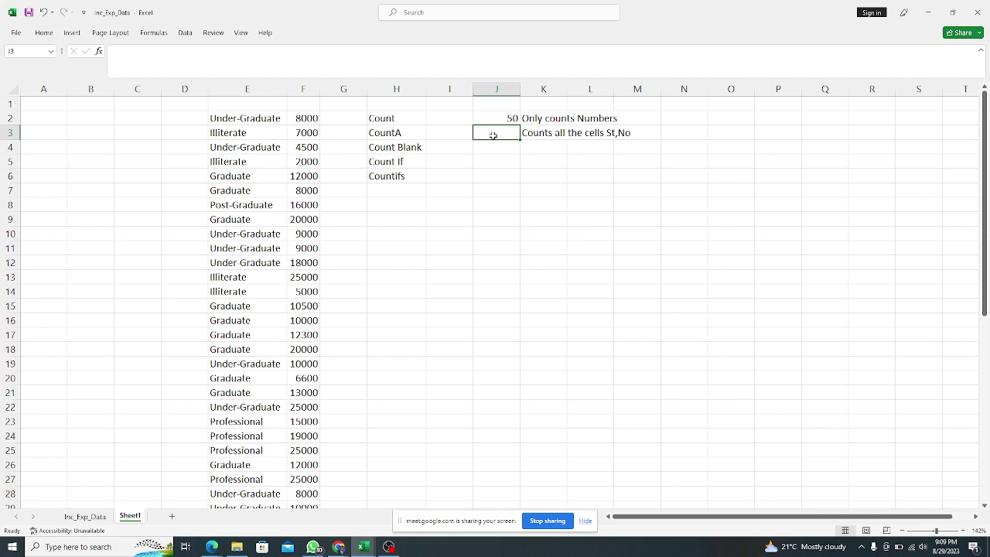
text(=)
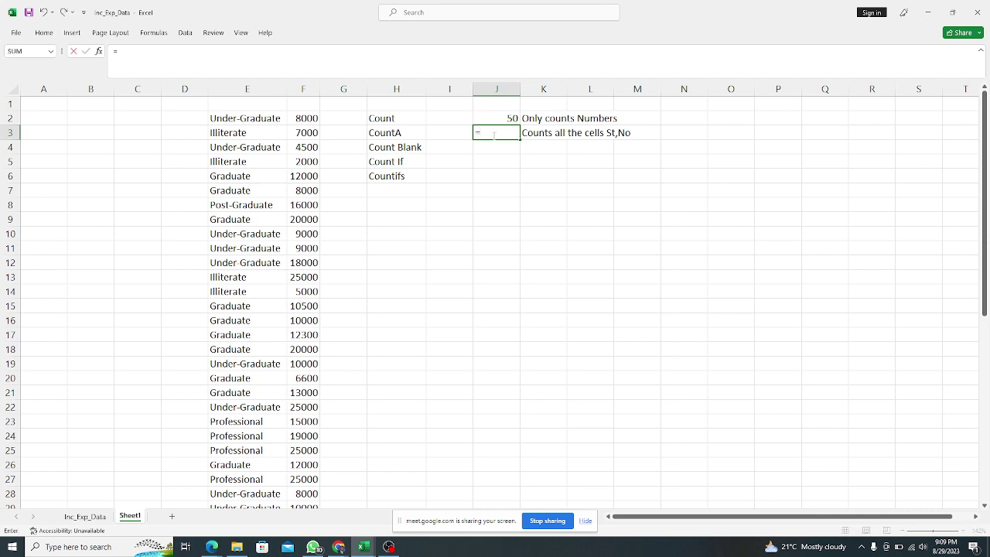
text(cou)
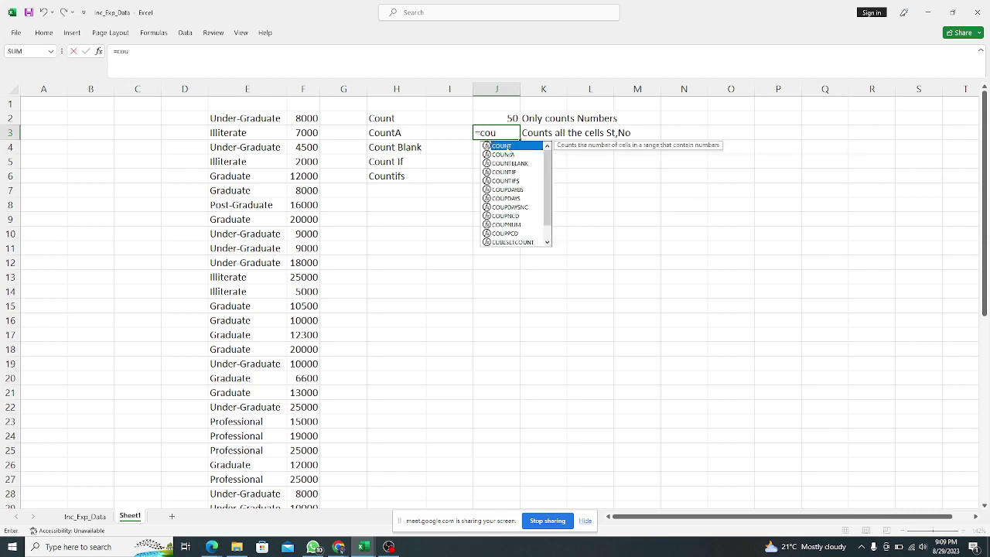
double_click(506, 154)
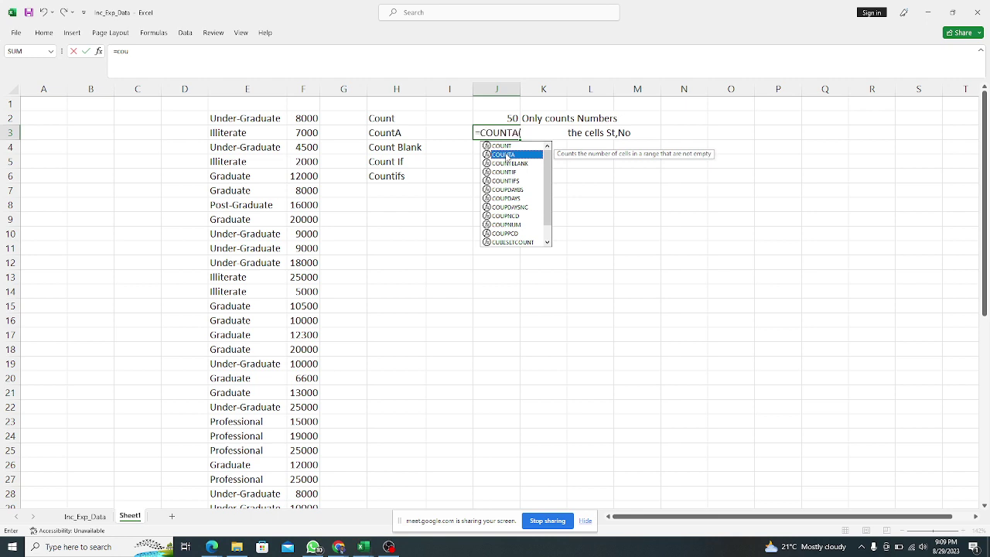
click(308, 118)
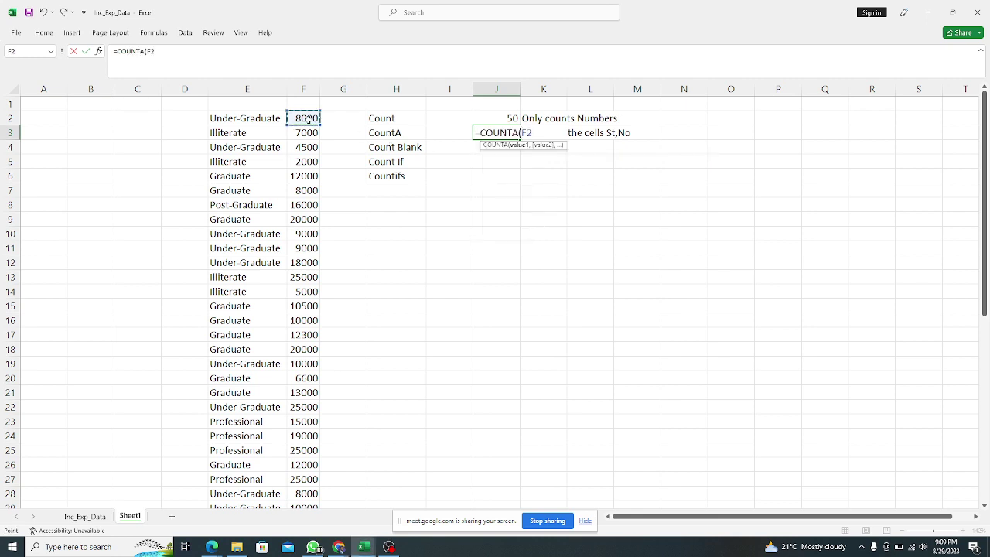
key(ctrl+shift+Down)
key(Return)
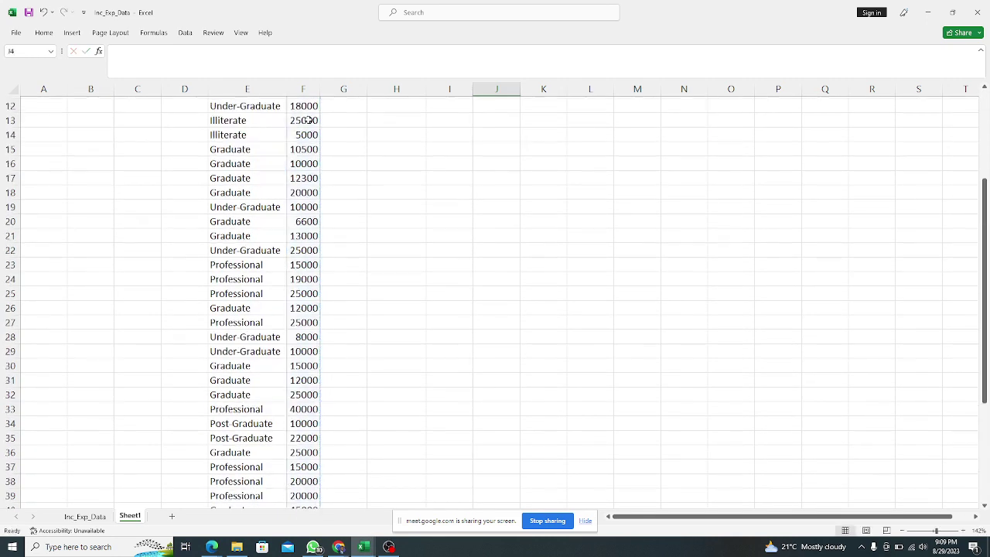
scroll(477, 332, up, 4)
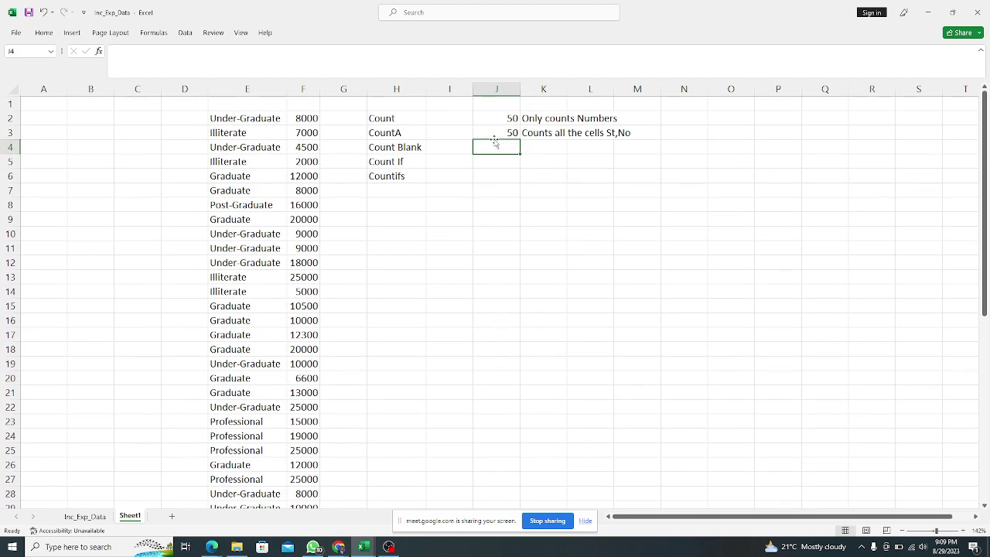
click(495, 133)
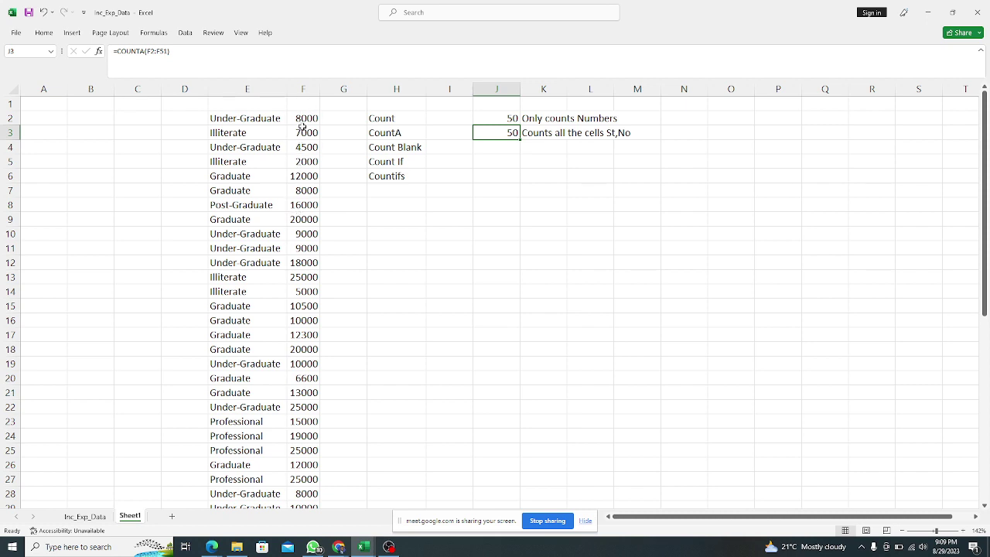
drag(302, 124, 287, 469)
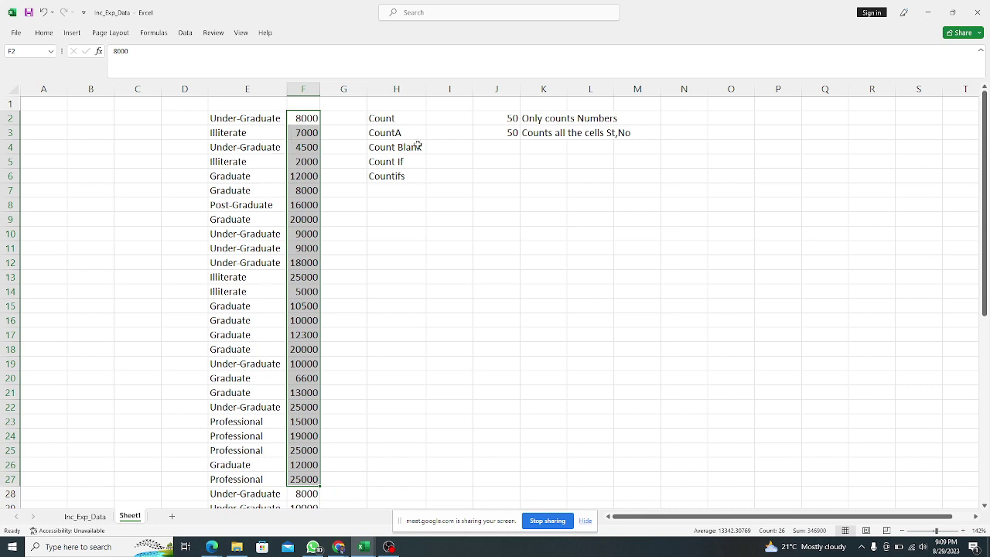
click(511, 133)
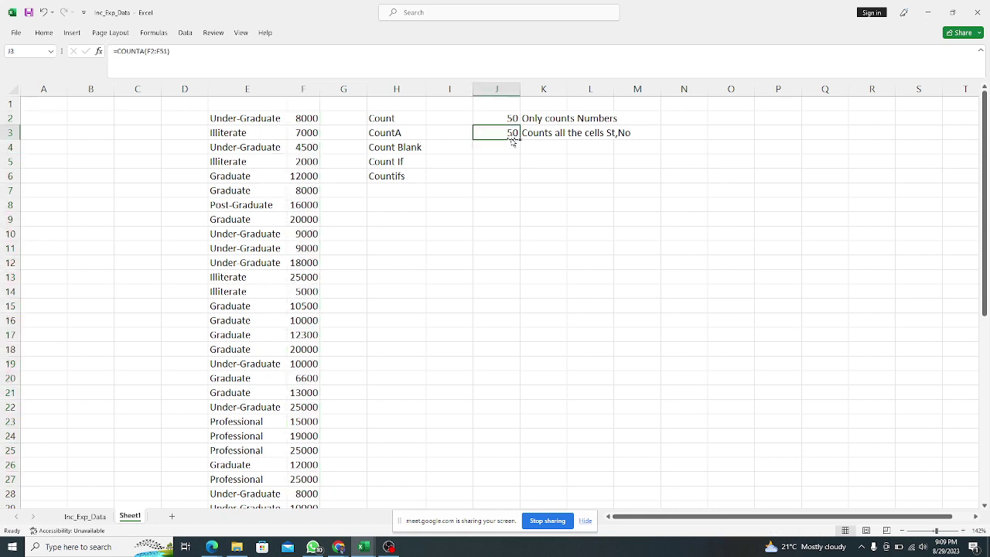
click(244, 133)
right_click(243, 136)
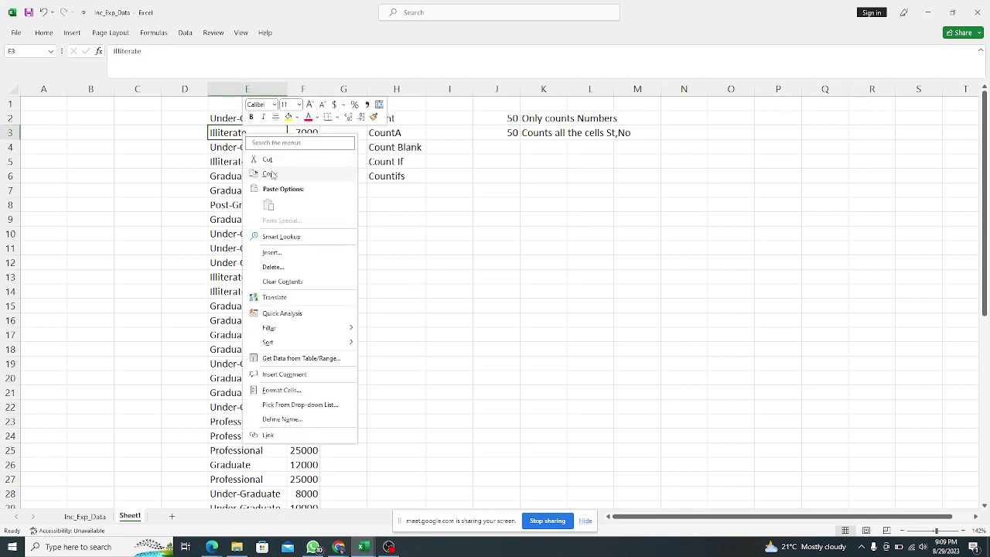
click(270, 174)
click(306, 133)
right_click(306, 133)
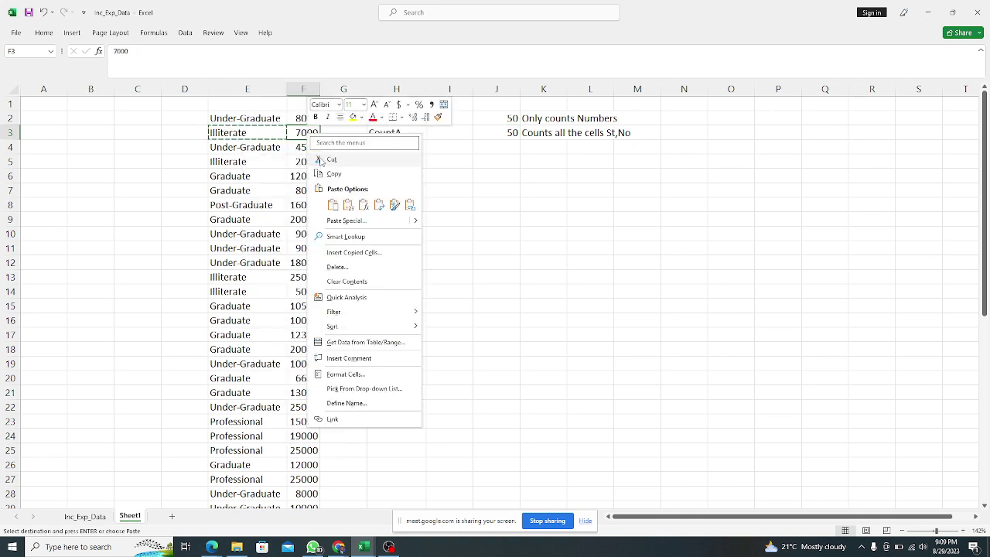
click(347, 204)
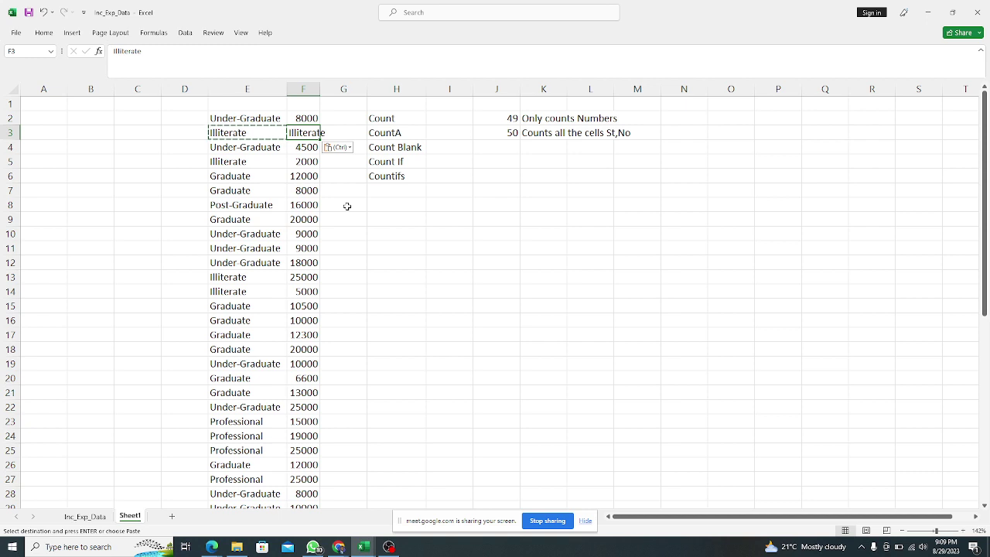
click(511, 119)
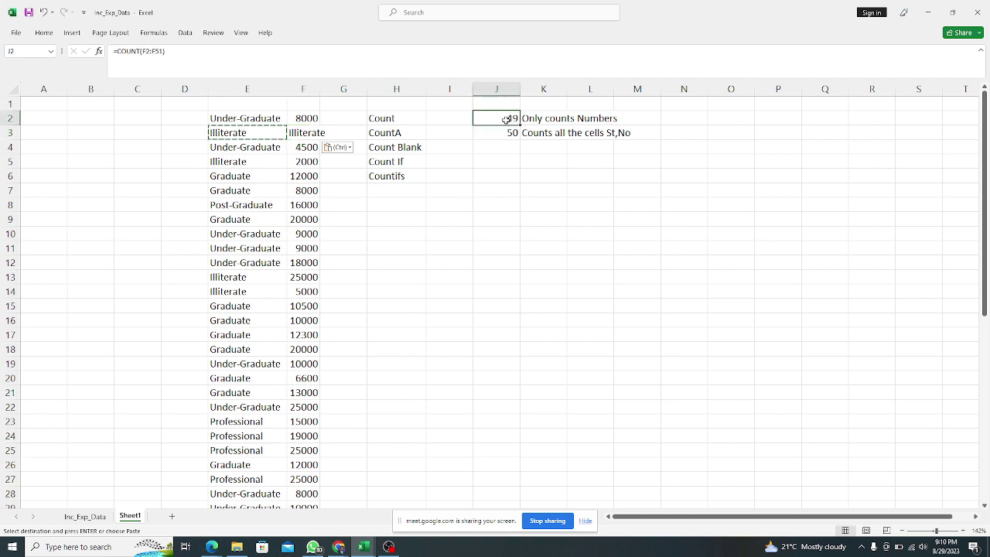
click(302, 136)
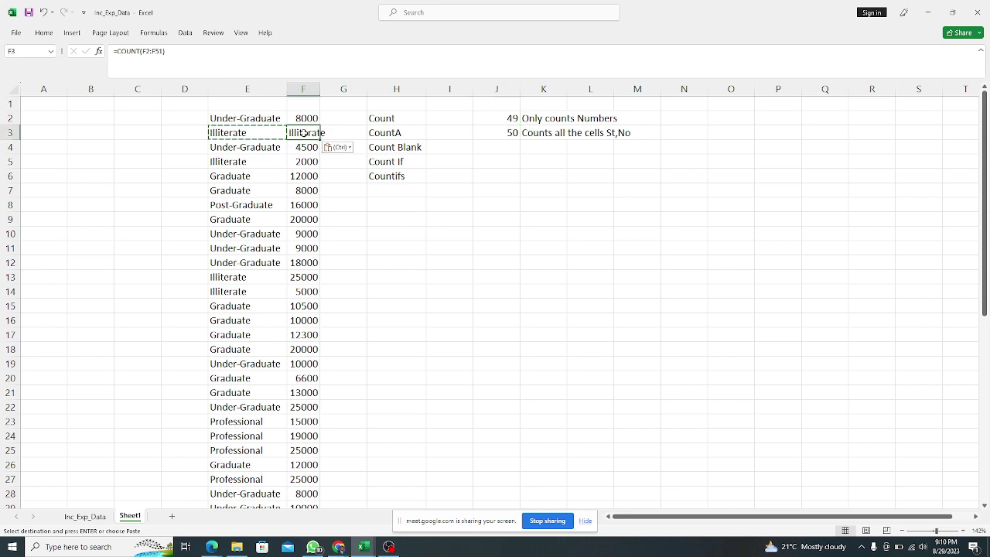
click(502, 122)
click(318, 133)
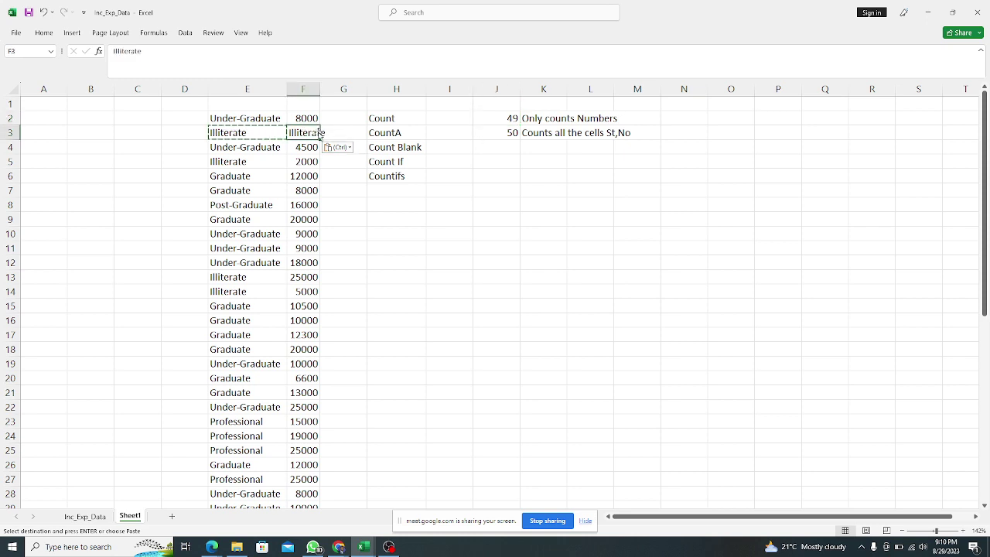
click(513, 134)
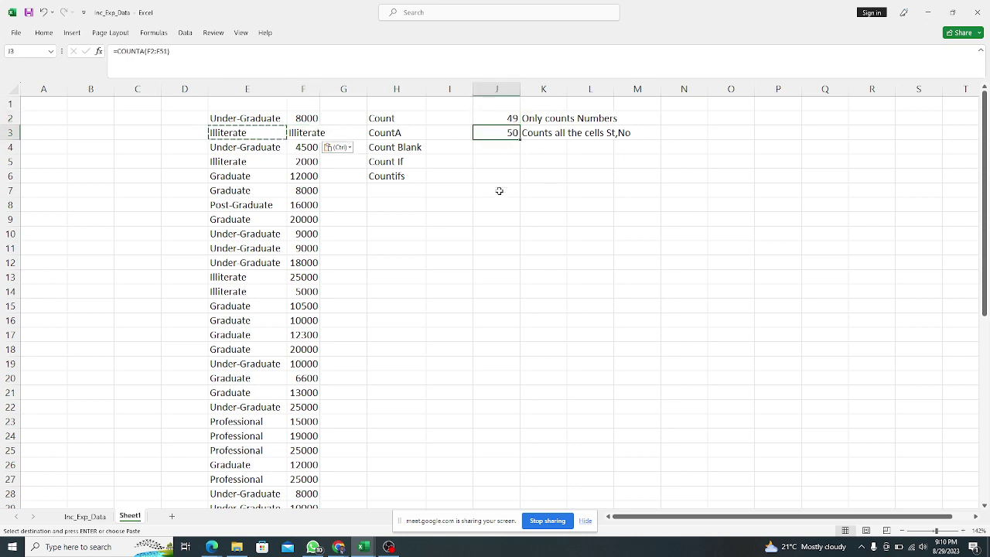
click(505, 117)
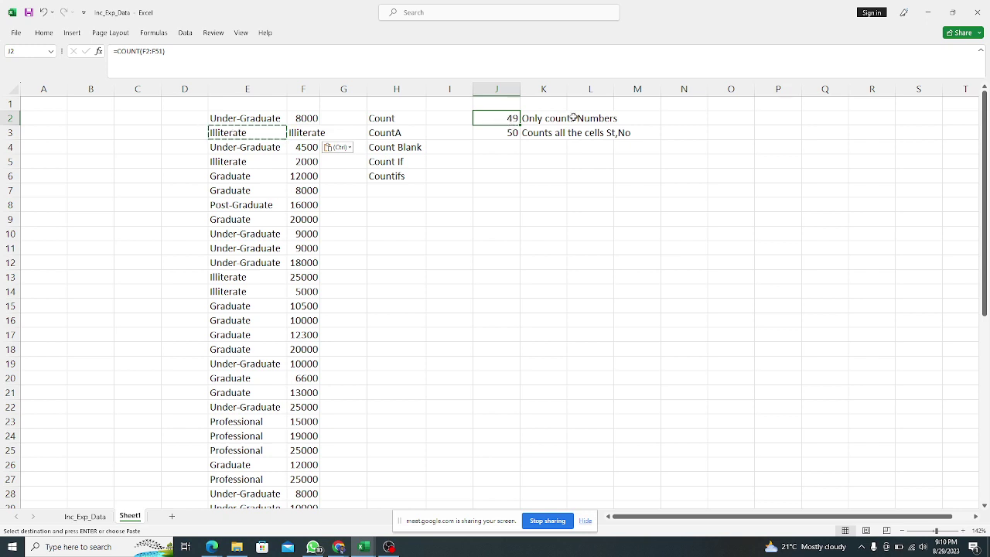
click(306, 133)
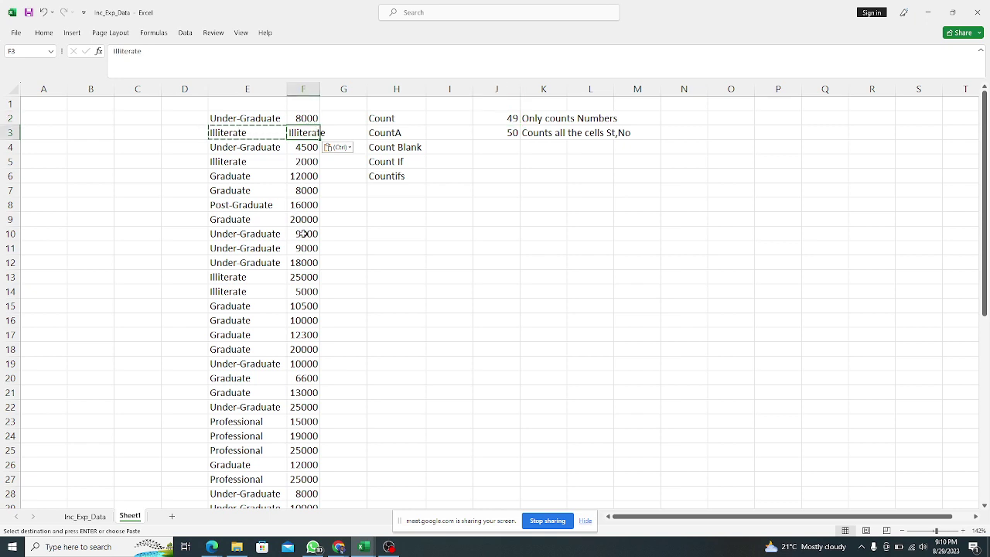
click(512, 119)
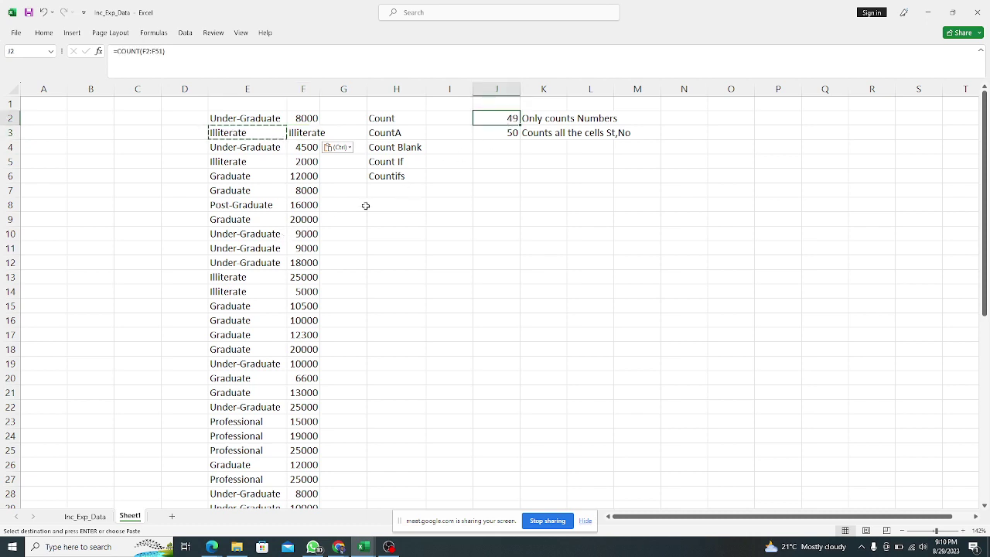
click(293, 222)
right_click(300, 223)
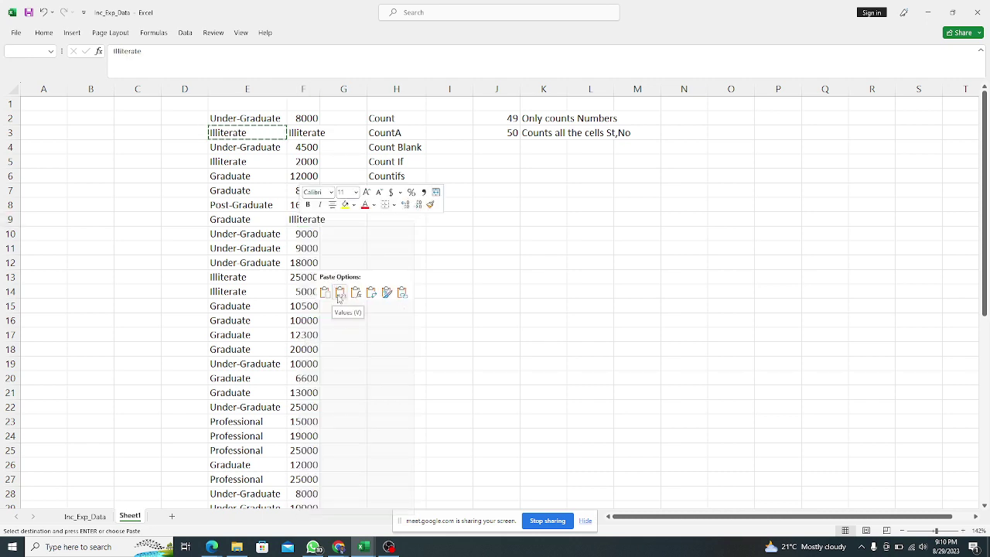
click(339, 297)
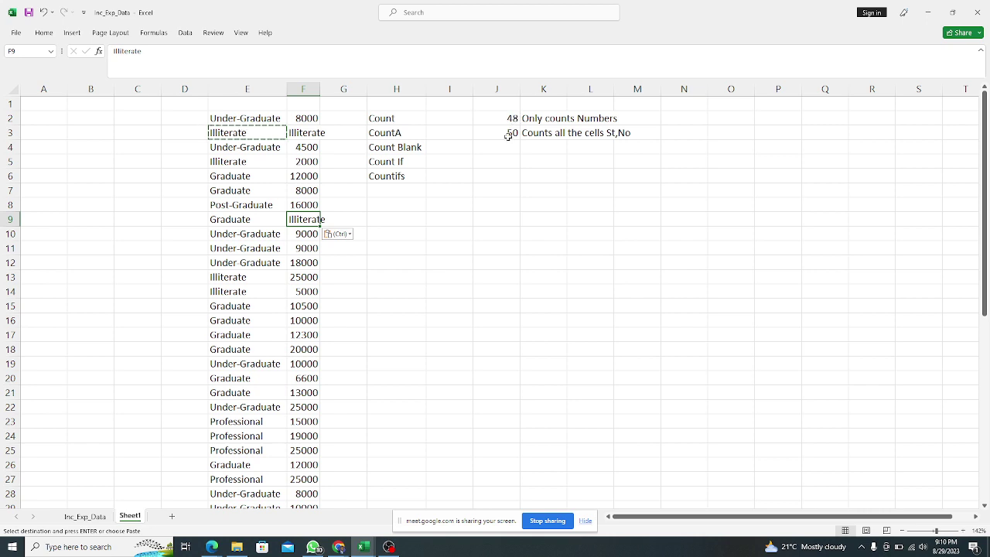
click(508, 134)
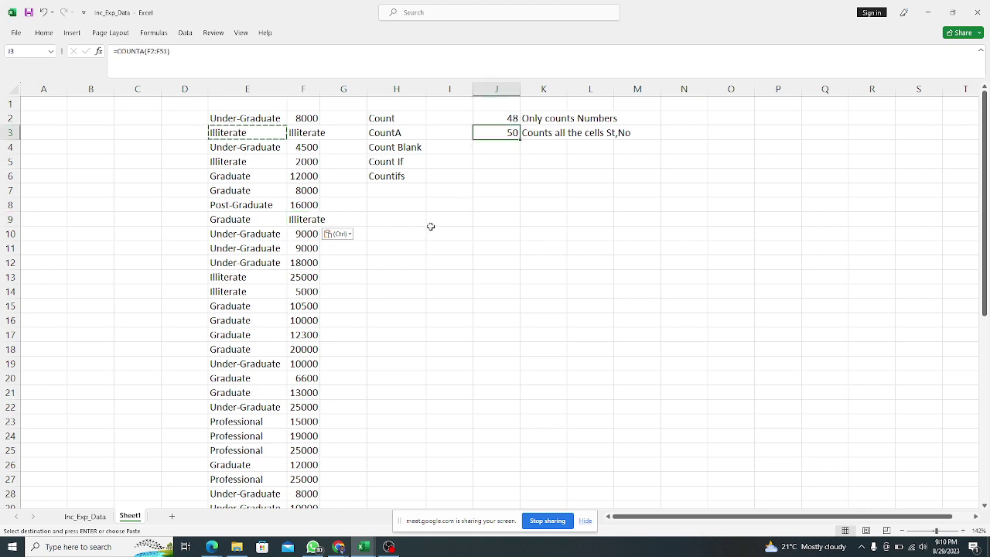
click(313, 120)
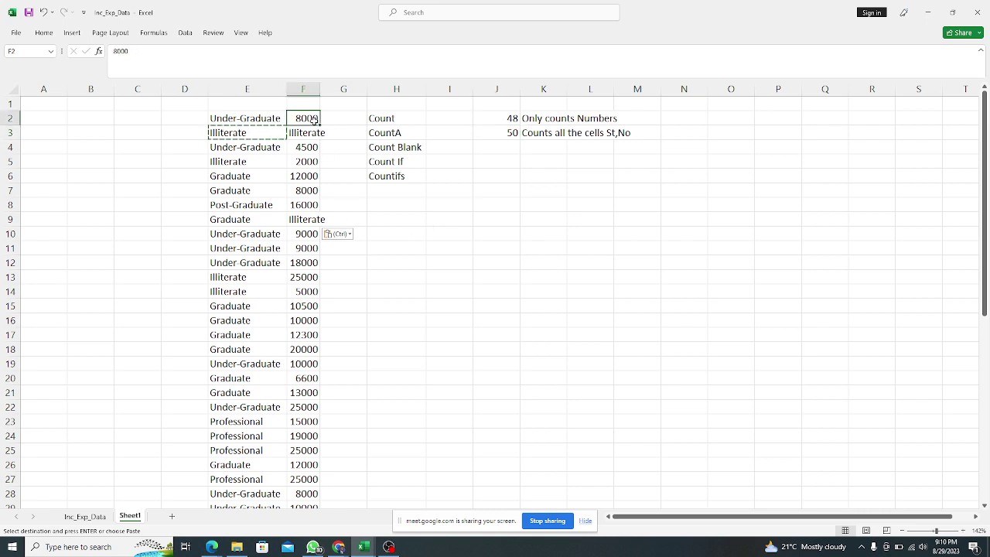
click(312, 219)
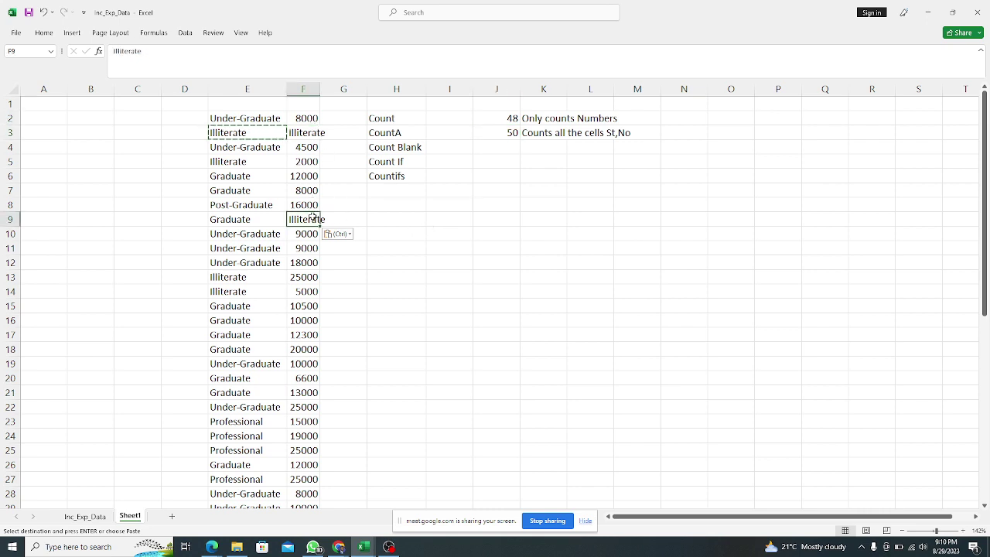
click(43, 14)
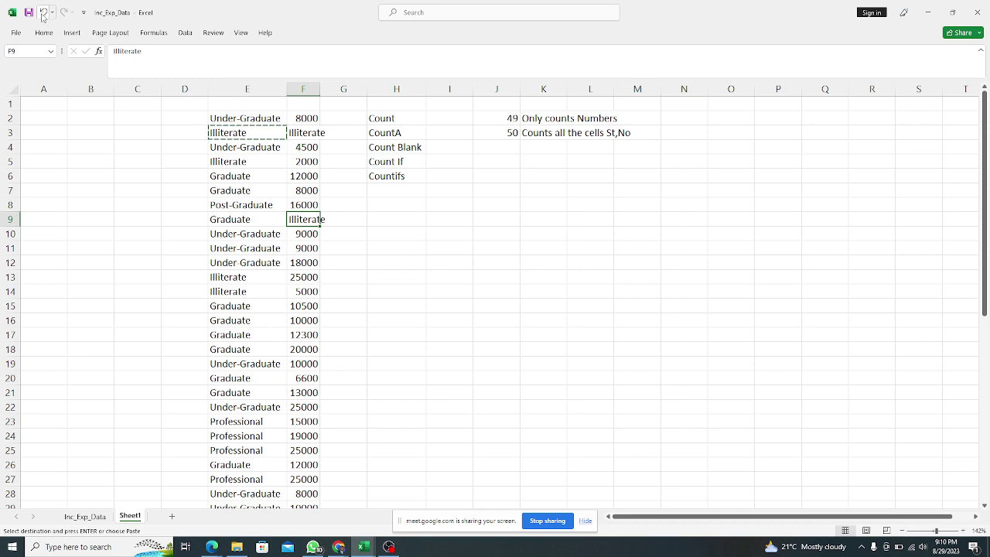
click(43, 13)
click(303, 195)
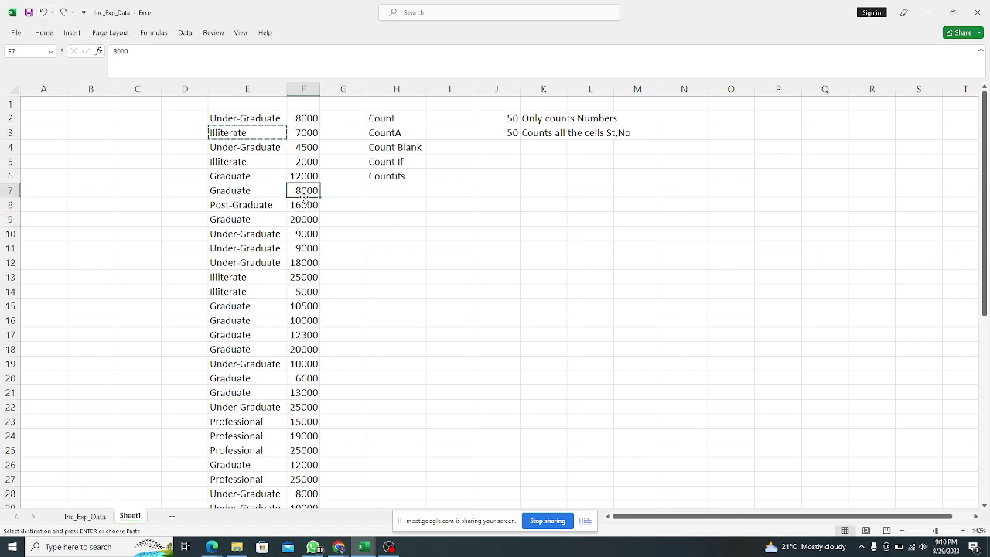
click(500, 149)
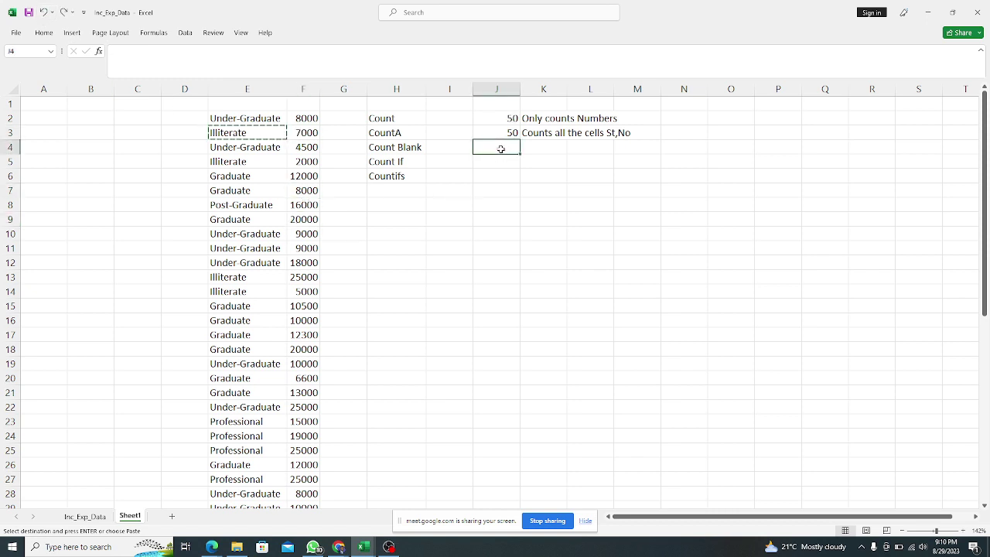
Step: Enter =COUNTBLANK(F2:F51) in J4, returning 0, and recheck the formula
text(=c)
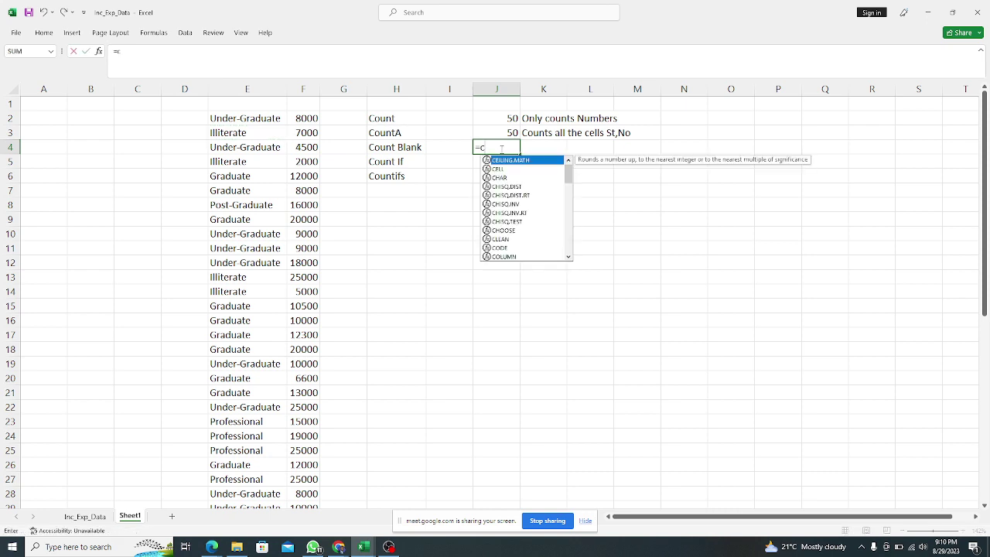
text(ou)
double_click(520, 177)
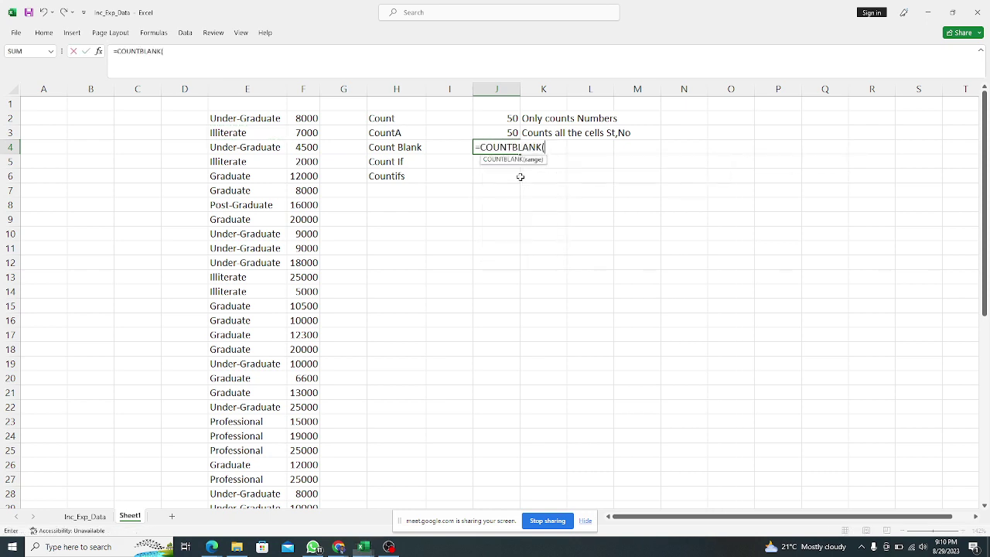
click(317, 119)
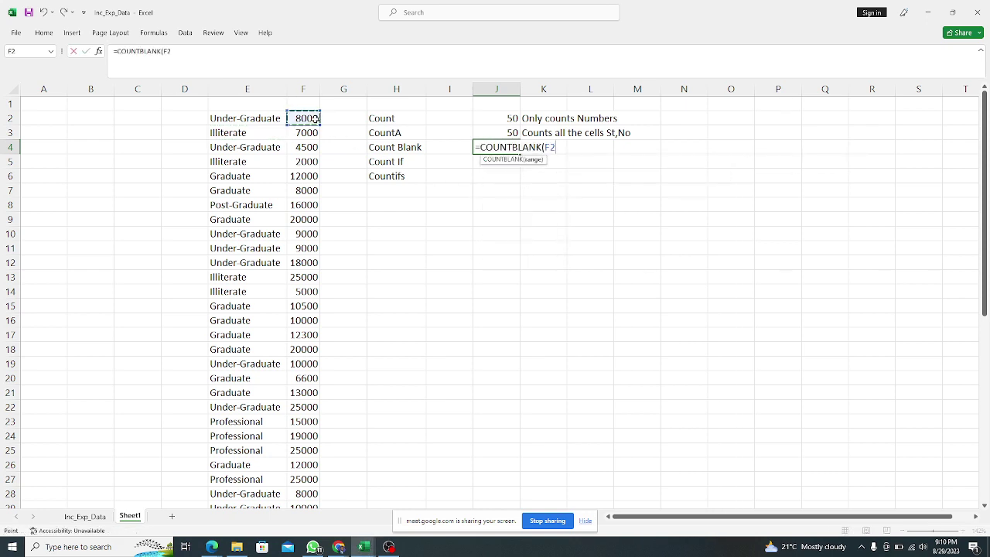
key(ctrl+shift+Down)
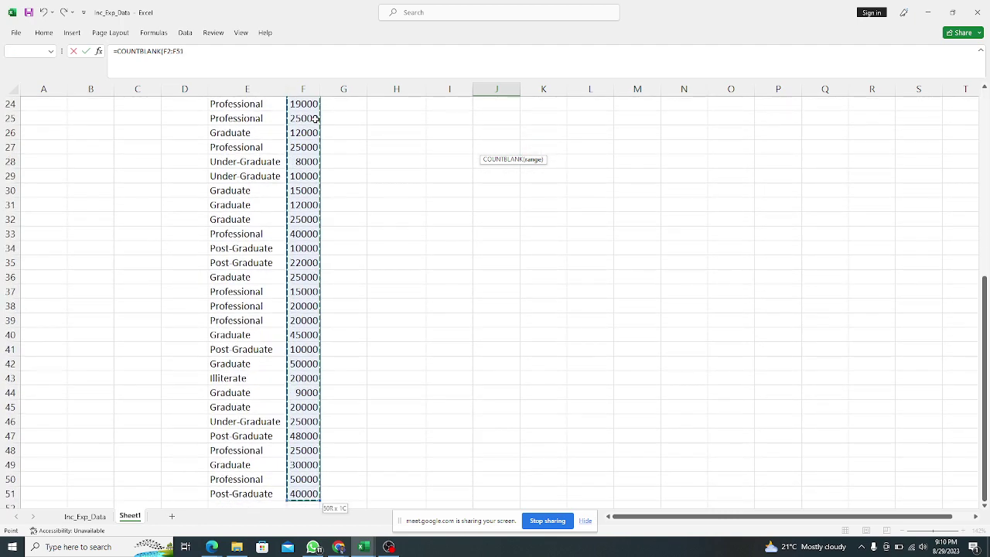
key(Return)
scroll(450, 236, up, 2)
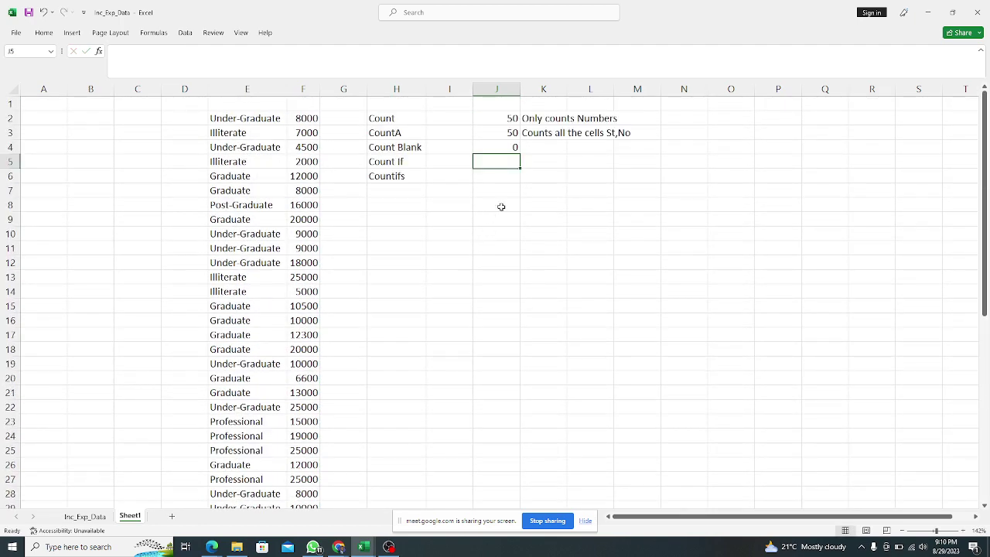
click(502, 147)
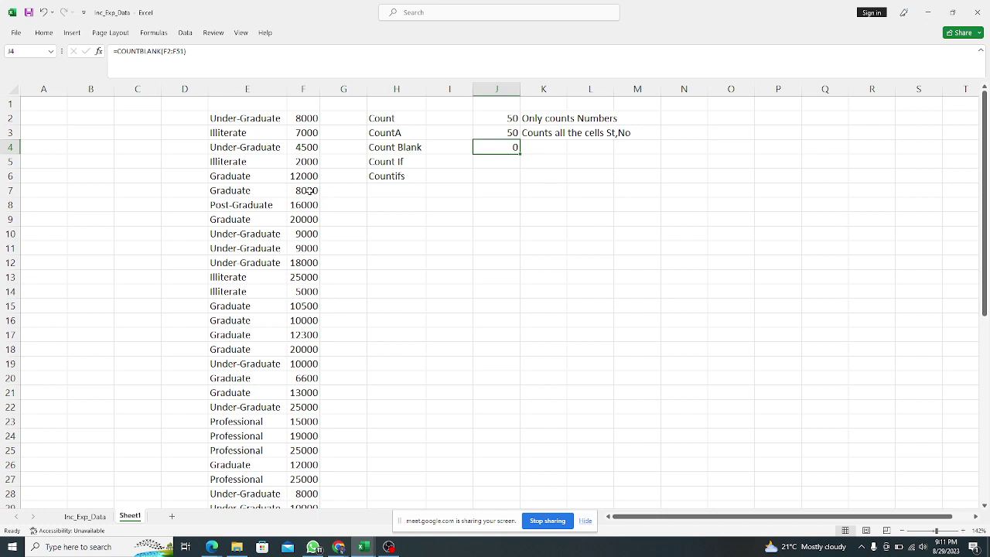
double_click(508, 149)
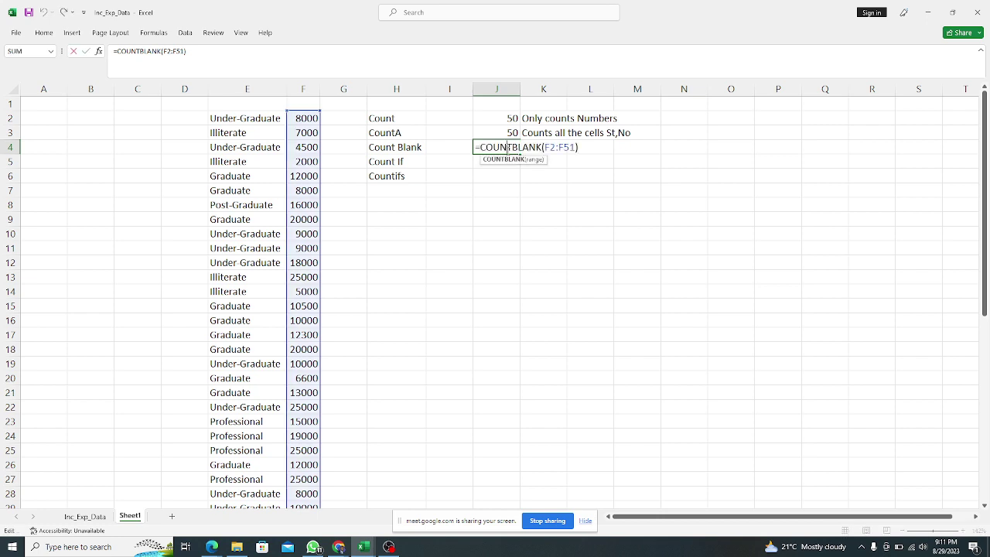
key(Return)
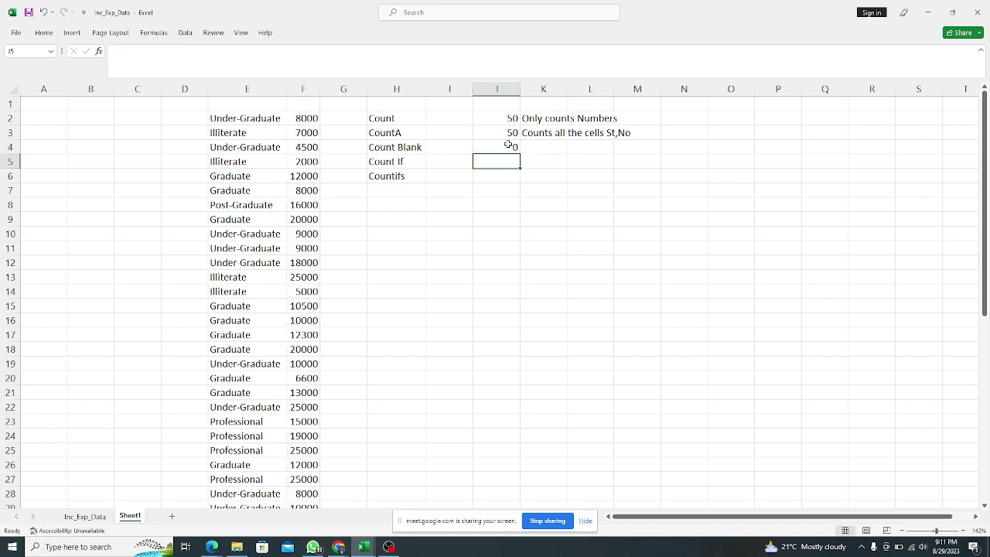
click(509, 145)
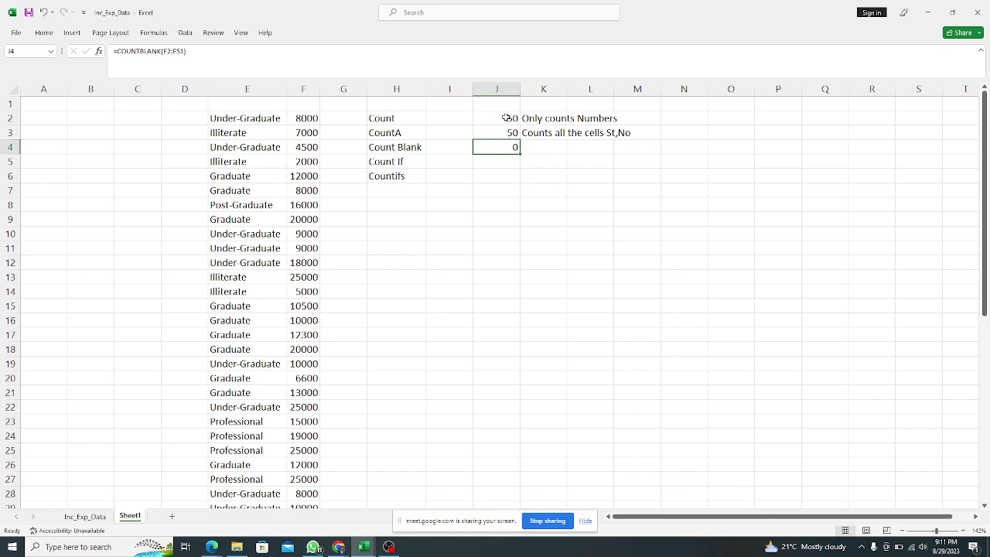
click(506, 118)
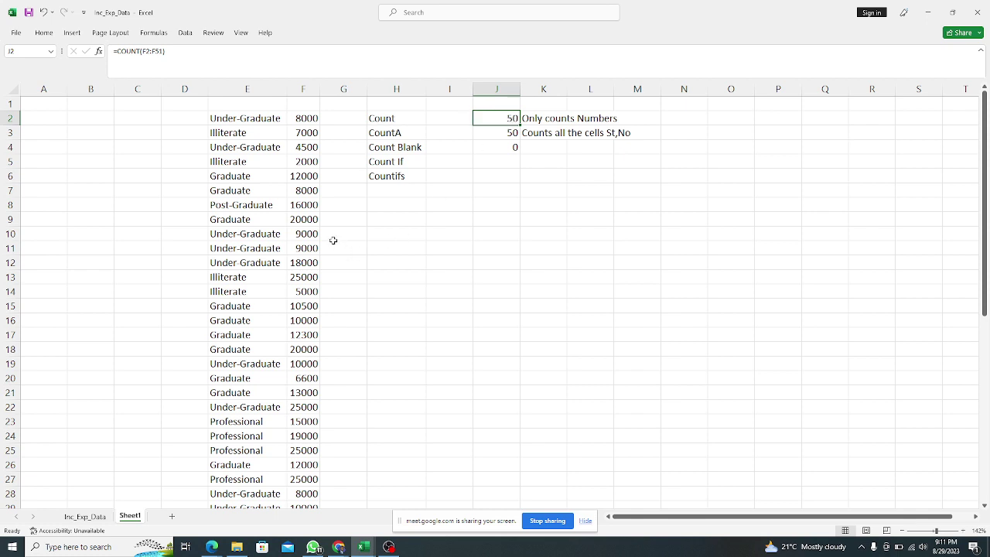
Step: Clear the 9000 income in F10 and the 2000 income in F5
click(310, 233)
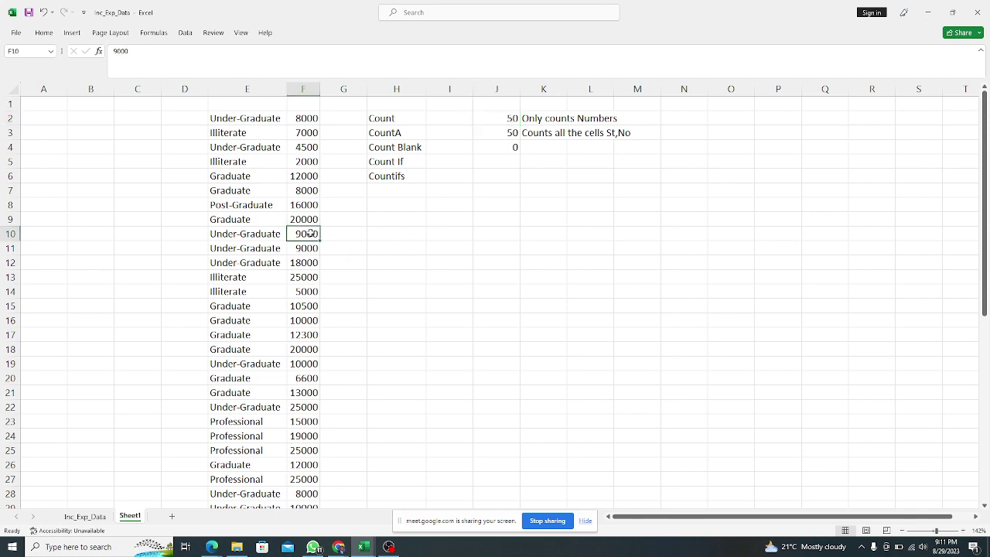
key(Delete)
click(379, 245)
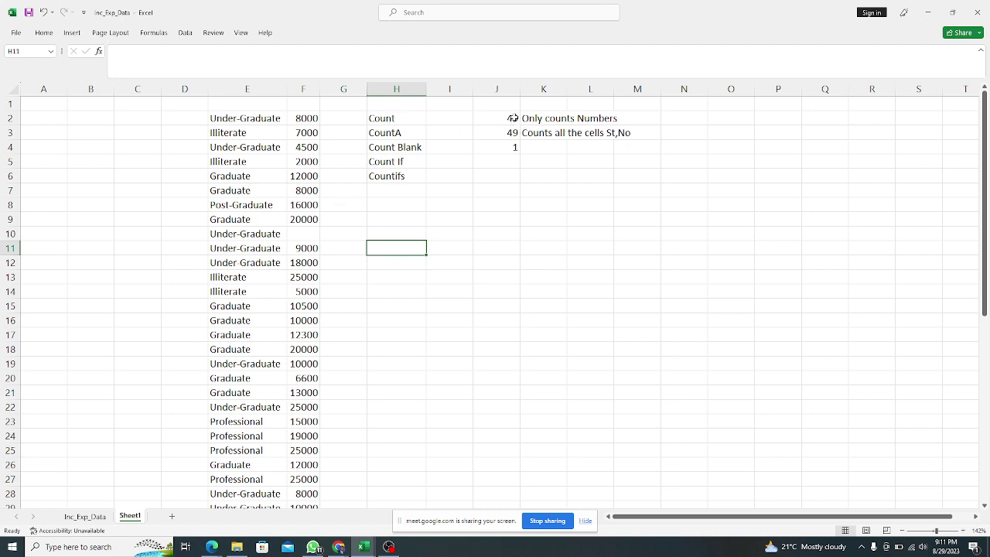
click(313, 232)
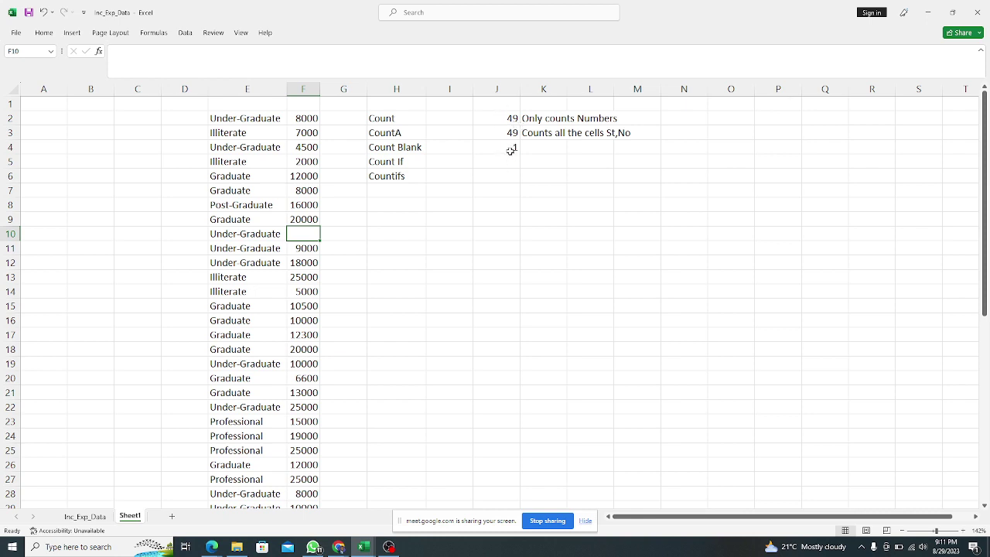
click(307, 161)
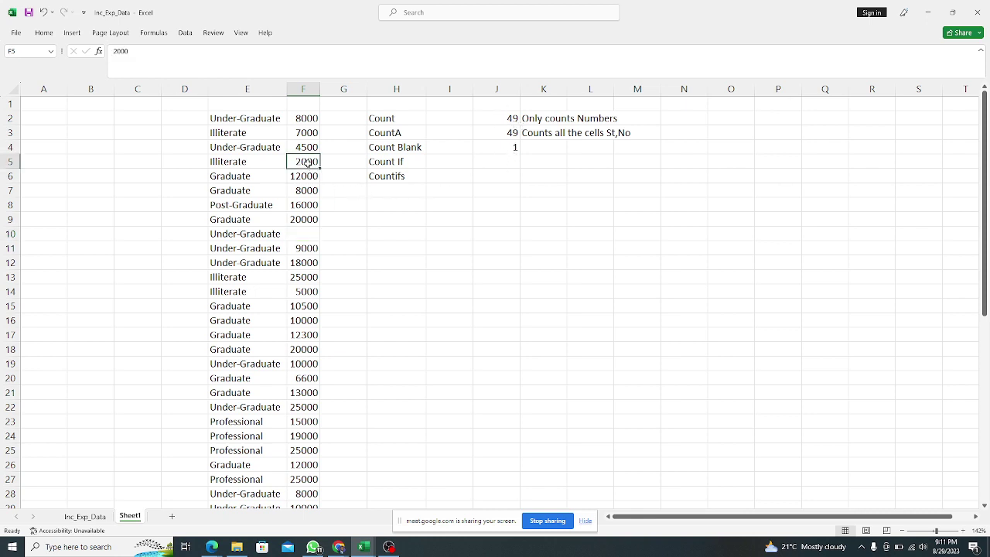
key(BackSpace)
click(427, 218)
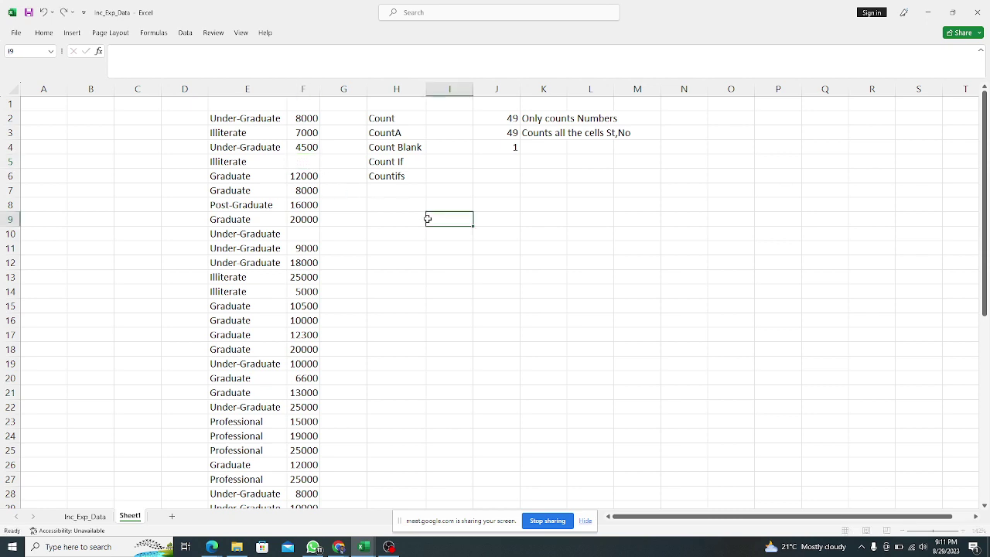
Step: Check the updated results: COUNT and COUNTA 48, COUNTBLANK 2
click(512, 147)
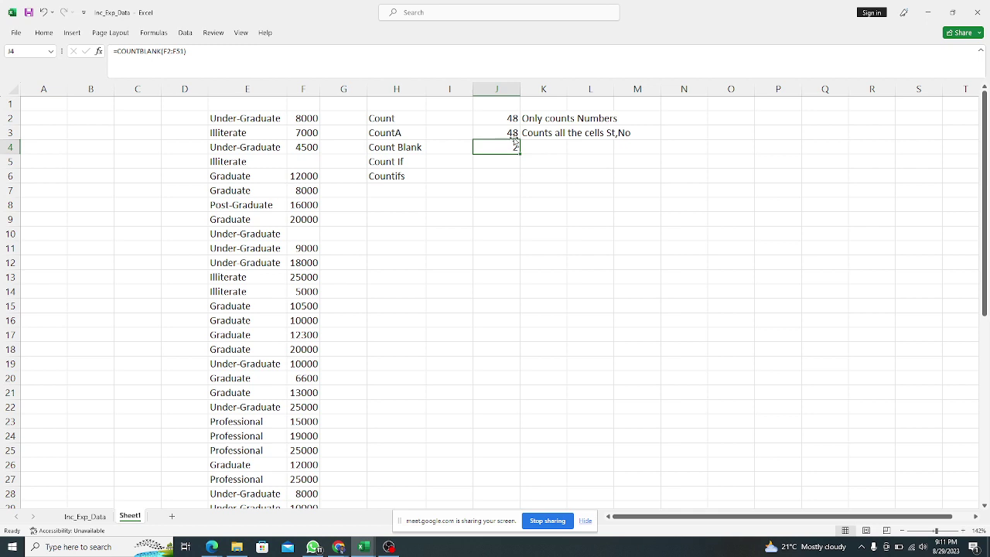
click(512, 119)
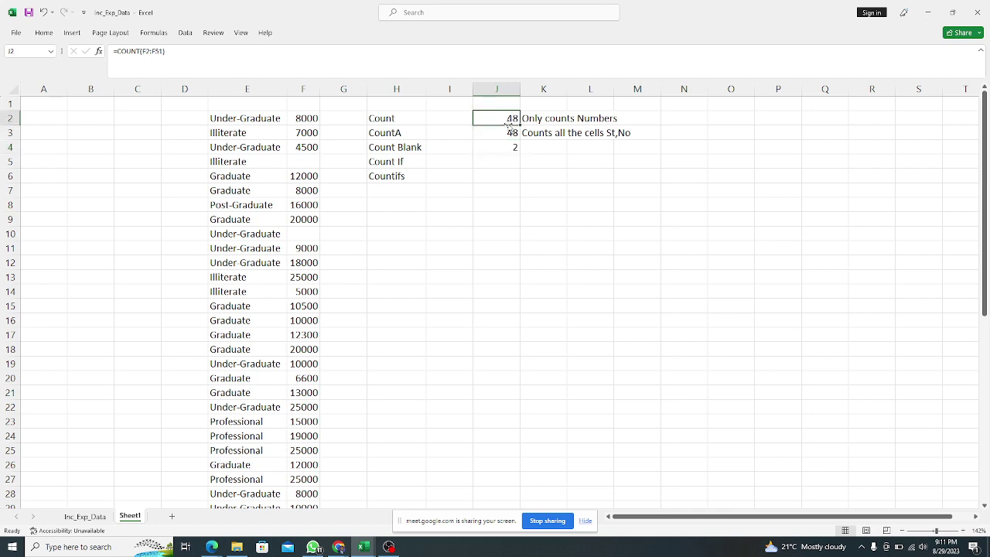
click(511, 131)
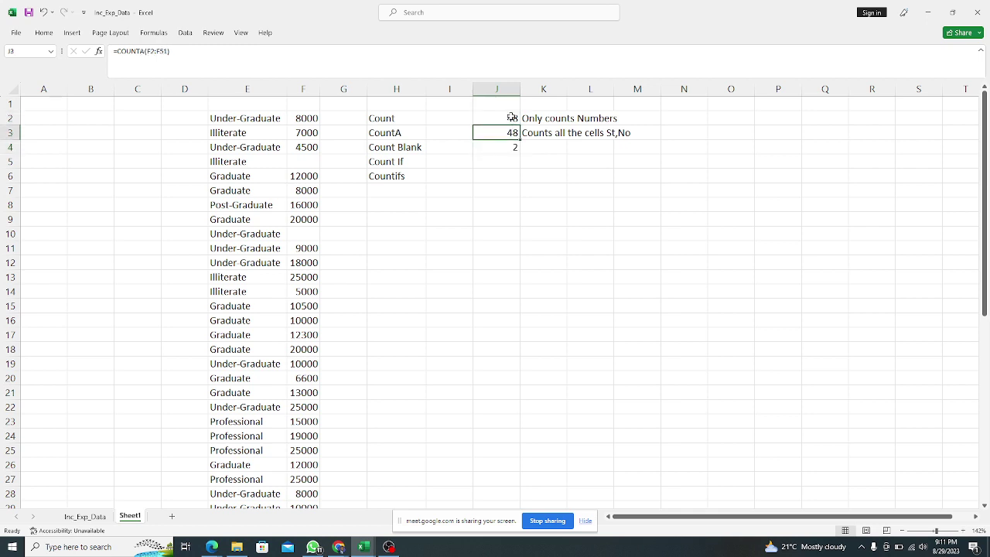
click(512, 117)
click(506, 133)
drag(504, 120, 509, 145)
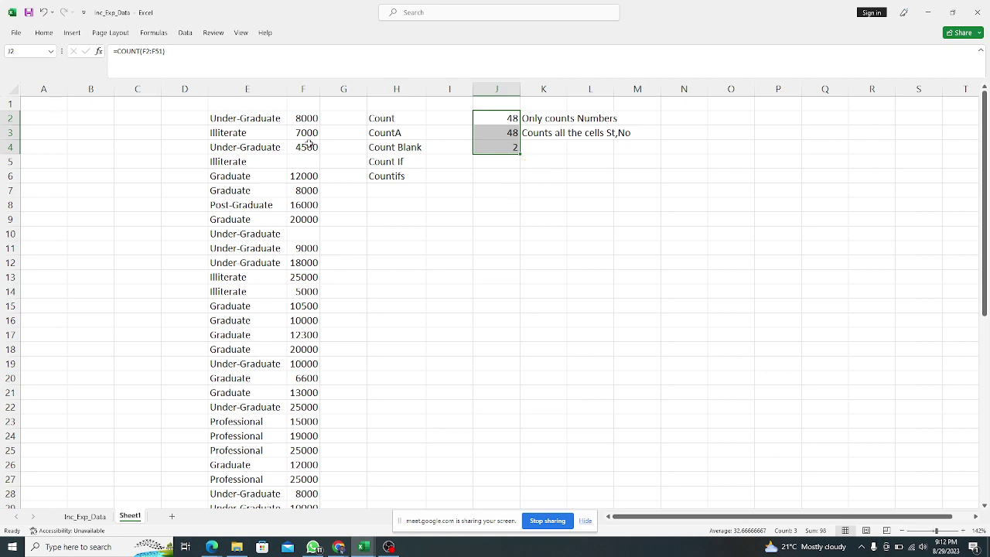
Step: Undo both deletions, restoring 2000 in F5 and 9000 in F10
click(42, 13)
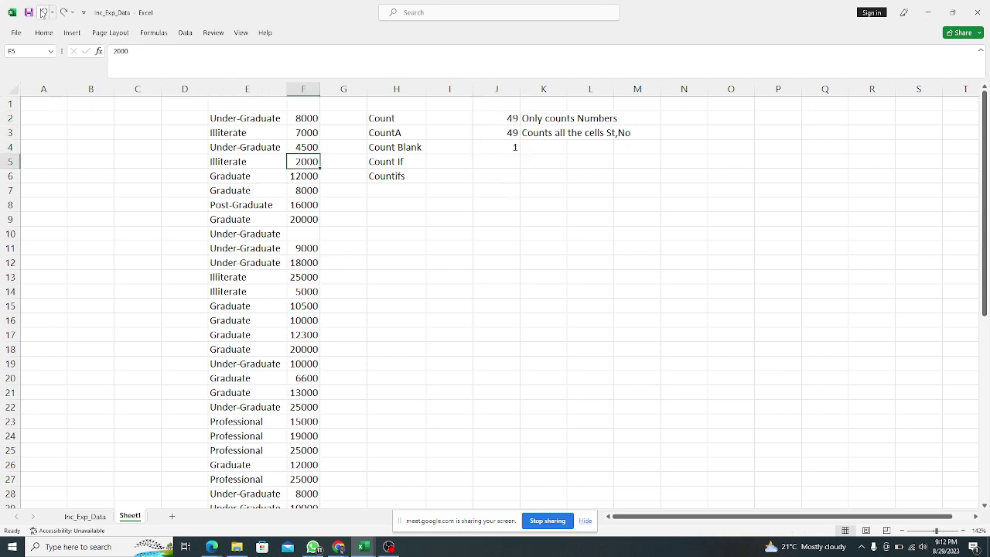
click(43, 13)
click(483, 171)
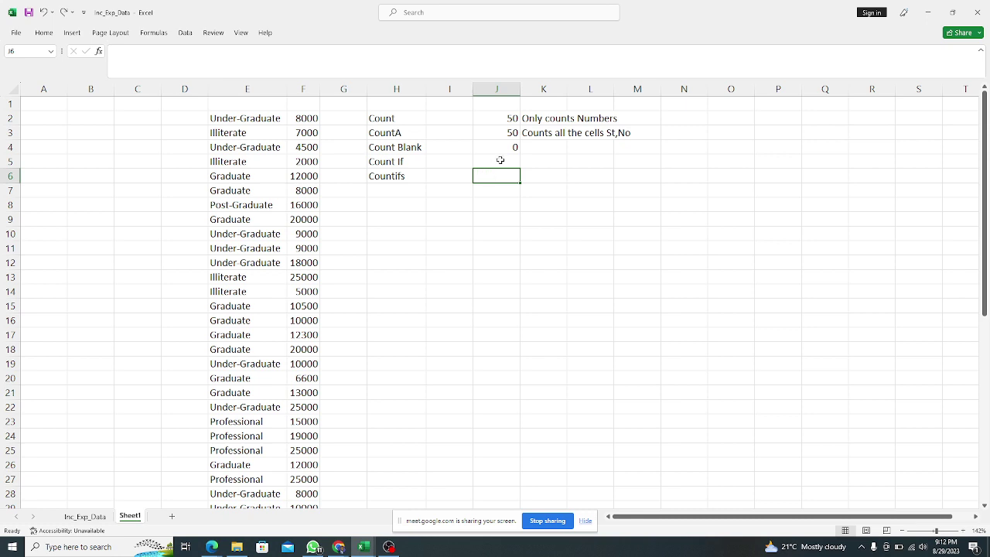
click(500, 160)
Step: Select the Count If row, then the Illiterate category with its 2000 income
drag(391, 163, 401, 172)
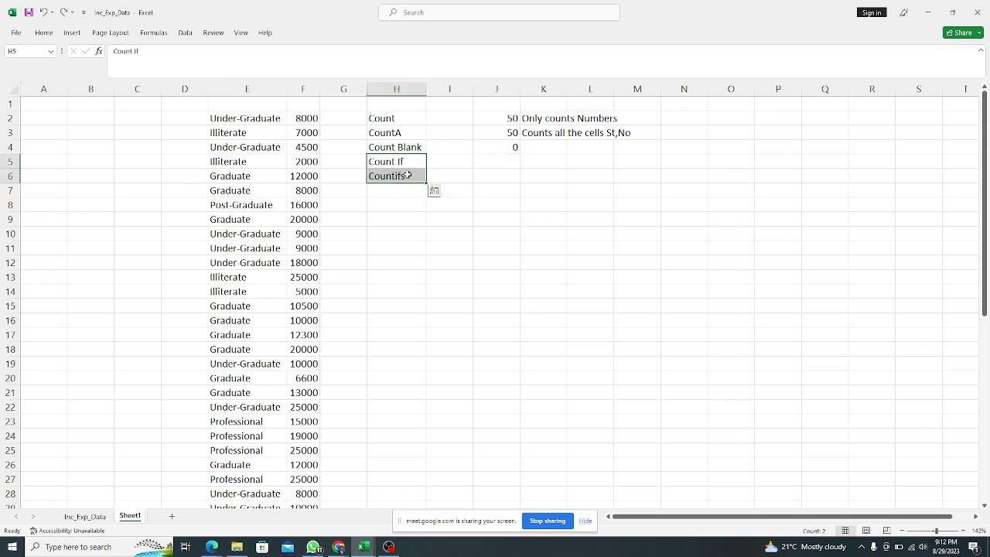
click(401, 165)
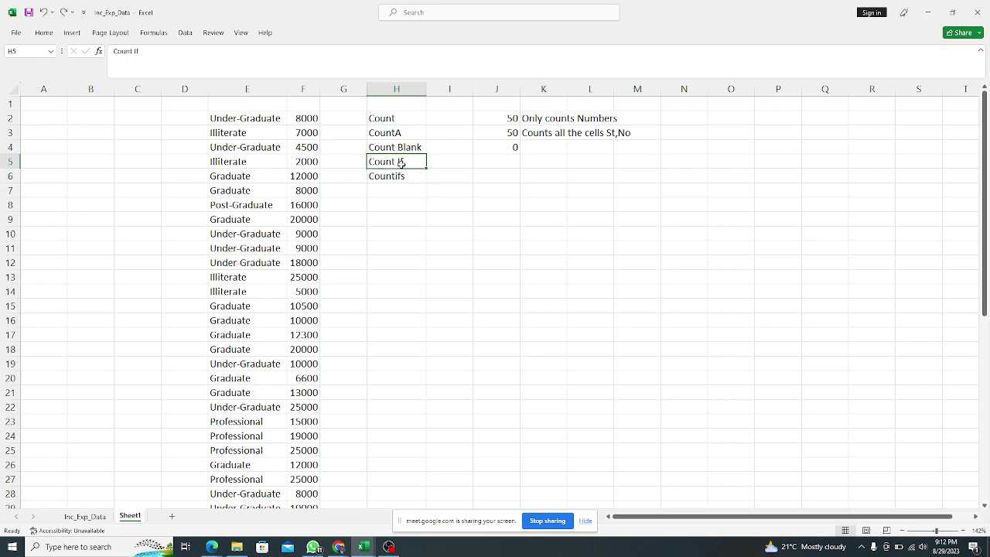
click(455, 161)
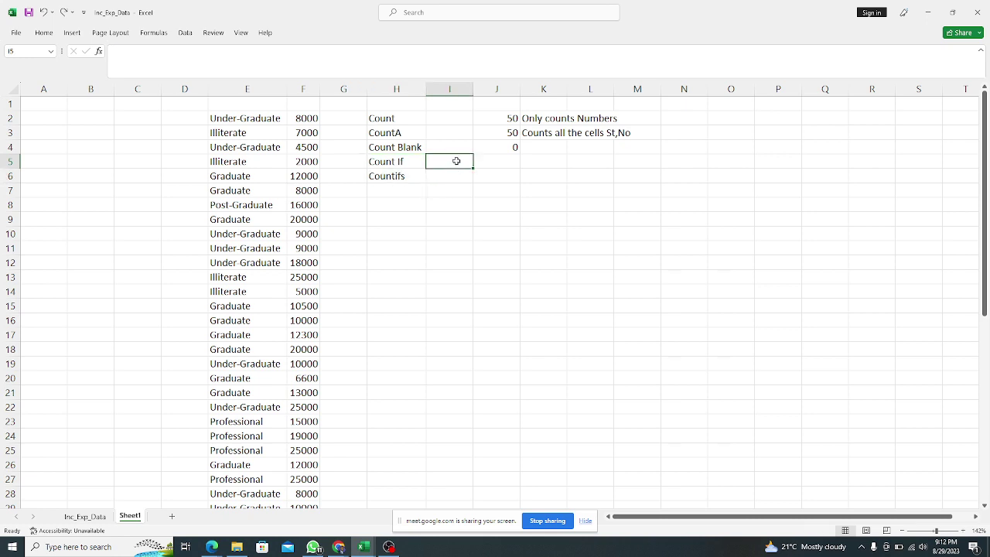
click(497, 161)
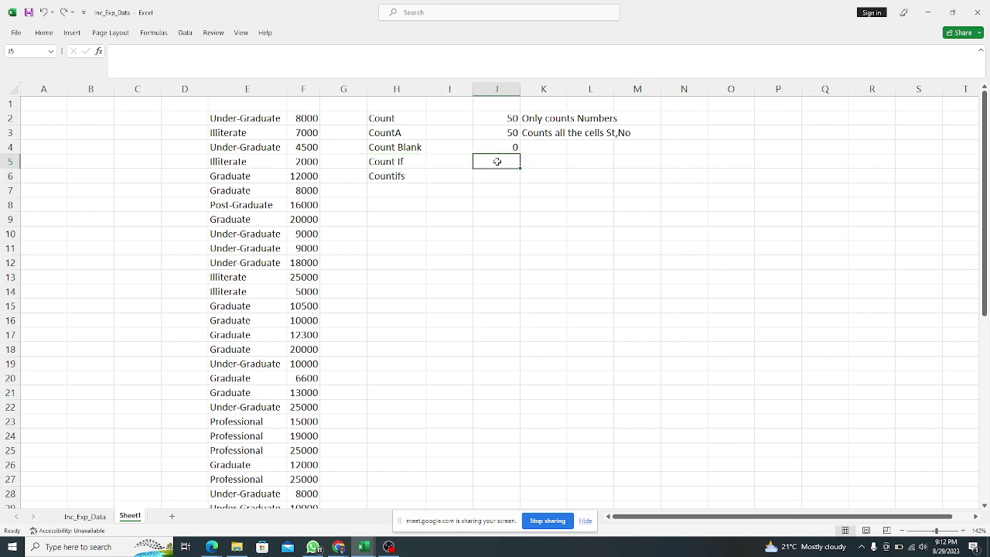
click(390, 162)
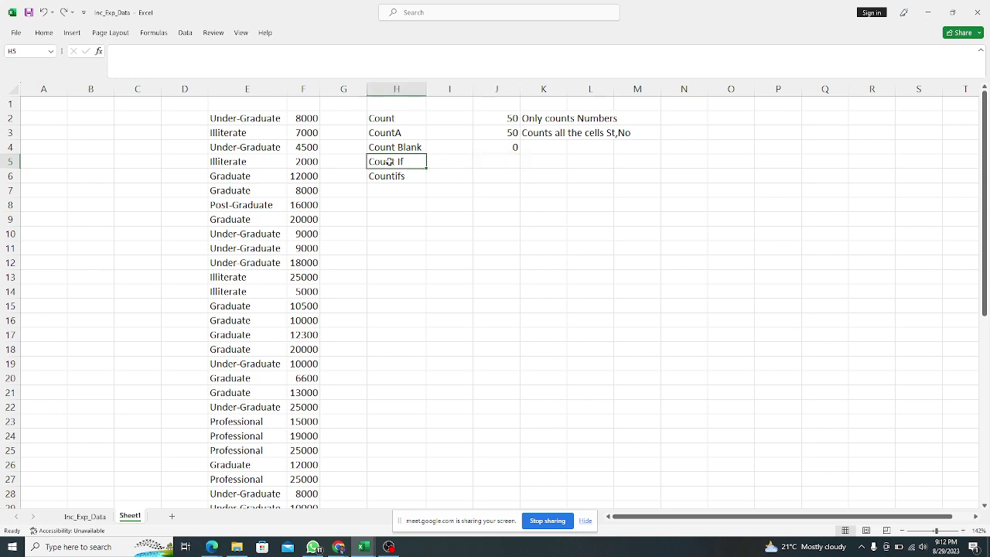
click(440, 161)
mouse_move(390, 164)
mouse_down()
mouse_move(442, 162)
mouse_move(401, 162)
mouse_up()
drag(235, 163, 301, 163)
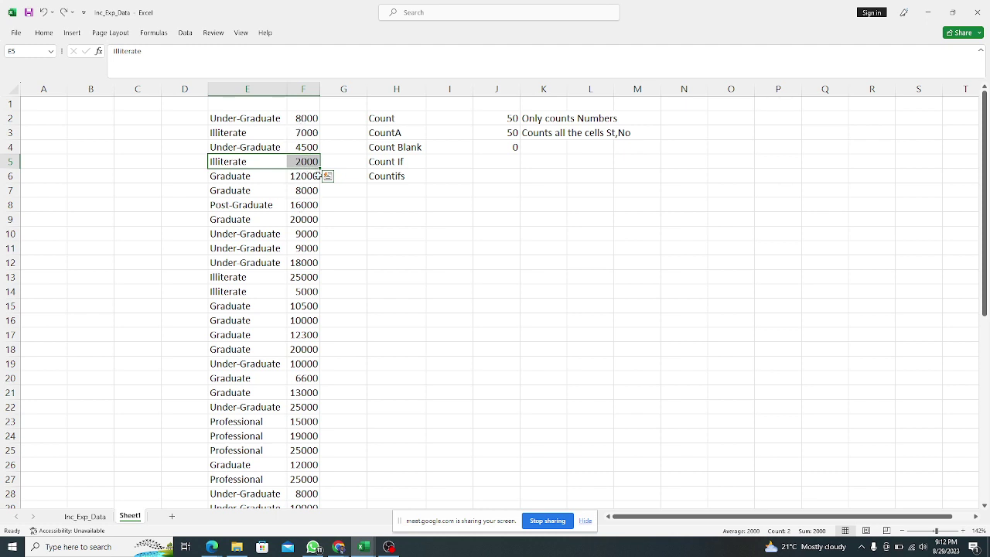
Step: Delete the Count If and Countifs labels from cells H5 and H6
drag(375, 163, 386, 176)
right_click(389, 176)
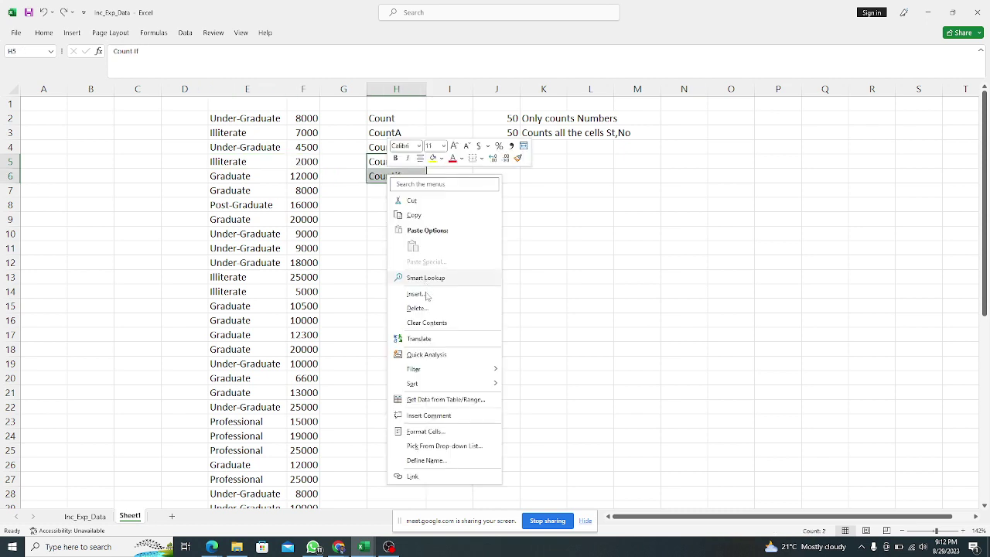
click(540, 253)
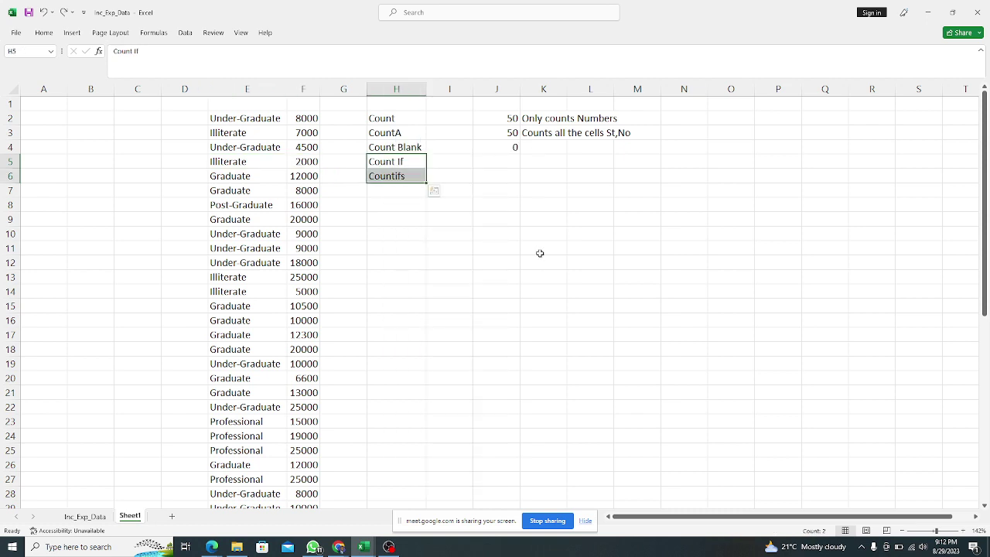
click(499, 201)
click(412, 178)
key(Delete)
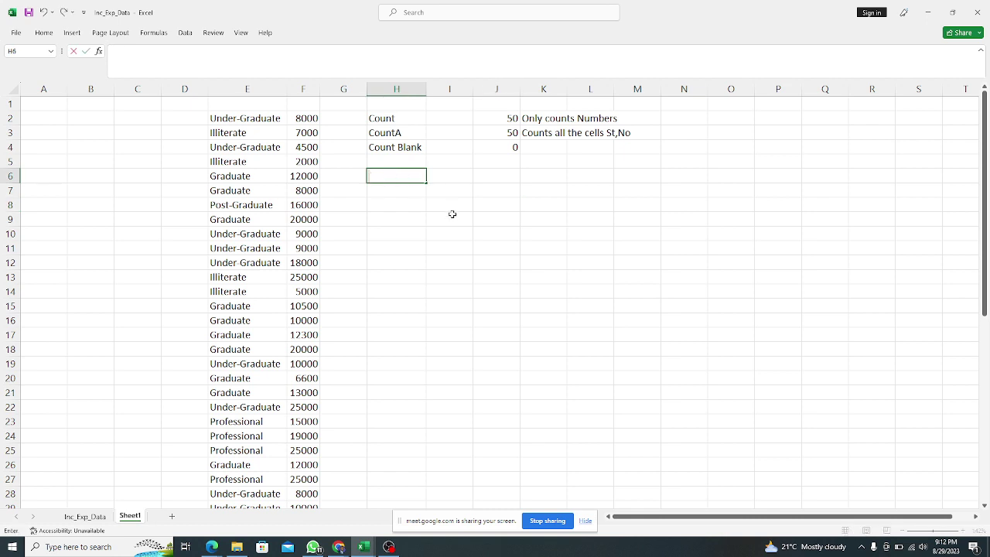
click(451, 216)
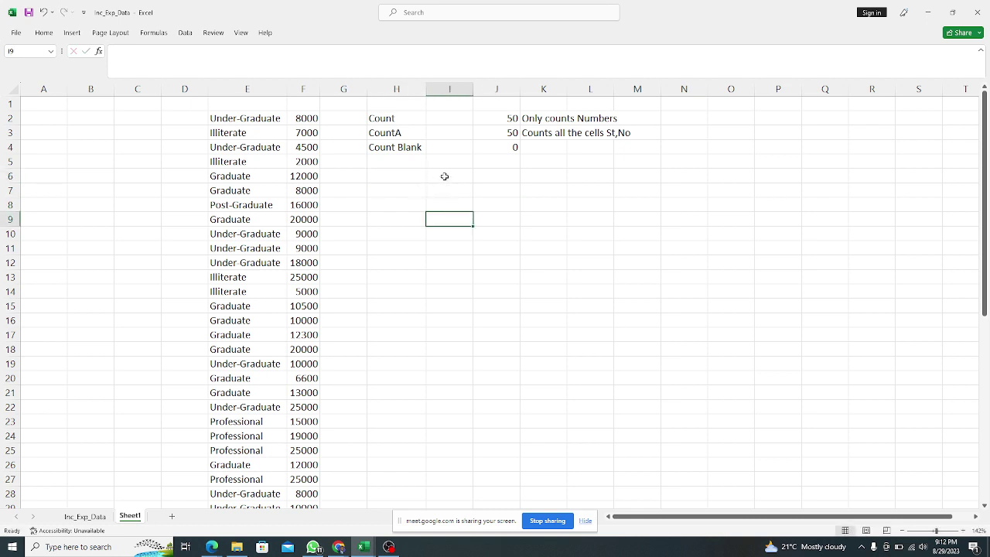
Step: Enter the label Countif in cell I6
click(444, 176)
text(Countif)
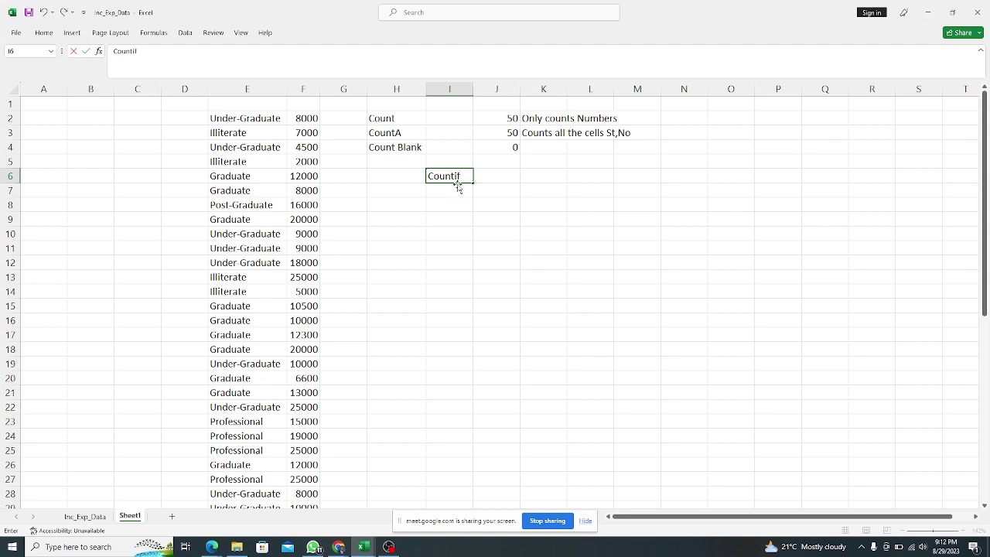
click(502, 190)
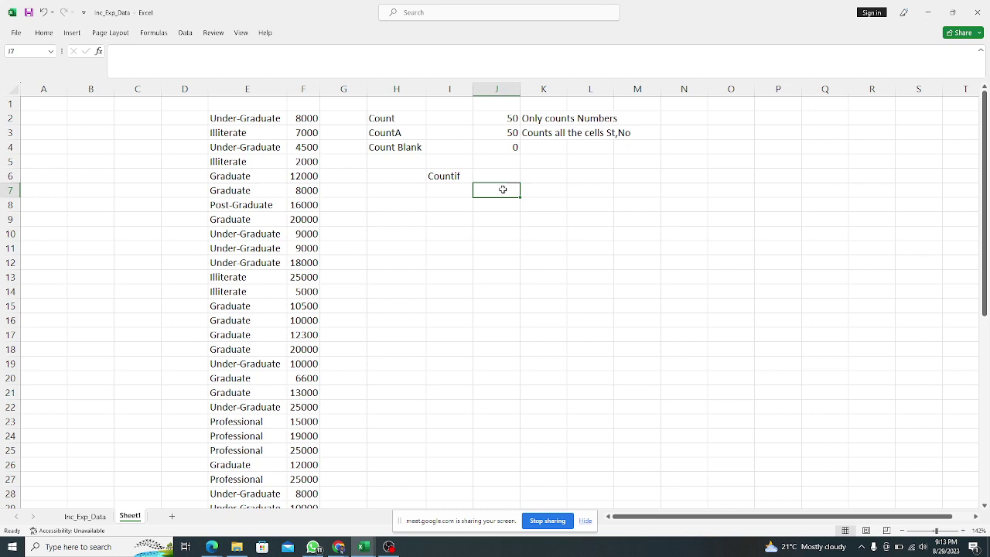
Step: Select the qualification entries E2:E25, then go to the Inc_Exp_Data sheet
click(255, 119)
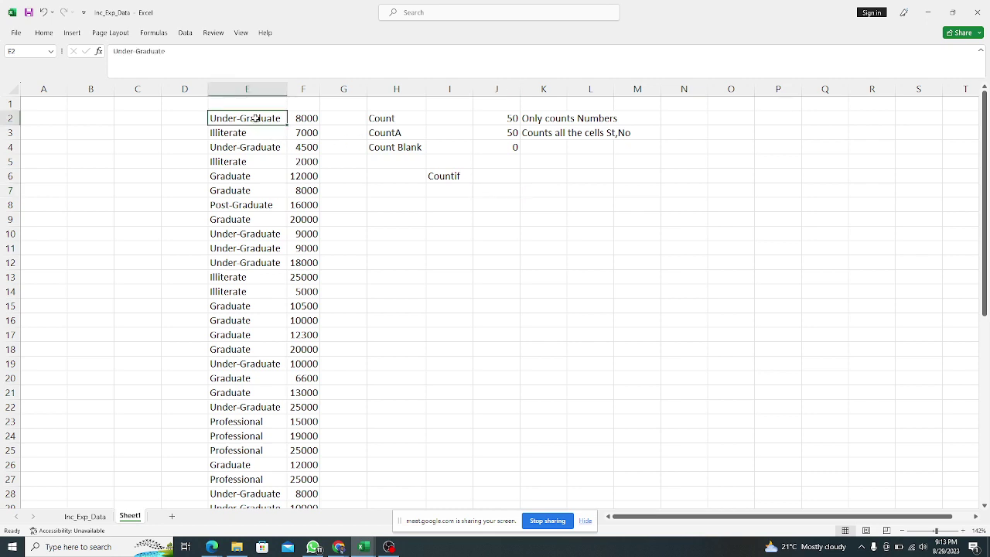
drag(255, 130, 242, 447)
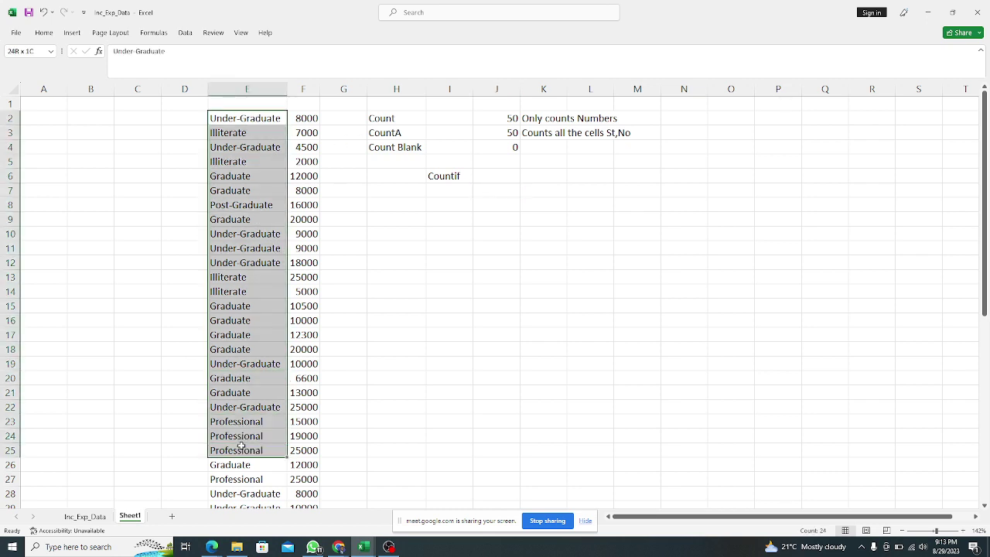
click(85, 517)
scroll(245, 178, up, 9)
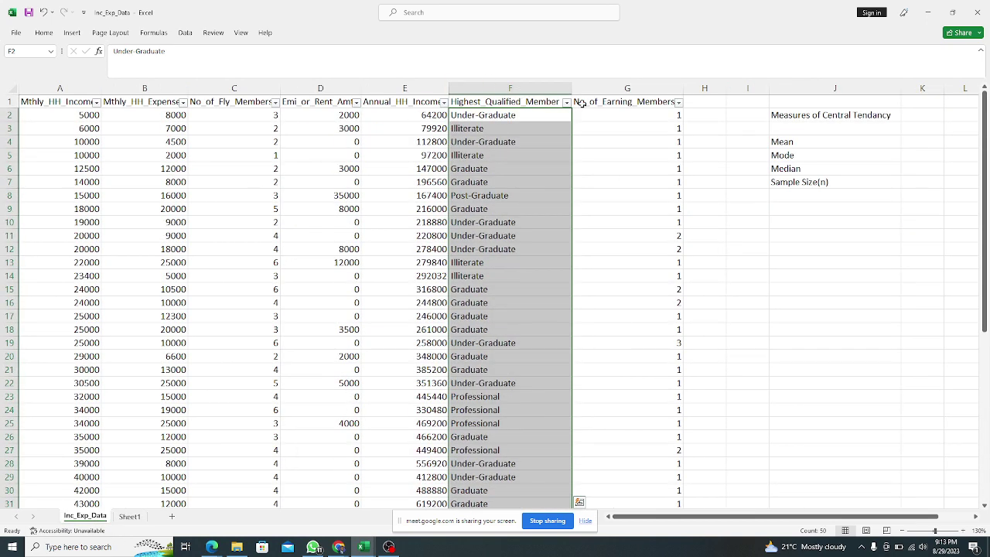
Step: Filter the qualification column F to Graduate only and select the visible entries
click(566, 102)
click(473, 229)
click(480, 238)
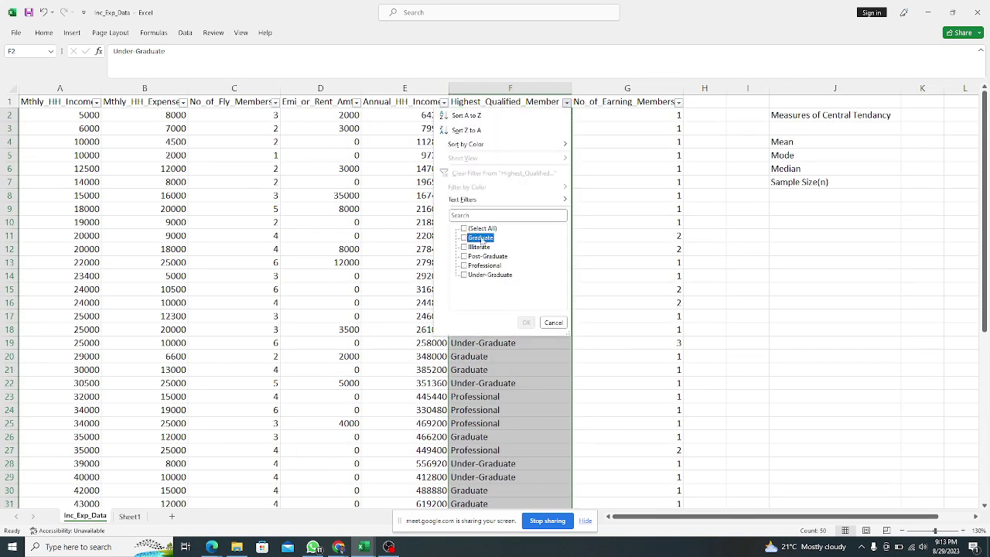
click(526, 323)
drag(498, 120, 480, 357)
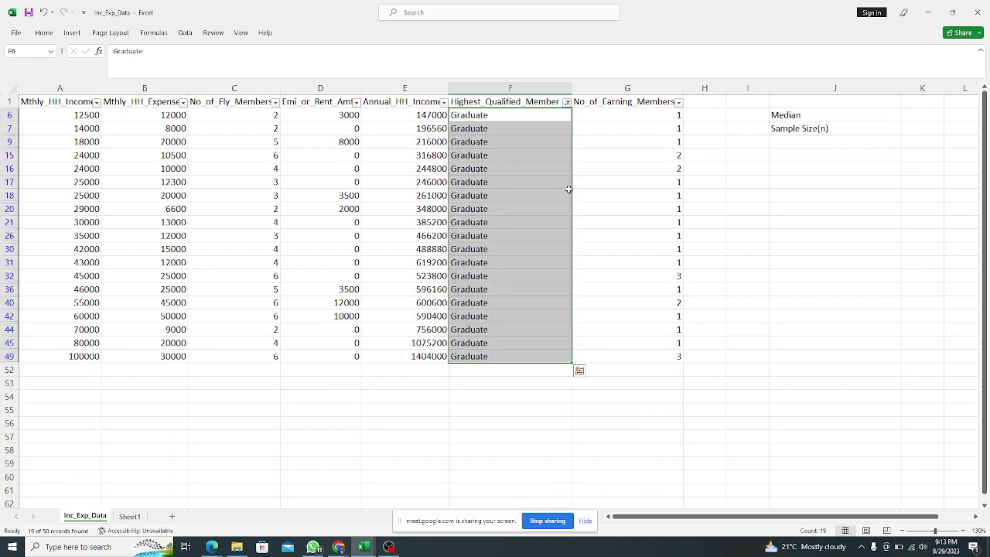
Step: Clear the qualification filter so every category and all rows show again
click(566, 99)
click(566, 103)
click(479, 237)
double_click(478, 237)
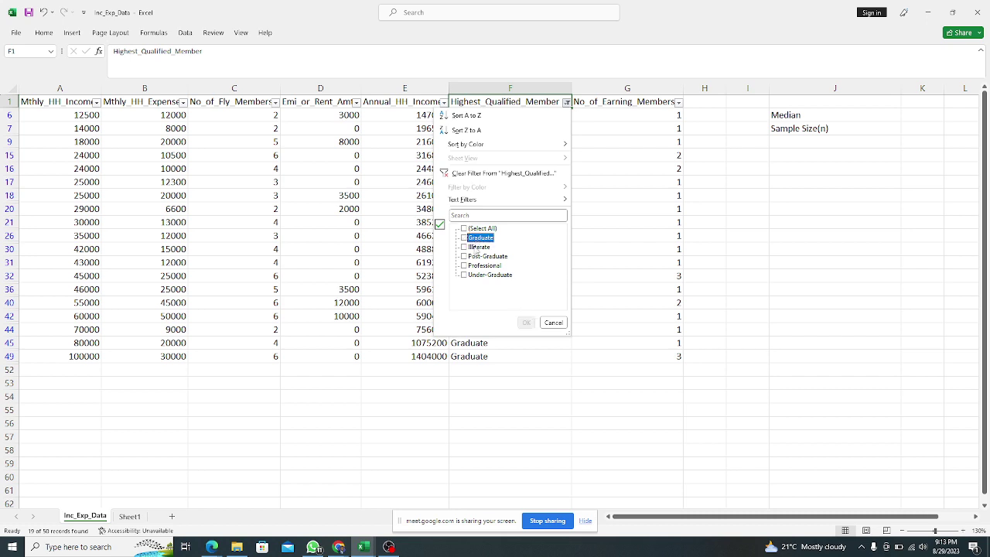
click(479, 246)
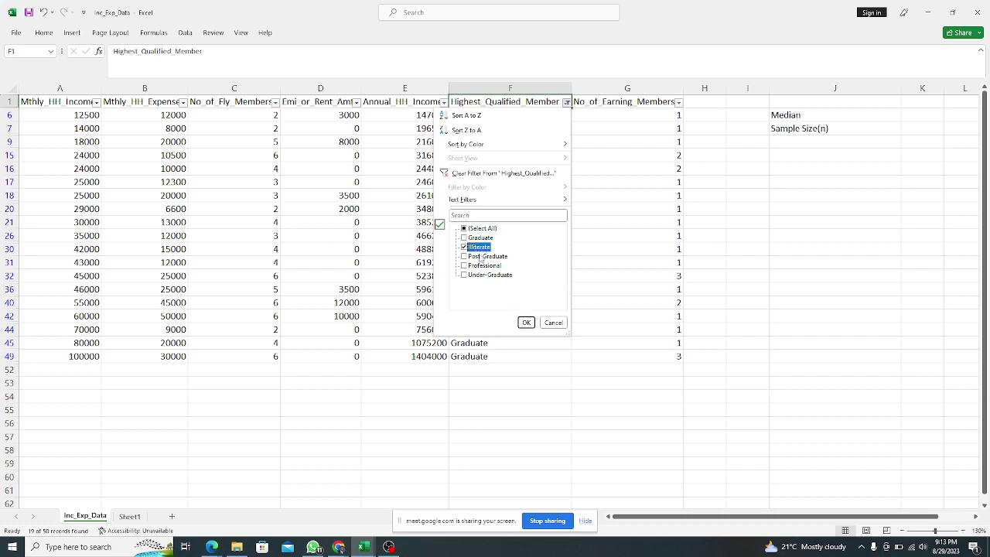
click(486, 256)
click(483, 265)
click(489, 275)
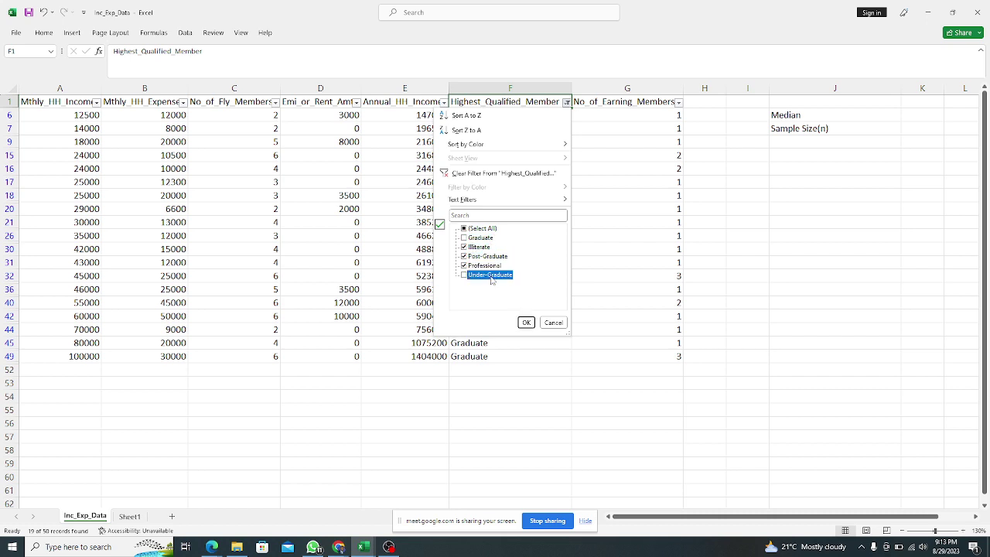
click(466, 237)
click(465, 228)
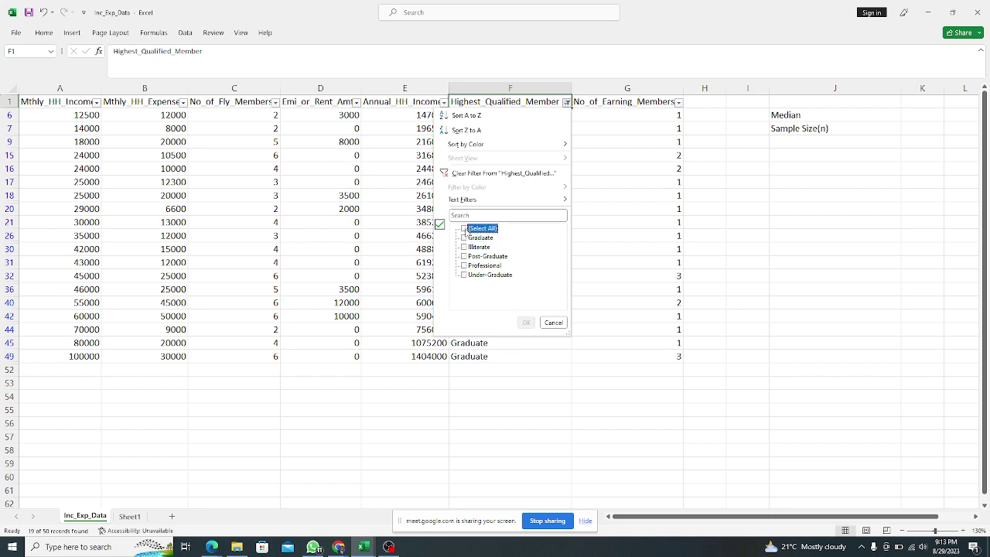
click(465, 228)
click(525, 323)
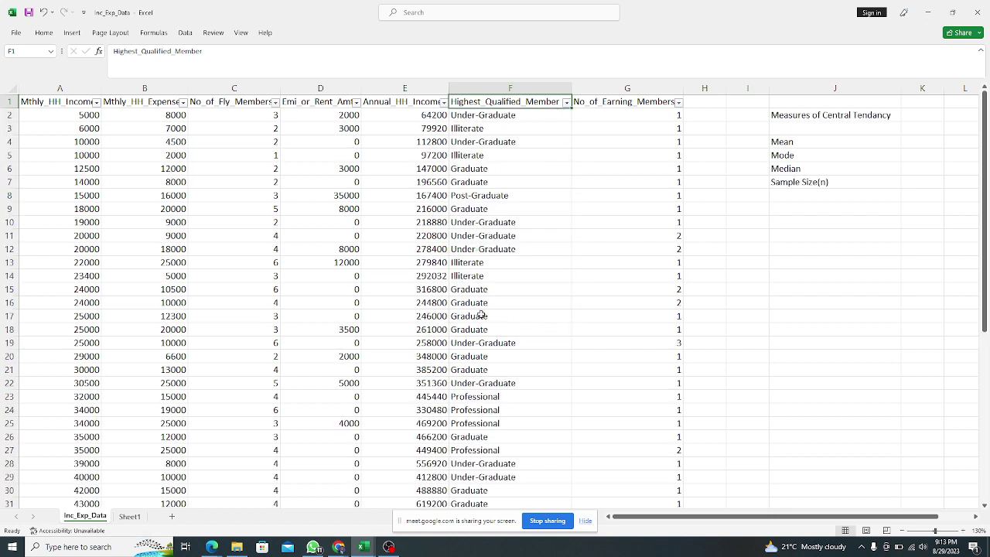
Step: Copy the whole Highest_Qualified_Member column F
click(495, 117)
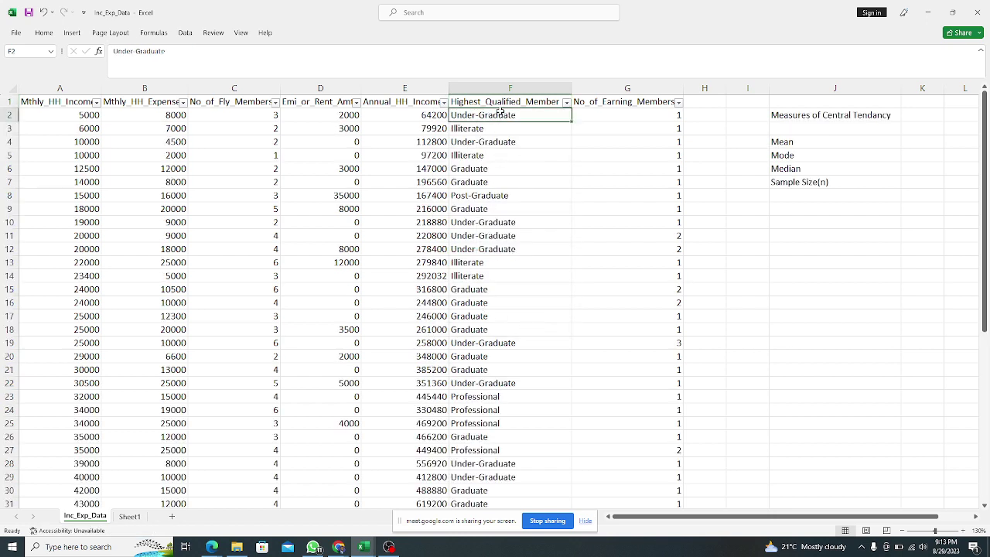
click(496, 88)
right_click(496, 90)
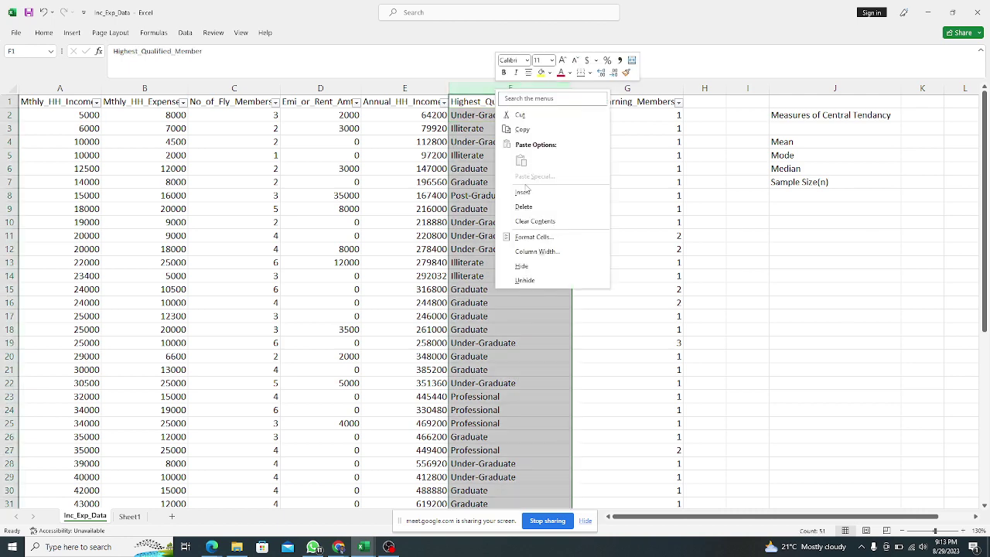
click(522, 129)
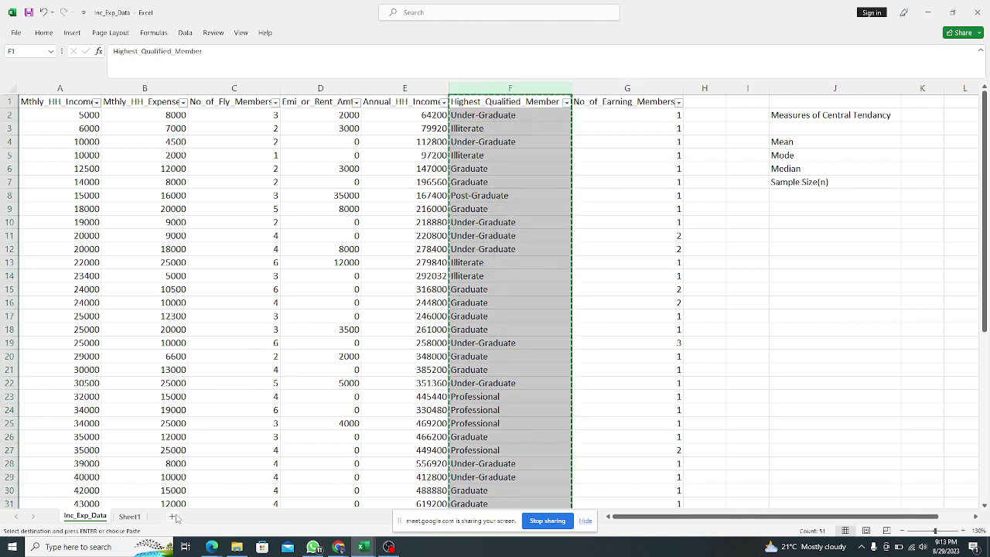
Step: Add a new sheet and paste the qualification column into its column F
click(173, 517)
click(194, 88)
right_click(198, 108)
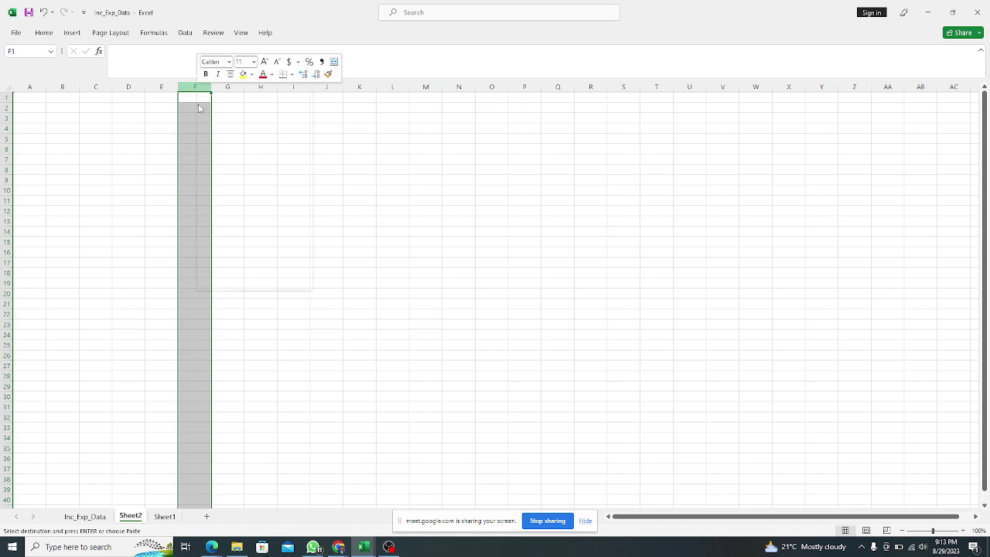
click(234, 161)
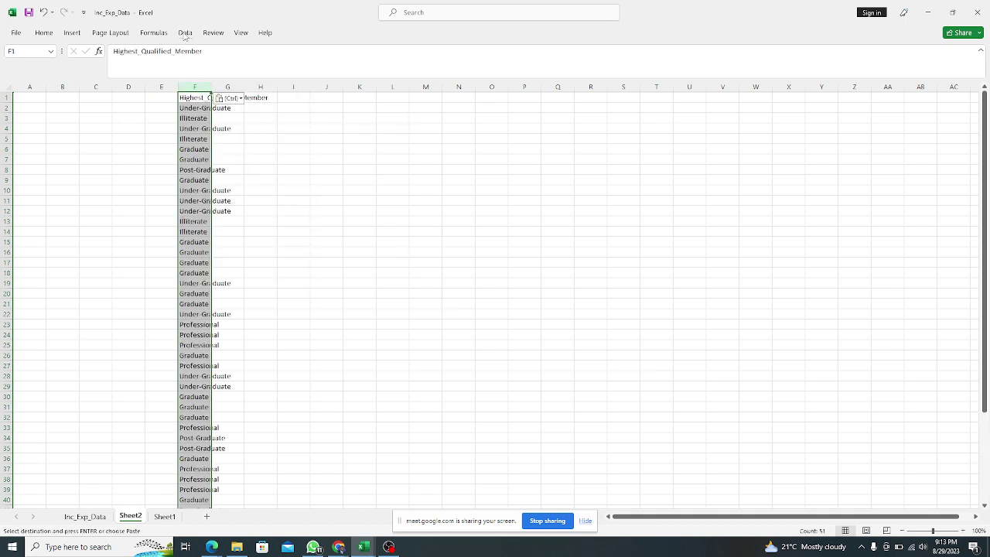
Step: Remove duplicate entries from column F on Sheet2, leaving five unique levels
click(185, 33)
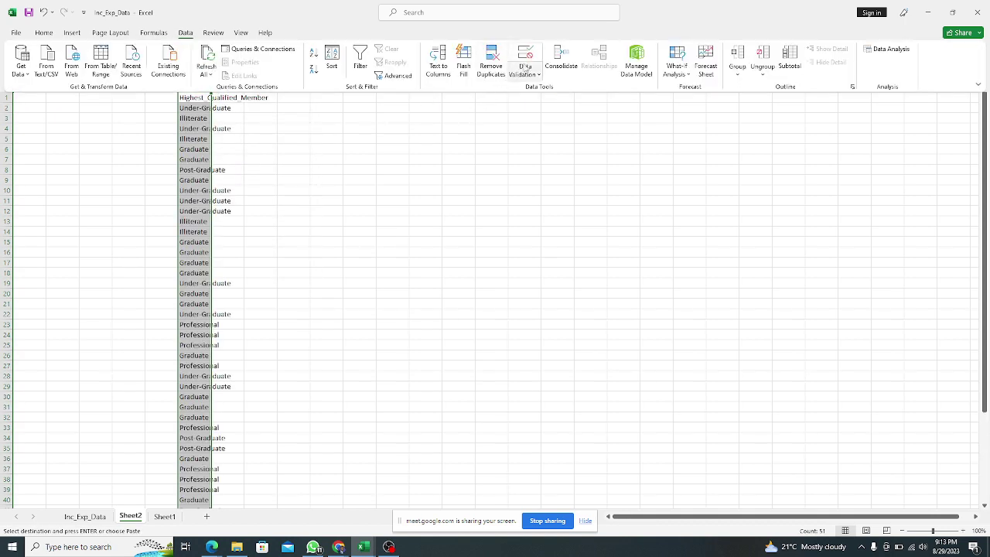
click(491, 66)
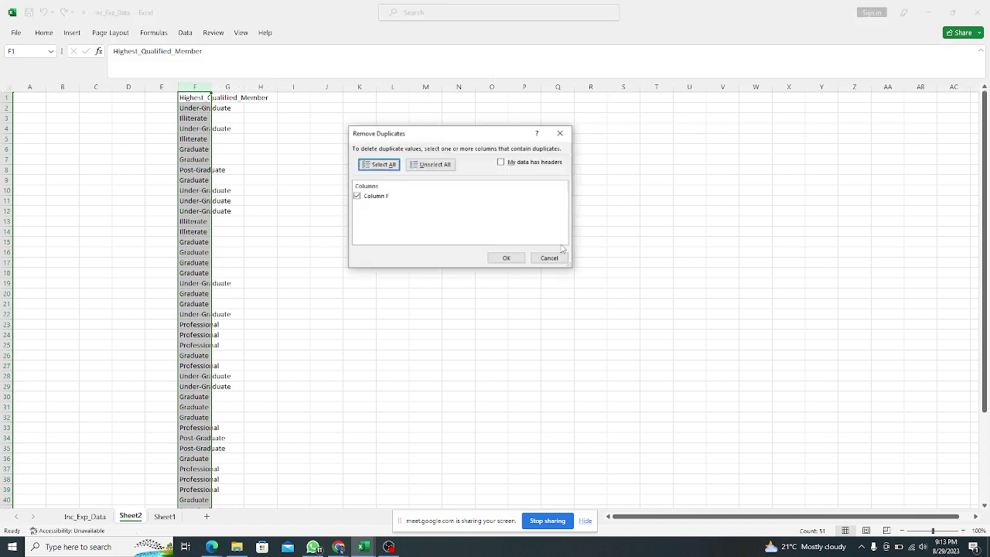
click(508, 257)
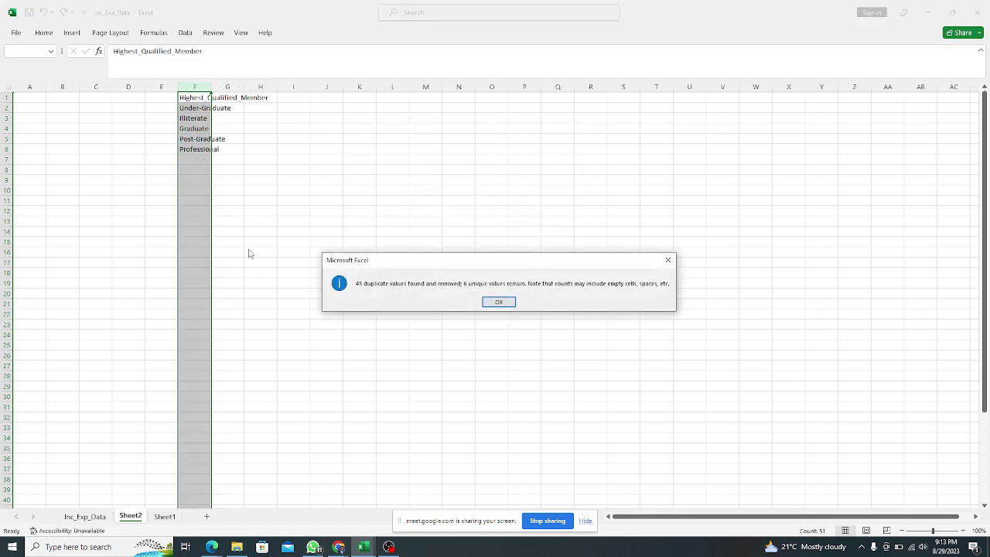
click(498, 302)
Step: Copy the five unique categories and paste them into J7:J11 on Sheet1
drag(203, 108, 211, 152)
right_click(214, 154)
click(221, 164)
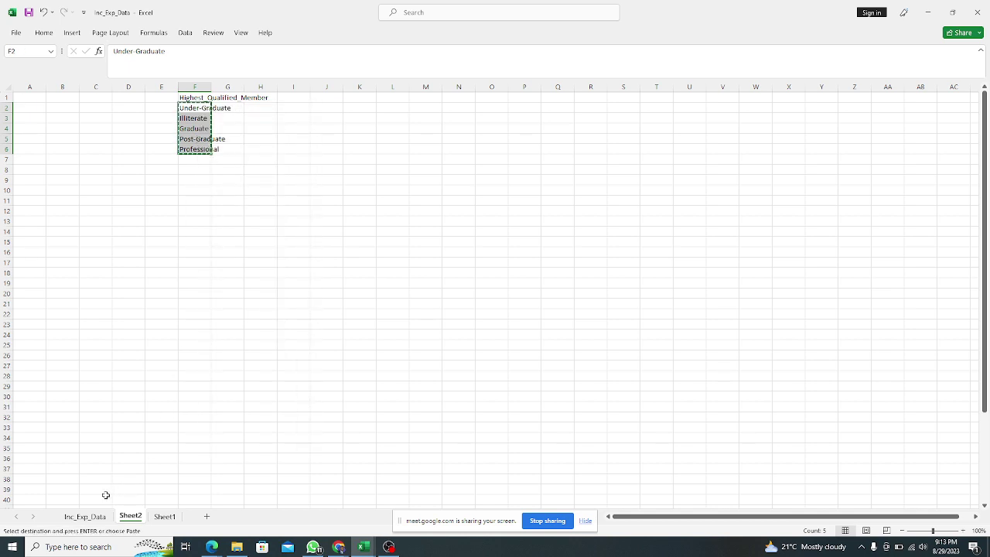
click(164, 516)
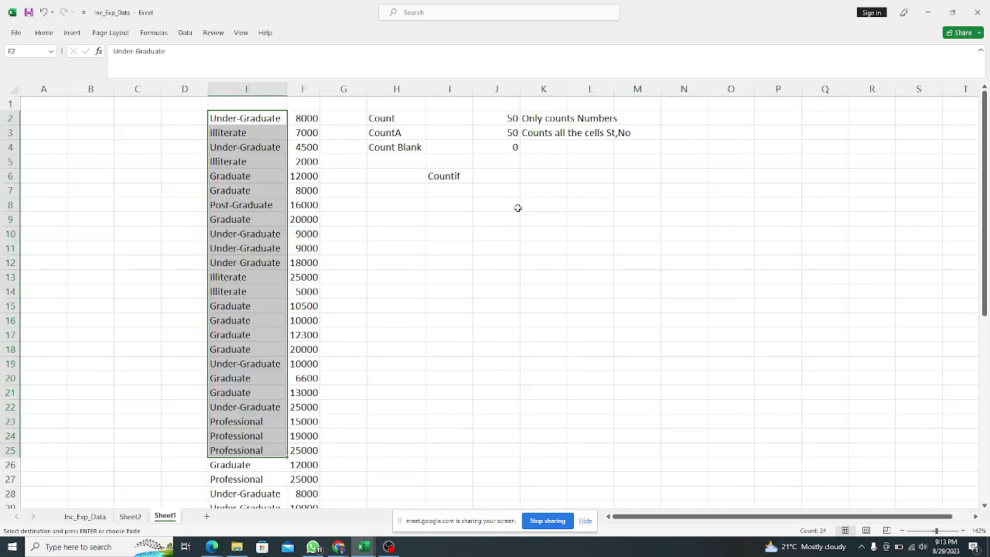
click(495, 195)
right_click(496, 195)
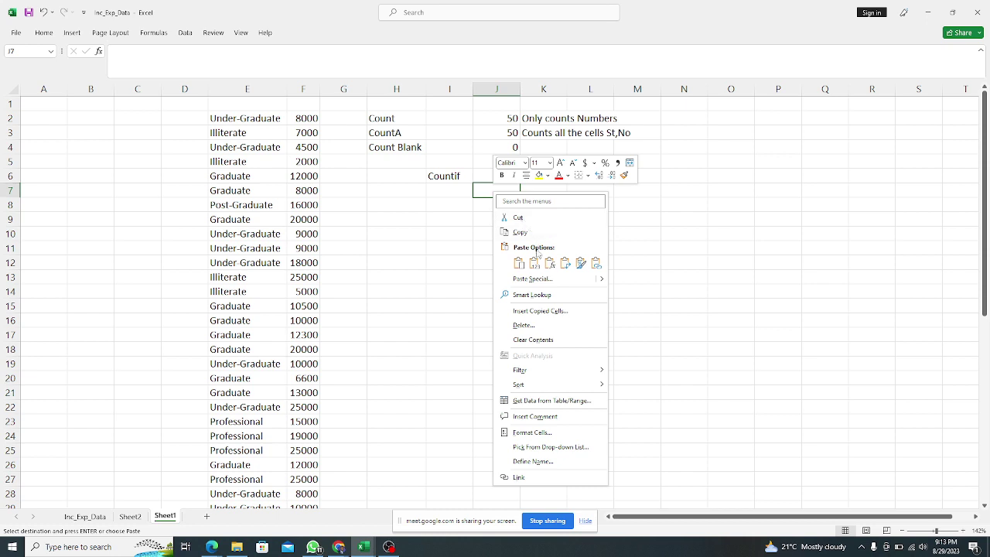
click(536, 268)
double_click(521, 89)
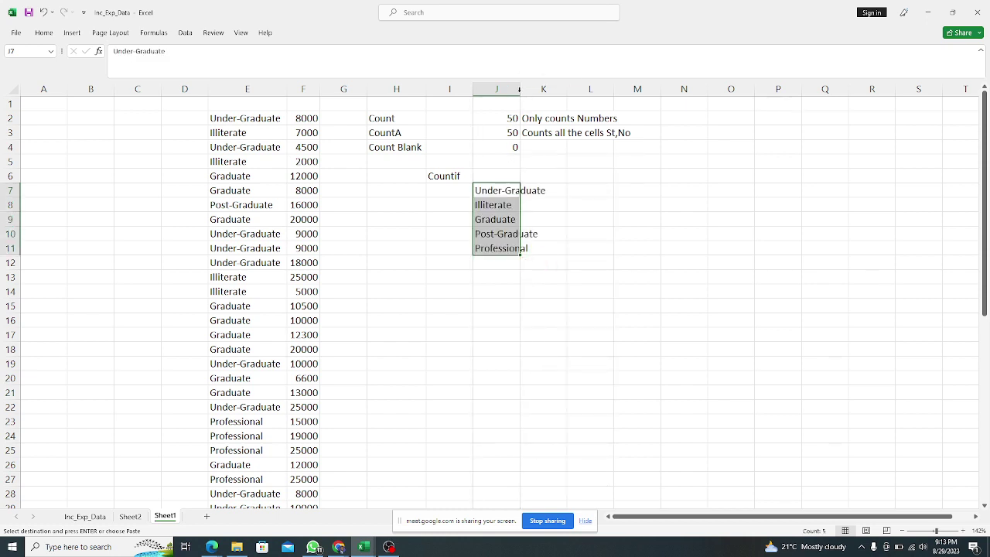
click(576, 192)
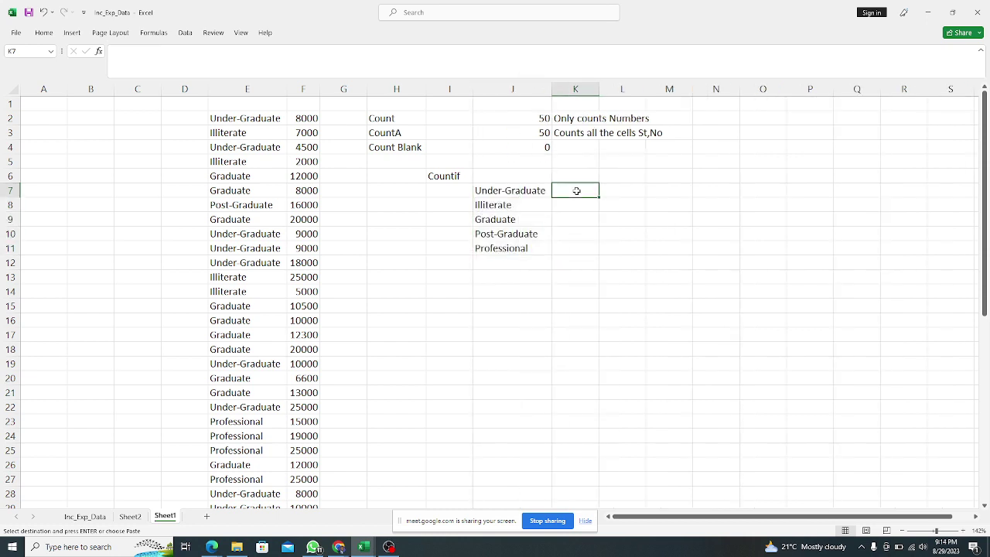
click(501, 190)
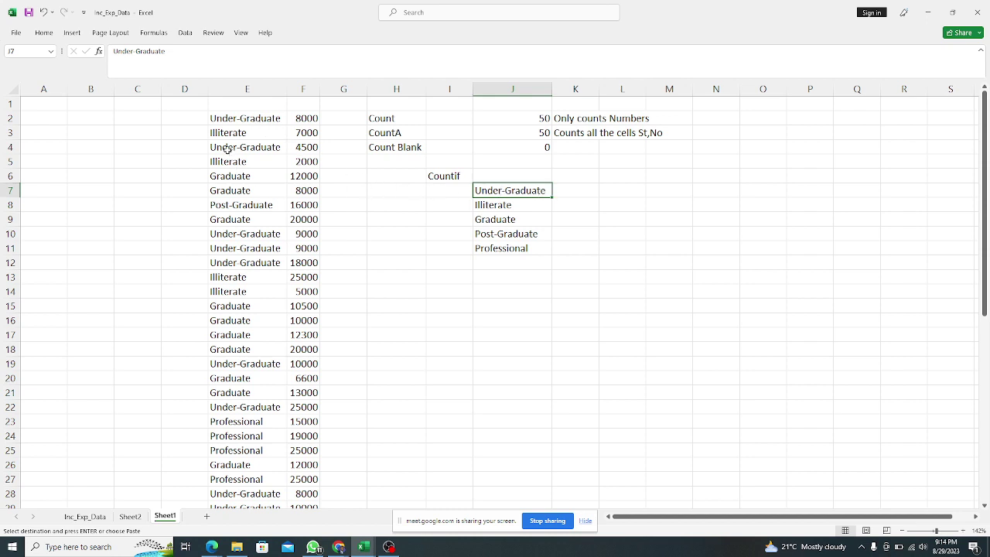
click(495, 207)
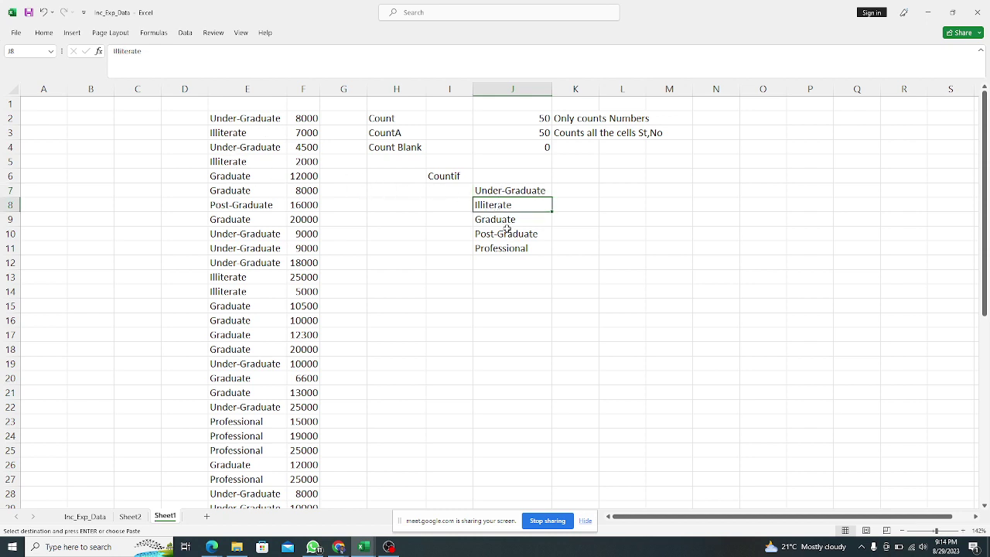
click(499, 220)
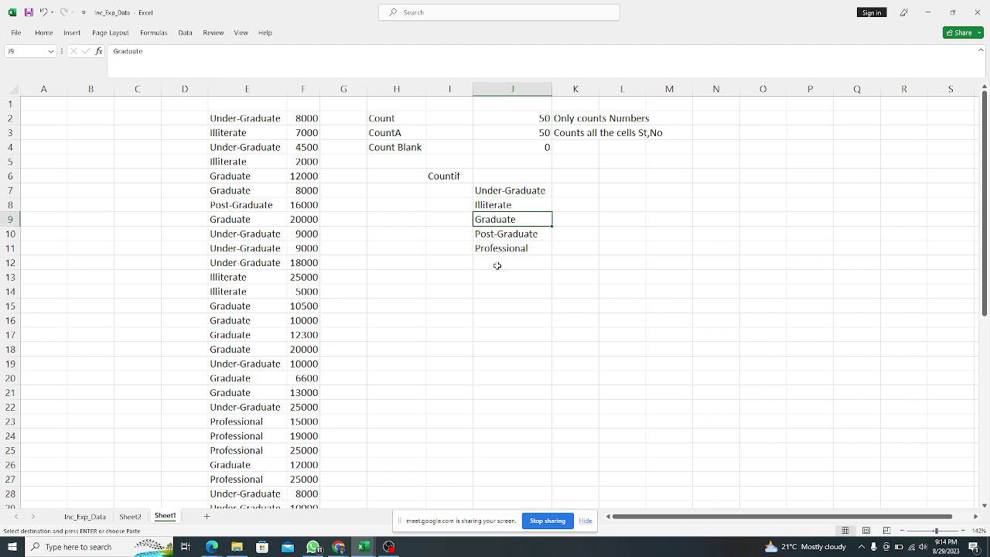
click(508, 234)
click(505, 249)
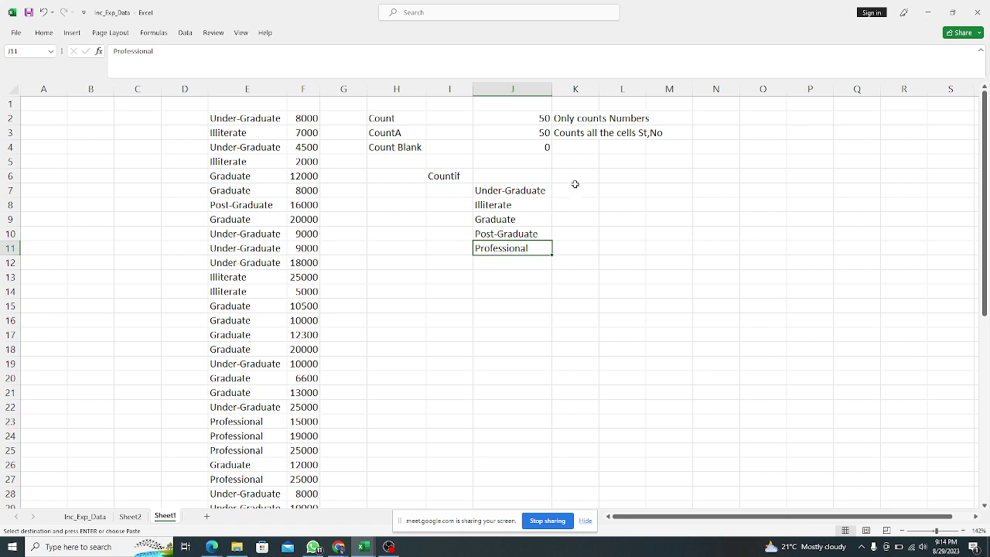
drag(575, 189, 569, 244)
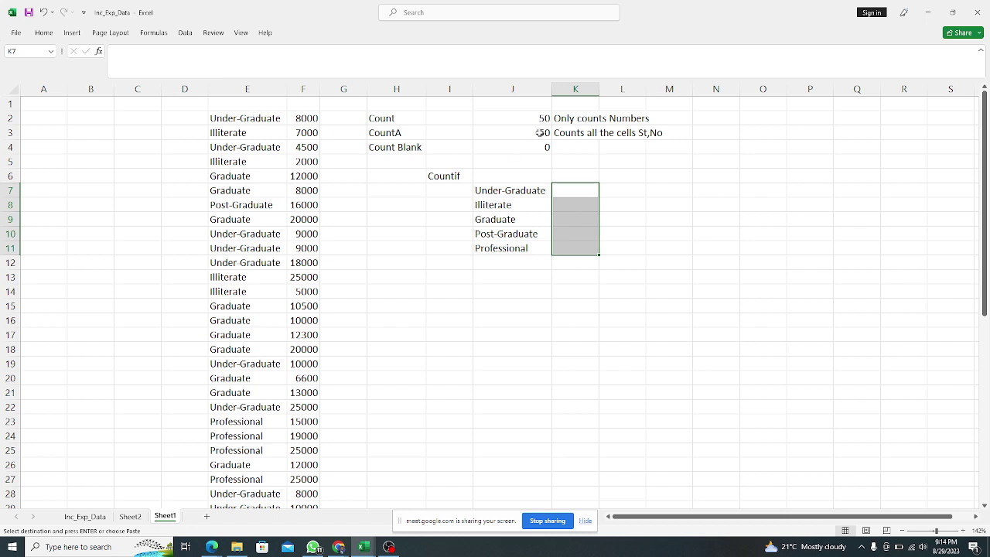
click(540, 132)
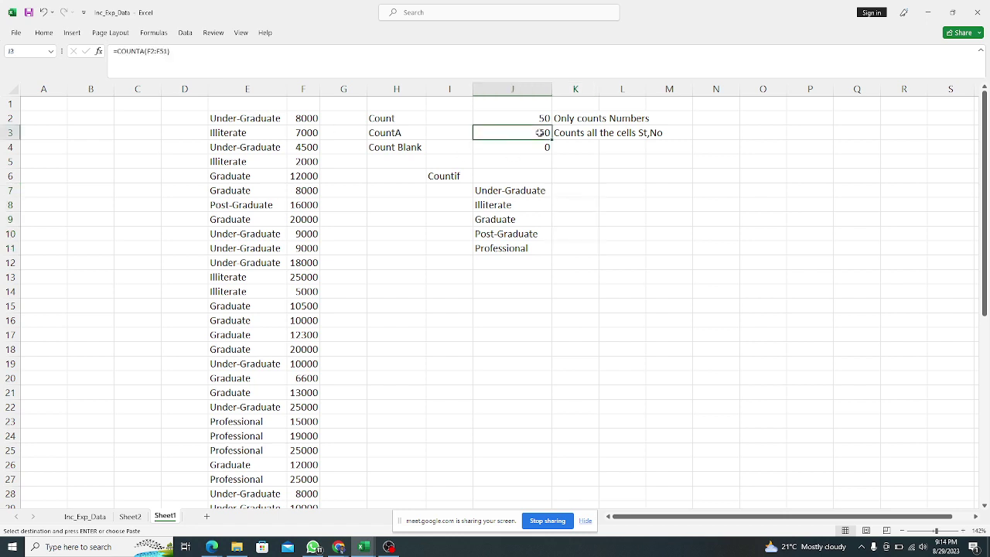
click(583, 192)
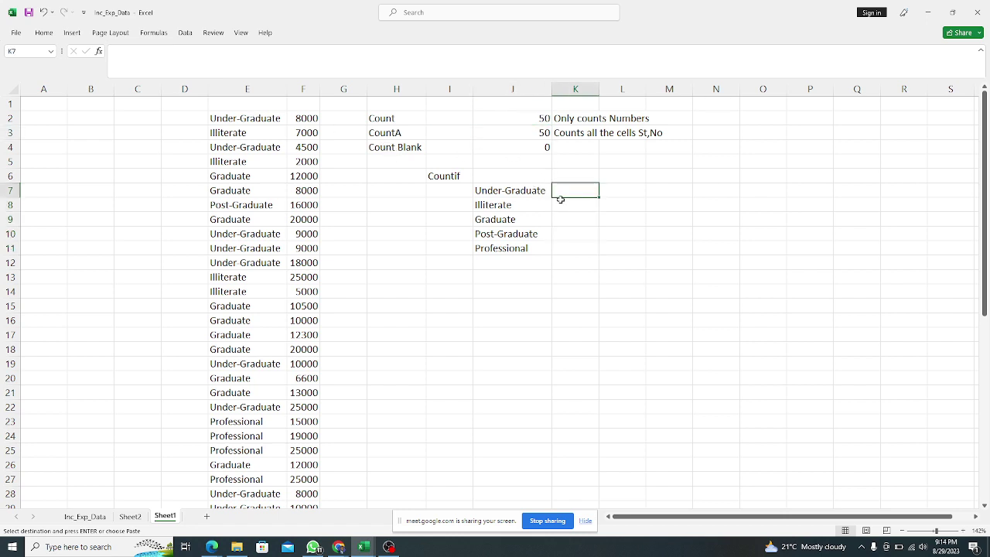
click(261, 92)
click(574, 192)
drag(257, 95, 289, 93)
click(251, 91)
drag(251, 91, 288, 96)
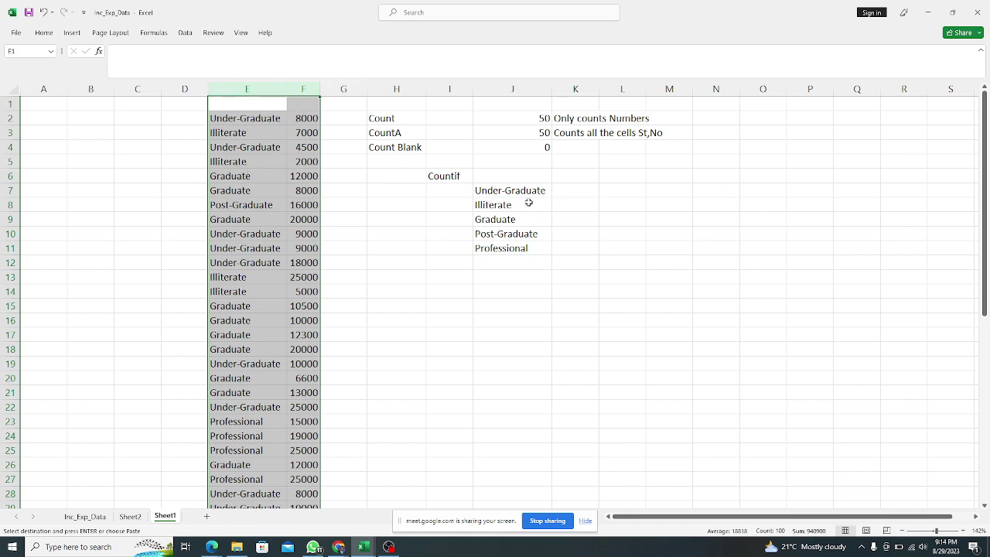
click(589, 193)
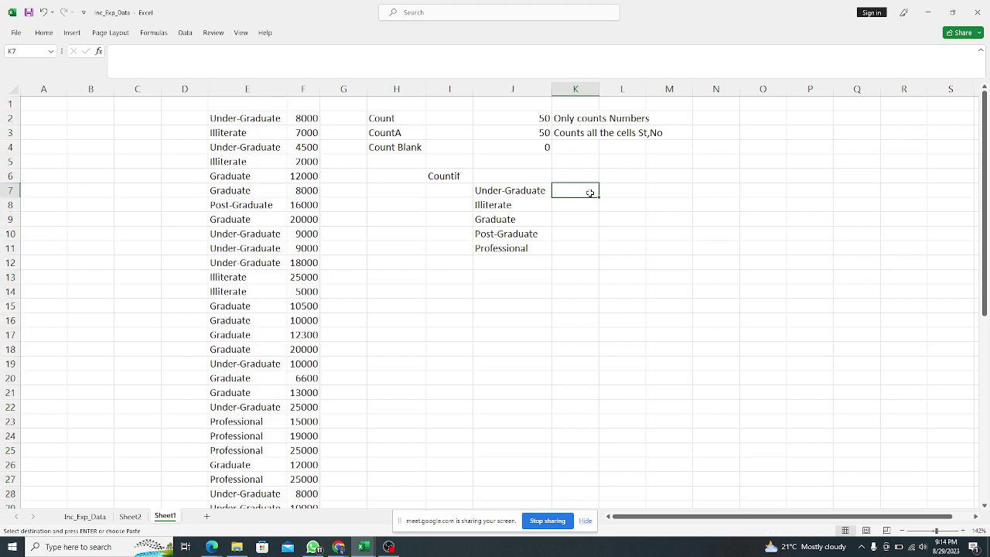
Step: In K7, enter =COUNTIF(E2:E51,J7), returning 10 Under-Graduate entries
text(=)
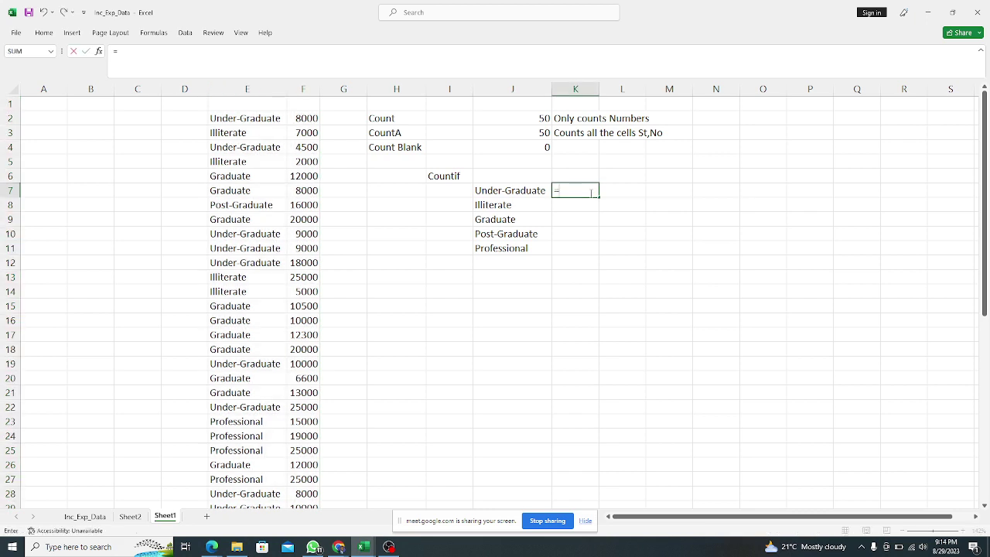
text(cou)
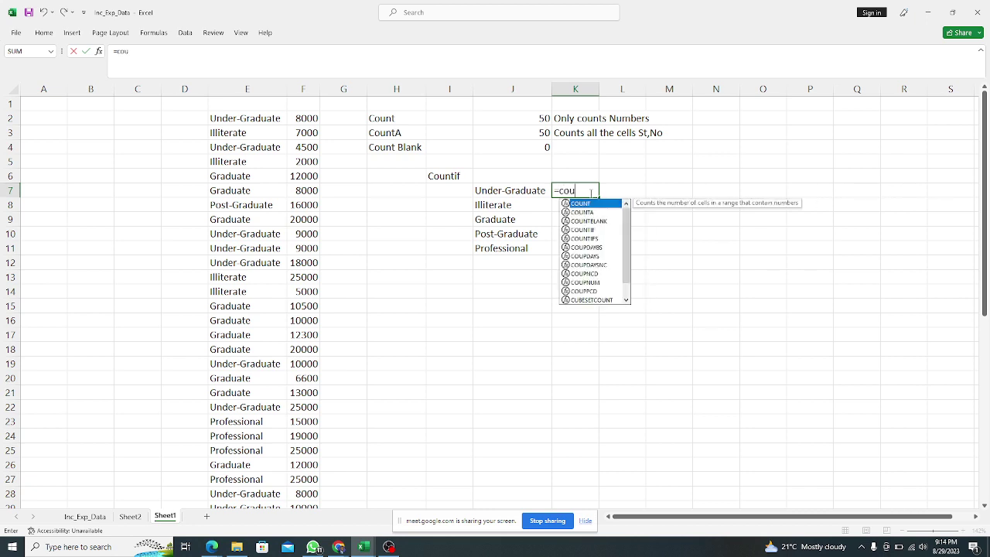
double_click(589, 230)
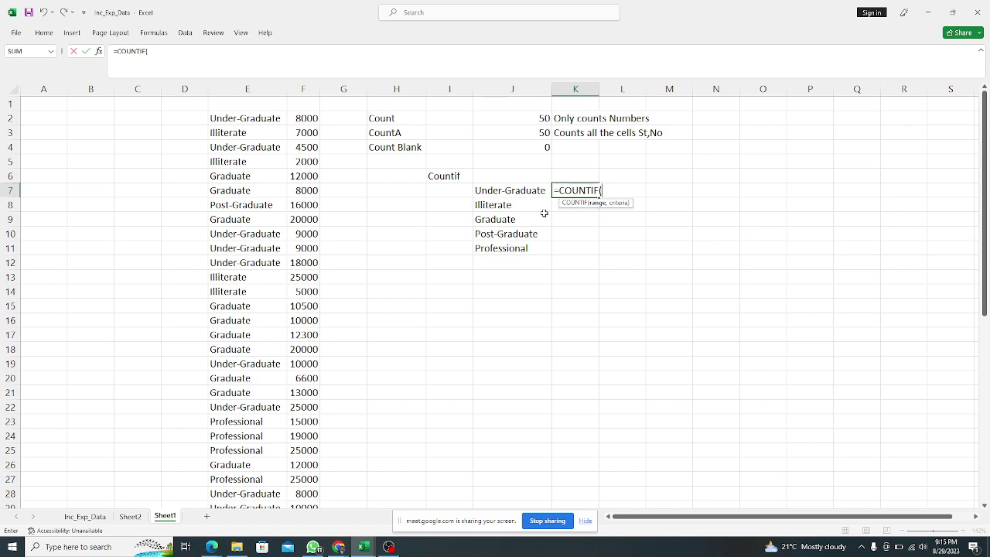
click(257, 117)
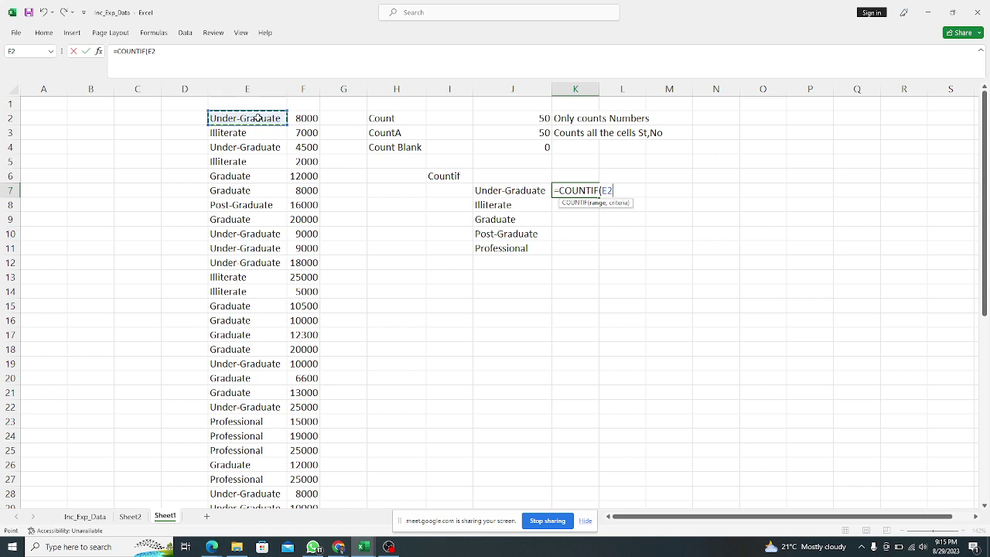
key(ctrl+shift+Down)
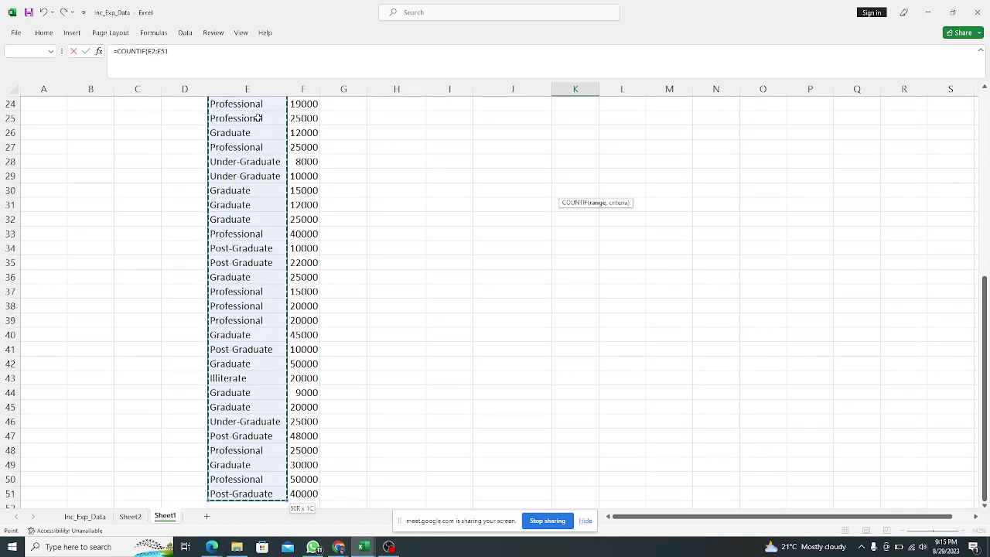
scroll(200, 287, up, 3)
click(173, 51)
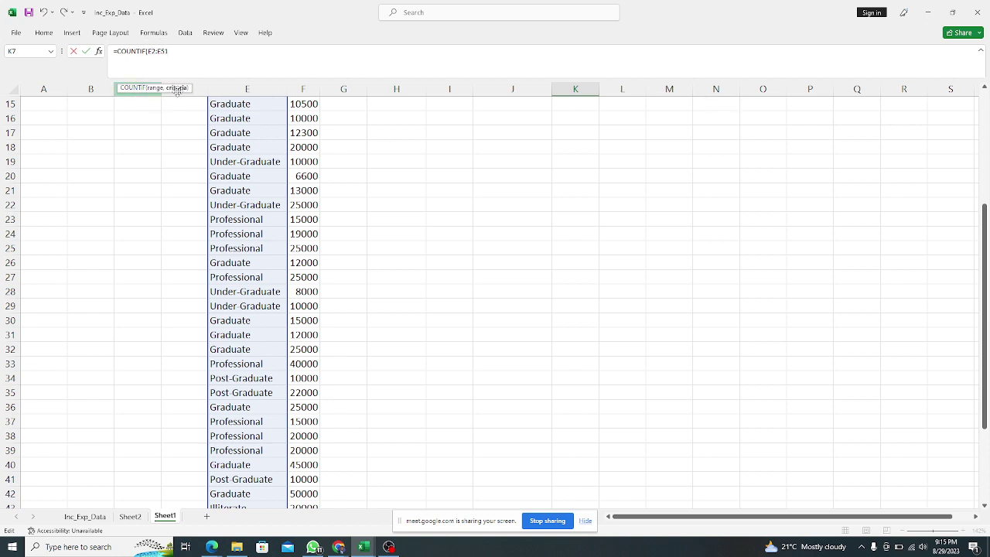
scroll(586, 224, up, 5)
text(,)
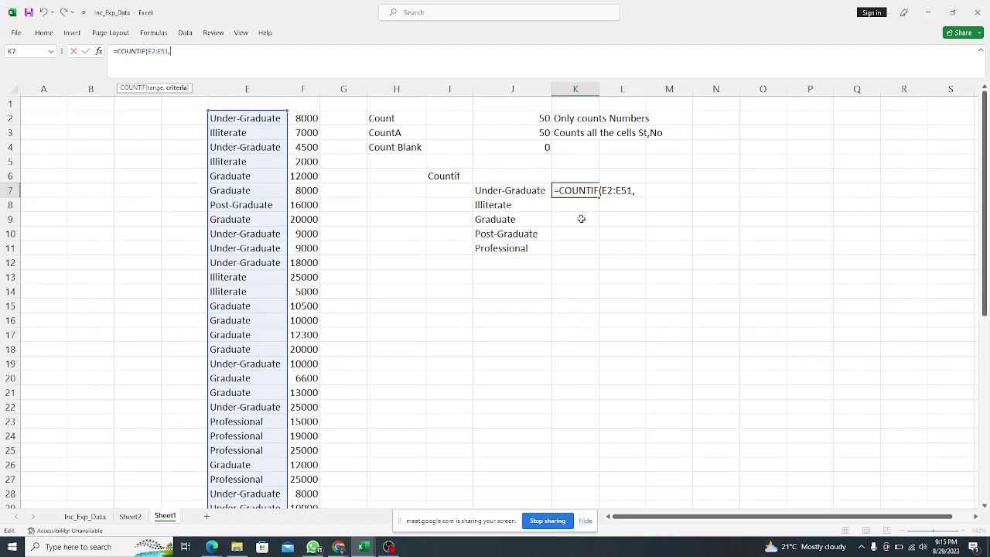
click(499, 191)
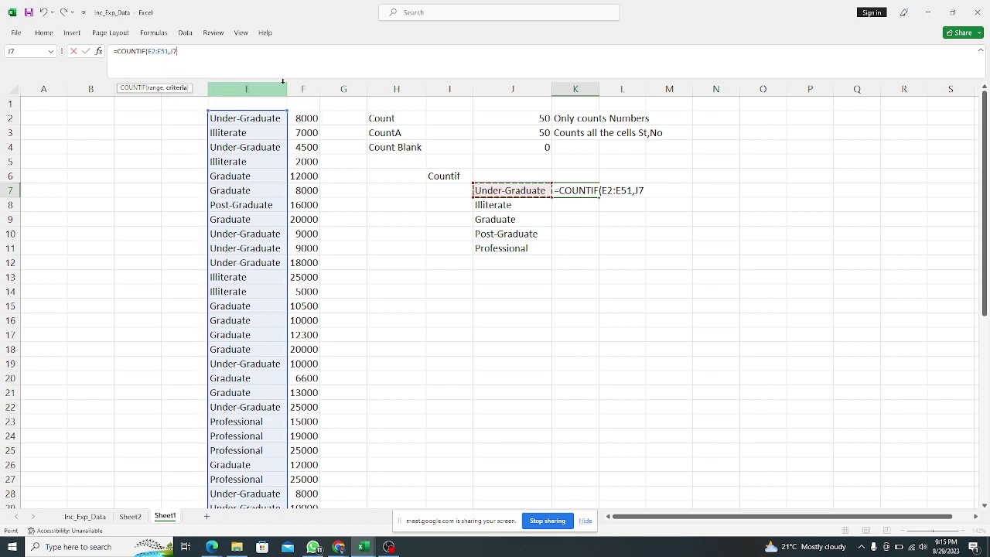
text())
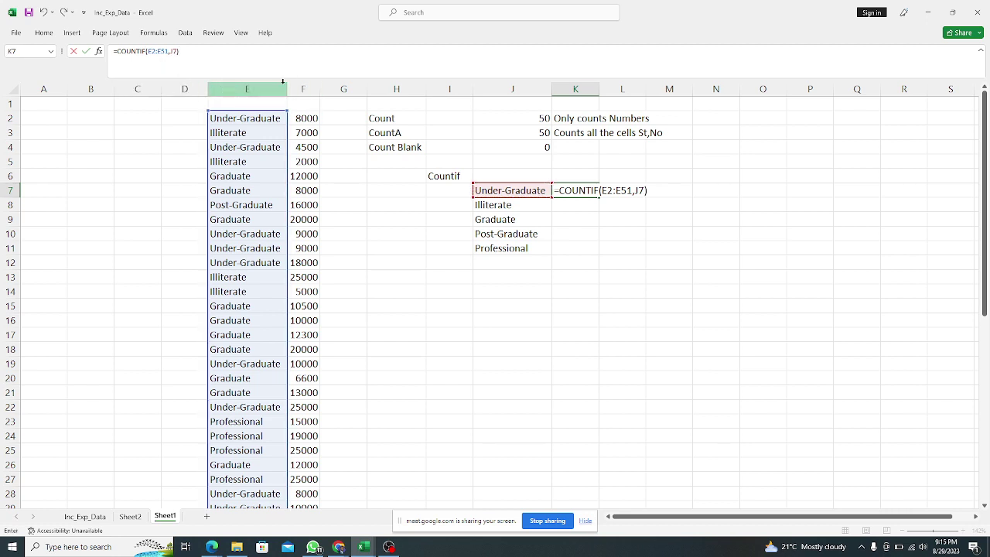
key(Return)
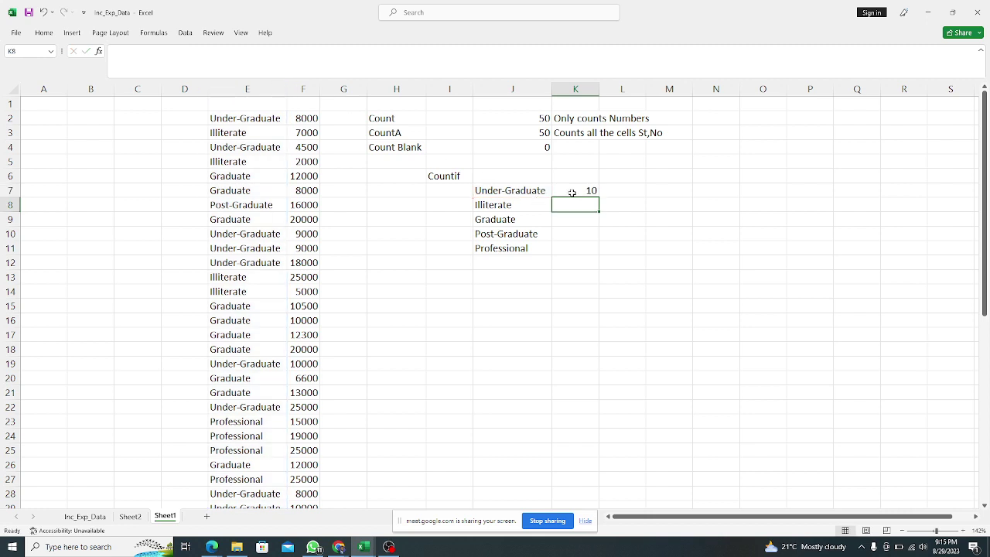
click(593, 192)
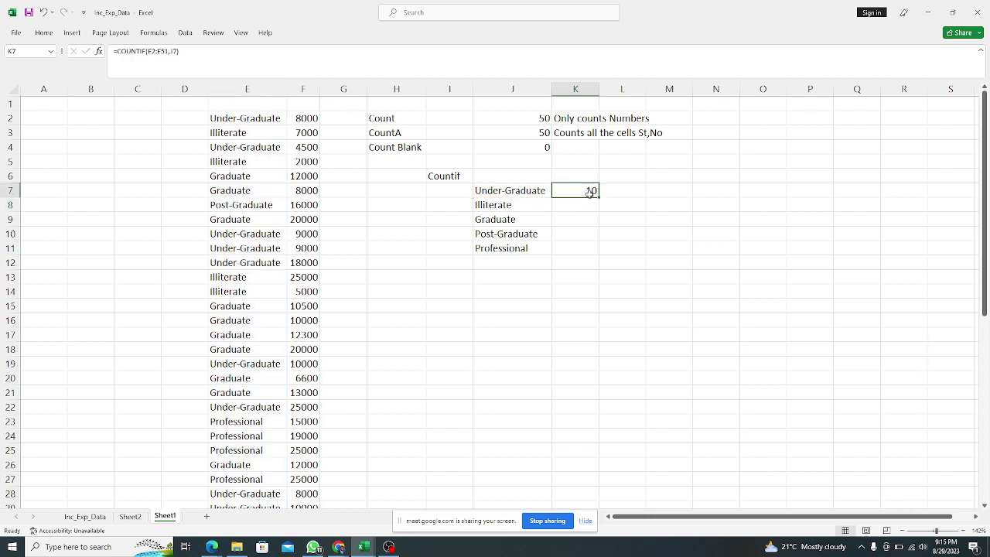
Step: Review count cells K7:K11 and labels J7:J11, then open K7's formula for editing
click(583, 205)
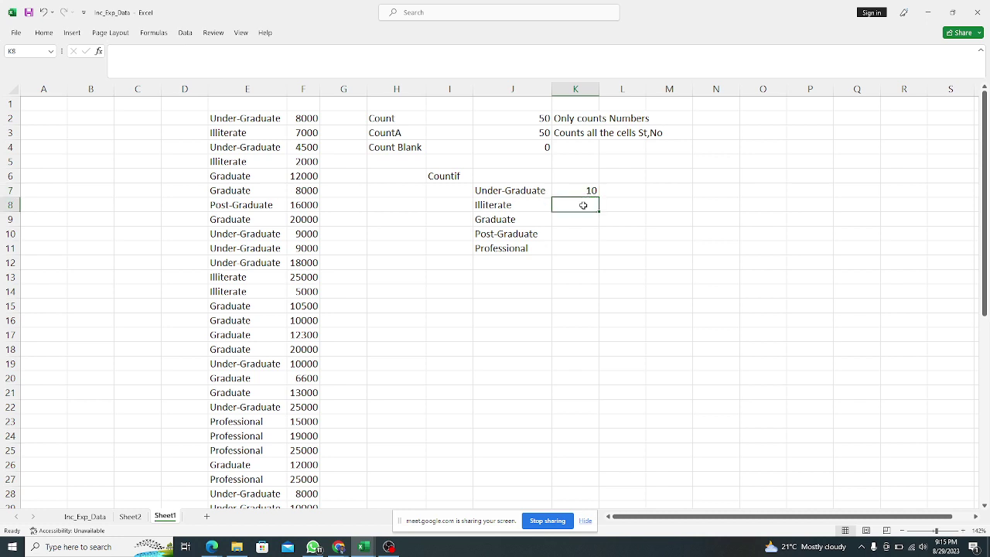
click(580, 189)
click(580, 207)
click(578, 219)
click(577, 232)
click(576, 247)
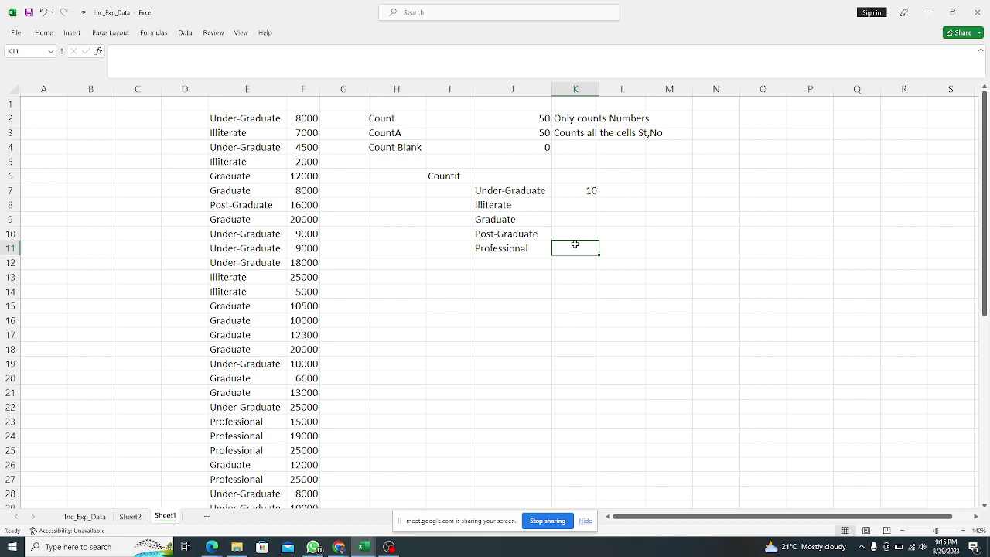
click(576, 193)
click(575, 220)
click(503, 195)
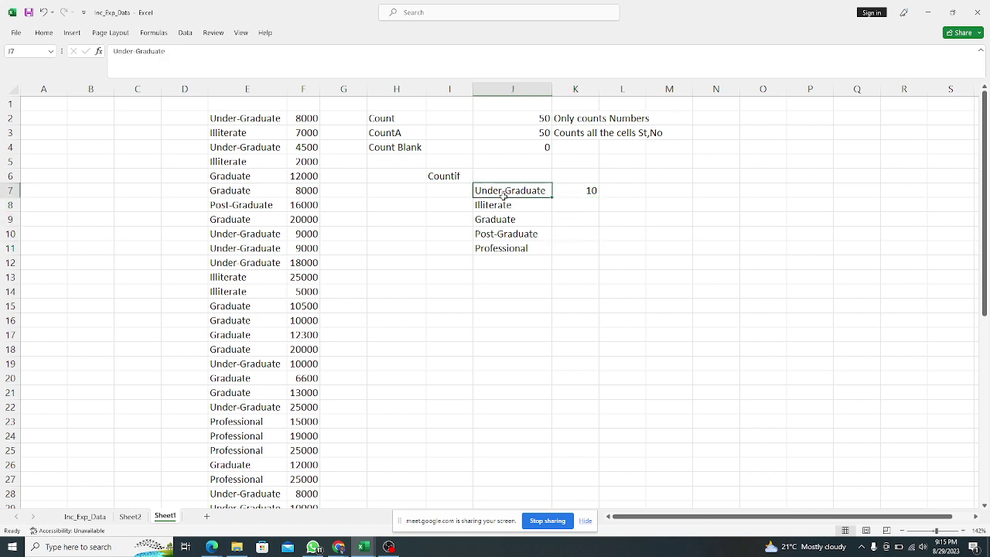
drag(503, 195, 510, 247)
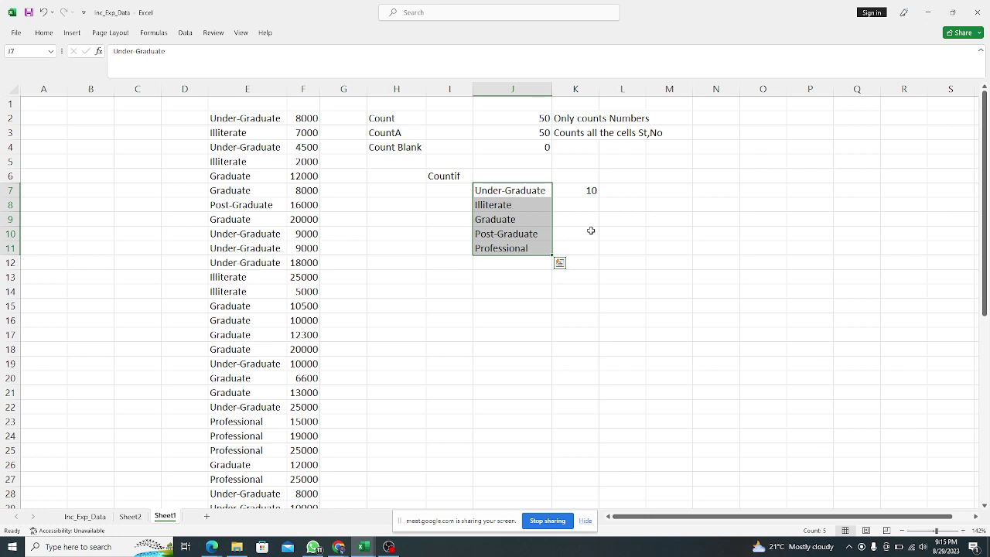
click(589, 190)
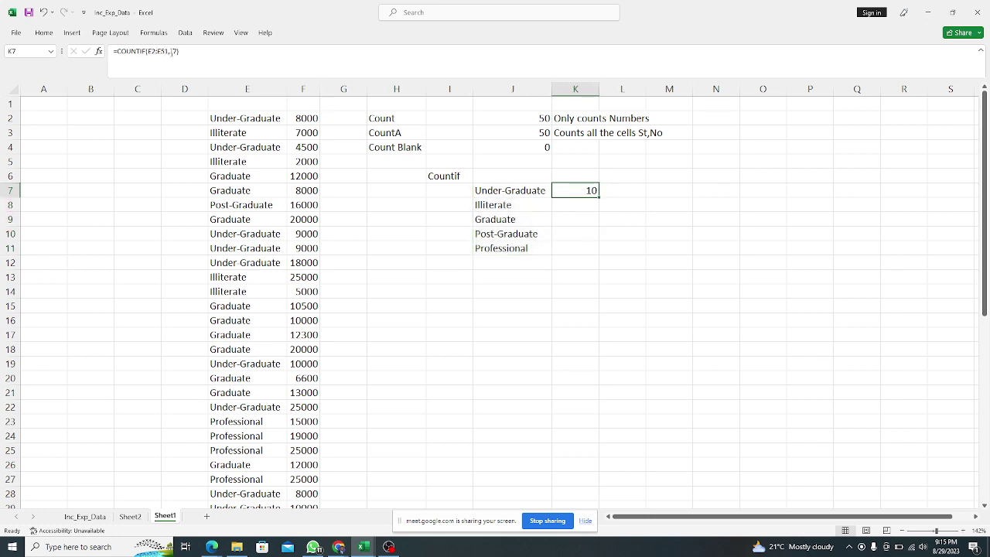
key(F2)
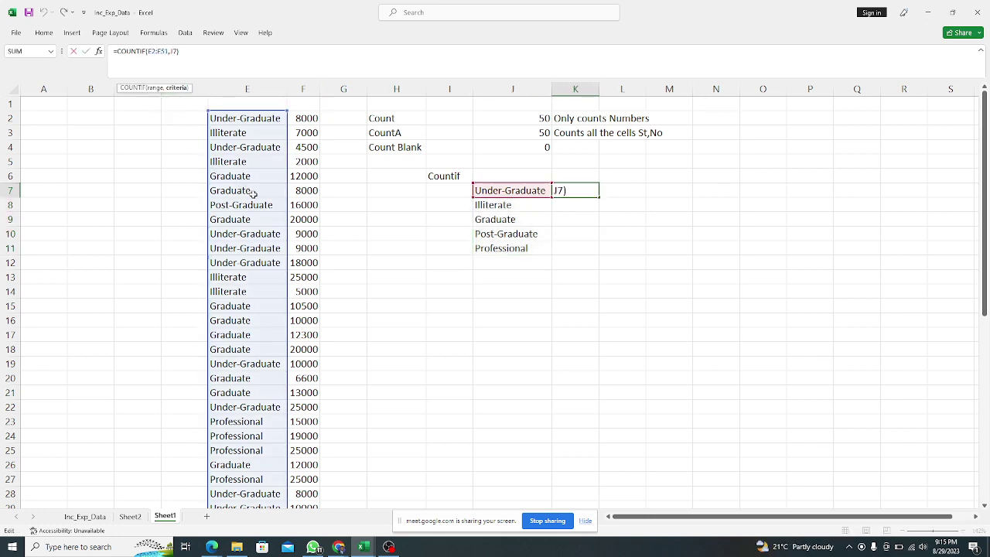
Step: Make K7's range absolute so the formula reads =COUNTIF($E$2:$E$51,J7)
click(169, 50)
drag(168, 51, 156, 51)
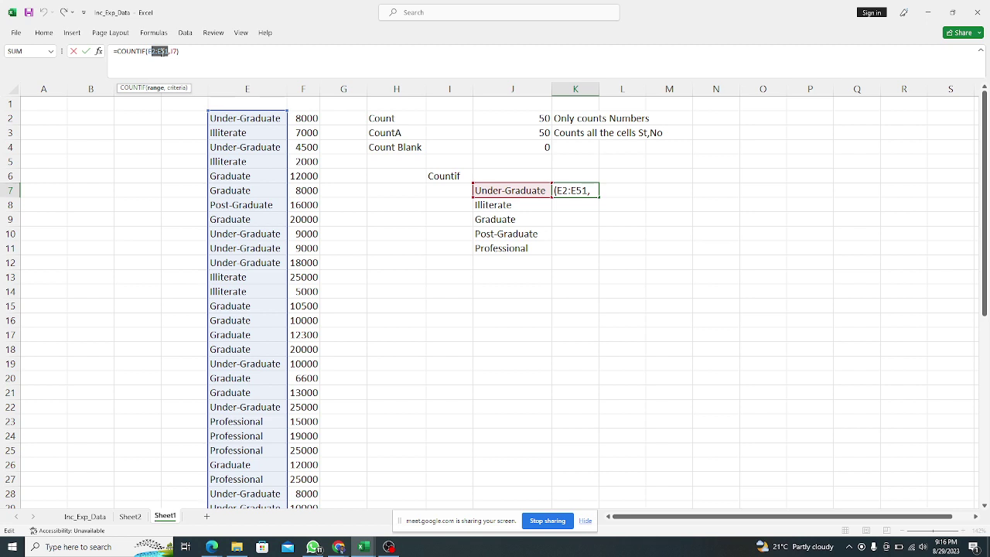
click(159, 52)
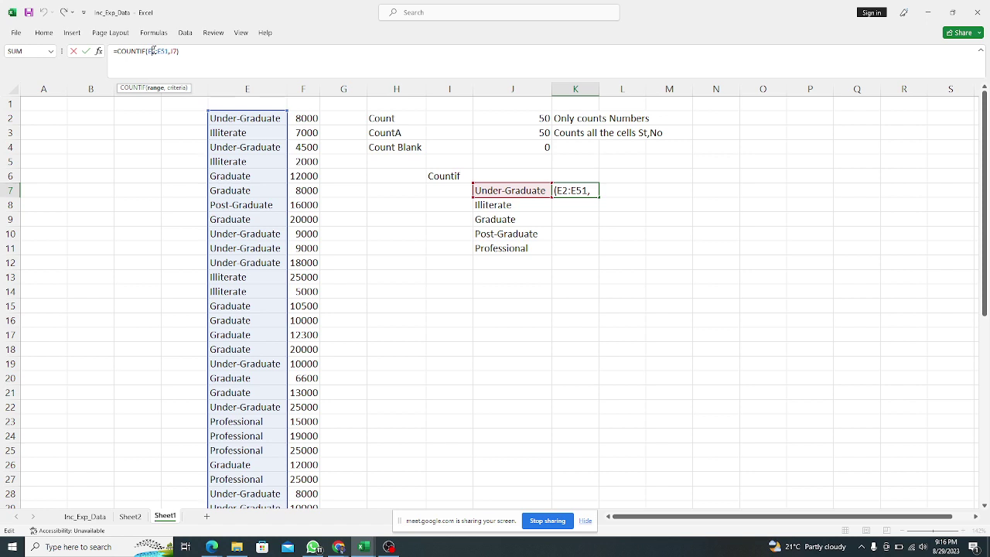
text($E$)
click(167, 51)
text($E$)
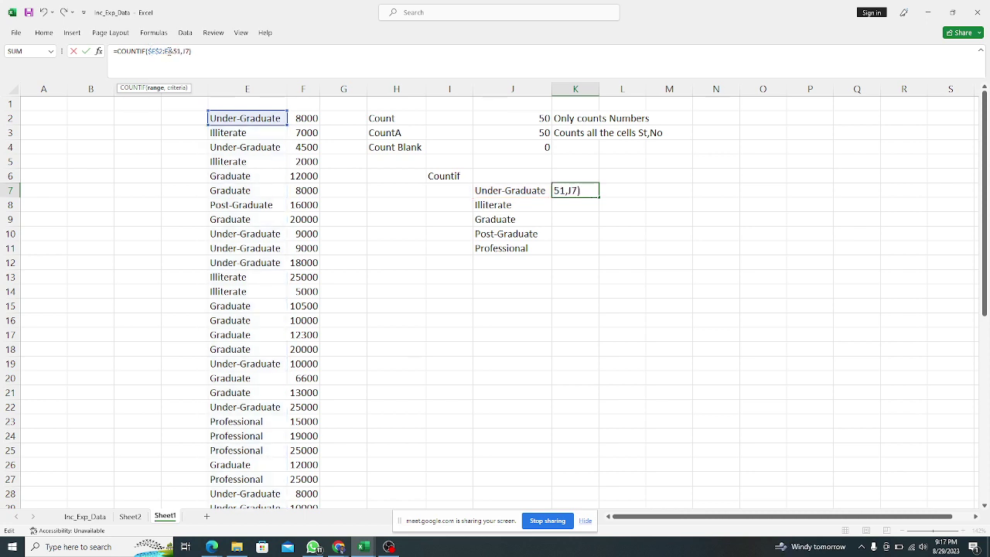
click(162, 51)
text($)
key(BackSpace)
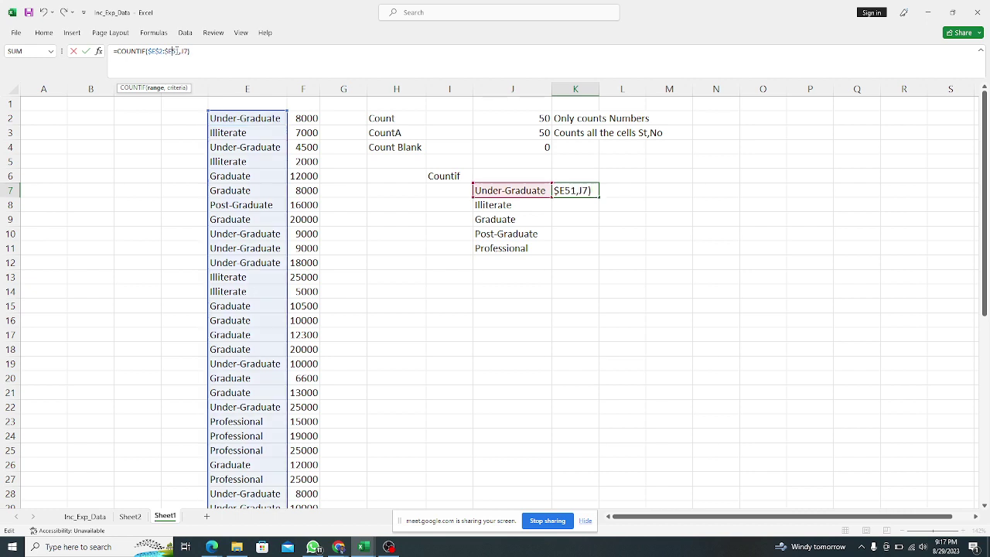
text($)
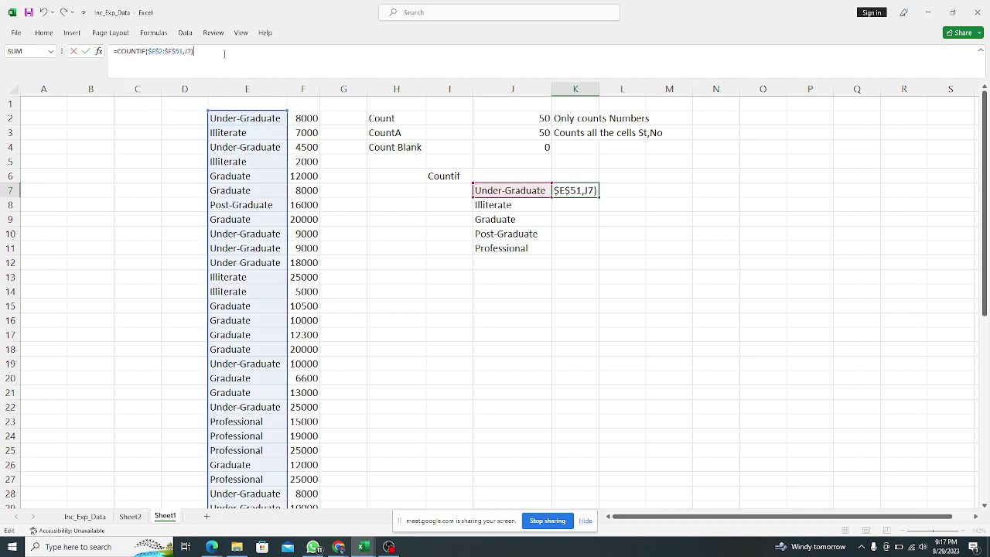
key(Return)
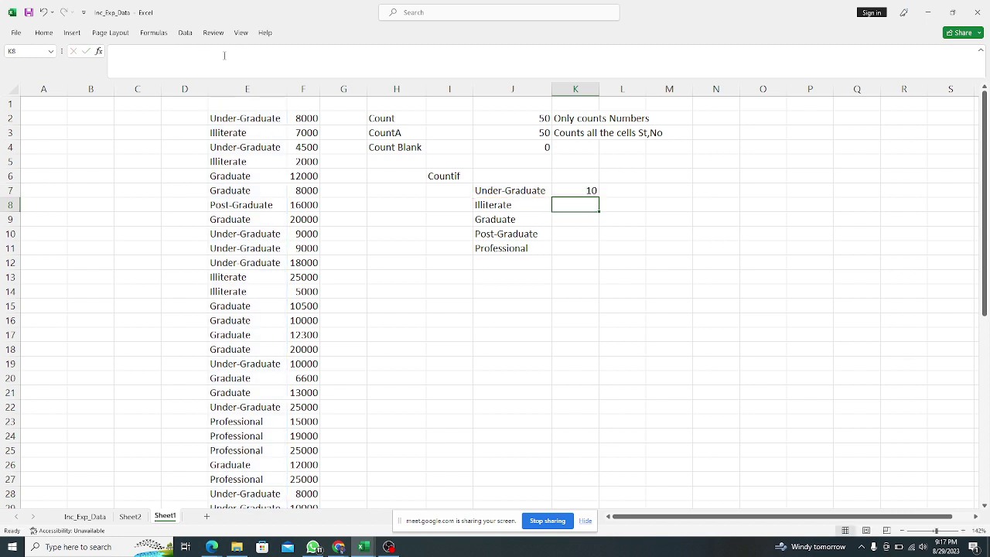
Step: Fill the K7 COUNTIF formula down to K11 and reselect the count cells
click(588, 190)
drag(598, 197, 600, 256)
click(640, 223)
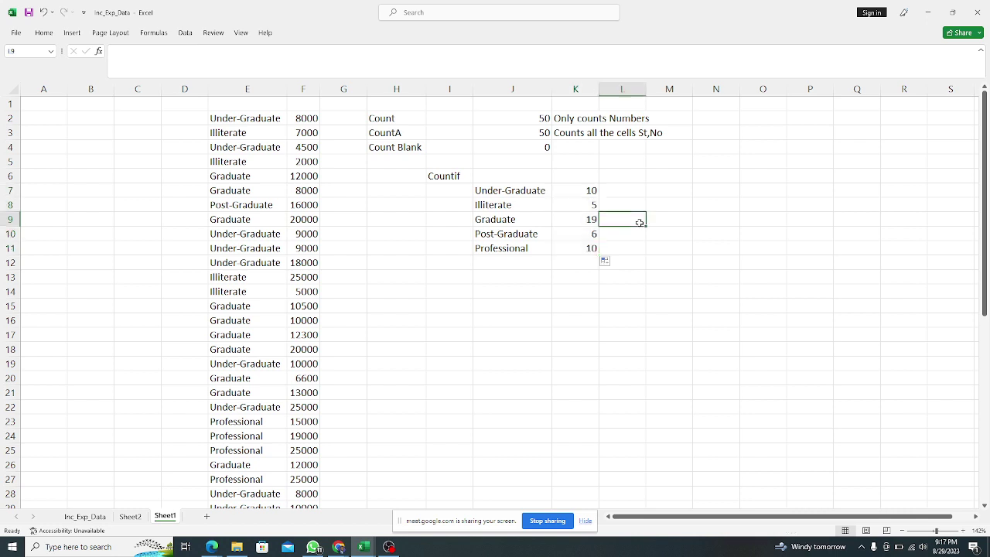
drag(588, 190, 588, 246)
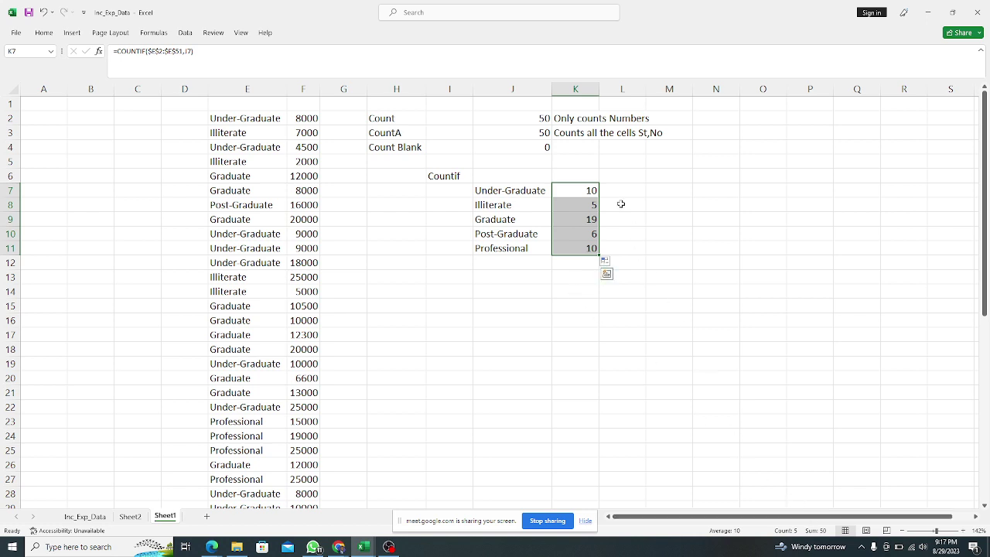
drag(586, 188, 586, 248)
Step: Select the five COUNTIF results K7:K11, then bring the Google Meet window forward
click(822, 535)
drag(580, 192, 579, 247)
click(572, 191)
drag(579, 190, 582, 243)
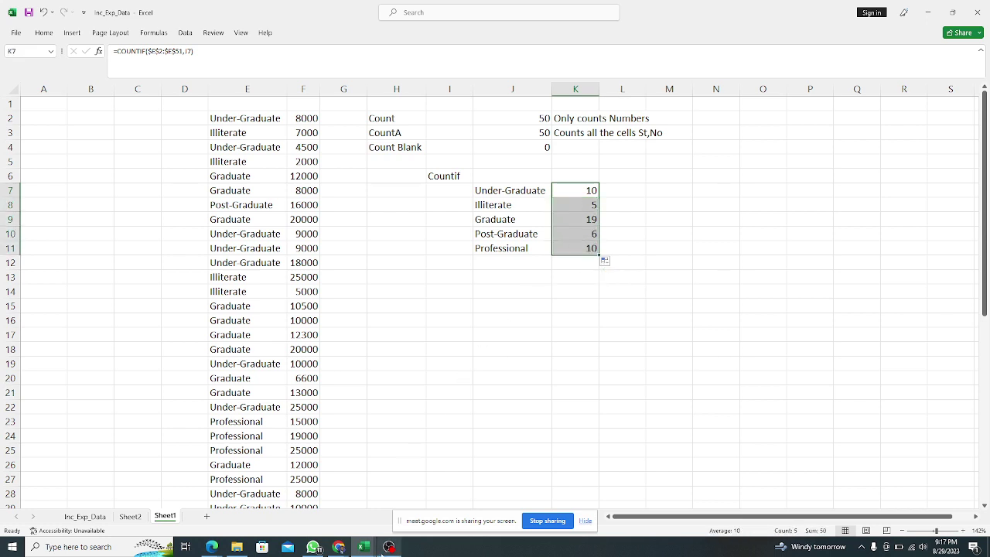
mouse_move(339, 549)
click(283, 502)
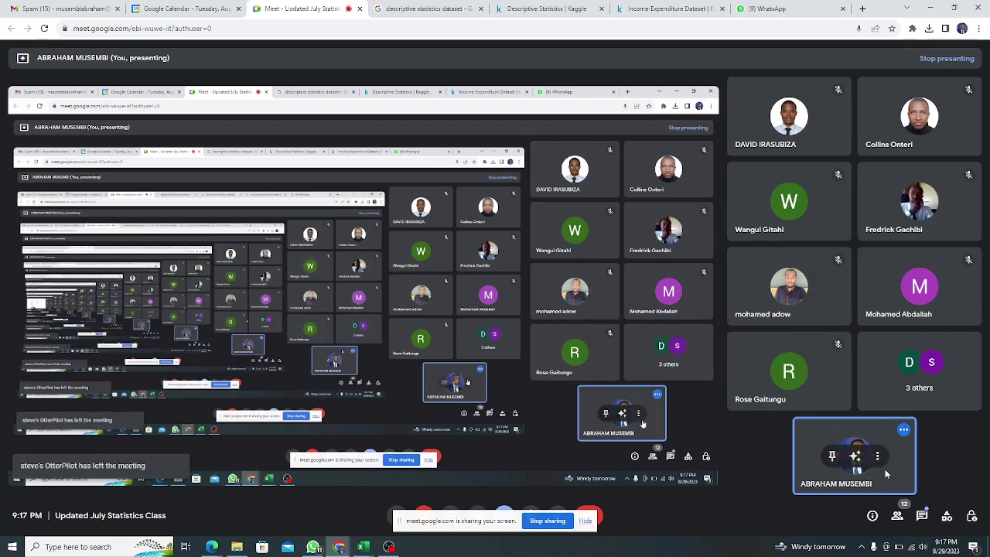
Step: Open Meet's in-call messages panel, then minimize Meet to show the Excel workbook
click(922, 516)
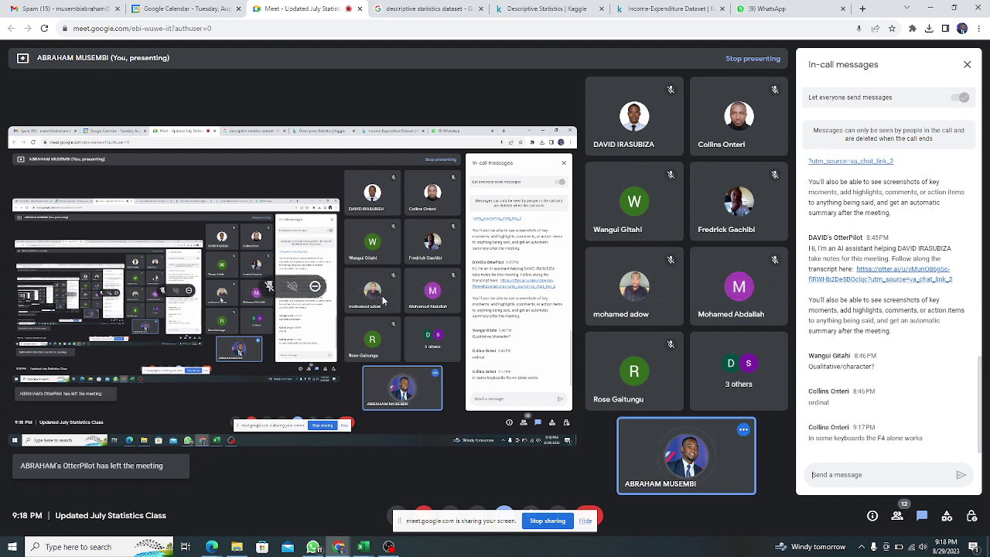
click(932, 11)
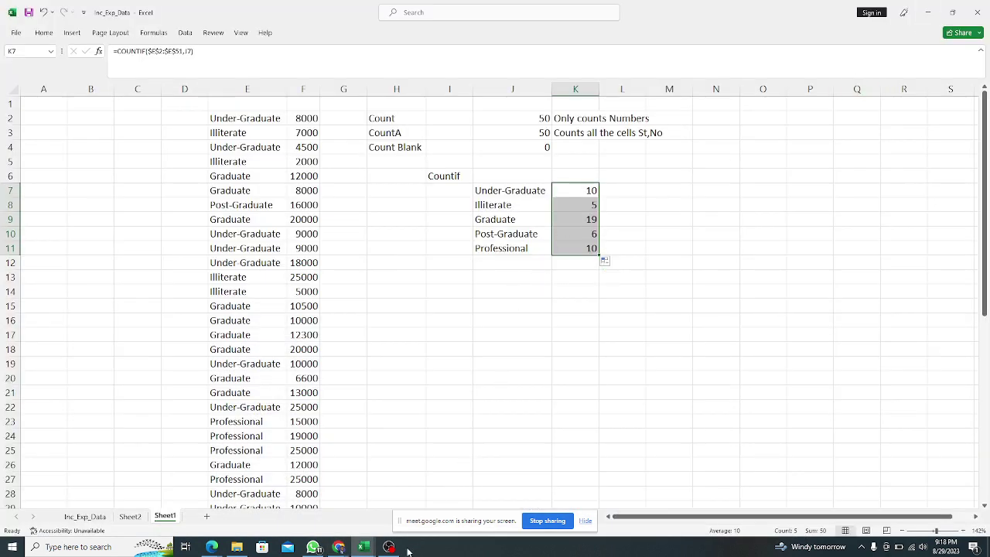
mouse_move(339, 546)
click(267, 499)
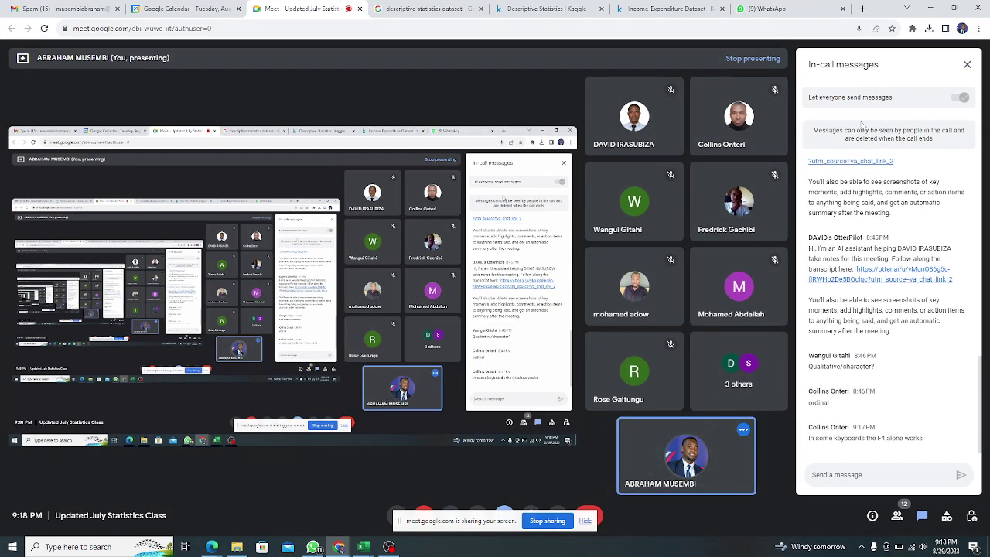
click(933, 11)
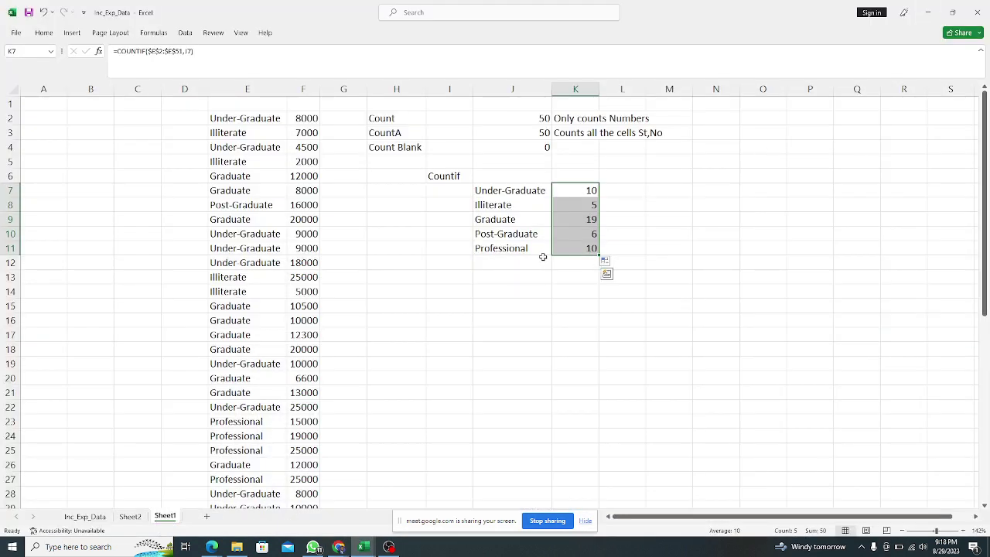
Step: Enter the label CountIfs in cell I13
click(454, 275)
text(CountIfs)
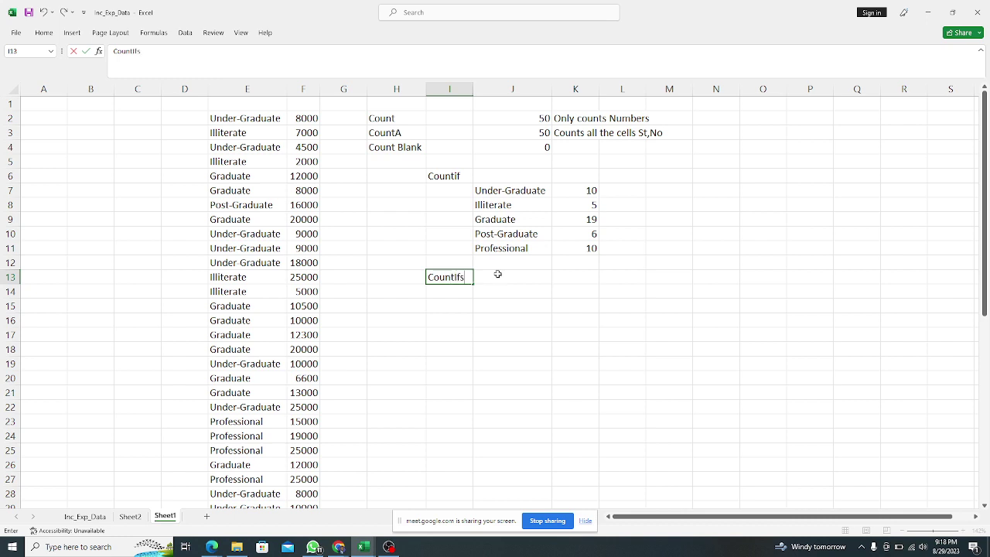
click(540, 276)
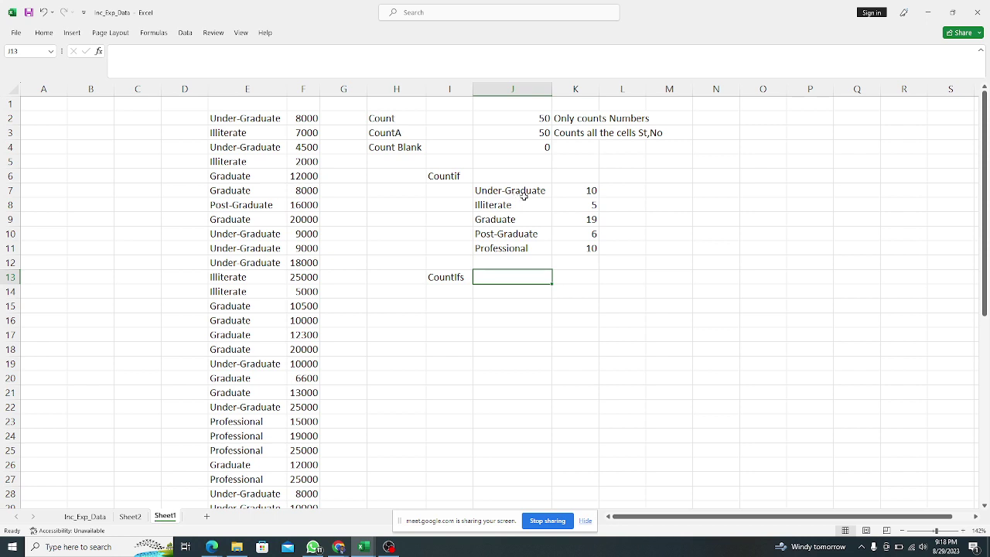
Step: Copy the five category labels from J7:J11 into J14:J18
drag(510, 193, 515, 241)
right_click(514, 241)
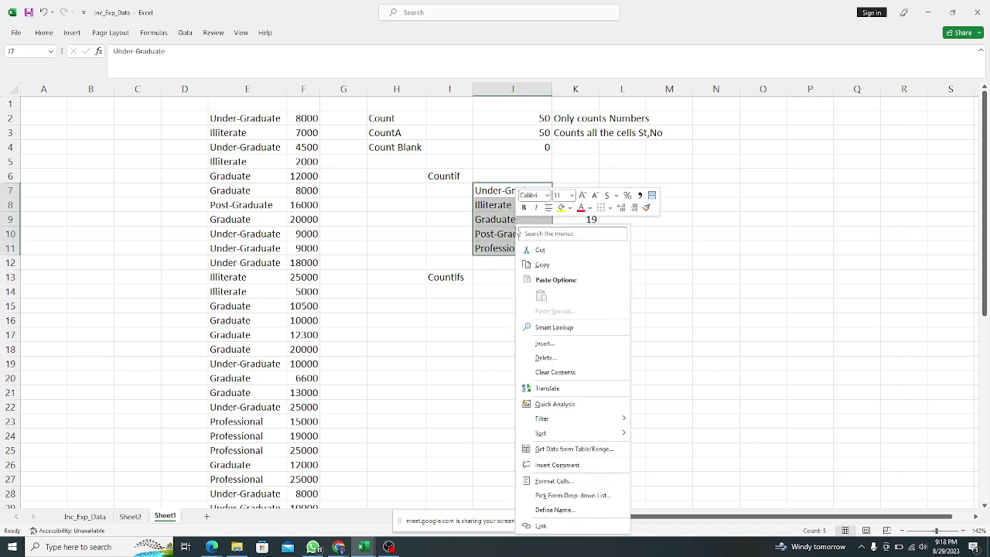
click(534, 264)
click(510, 292)
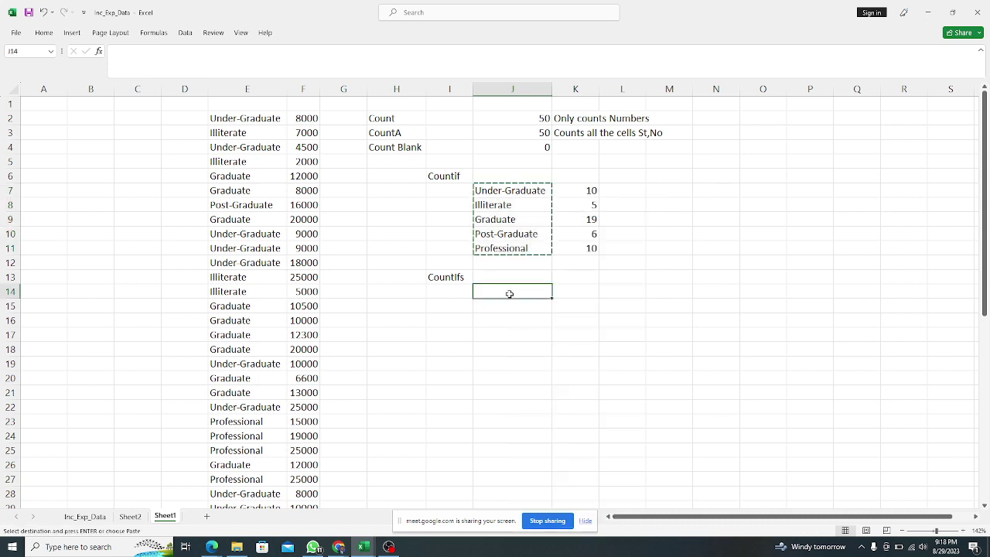
right_click(510, 292)
click(550, 72)
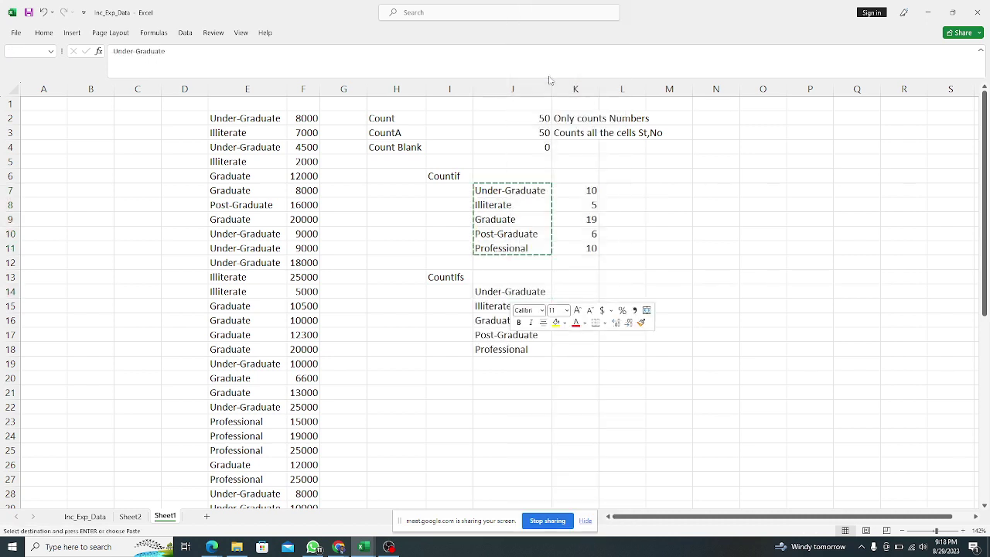
click(516, 294)
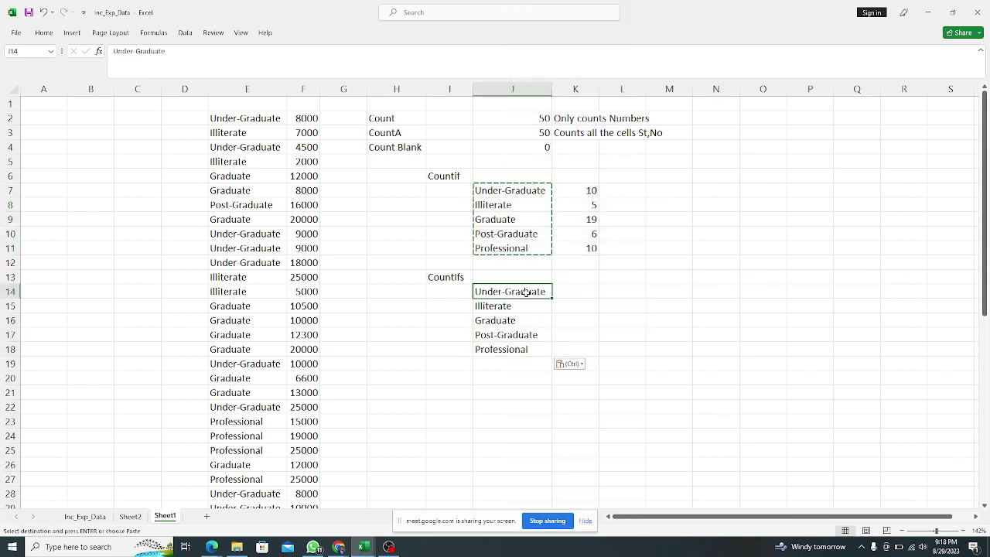
click(571, 299)
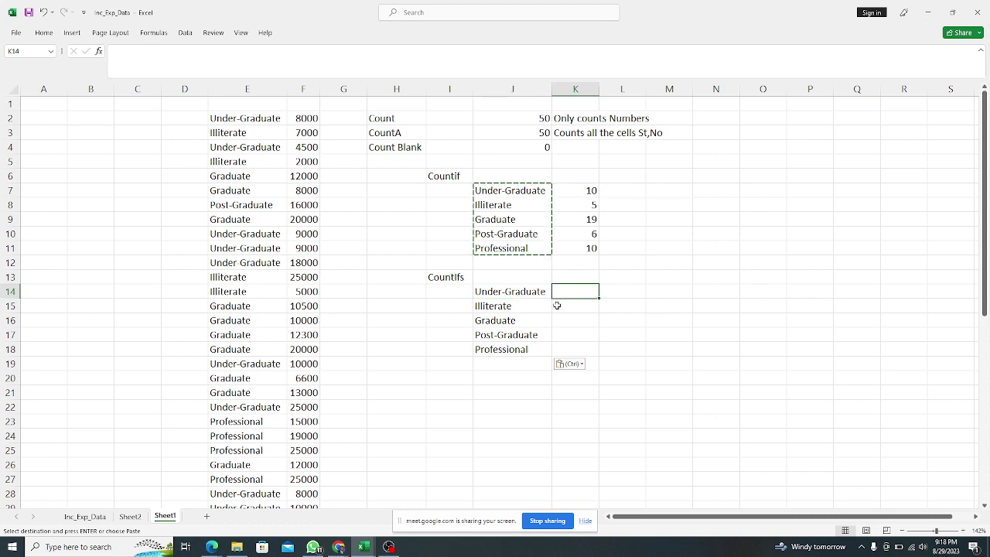
click(508, 306)
click(570, 304)
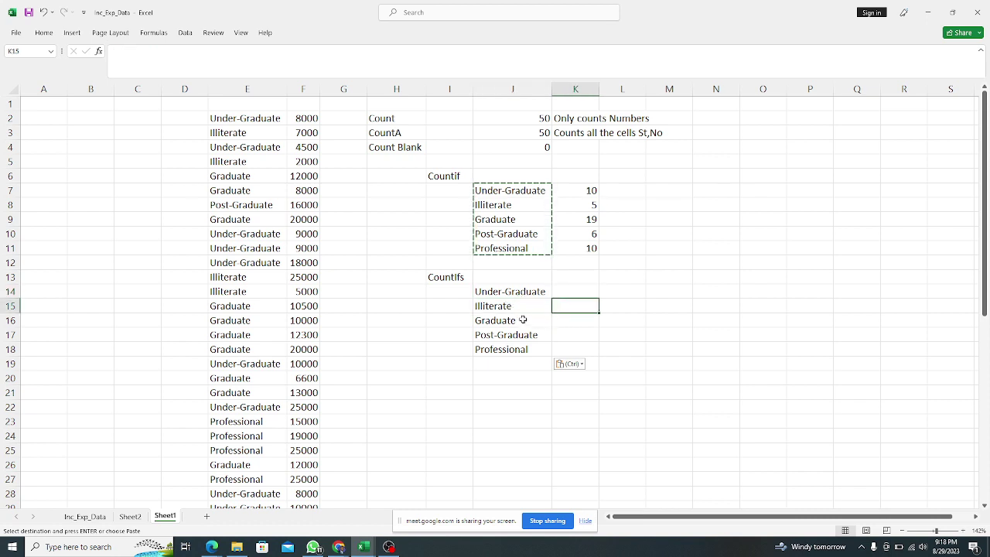
click(506, 319)
click(574, 321)
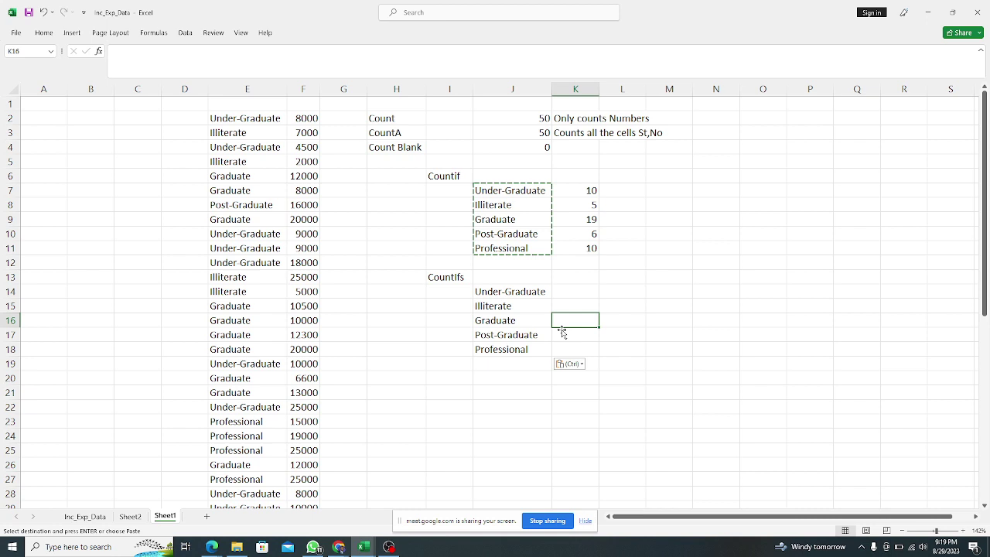
click(503, 334)
click(571, 337)
click(510, 349)
click(572, 351)
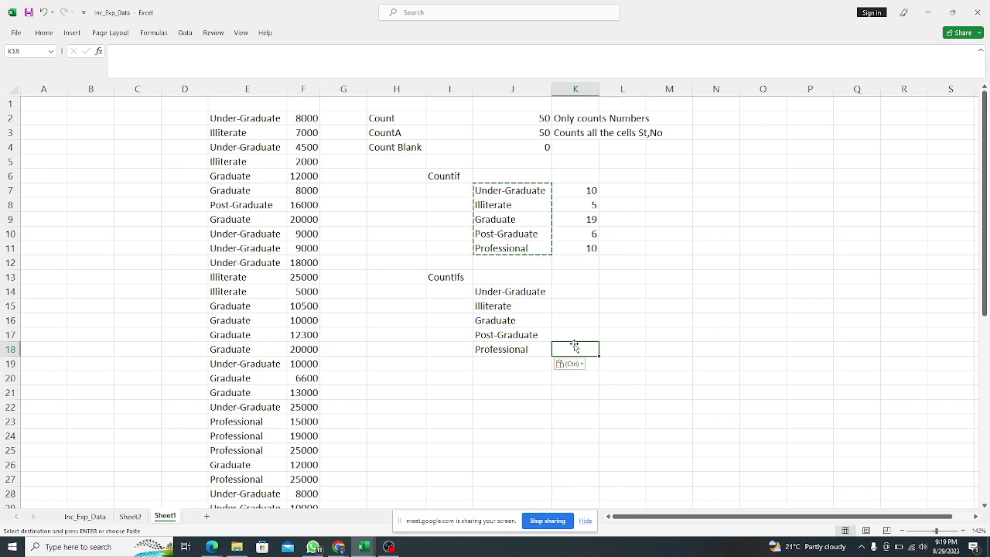
drag(544, 290, 537, 353)
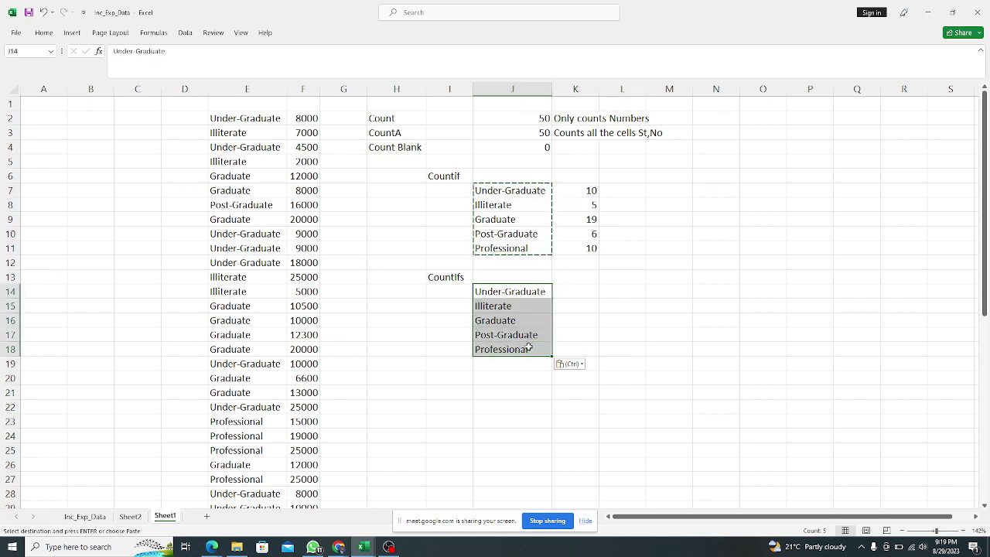
click(531, 299)
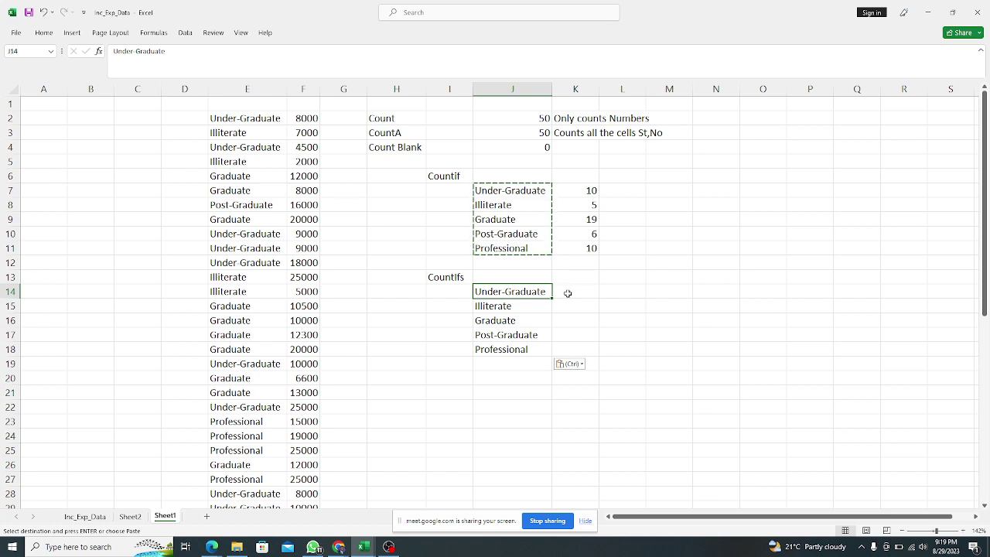
click(567, 293)
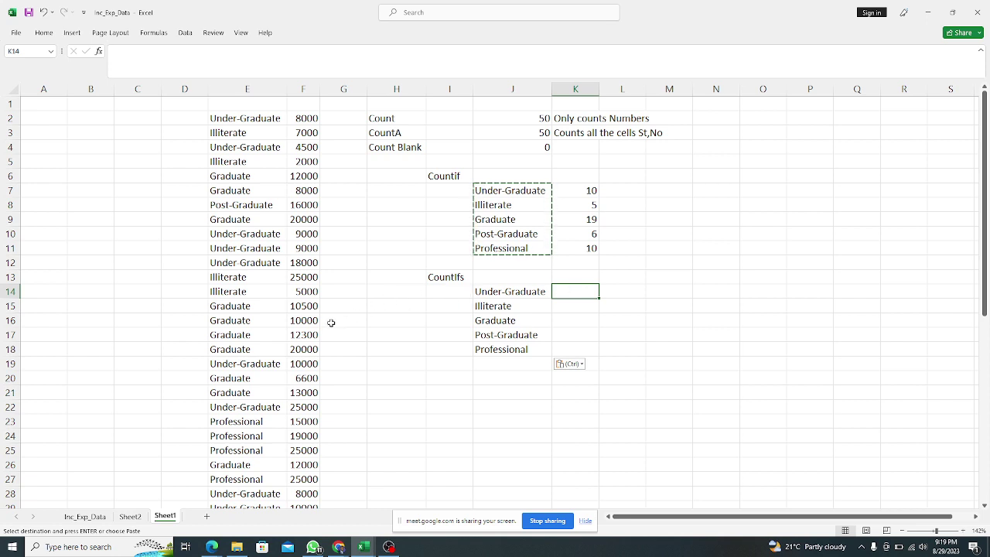
click(305, 92)
drag(305, 91, 263, 86)
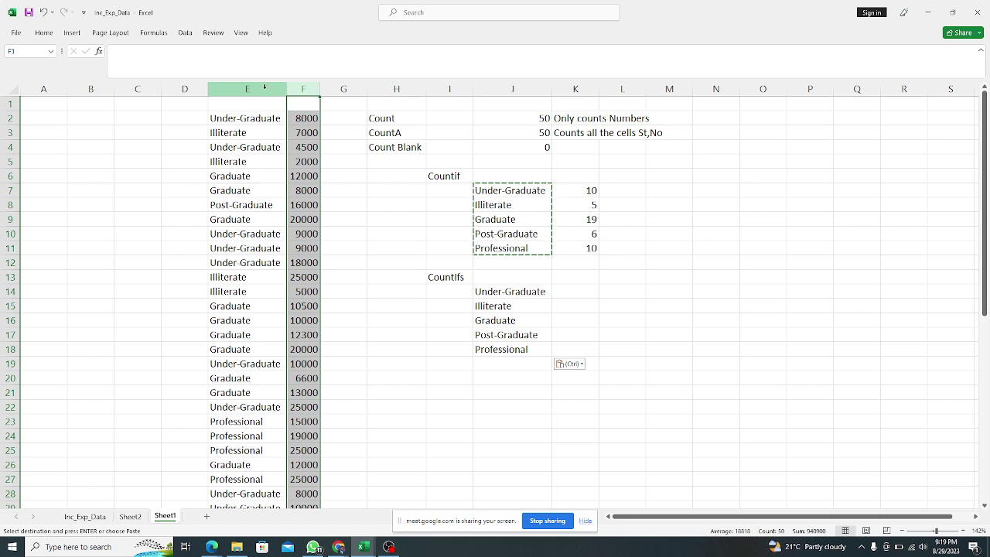
click(264, 89)
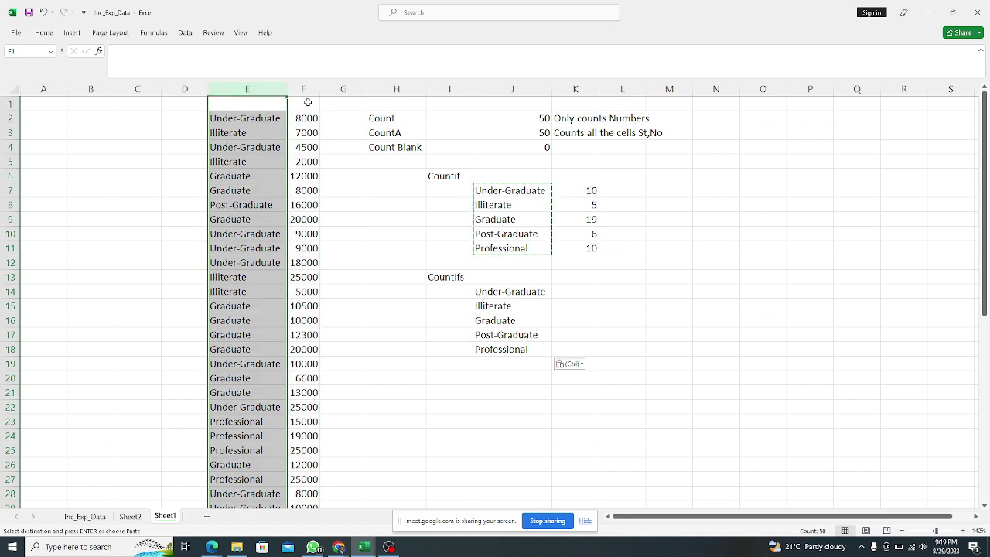
click(309, 91)
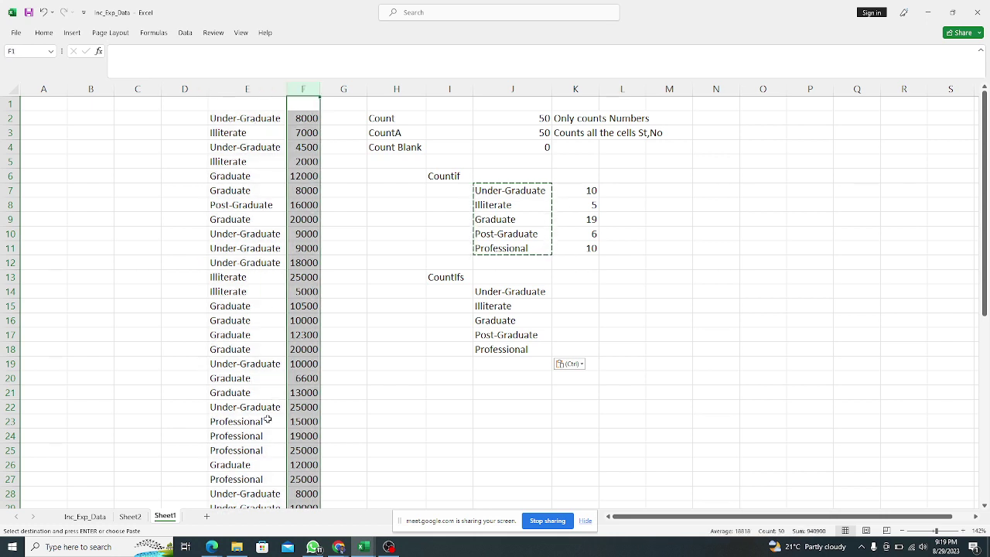
click(513, 291)
click(564, 290)
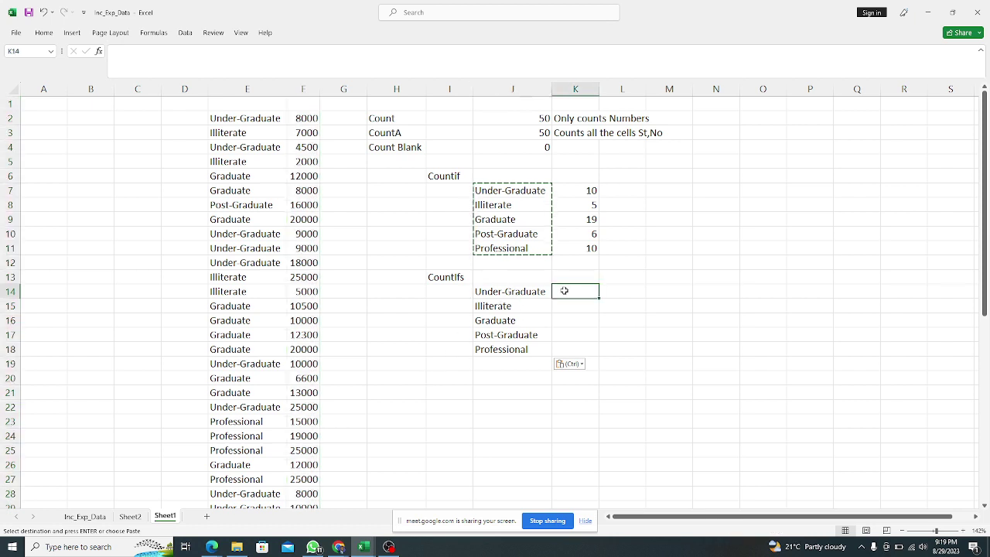
click(521, 303)
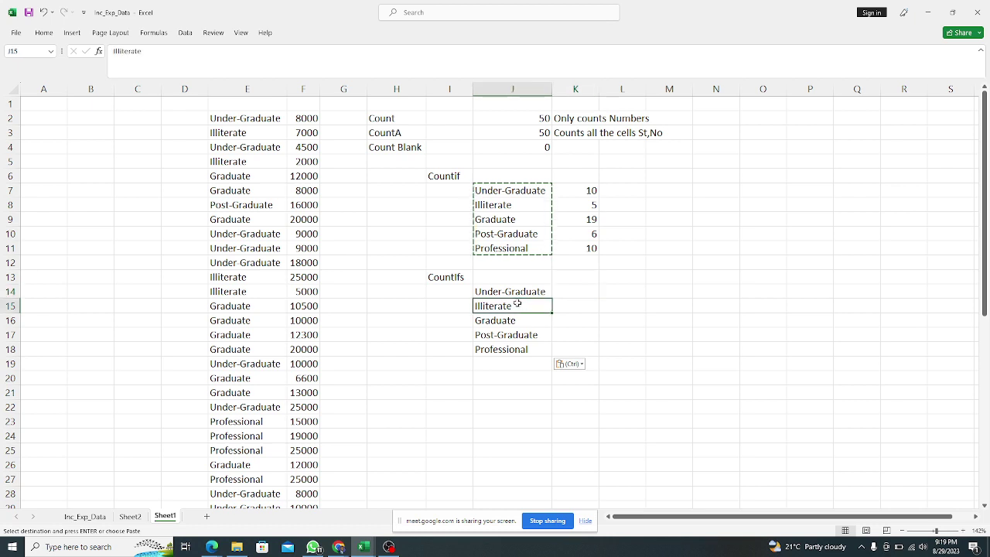
click(302, 89)
click(500, 329)
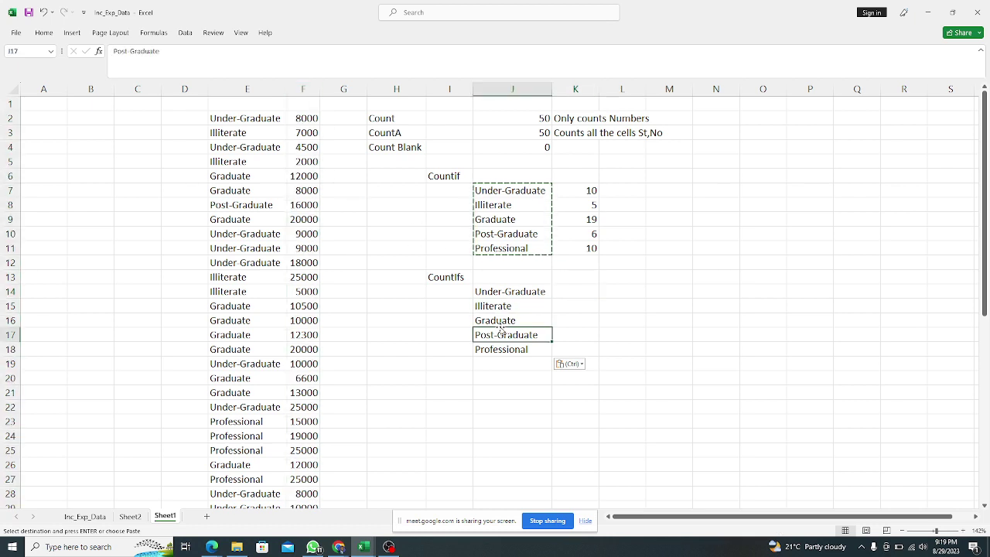
click(312, 92)
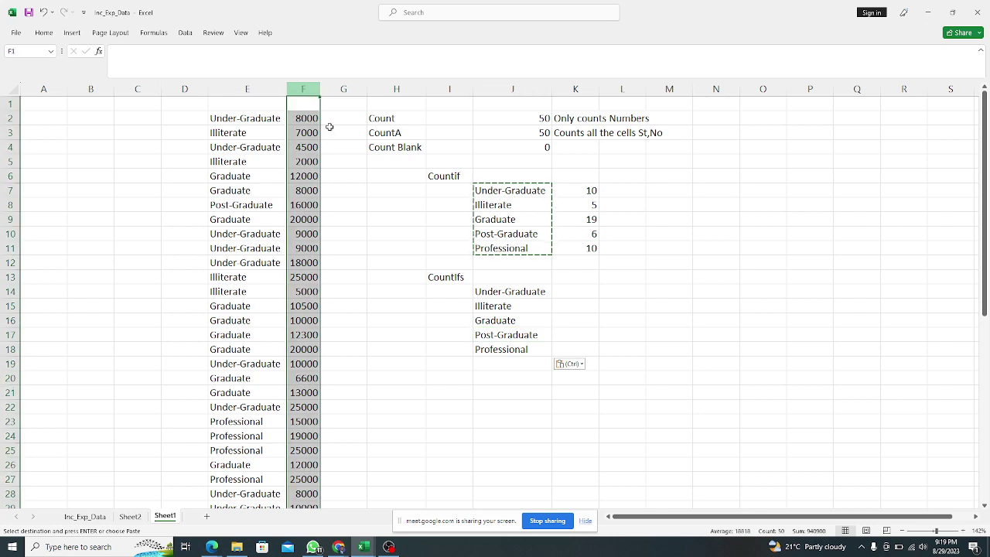
click(530, 349)
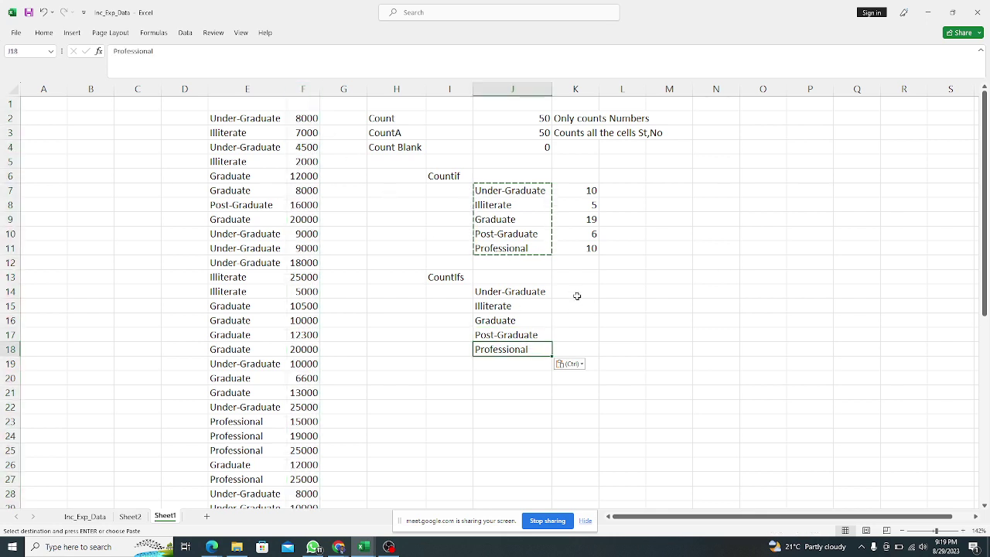
click(577, 298)
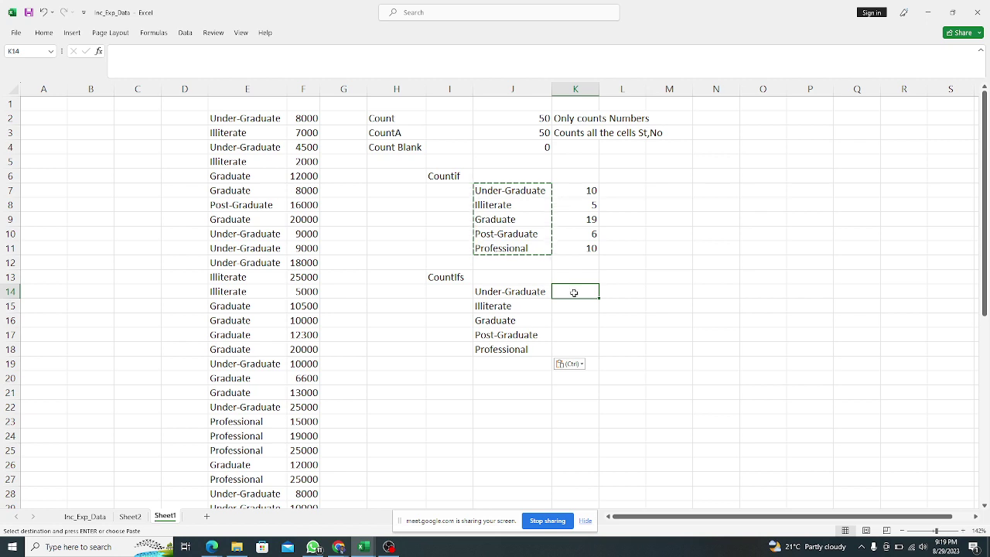
Step: In K14, start a COUNTIFS formula with range E2:E51 and criterion J14
text(=)
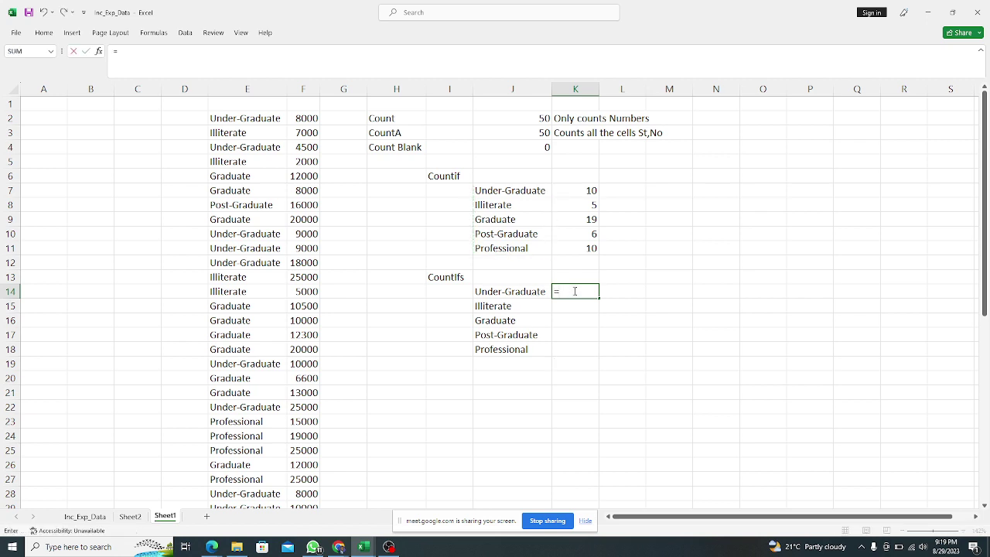
text(cou)
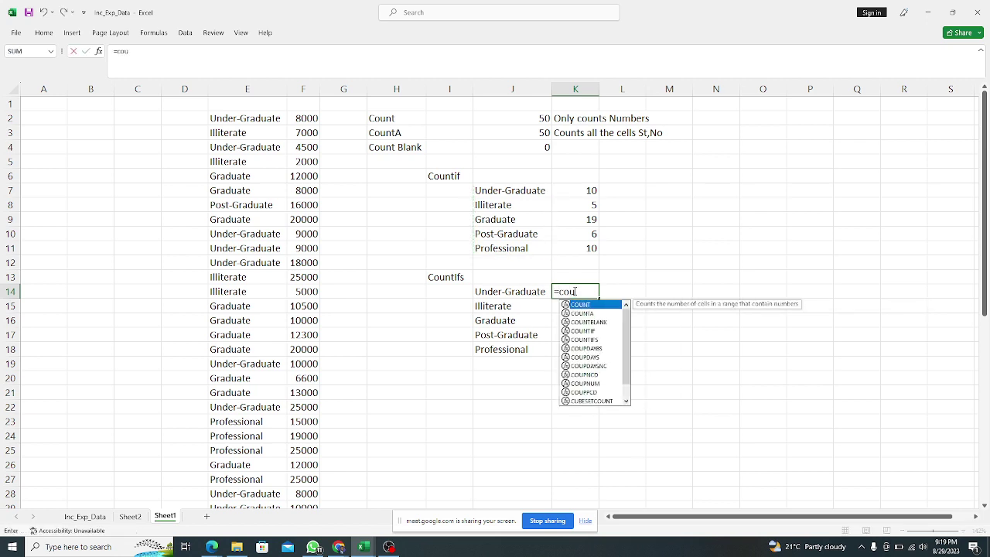
text(n)
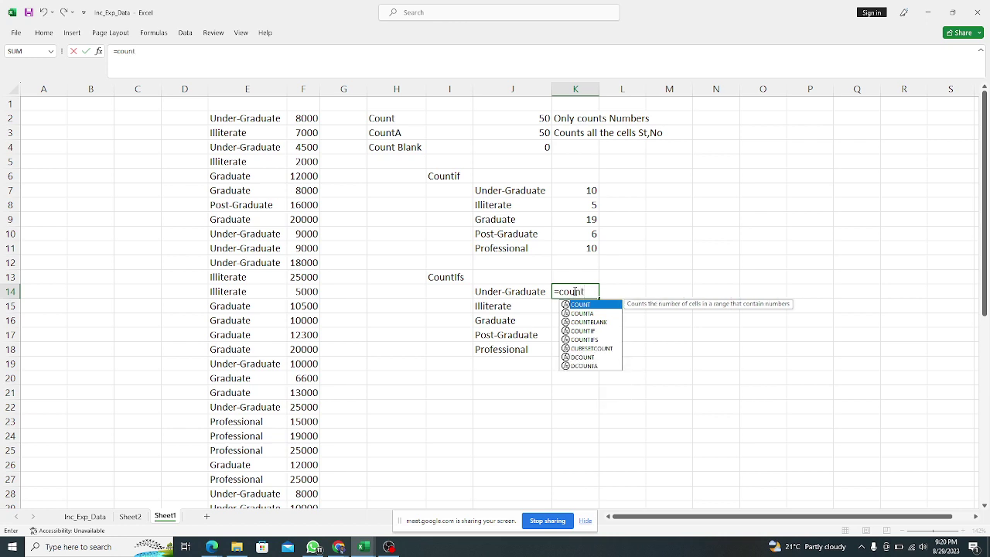
text(t)
double_click(590, 340)
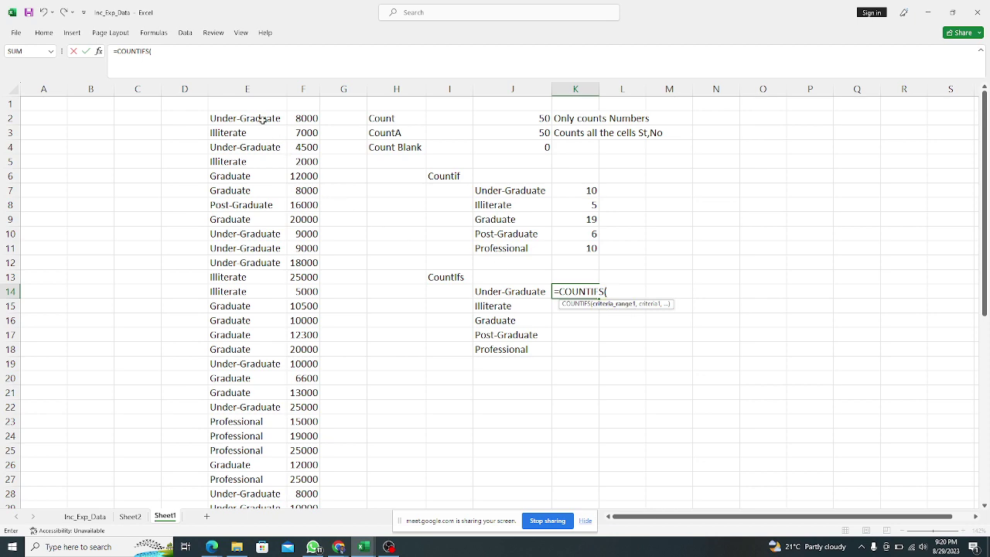
drag(261, 119, 246, 481)
scroll(409, 407, up, 8)
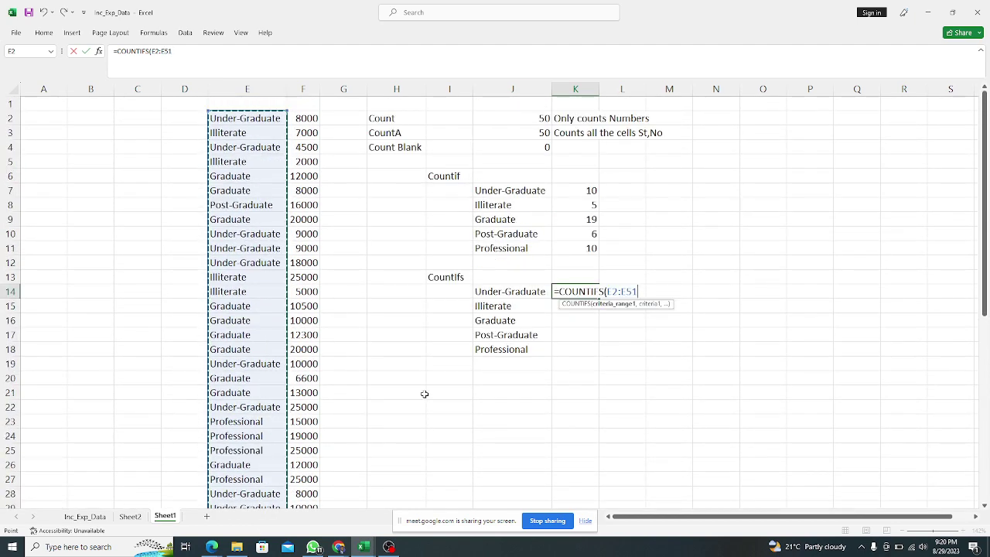
text(,)
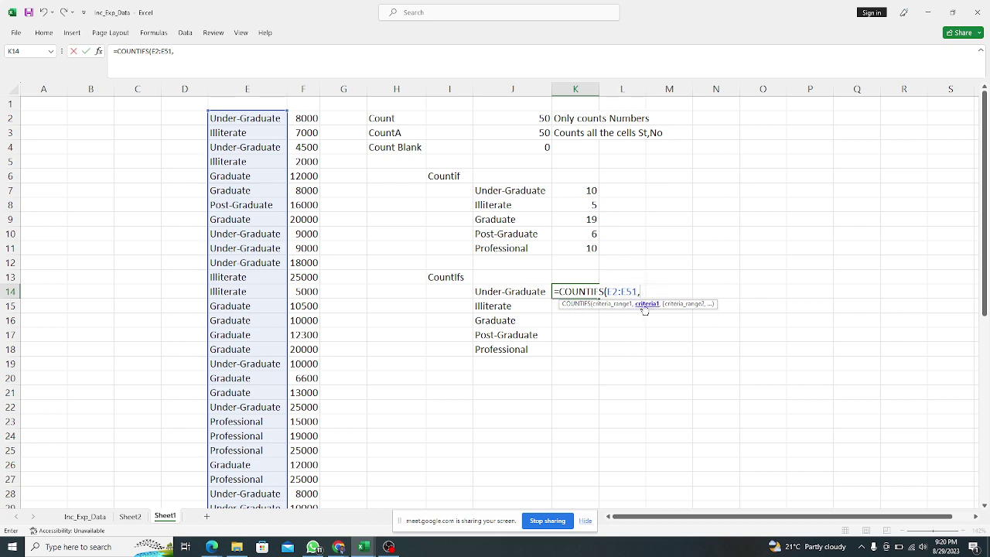
click(518, 292)
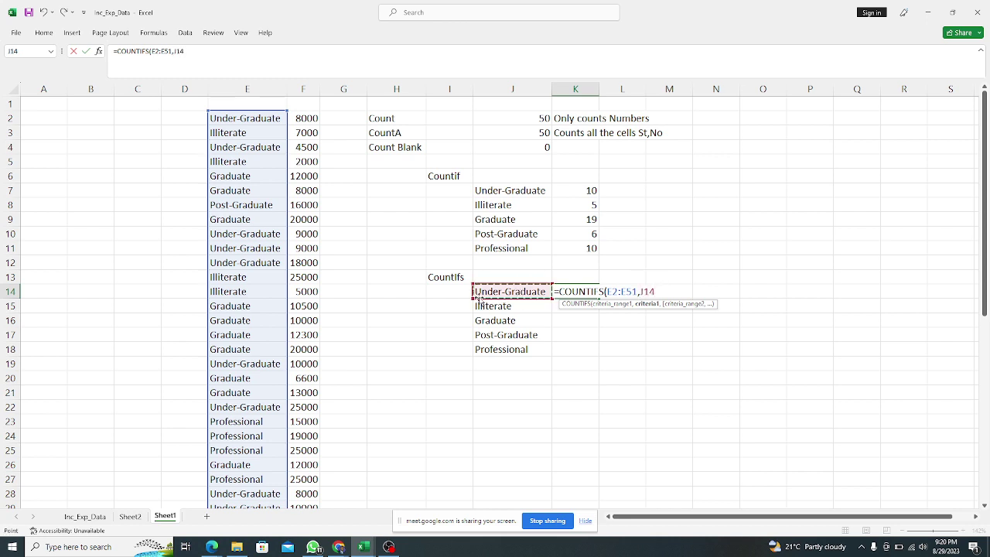
text(,)
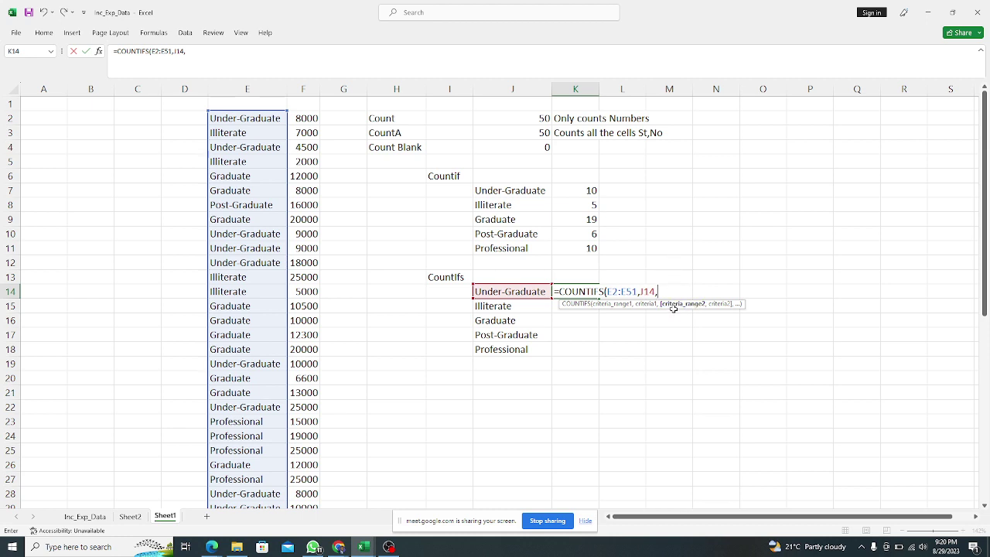
Step: Add the income range F2:F51 with criterion >10000 and close the bracket
click(306, 117)
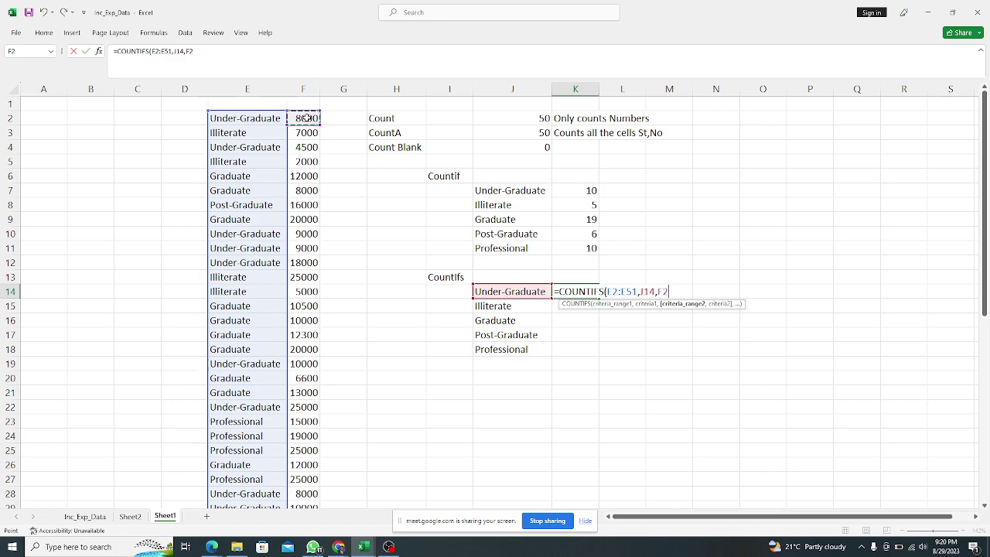
key(ctrl+shift+Down)
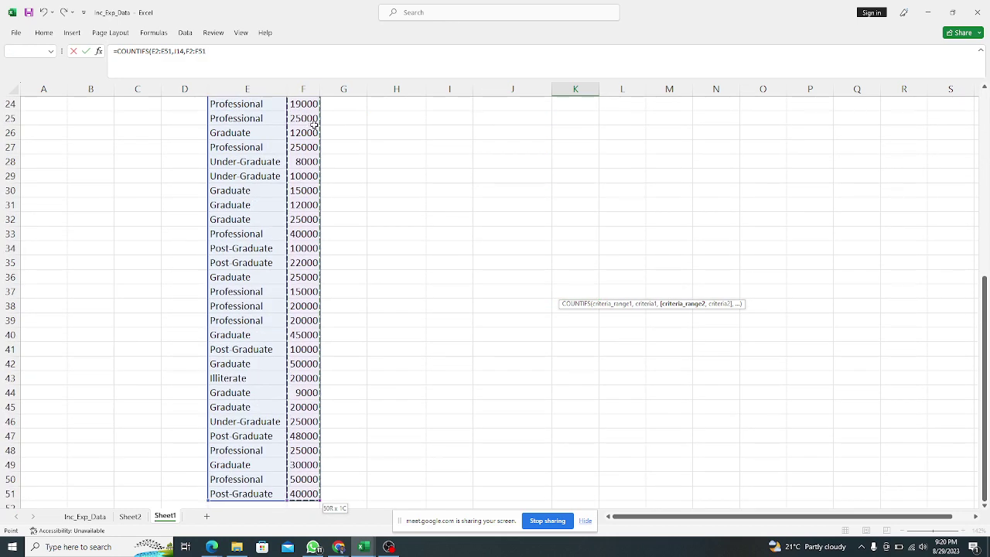
scroll(431, 228, up, 8)
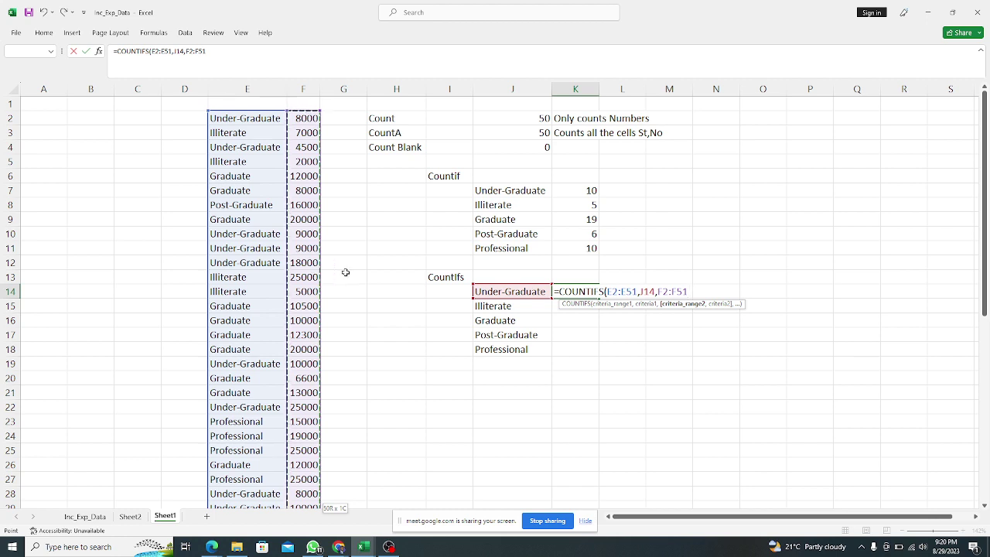
text(,>)
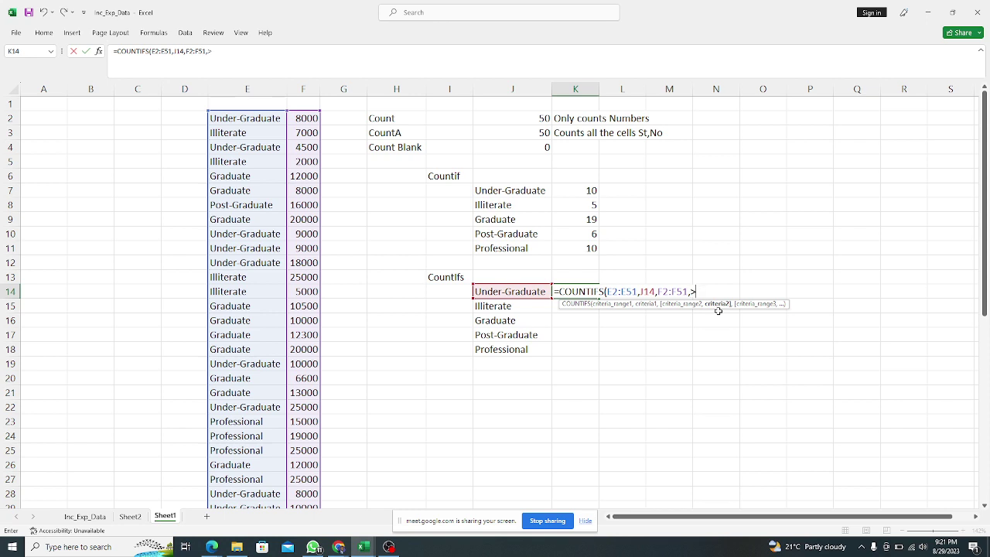
text(10000)
text())
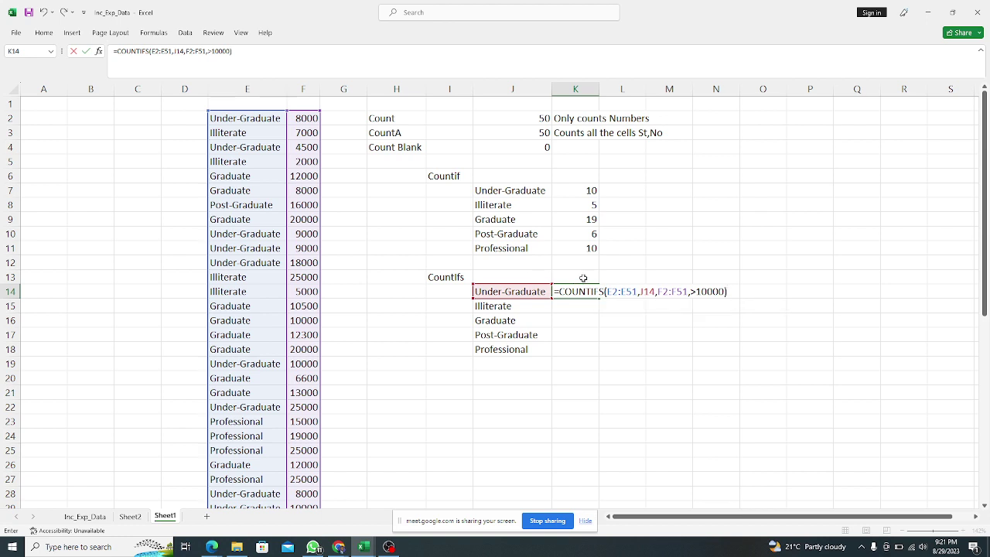
Step: Dismiss the formula error and make K14's COUNTIFS use cell J13 as the income criterion
key(Return)
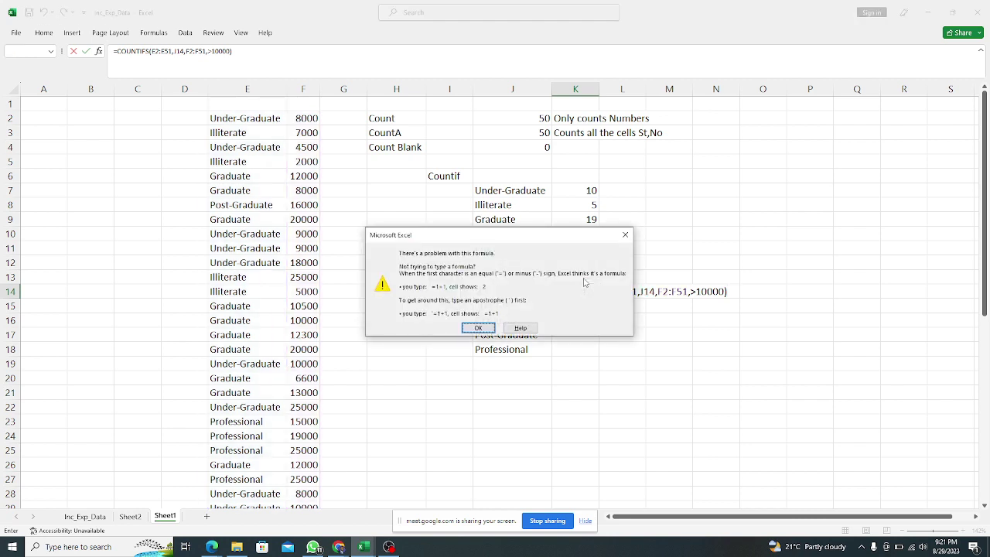
click(625, 234)
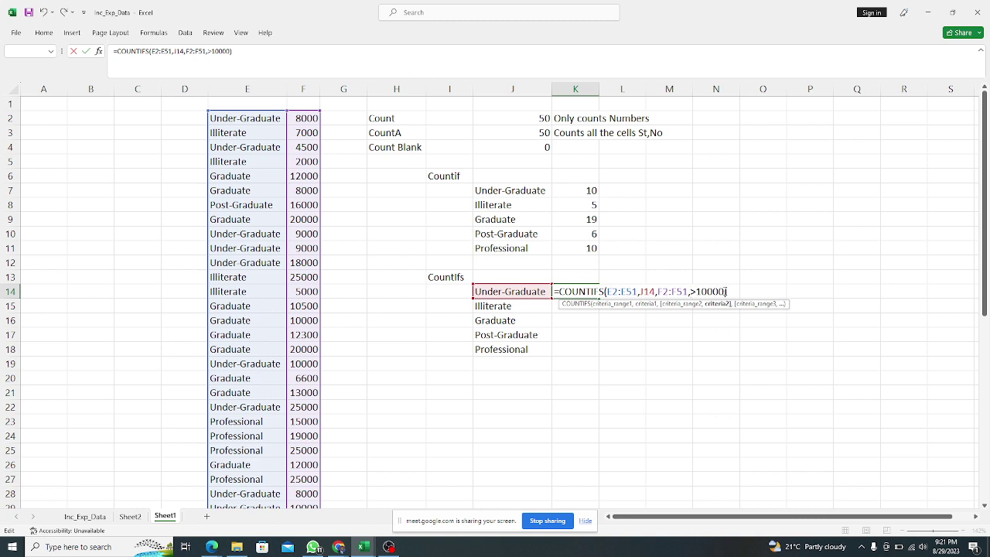
key(BackSpace)
key(BackSpace)
key(BackSpace)
key(BackSpace)
key(BackSpace)
key(BackSpace)
click(519, 274)
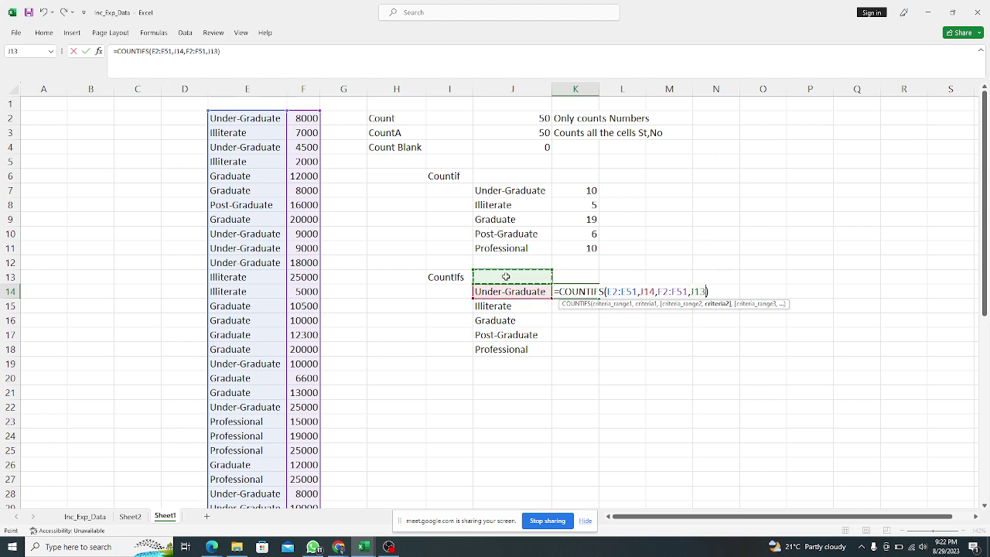
key(Return)
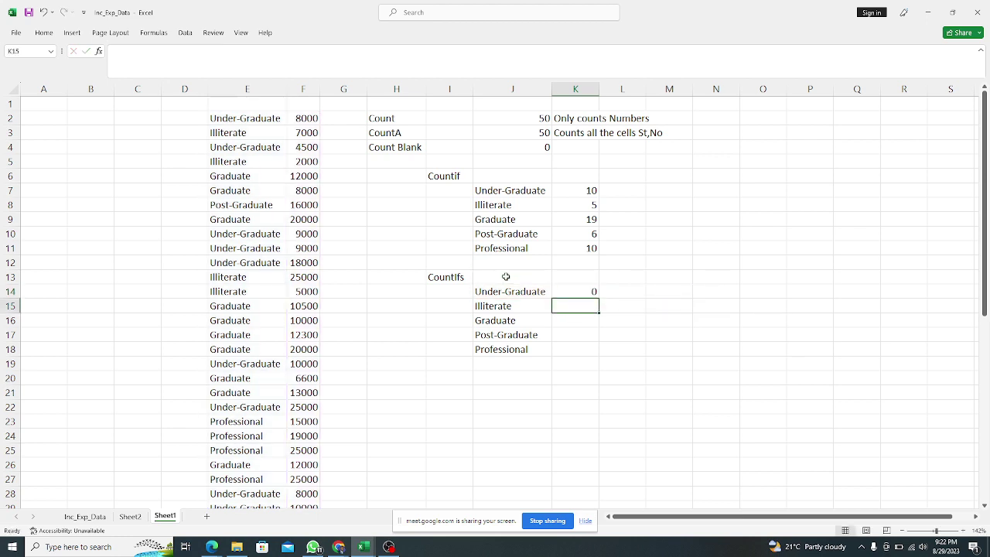
Step: Enter 10000 in J13 as the threshold, so K14 returns 2, and recheck both cells
click(524, 273)
text(10000)
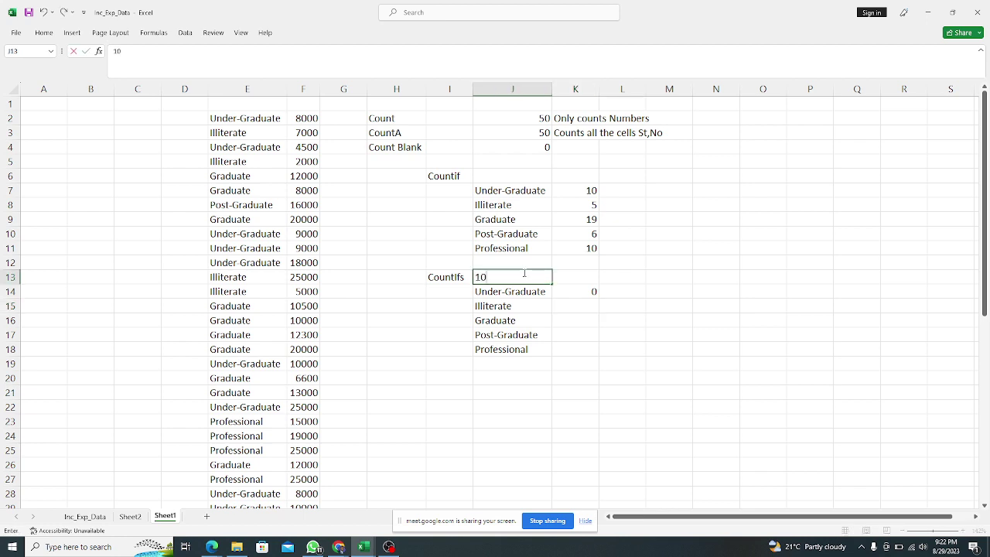
key(Return)
click(532, 279)
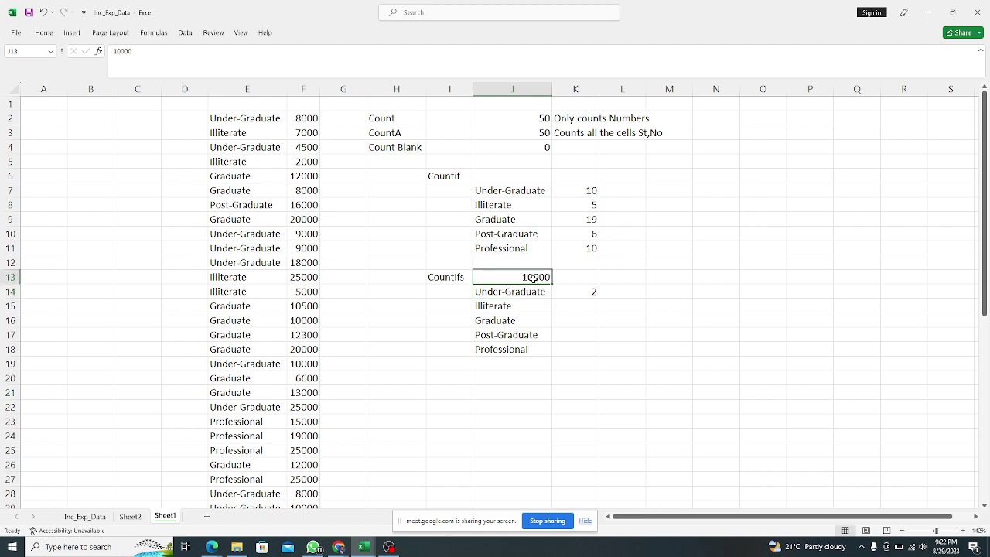
click(585, 295)
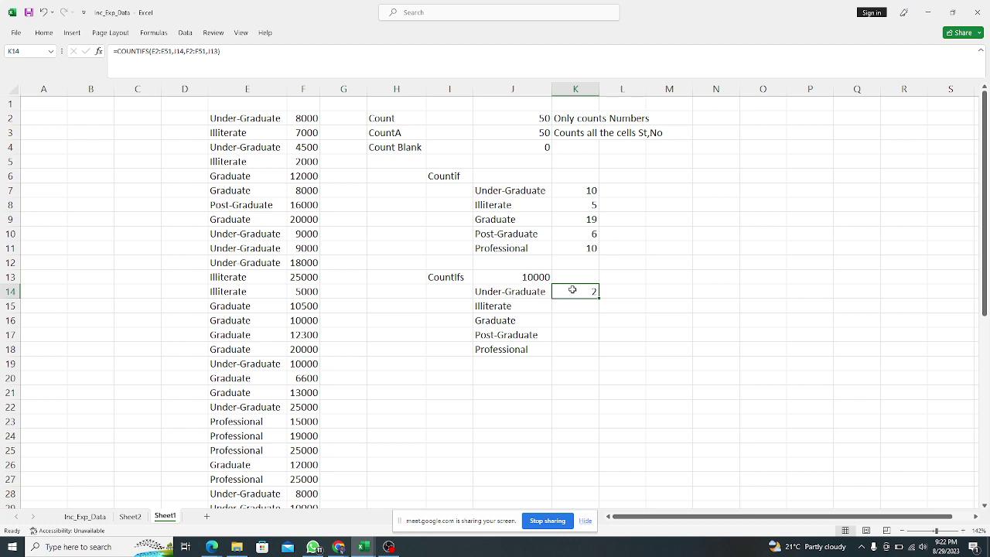
Step: Replace the J13 reference in K14's COUNTIFS formula with an unquoted >10000 criterion
click(533, 281)
click(584, 290)
click(217, 52)
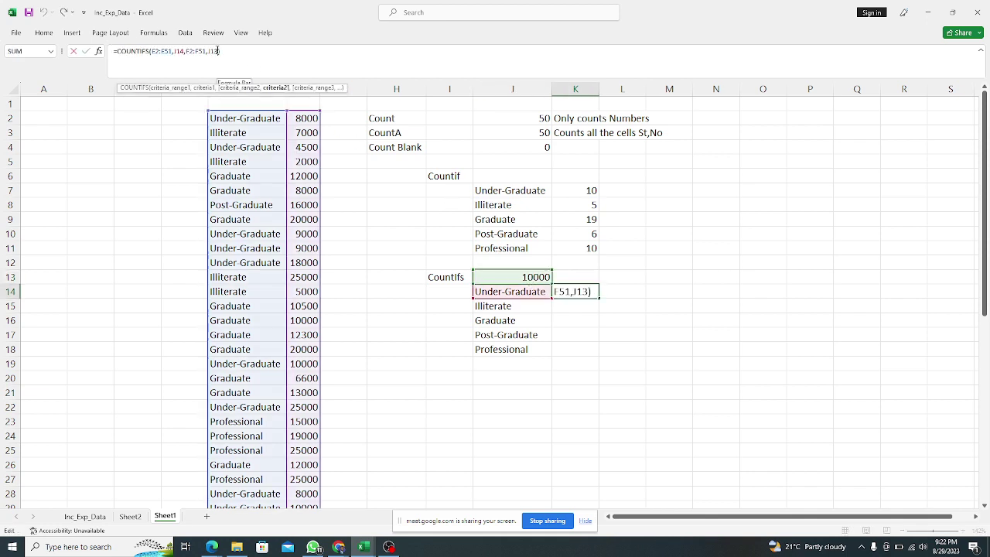
key(BackSpace)
key(BackSpace)
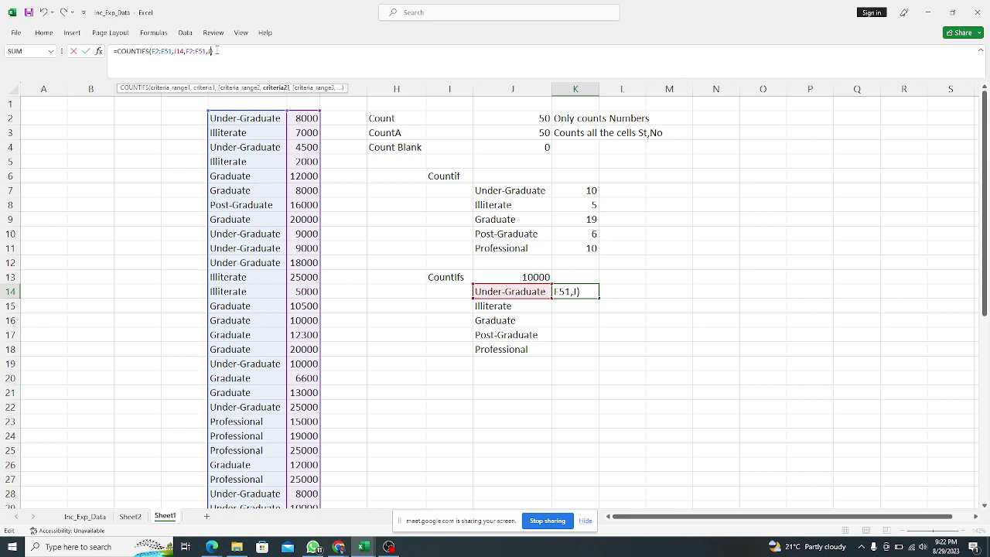
key(BackSpace)
key(BackSpace)
text(>)
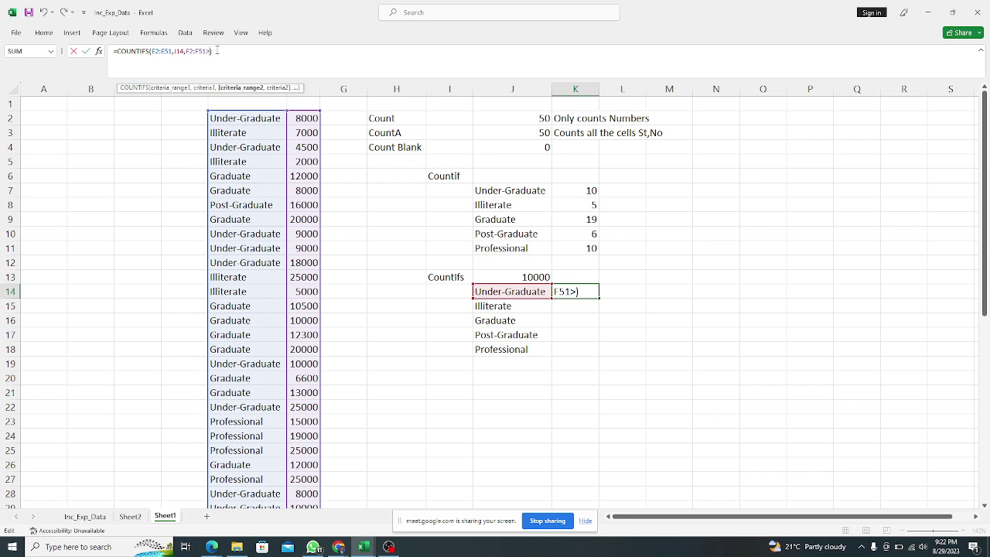
text(10000)
key(Return)
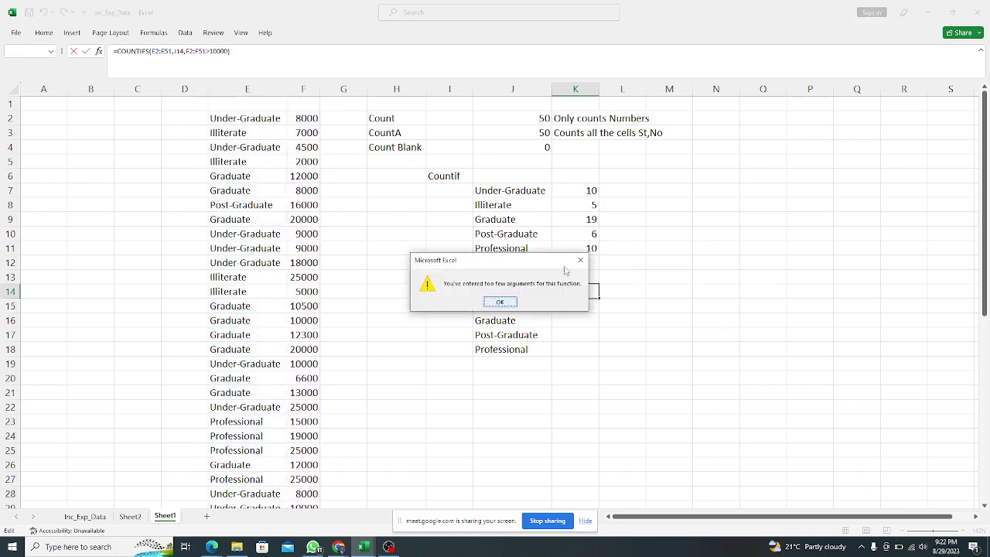
Step: Dismiss the too-few-arguments warning and re-enter the criterion as quoted ">10000", returning 3
click(580, 259)
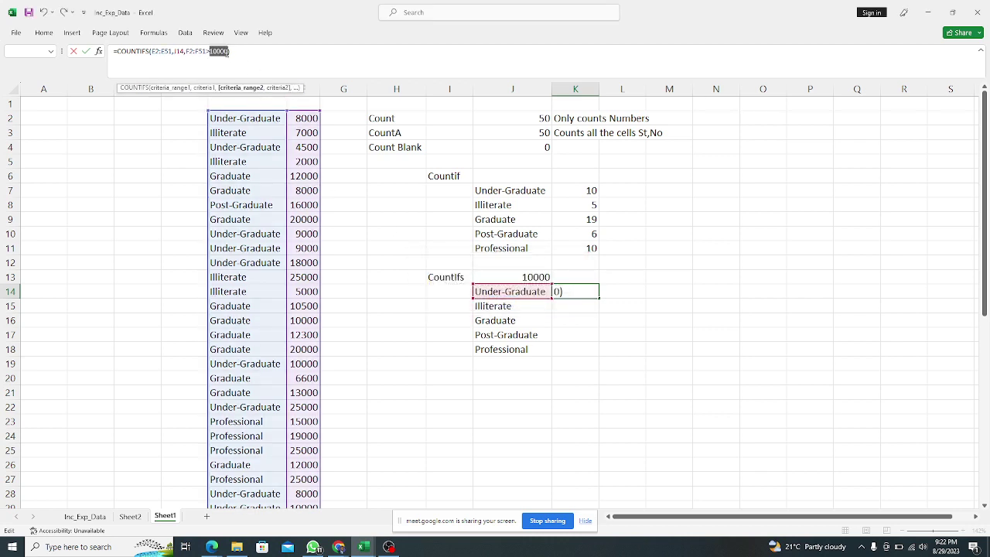
click(228, 51)
key(BackSpace)
key(BackSpace)
key(BackSpace)
key(BackSpace)
key(BackSpace)
key(BackSpace)
text(,")
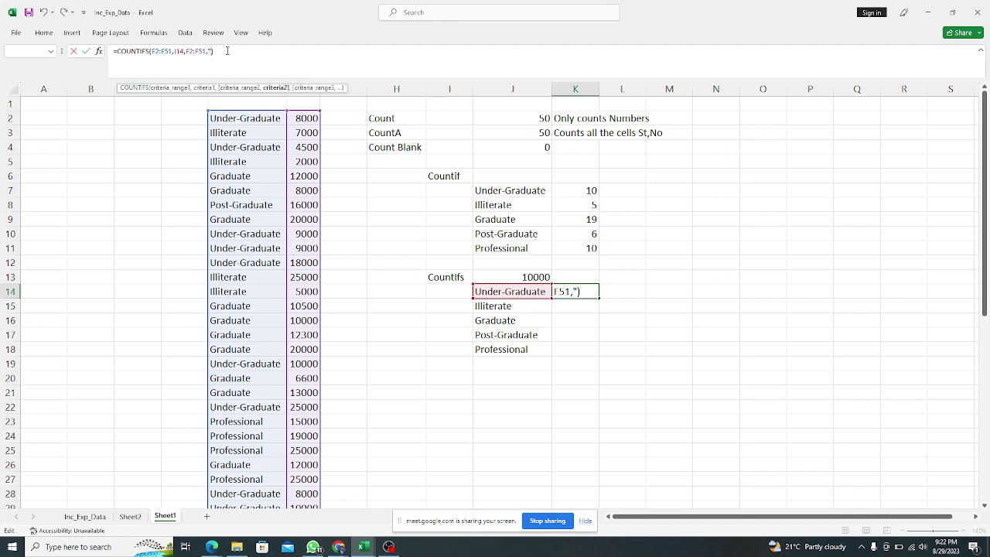
text(>10000)
text(")
key(Return)
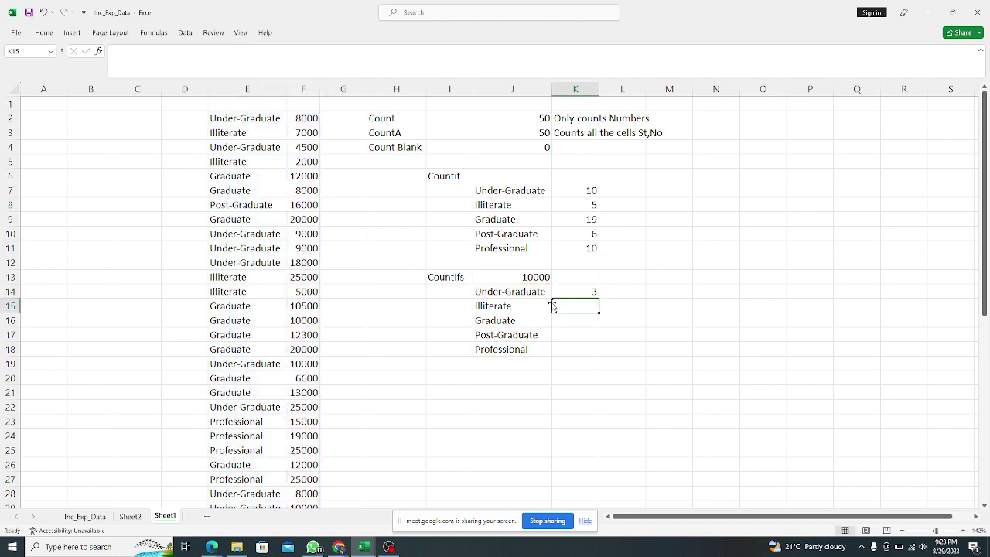
Step: Clear the 10000 from J13 and bring up K14's formula in the formula bar
click(545, 277)
key(Delete)
click(600, 317)
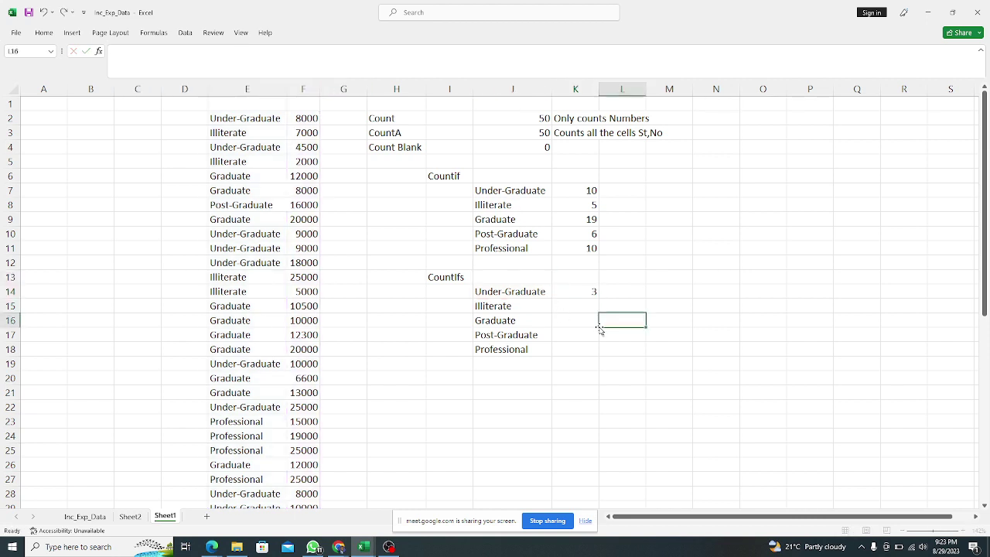
click(590, 293)
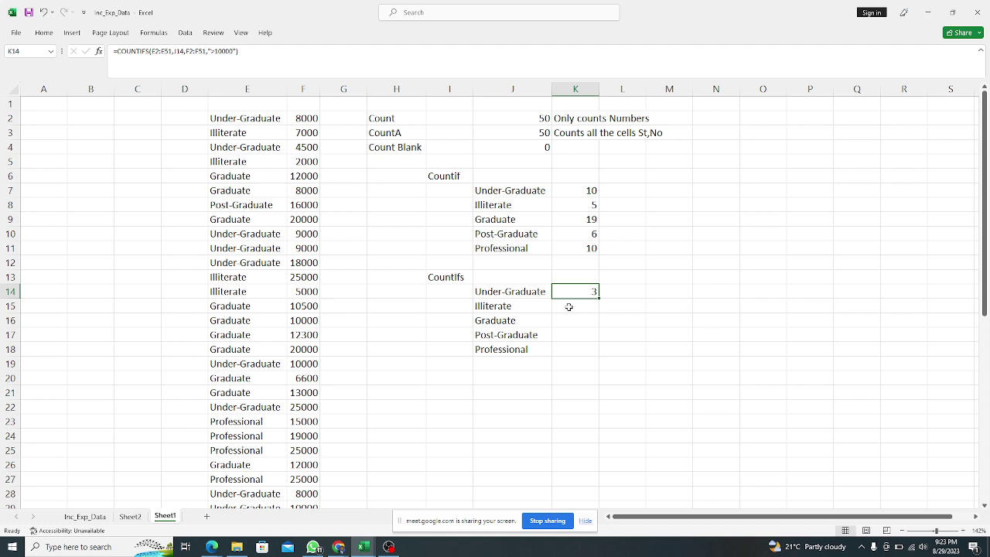
click(258, 57)
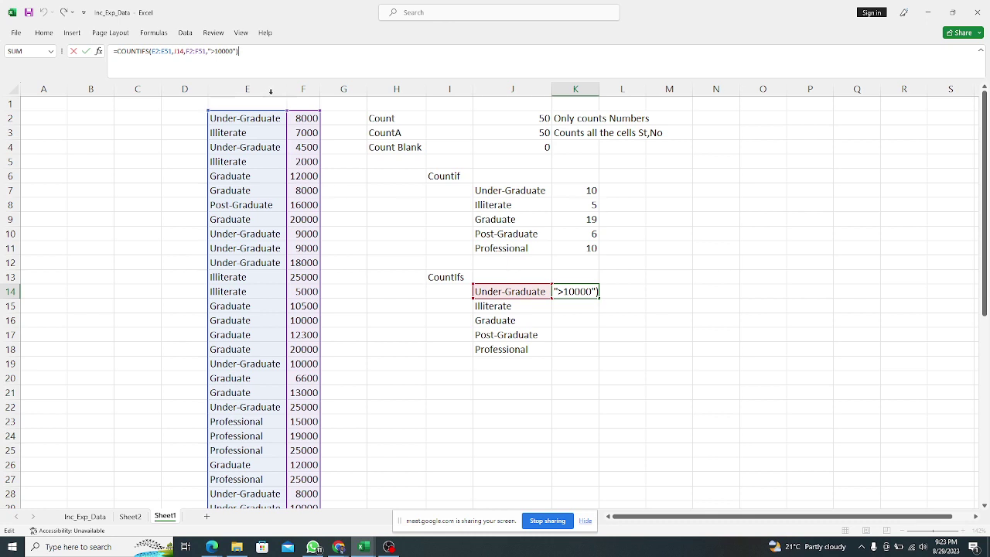
Step: Complete K14's COUNTIFS formula counting Under-Graduate incomes above 10000, returning 3
click(601, 290)
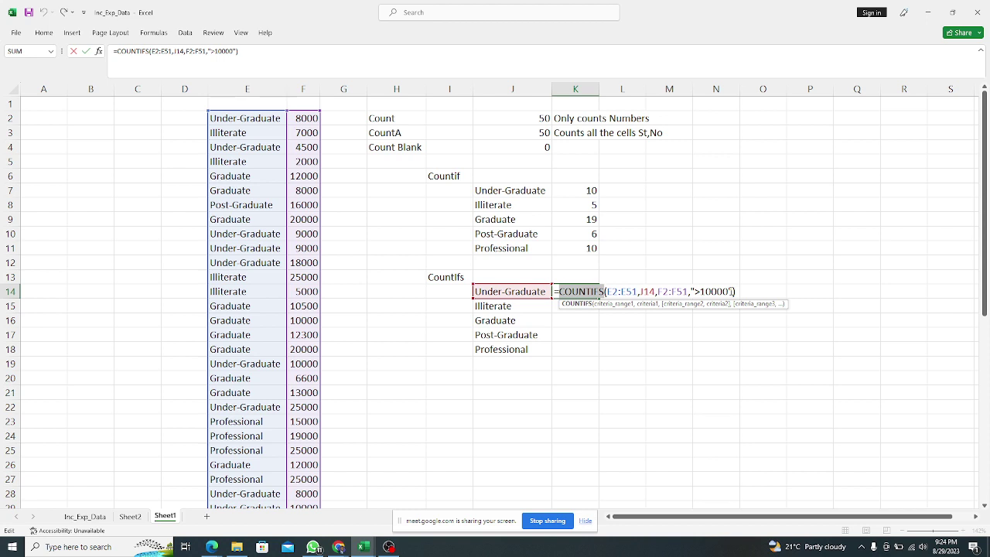
key(Return)
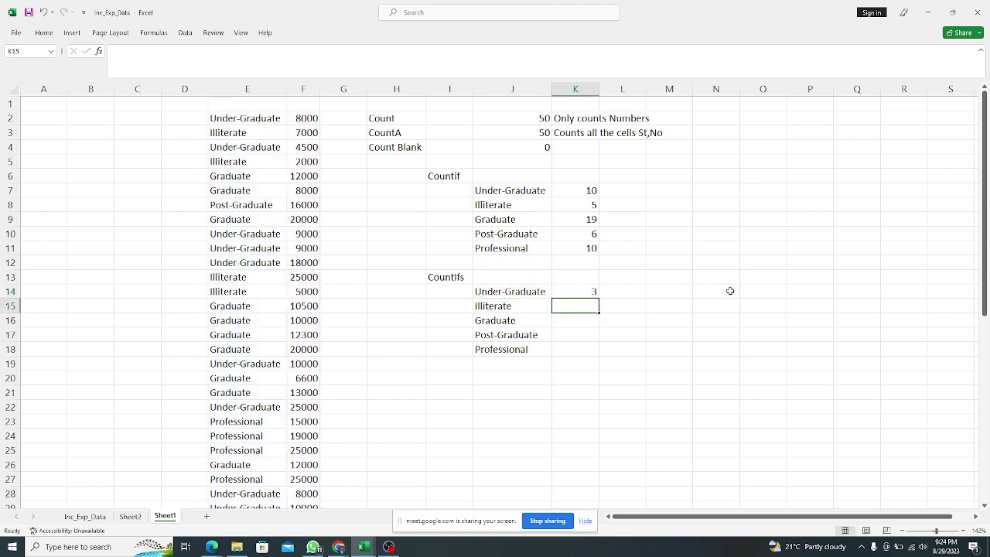
Step: Make K14's E2:E51 range absolute as $E$2:$E$51
click(584, 290)
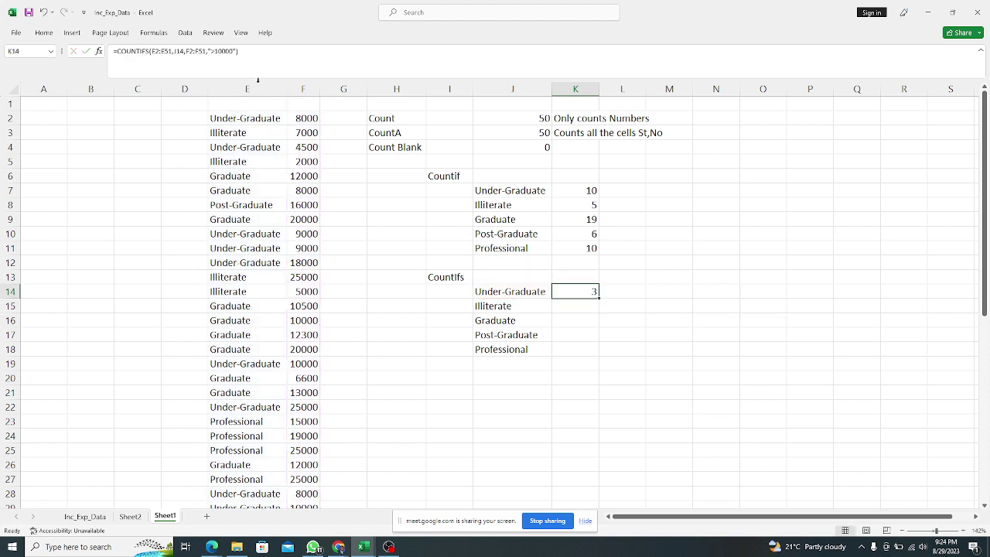
click(157, 51)
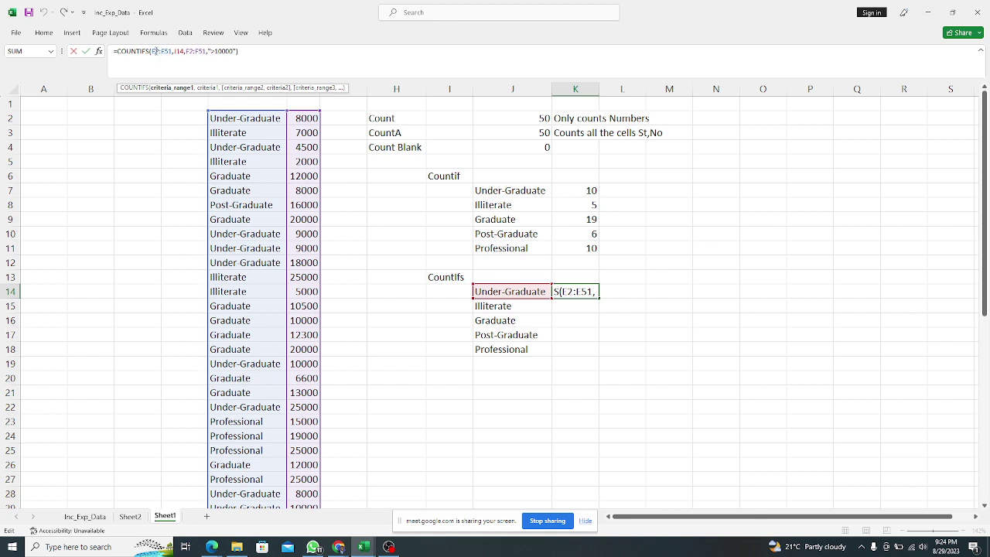
text($)
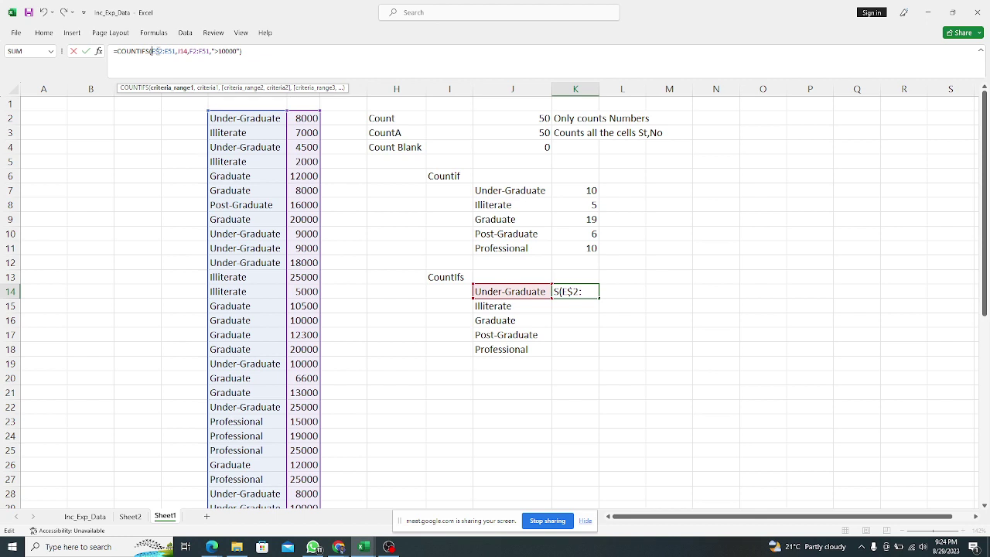
click(153, 51)
text($)
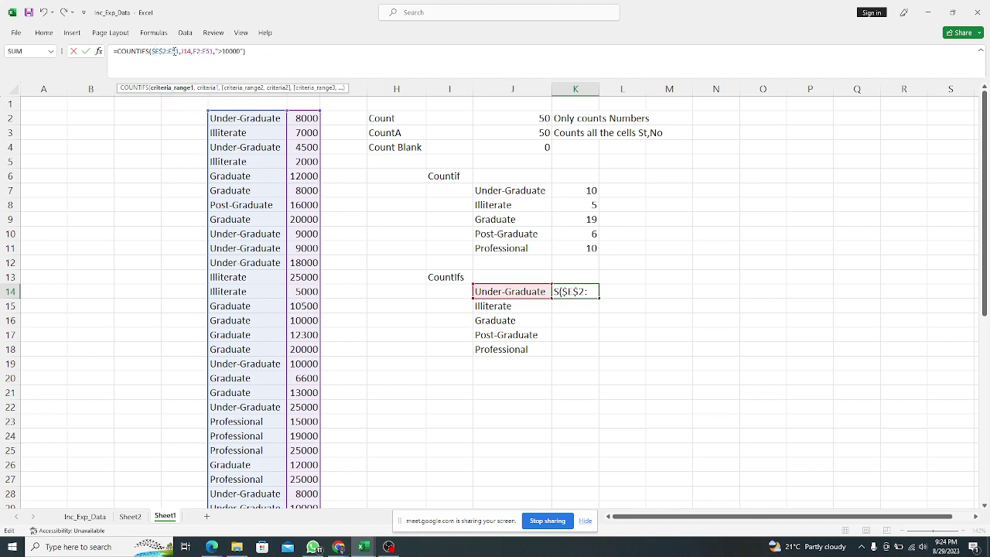
click(178, 51)
key(F4)
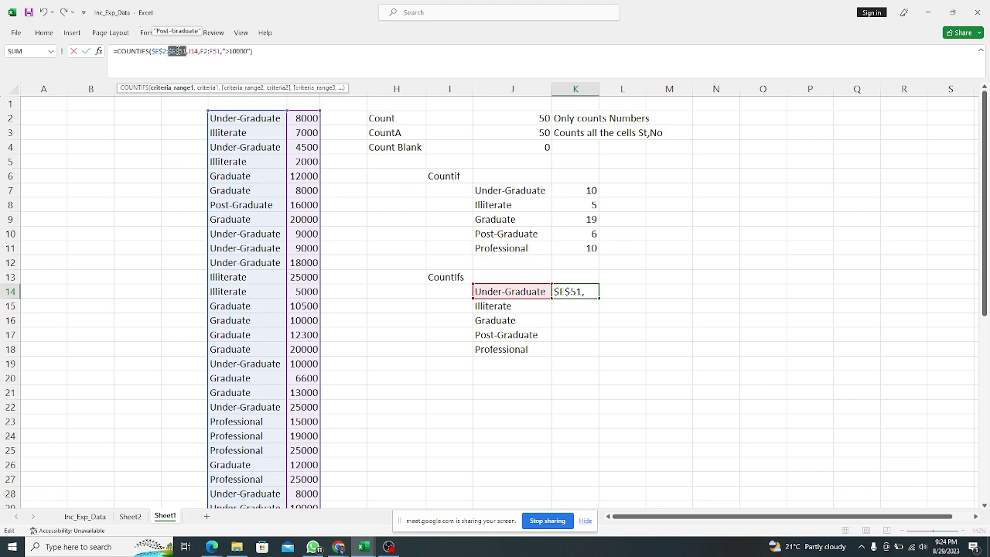
Step: Lock F2:F51 as $F$2:$F$51 and fill the formula down K14:K18, giving 3, 2, 15, 4, 10
click(207, 50)
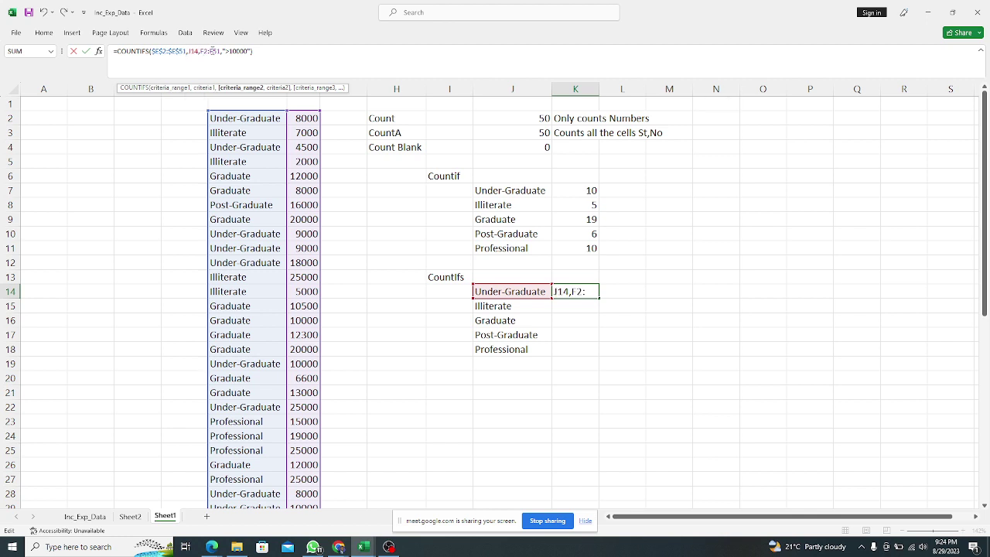
key(F4)
click(223, 50)
key(F4)
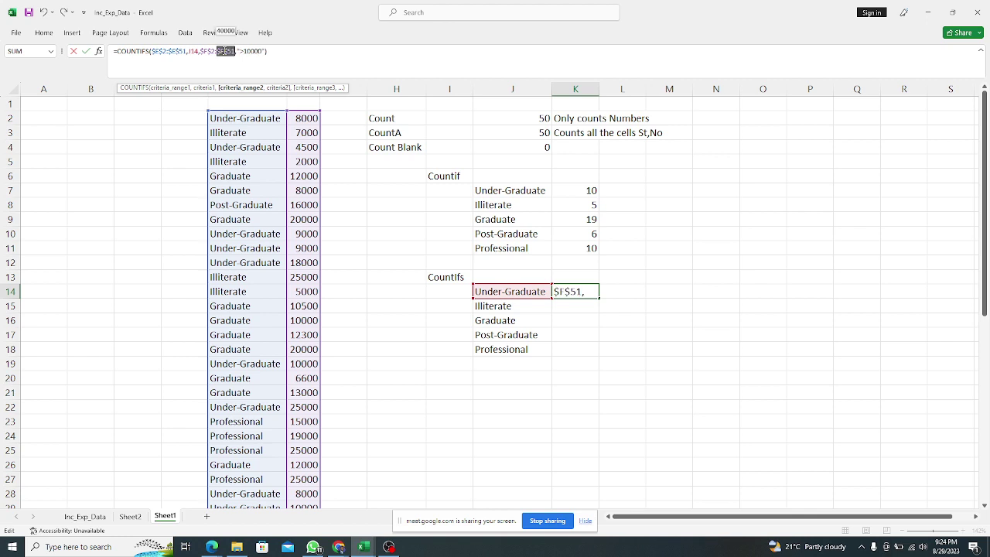
key(Return)
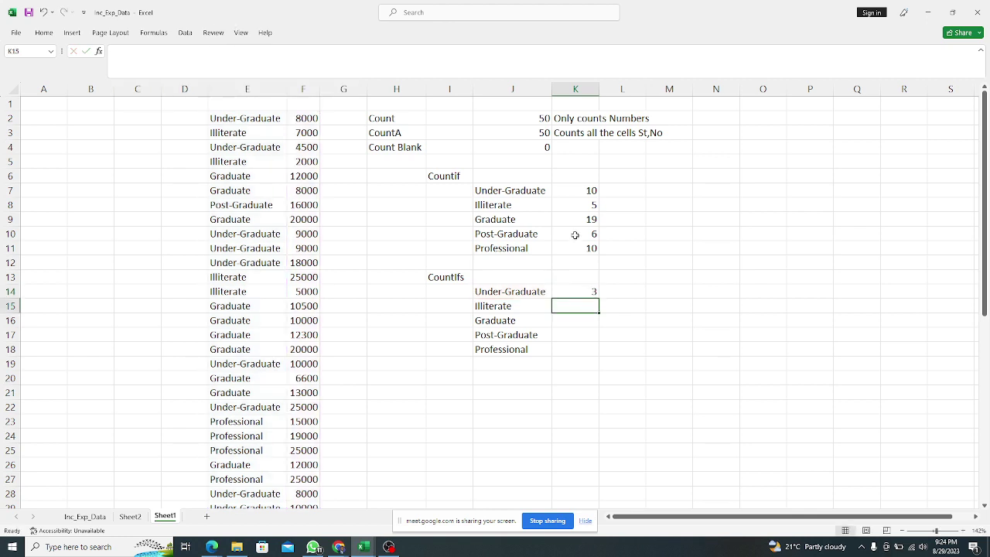
click(589, 289)
drag(598, 297, 599, 355)
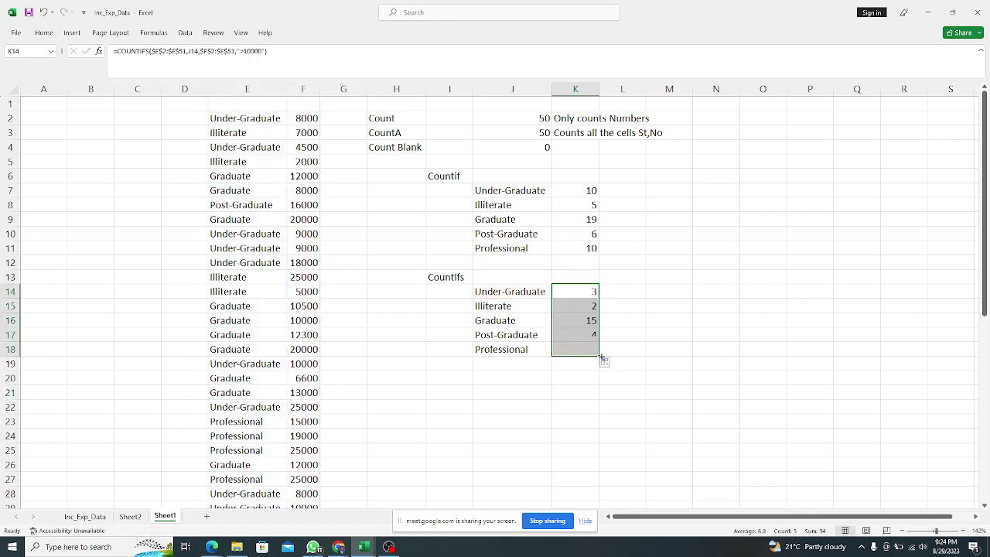
Step: Check each COUNTIFS formula in K14 through K18
click(649, 322)
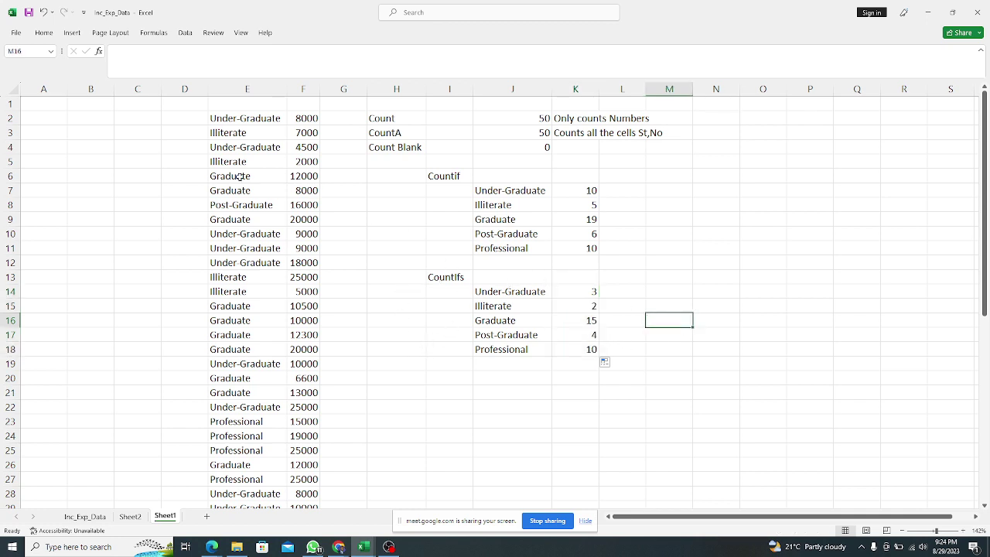
click(589, 291)
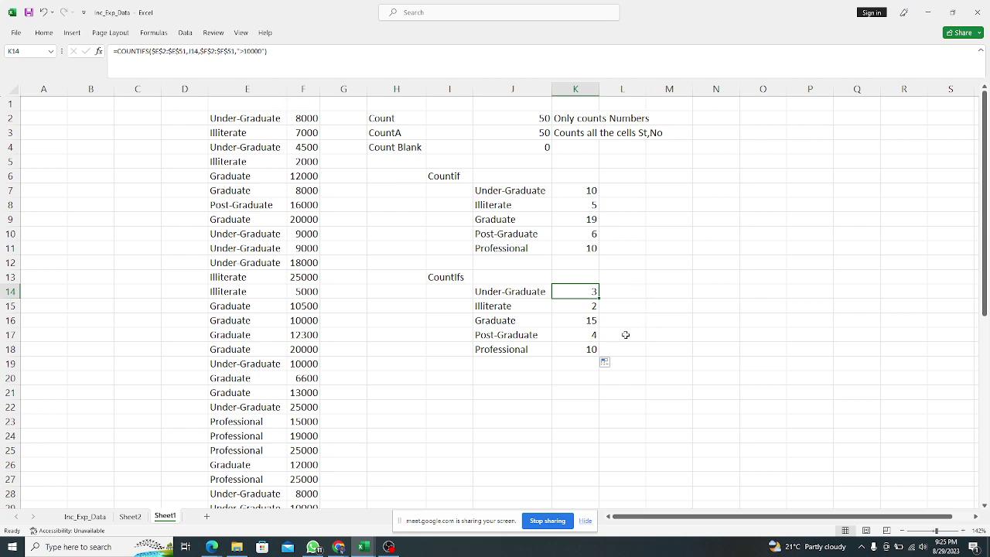
click(581, 304)
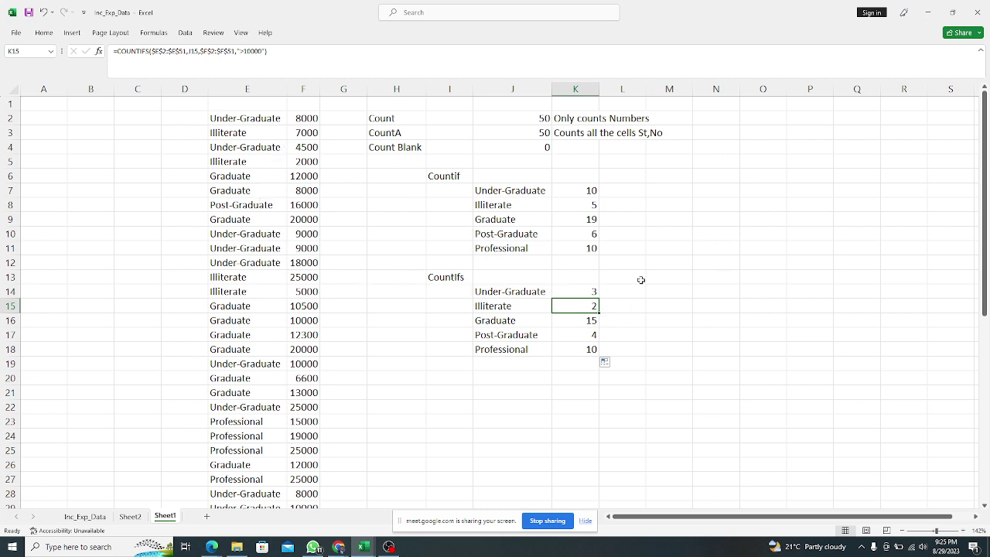
click(572, 320)
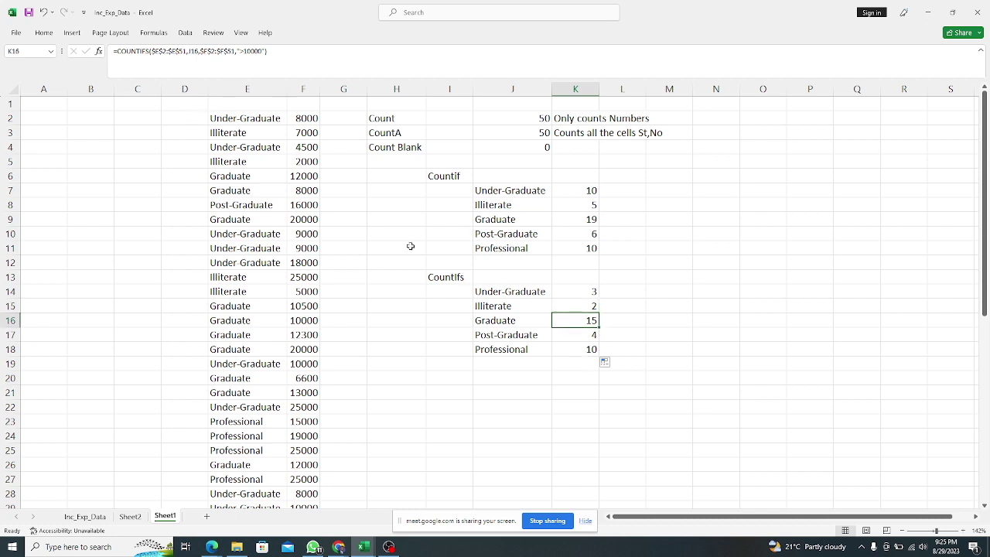
click(588, 334)
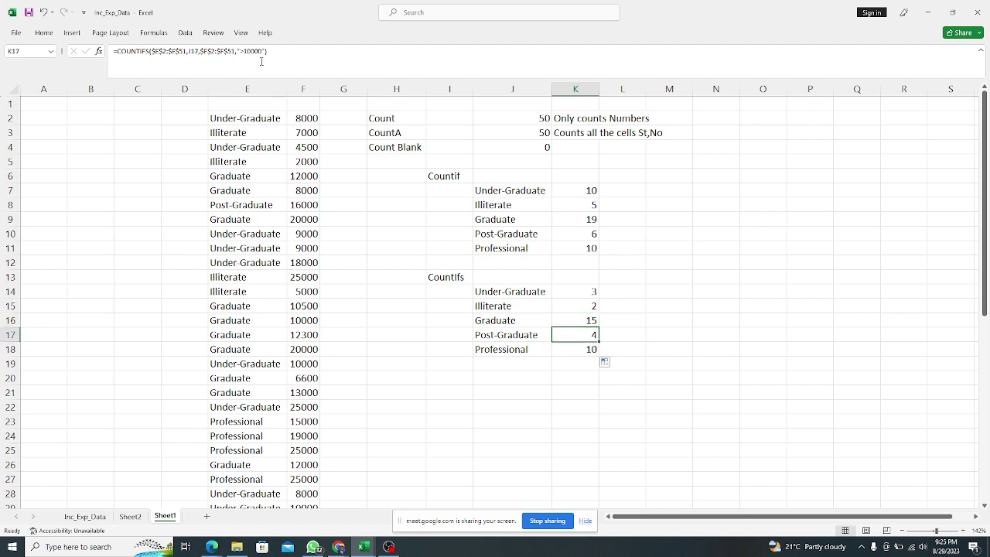
click(571, 353)
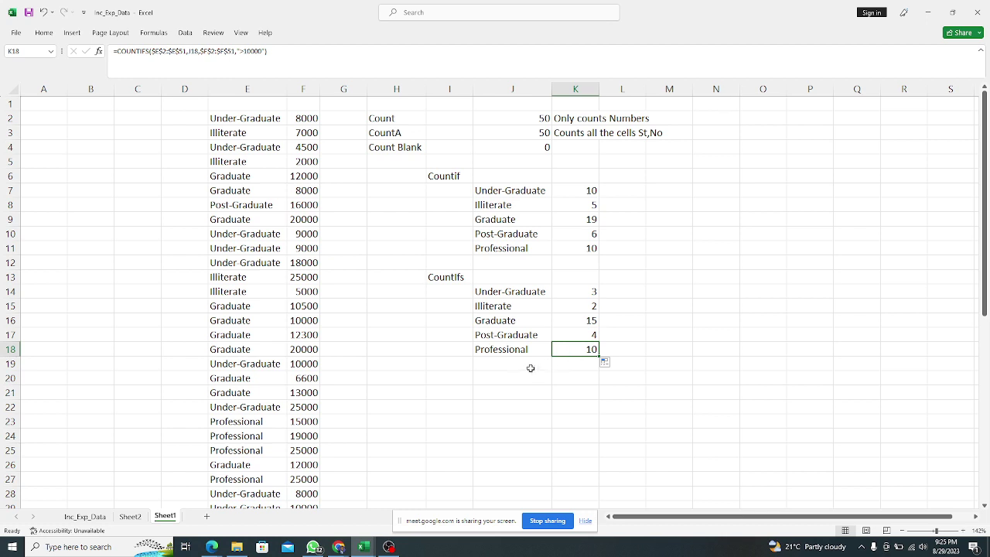
click(283, 49)
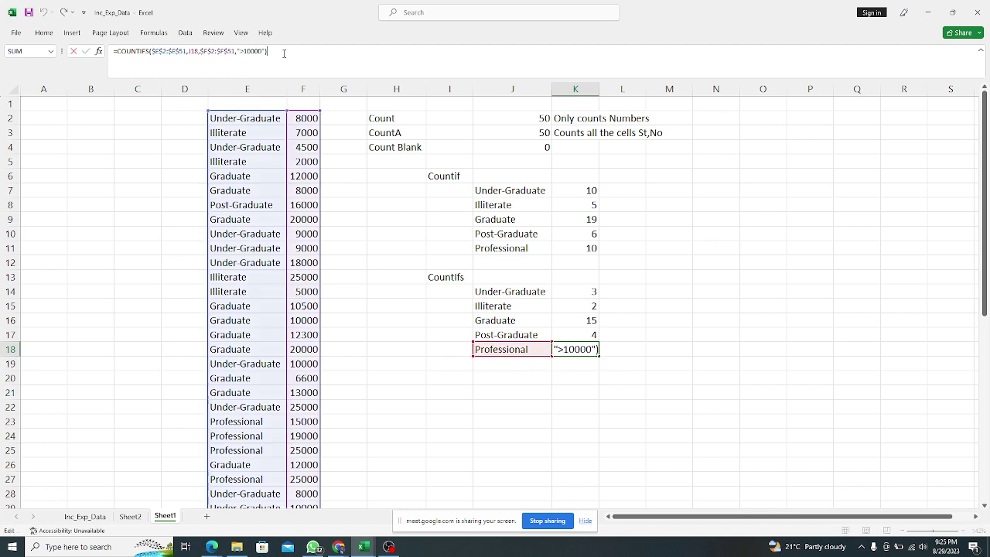
key(Return)
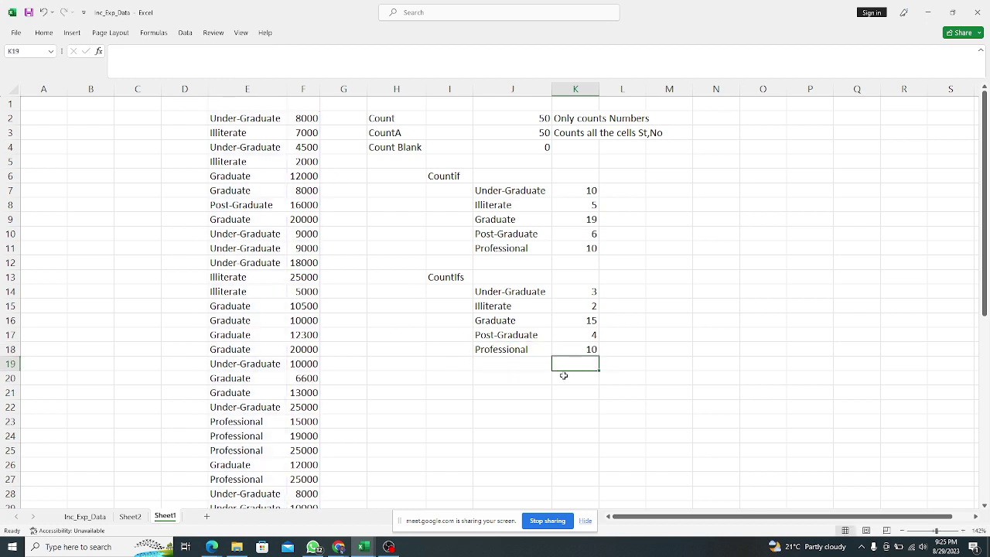
click(591, 349)
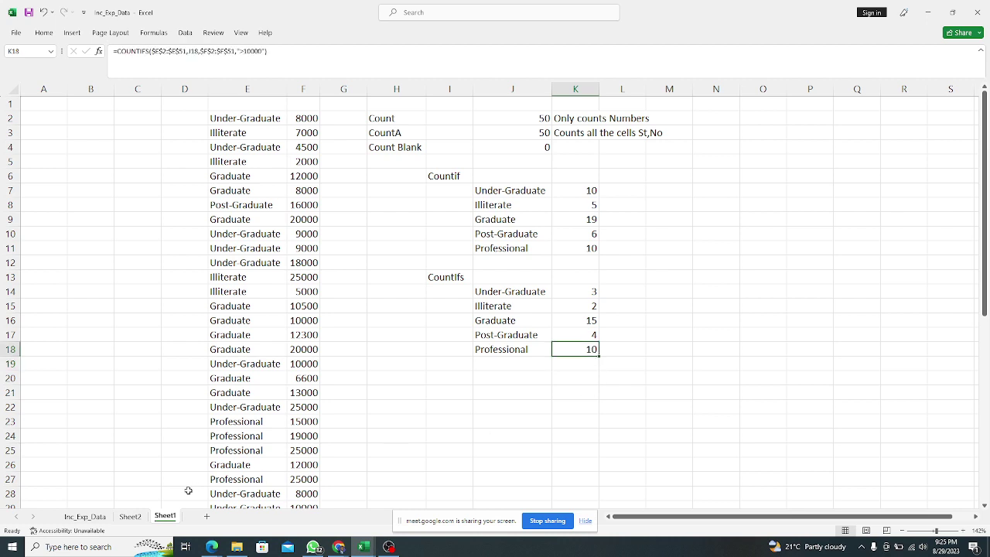
Step: Review the Countifs table J14:K18 and its labels, then go to the Inc_Exp_Data sheet
drag(495, 292, 558, 343)
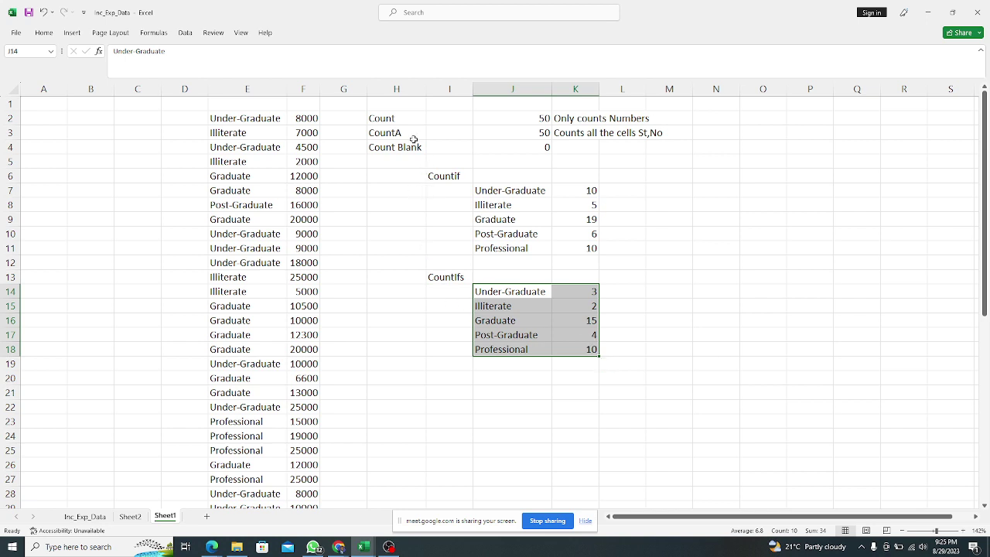
click(411, 121)
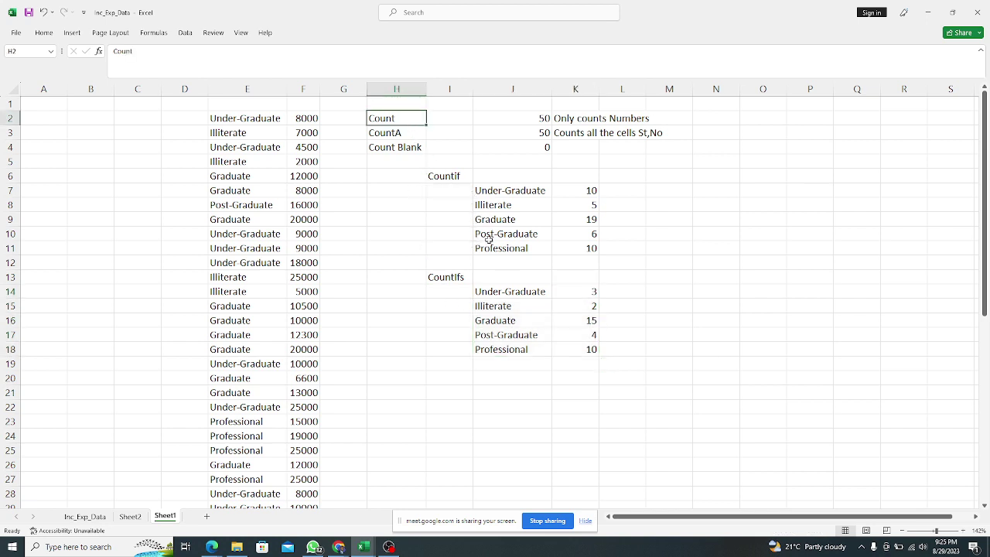
click(537, 304)
click(533, 350)
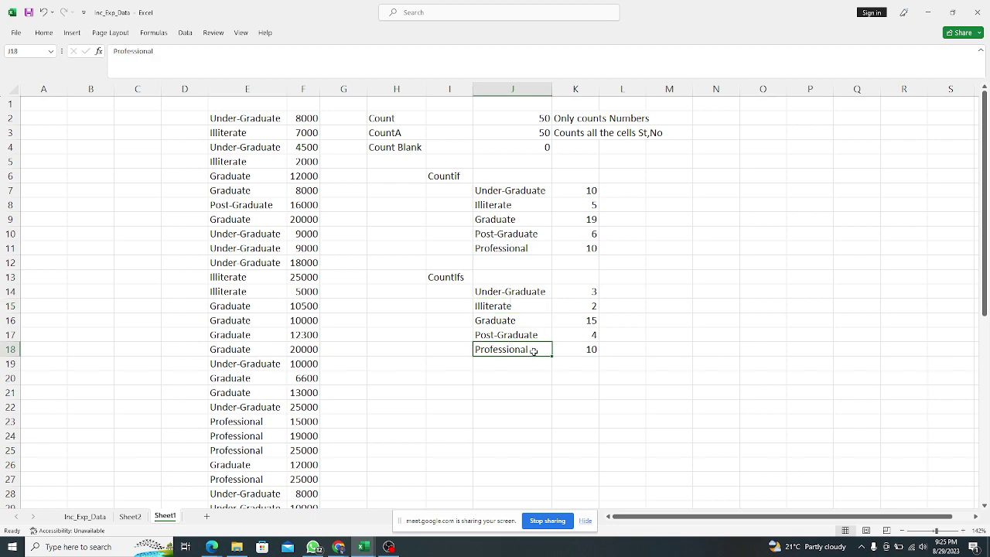
click(85, 515)
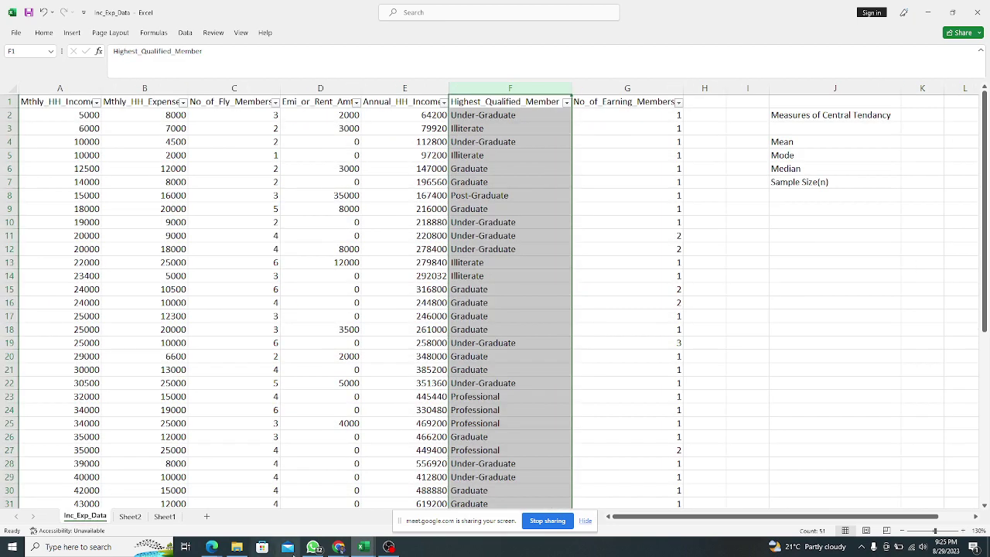
Step: Hide Google Meet's screen-sharing notice and minimize Meet to return to the workbook
mouse_move(338, 547)
click(274, 482)
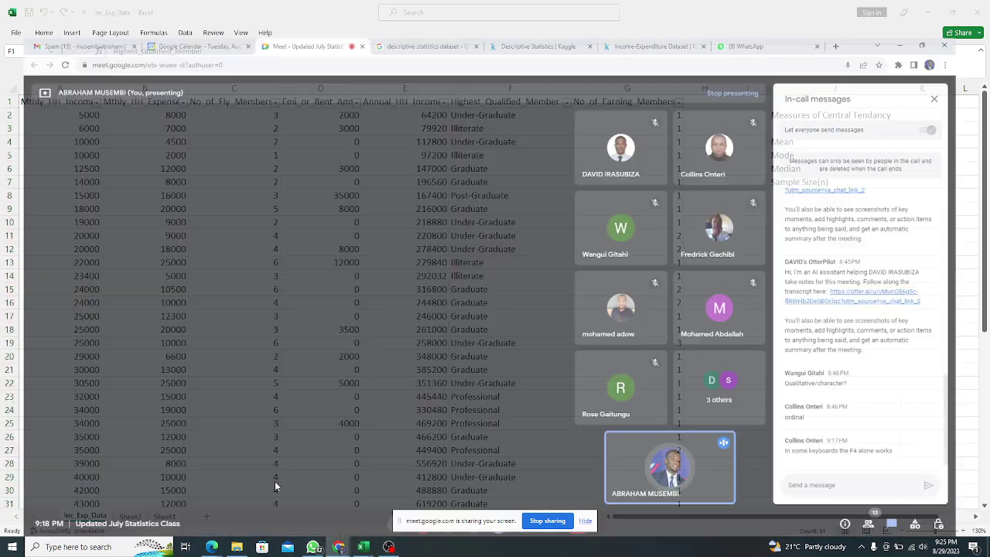
mouse_move(737, 451)
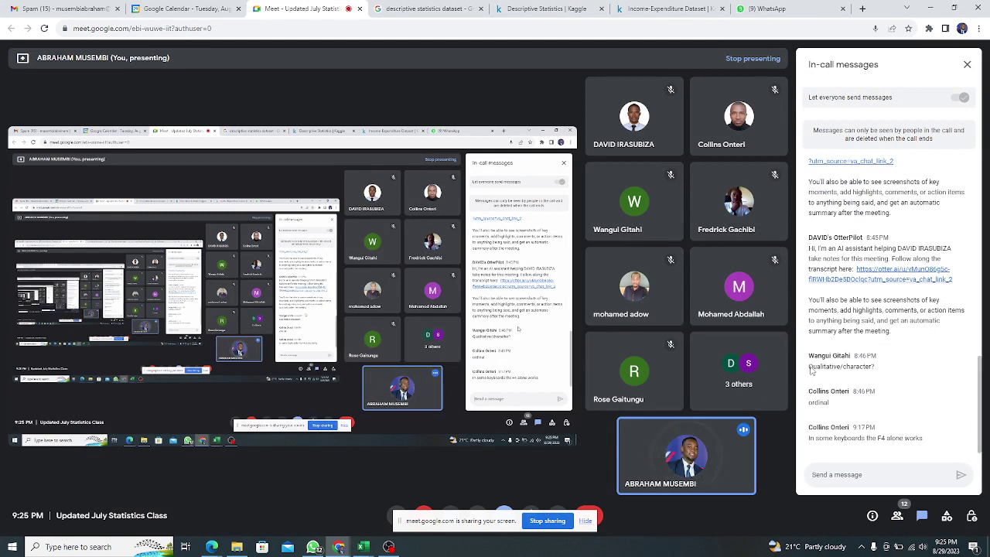
click(587, 521)
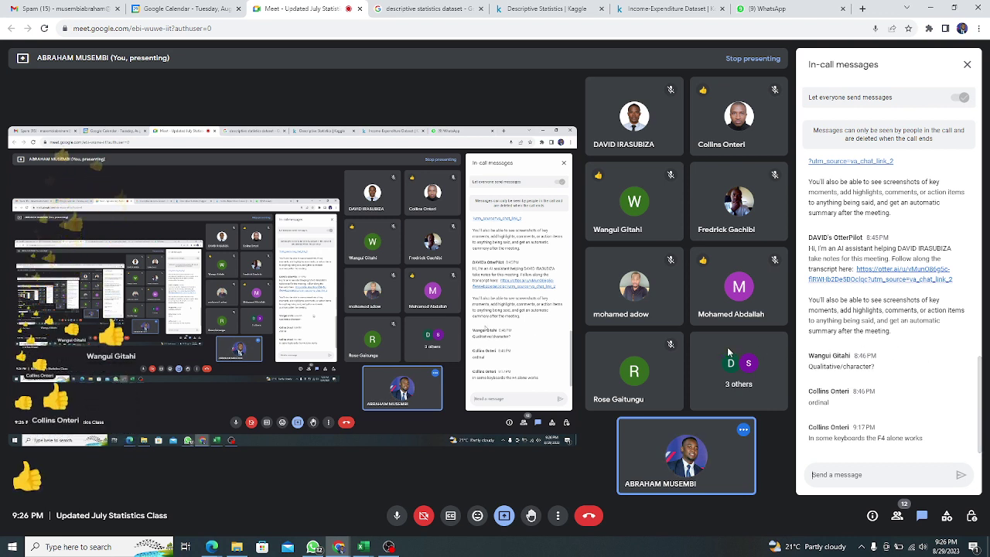
click(931, 10)
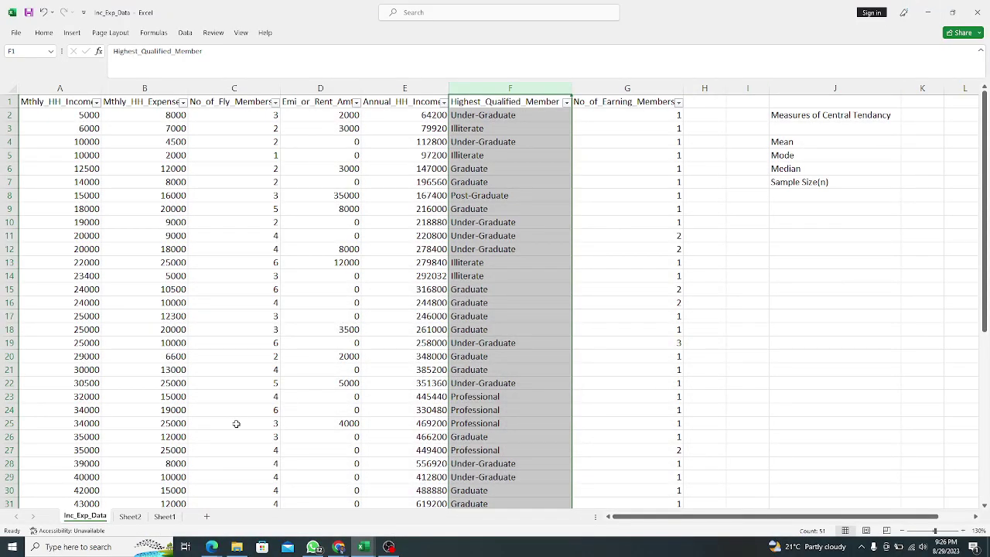
Step: Copy the Mthly_HH_Income and Mthly_HH_Expense headers into K3:L3 and autofit both columns
drag(657, 516, 687, 516)
click(831, 145)
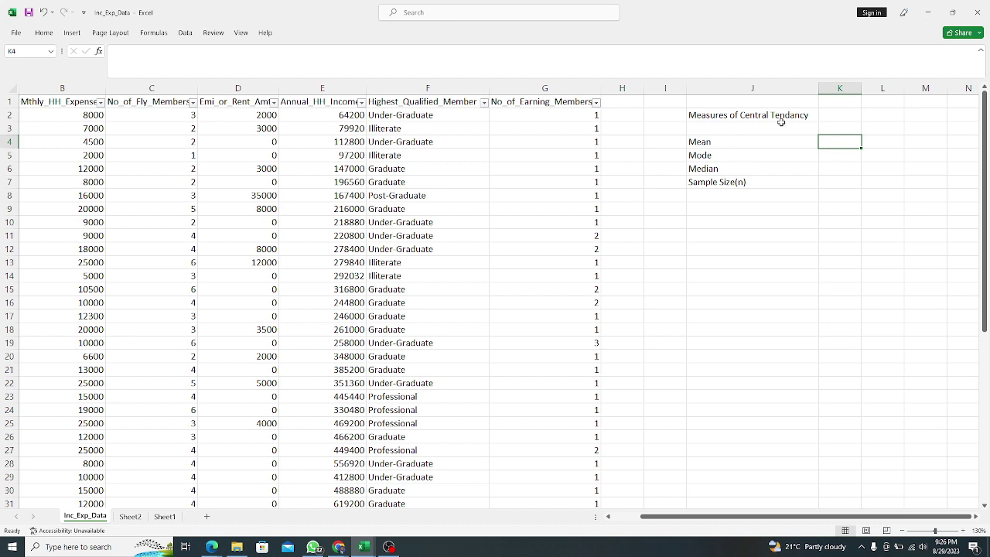
click(835, 127)
drag(700, 516, 671, 516)
drag(62, 102, 115, 102)
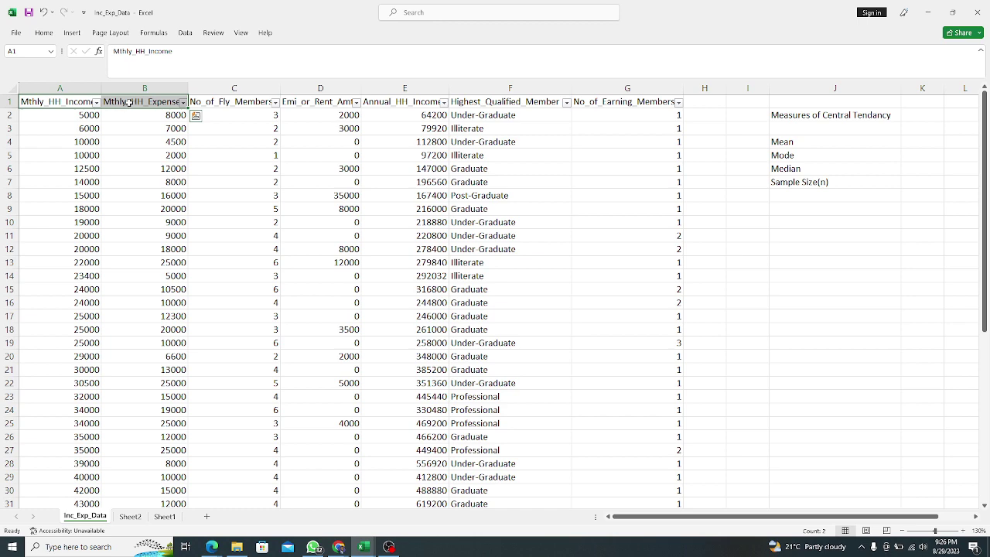
right_click(129, 103)
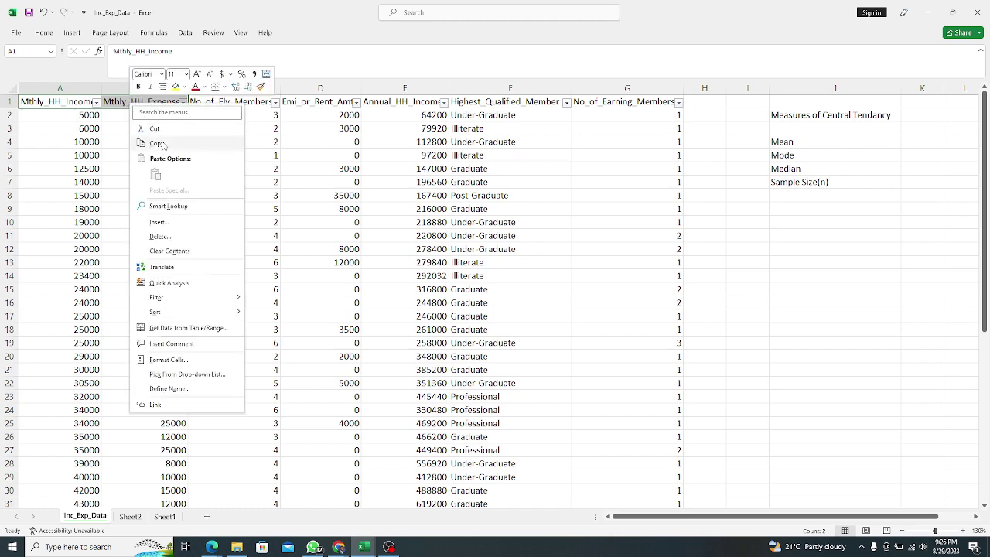
click(162, 144)
drag(628, 516, 660, 517)
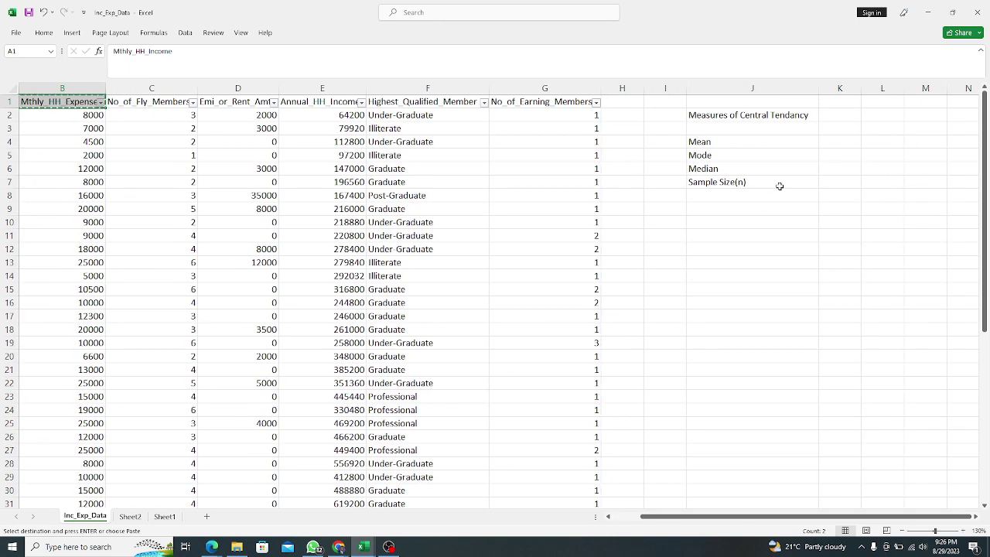
click(827, 128)
right_click(827, 128)
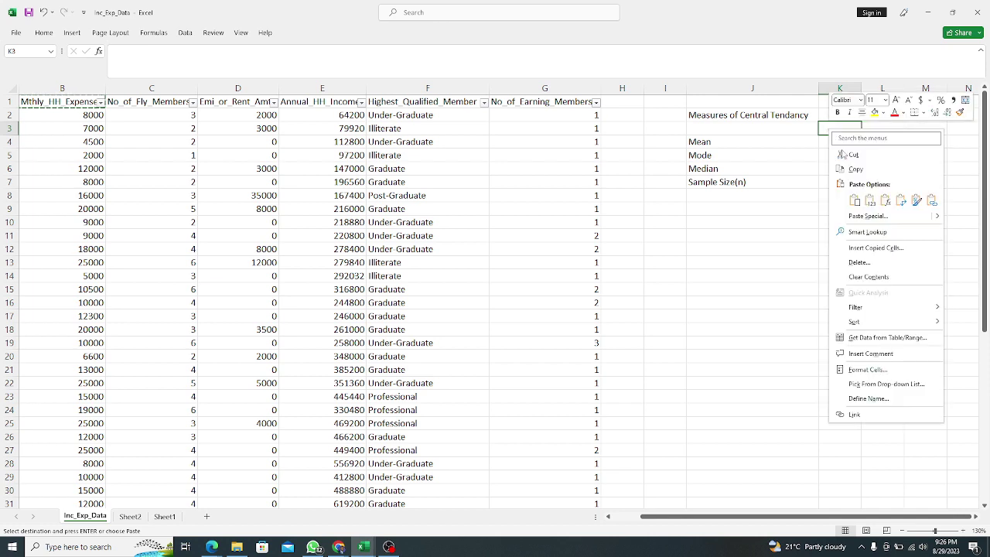
click(870, 201)
double_click(860, 88)
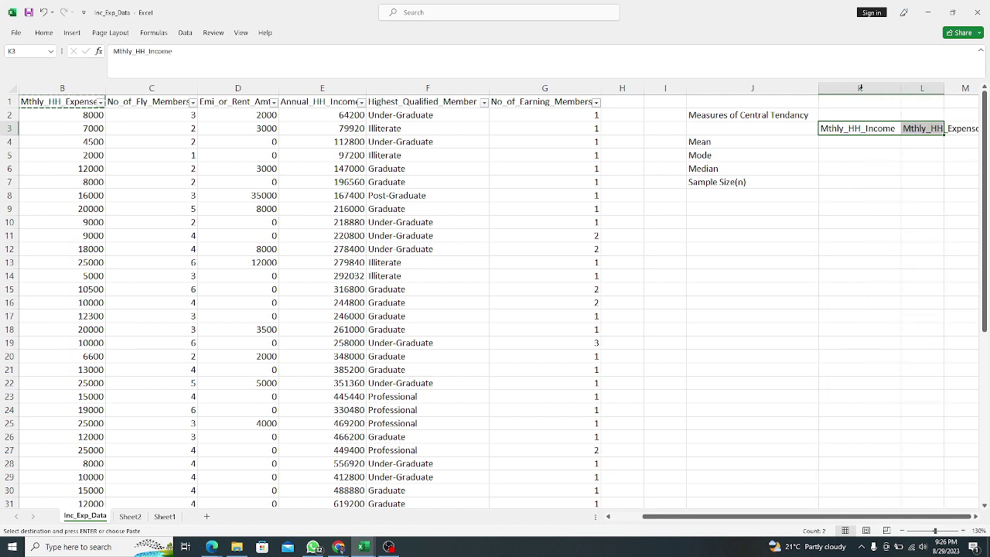
double_click(944, 88)
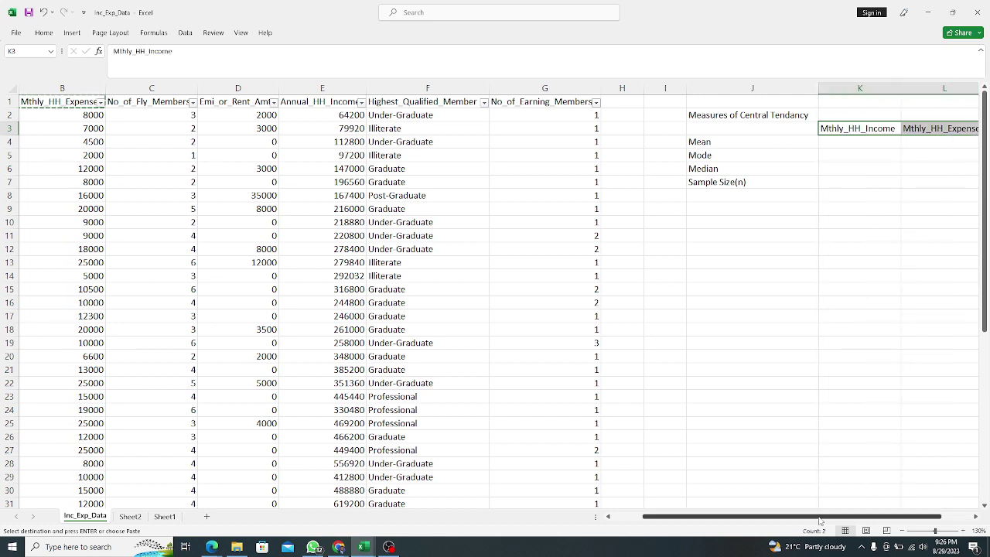
Step: Copy the No_of_Fly_Members header into M3 and autofit column M
drag(819, 519, 754, 499)
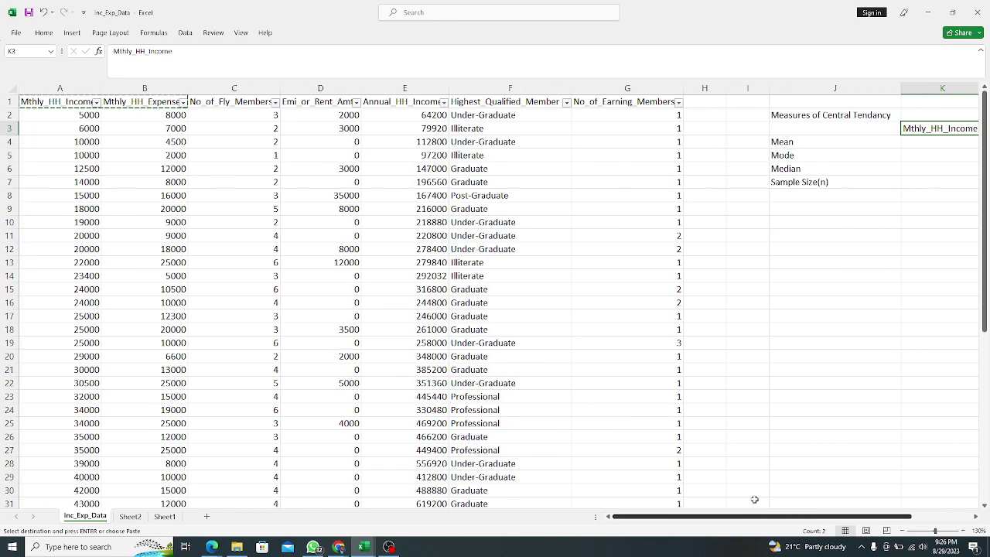
click(241, 103)
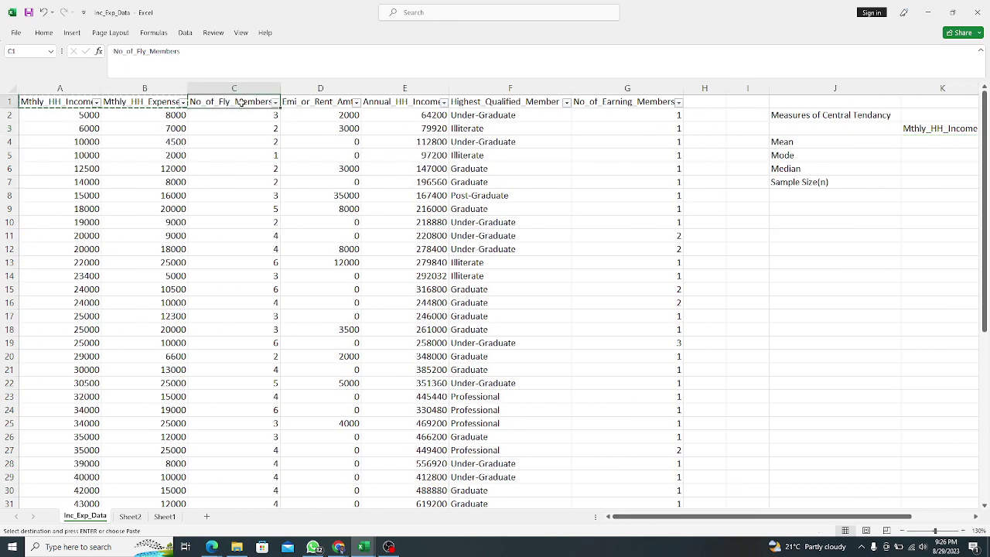
right_click(244, 103)
click(269, 144)
scroll(662, 507, right, 3)
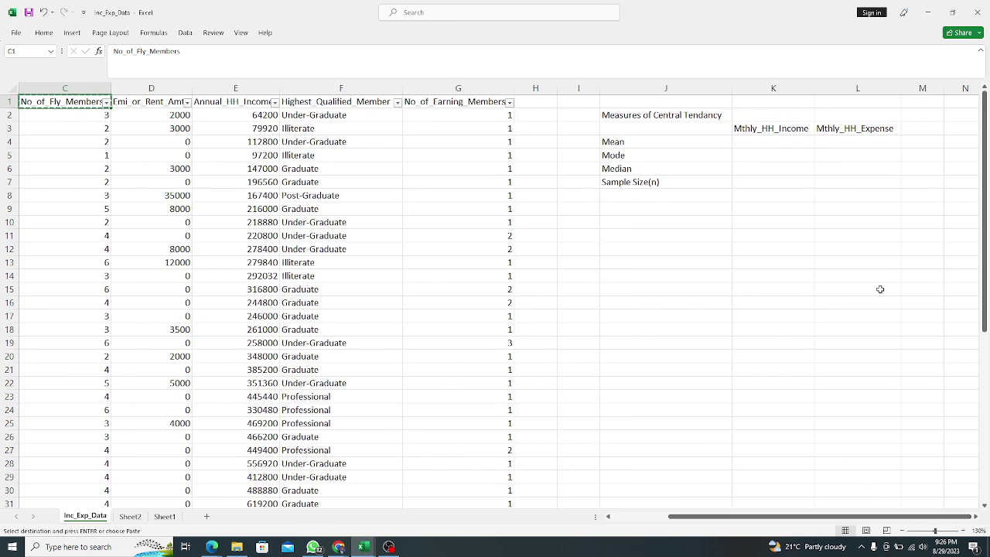
right_click(919, 127)
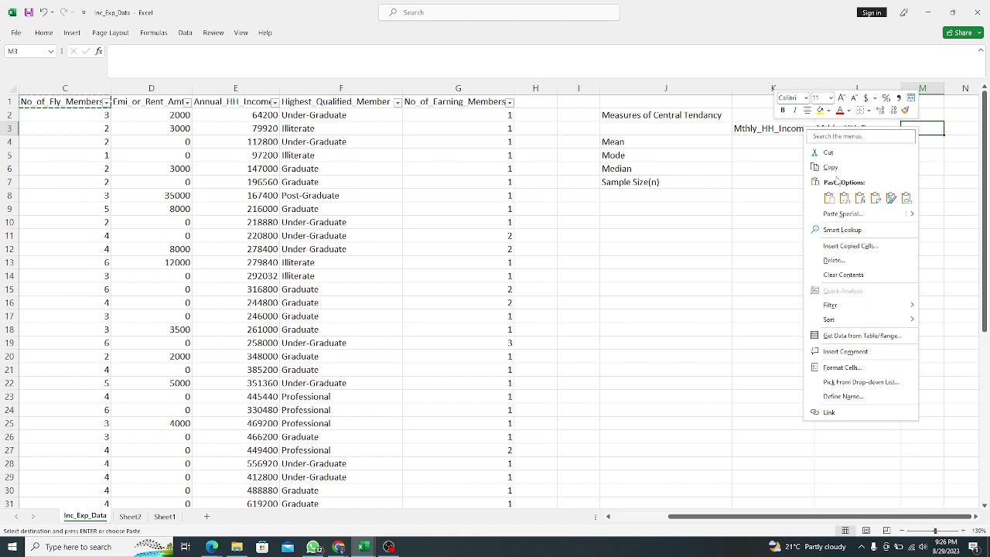
click(845, 198)
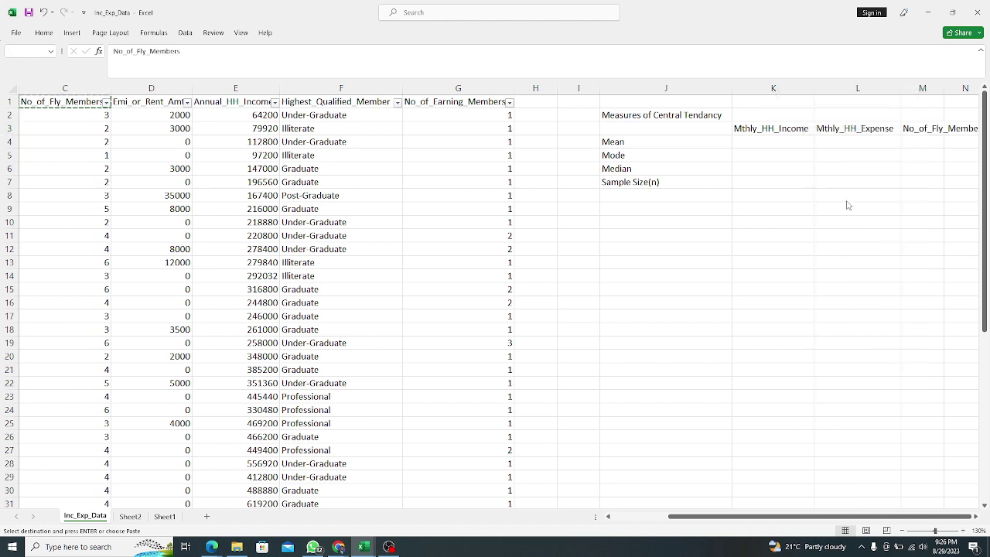
double_click(944, 88)
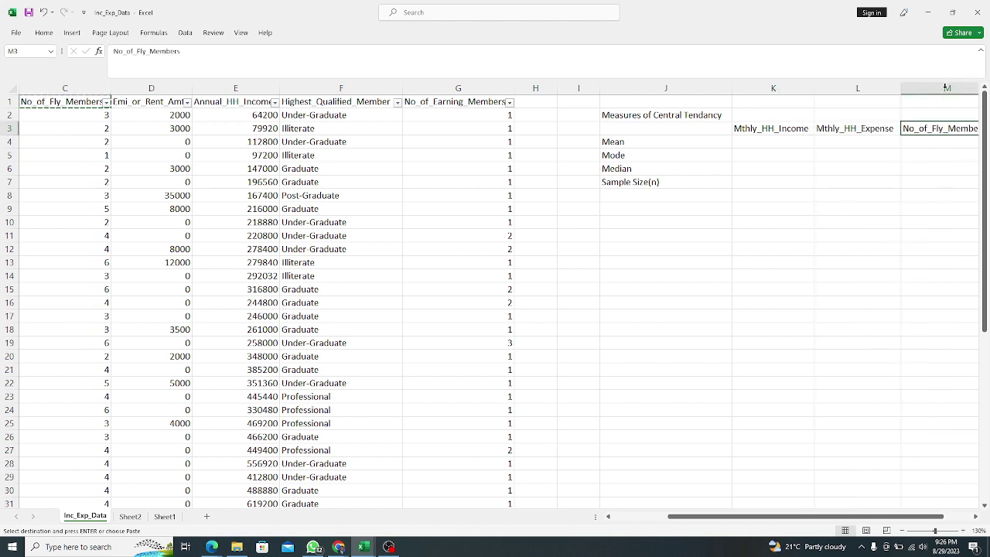
drag(889, 516, 922, 519)
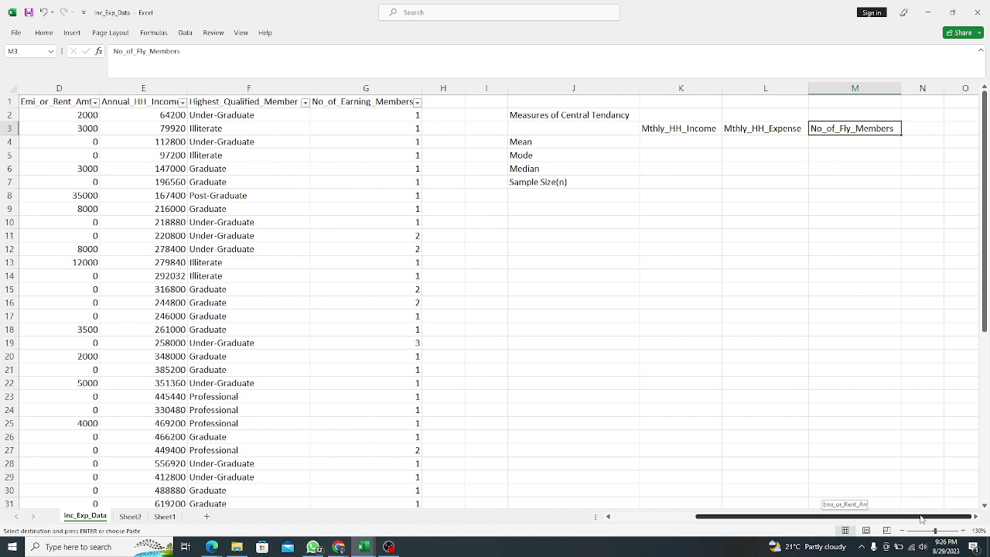
click(677, 141)
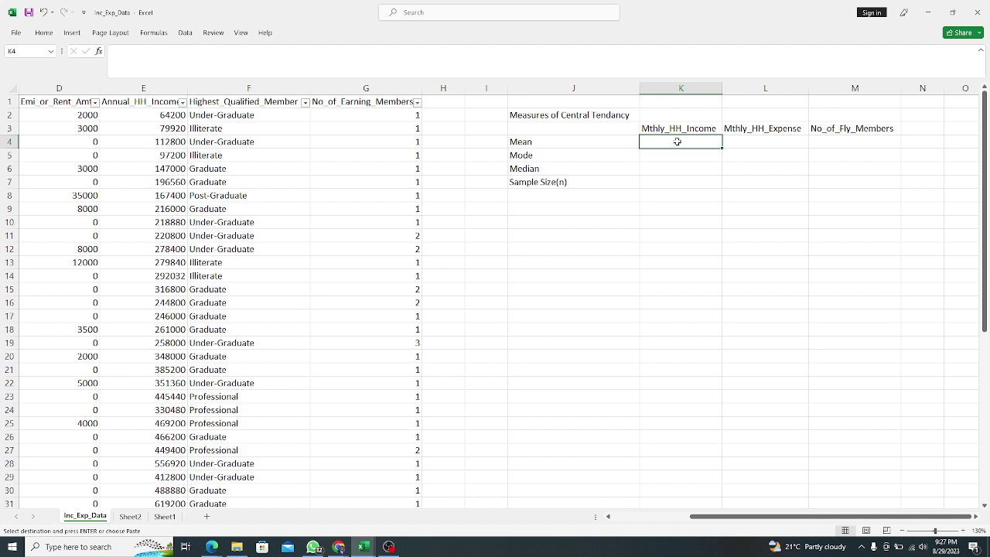
Step: Enter =AVERAGE(A2:A51) in K4 for a Mthly_HH_Income mean of 41558
text(=a)
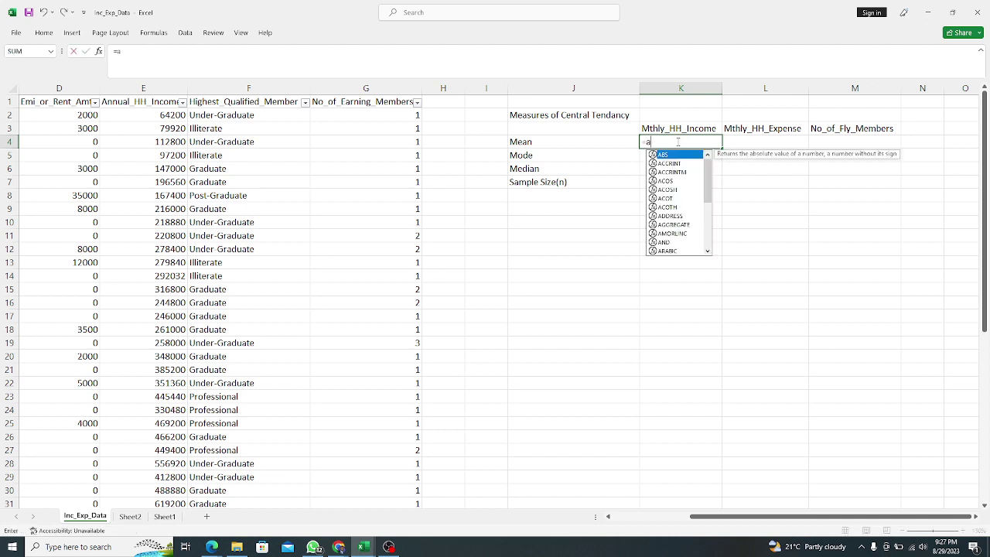
text(v)
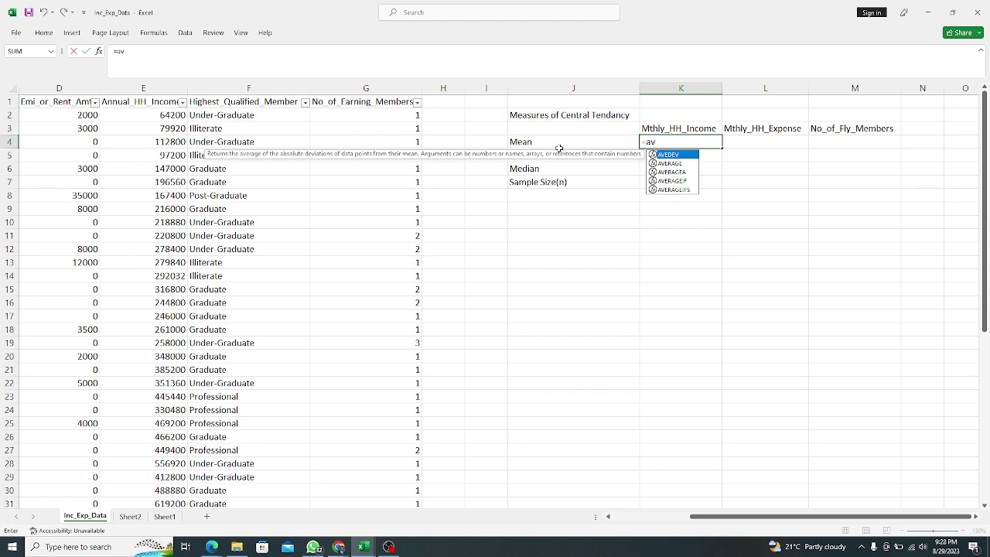
double_click(674, 164)
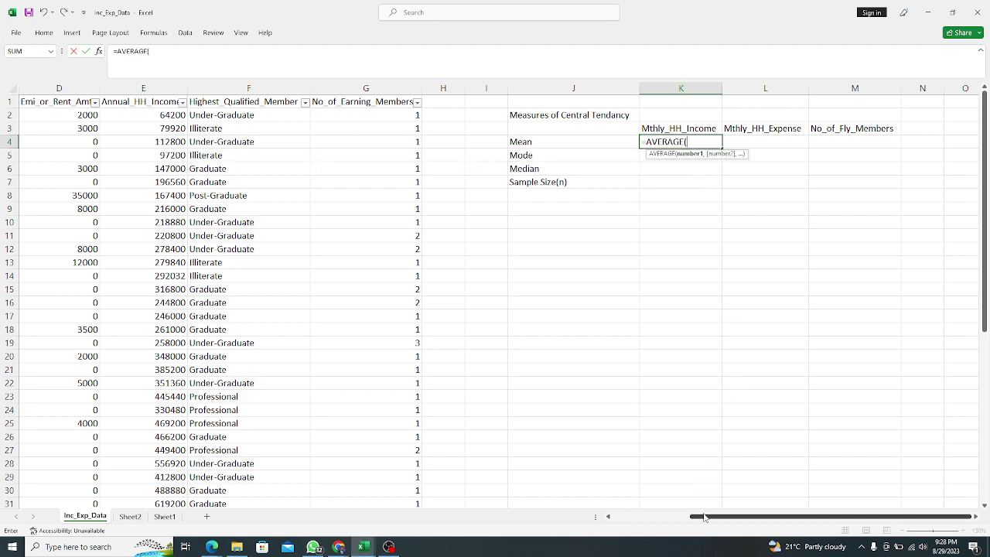
drag(694, 517, 615, 517)
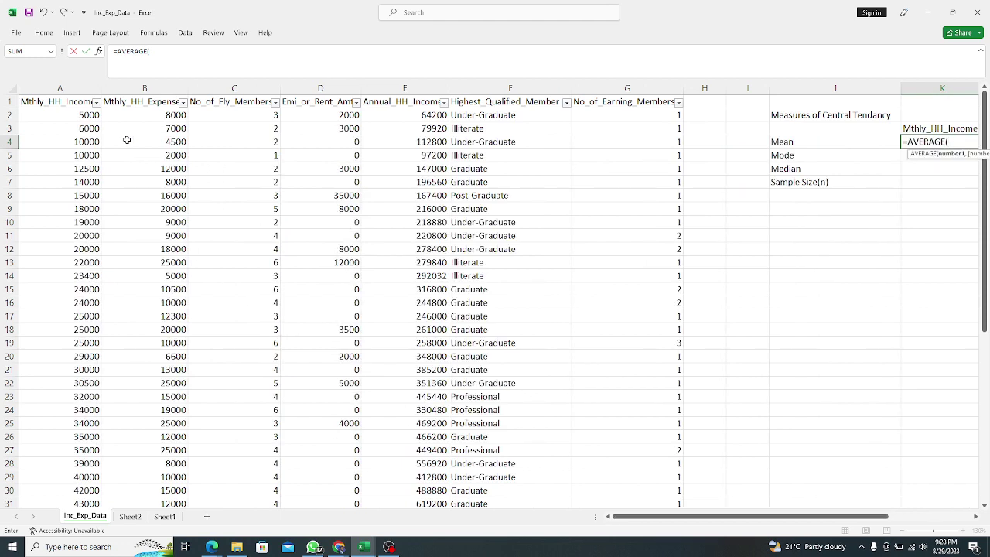
click(91, 114)
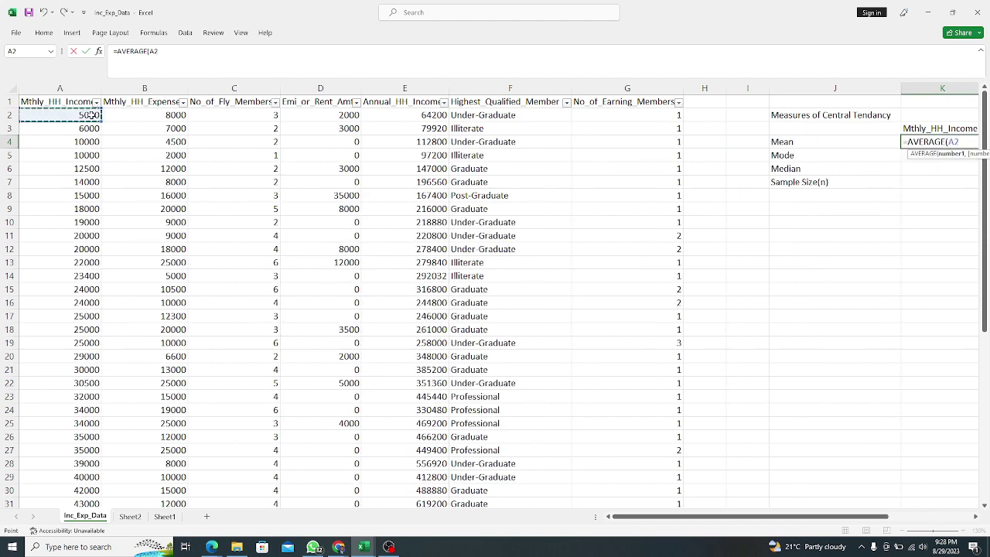
key(ctrl+shift+Down)
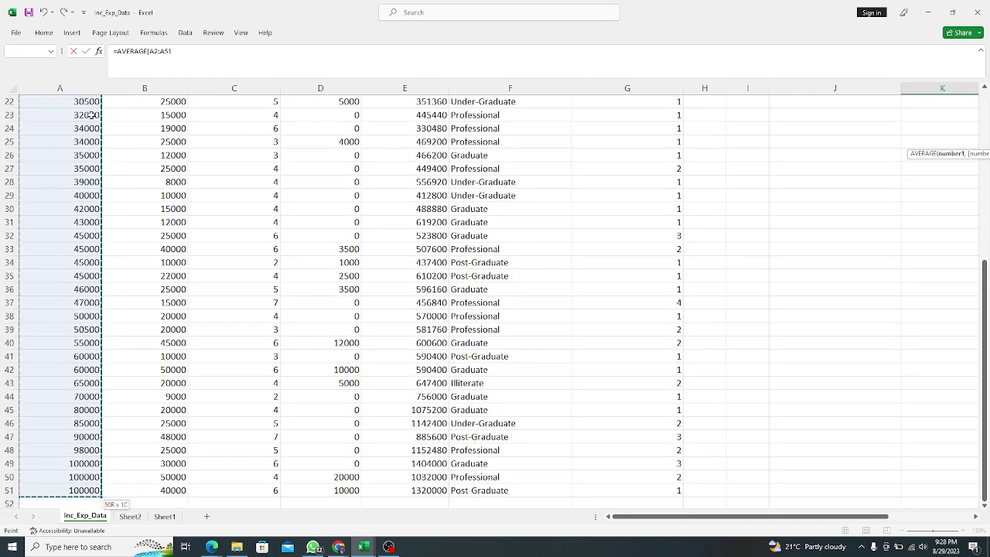
text())
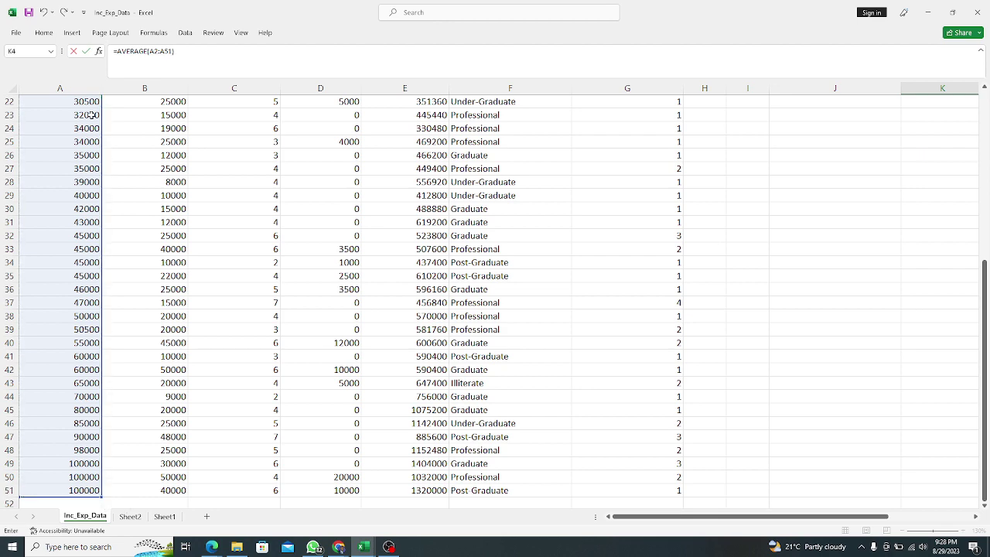
key(Return)
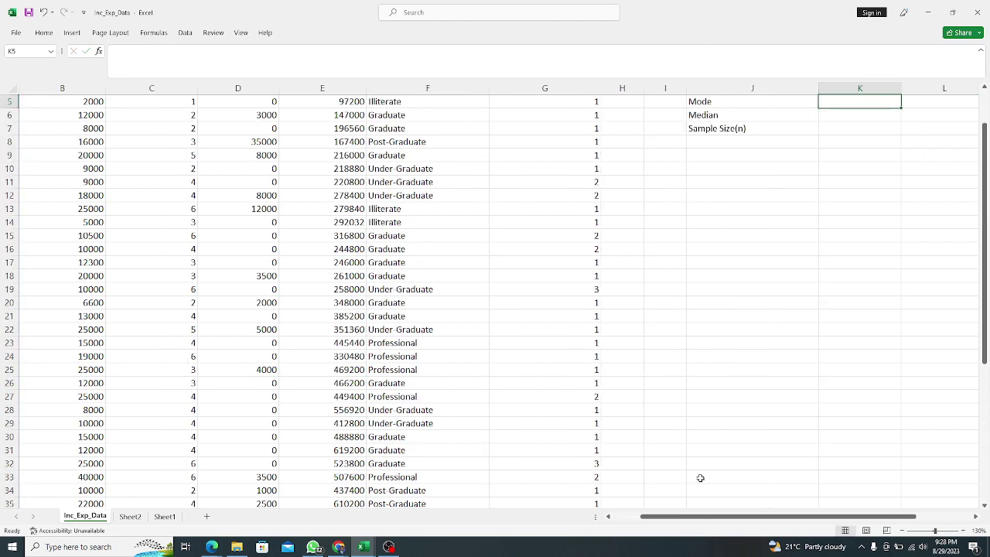
scroll(680, 470, up, 2)
drag(799, 517, 853, 516)
click(710, 142)
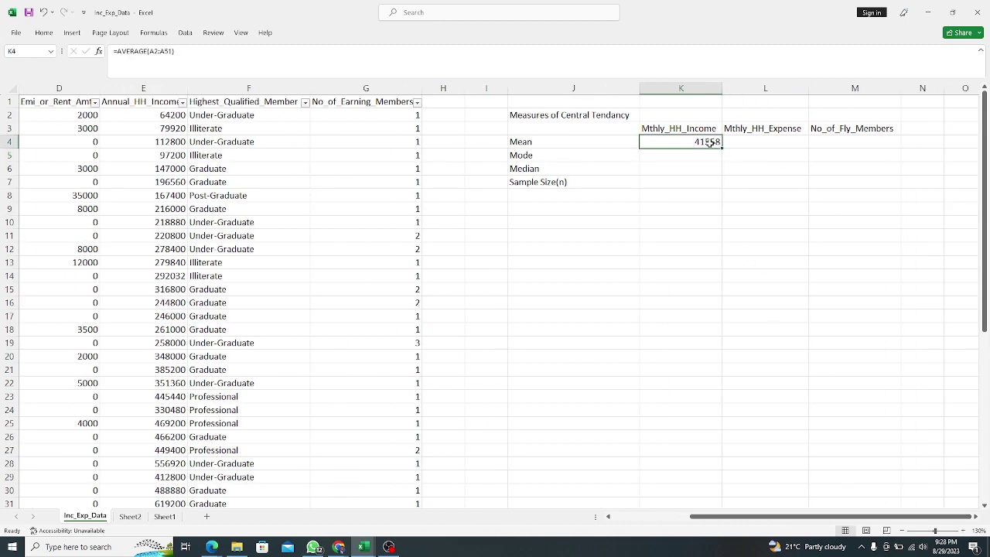
click(43, 32)
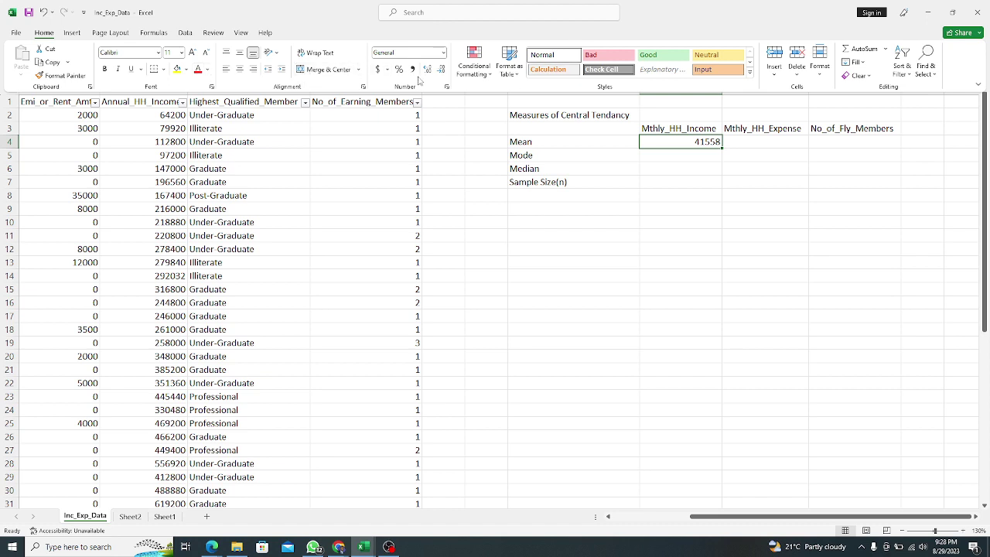
click(430, 74)
click(430, 73)
click(430, 73)
click(762, 171)
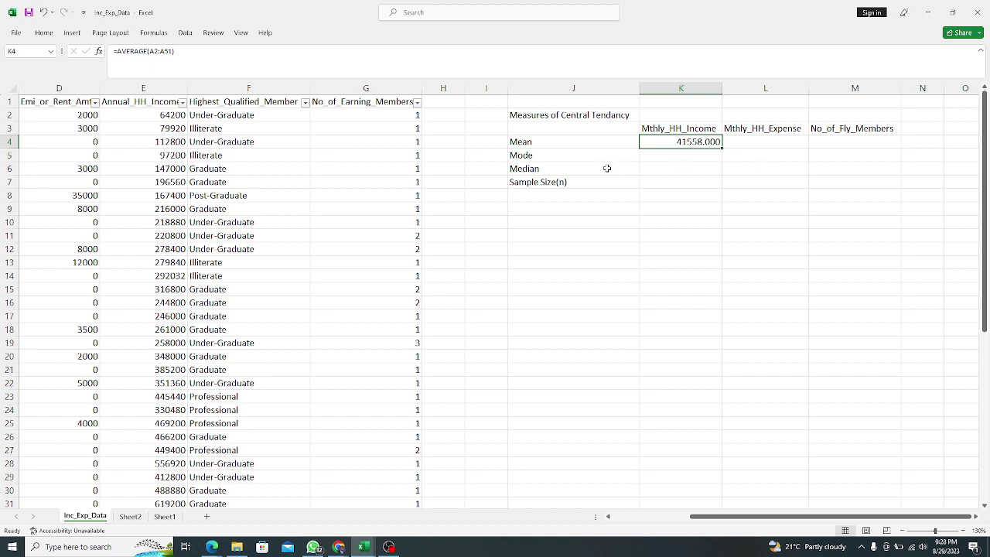
click(71, 35)
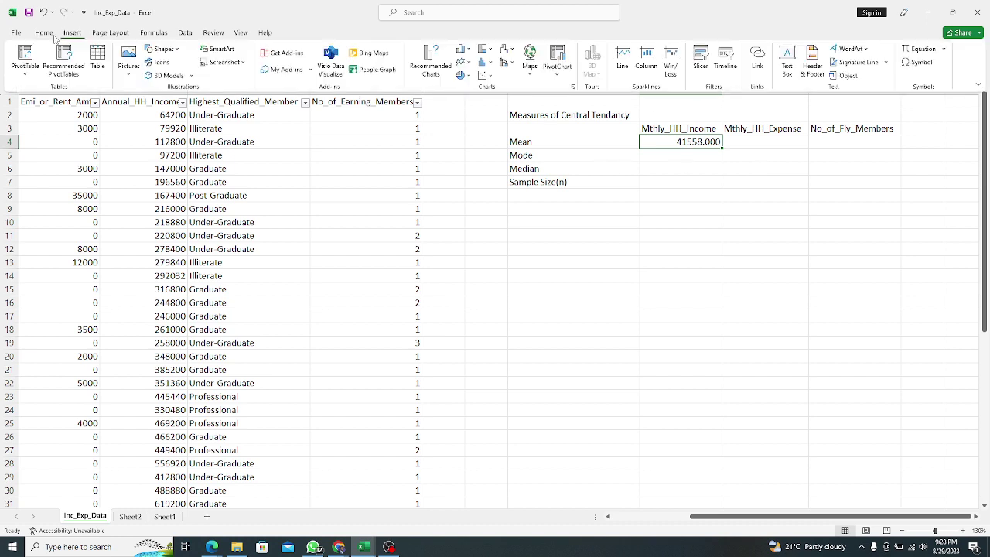
click(47, 33)
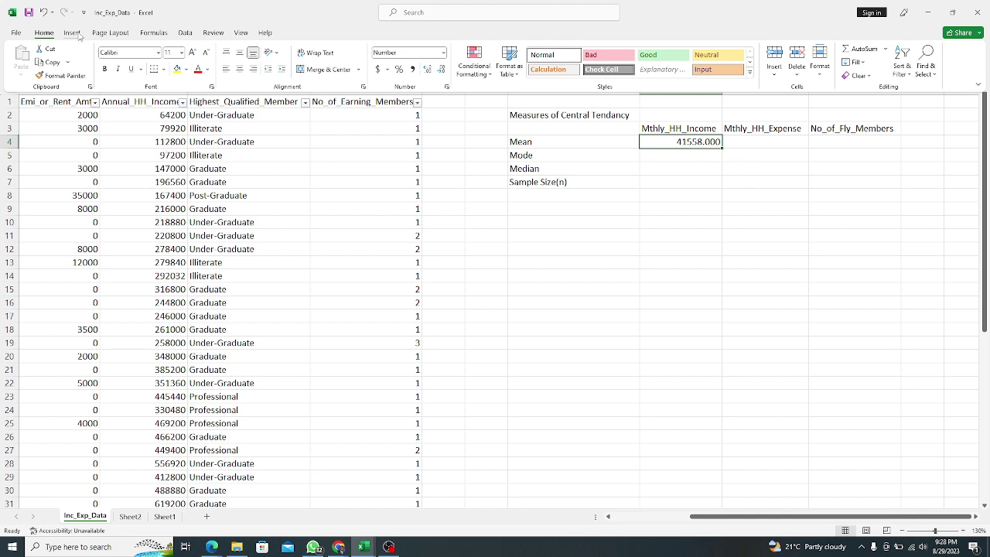
click(442, 70)
click(441, 71)
click(442, 70)
click(681, 165)
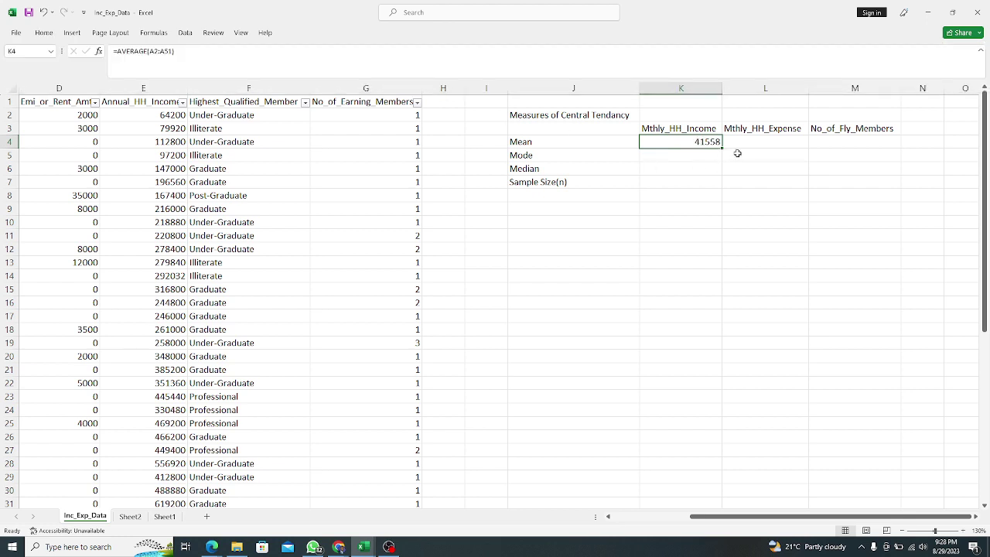
click(739, 149)
click(706, 144)
drag(241, 113, 239, 506)
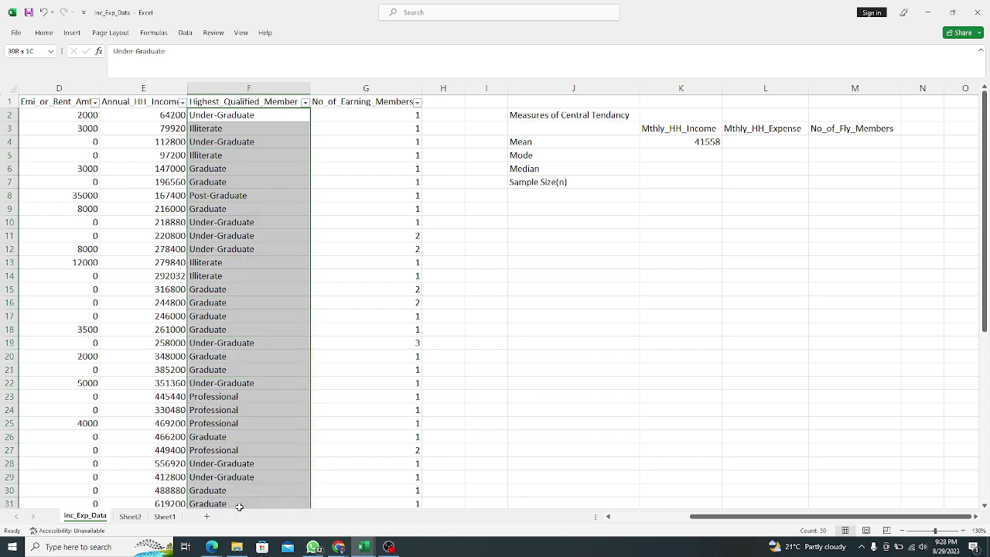
click(701, 145)
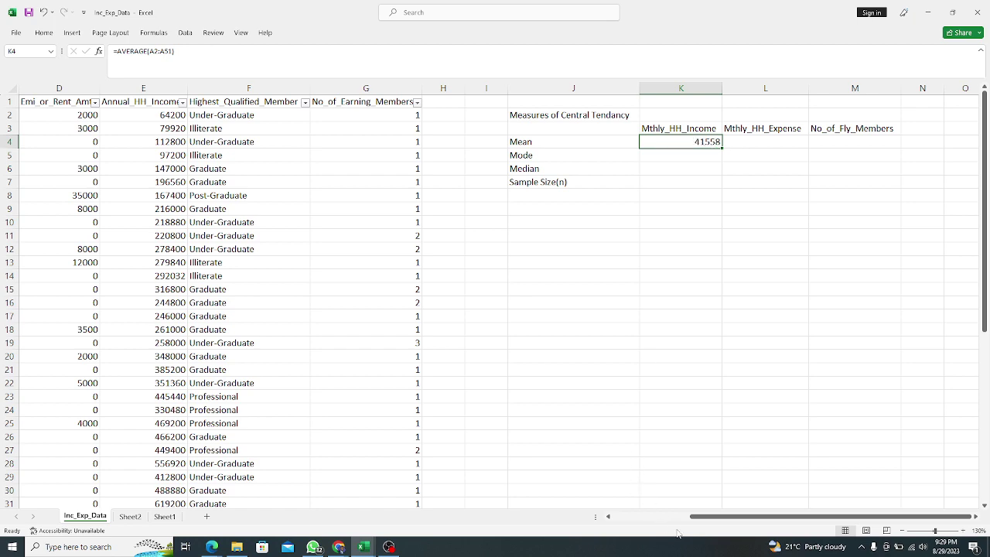
drag(693, 519, 600, 519)
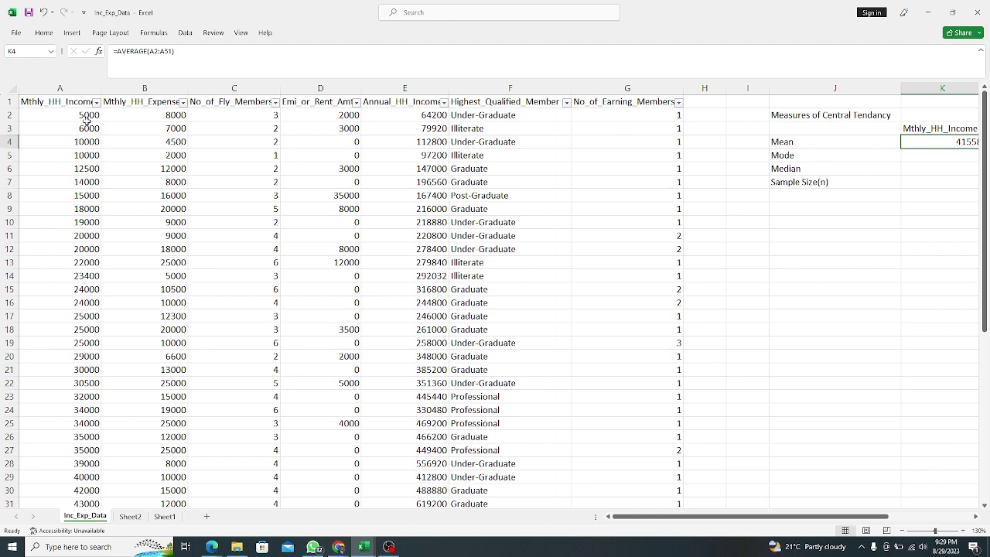
scroll(89, 294, down, 6)
scroll(93, 307, down, 3)
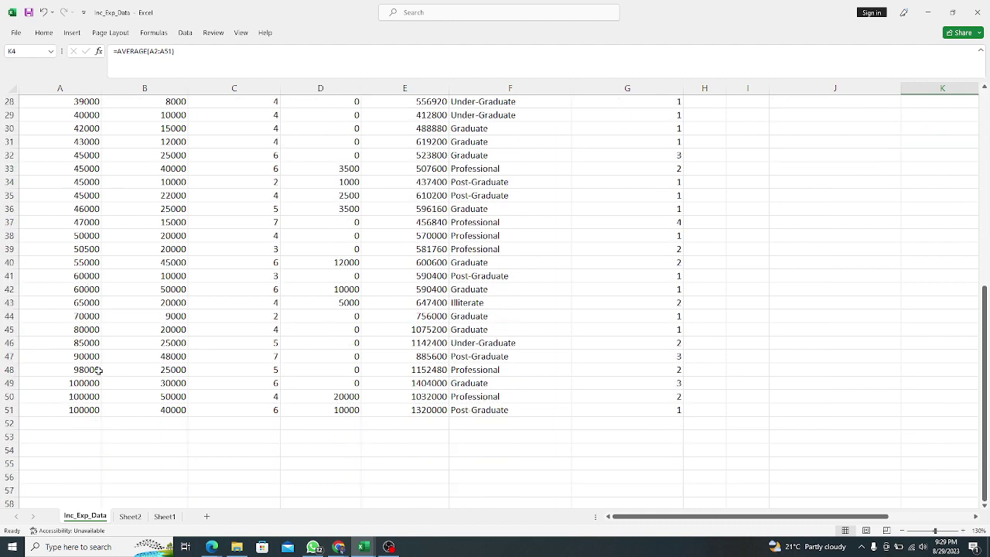
click(89, 409)
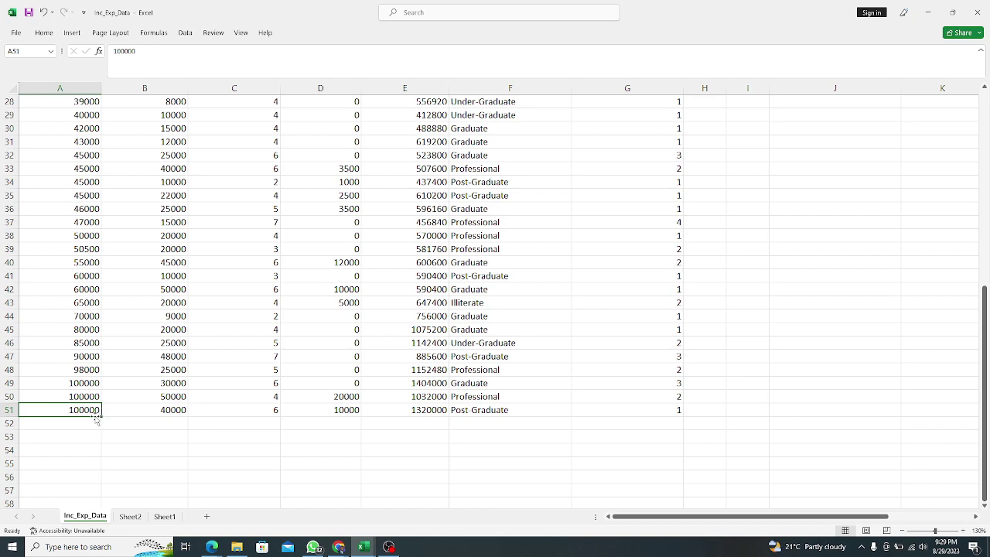
scroll(81, 340, up, 9)
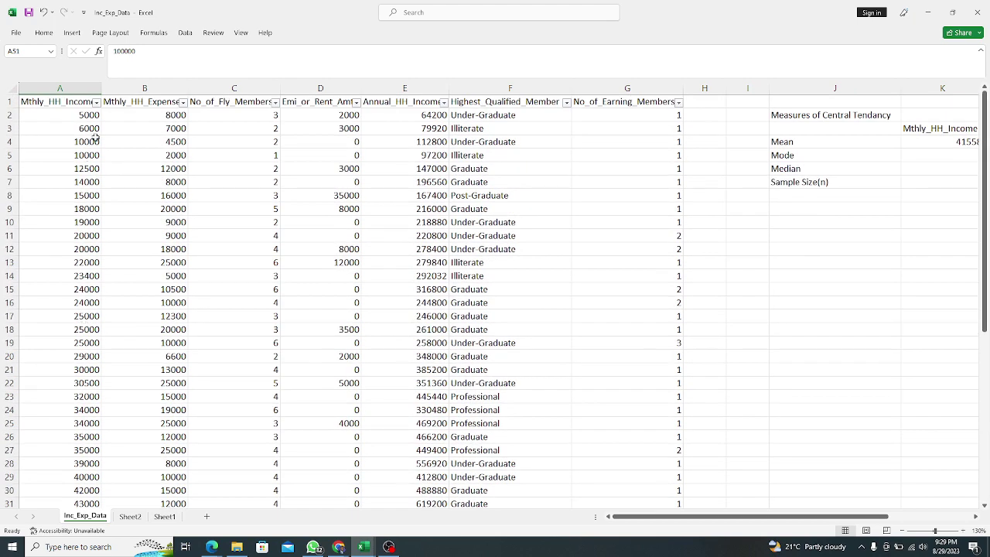
click(96, 116)
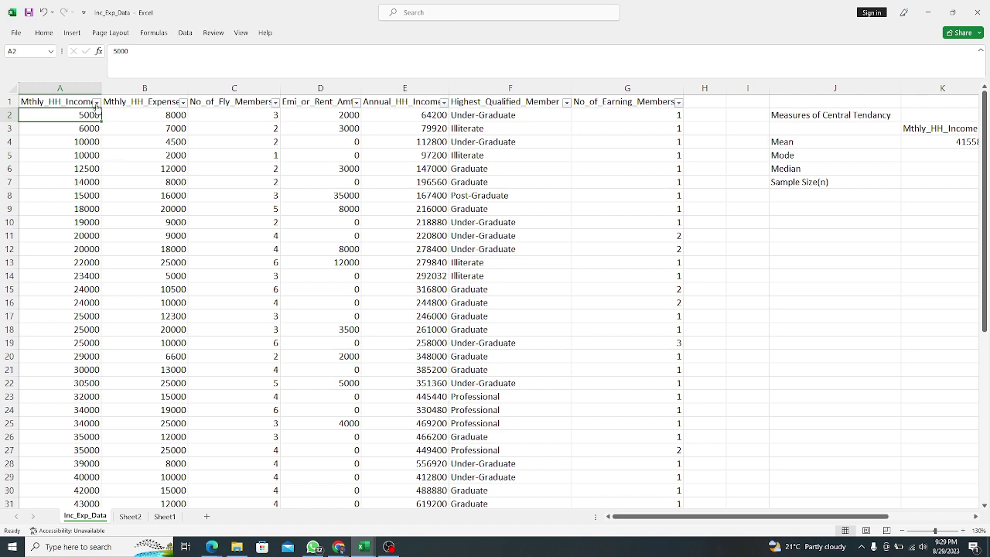
click(947, 142)
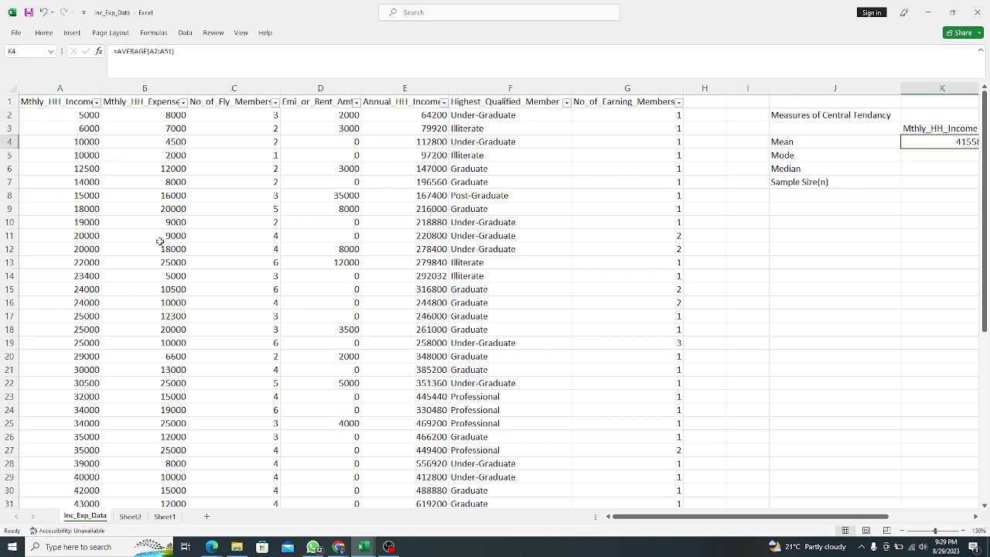
scroll(81, 325, down, 2)
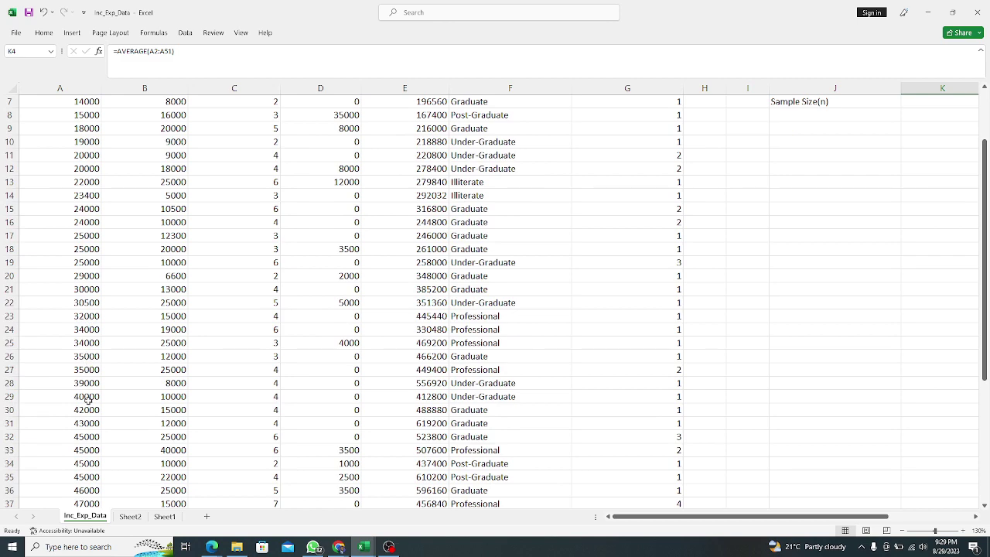
drag(87, 399, 87, 425)
scroll(107, 437, up, 2)
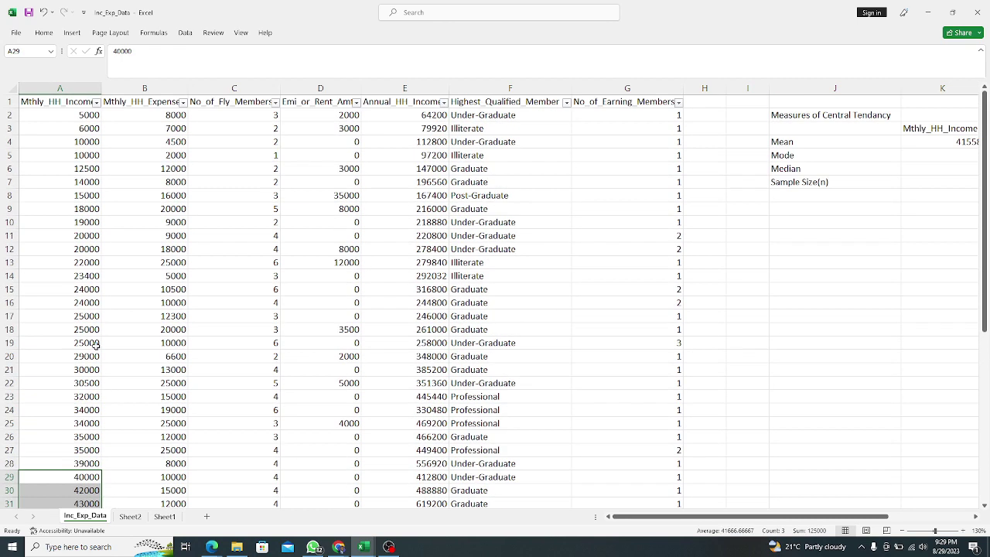
scroll(103, 241, down, 7)
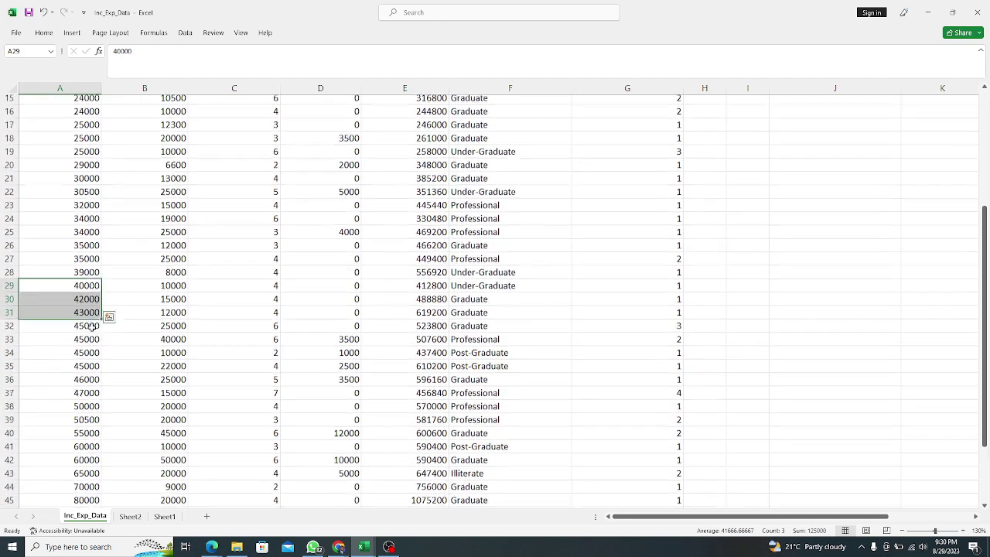
scroll(570, 464, up, 7)
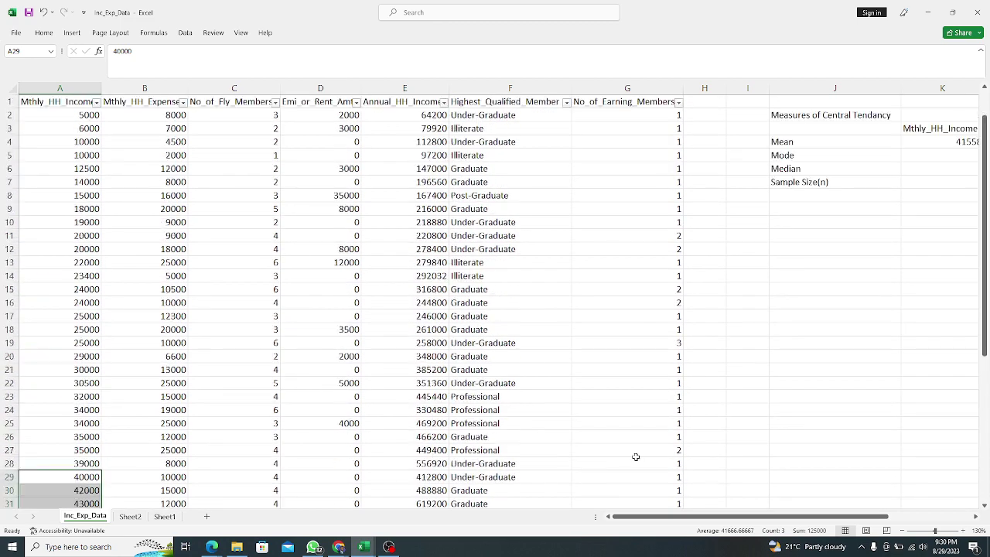
drag(693, 517, 772, 516)
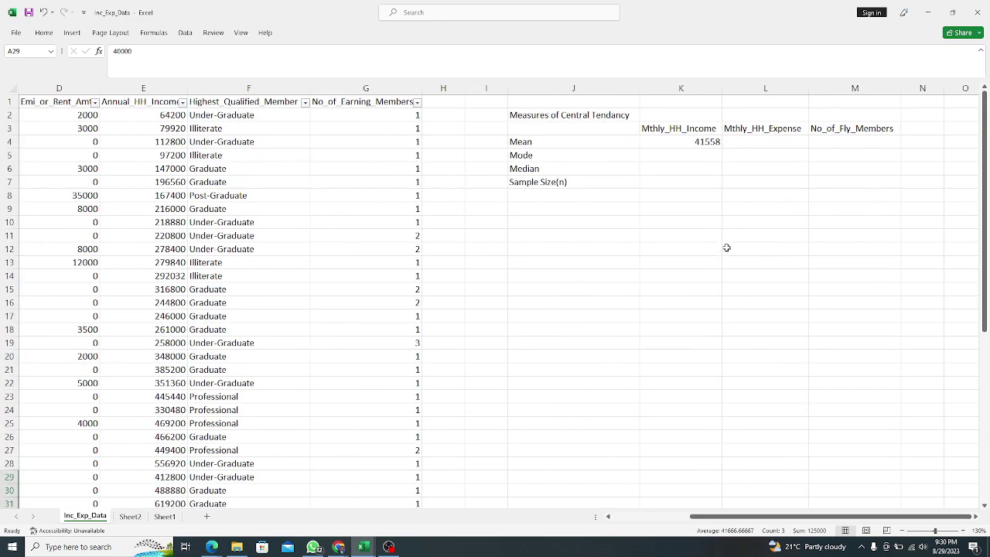
click(708, 145)
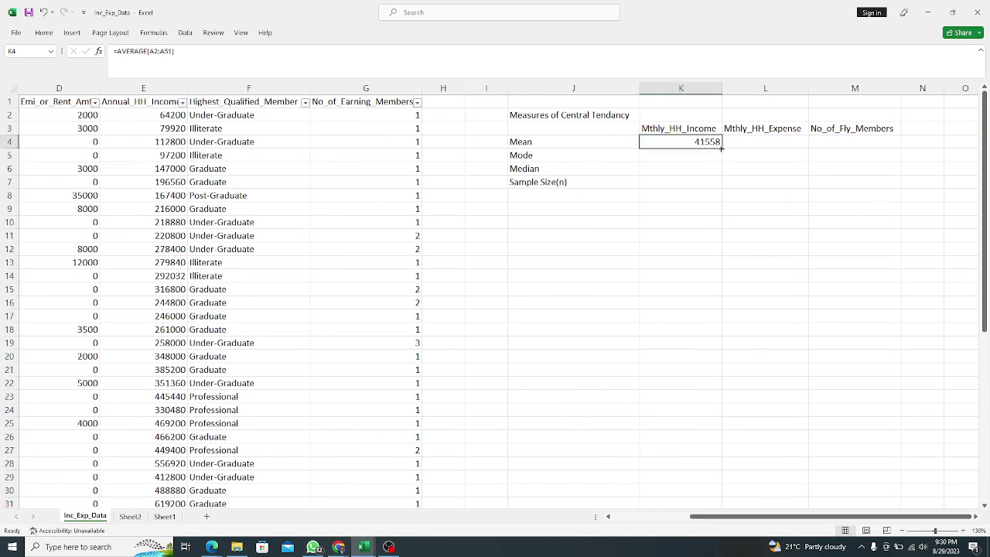
Step: Copy the mean formula to L4, giving a Mthly_HH_Expense mean of 18818
drag(720, 147, 775, 150)
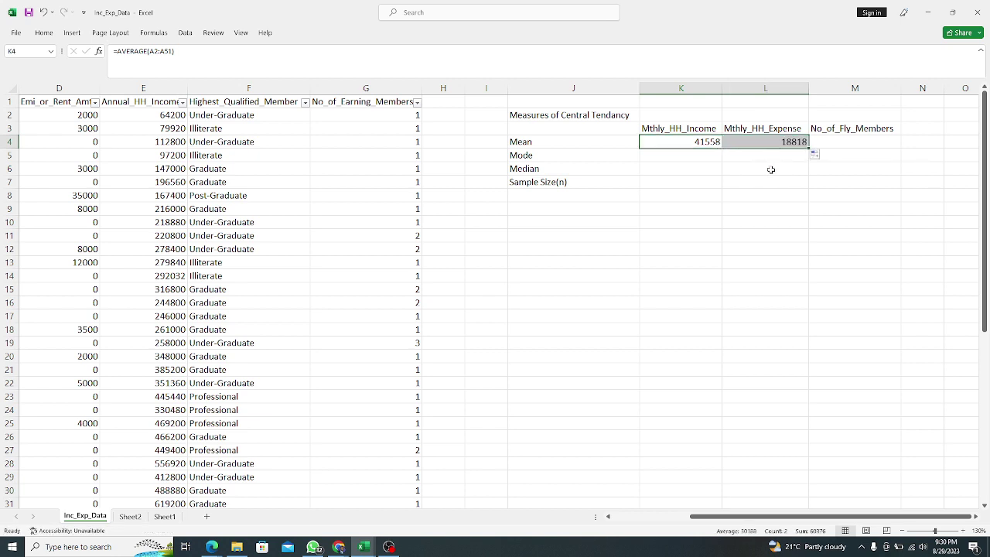
click(795, 141)
click(795, 142)
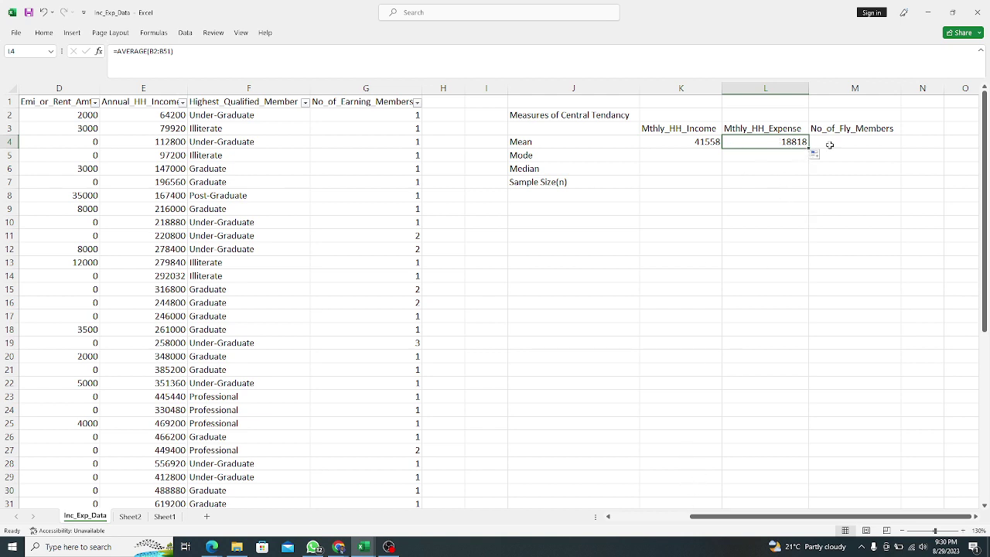
drag(725, 516, 648, 515)
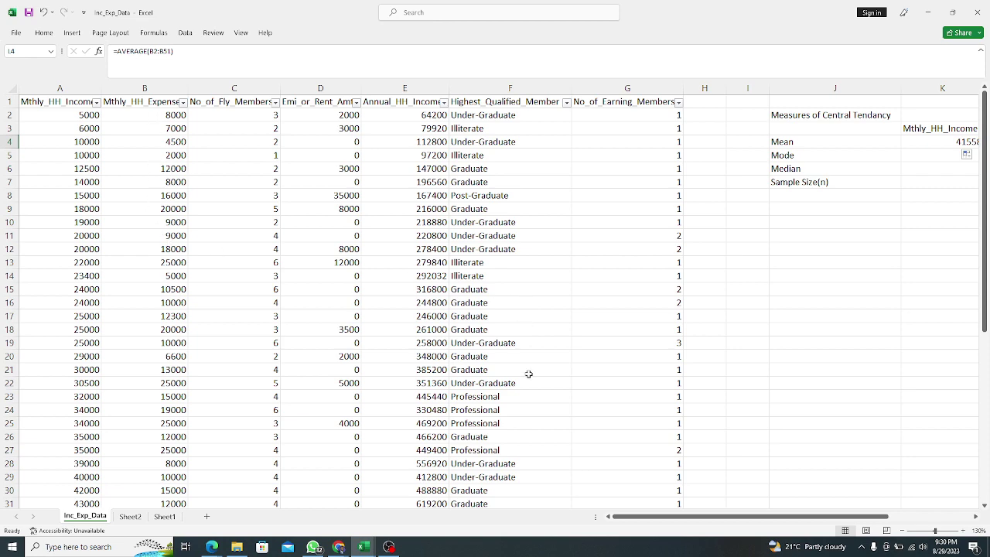
drag(611, 515, 695, 516)
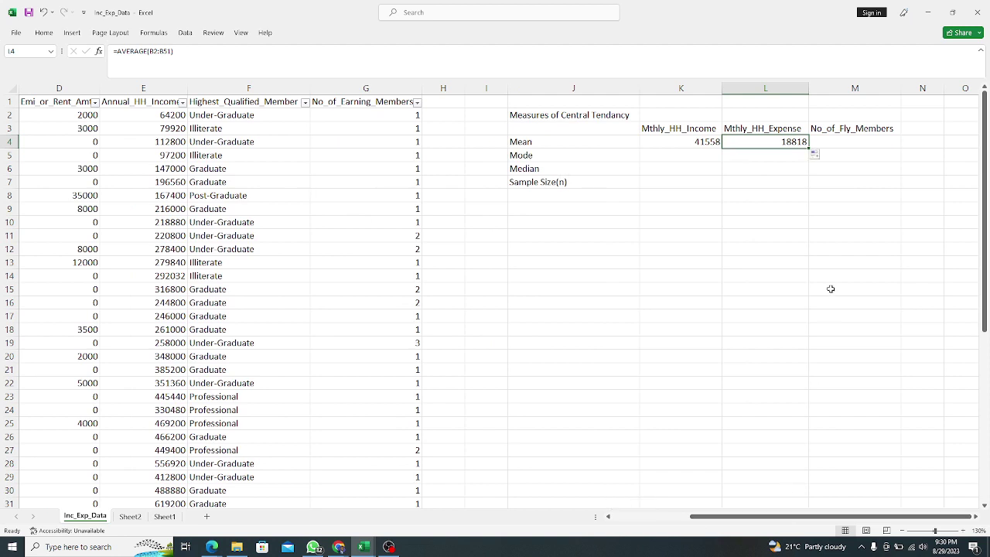
Step: Extend the mean formula to M4, giving a No_of_Fly_Members mean of 4
mouse_move(804, 144)
mouse_down()
mouse_move(874, 147)
mouse_move(866, 143)
mouse_up()
click(864, 142)
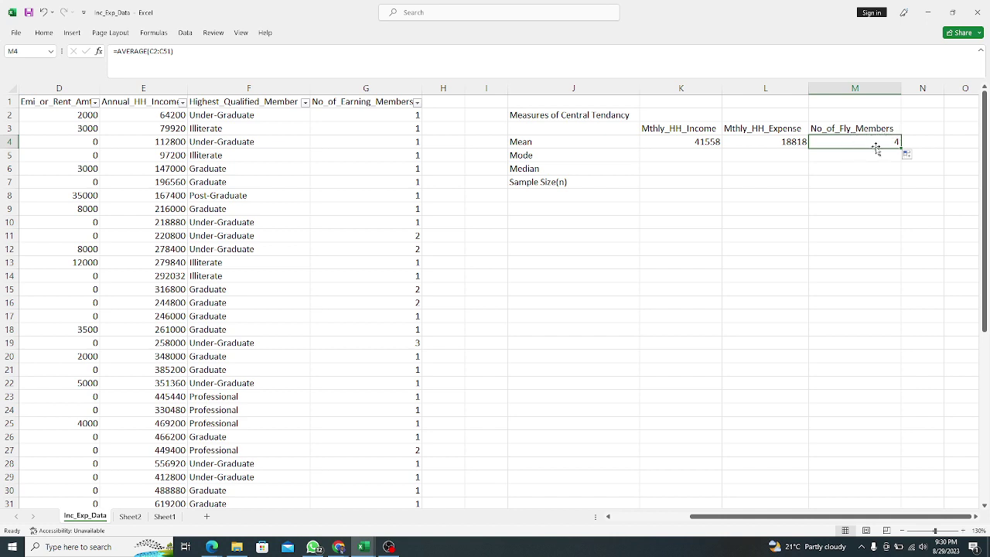
drag(716, 515, 632, 516)
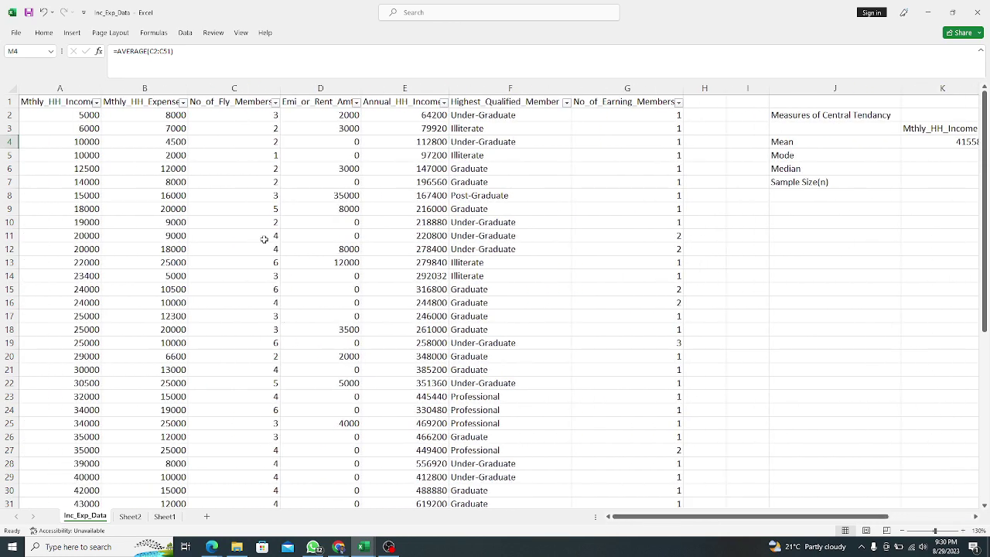
scroll(261, 214, down, 7)
scroll(276, 249, up, 7)
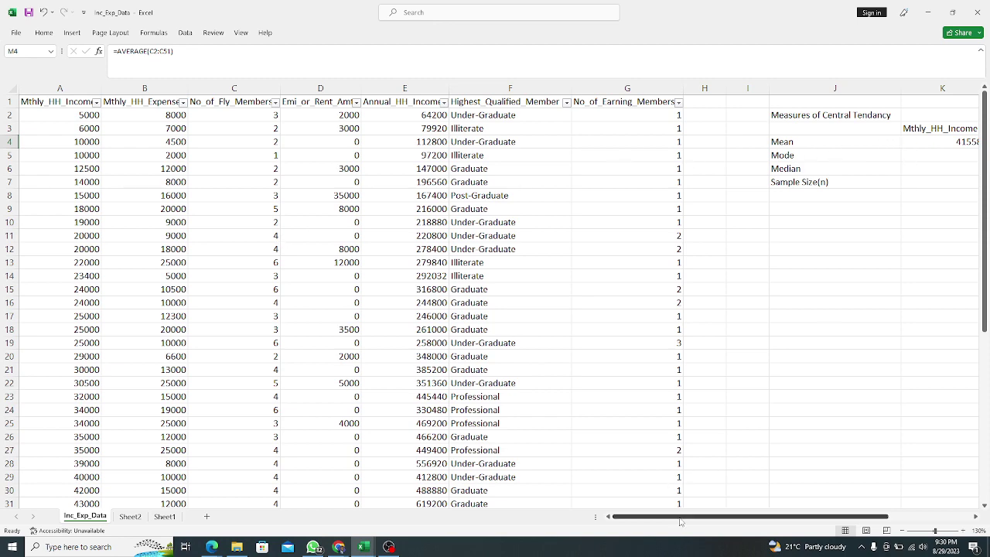
drag(682, 522, 781, 523)
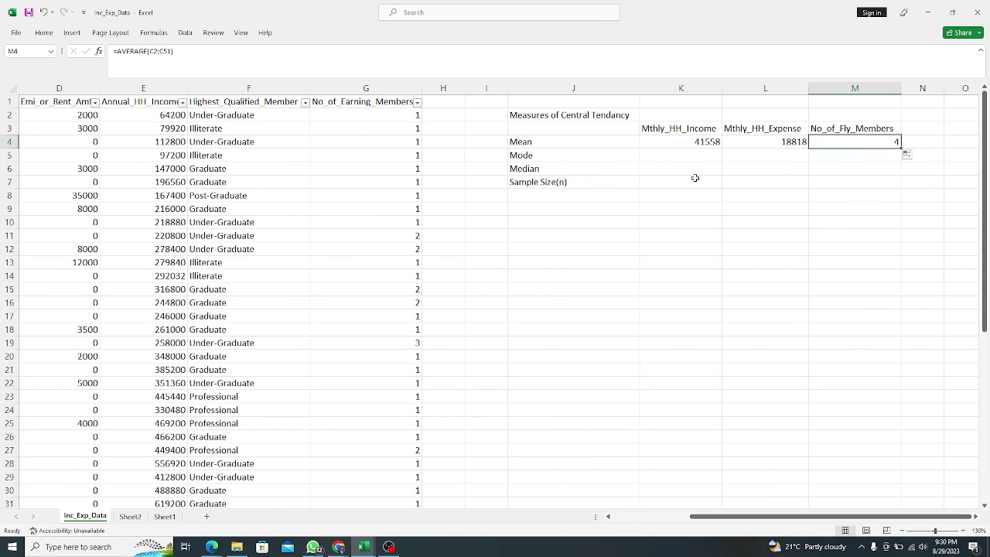
mouse_move(341, 547)
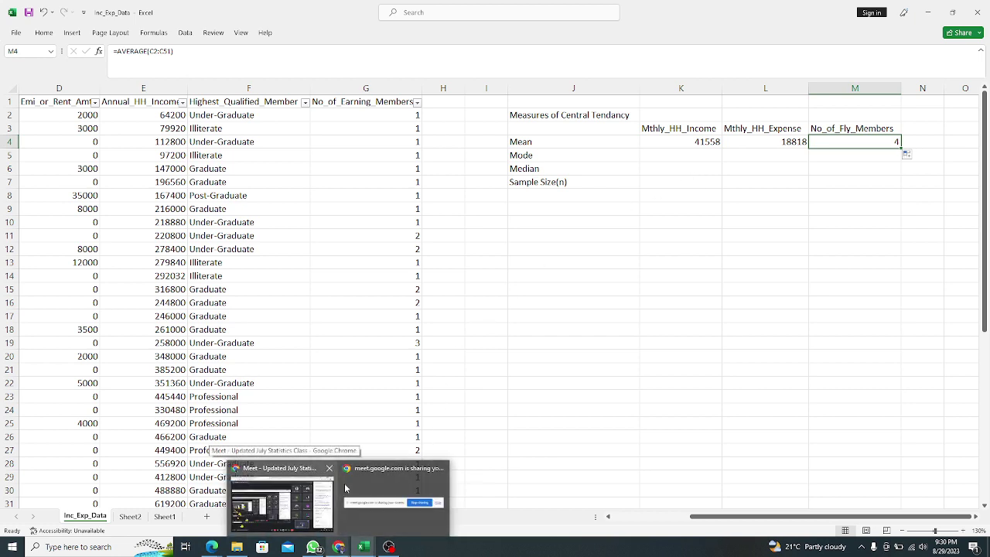
click(580, 380)
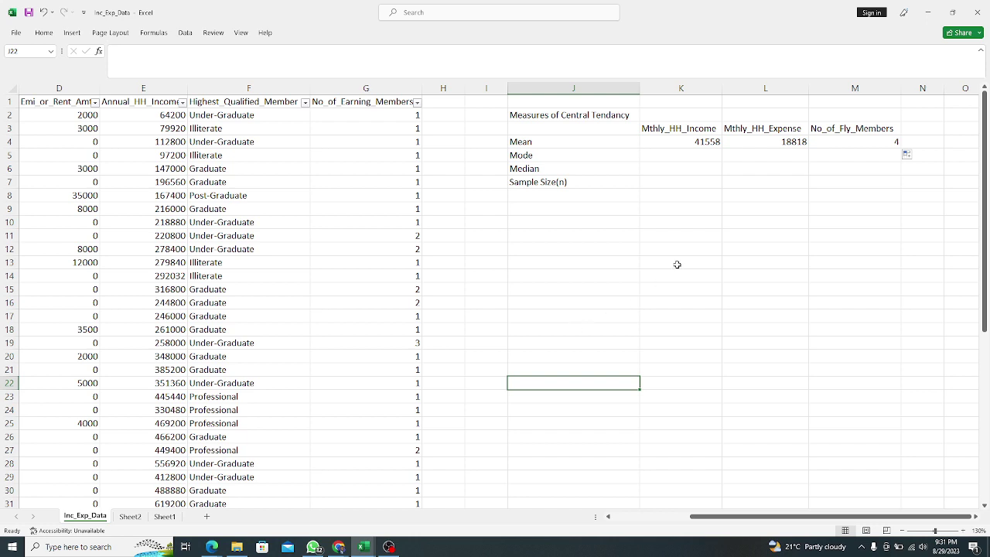
Step: Enter =MODE.SNGL(A2:A51) in K5, giving a Mthly_HH_Income mode of 45000
click(711, 154)
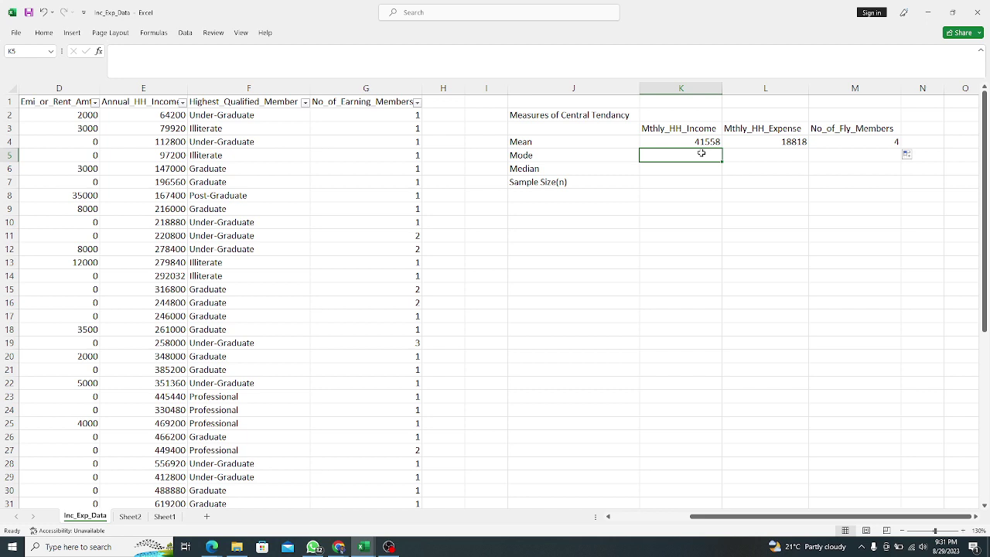
text(=)
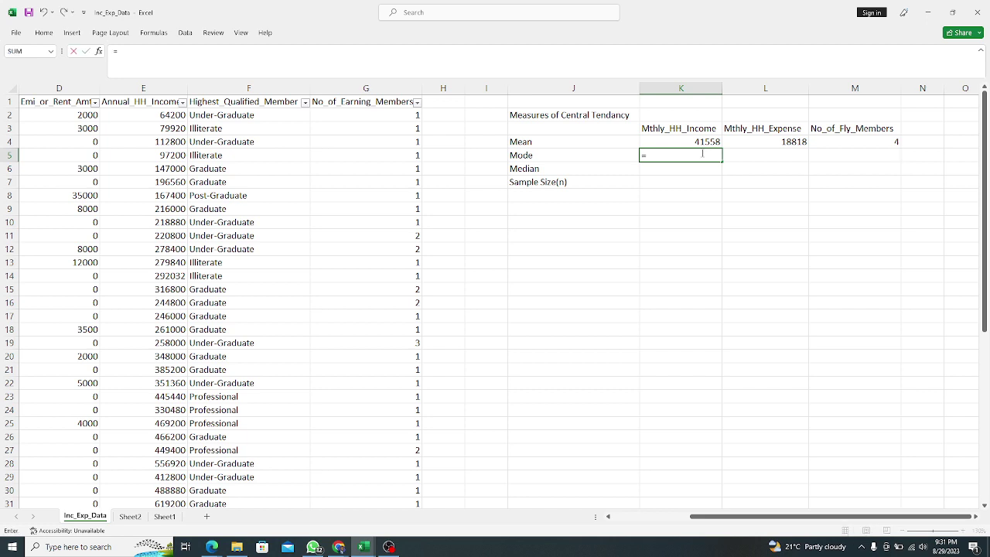
text(mod)
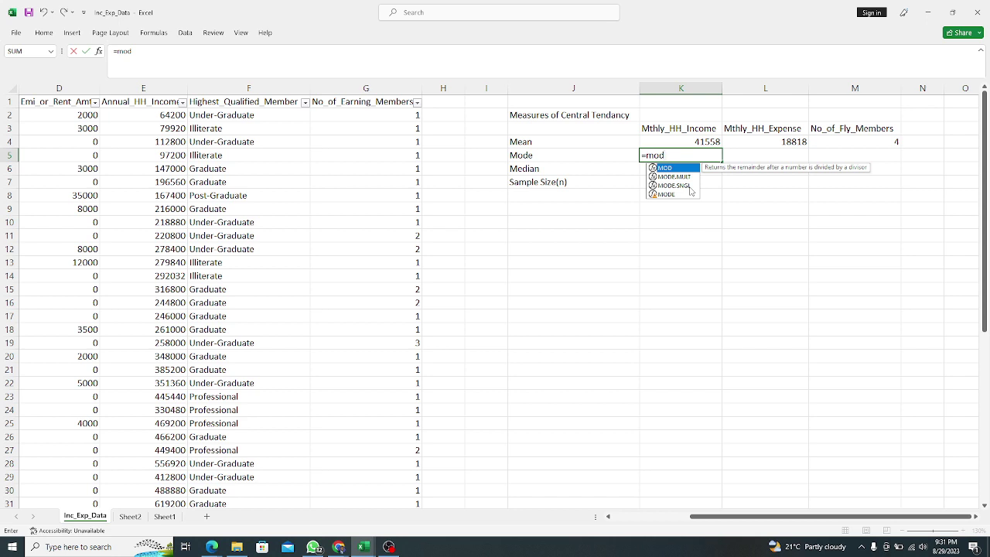
double_click(688, 186)
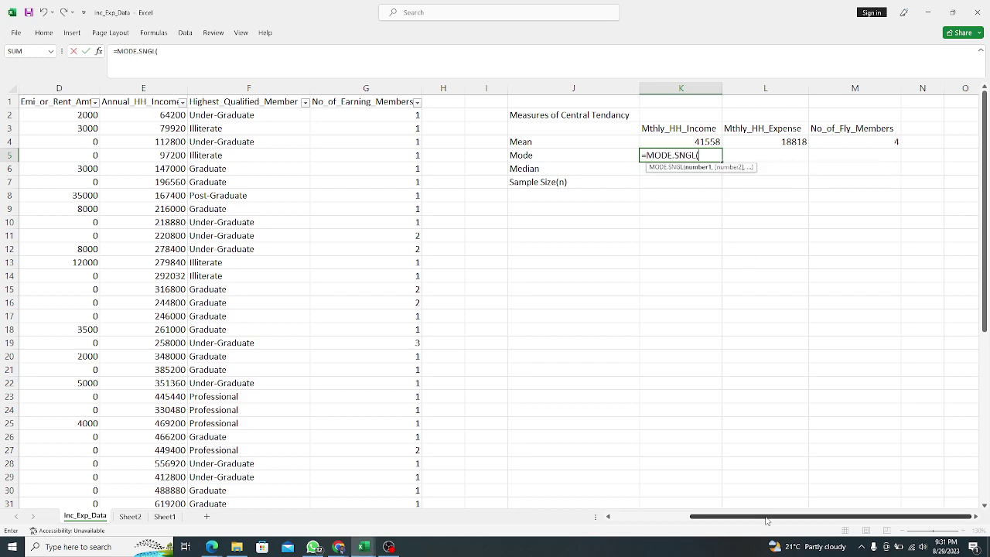
drag(783, 516, 706, 516)
click(91, 114)
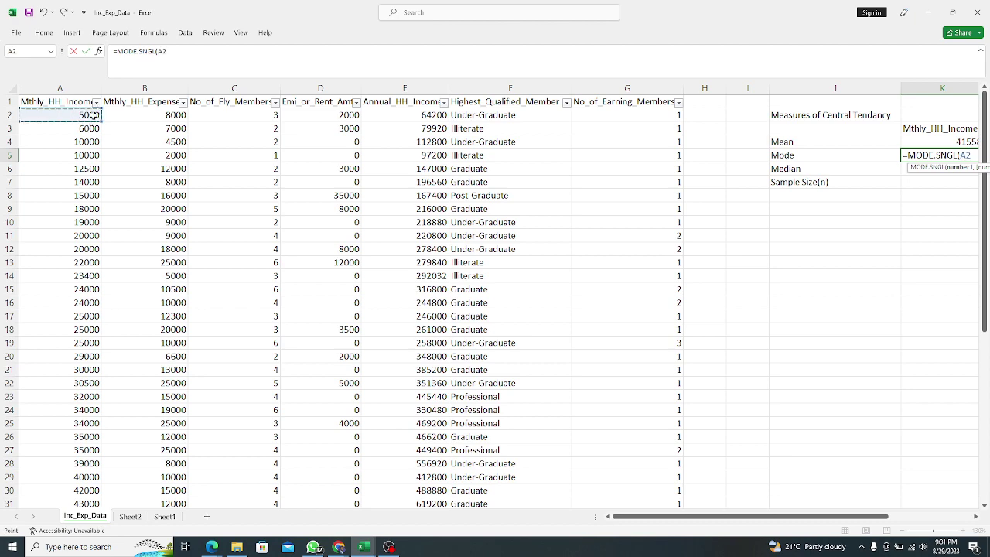
key(ctrl+shift+Down)
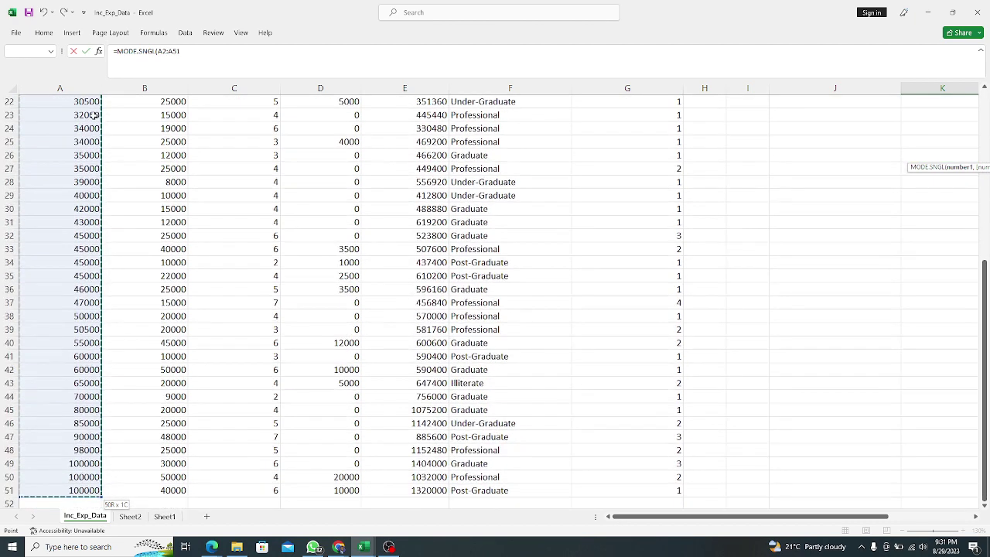
key(Return)
scroll(784, 187, up, 2)
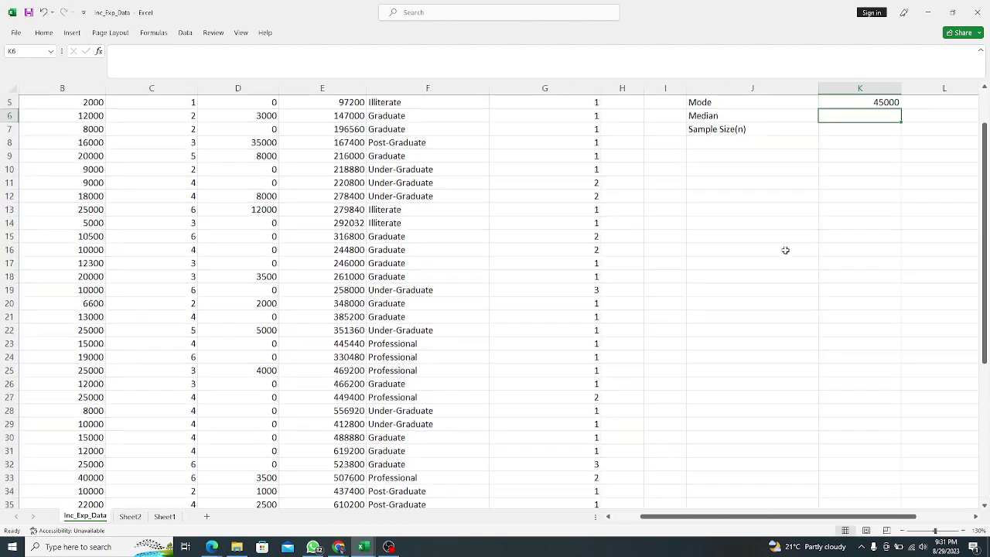
click(883, 154)
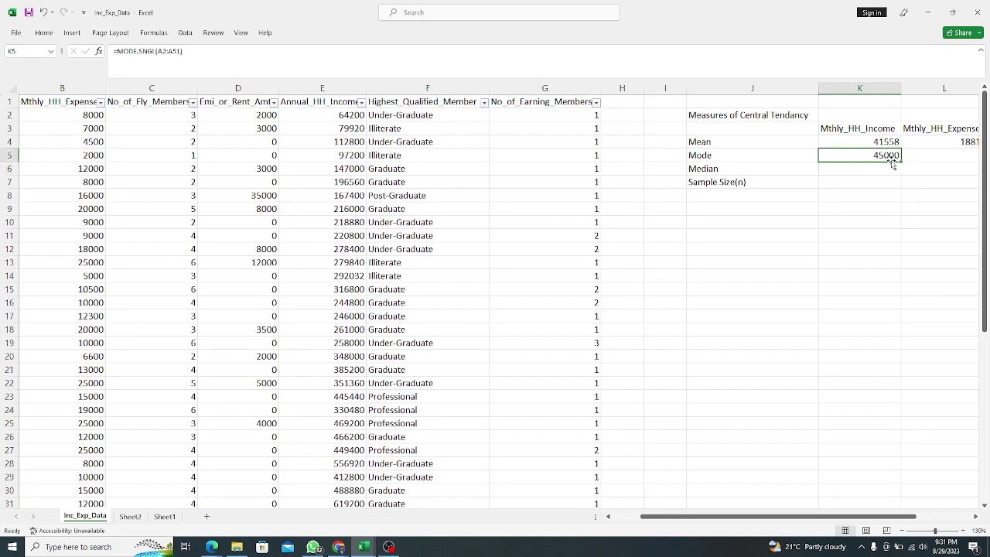
scroll(714, 506, left, 1)
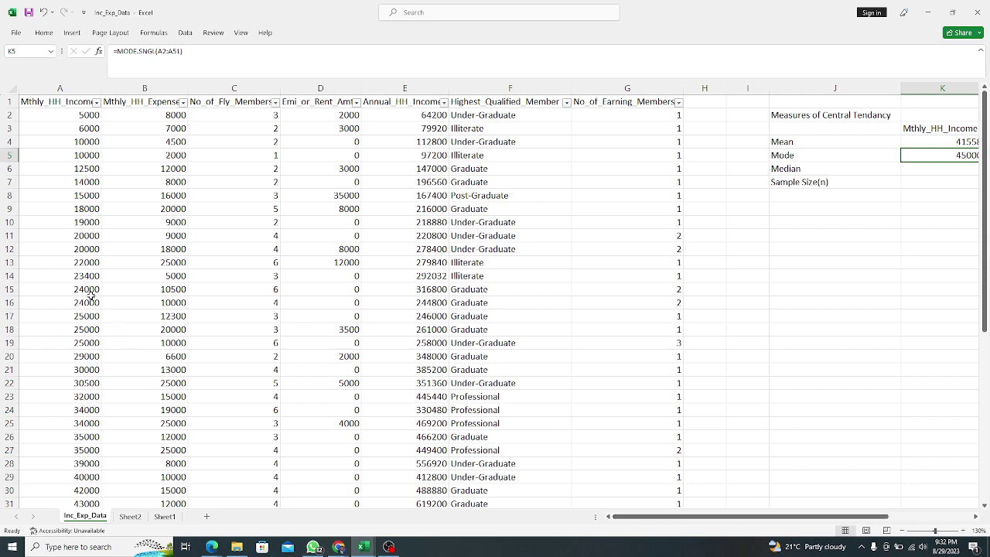
Step: Select the four repeated 45000 incomes in A32:A35 that make up the mode
scroll(91, 296, down, 3)
scroll(97, 376, down, 1)
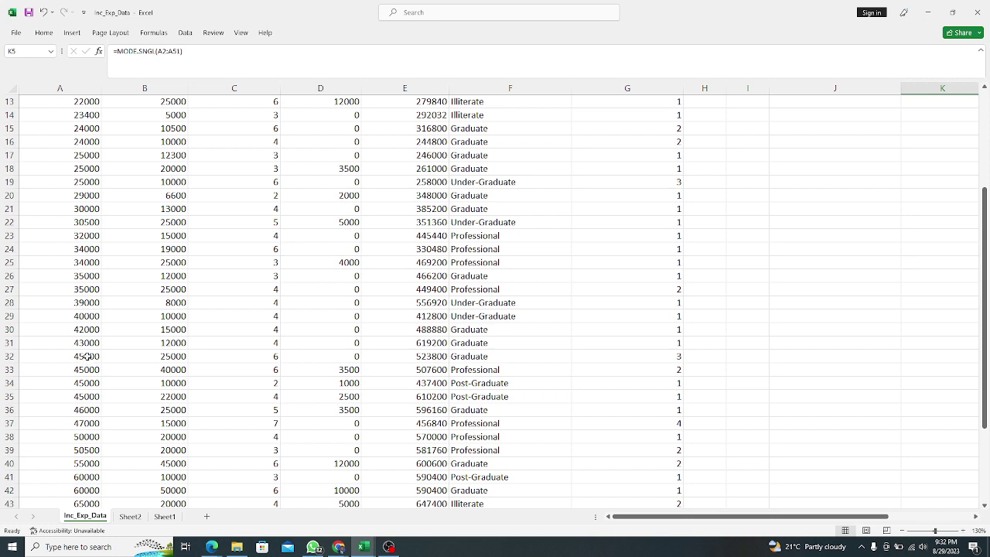
drag(88, 355, 87, 396)
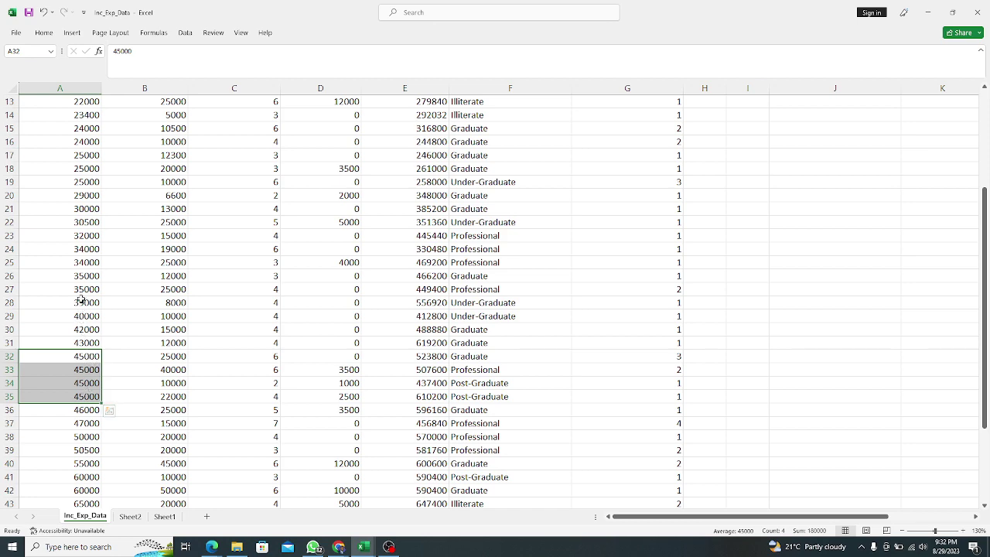
scroll(79, 300, down, 4)
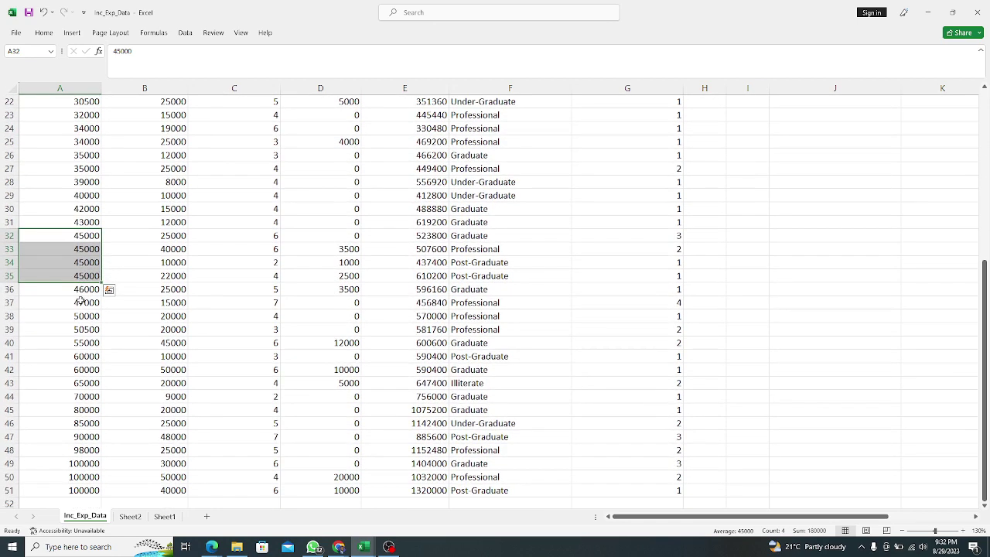
scroll(79, 376, up, 7)
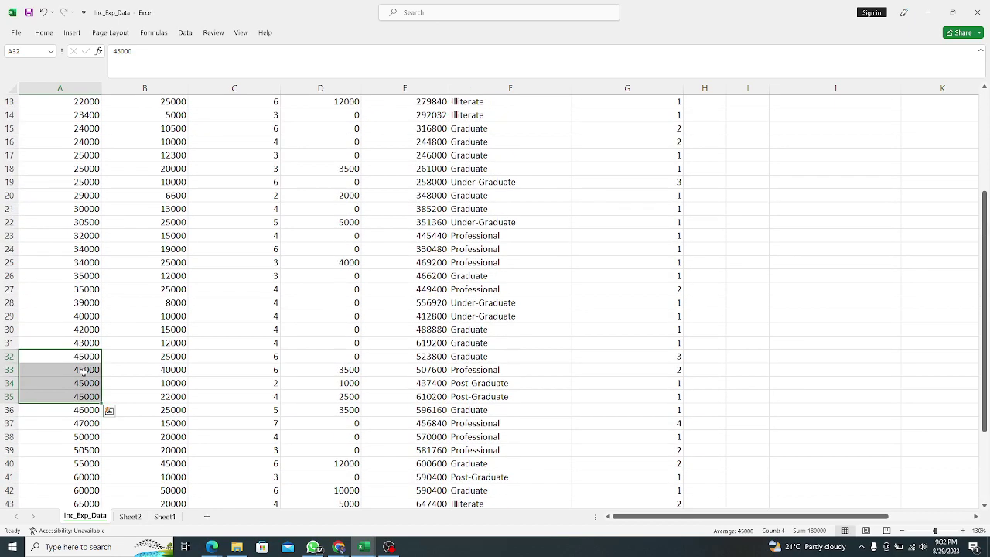
drag(707, 515, 845, 519)
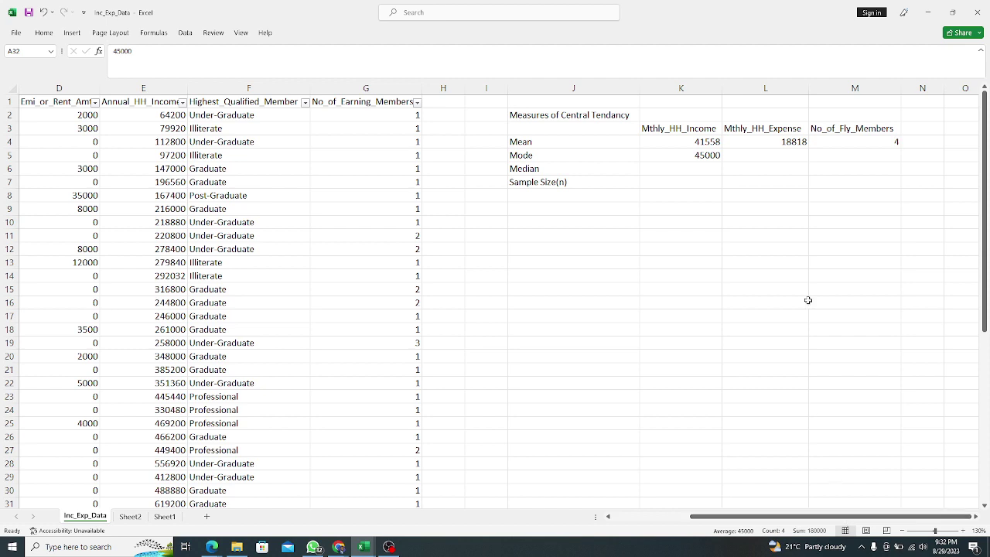
Step: Fill K5's MODE.SNGL formula across L5:M5, giving modes of 25000 and 4
double_click(754, 156)
key(Return)
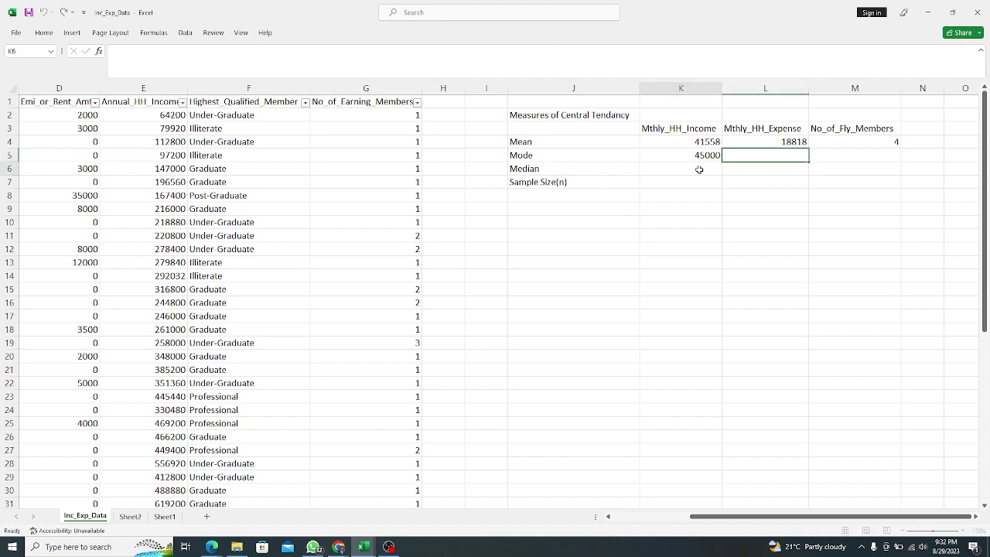
click(705, 158)
drag(719, 163, 879, 164)
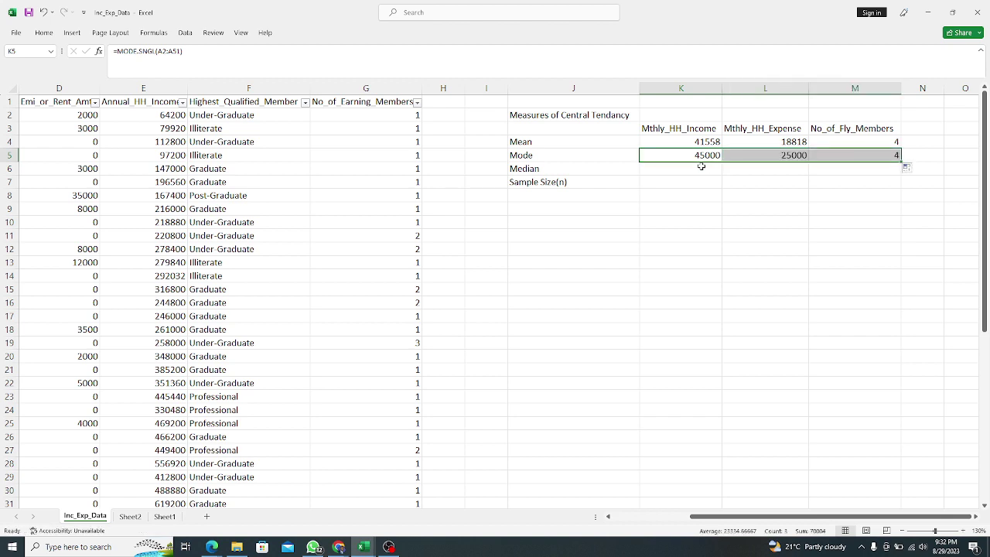
click(791, 157)
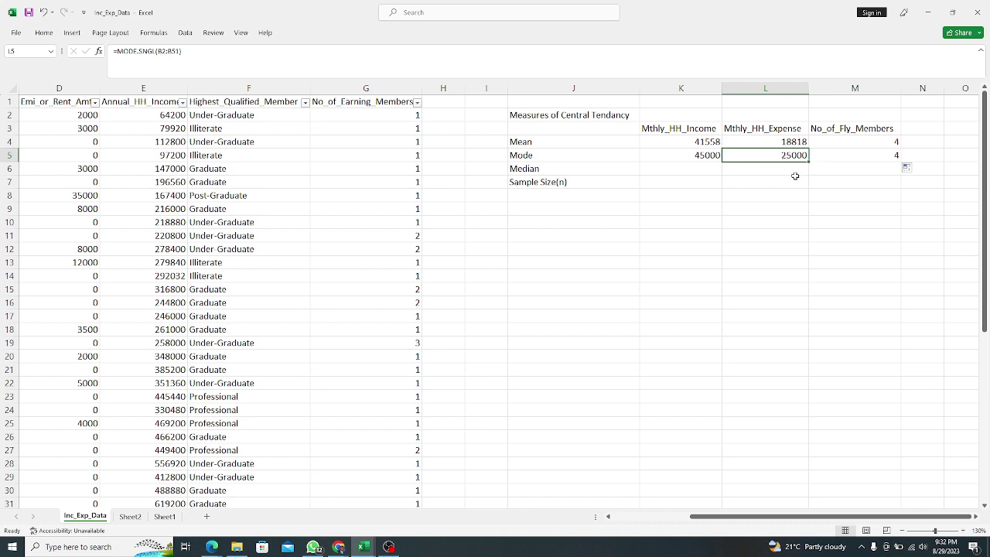
mouse_move(754, 517)
mouse_down()
mouse_move(684, 518)
mouse_move(748, 518)
mouse_up()
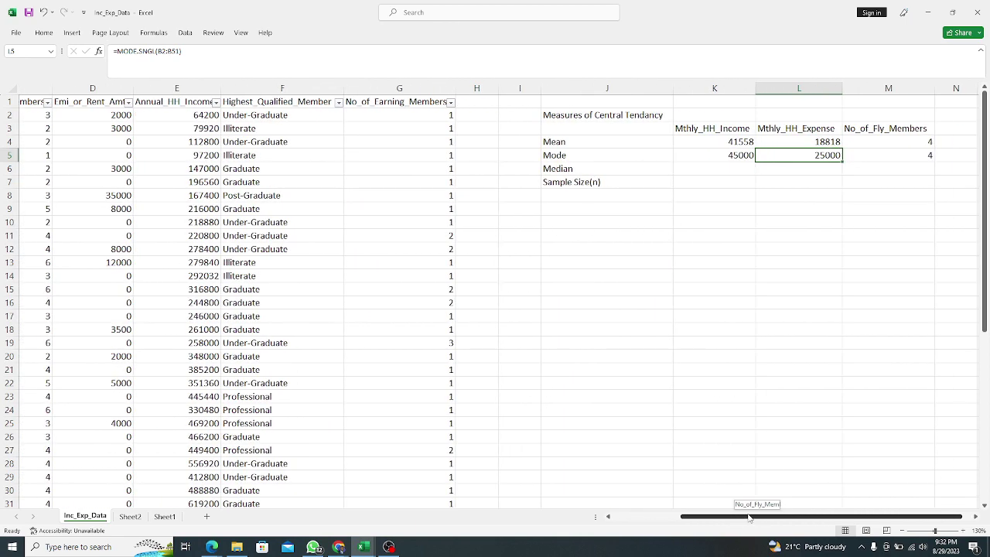
scroll(781, 348, right, 1)
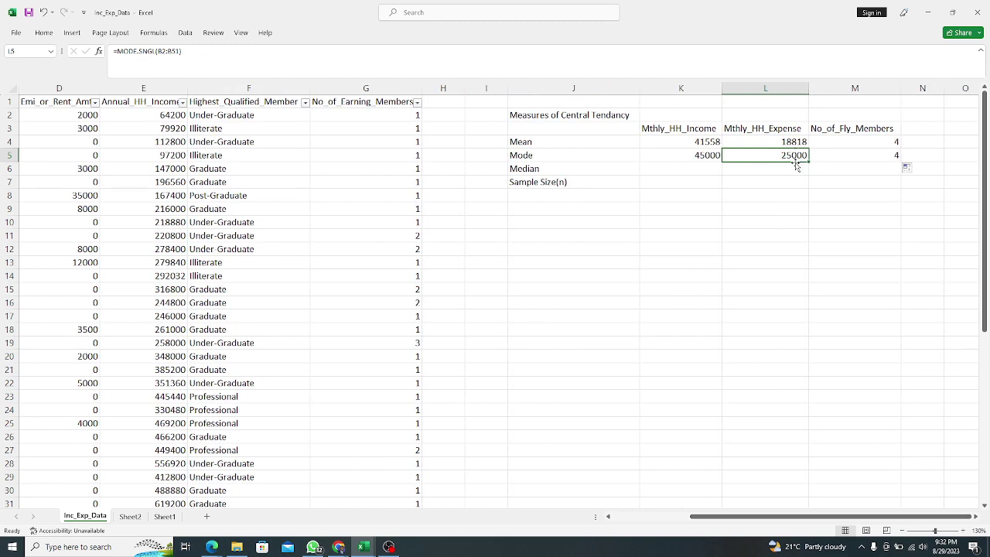
drag(722, 520, 643, 520)
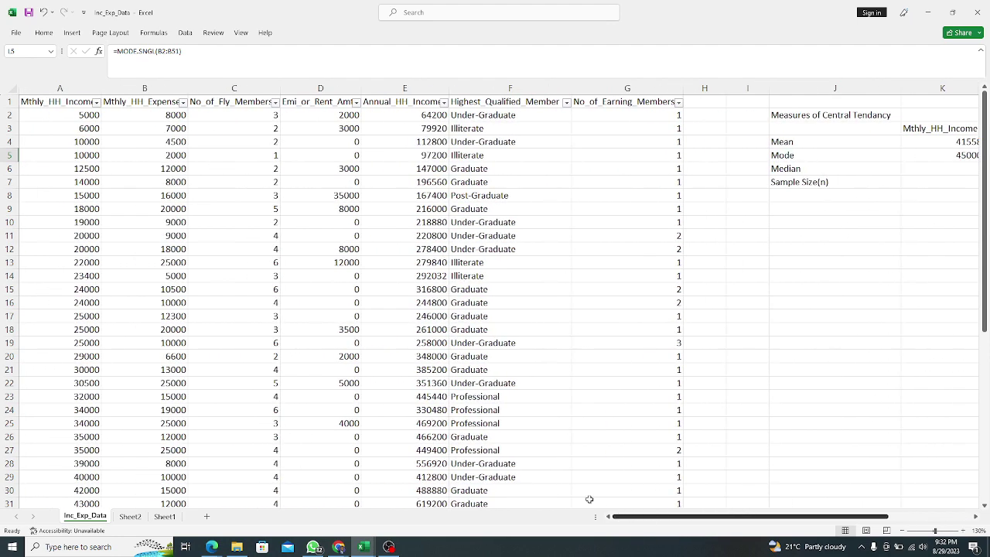
scroll(172, 262, down, 8)
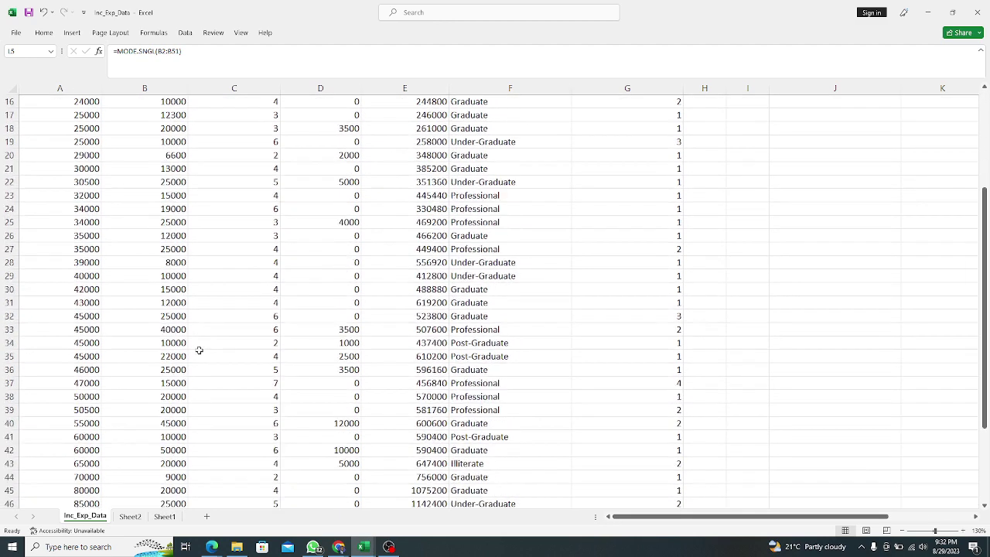
click(180, 410)
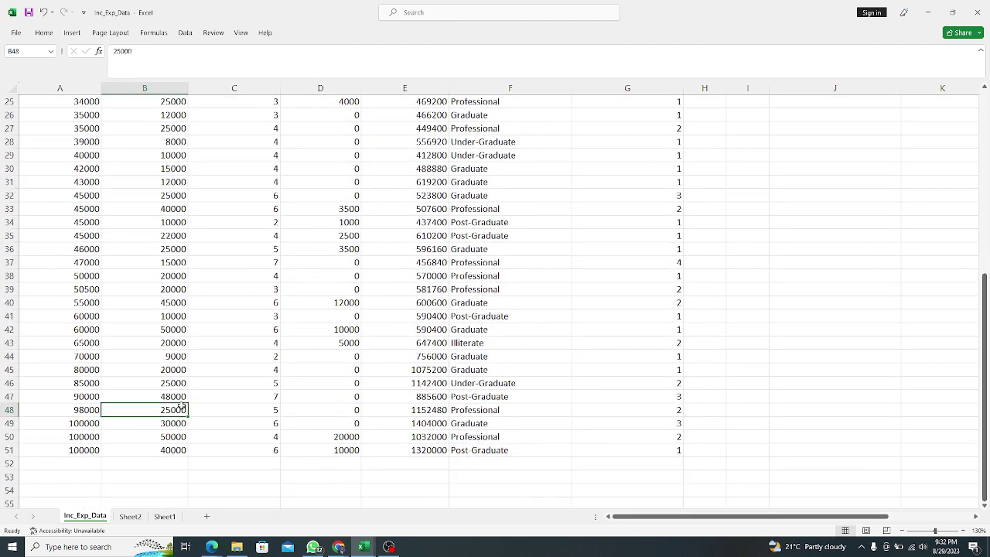
scroll(176, 322, up, 3)
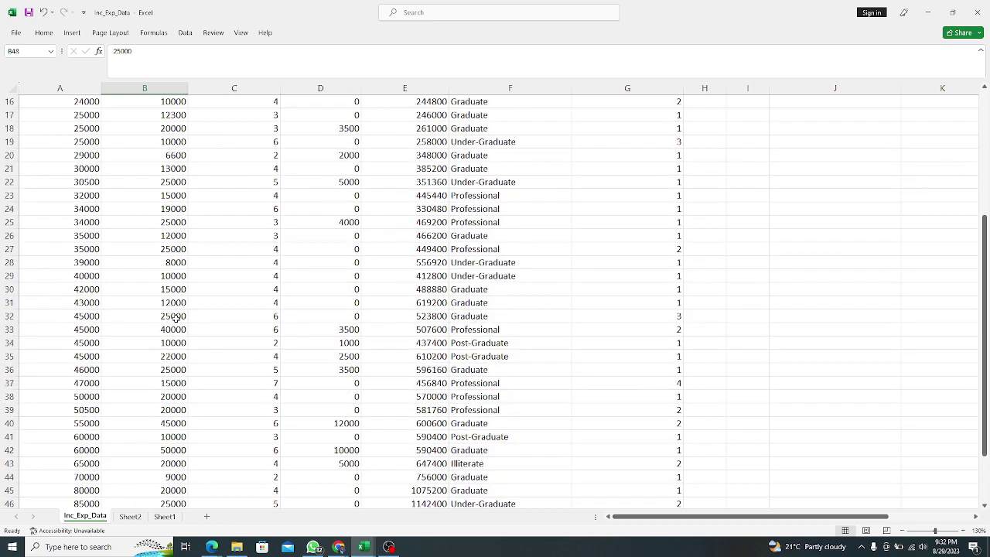
click(172, 249)
click(181, 183)
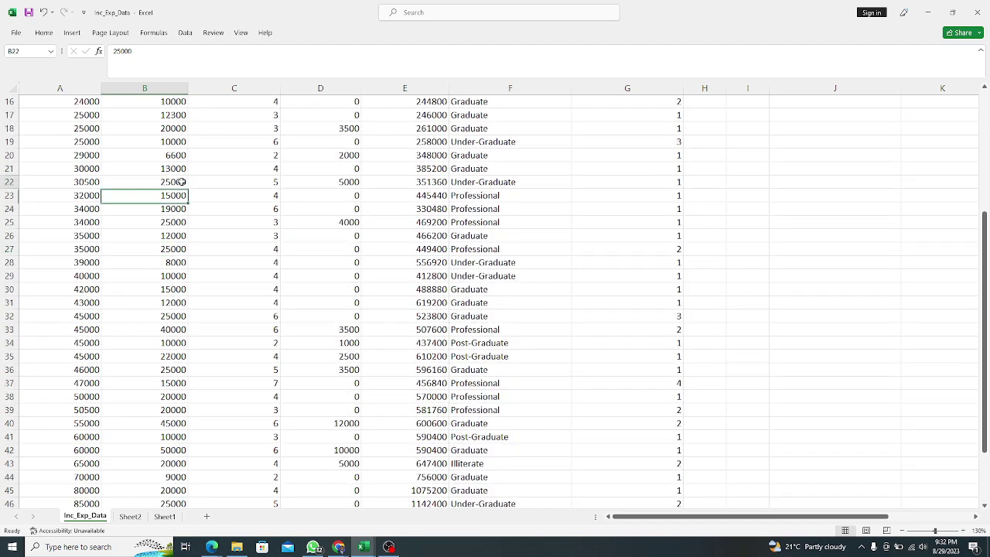
scroll(182, 224, up, 4)
scroll(182, 223, up, 2)
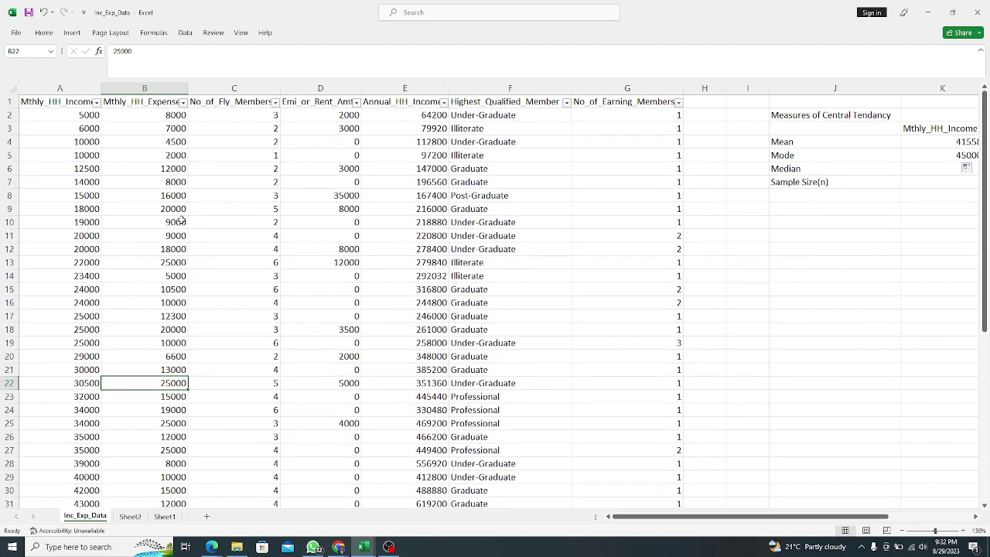
drag(638, 516, 718, 516)
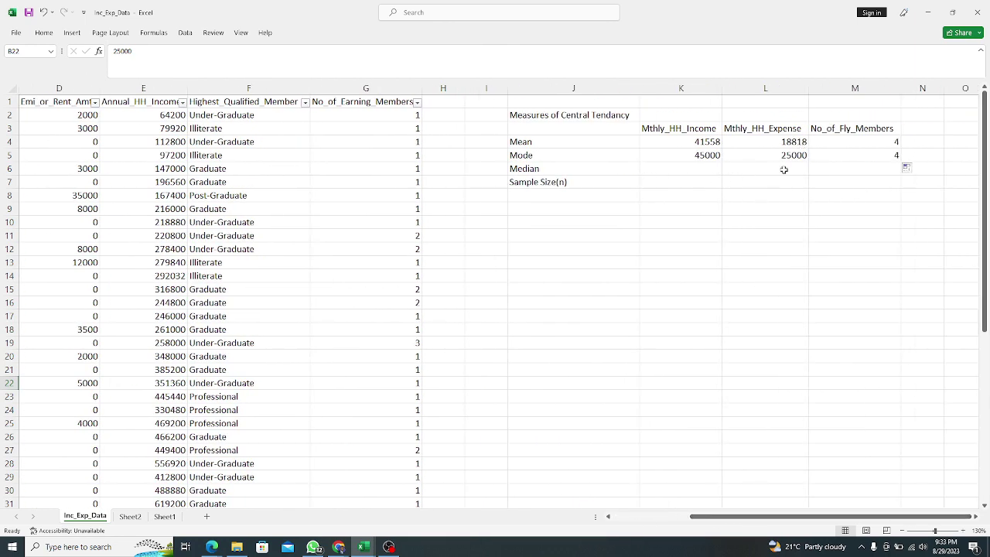
click(886, 158)
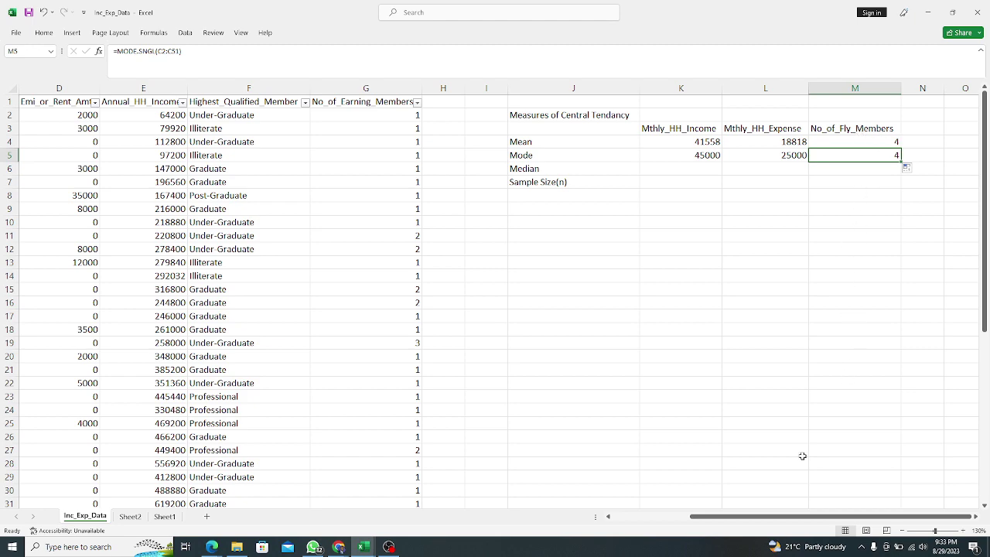
drag(765, 515, 689, 516)
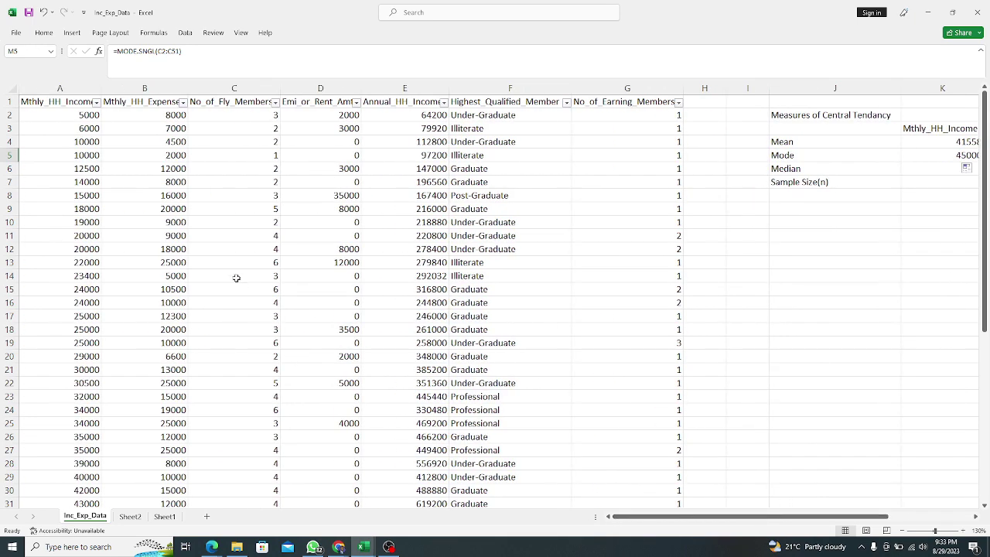
scroll(290, 201, down, 7)
scroll(262, 310, up, 7)
scroll(251, 228, down, 1)
scroll(260, 283, down, 4)
scroll(258, 358, down, 5)
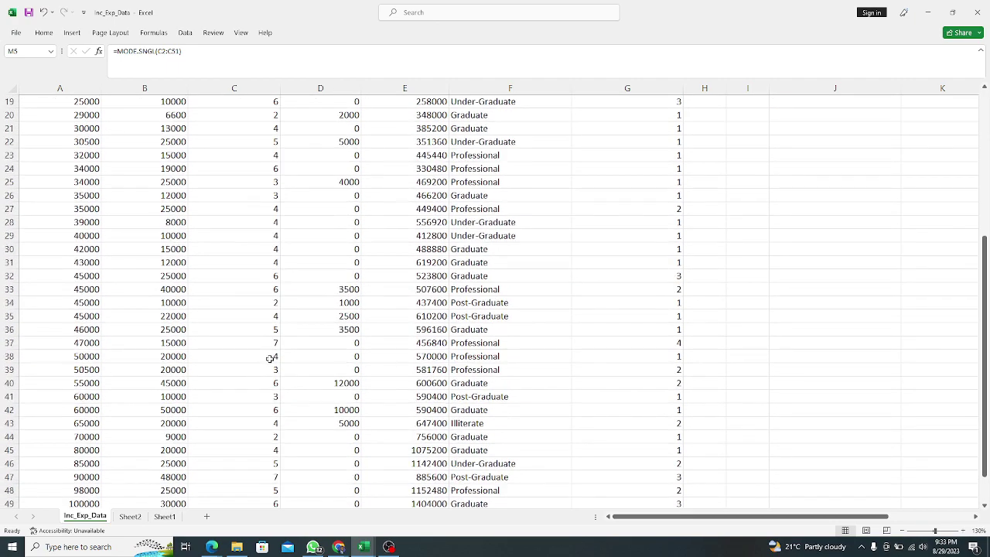
scroll(272, 371, up, 9)
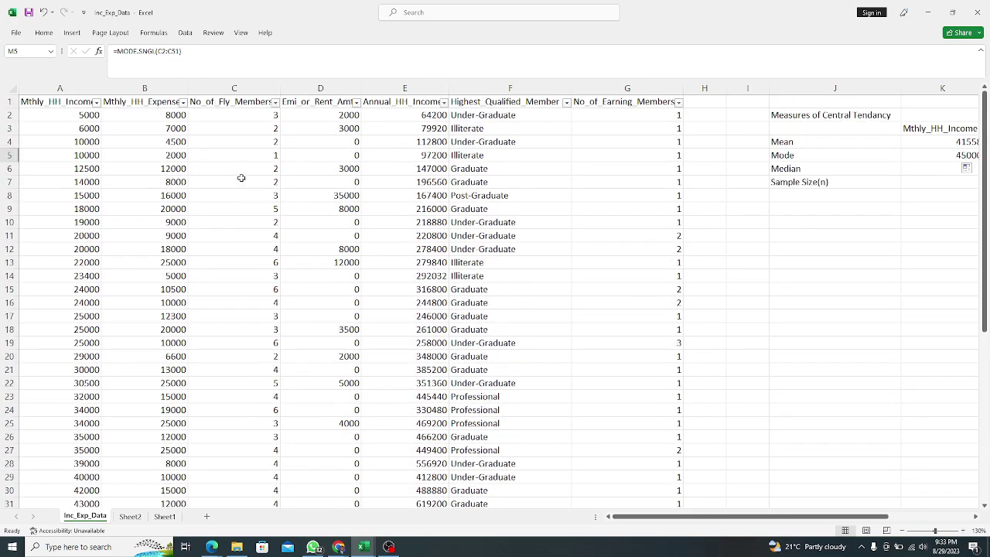
scroll(269, 224, down, 4)
scroll(278, 263, down, 6)
scroll(276, 344, up, 10)
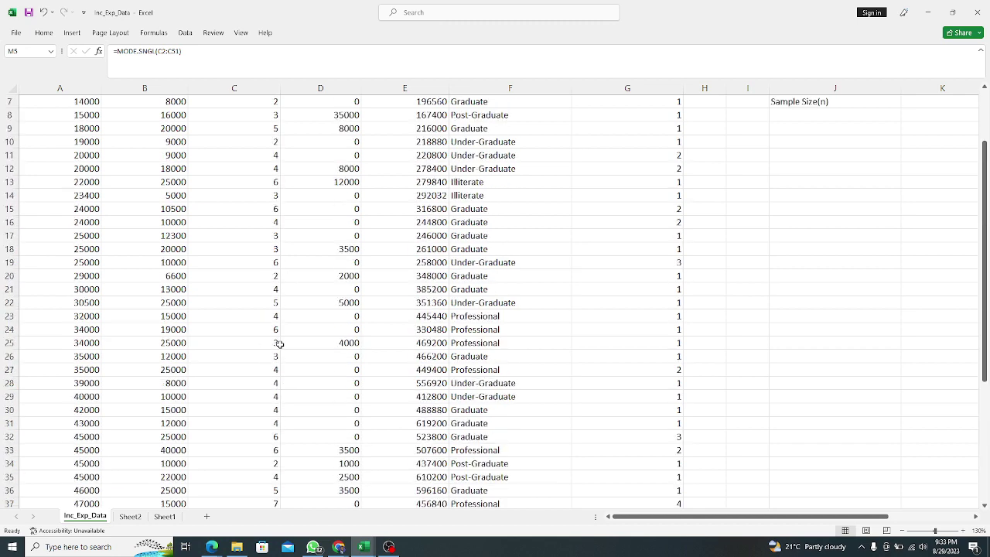
scroll(278, 325, down, 10)
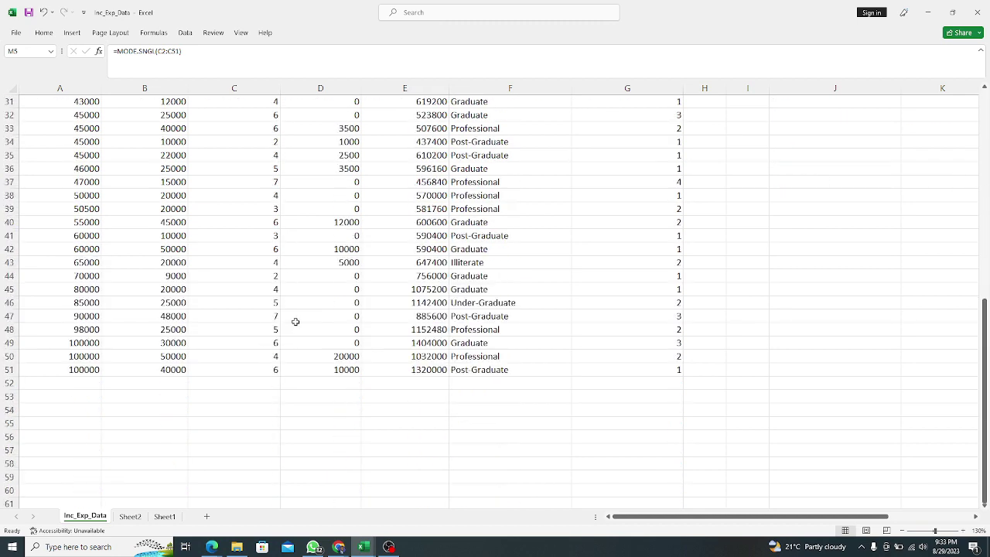
scroll(301, 320, up, 8)
scroll(304, 319, up, 2)
drag(672, 515, 764, 526)
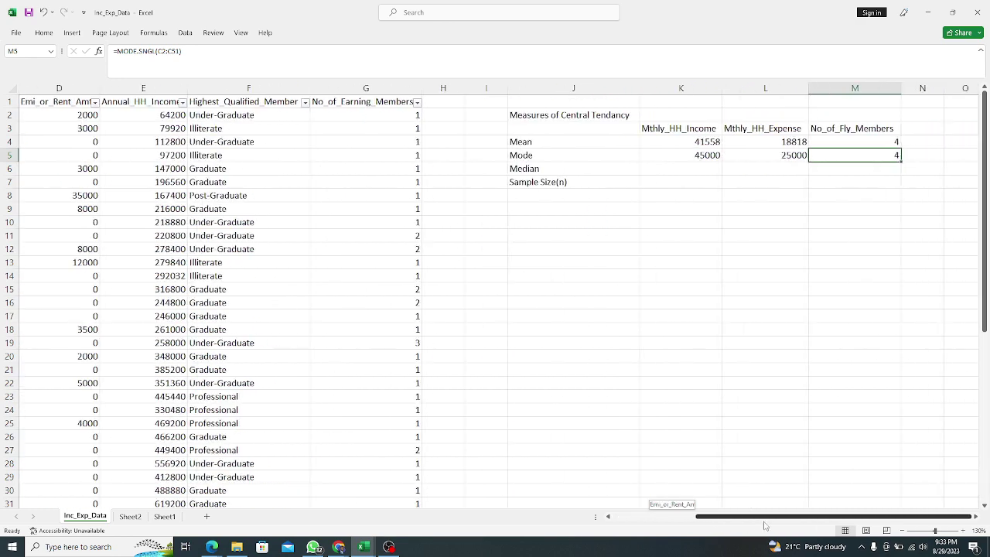
click(702, 170)
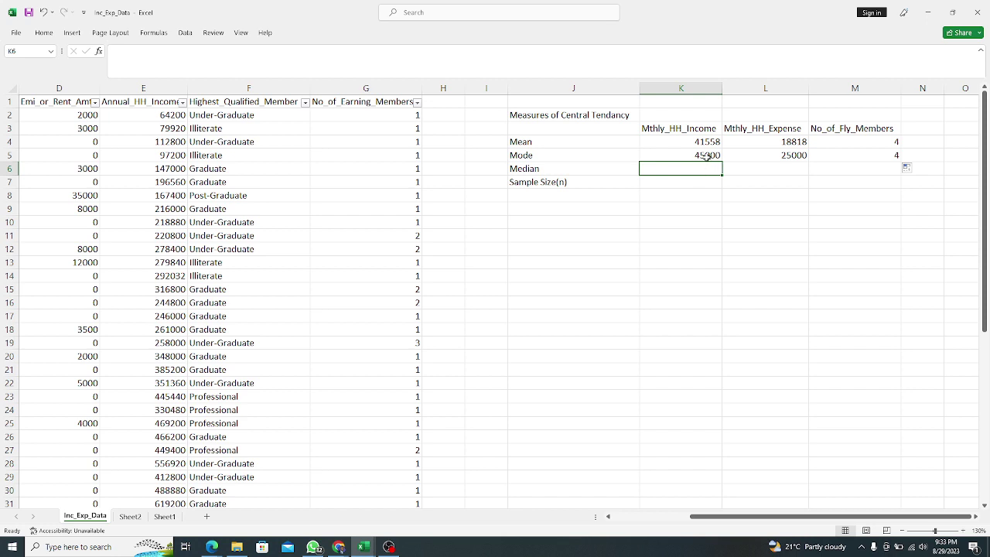
click(706, 157)
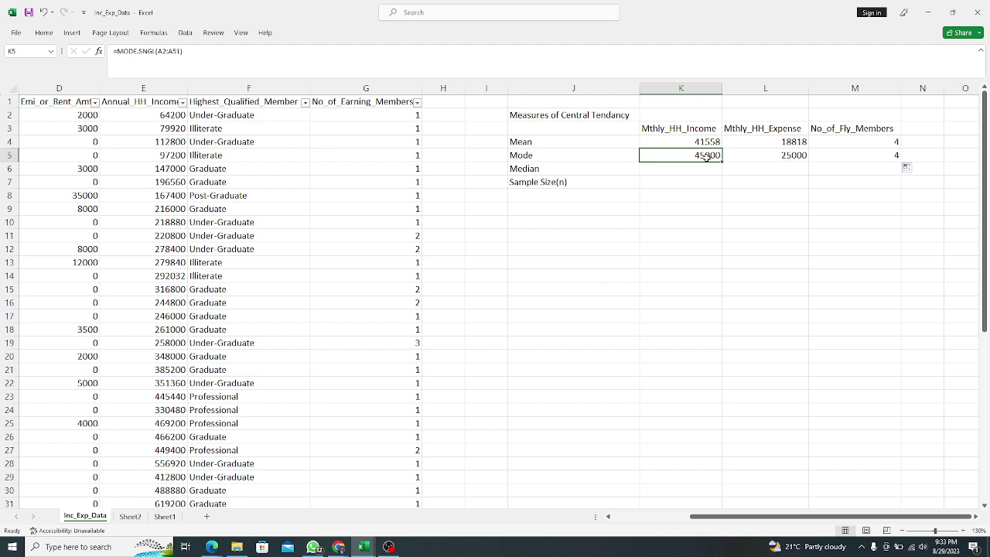
click(706, 184)
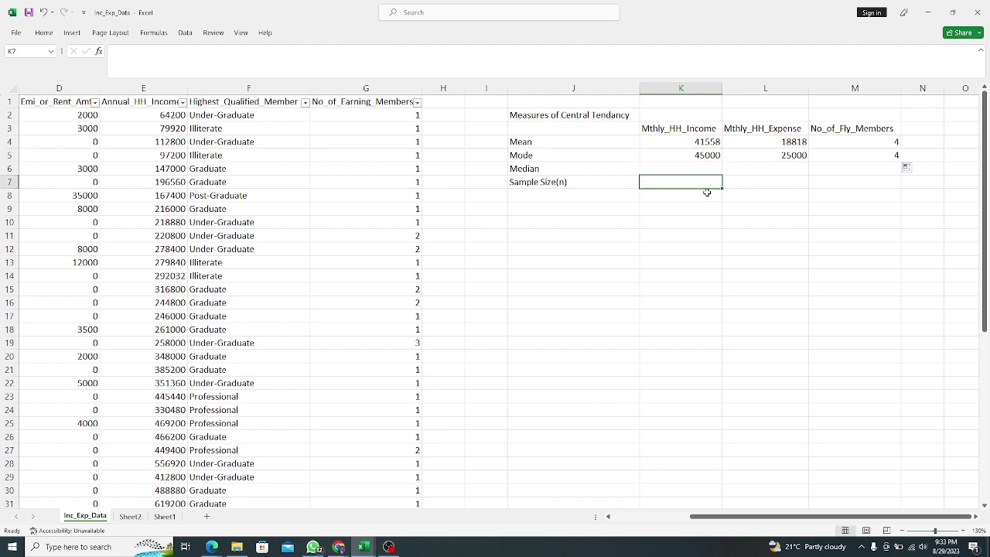
click(704, 195)
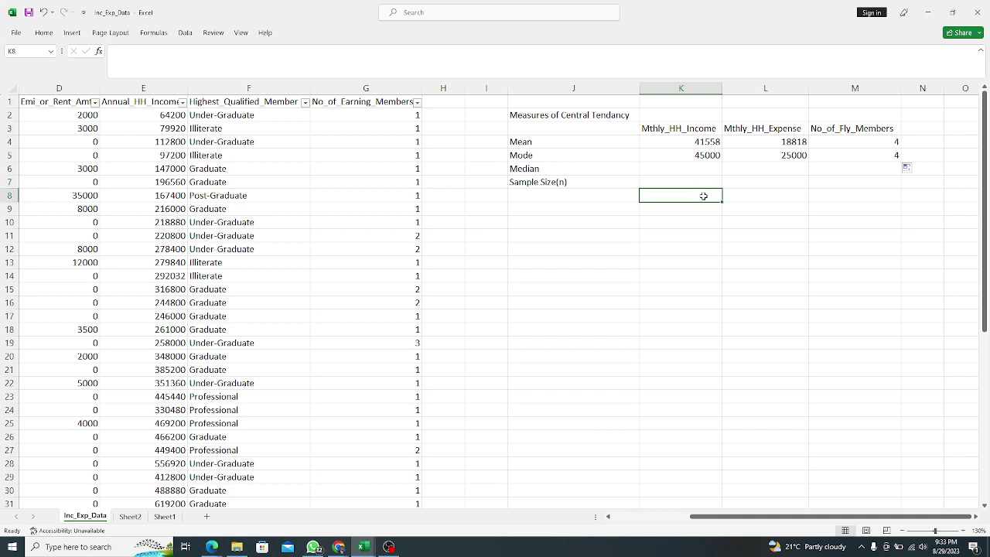
Step: Enter =MODE.MULT(A2:A51) in K8, which returns the income mode 45000
text(=)
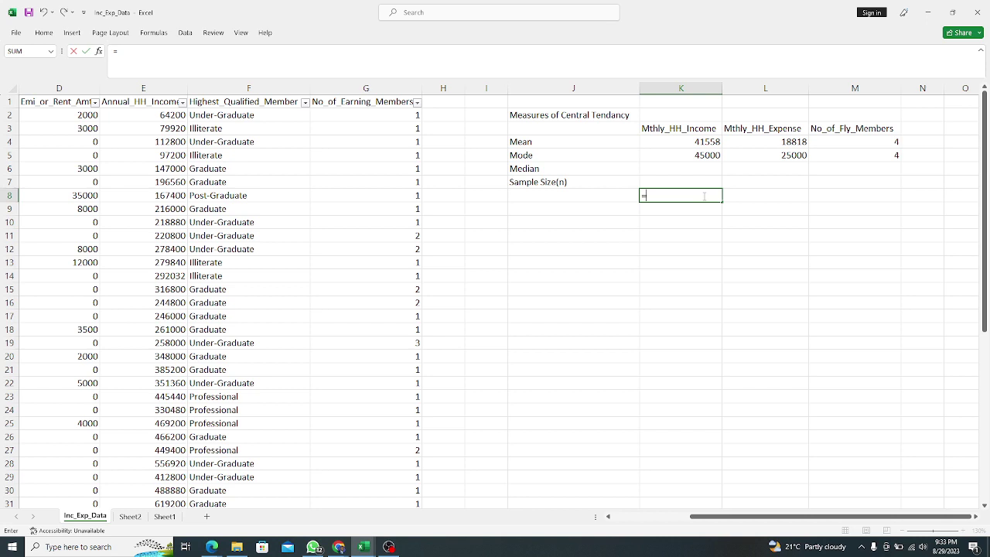
text(mul)
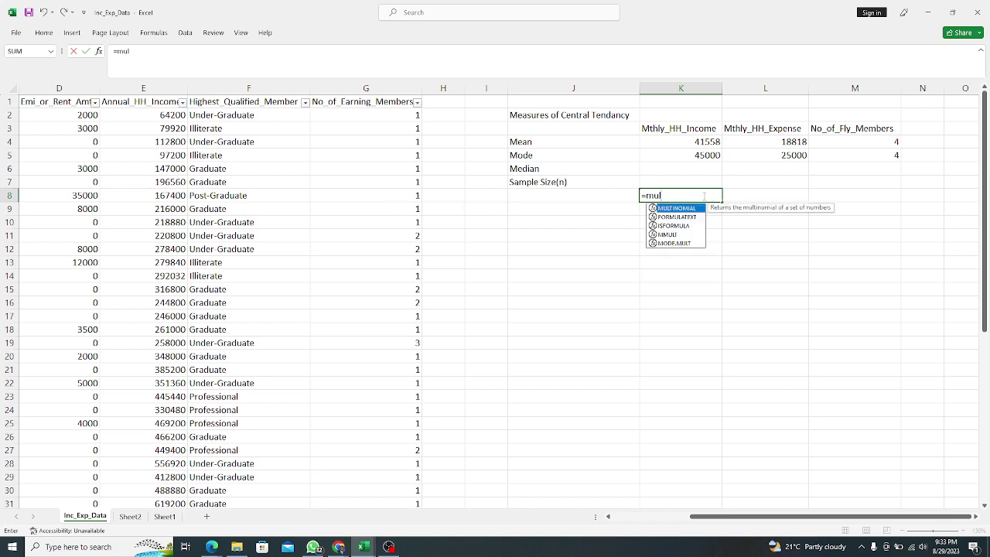
key(BackSpace)
key(BackSpace)
text(ode)
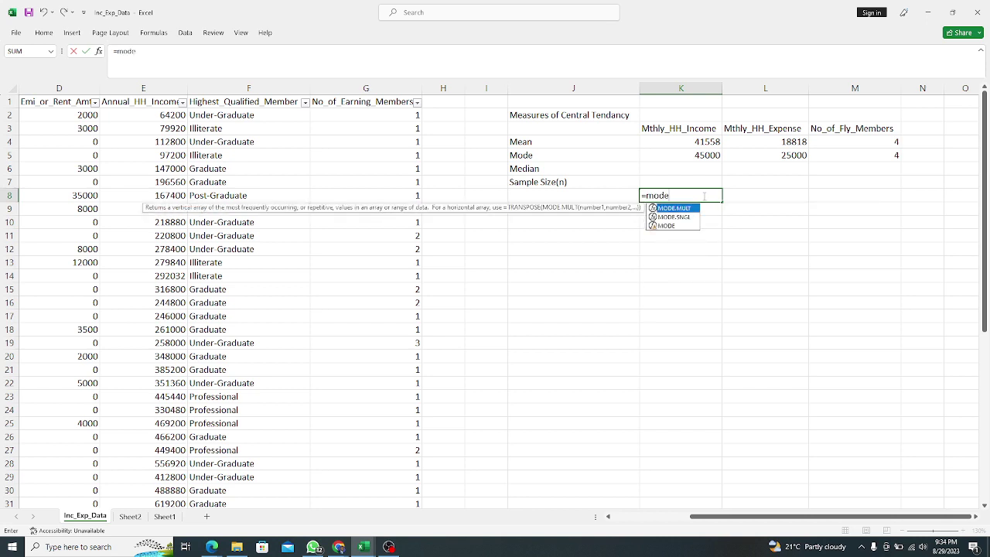
double_click(689, 208)
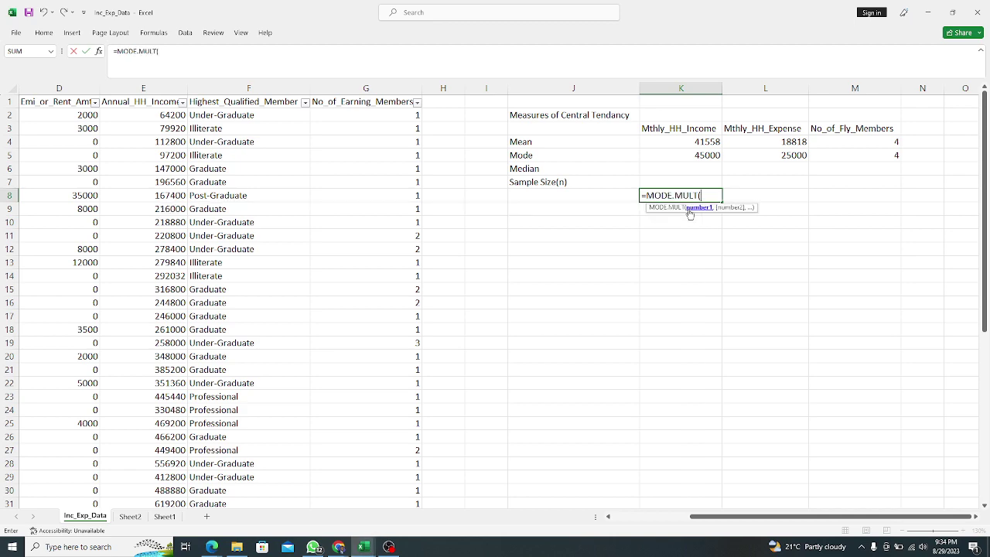
drag(742, 516, 664, 516)
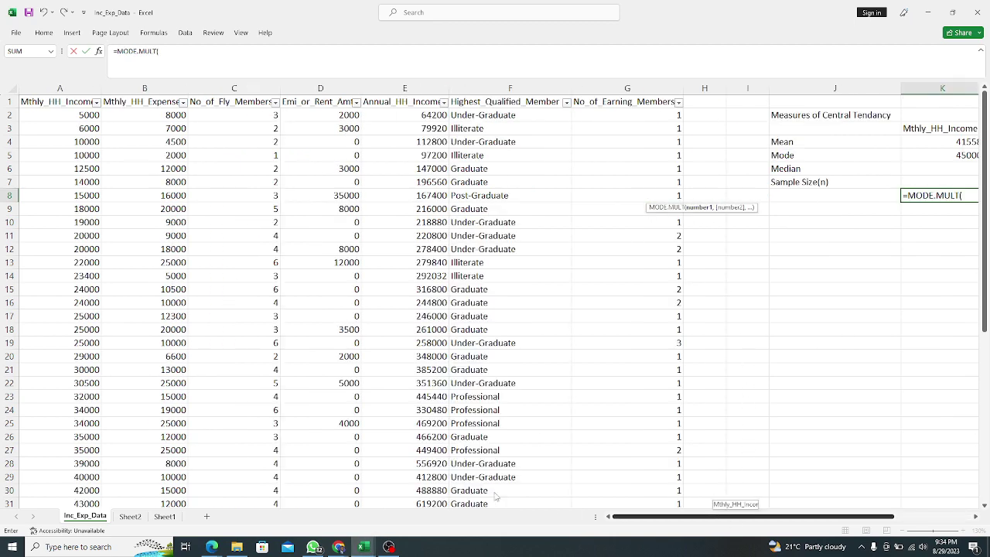
click(89, 115)
key(ctrl+shift+Down)
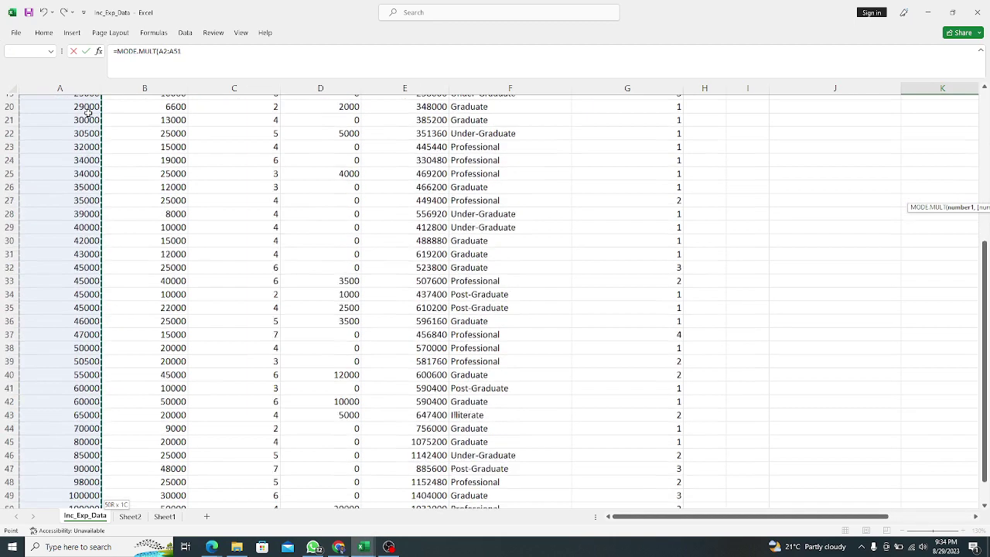
key(Return)
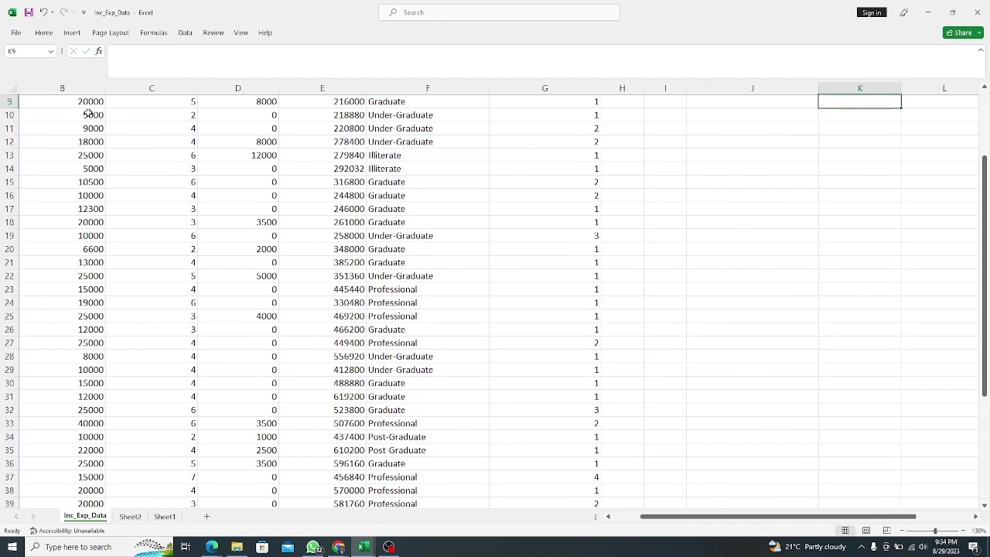
scroll(827, 123, up, 3)
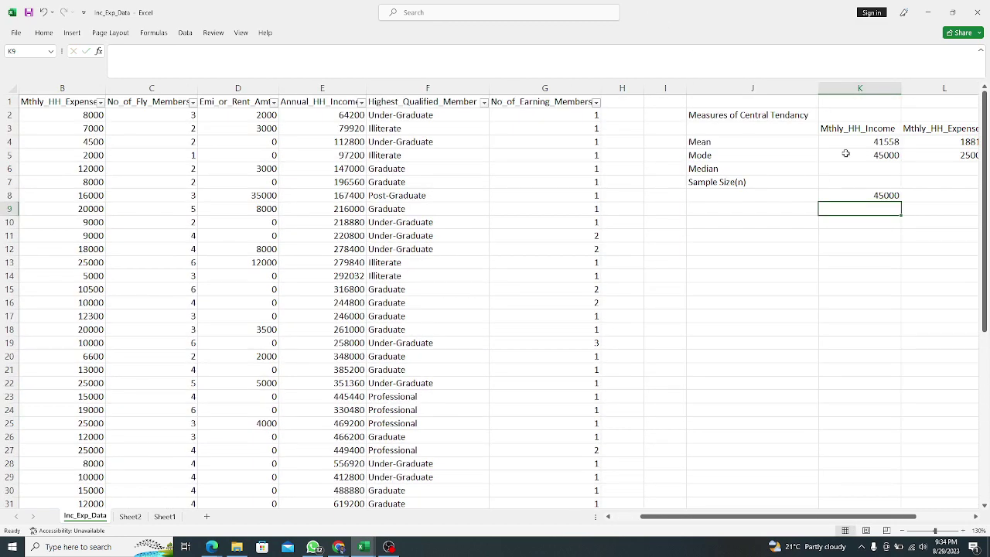
click(881, 195)
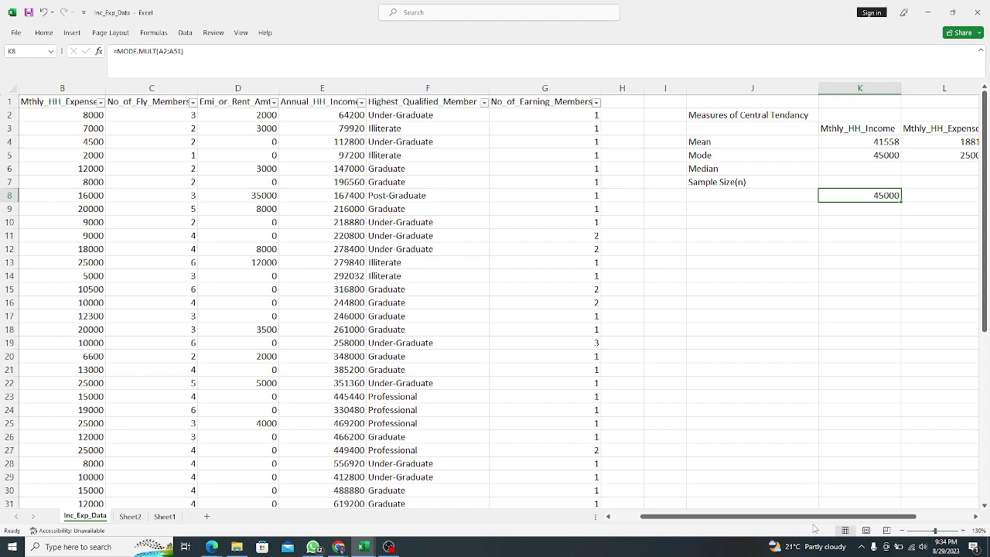
Step: Copy 100000 from A49 over the 98000 in A48
drag(802, 522, 772, 522)
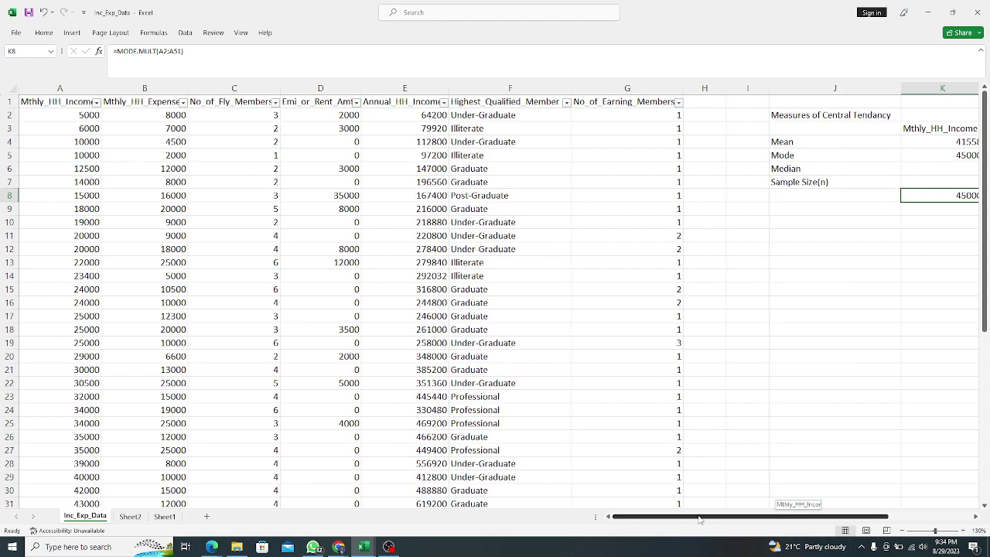
scroll(139, 415, down, 6)
scroll(133, 420, down, 2)
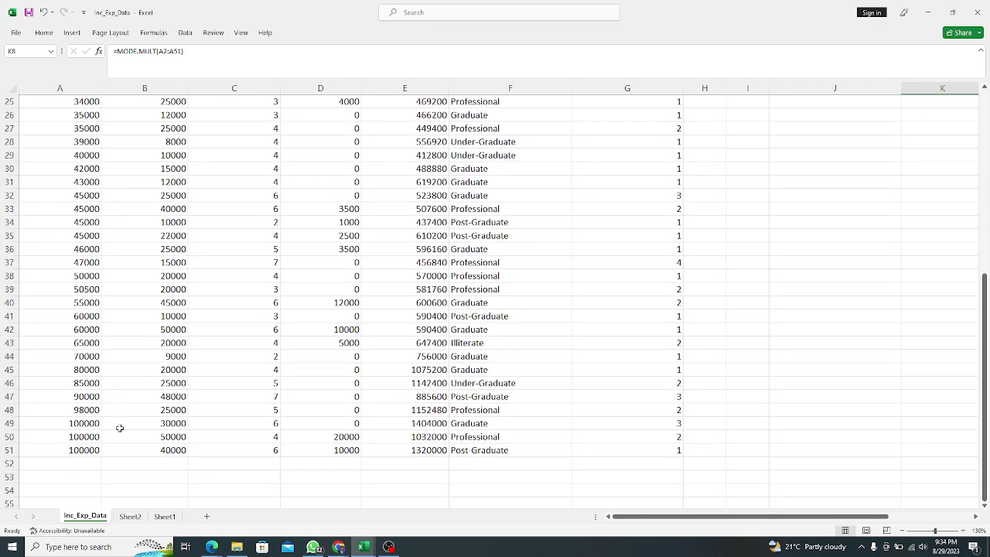
click(75, 423)
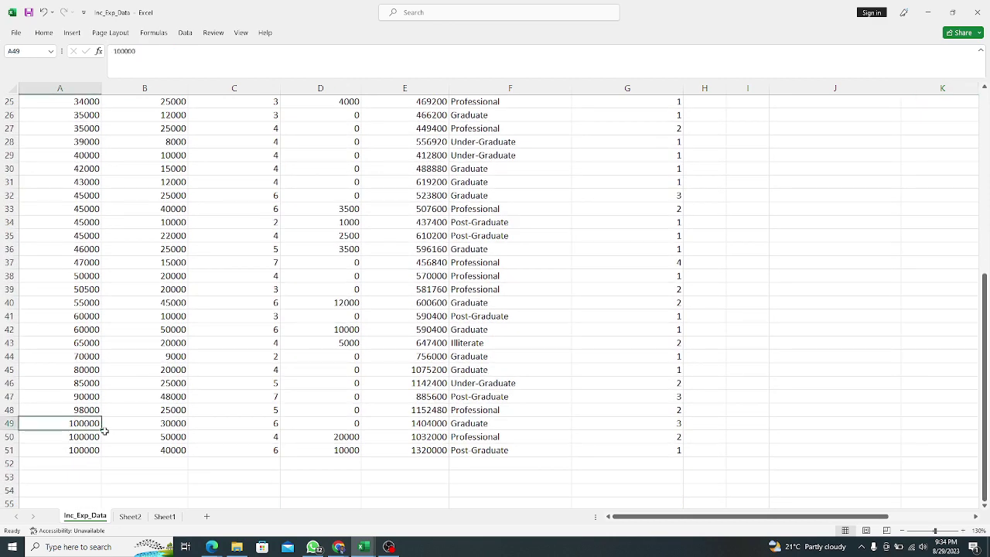
key(ctrl+c)
click(85, 410)
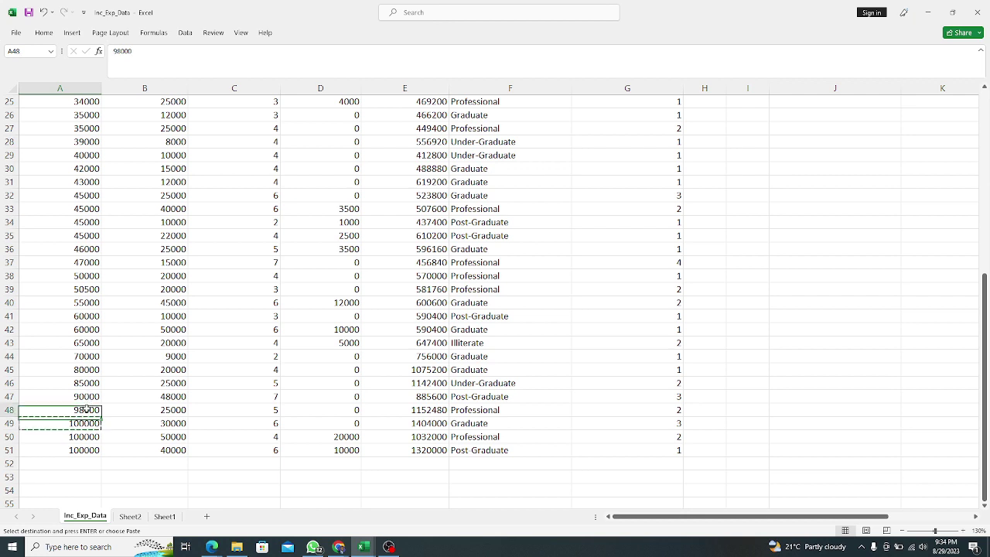
key(ctrl+v)
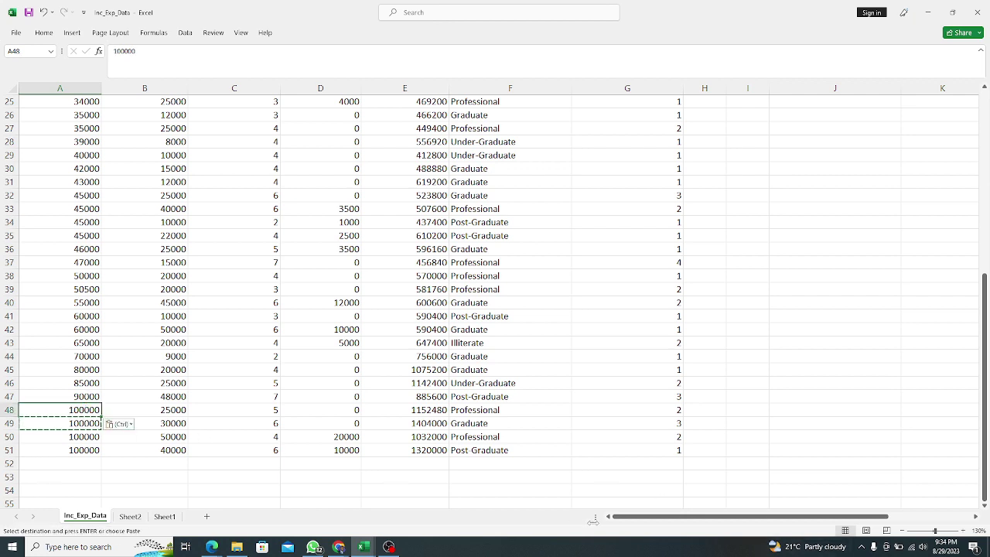
Step: Check the mode results: 45000 in K8 and the new second mode 100000 in K9
drag(655, 515, 733, 502)
scroll(743, 464, up, 8)
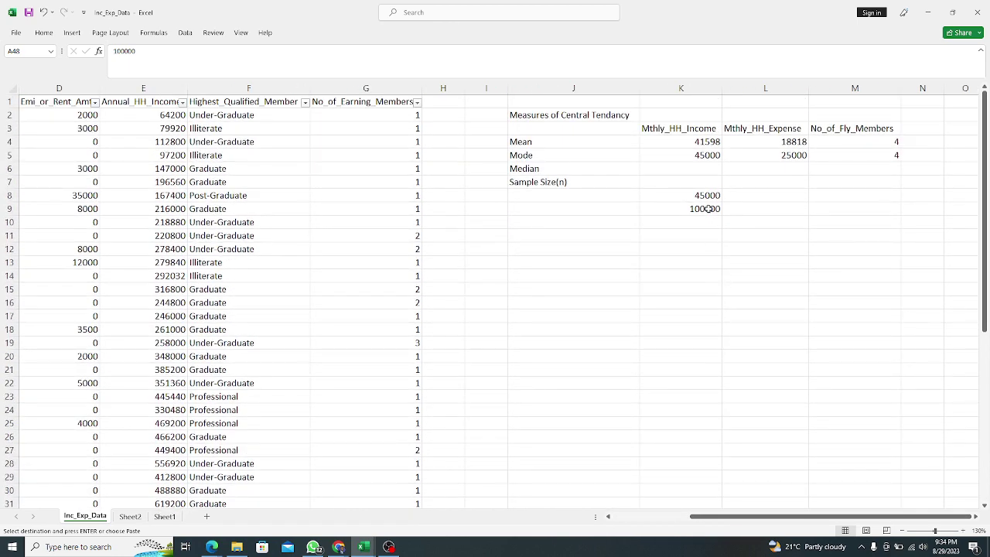
click(710, 198)
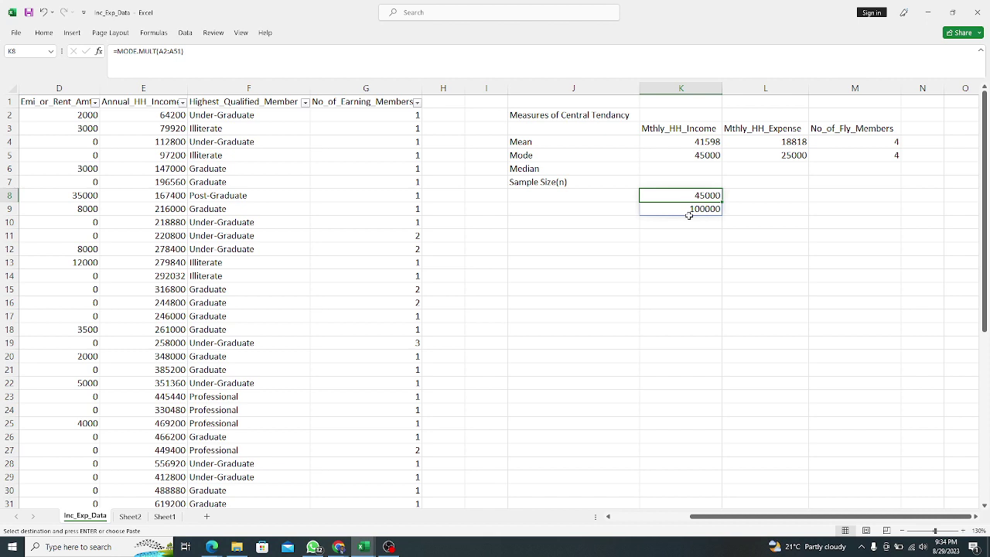
click(740, 201)
click(709, 195)
click(709, 209)
click(711, 197)
click(713, 209)
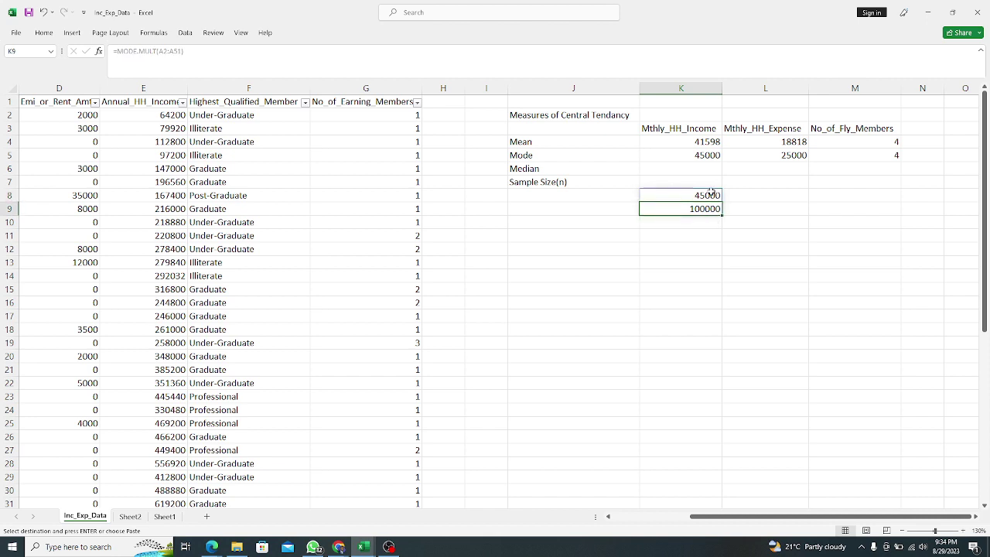
click(748, 201)
click(711, 197)
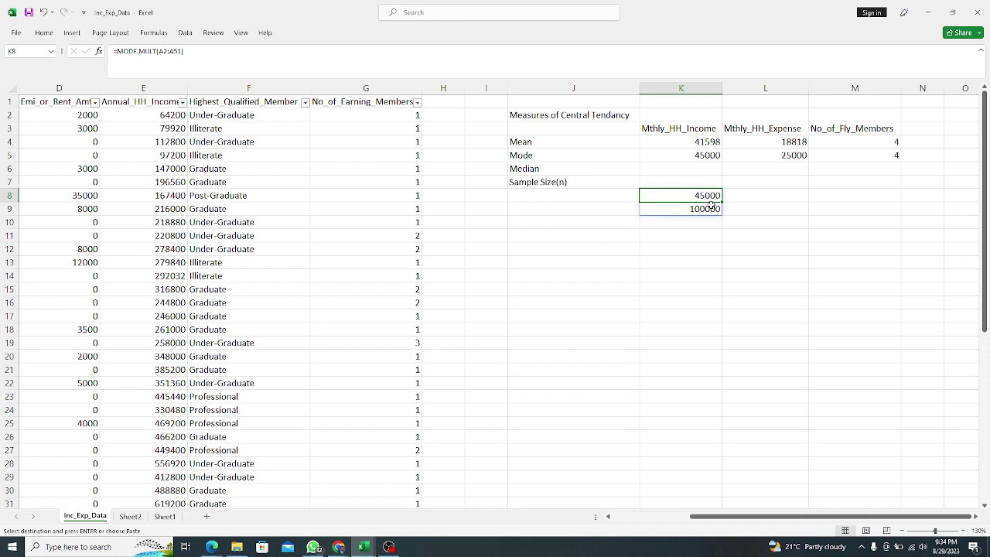
click(711, 207)
click(710, 198)
click(709, 205)
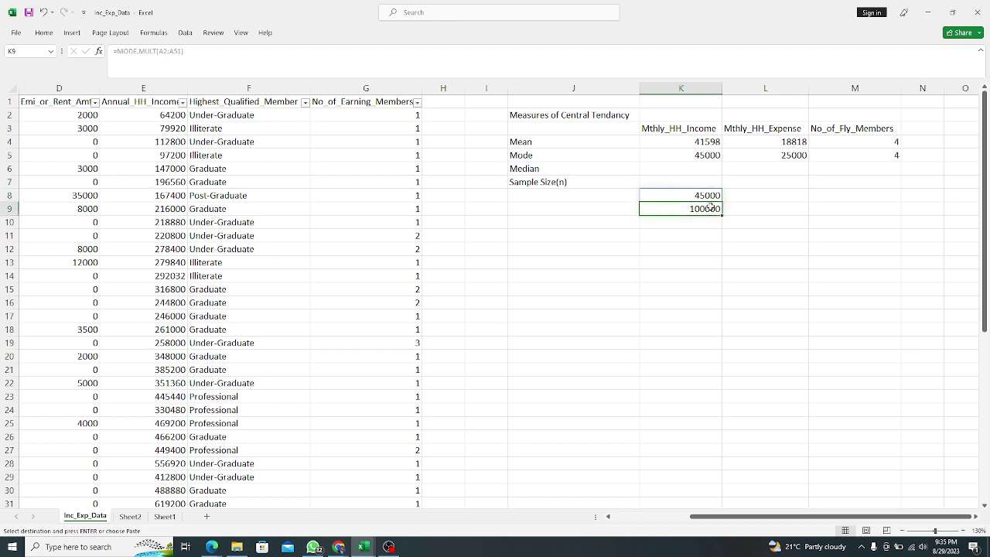
click(16, 34)
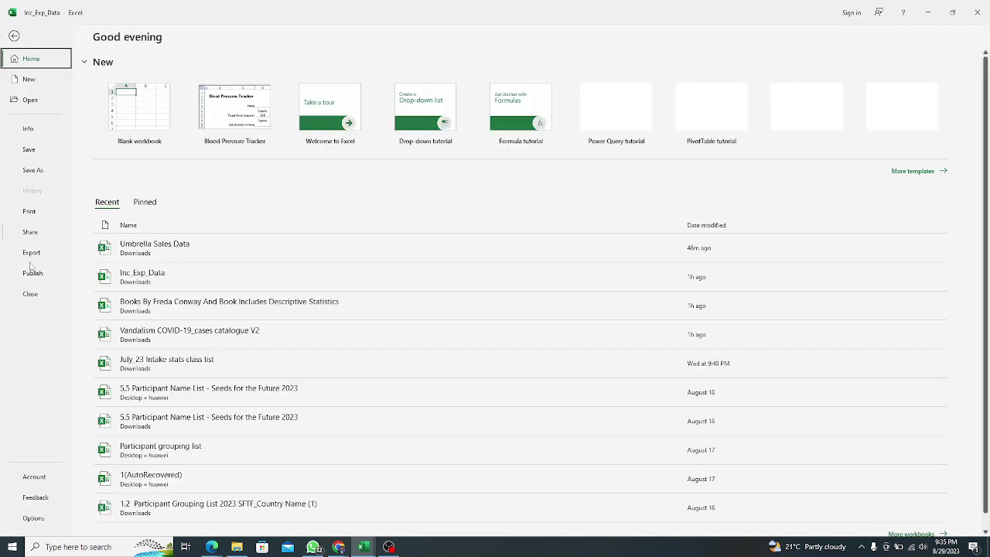
click(43, 518)
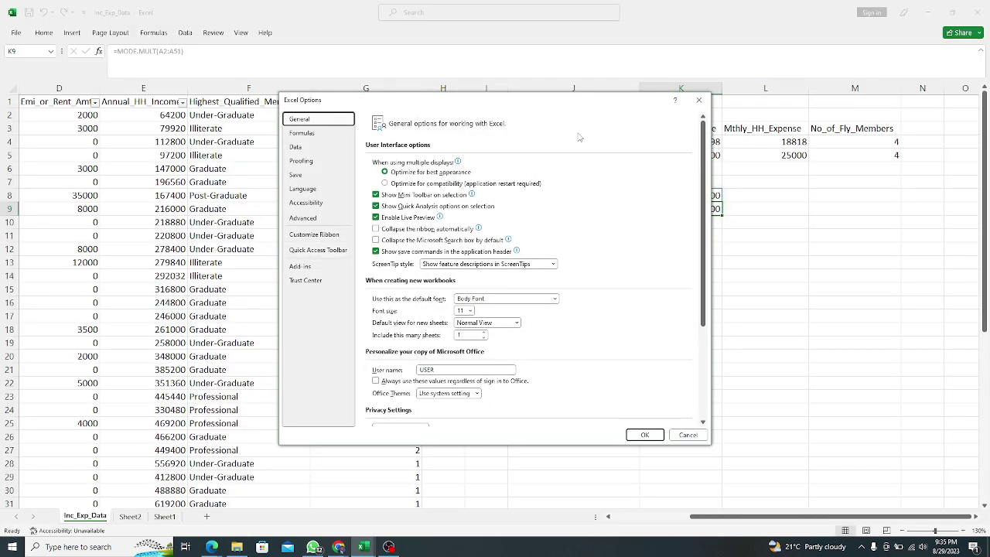
click(698, 100)
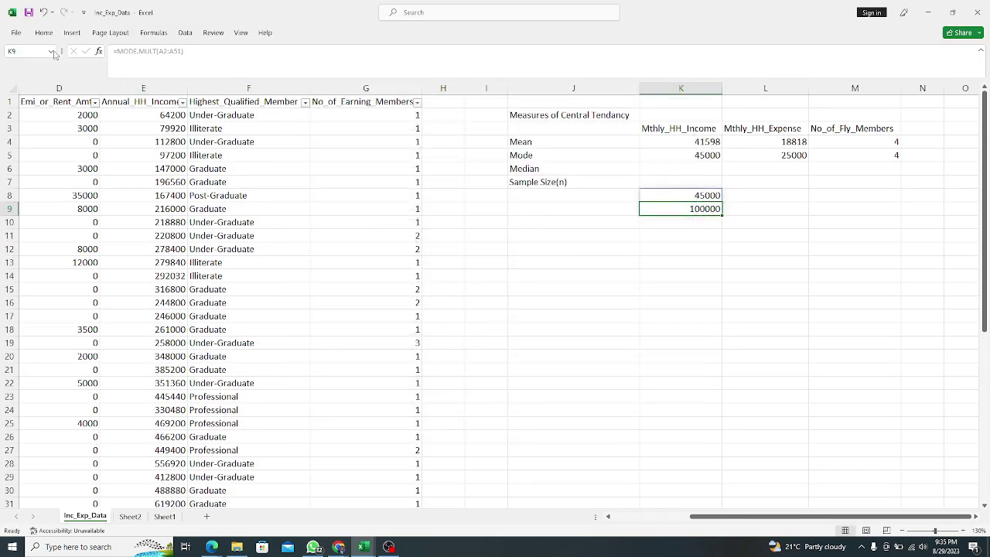
click(15, 33)
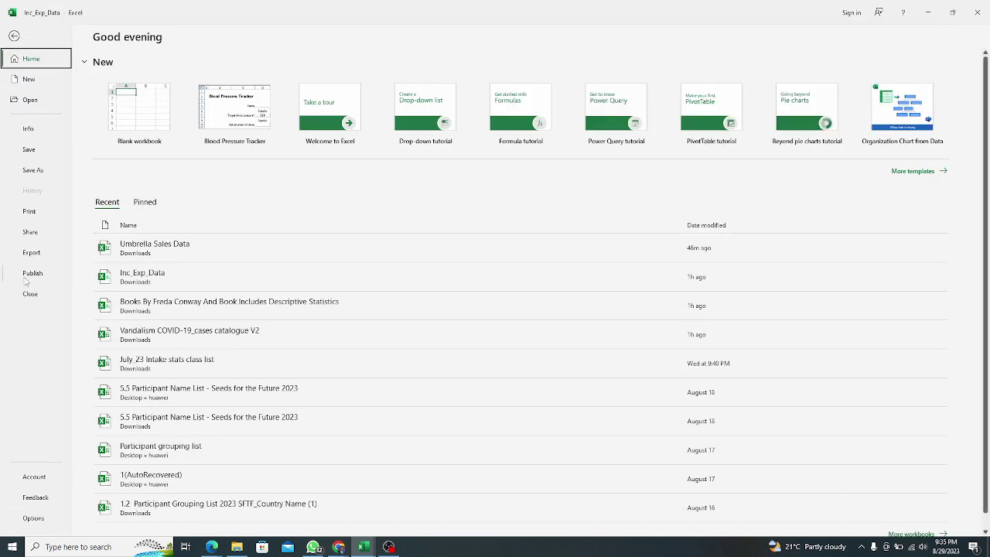
click(36, 134)
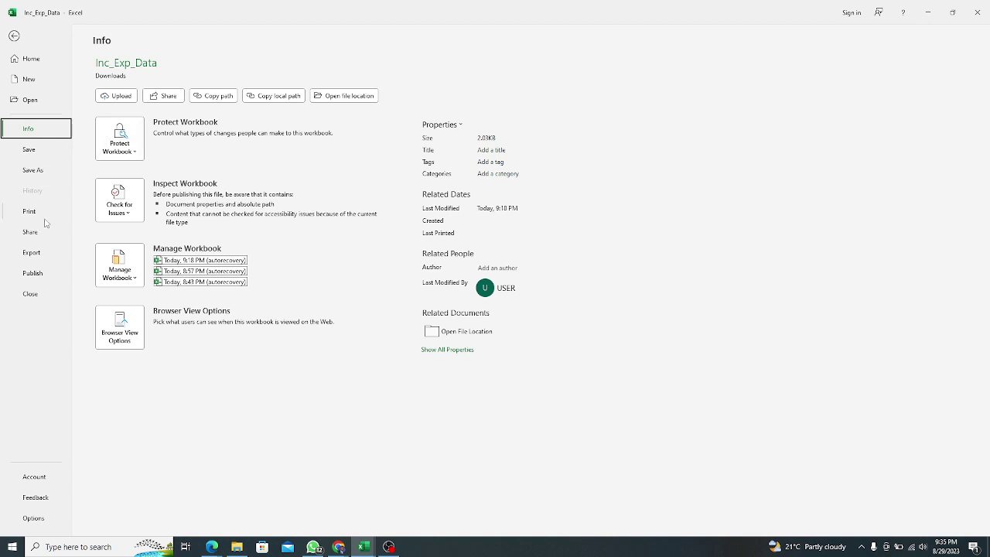
click(34, 477)
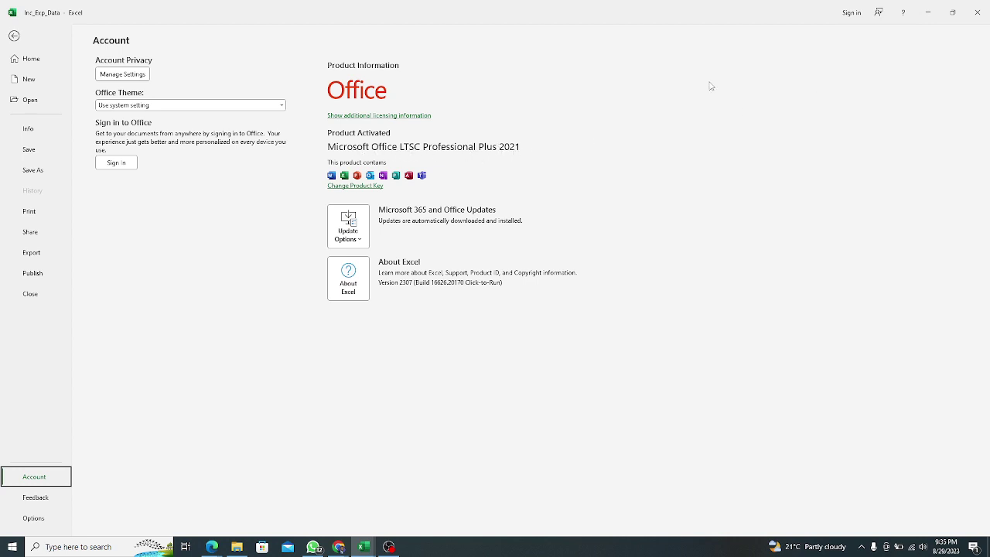
click(14, 36)
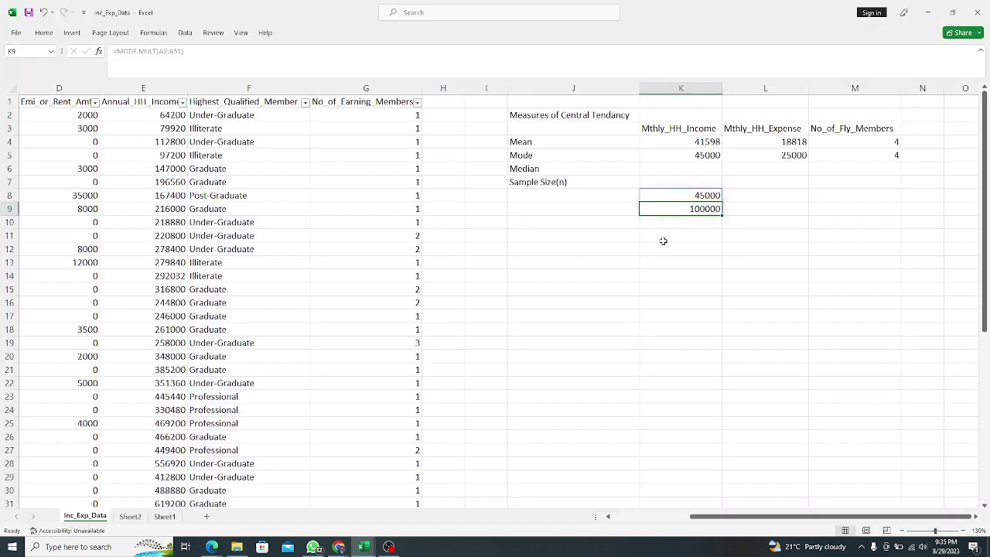
Step: Abandon the partial formula in K12 and review the modes 45000 and 100000 in K8:K9
drag(684, 195, 684, 218)
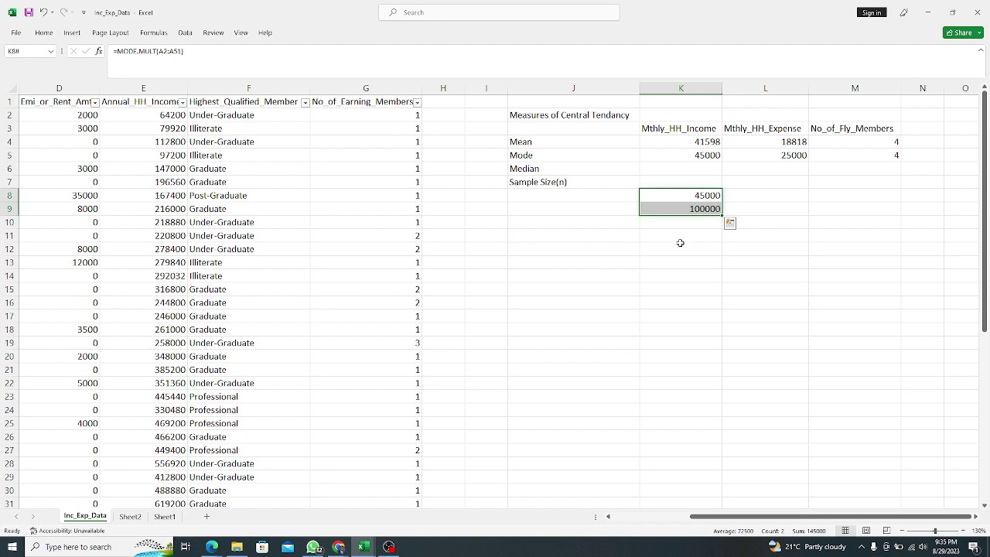
click(680, 245)
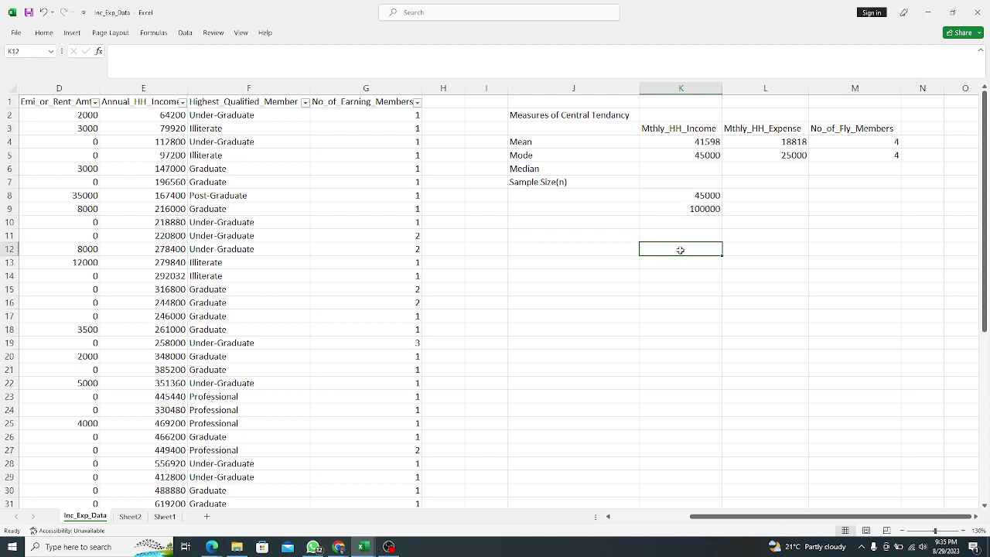
text(=)
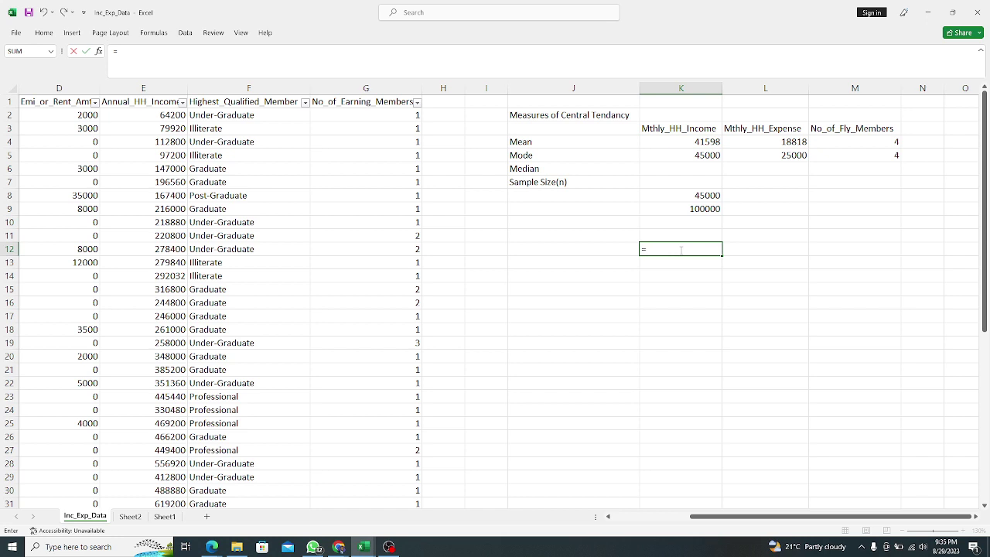
text(x)
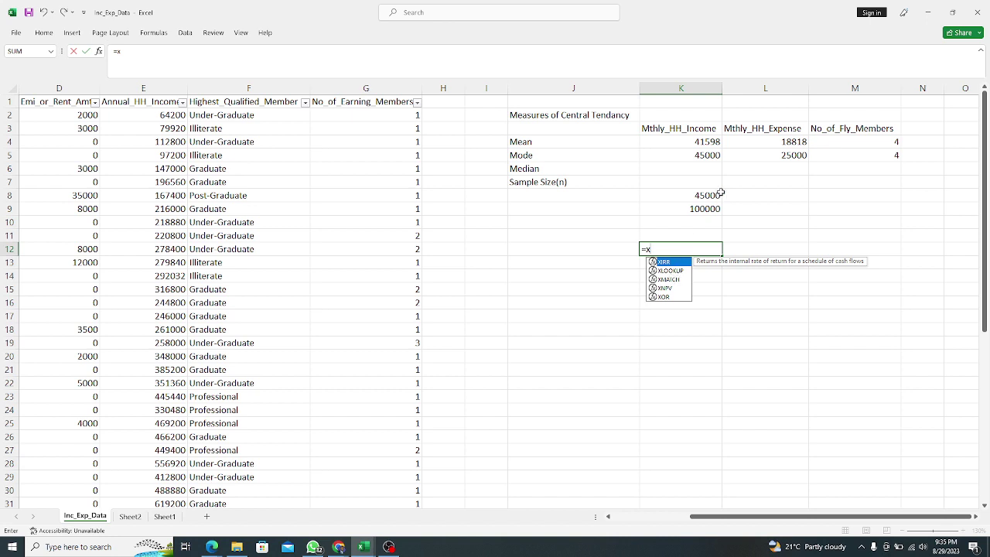
key(BackSpace)
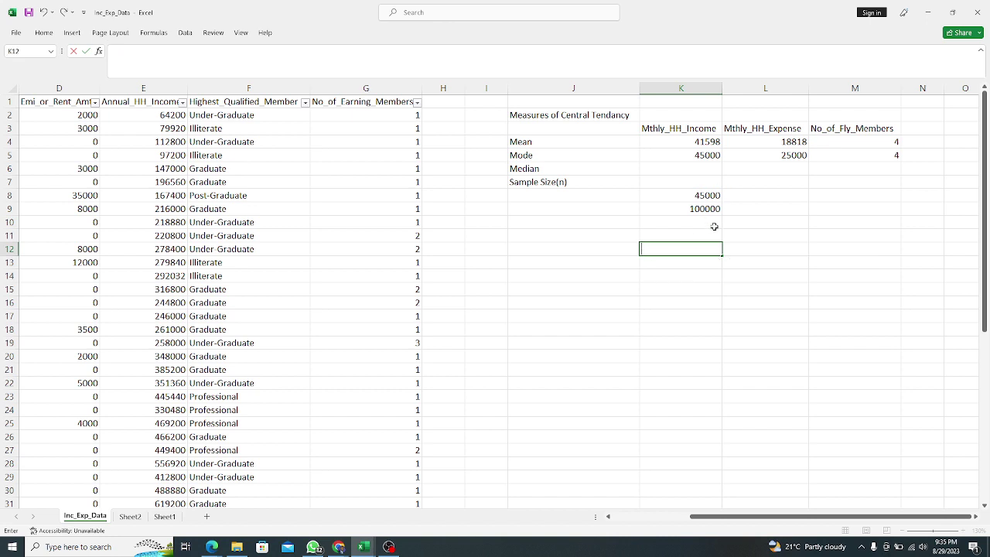
click(706, 197)
key(Escape)
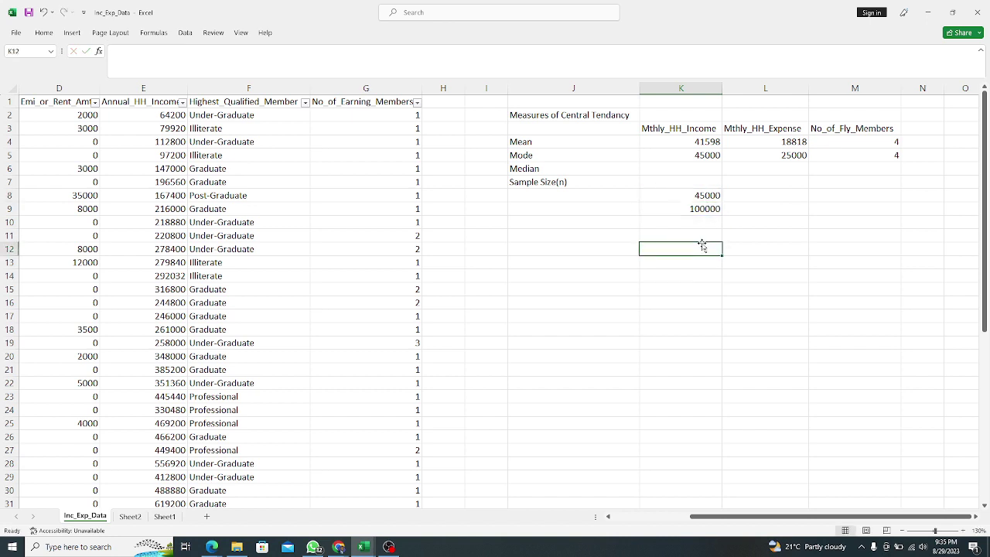
text(=c)
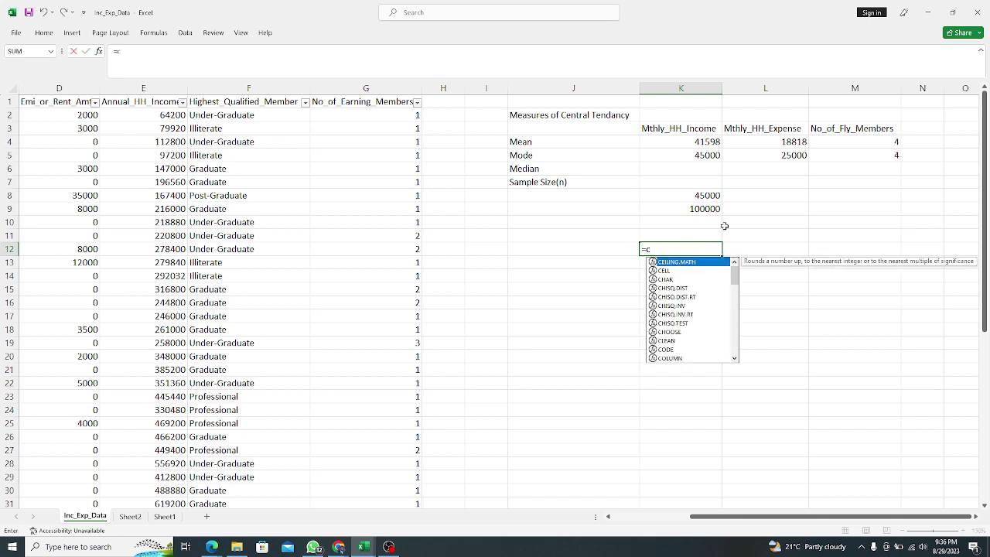
key(BackSpace)
text(x)
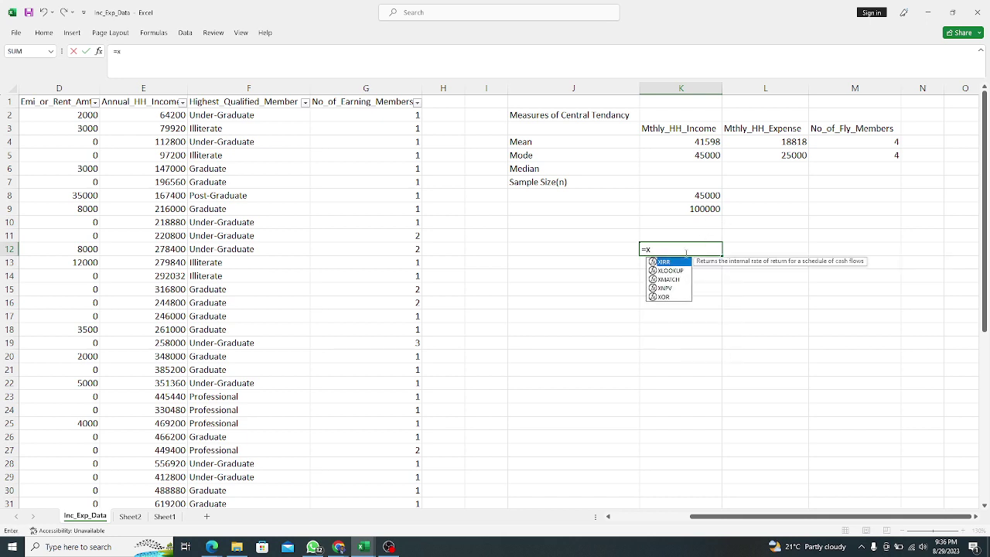
key(BackSpace)
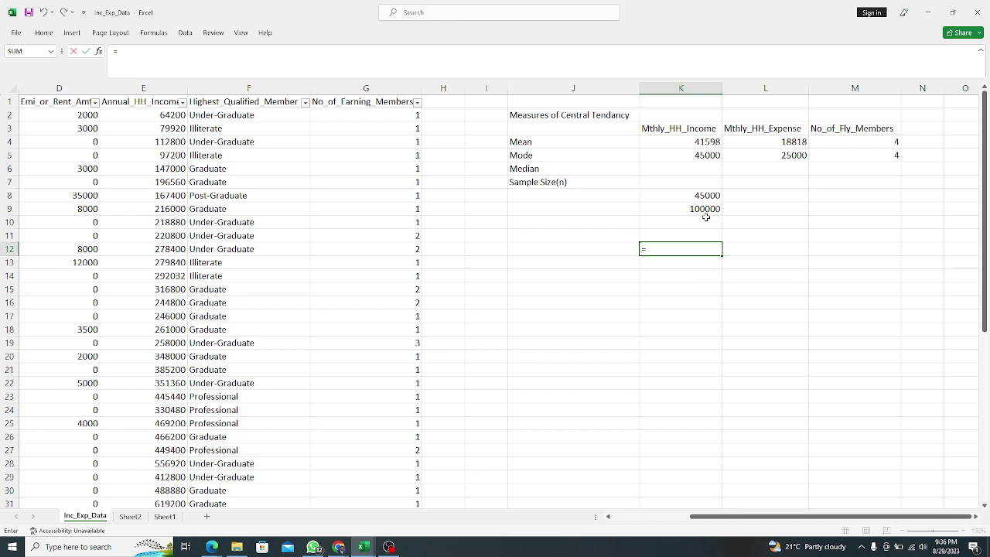
drag(703, 195, 700, 207)
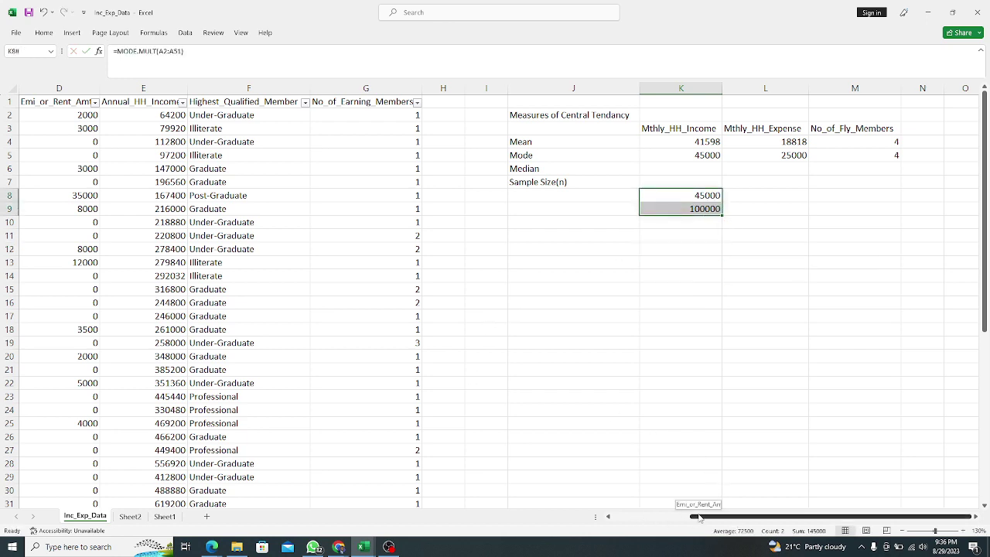
Step: Undo twice so A48 reverts to 98000, the mean reads 41558 and only mode 45000 remains
drag(704, 516, 566, 516)
scroll(44, 366, down, 5)
scroll(884, 279, down, 2)
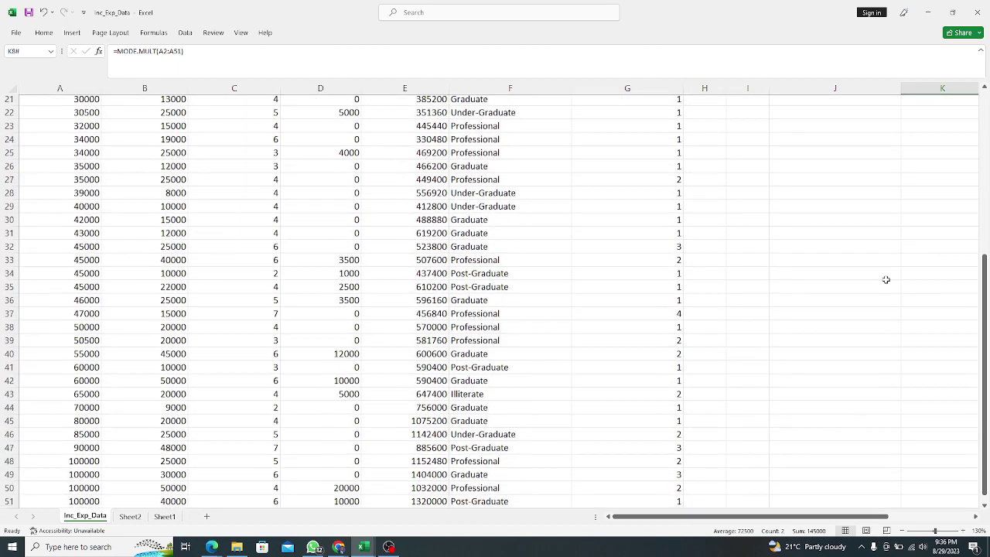
scroll(889, 272, up, 2)
scroll(193, 275, down, 3)
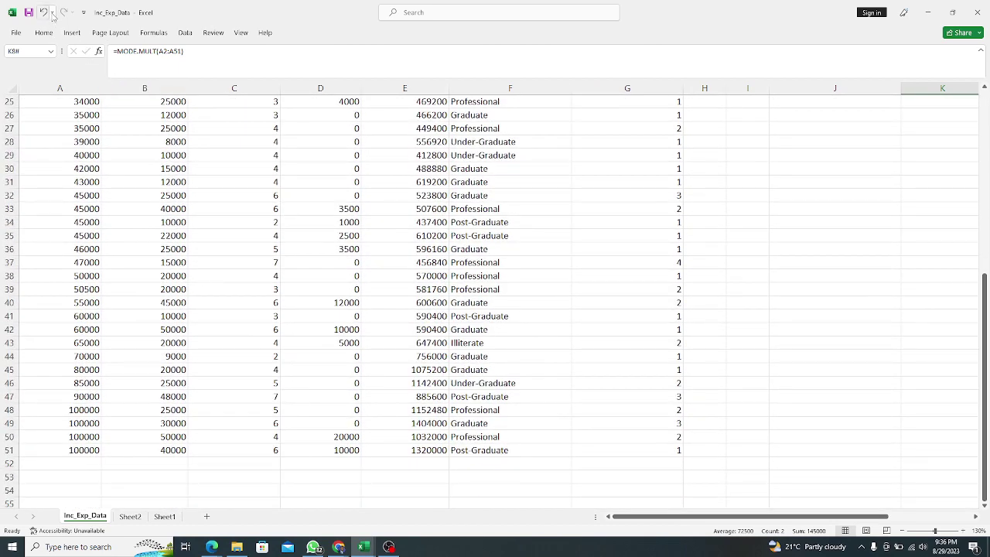
click(46, 13)
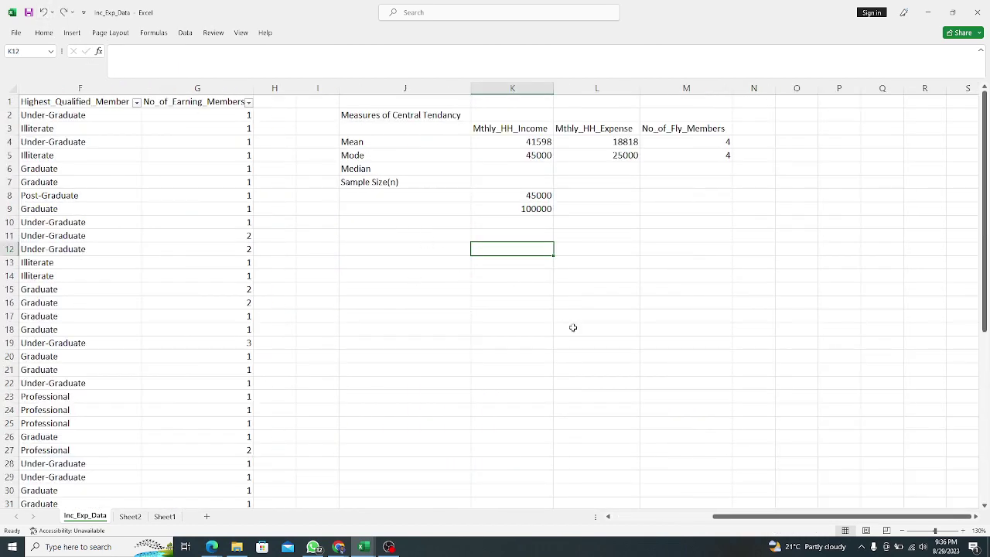
click(44, 14)
scroll(491, 189, up, 1)
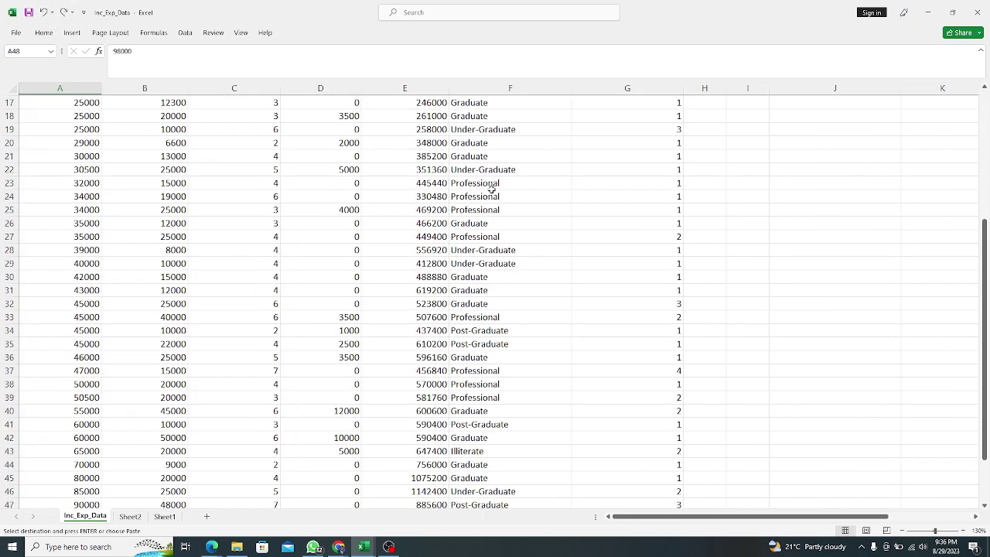
scroll(491, 189, down, 3)
scroll(729, 323, up, 2)
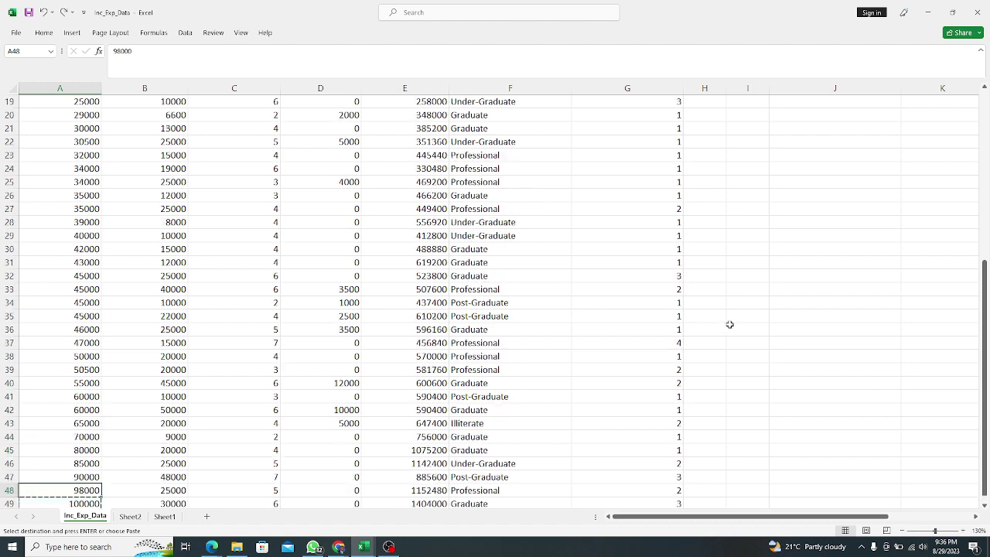
scroll(696, 402, up, 3)
drag(742, 517, 820, 516)
scroll(720, 381, up, 3)
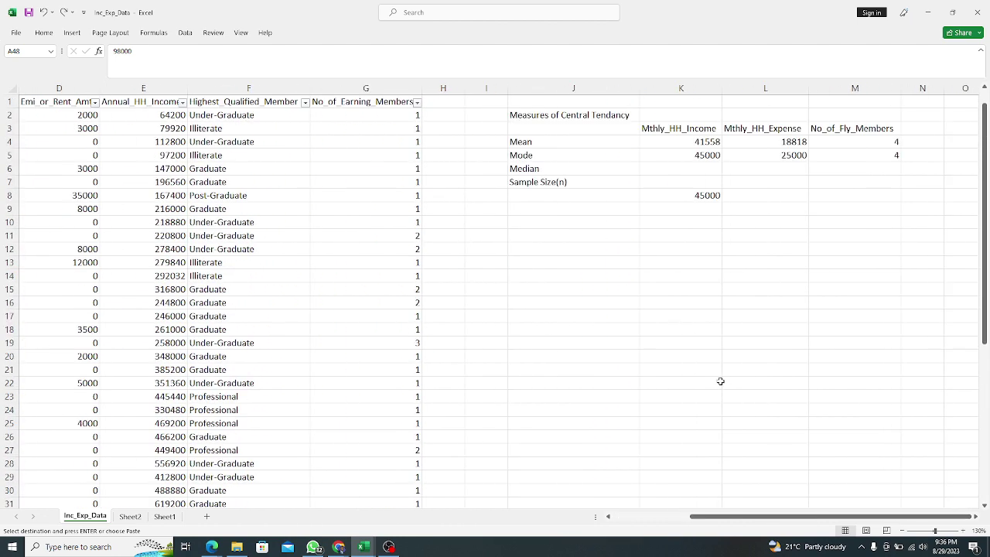
Step: Enter =MEDIAN(A2:A51) in K6, giving an income median of 35000
click(700, 170)
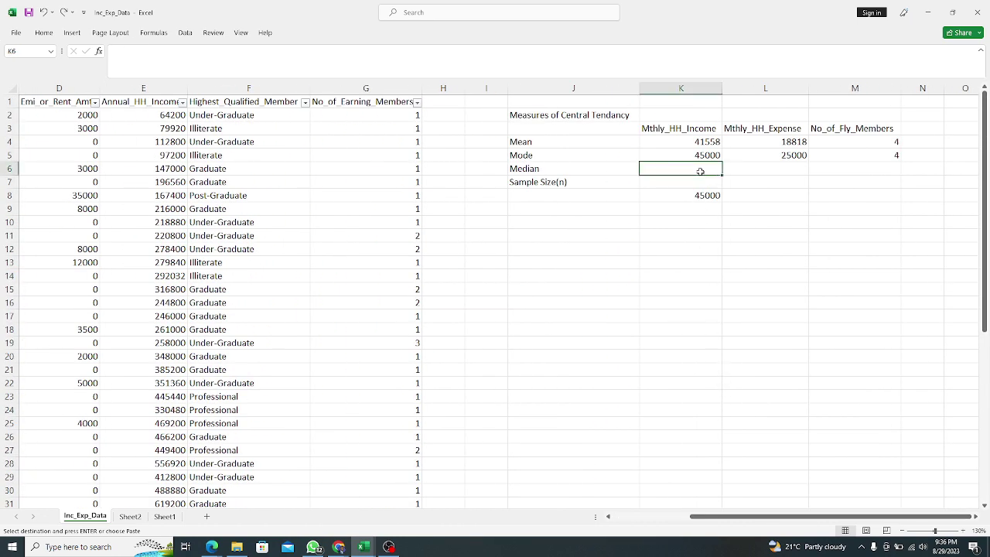
text(=)
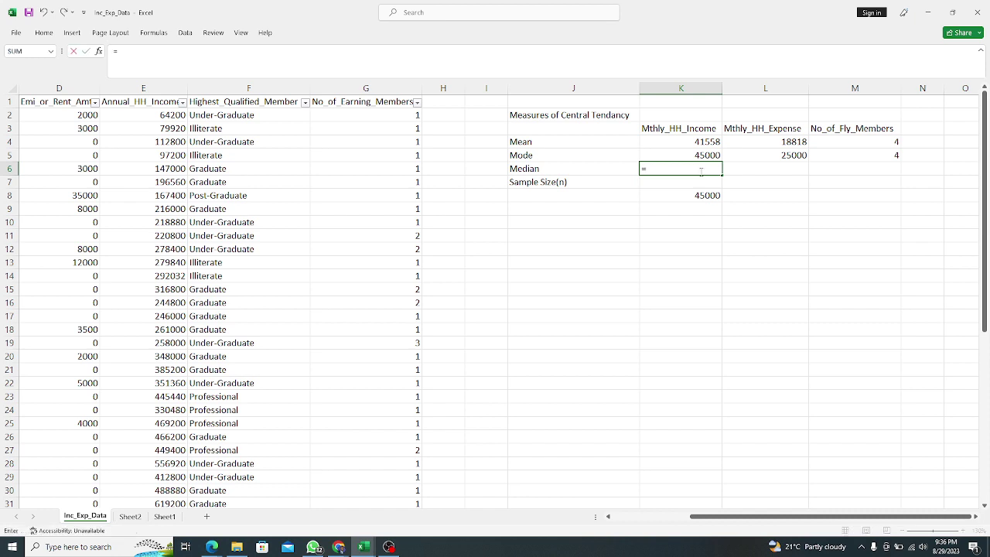
text(me)
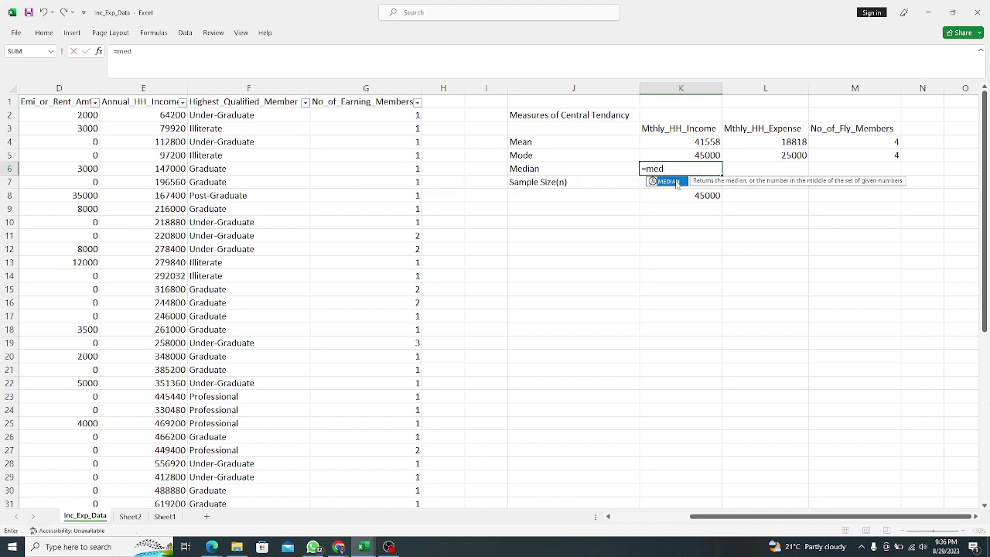
text(d)
double_click(670, 182)
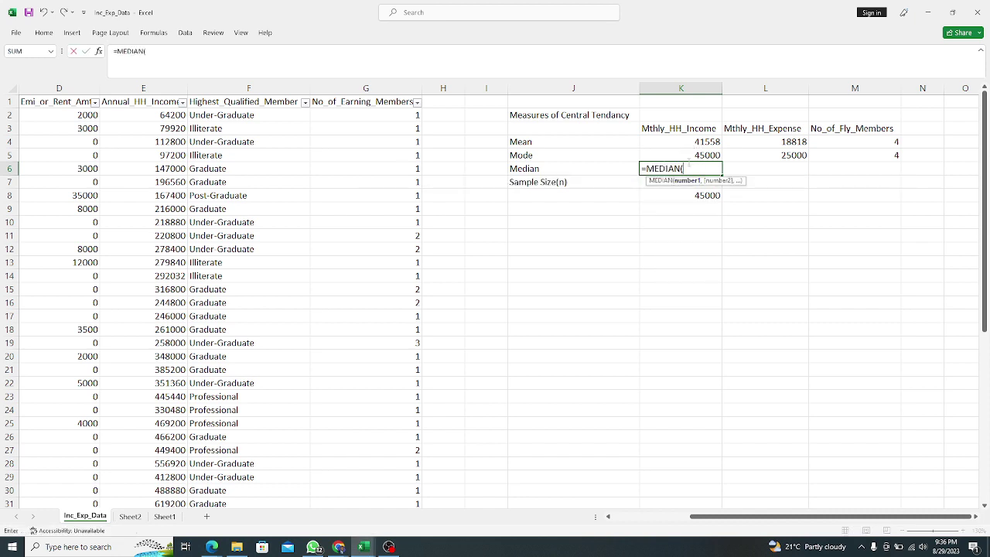
drag(734, 516, 657, 516)
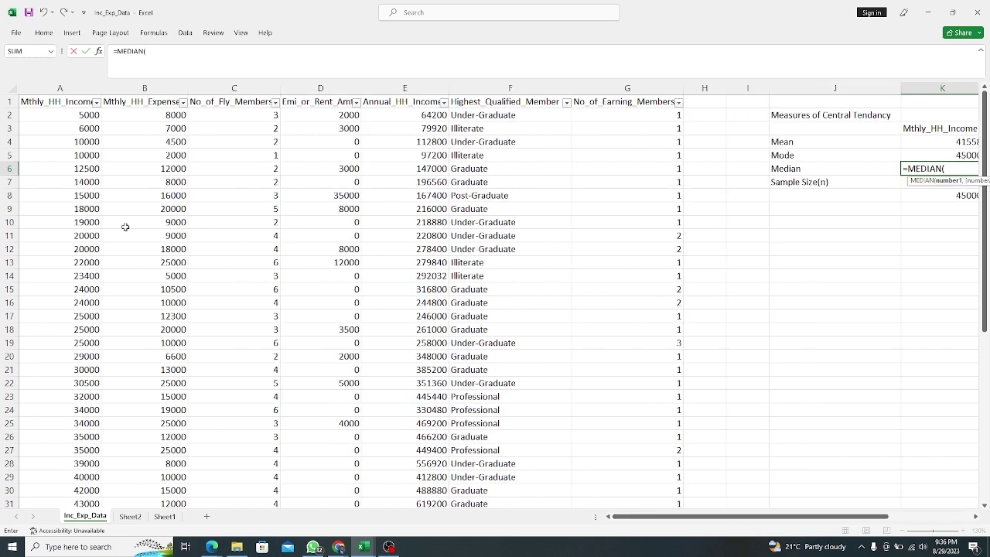
click(81, 117)
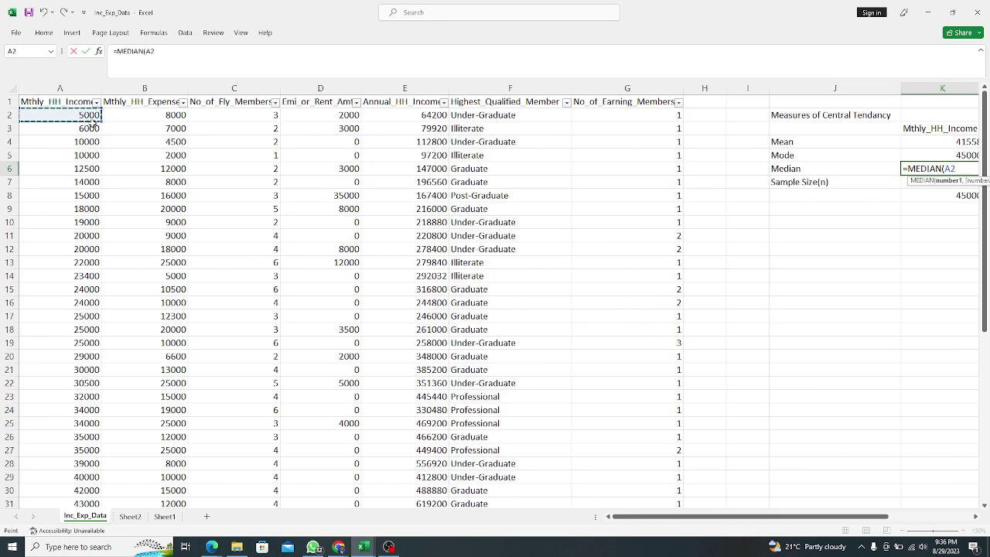
key(ctrl+shift+Down)
key(Return)
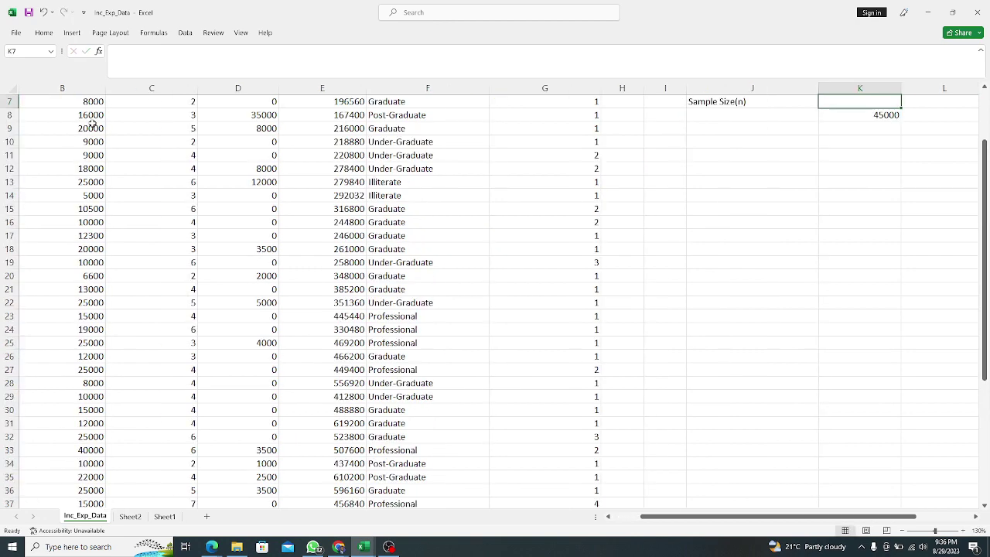
scroll(895, 203, up, 1)
scroll(889, 201, up, 2)
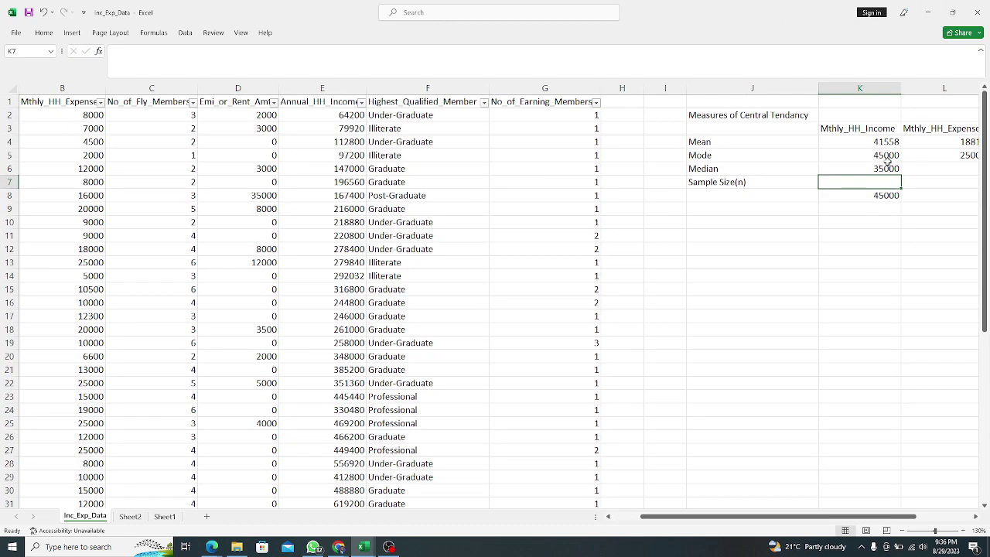
click(883, 166)
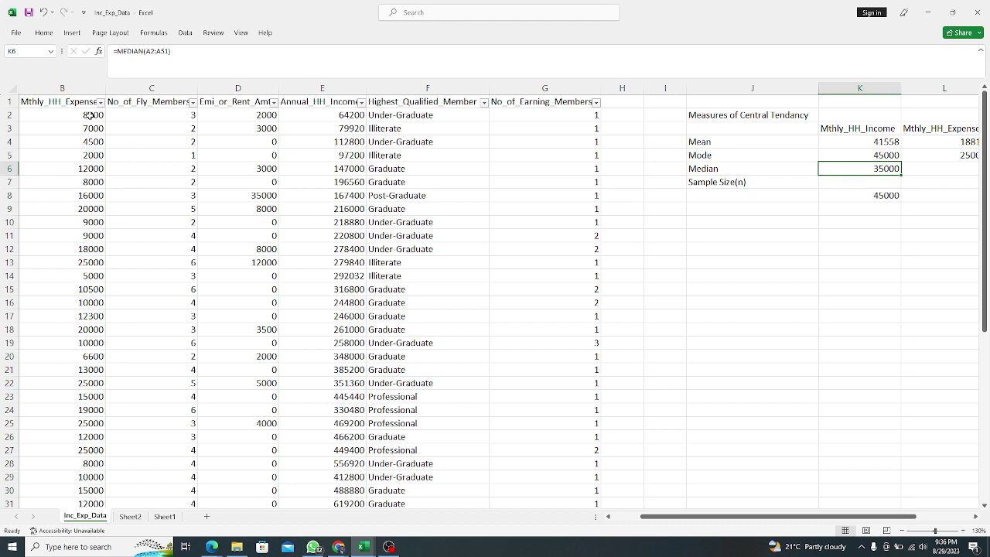
drag(88, 116, 72, 261)
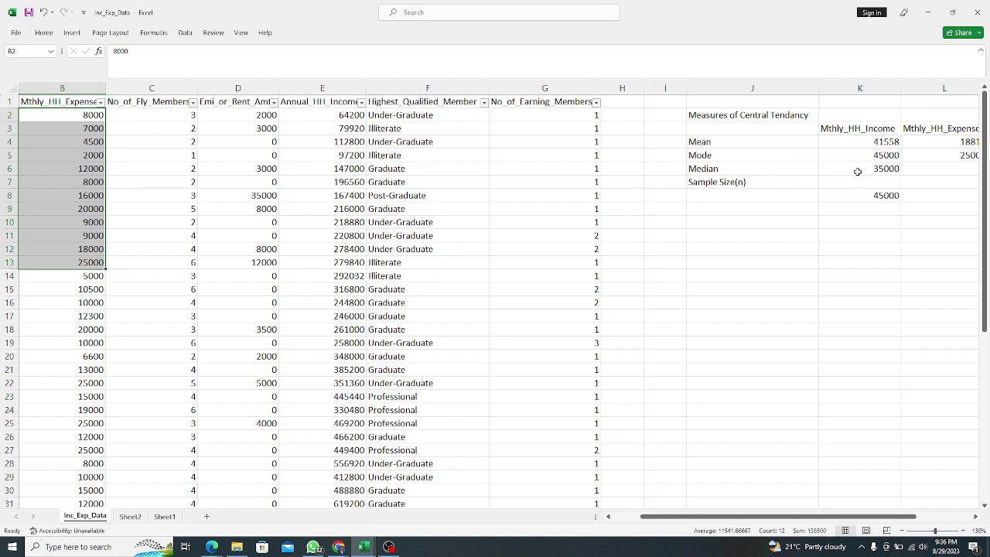
click(887, 168)
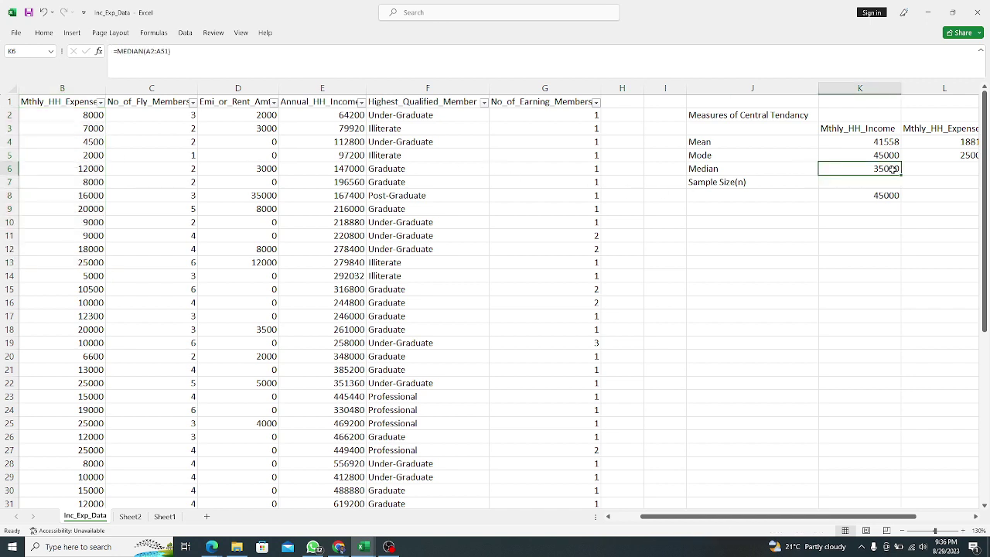
click(98, 116)
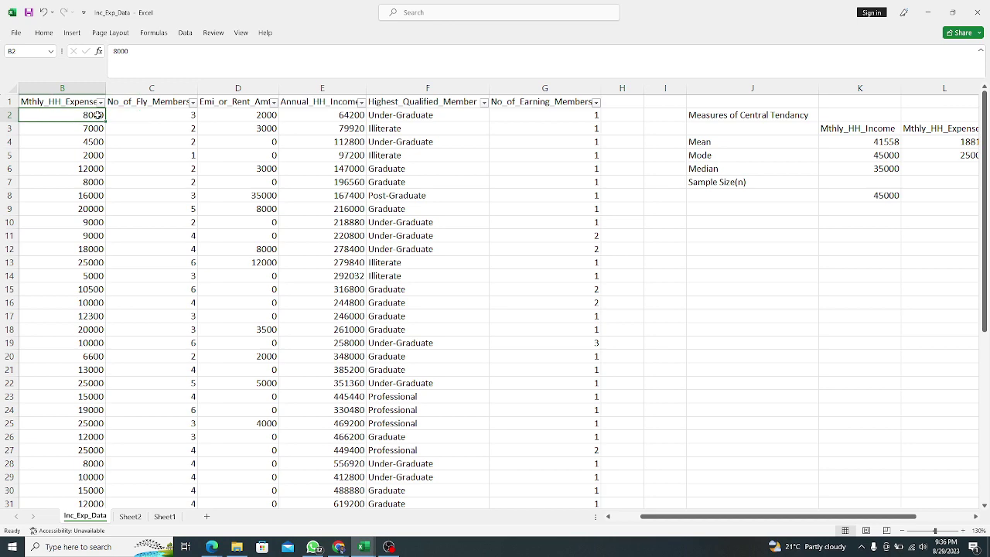
key(ctrl+shift+Down)
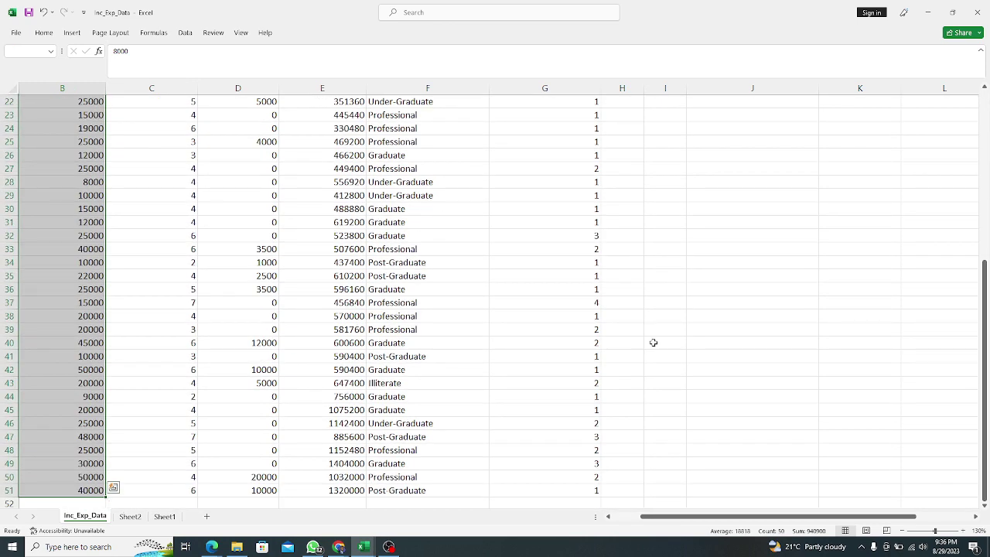
scroll(808, 432, up, 7)
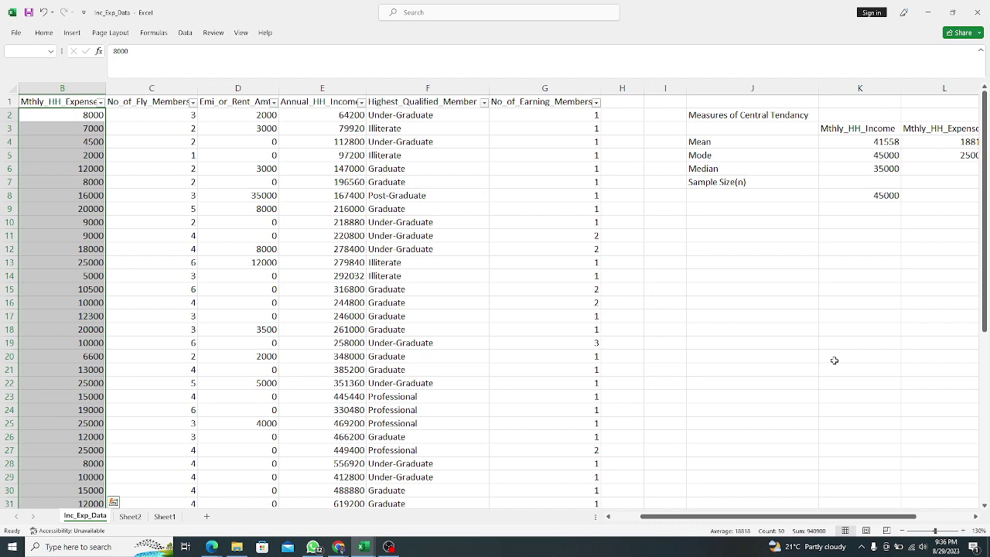
drag(737, 518, 810, 520)
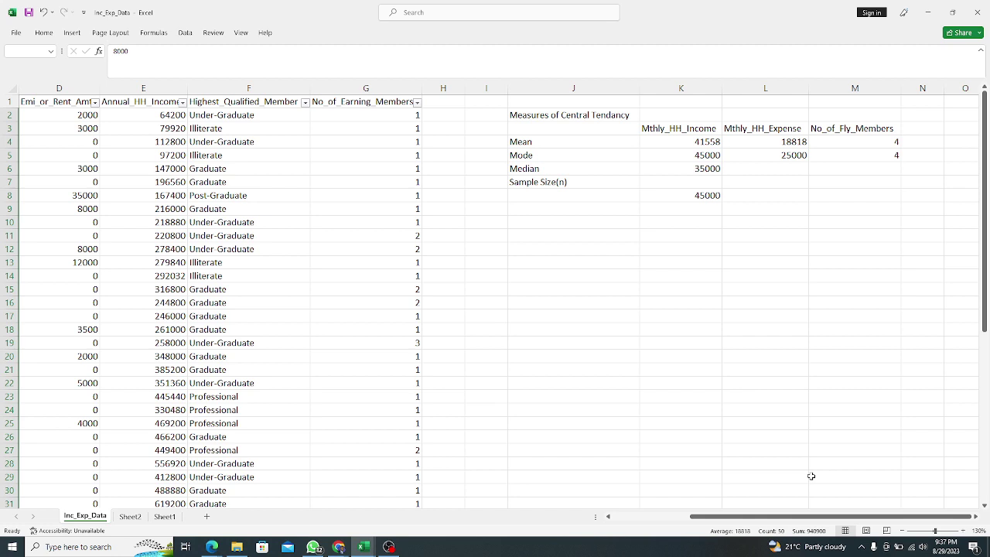
Step: Fill the median formula from K6 to M6, giving 15500 for expenses and 4 for family members
click(717, 170)
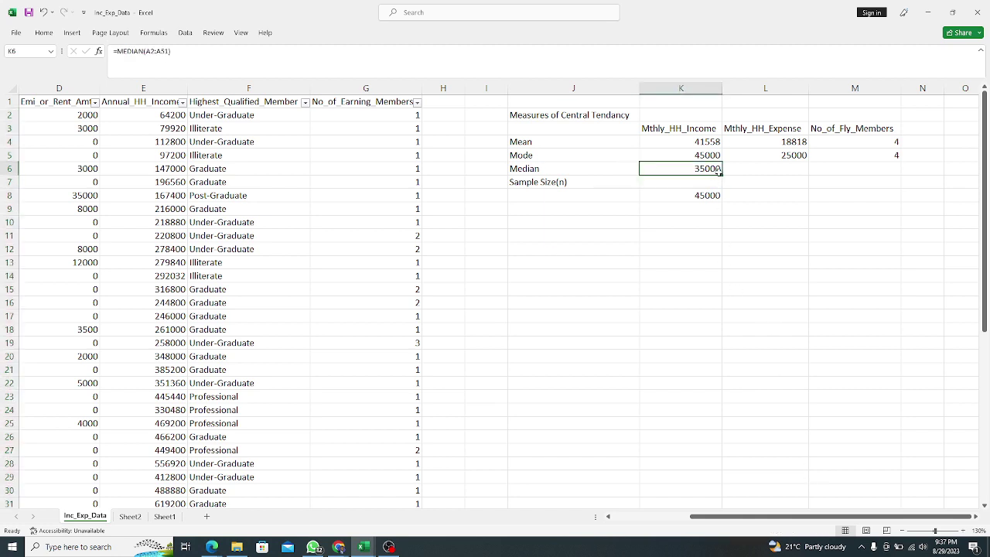
drag(720, 175, 859, 178)
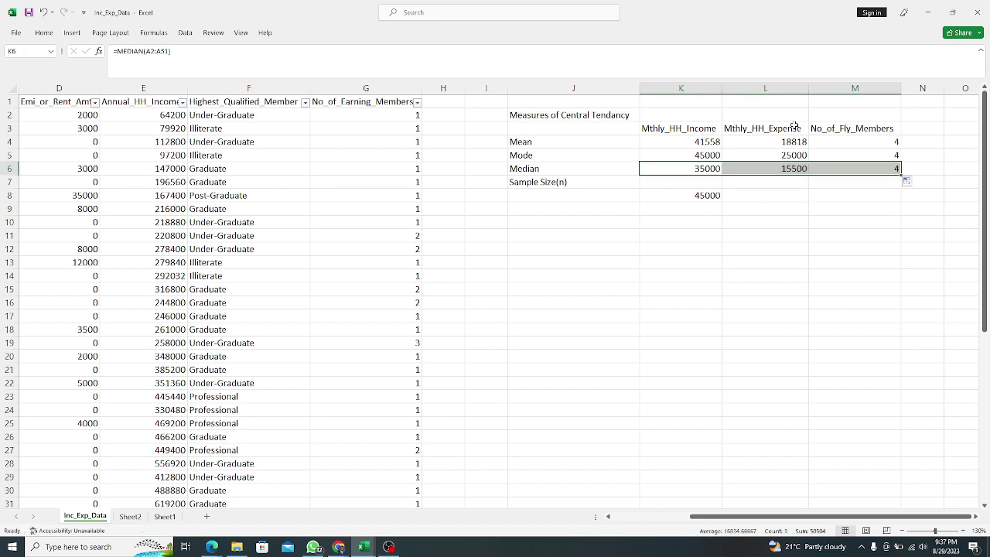
click(786, 167)
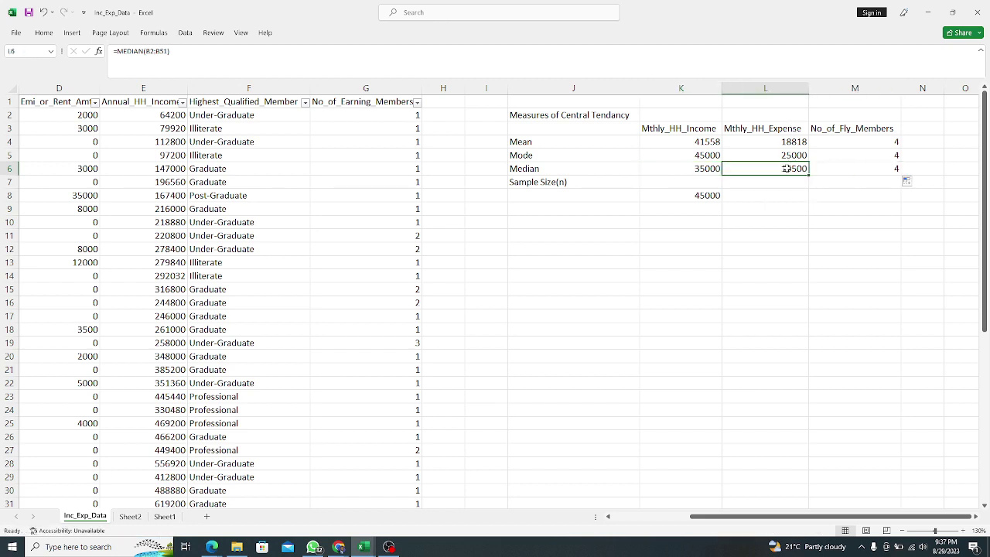
click(895, 170)
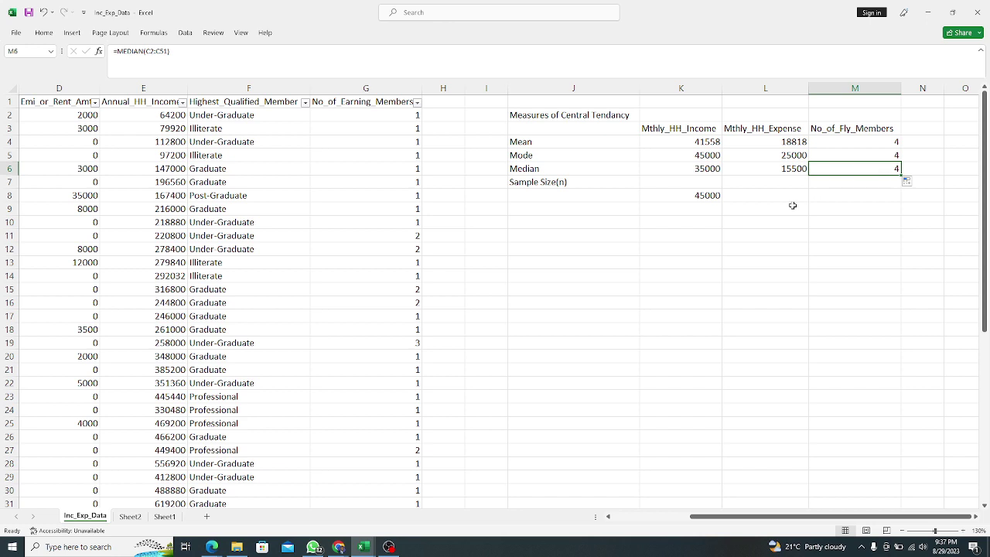
Step: Clear the leftover MODE.MULT result from K8
click(700, 198)
key(BackSpace)
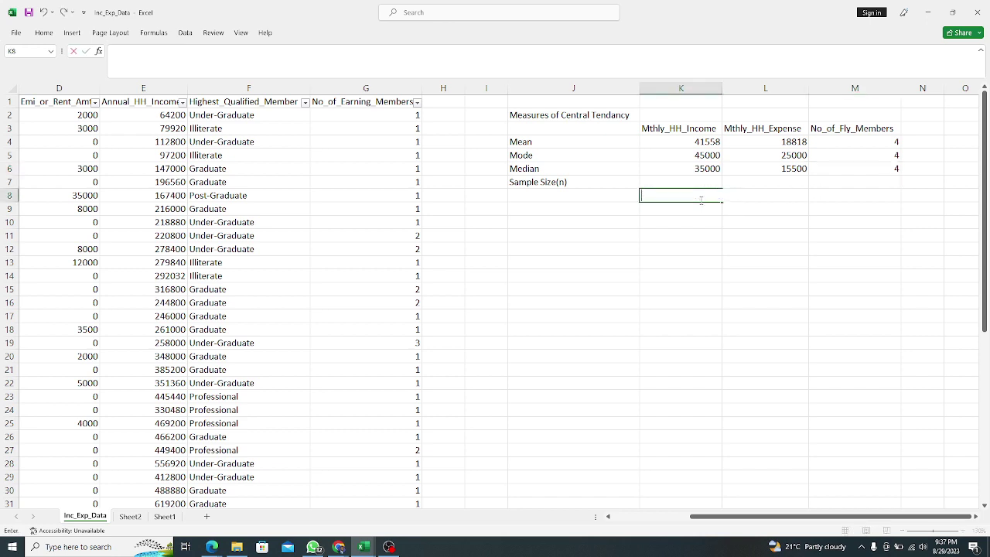
click(718, 299)
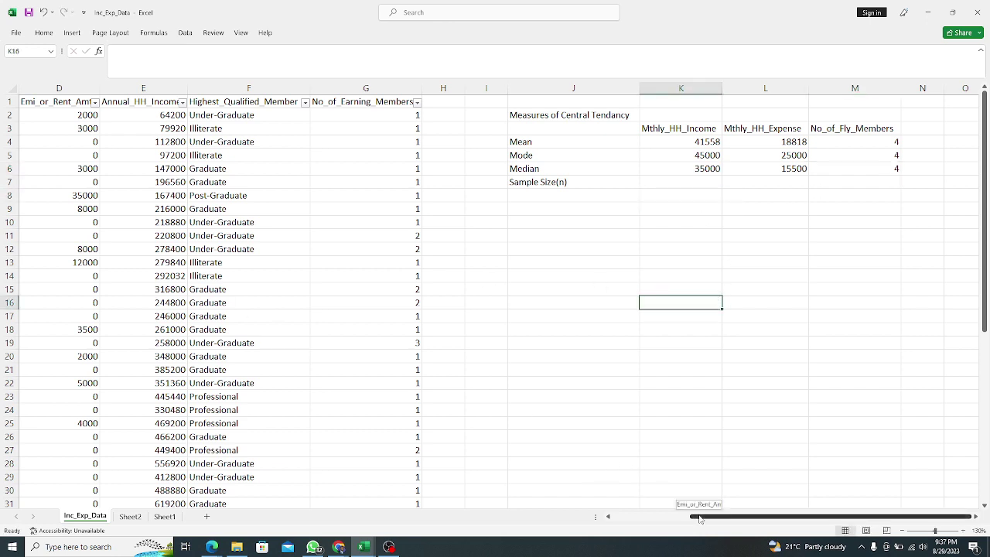
drag(696, 516, 588, 528)
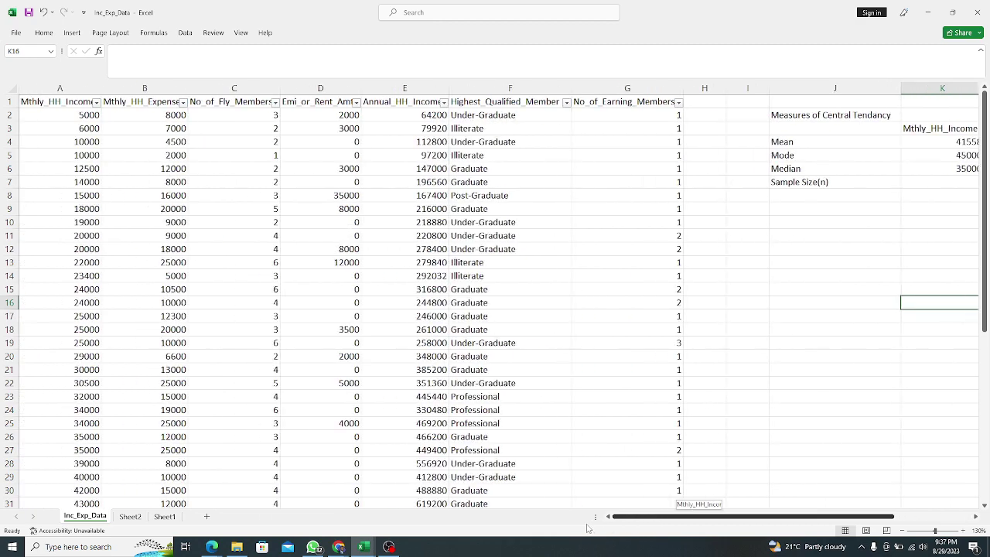
click(68, 87)
drag(68, 87, 630, 88)
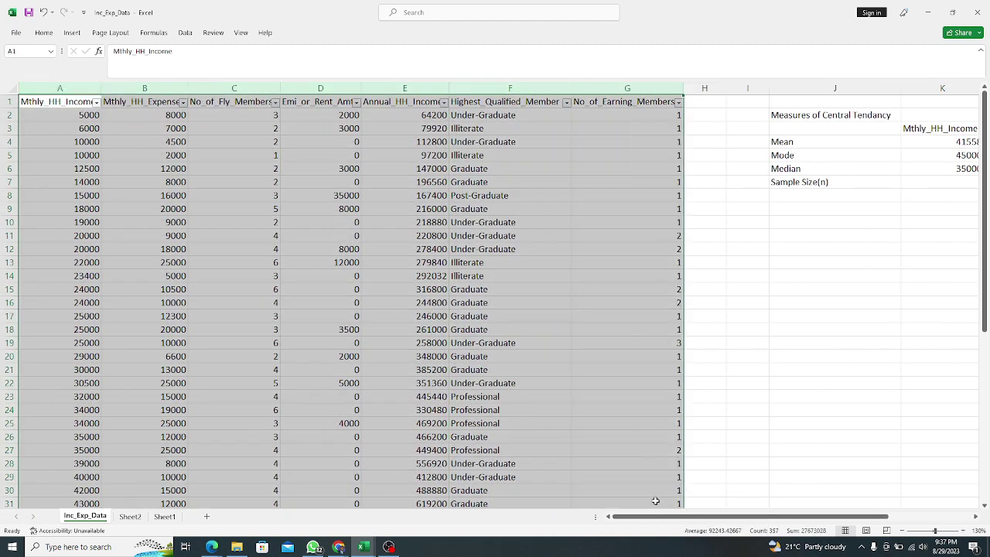
drag(649, 520, 788, 512)
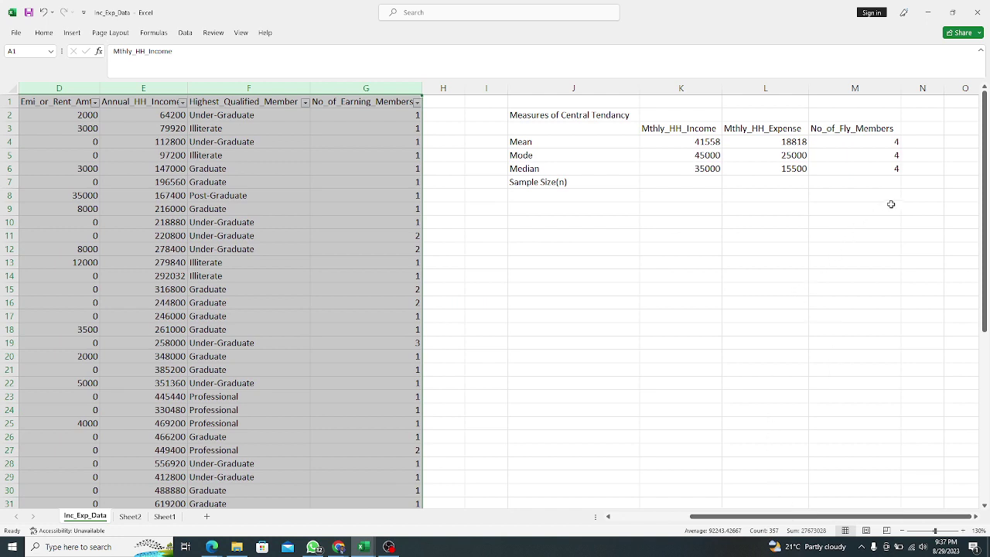
drag(878, 141, 877, 166)
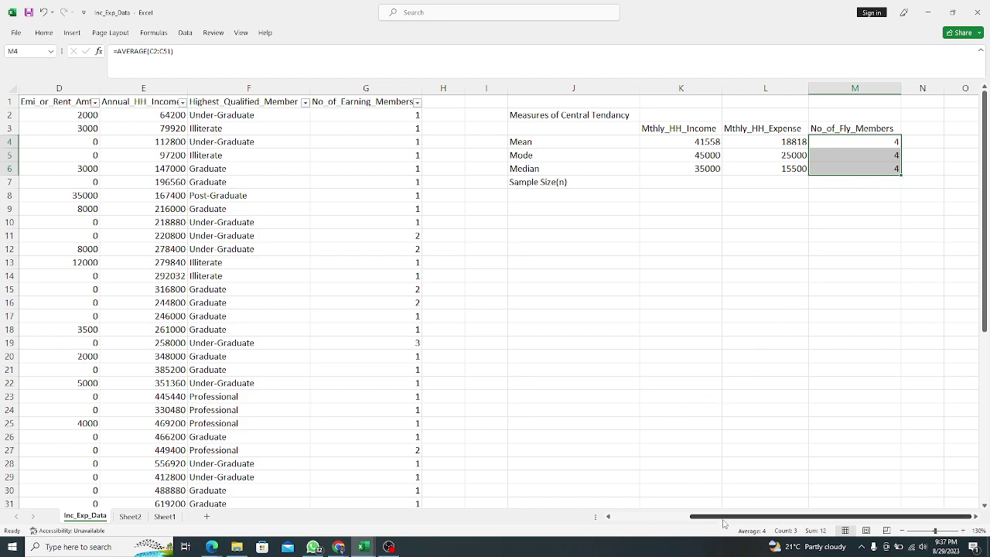
scroll(727, 515, left, 3)
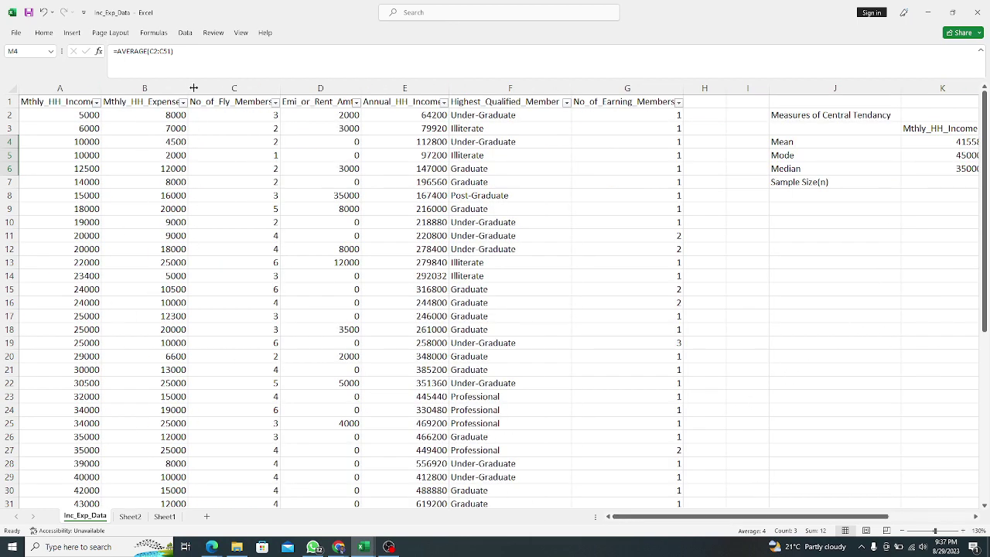
drag(827, 516, 830, 516)
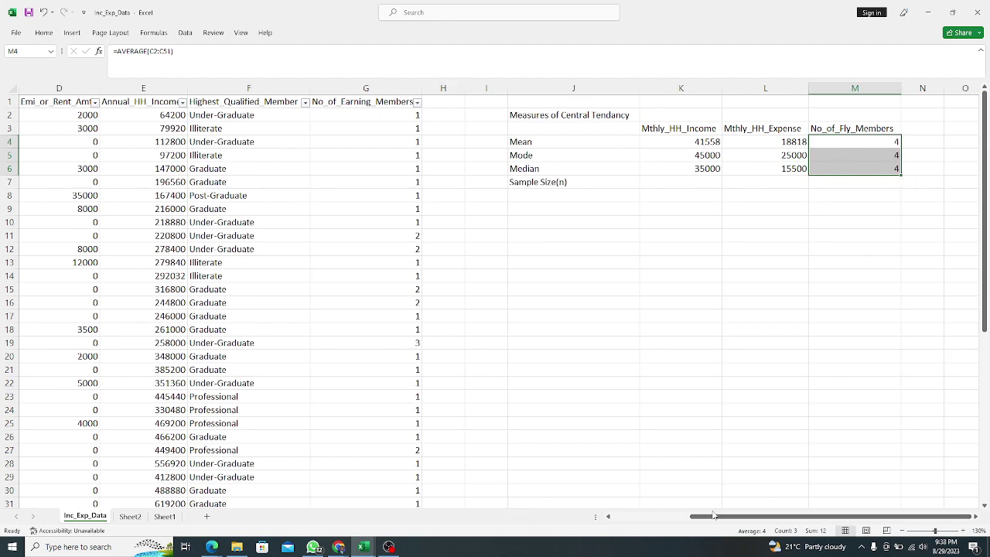
drag(713, 522, 765, 516)
click(866, 147)
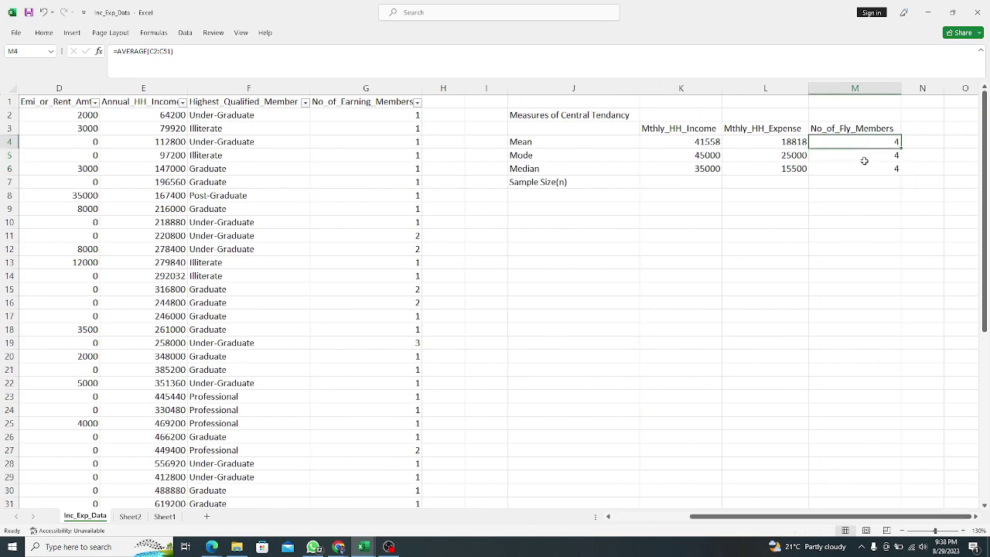
click(863, 159)
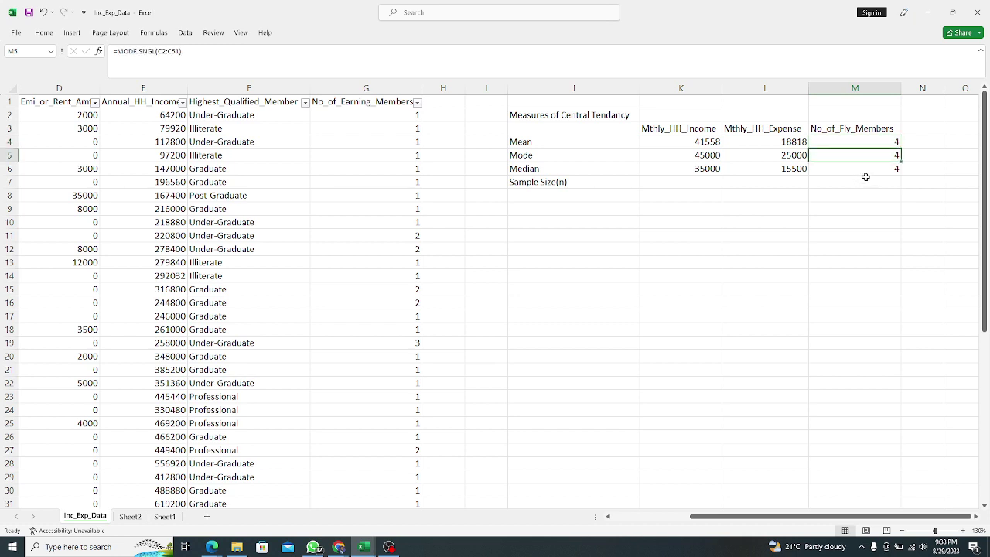
click(863, 170)
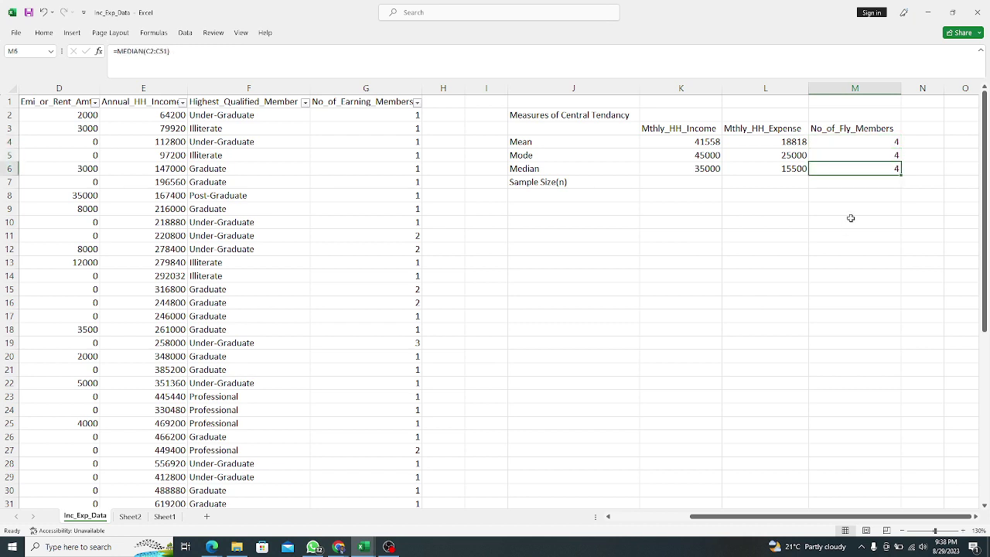
drag(865, 147, 886, 166)
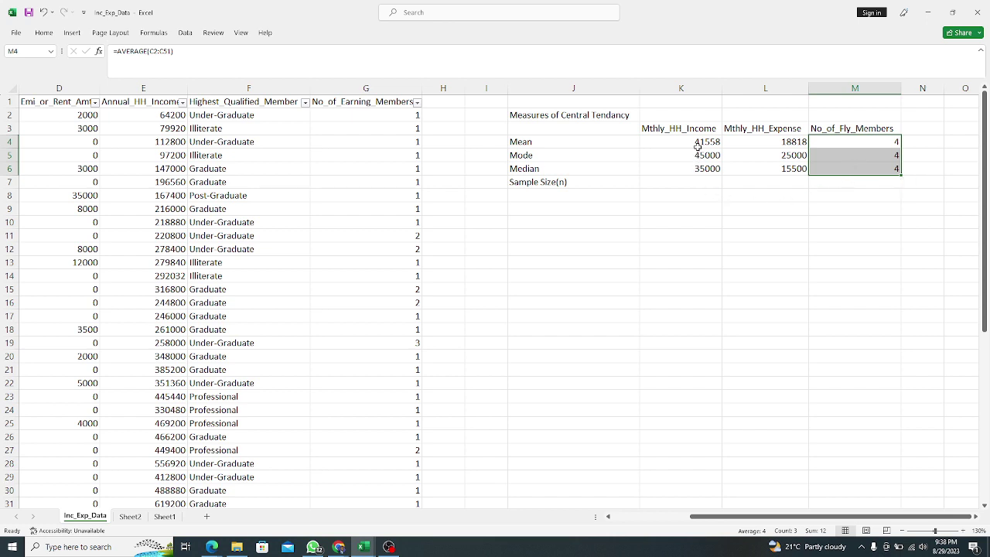
click(696, 141)
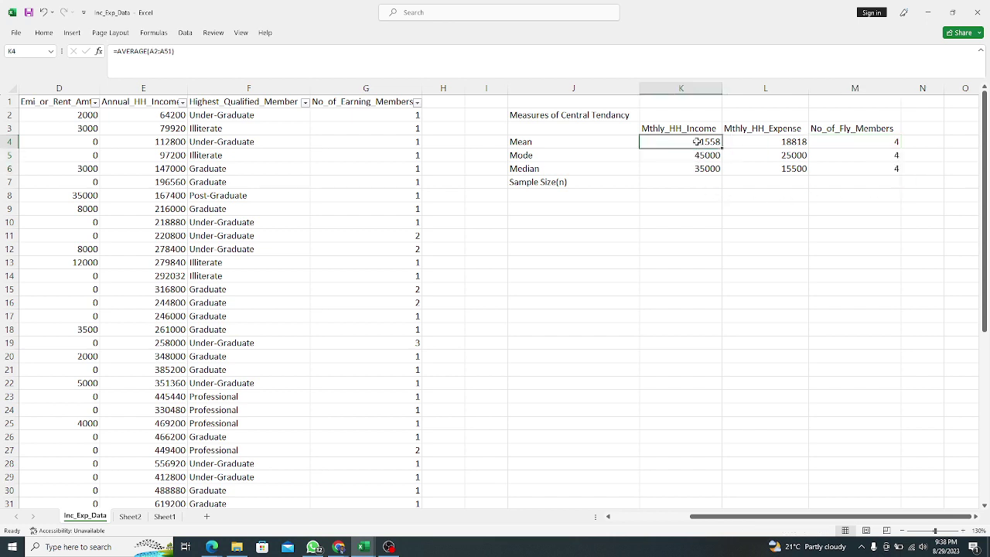
drag(697, 142, 698, 170)
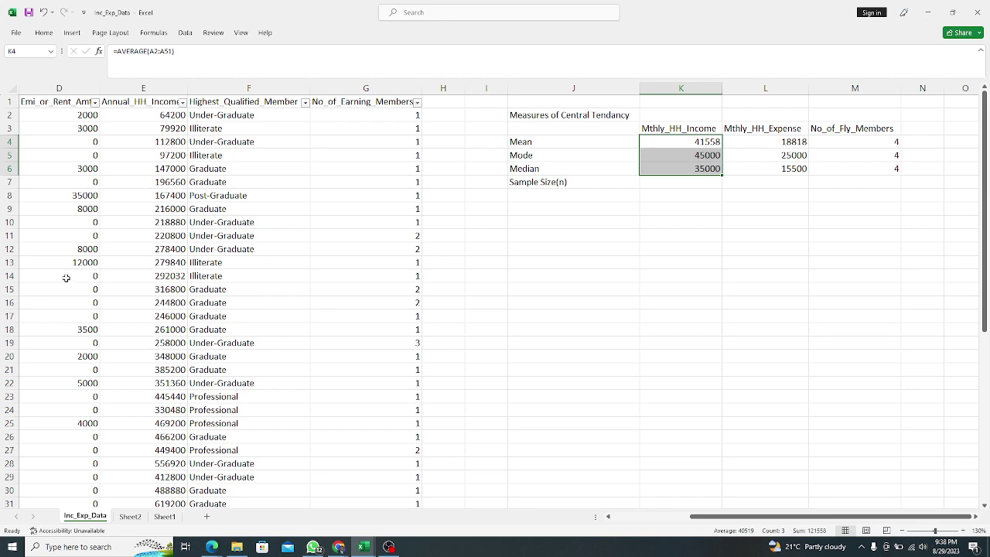
click(224, 90)
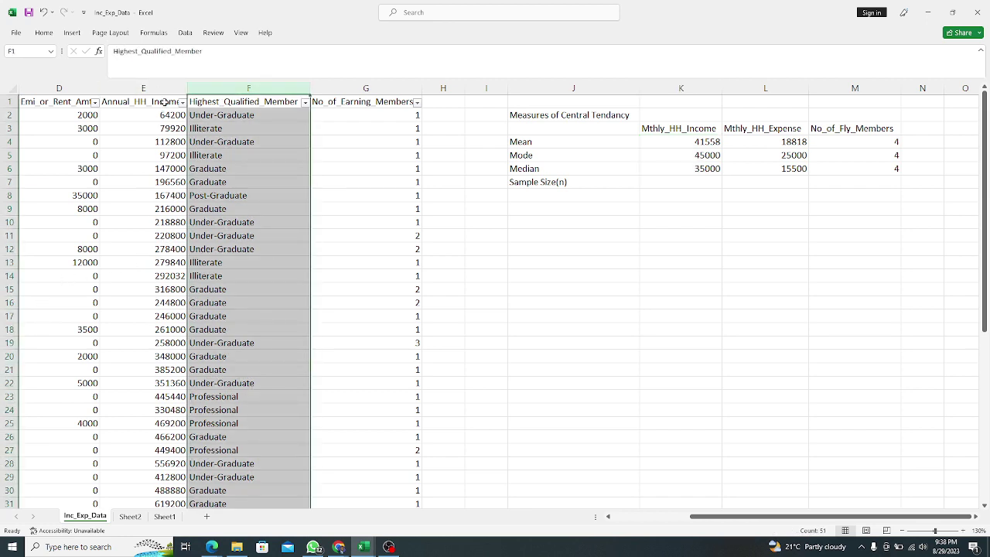
click(162, 89)
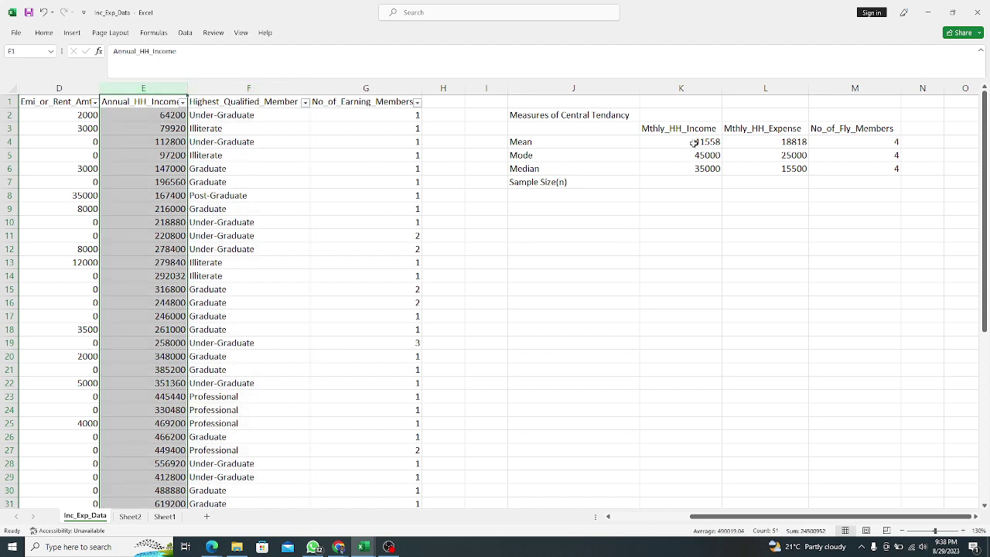
drag(692, 145, 700, 169)
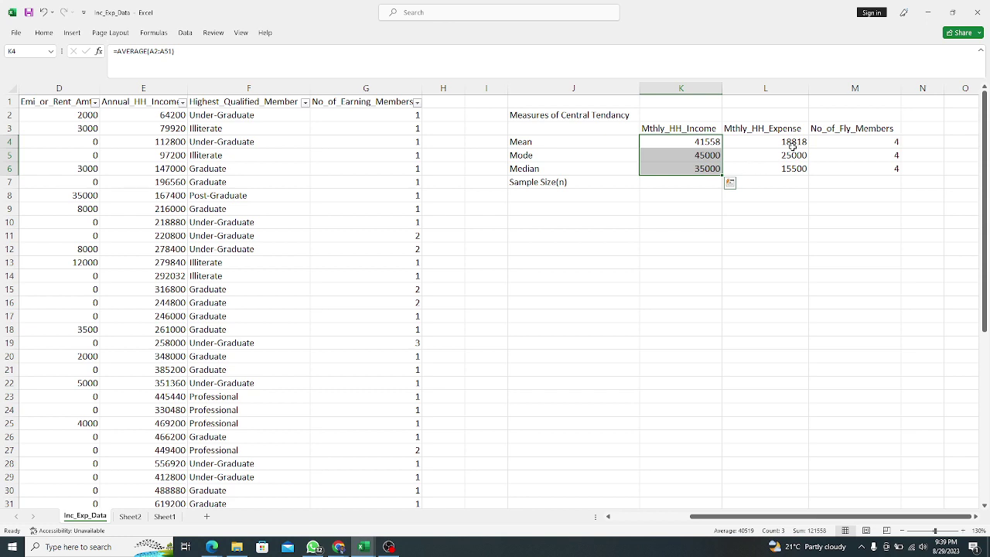
drag(793, 144, 790, 168)
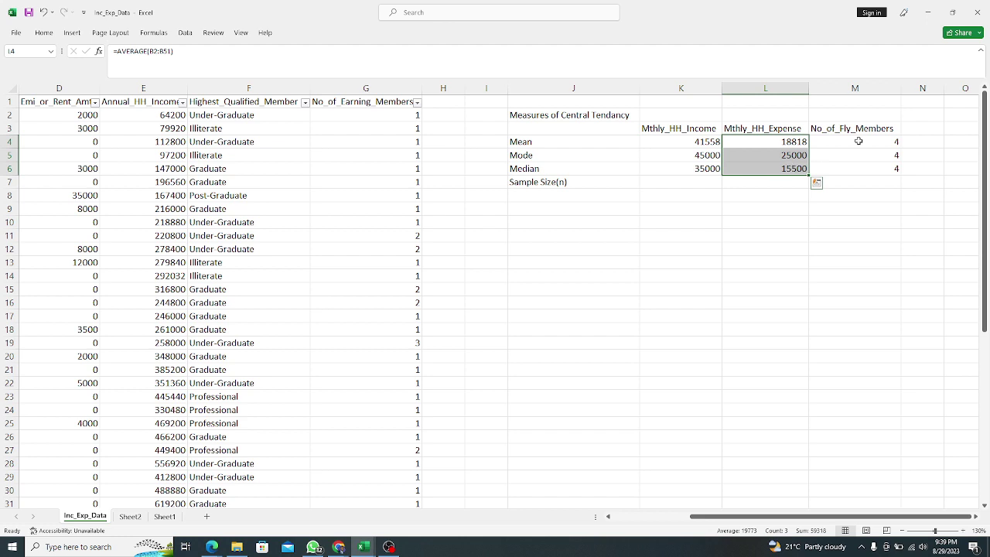
drag(873, 145, 873, 166)
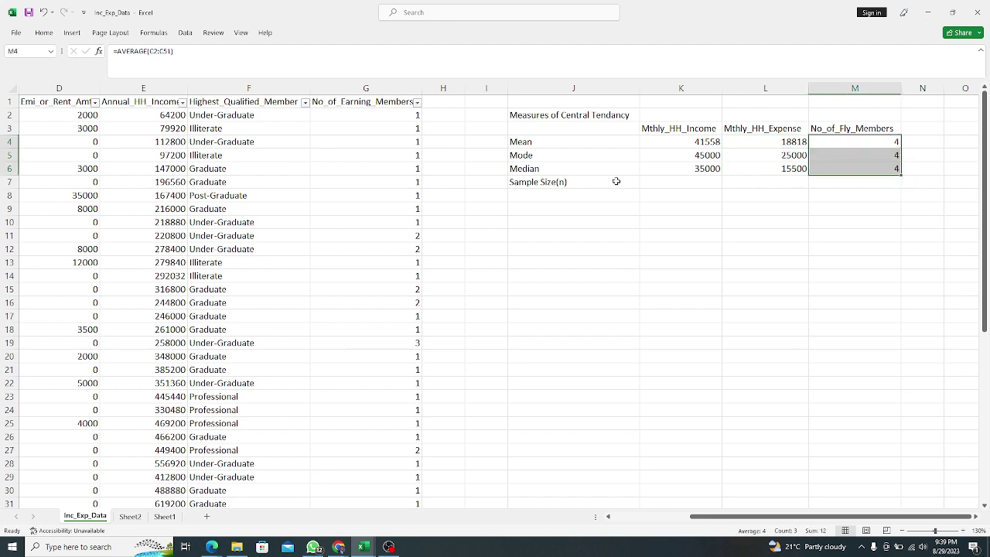
click(562, 143)
drag(562, 144, 890, 167)
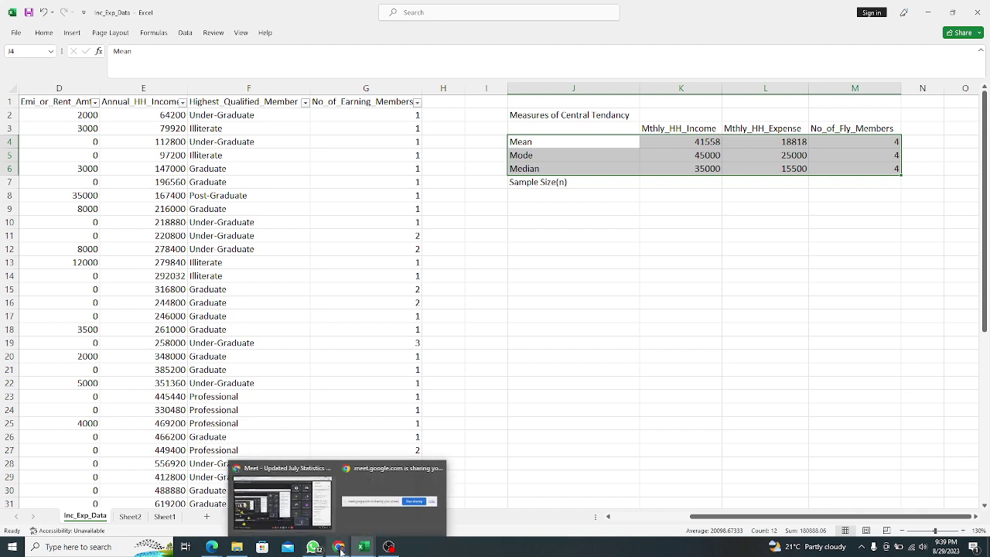
click(288, 513)
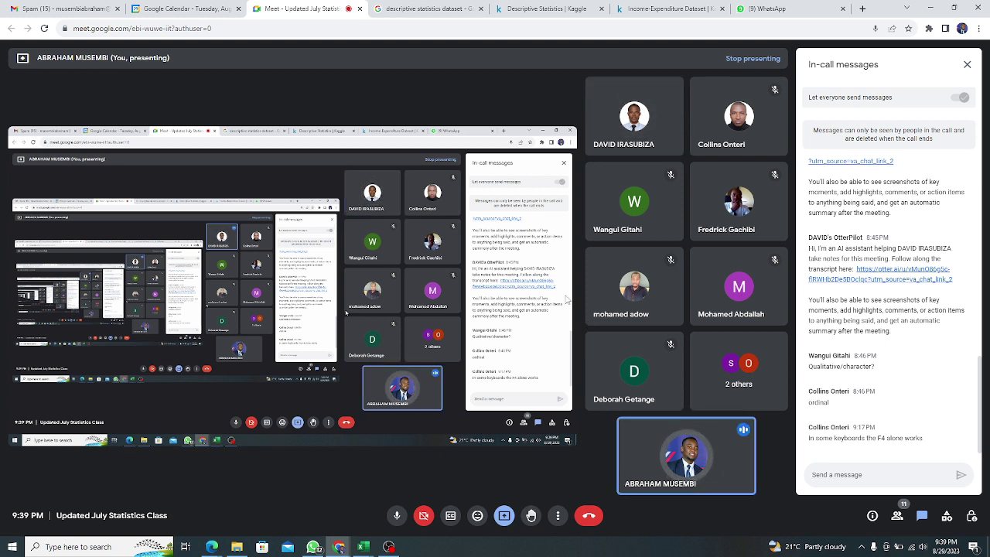
mouse_move(363, 547)
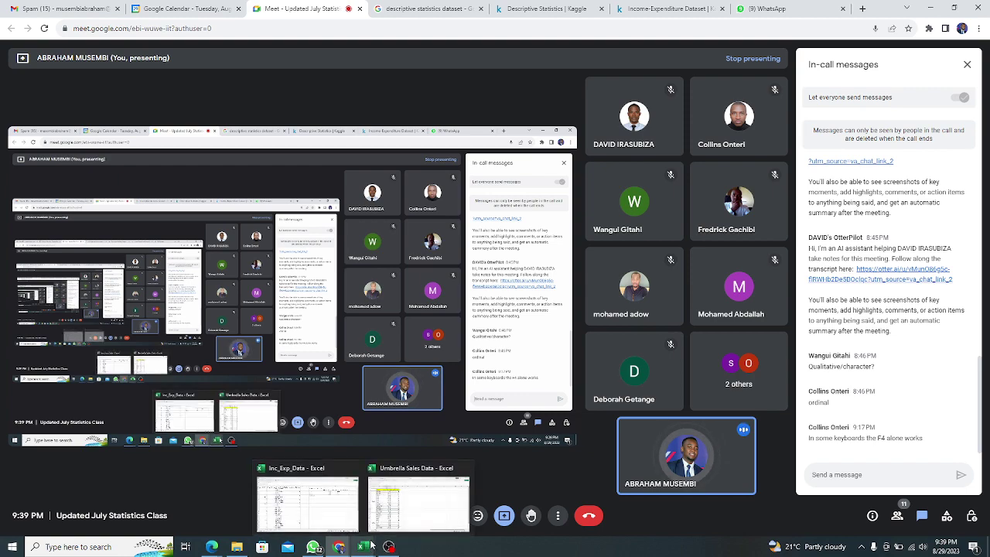
click(280, 502)
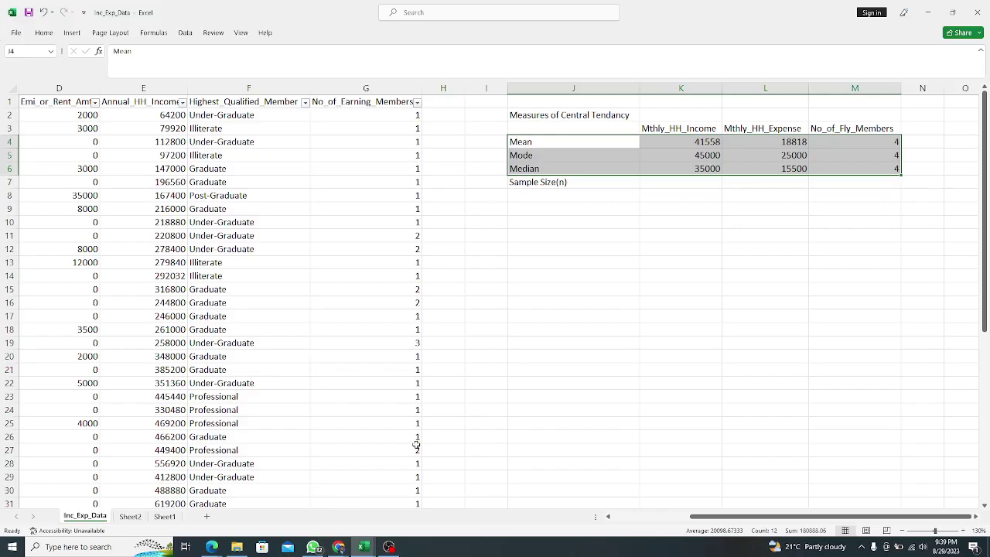
click(656, 191)
drag(537, 147, 845, 169)
click(712, 141)
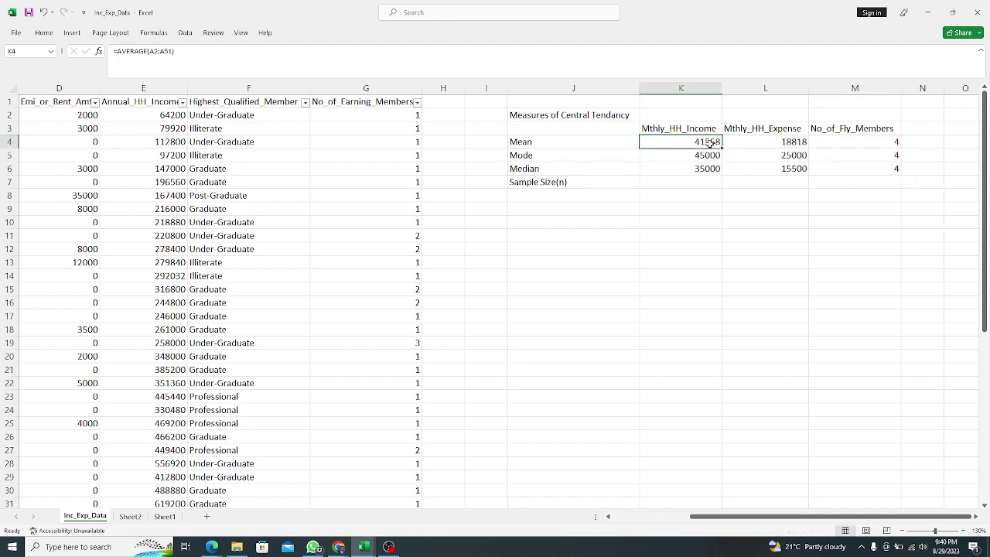
click(684, 158)
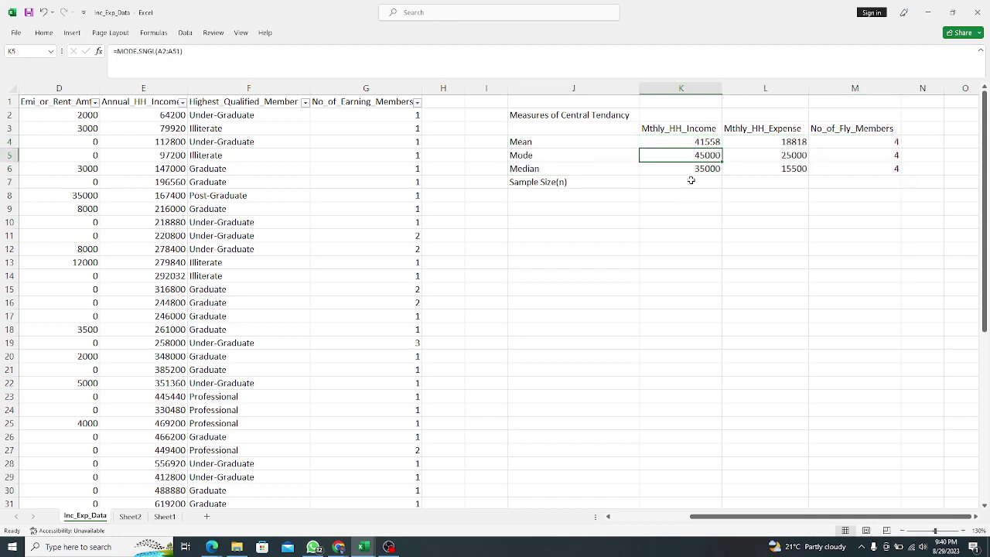
click(694, 170)
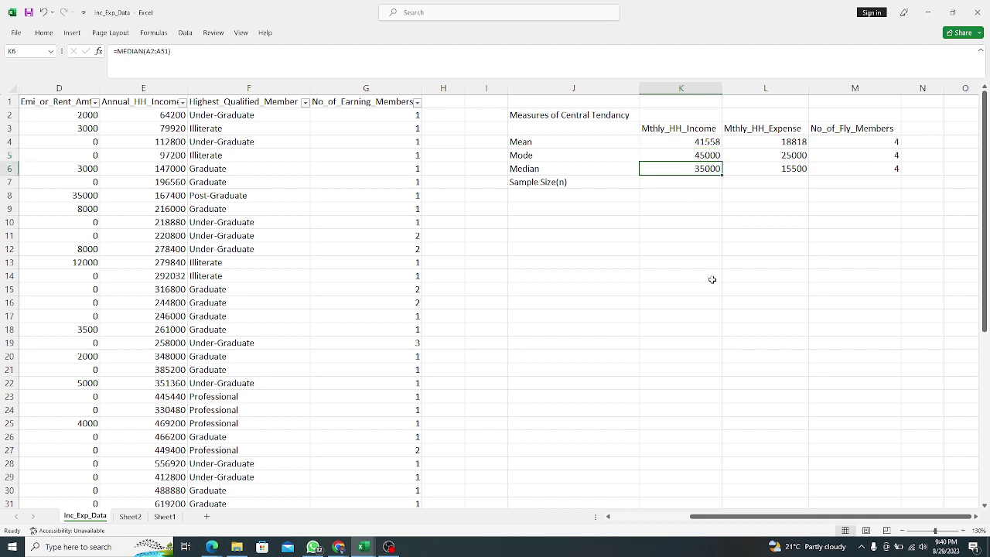
click(709, 141)
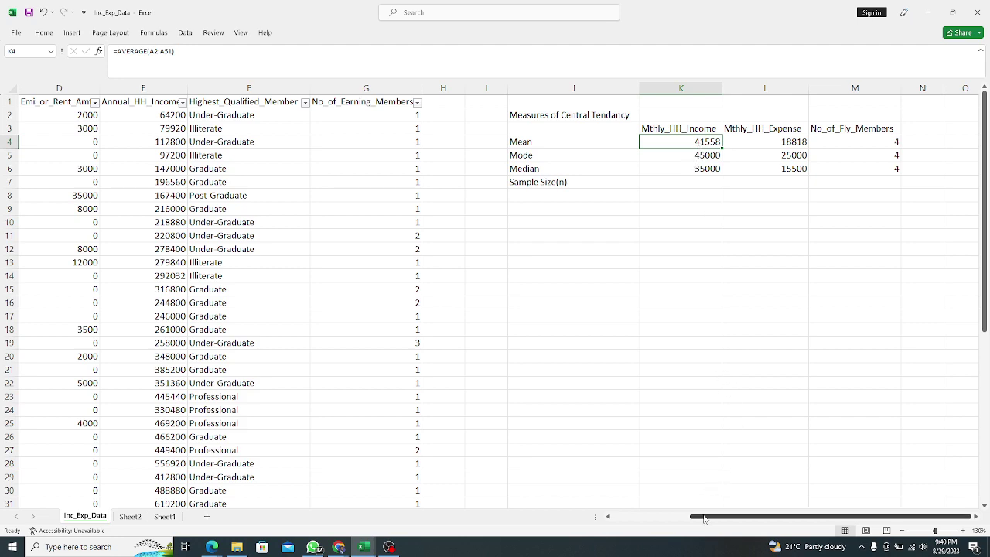
drag(706, 516, 628, 516)
Step: Change the last income in A51 from 500000 to 1000000, raising the mean to 59558
scroll(177, 474, down, 7)
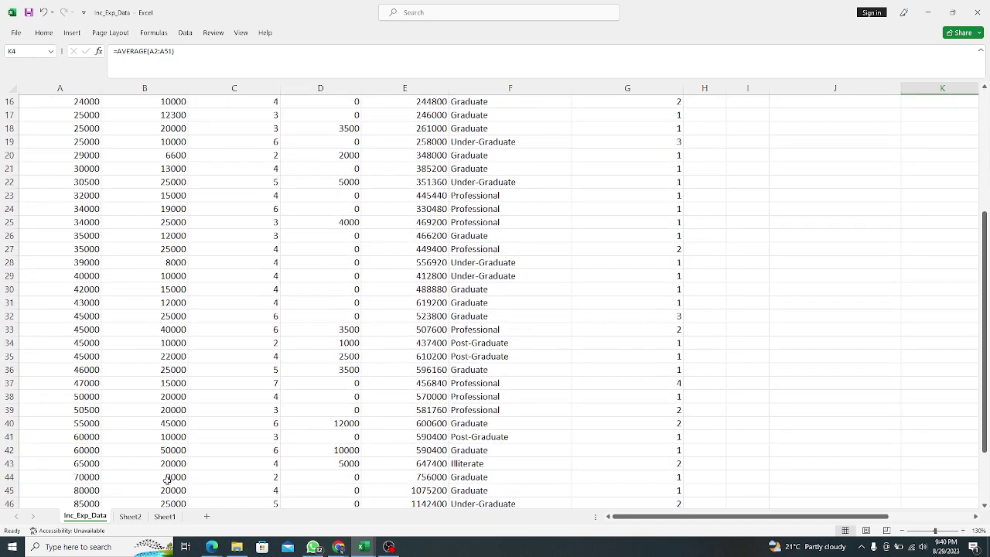
click(92, 491)
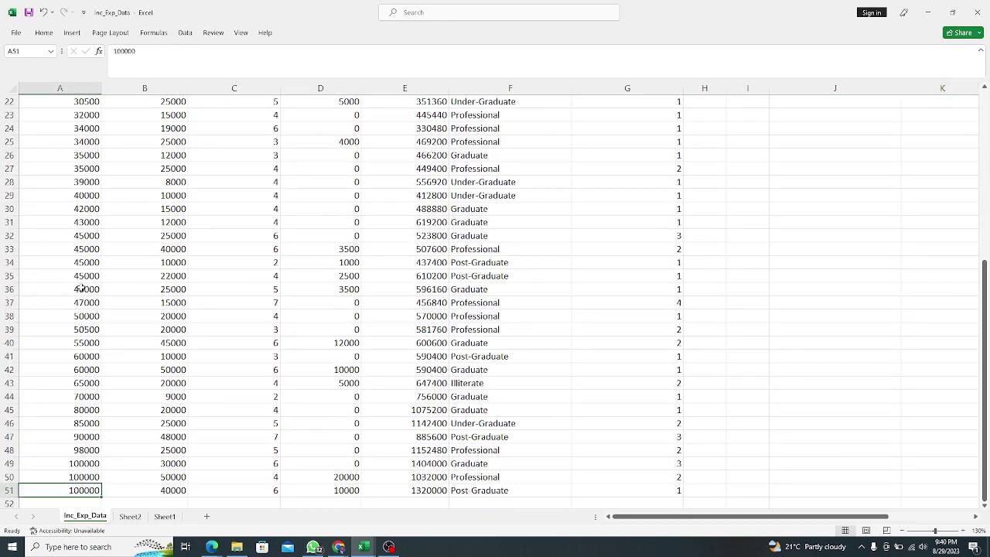
click(117, 51)
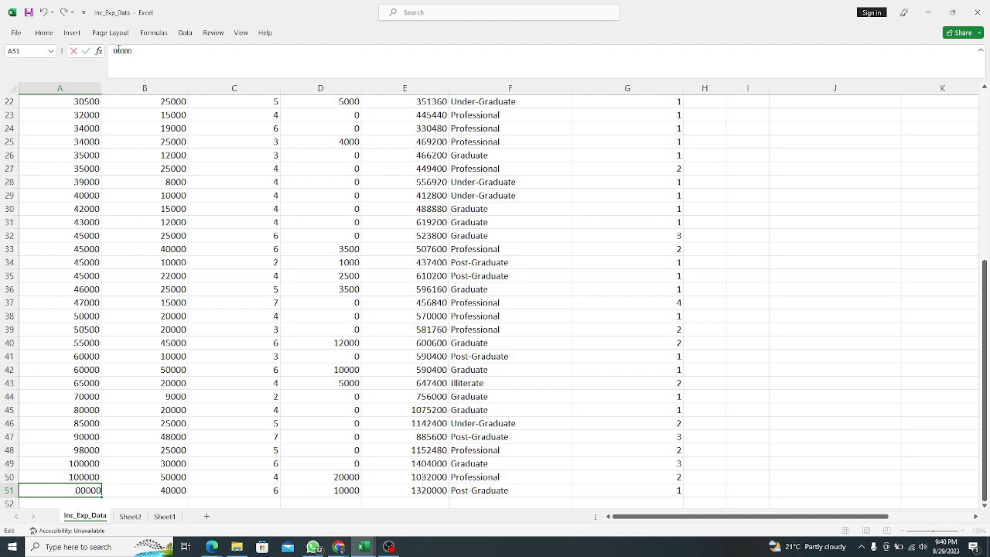
key(Return)
scroll(797, 327, up, 7)
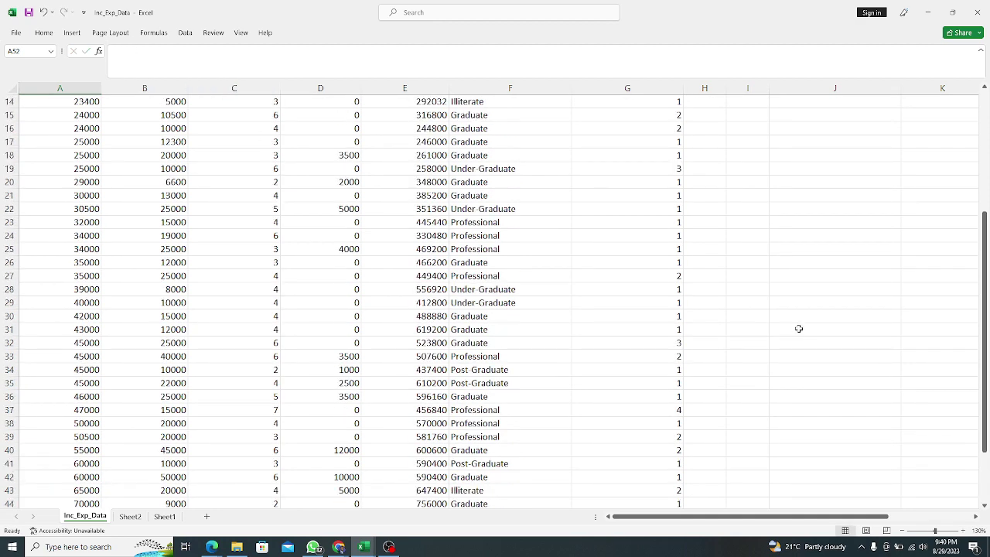
drag(768, 516, 316, 400)
scroll(221, 411, down, 8)
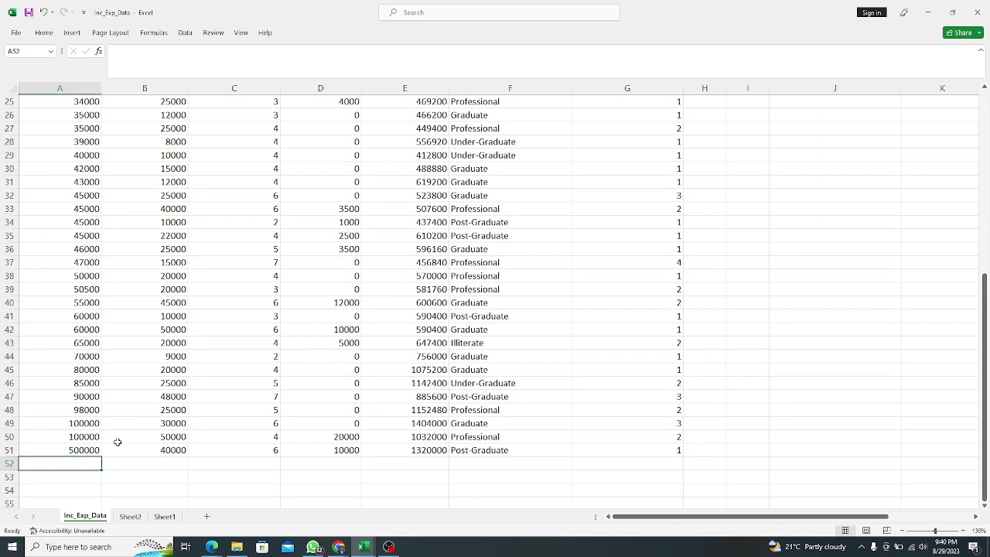
click(90, 448)
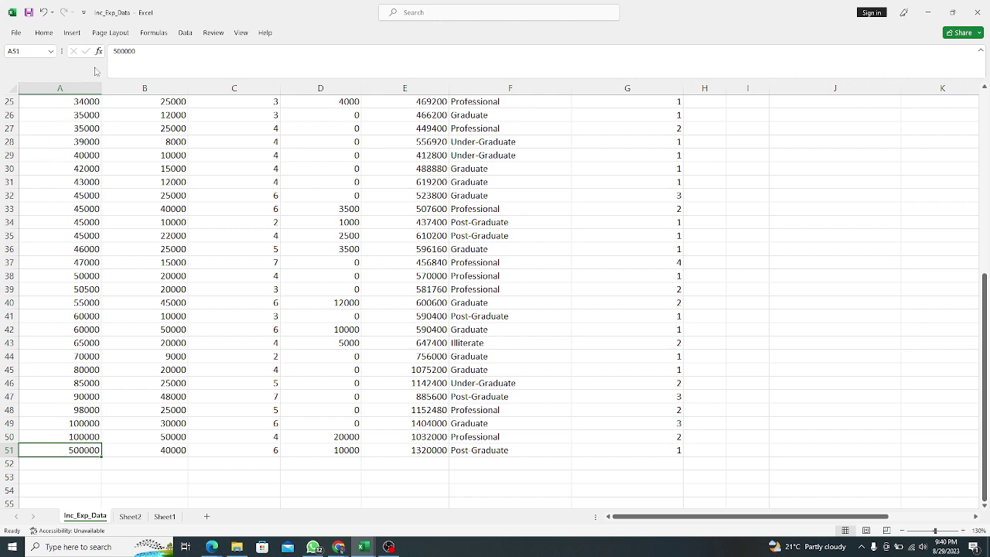
click(115, 51)
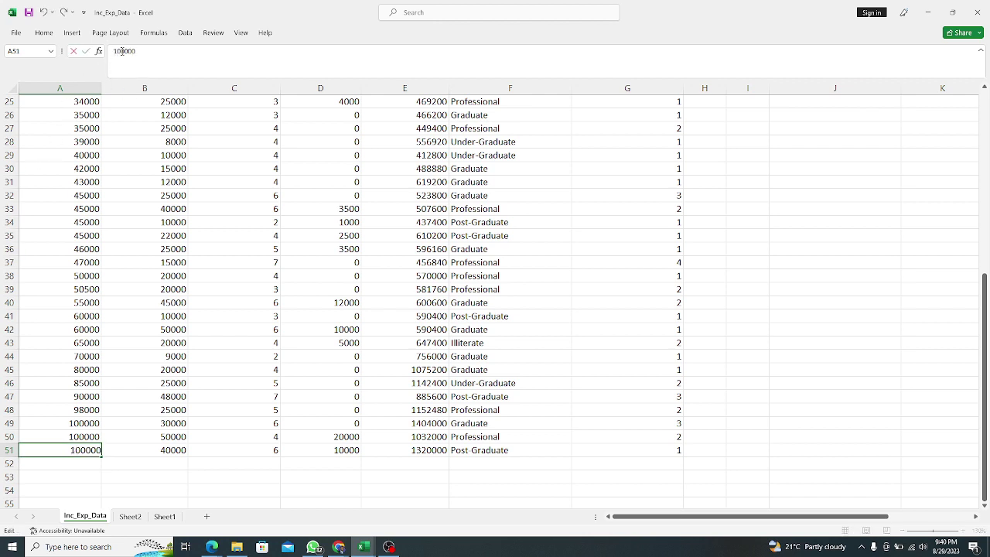
key(Return)
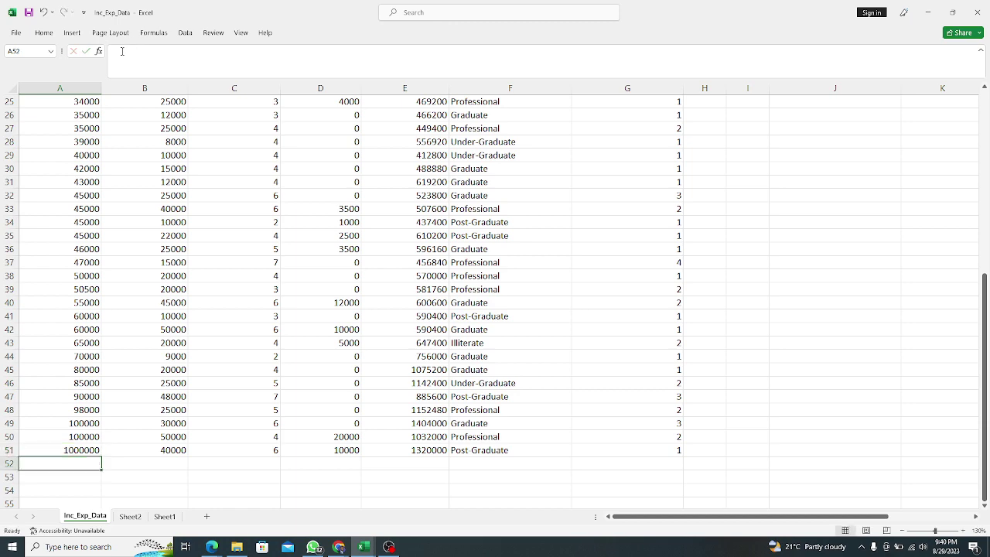
scroll(629, 486, up, 2)
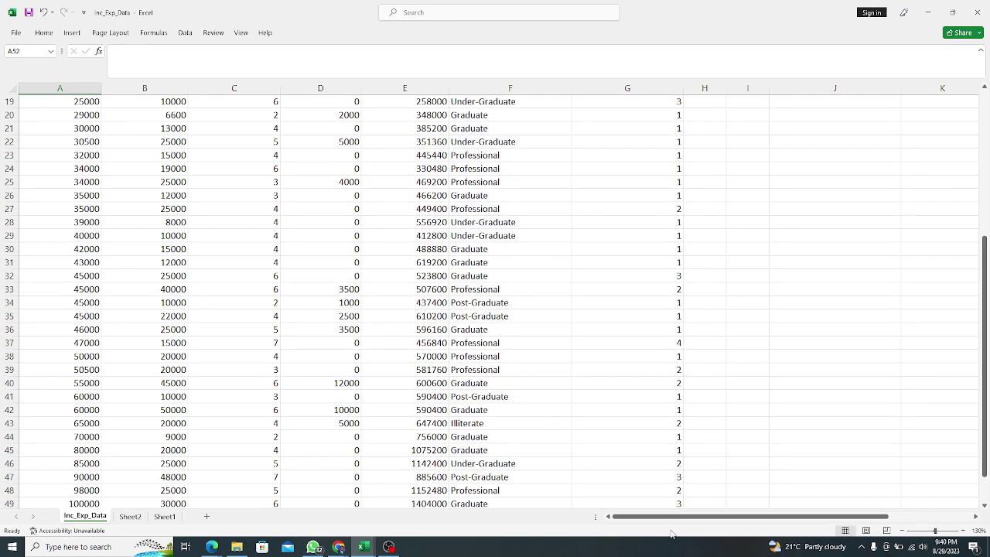
drag(637, 515, 825, 507)
scroll(756, 408, up, 6)
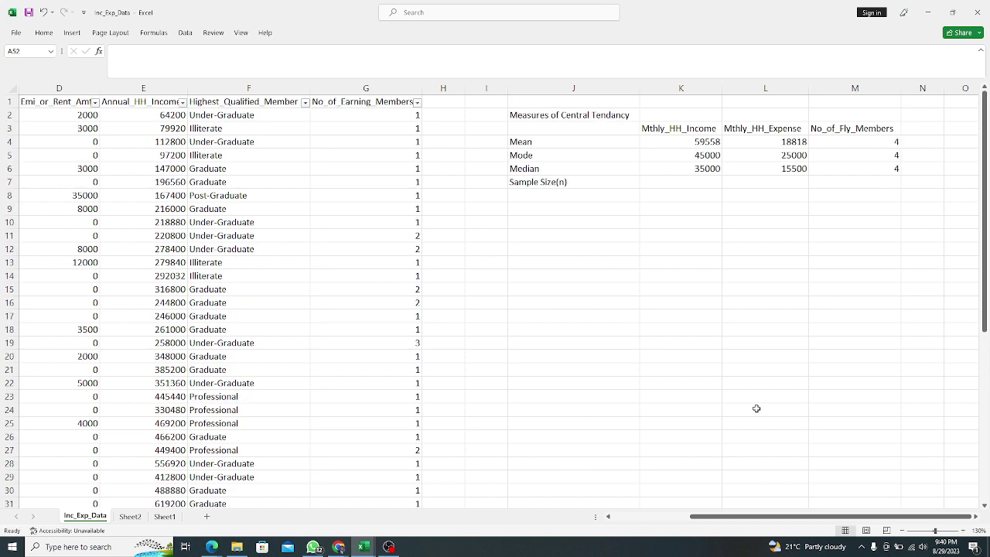
Step: Check the mean formula in K4, then undo so A51 returns to 100000
click(700, 142)
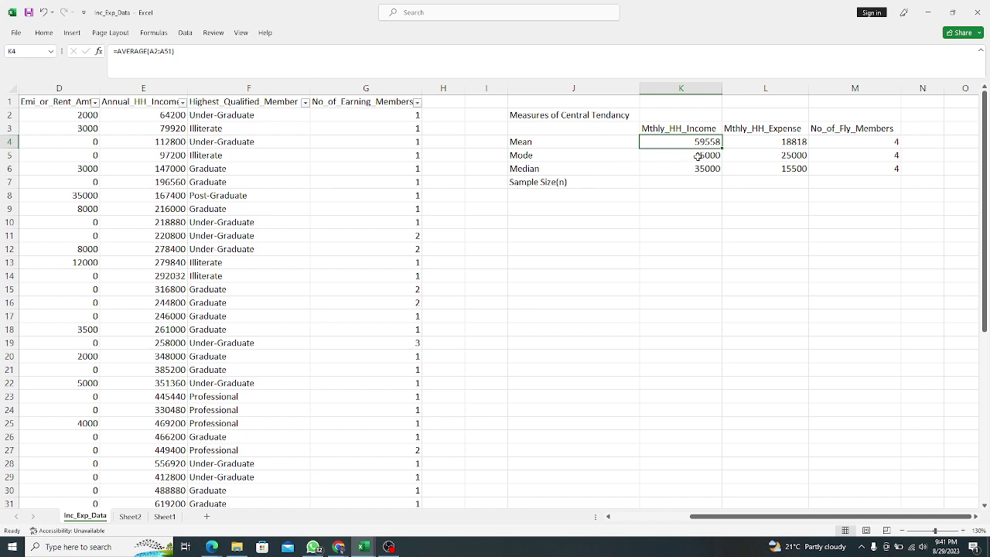
click(44, 14)
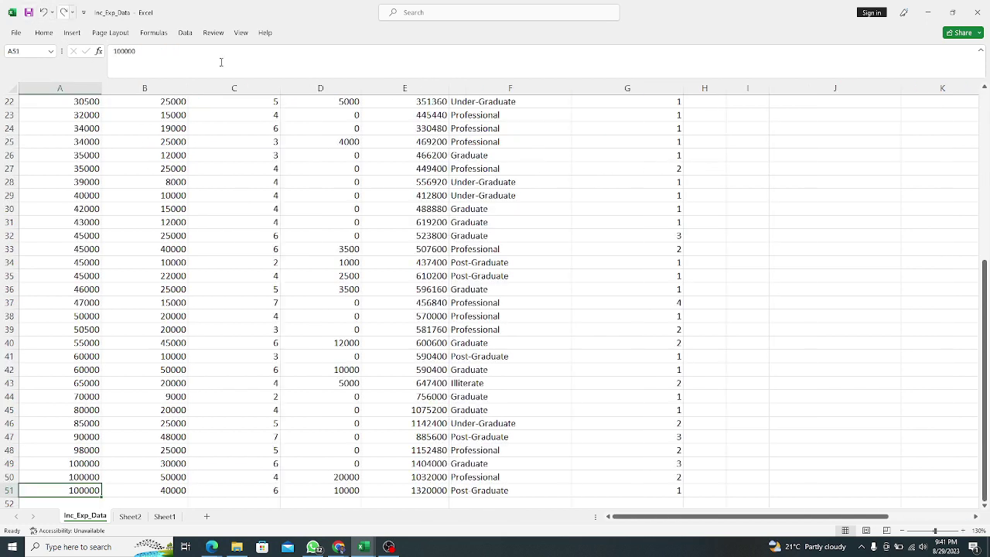
scroll(614, 254, up, 7)
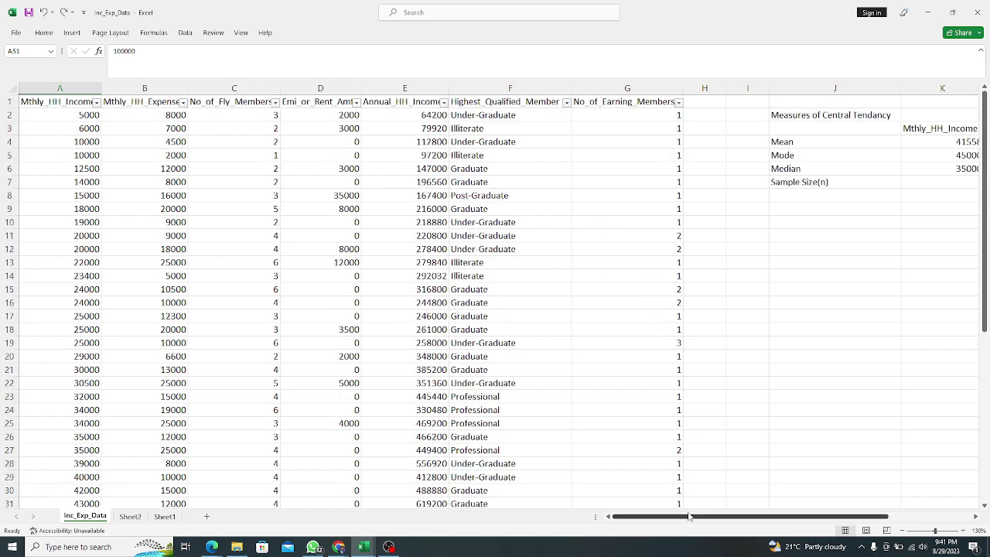
drag(693, 516, 771, 515)
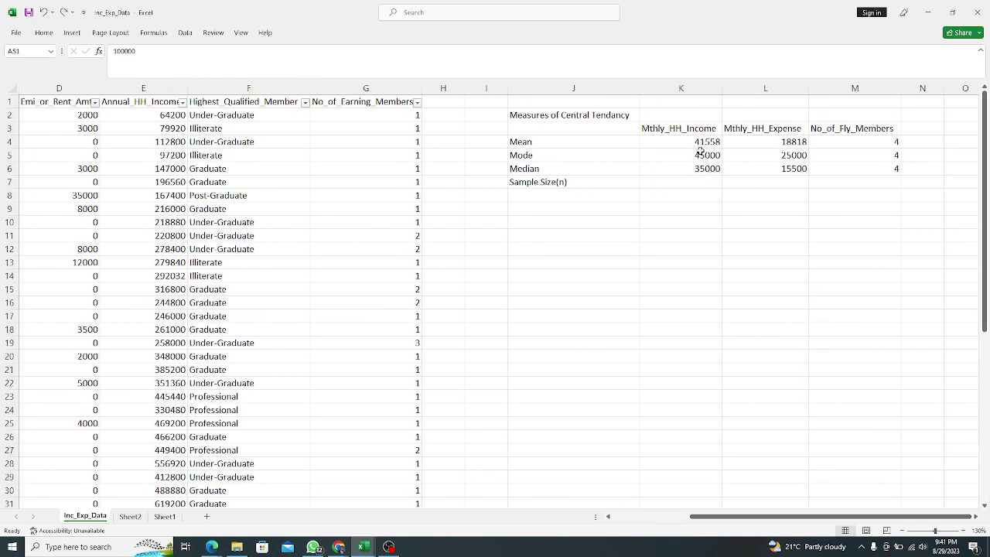
drag(698, 141, 700, 164)
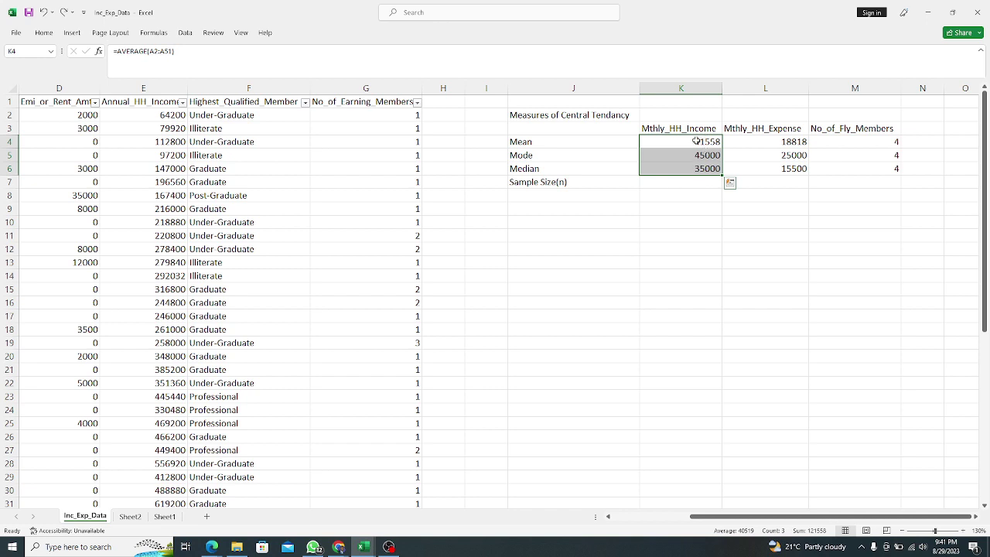
drag(569, 143, 573, 165)
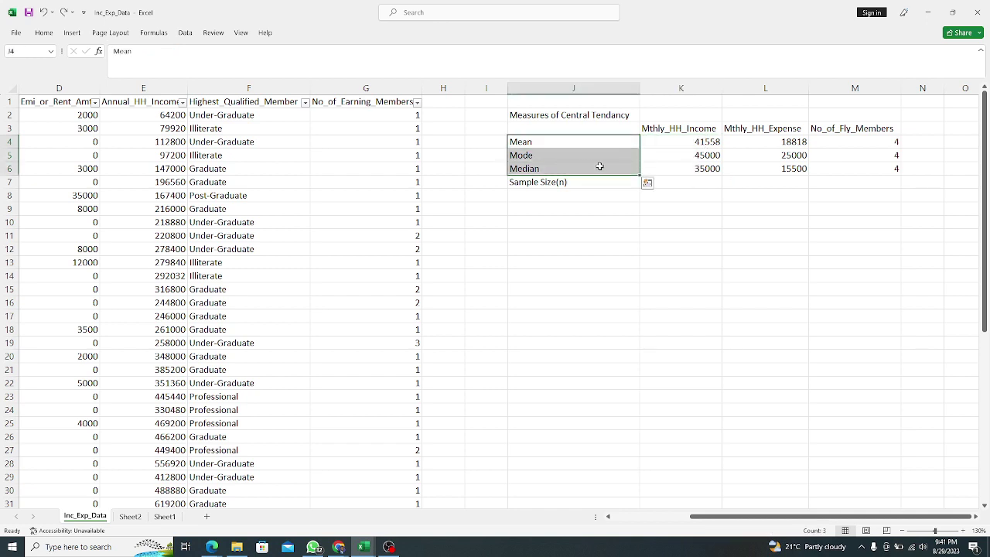
click(705, 169)
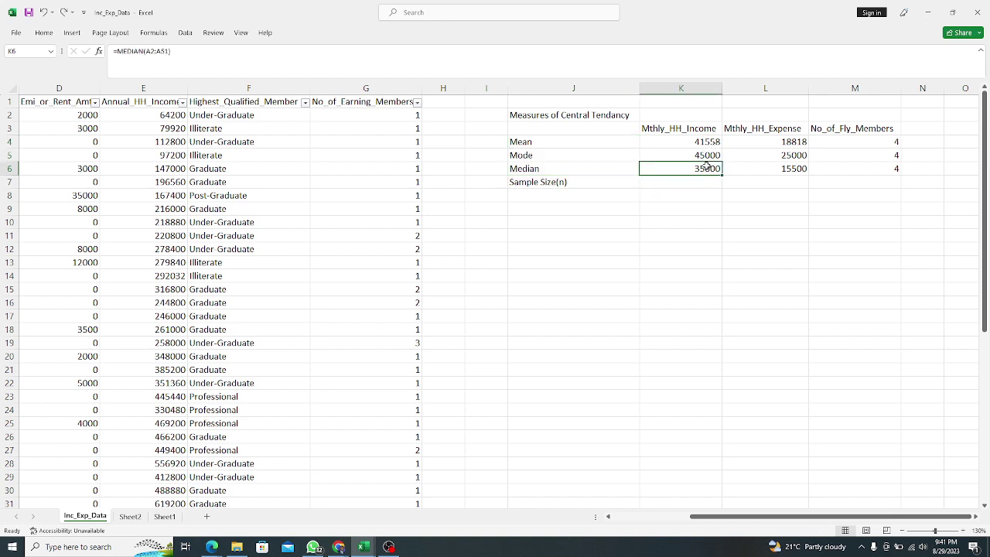
click(708, 142)
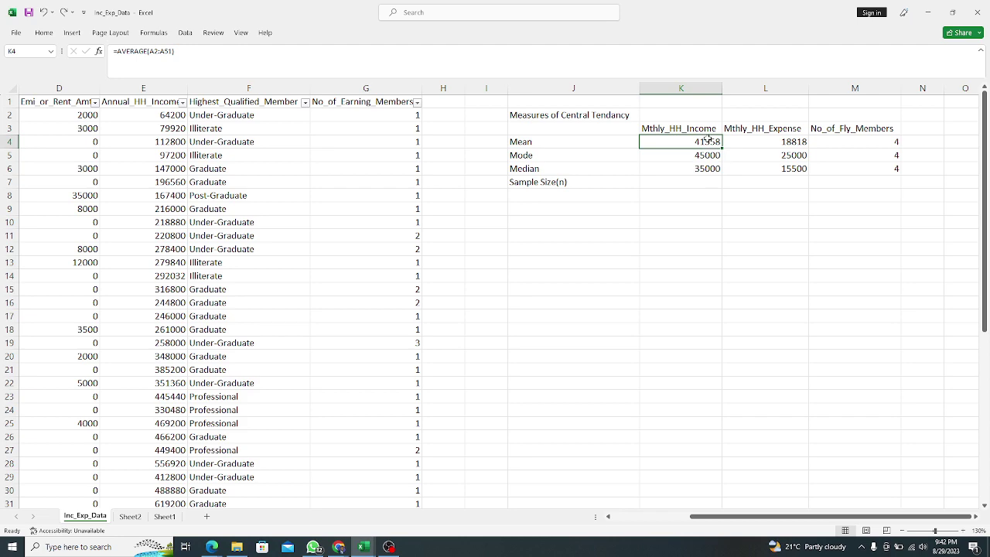
drag(739, 516, 662, 516)
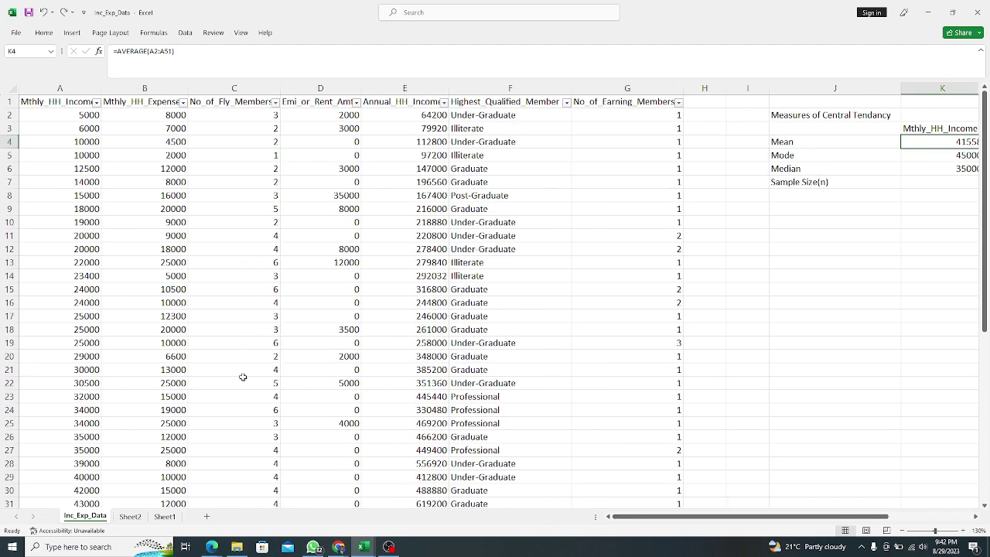
scroll(107, 349, down, 2)
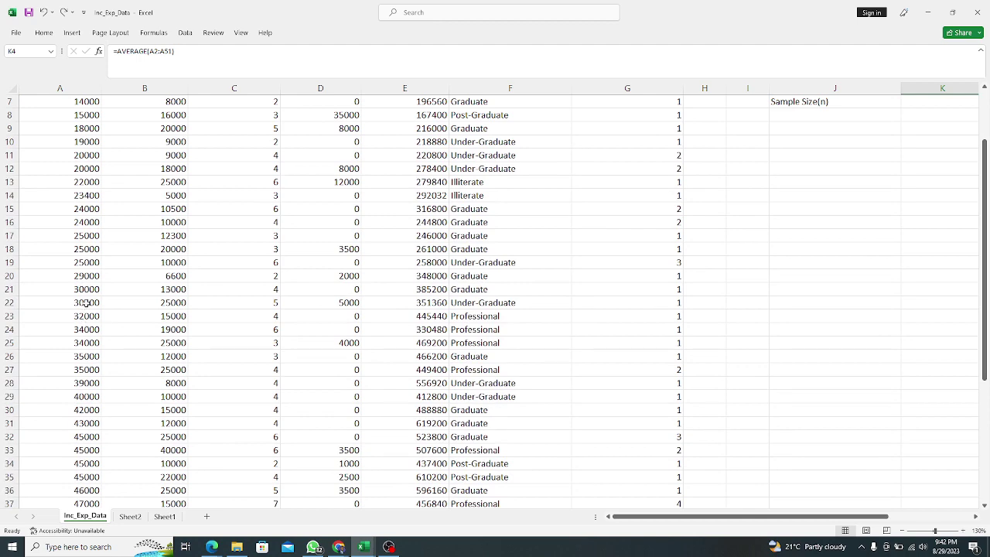
mouse_move(87, 355)
mouse_down()
mouse_move(76, 513)
mouse_move(89, 342)
mouse_up()
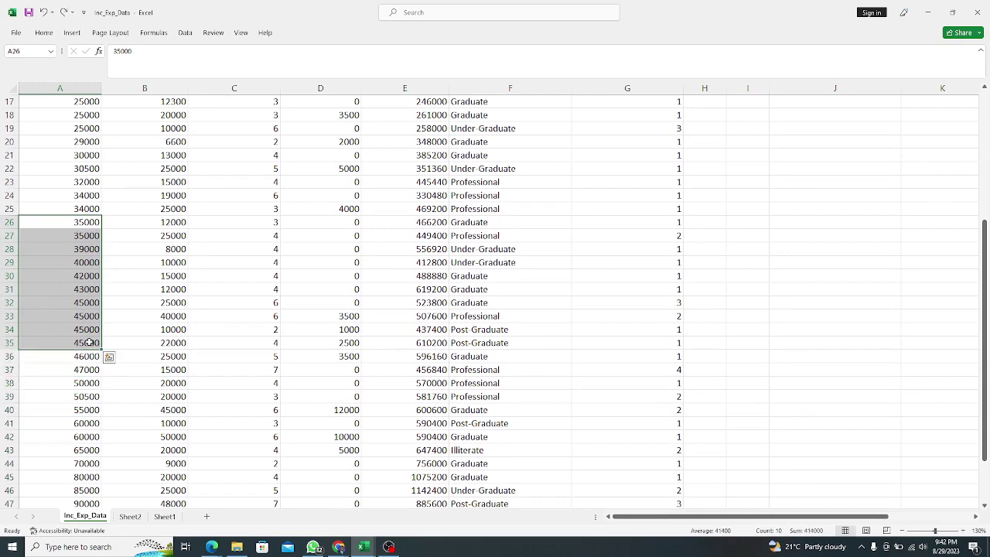
scroll(90, 343, up, 6)
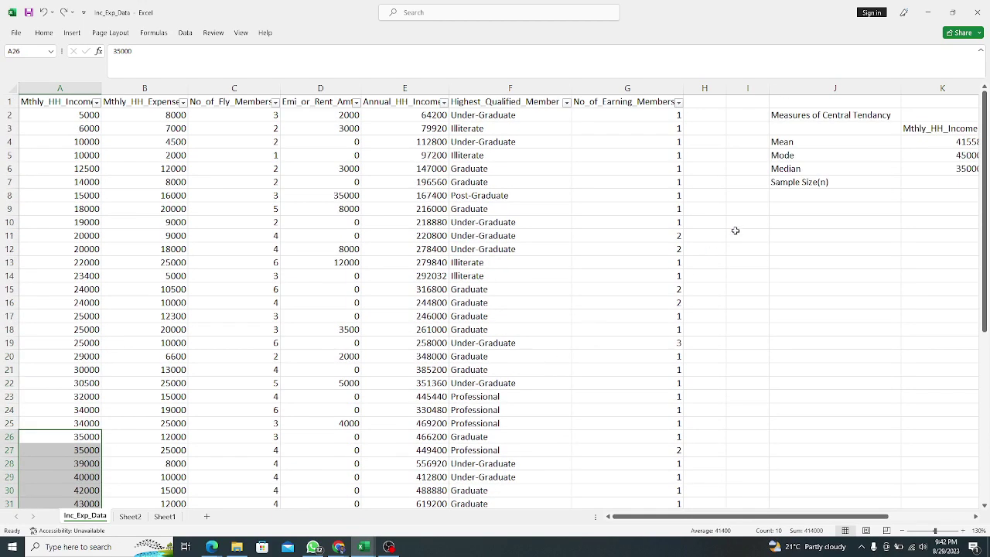
click(962, 167)
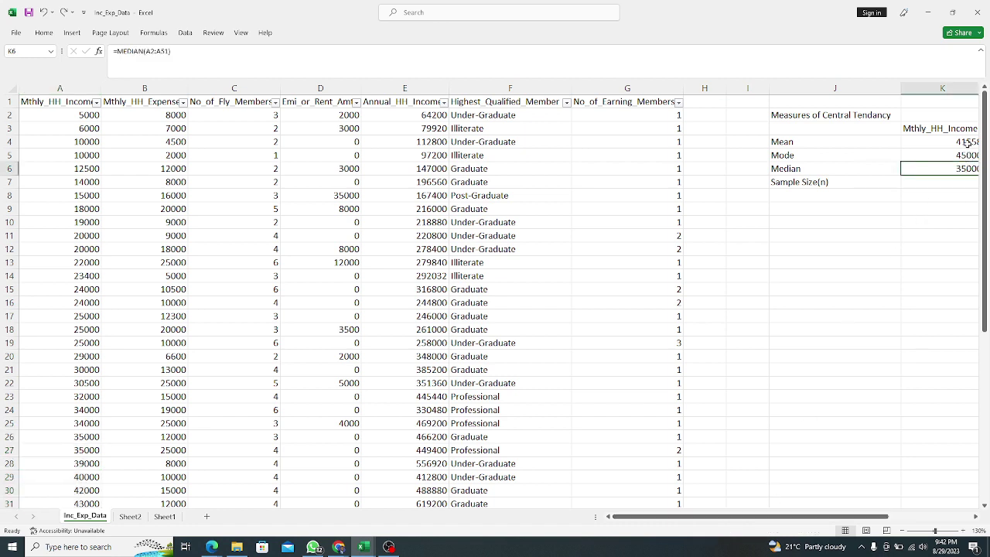
click(967, 143)
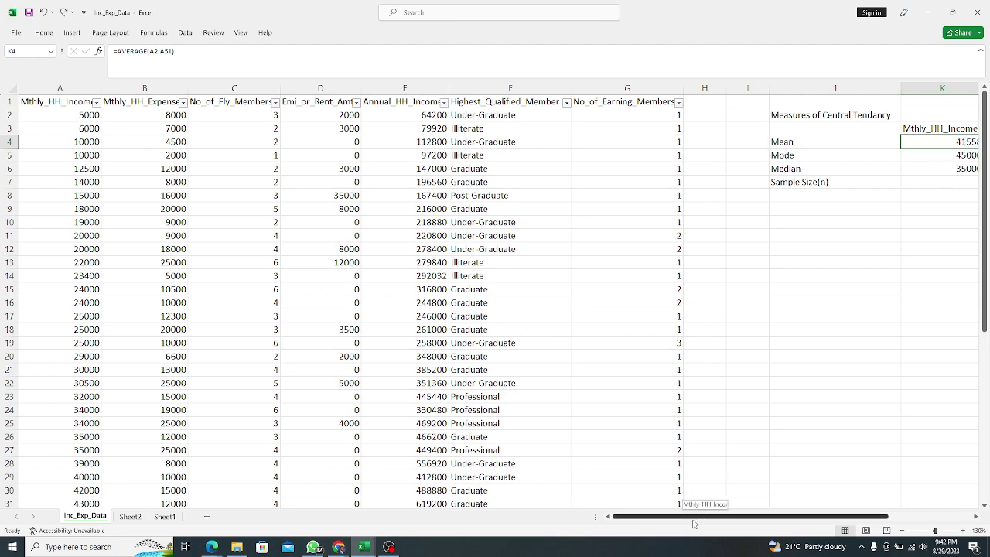
scroll(67, 353, down, 2)
scroll(70, 357, down, 1)
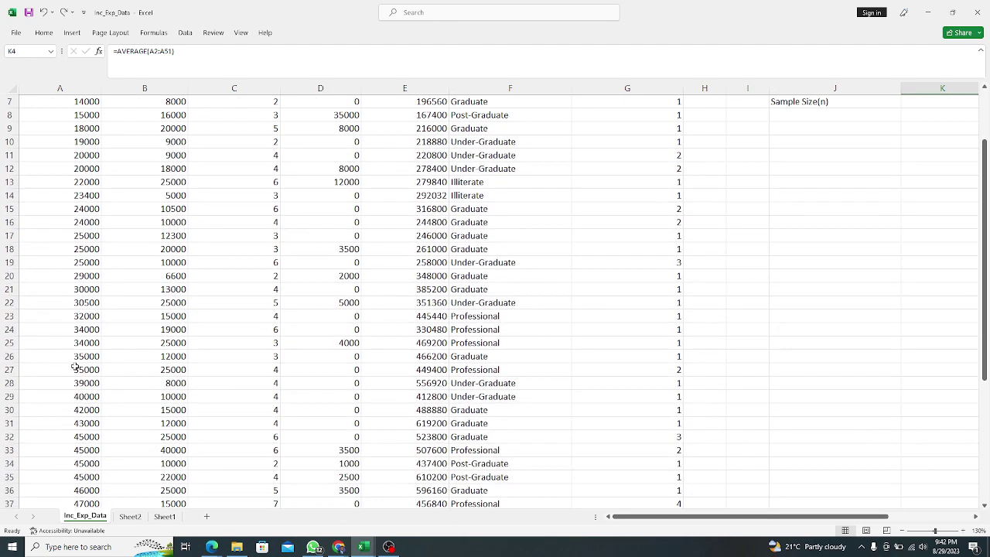
scroll(716, 287, up, 2)
scroll(82, 313, down, 5)
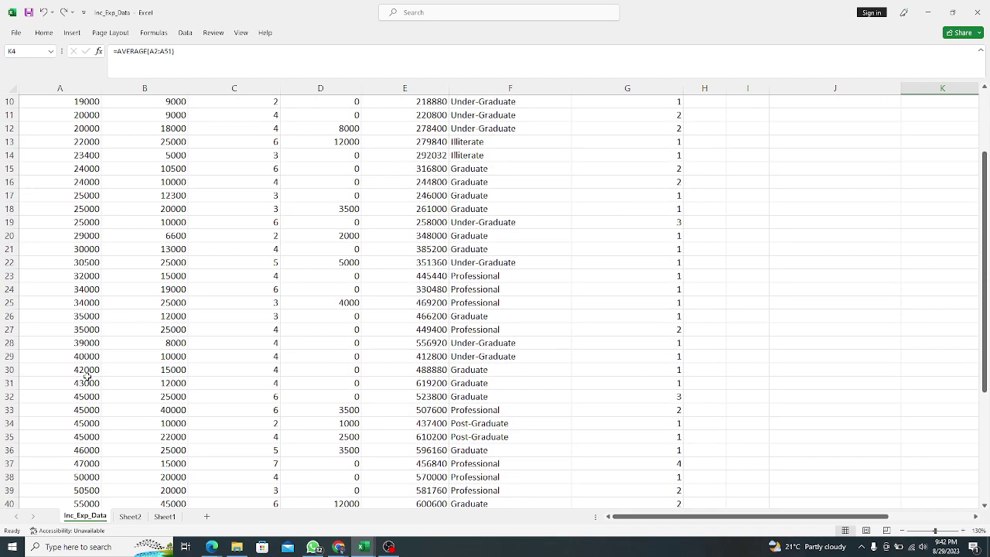
scroll(86, 321, up, 1)
scroll(87, 323, up, 1)
scroll(85, 321, down, 2)
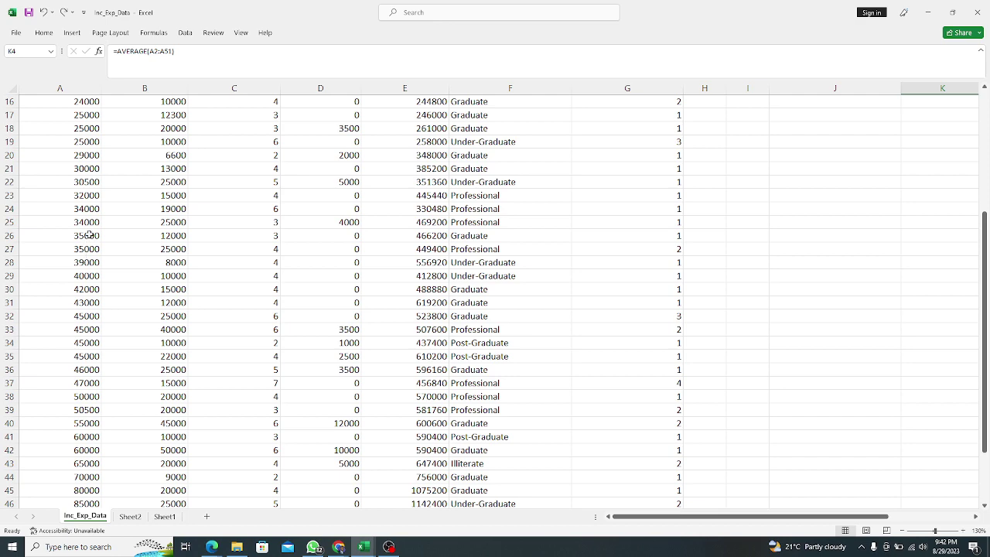
scroll(89, 235, up, 5)
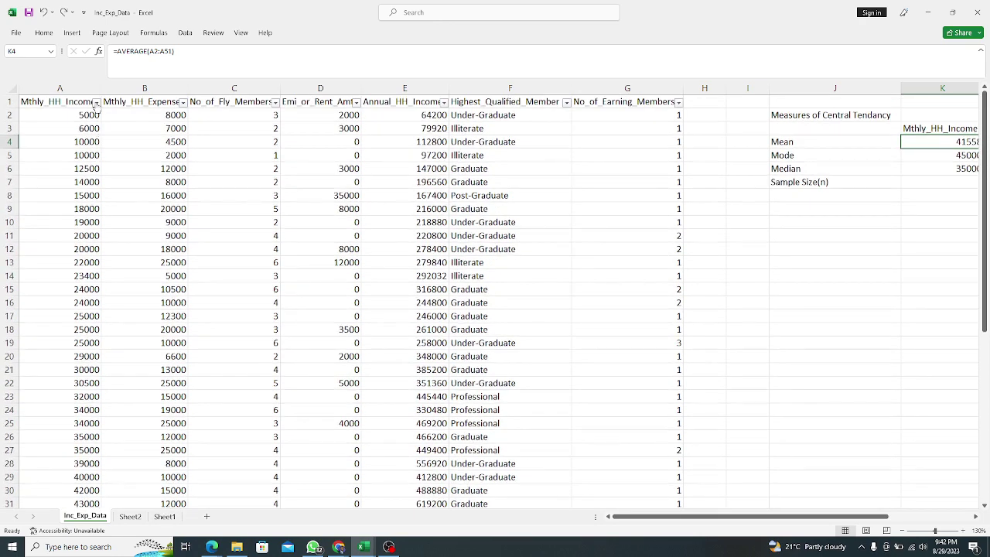
Step: Filter Mthly_HH_Income to show only 35000, 39000, 40000 and 42000
click(95, 101)
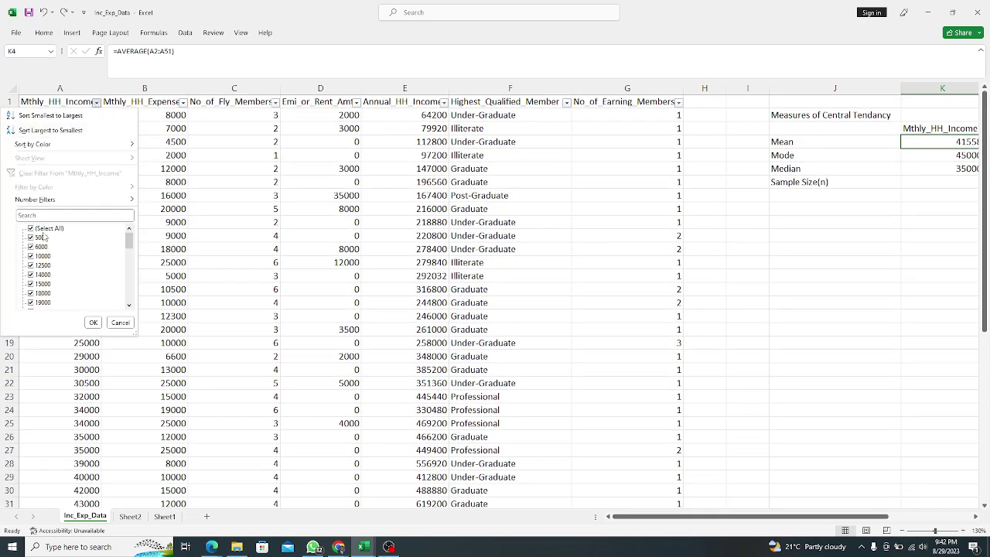
click(47, 228)
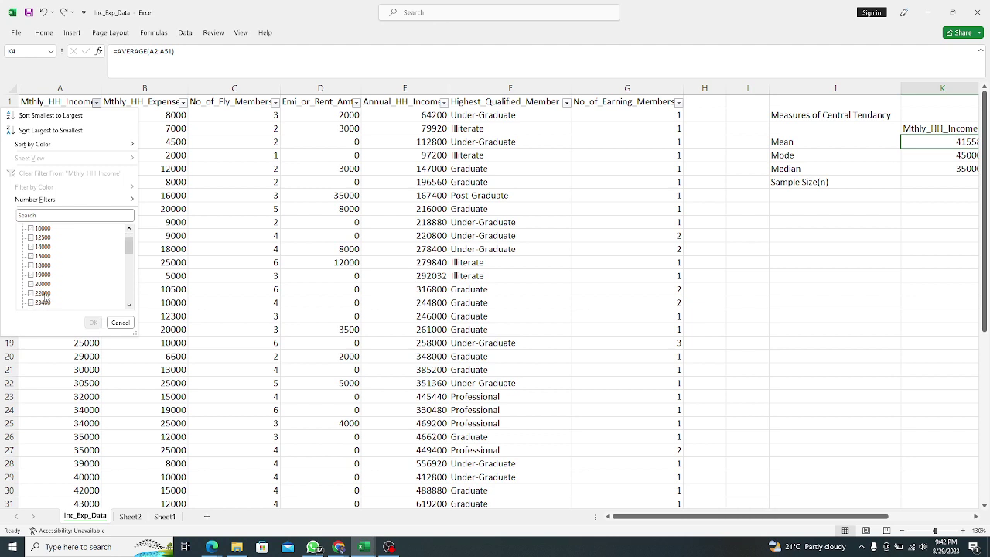
scroll(46, 286, down, 5)
click(42, 265)
click(44, 275)
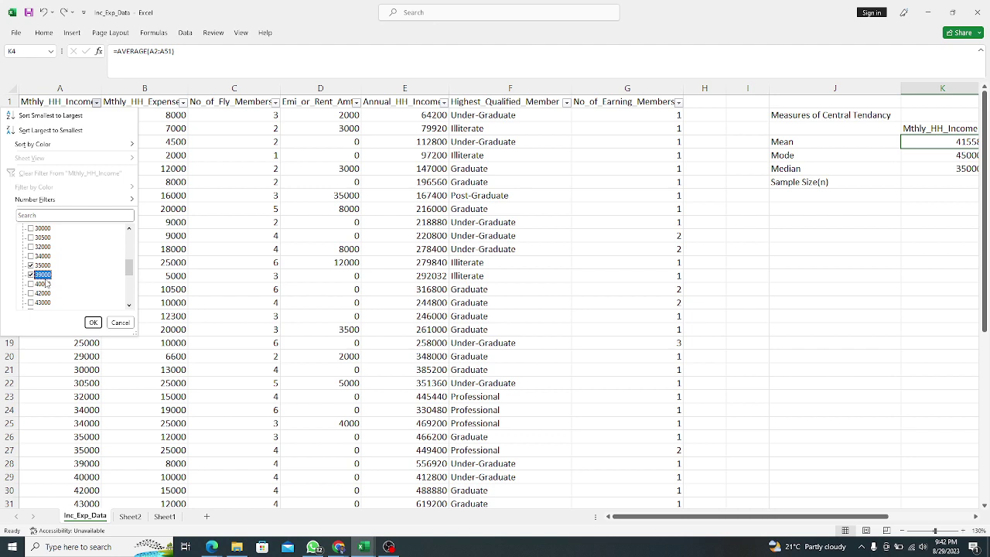
click(43, 284)
click(42, 293)
click(93, 323)
click(93, 322)
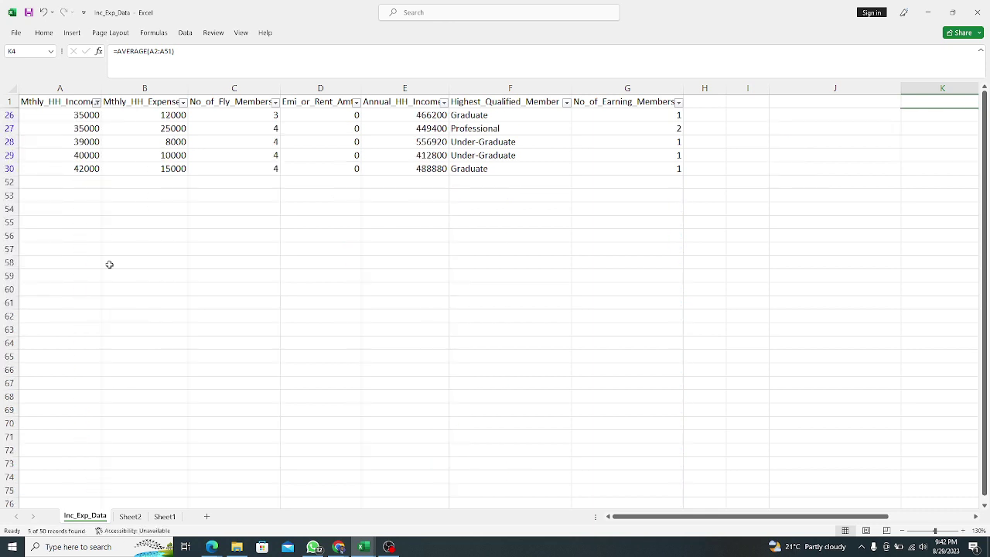
Step: Select the five filtered middle incomes A26:A30, then clear the income filter
drag(86, 116, 90, 167)
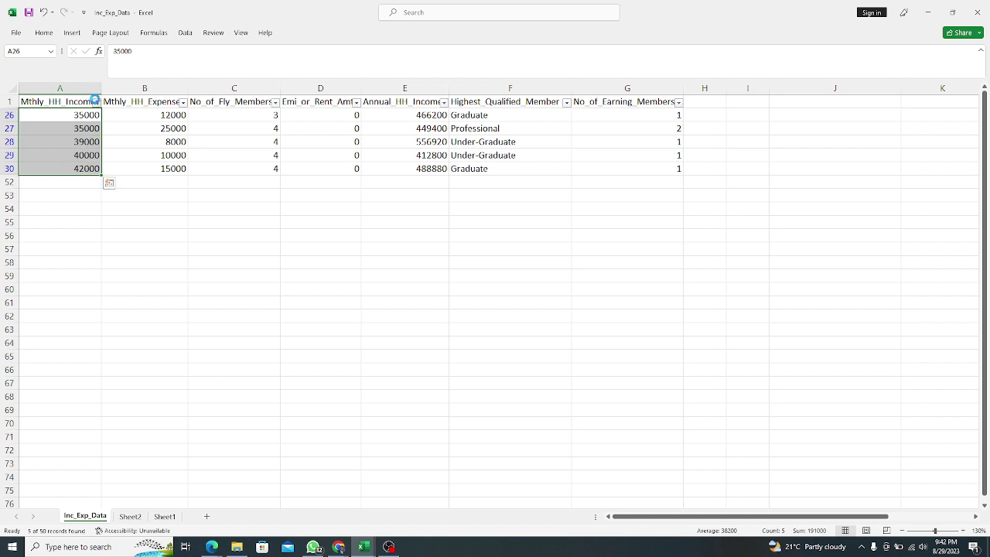
click(95, 102)
click(93, 323)
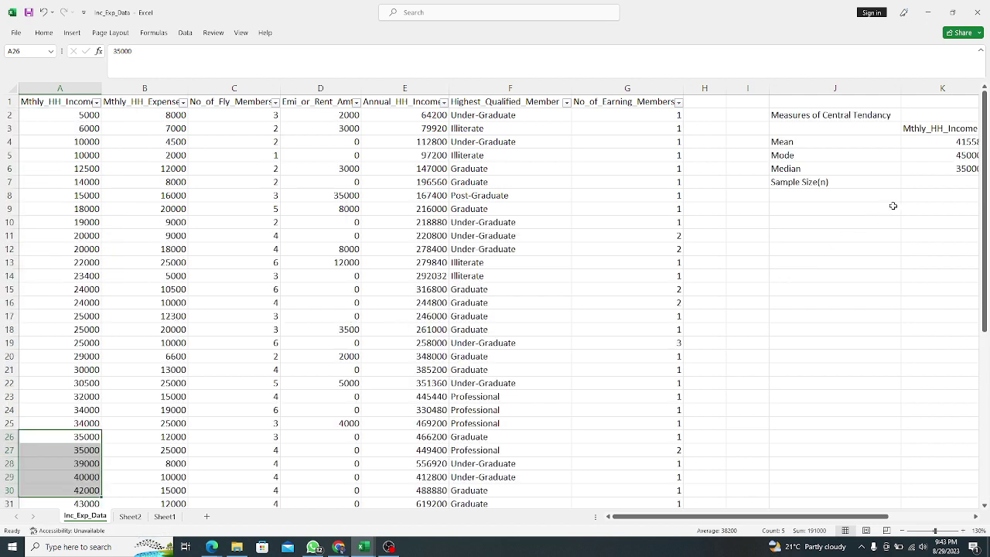
Step: Review the median and mean formulas, then select the middle incomes A26:A29
click(946, 168)
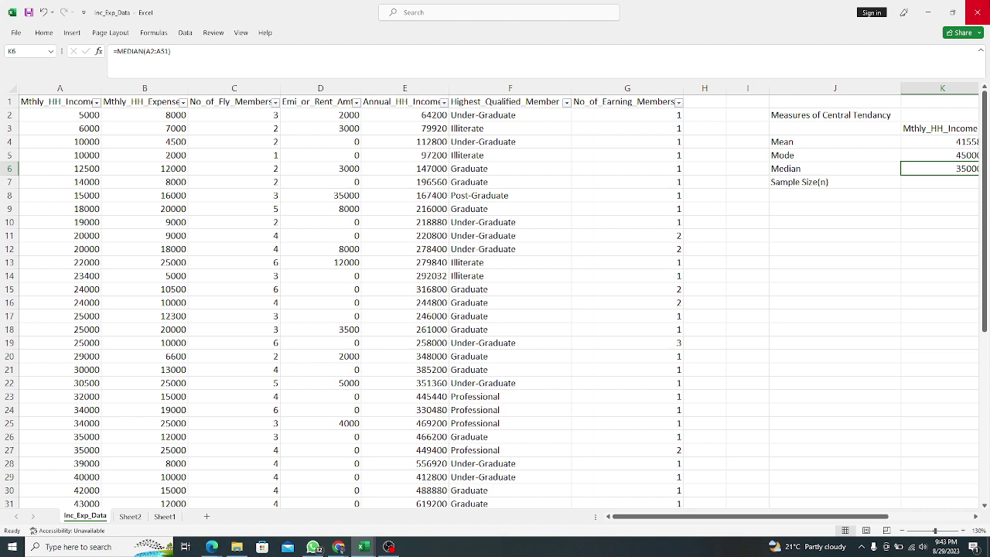
click(956, 145)
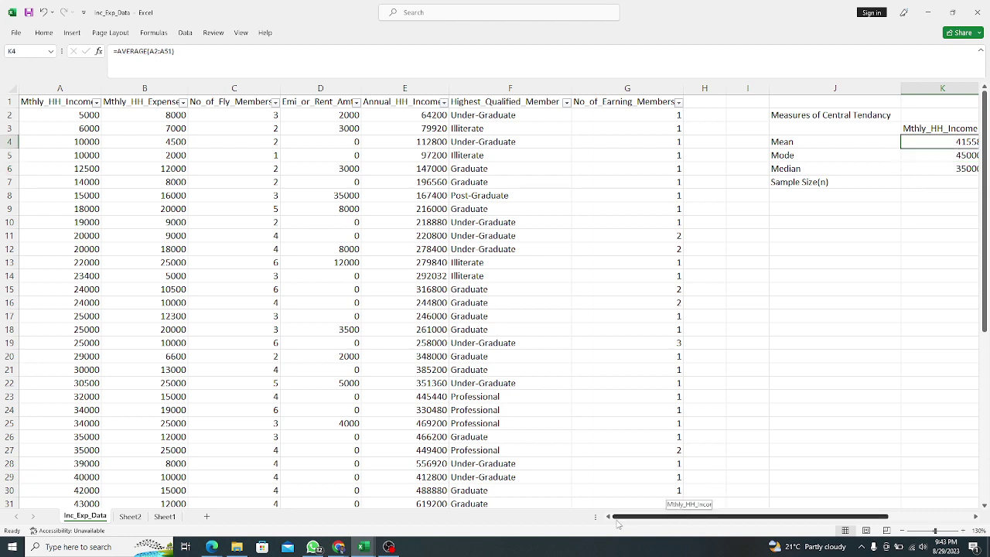
scroll(126, 342, down, 1)
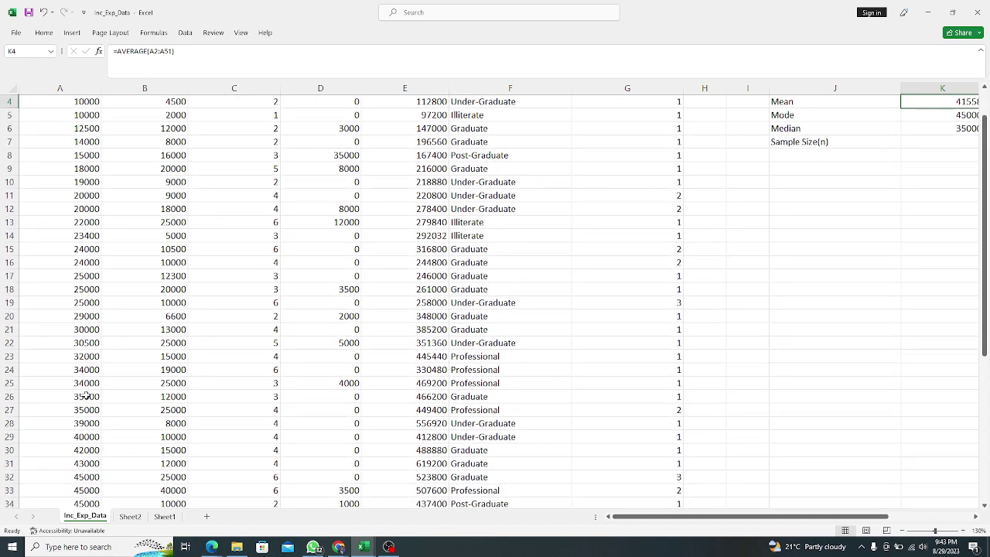
drag(83, 400, 89, 439)
Step: Fill the middle income cells A26:A29 with yellow
click(45, 33)
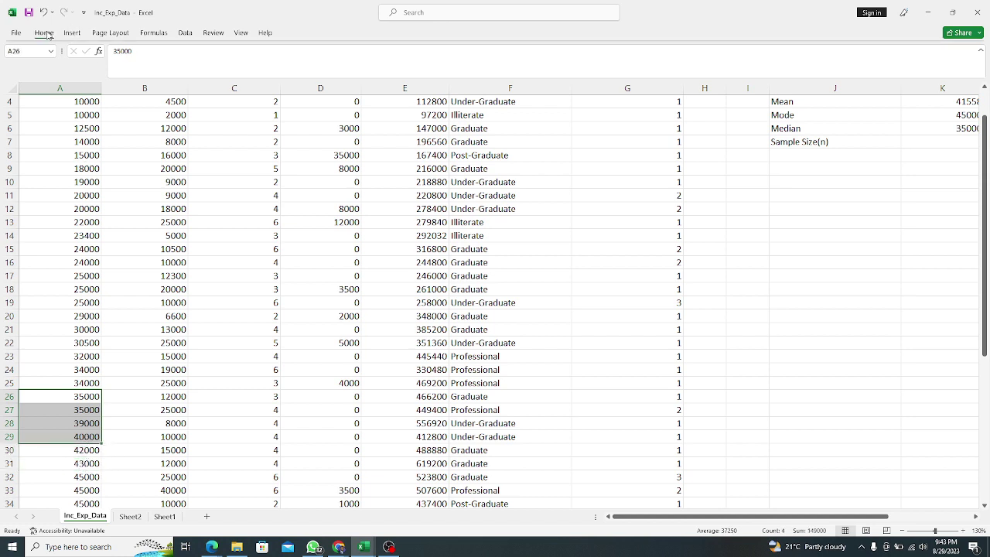
click(177, 69)
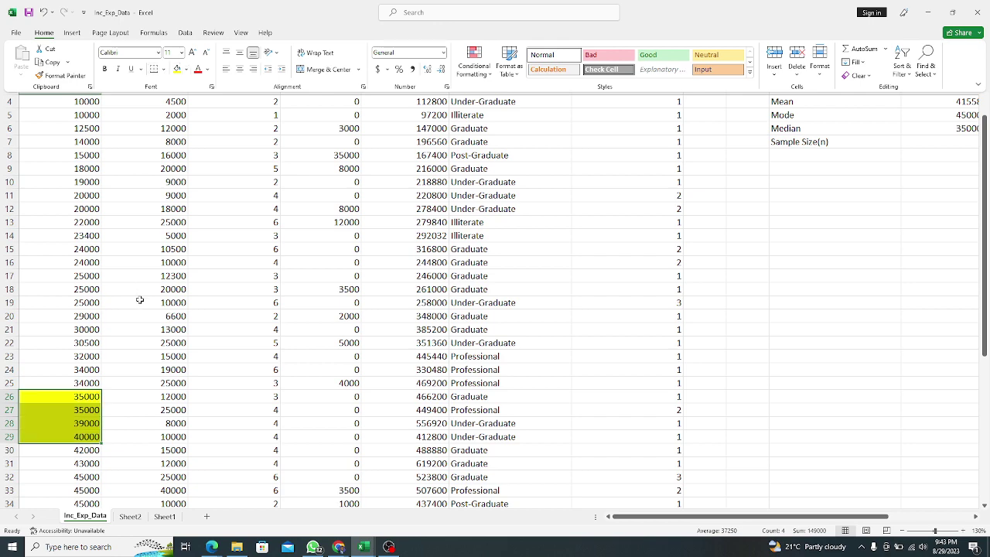
scroll(135, 309, down, 7)
scroll(94, 244, up, 1)
scroll(94, 244, up, 7)
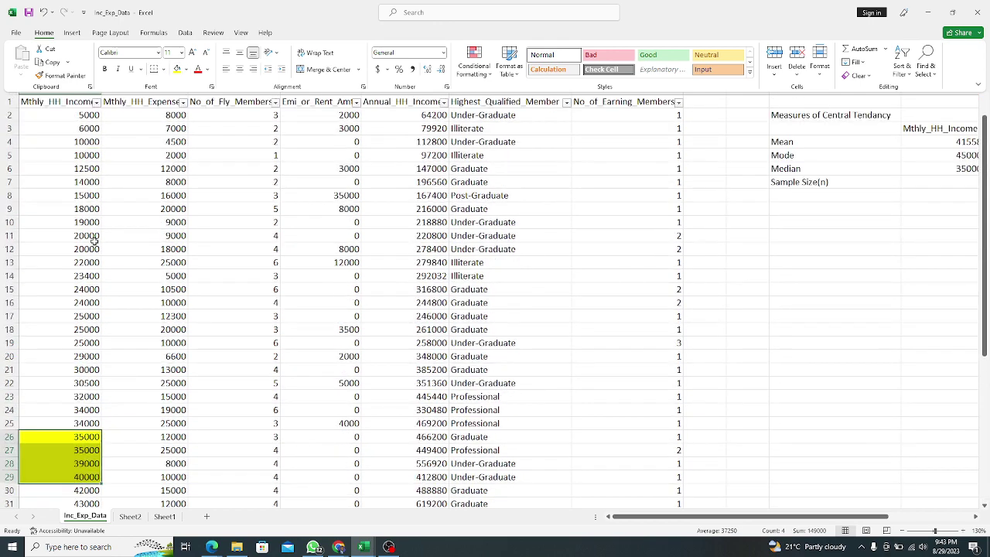
Step: Select the income column from A2 down, then the incomes from A30 to the end
drag(88, 114, 83, 418)
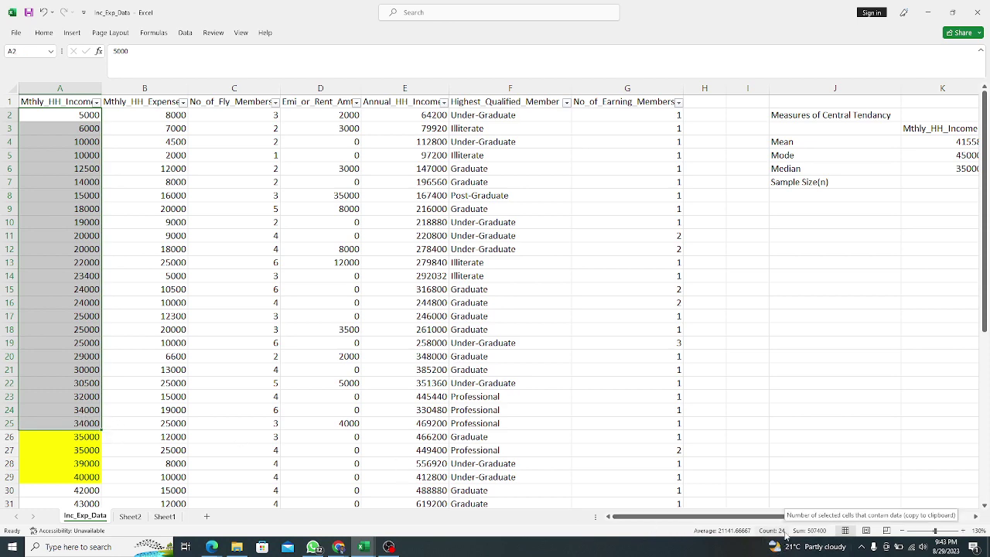
scroll(178, 378, down, 4)
click(80, 328)
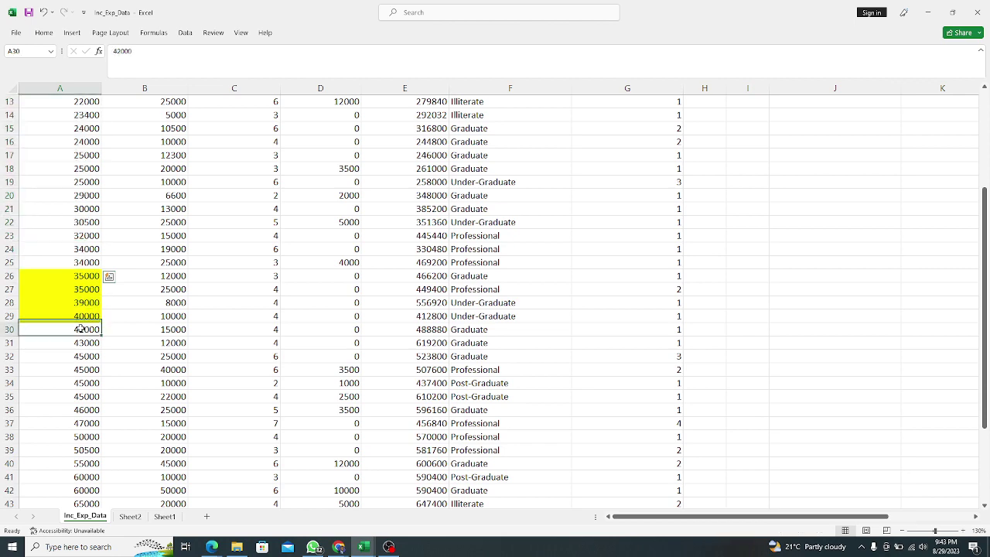
drag(81, 328, 84, 477)
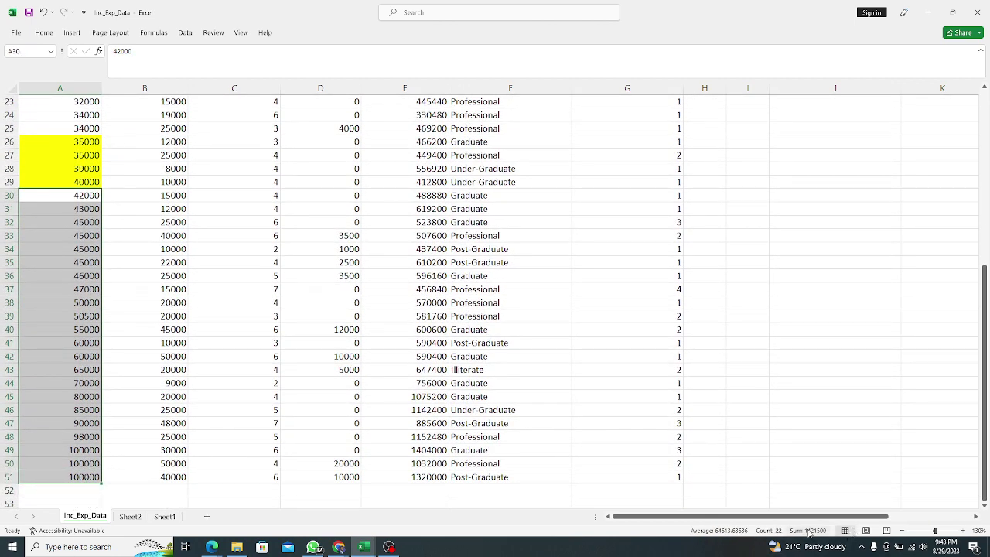
scroll(464, 425, up, 3)
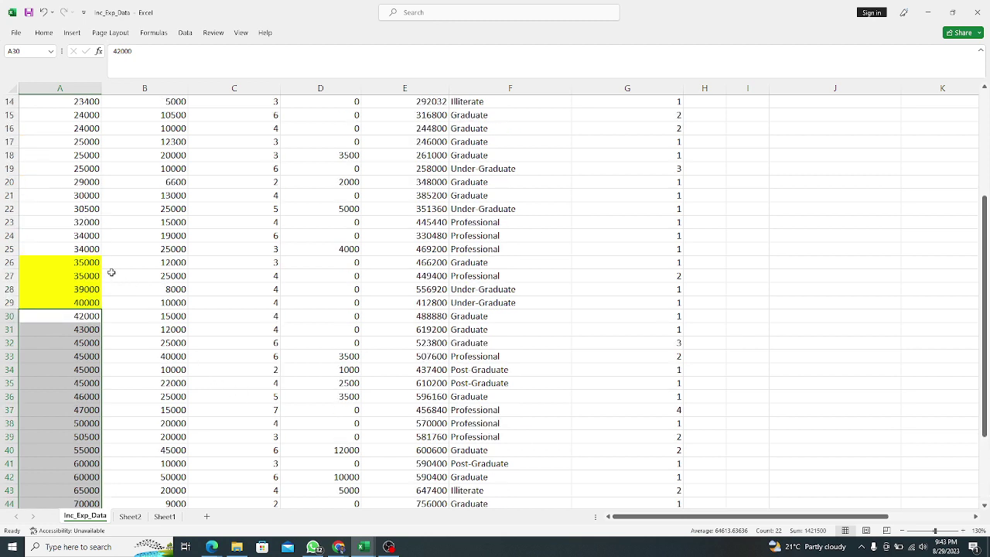
Step: Reselect the four yellow cells A26:A29 (35000, 35000, 39000, 40000)
drag(92, 266, 97, 310)
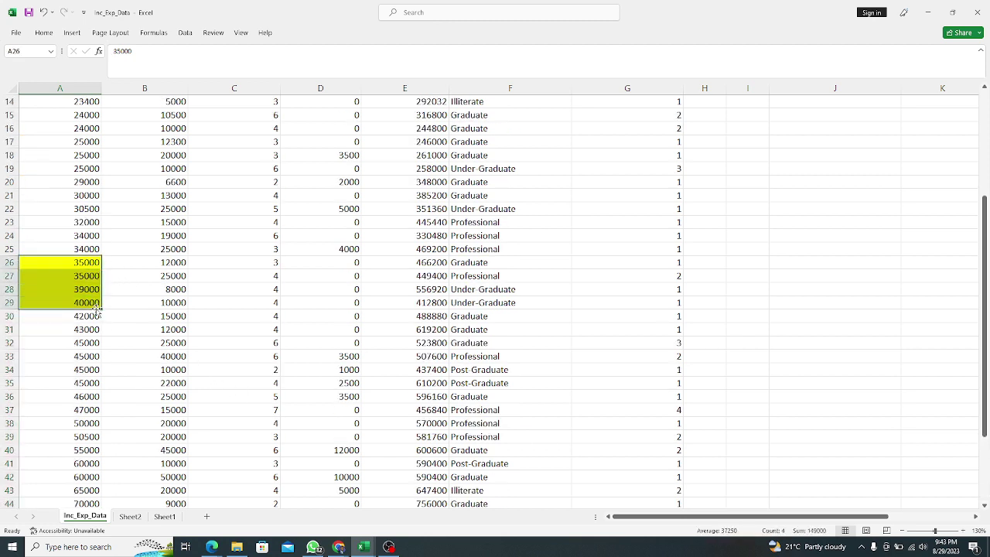
drag(85, 264, 86, 301)
click(90, 263)
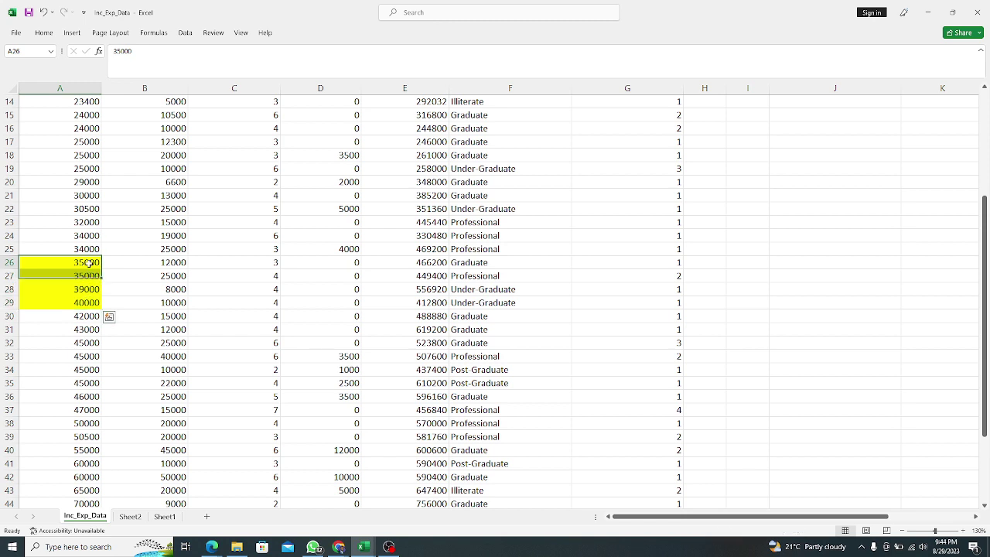
click(91, 303)
drag(88, 262, 92, 302)
click(88, 263)
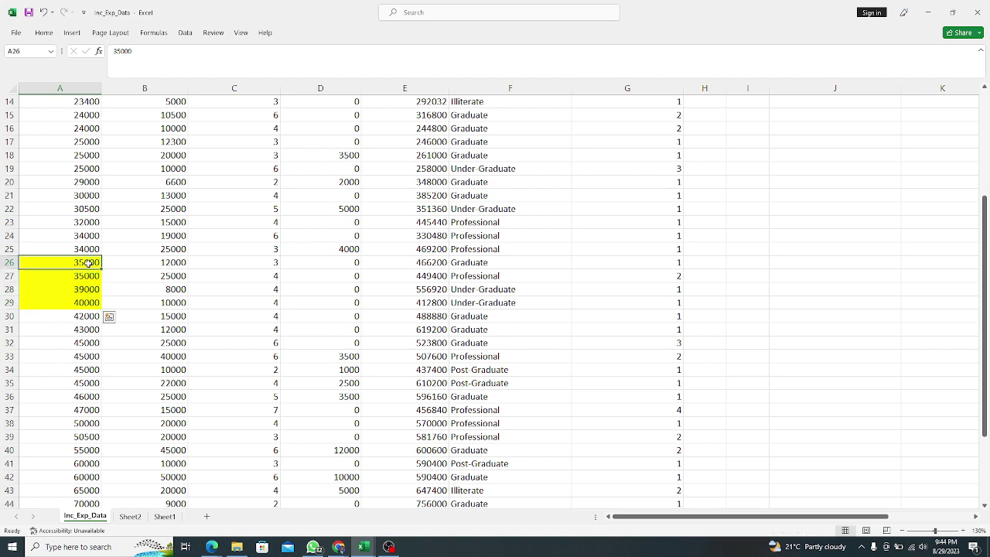
drag(88, 263, 91, 302)
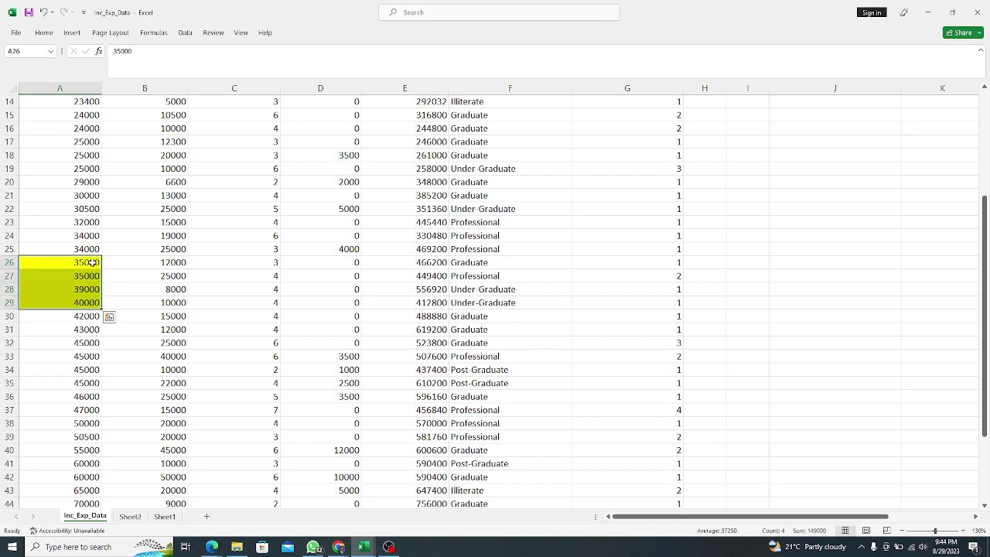
click(91, 261)
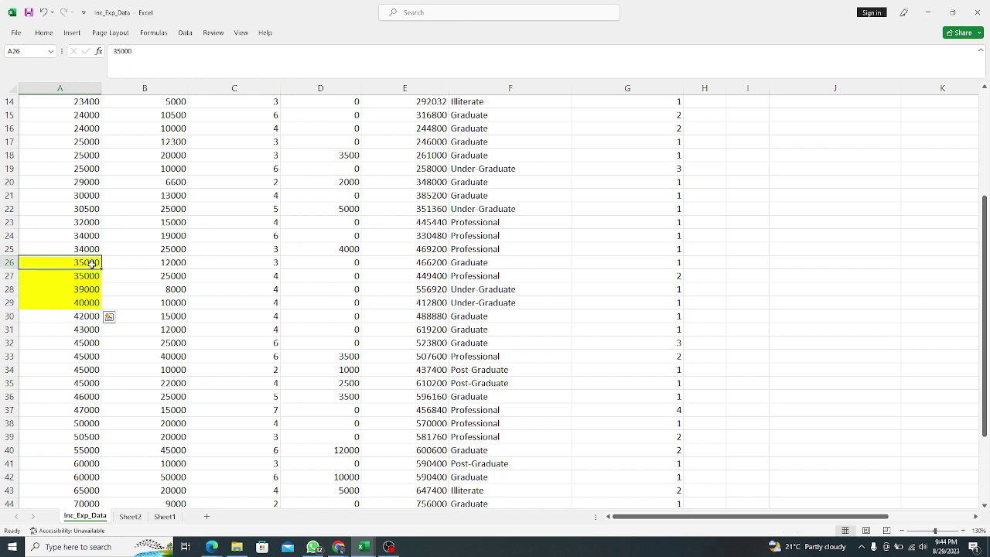
drag(92, 263, 89, 301)
click(89, 301)
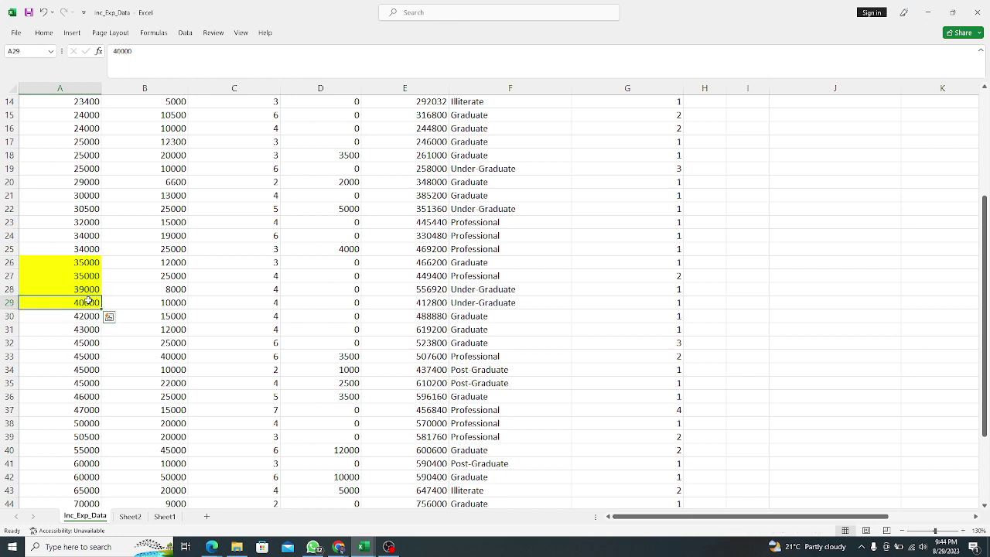
drag(81, 262, 82, 309)
Step: Select the highlighted median values A26:A29 once more
scroll(154, 359, up, 4)
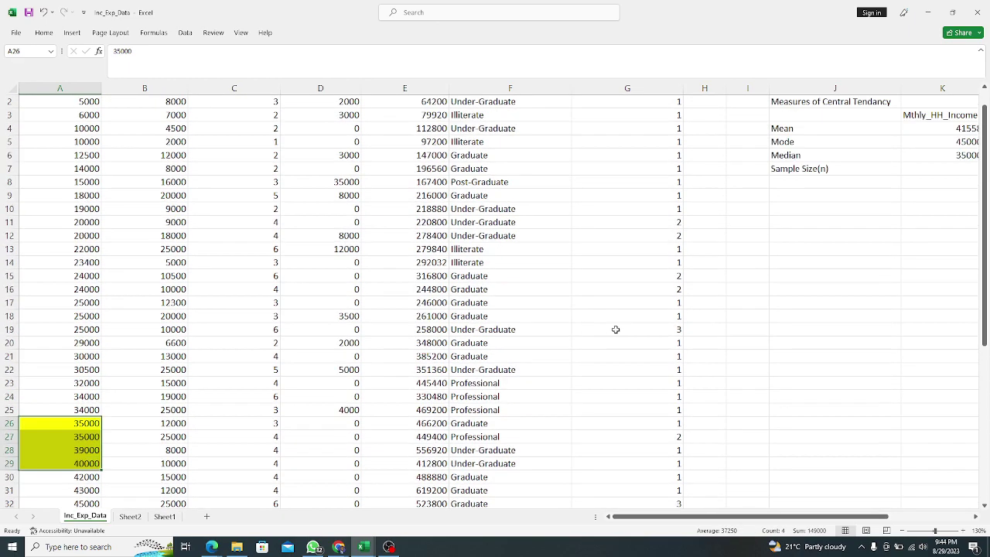
scroll(127, 413, up, 1)
scroll(126, 371, down, 5)
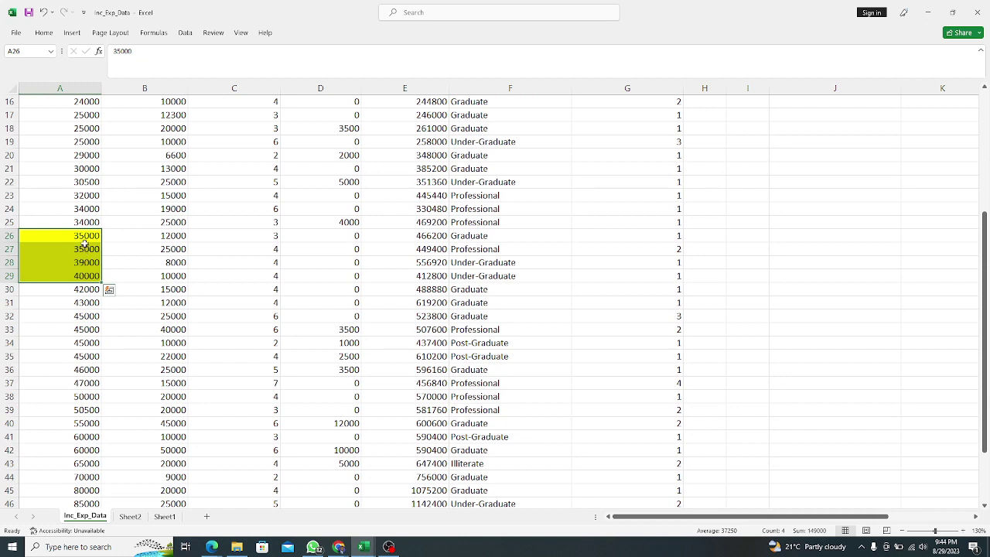
click(85, 236)
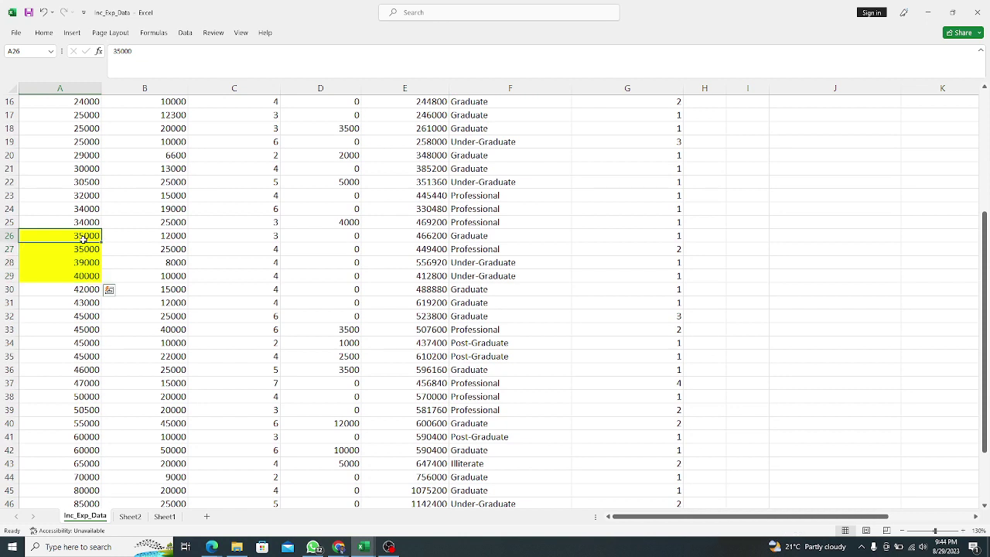
drag(83, 242, 85, 275)
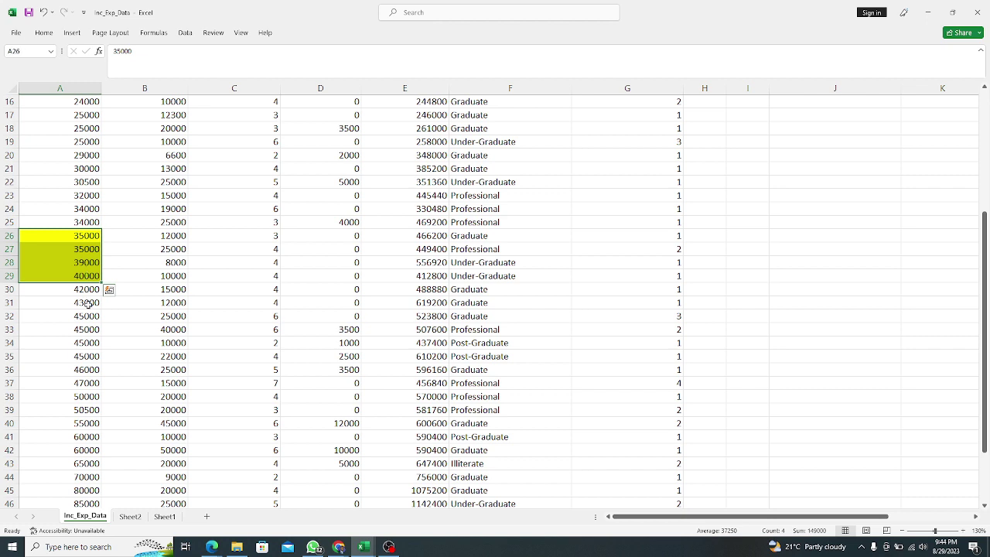
scroll(107, 400, up, 3)
scroll(107, 401, up, 2)
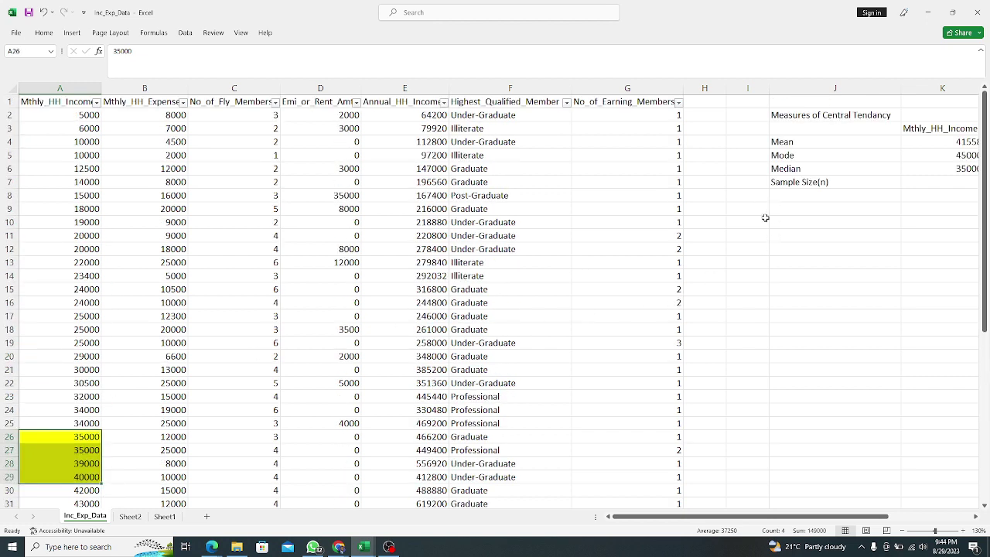
Step: Select all 50 monthly income values in A2:A51
click(78, 437)
click(87, 478)
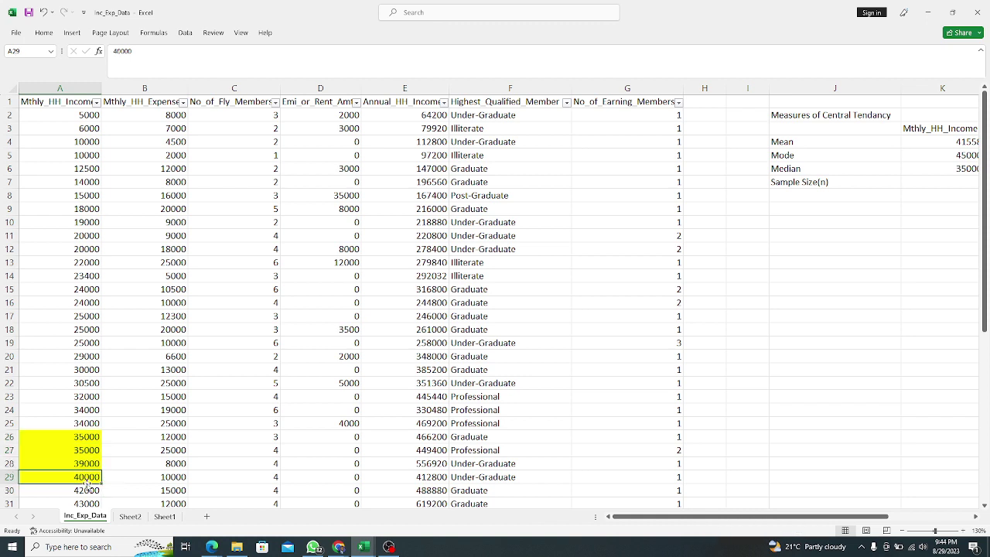
click(88, 116)
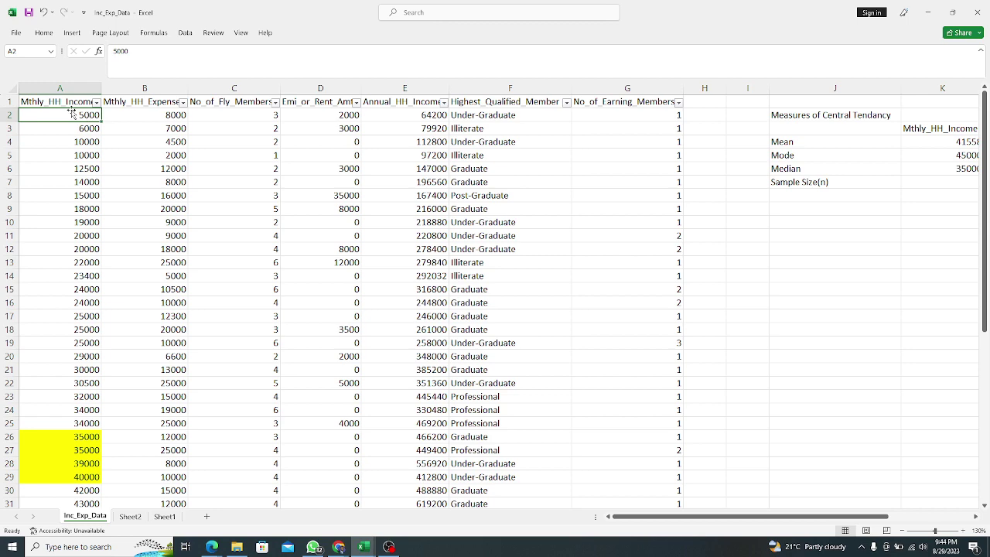
drag(74, 114, 92, 513)
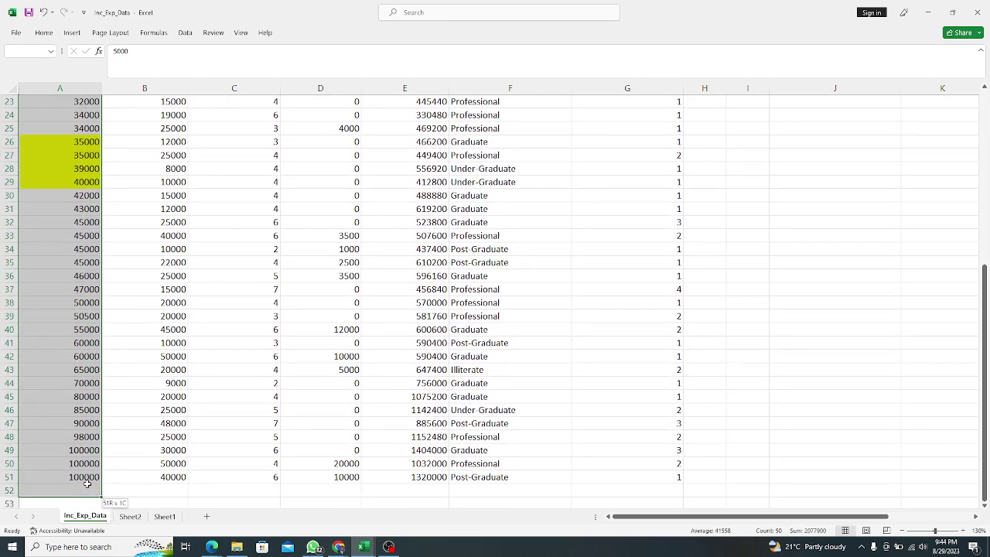
scroll(123, 327, up, 7)
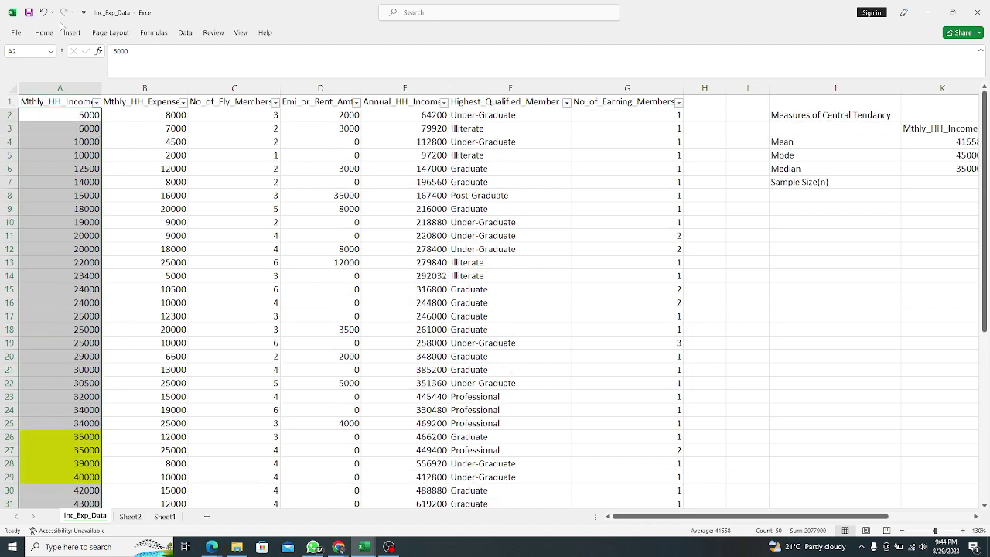
Step: Preview the income column as a Line chart in Recommended Charts' All Charts list
click(72, 32)
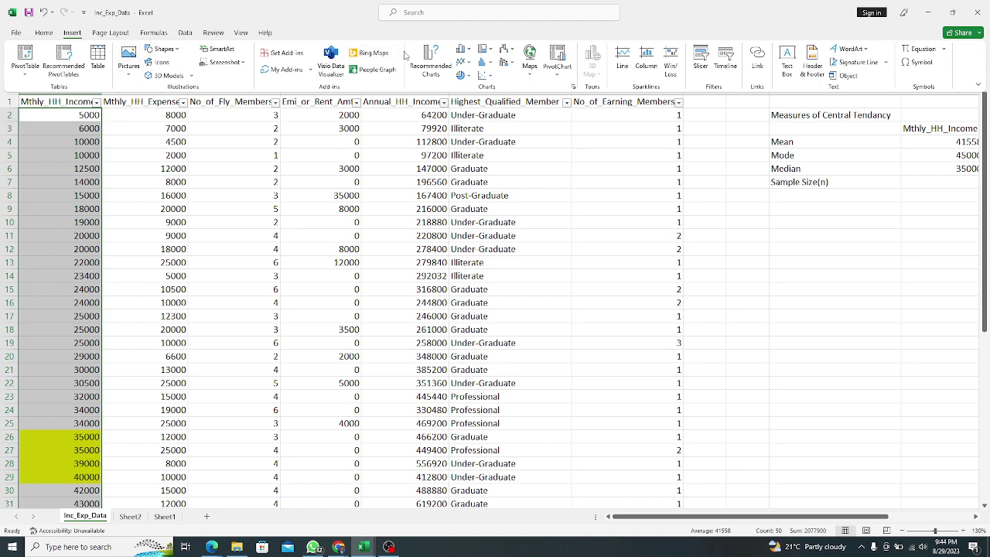
click(431, 68)
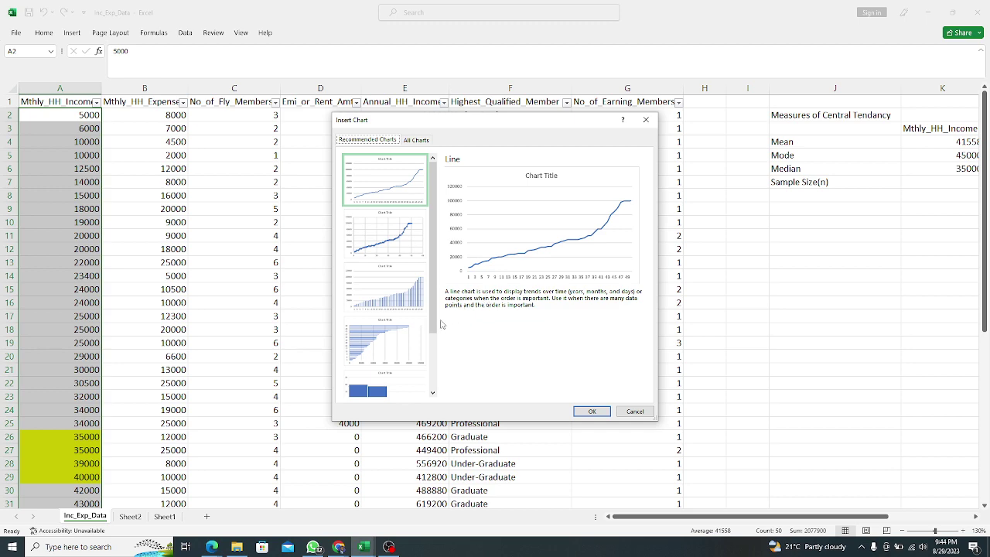
click(416, 139)
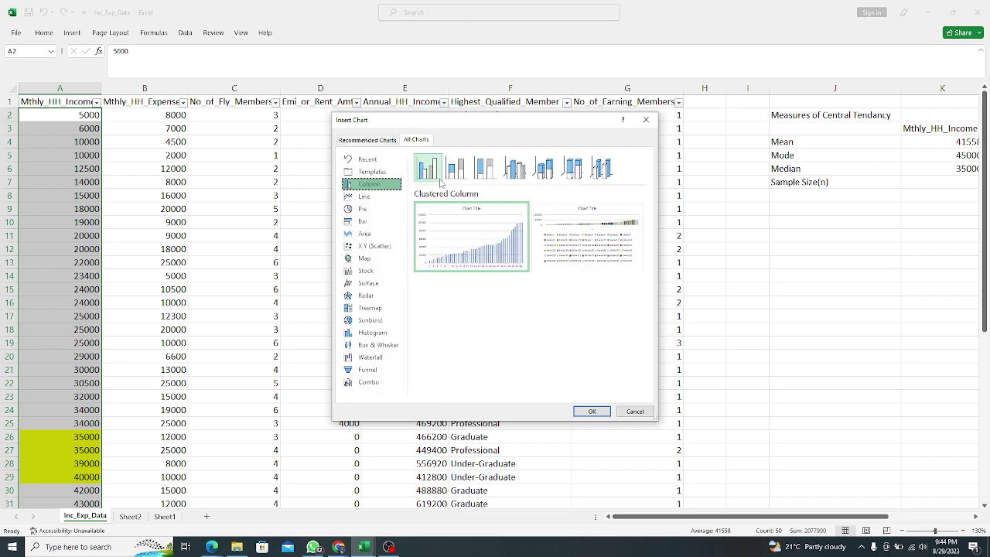
click(358, 197)
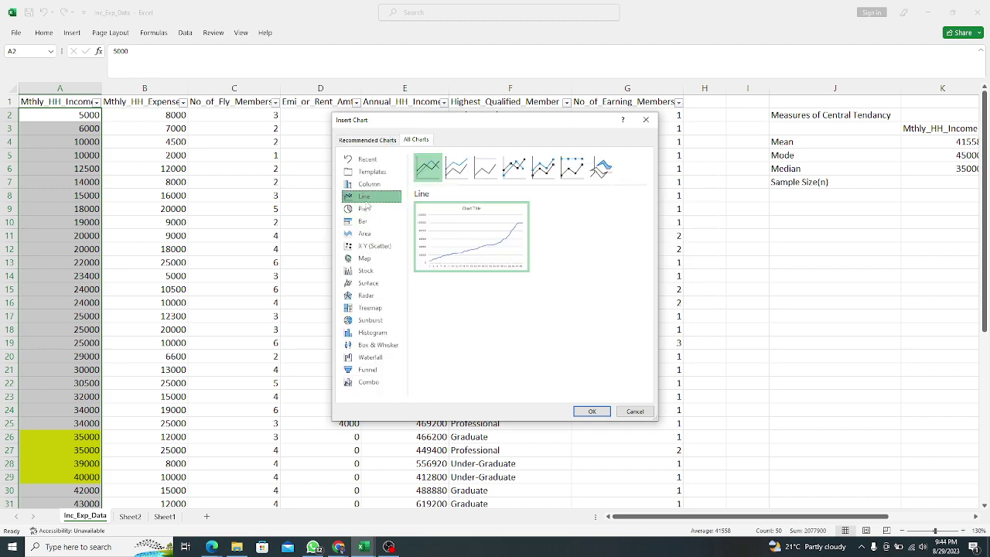
Step: Close the chart dialog without inserting a chart and return to the Google Meet window
click(646, 120)
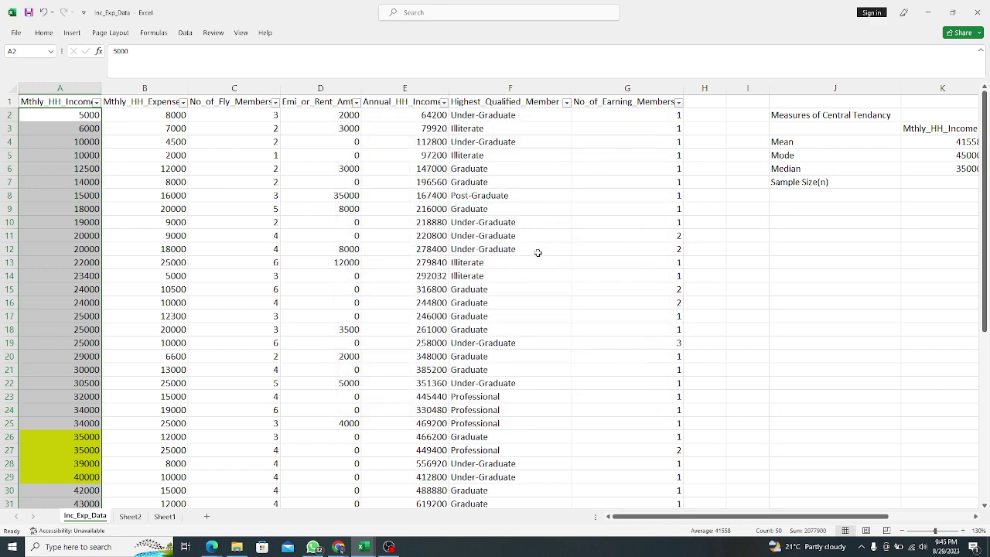
click(337, 547)
click(283, 499)
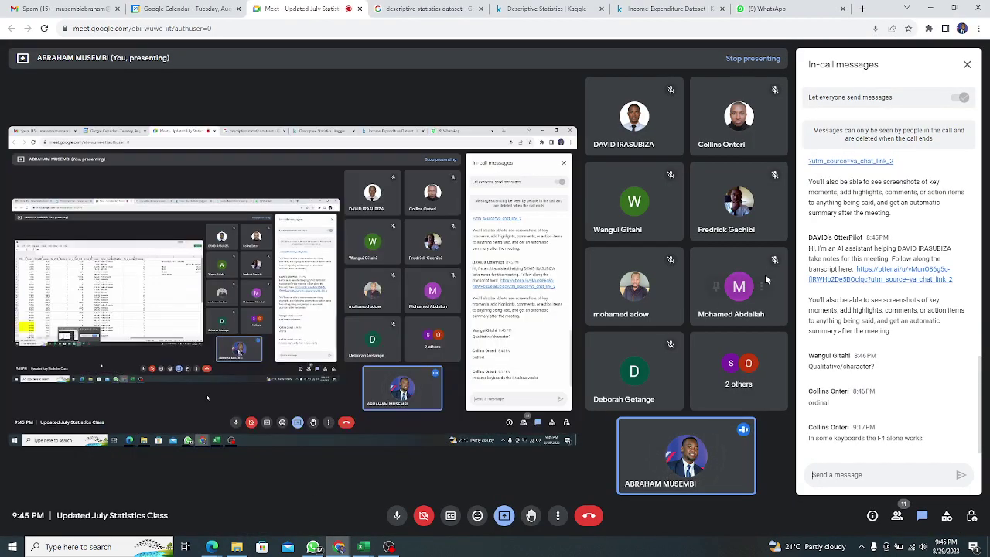
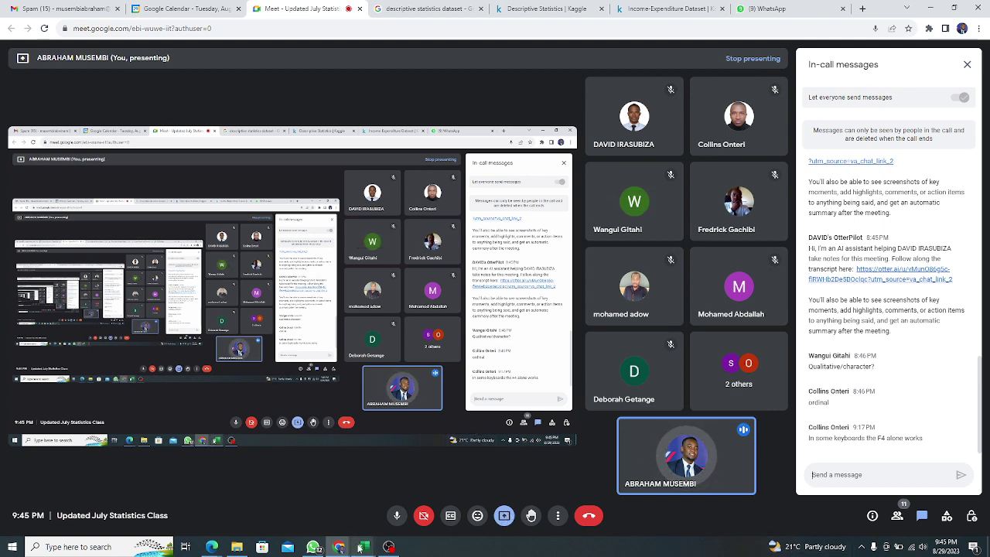
Step: In the Umbrella Sales Data workbook, select the Month, rainfall and sales table B2:D14, then deselect it
mouse_move(360, 547)
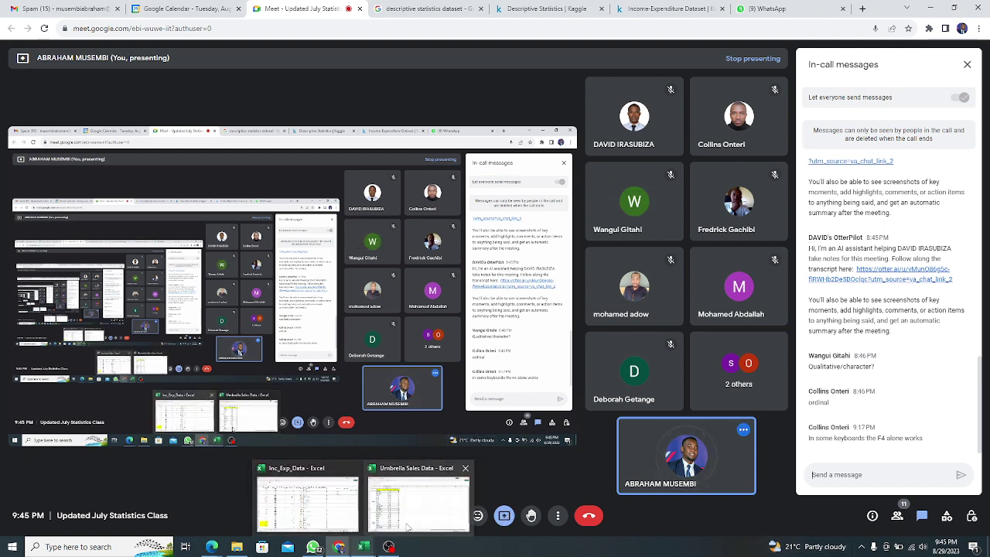
click(408, 527)
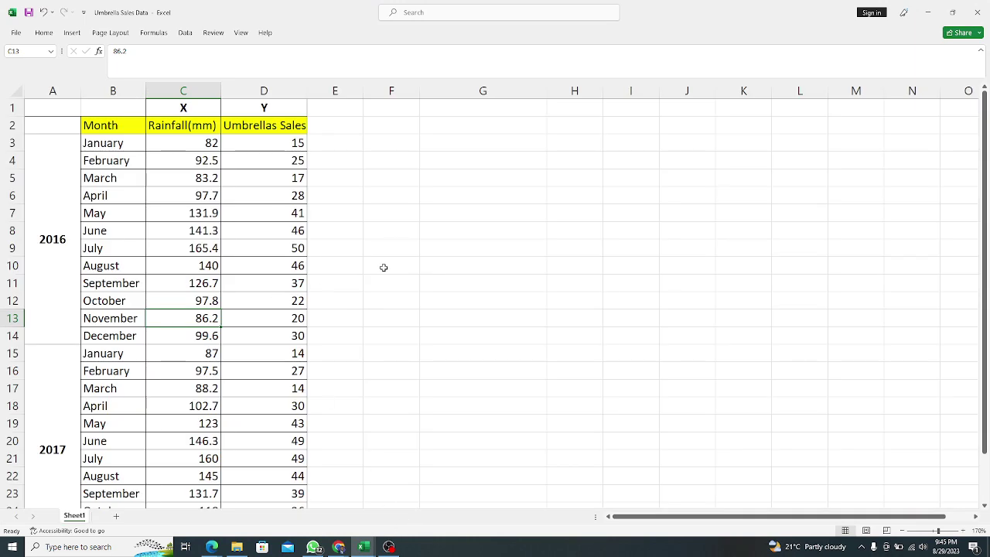
click(97, 126)
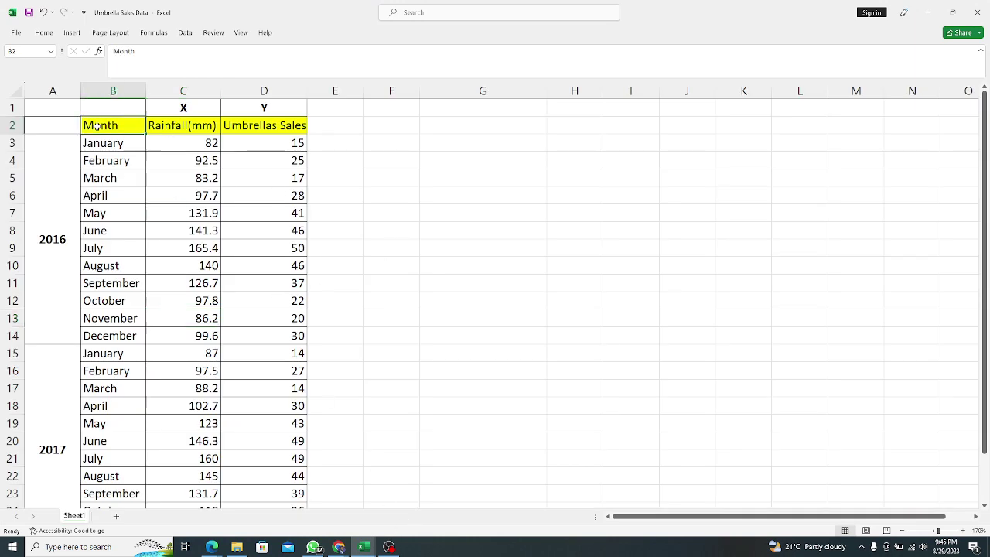
drag(97, 126, 263, 473)
scroll(229, 321, up, 2)
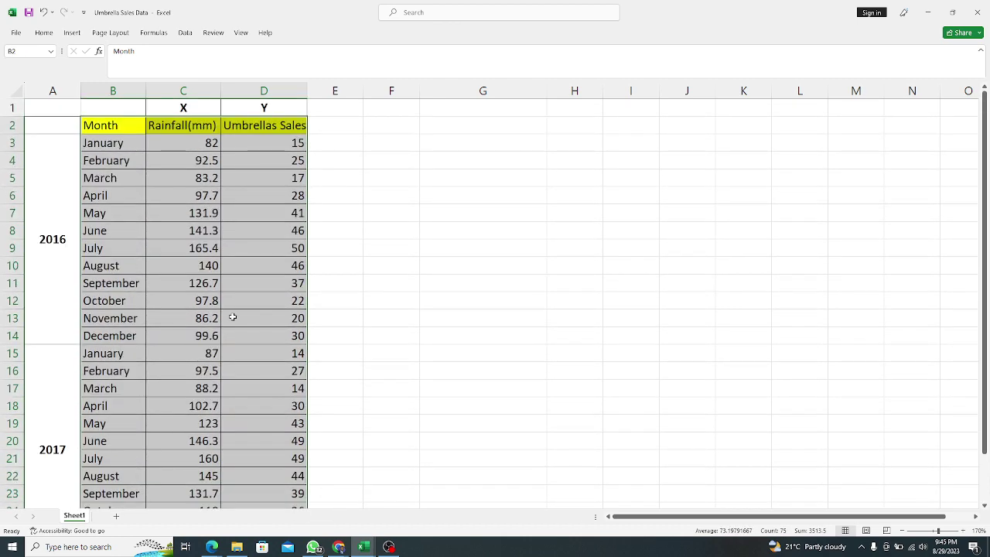
click(119, 122)
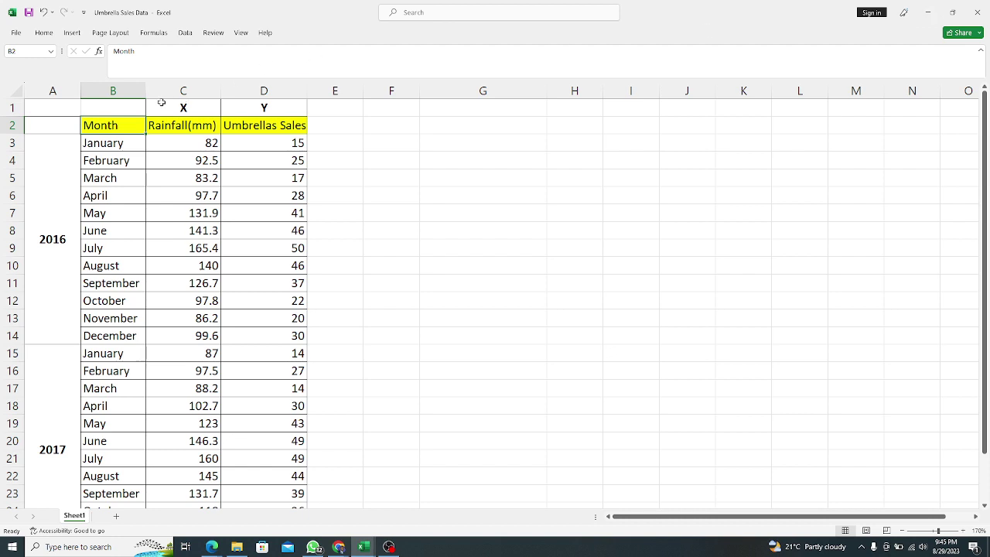
Step: Minimize Umbrella Sales Data and bring the Inc_Exp_Data workbook back to the front
click(927, 12)
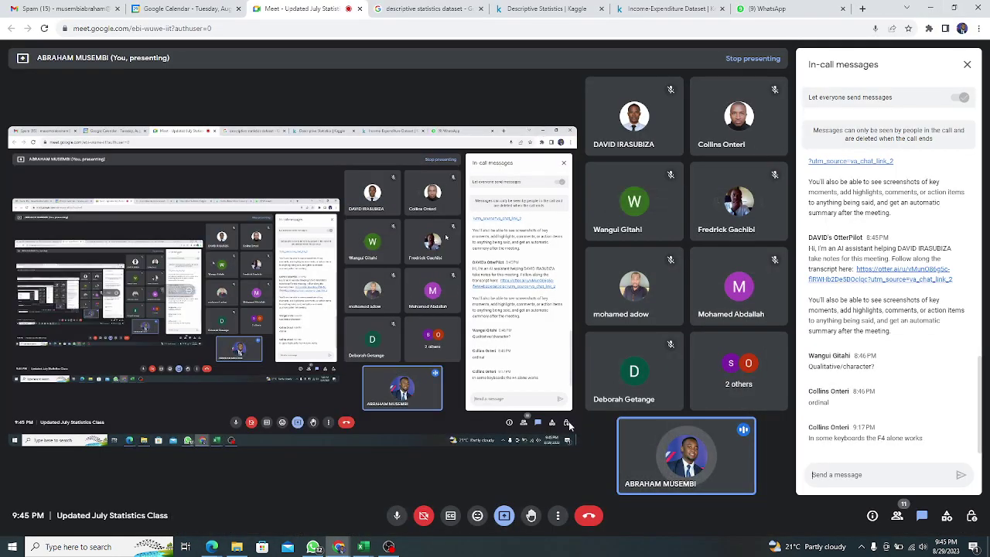
mouse_move(362, 544)
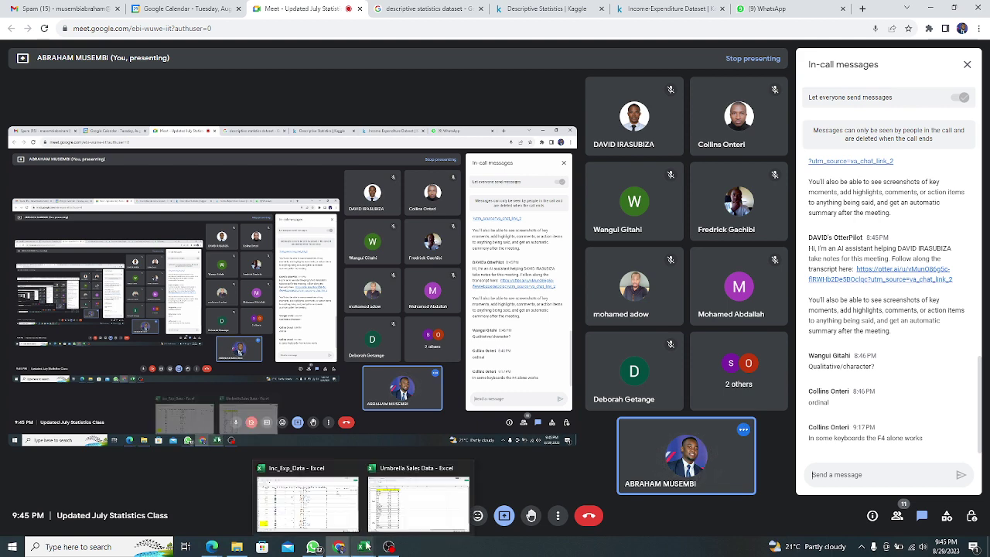
click(308, 502)
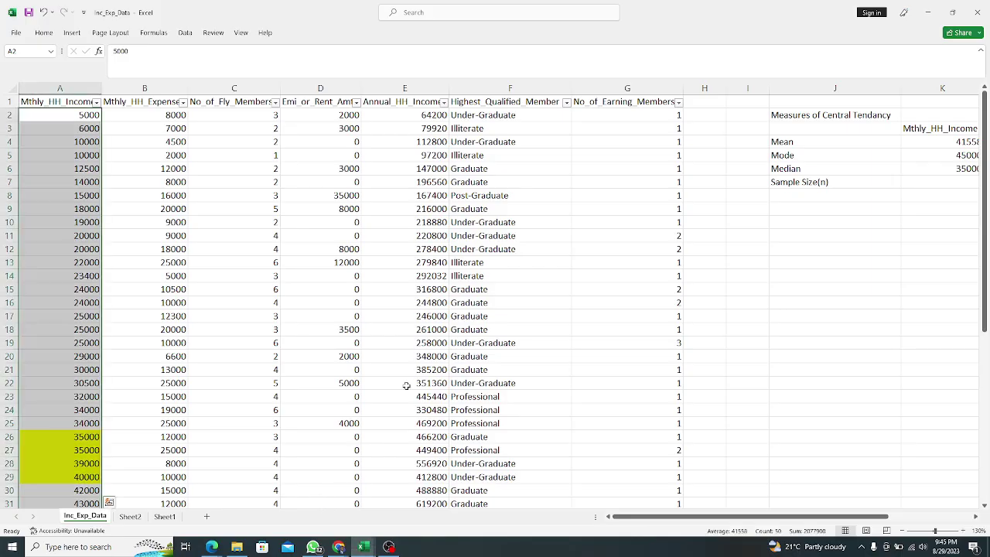
Step: Enter the labels Variance in J14 and STD in J15
scroll(209, 276, down, 10)
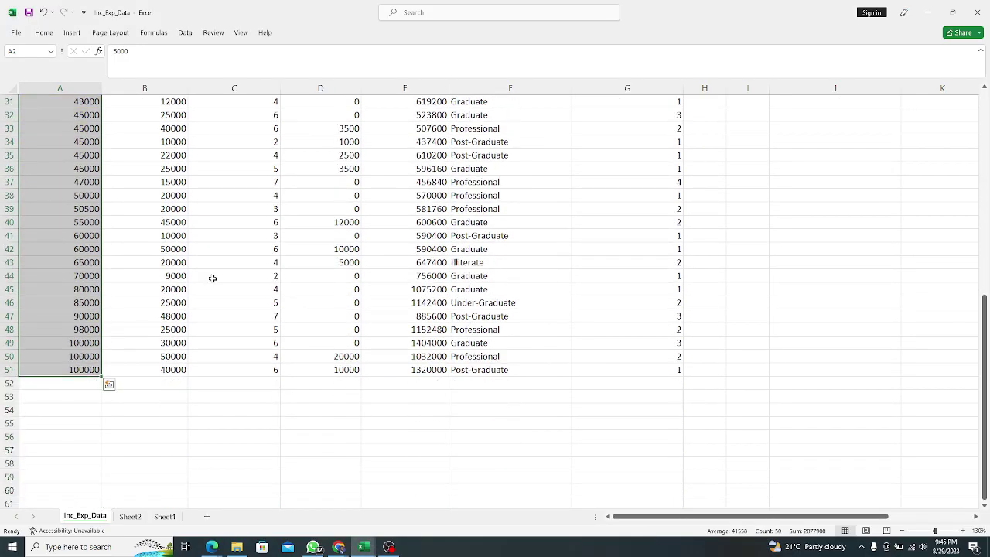
scroll(265, 286, up, 1)
scroll(266, 286, up, 9)
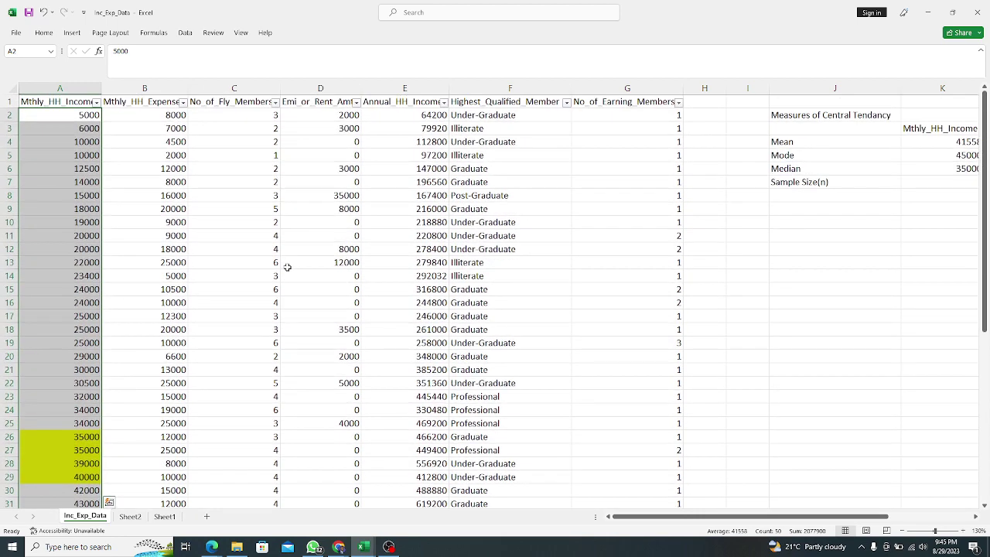
click(803, 273)
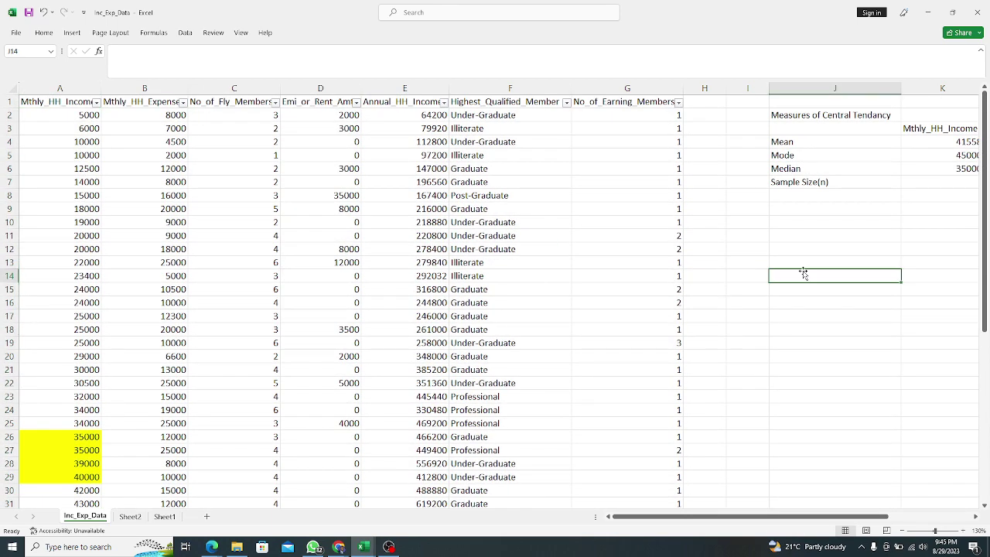
text(Variance)
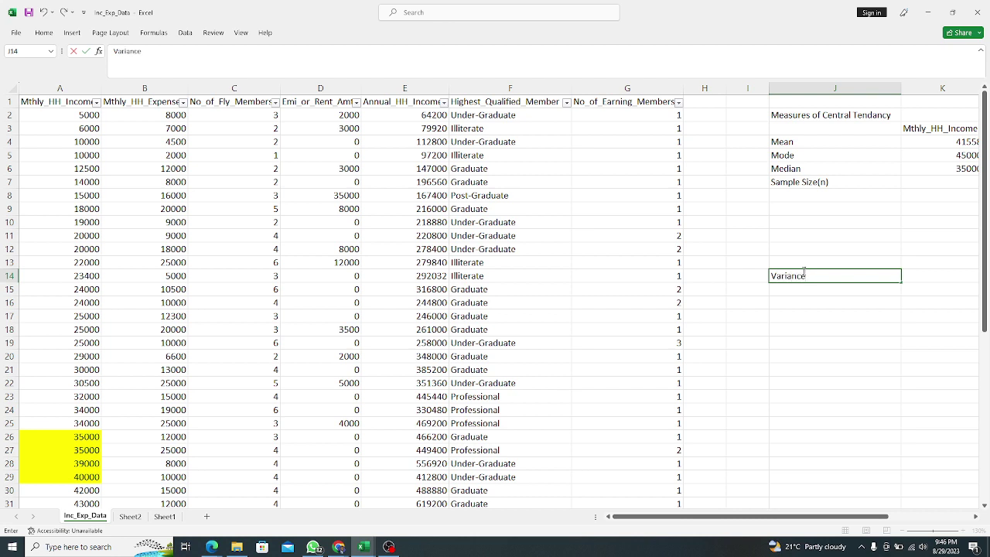
key(Return)
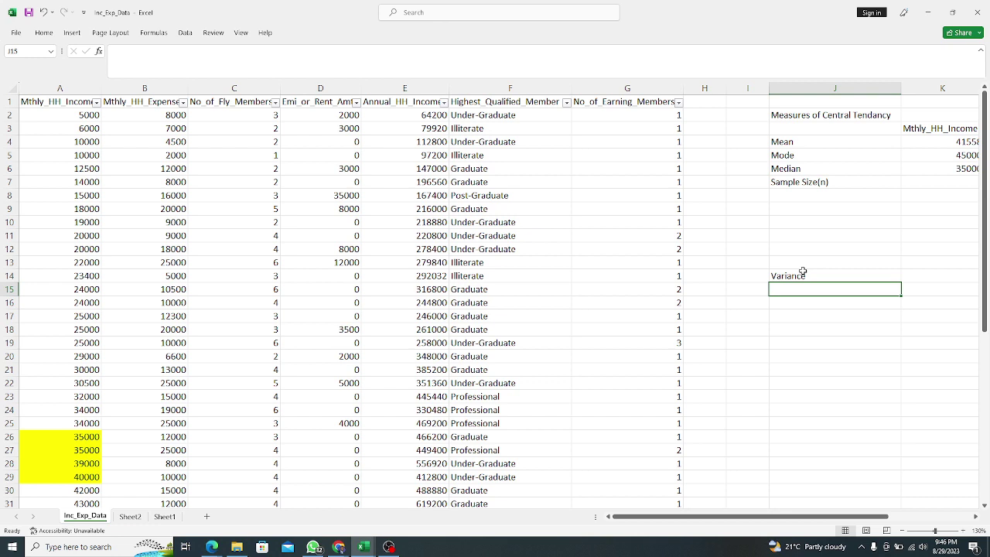
text(STD)
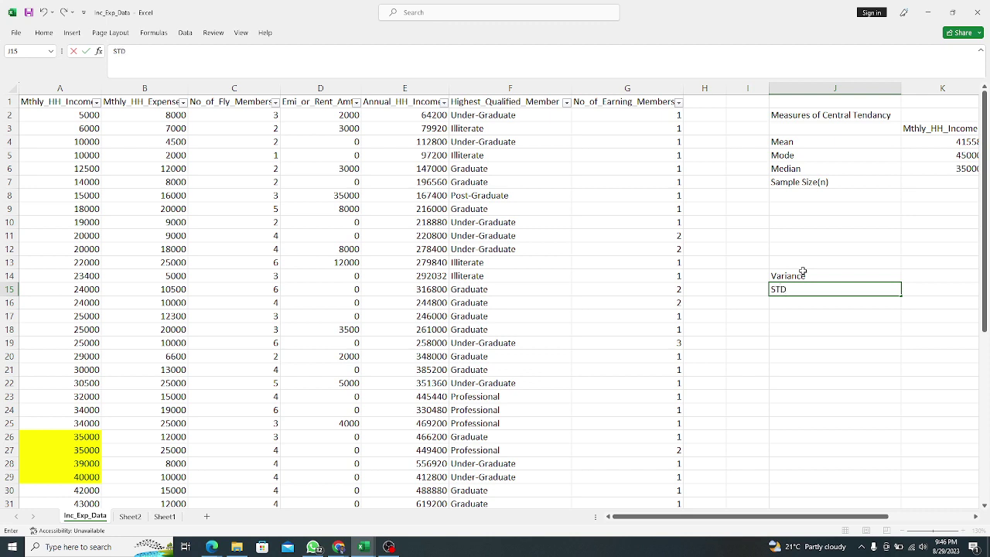
key(Return)
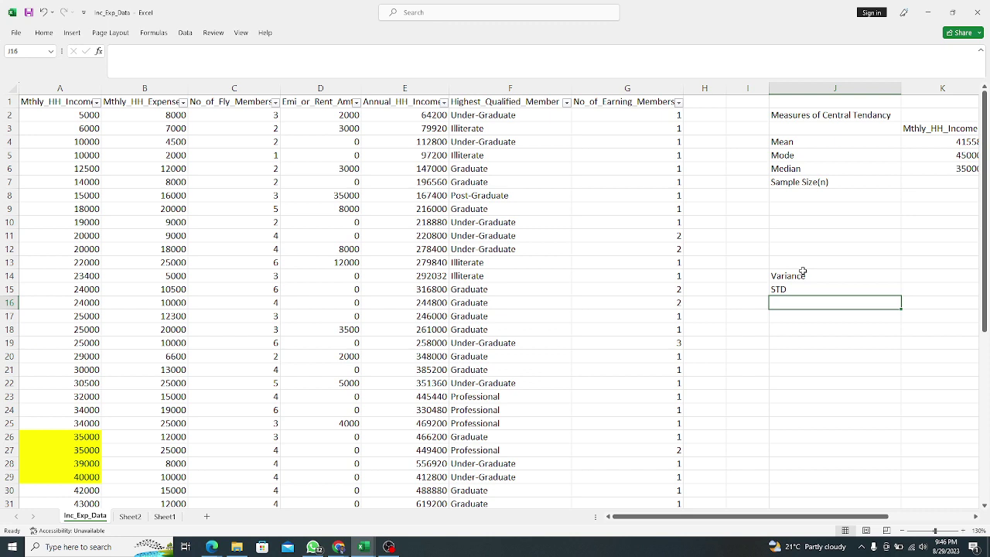
Step: Add the label Cov in J16 and Corr in J17
text(C)
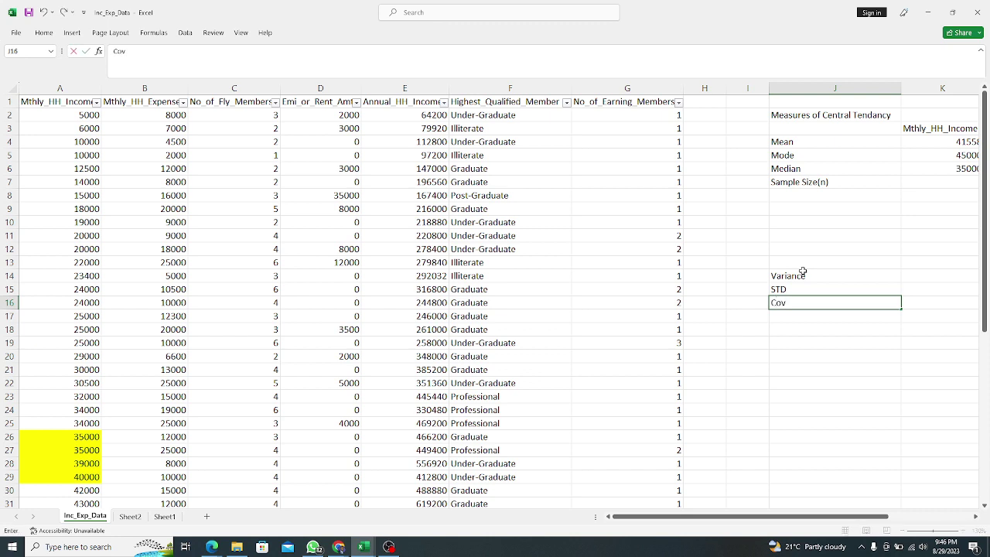
text(ov)
key(Up)
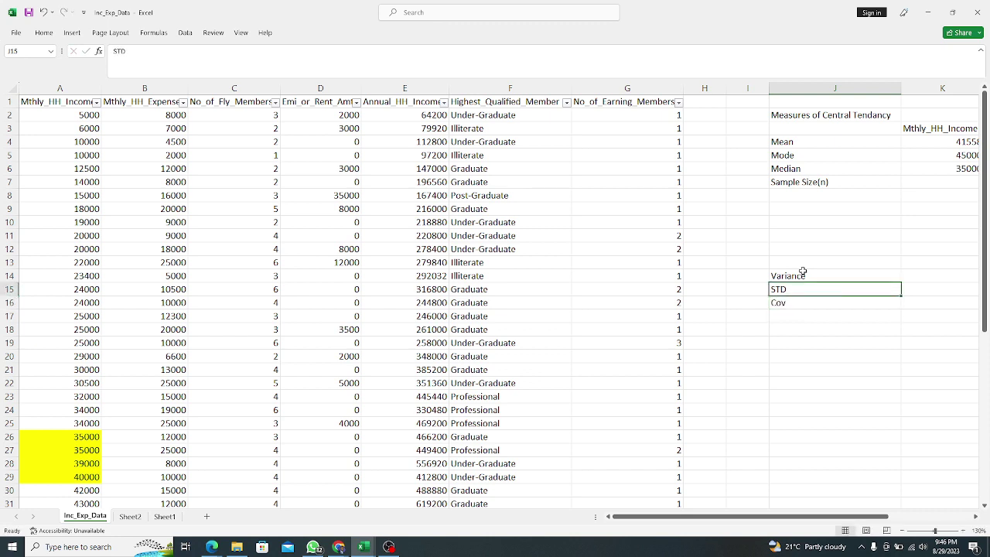
key(Down)
key(Down)
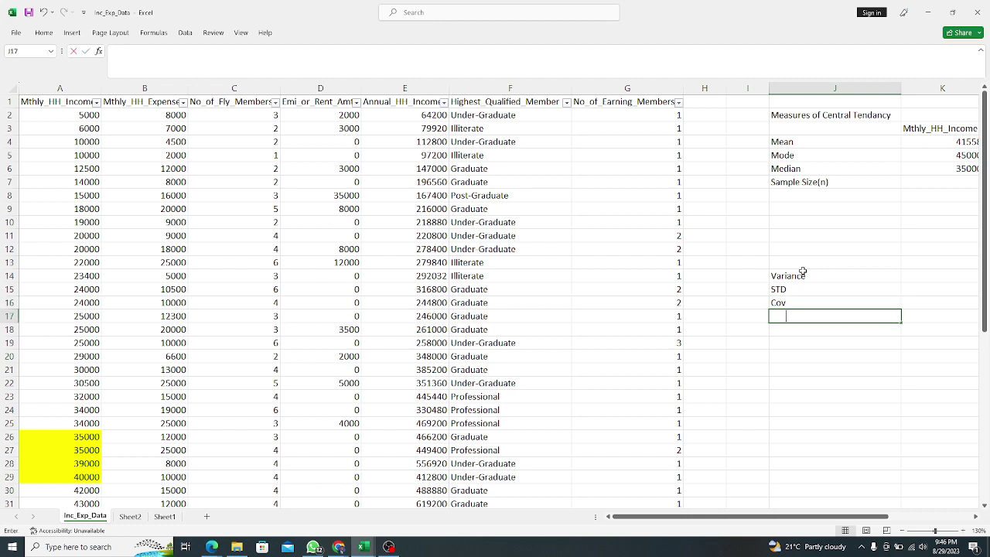
text(Corr)
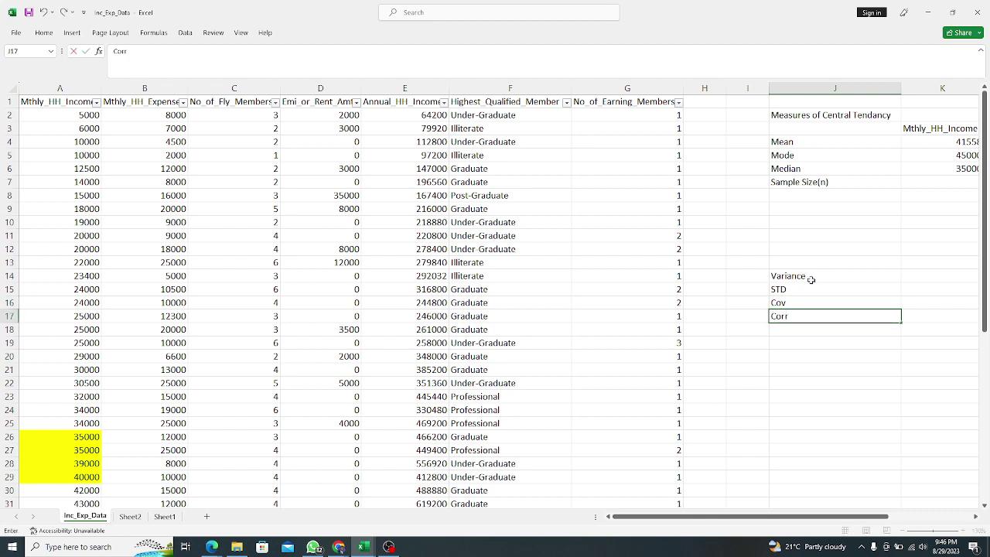
click(801, 334)
Step: Select the labels J14:J17, then the full label range J4:J17, to review them
click(798, 277)
drag(797, 276, 807, 316)
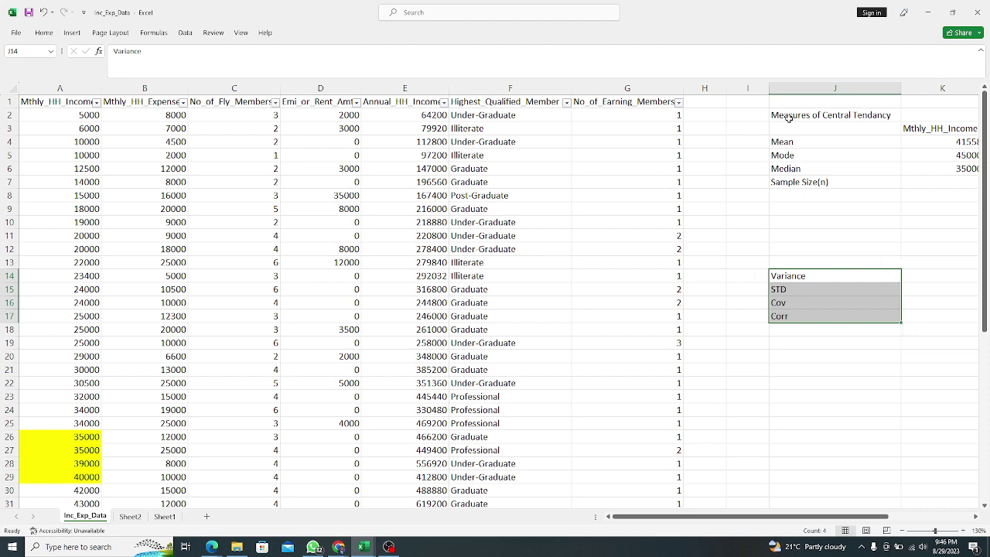
drag(820, 141, 821, 311)
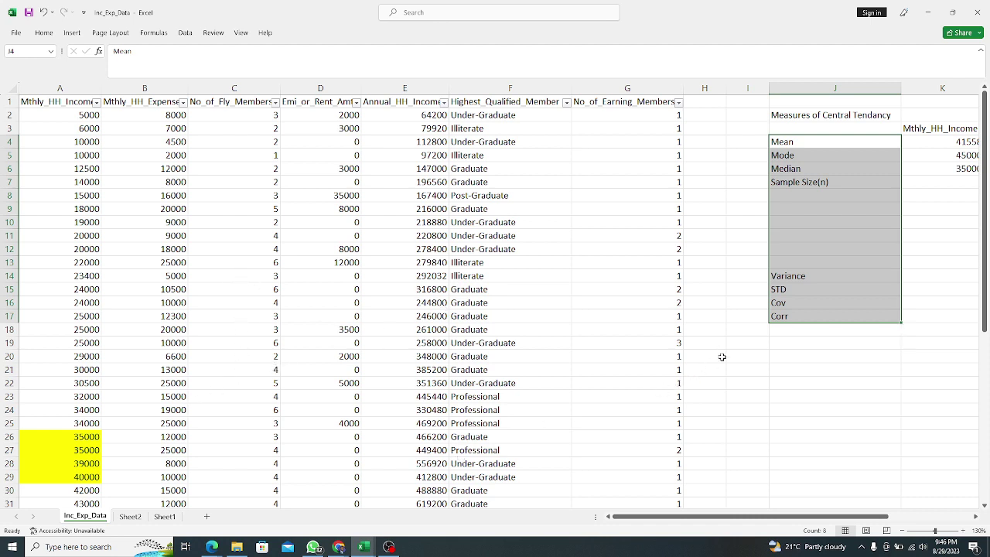
Step: Enter the heading 'Regression Analysis' in cell J19
click(794, 344)
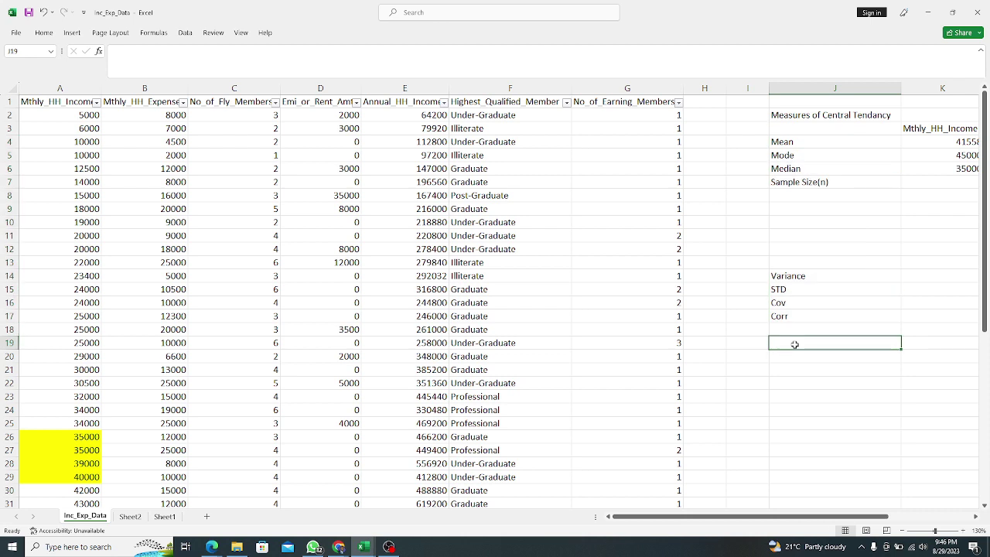
text(Re)
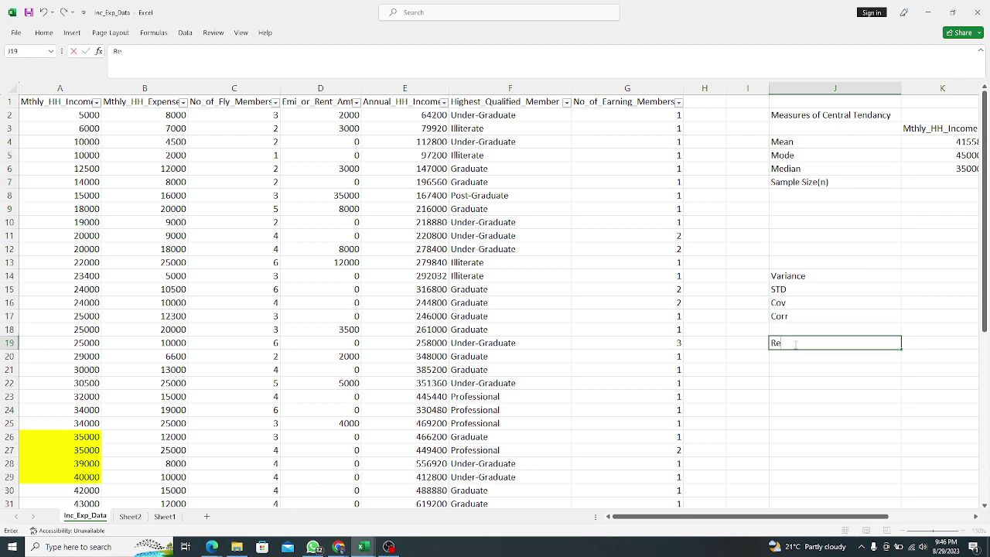
text(gression Analysis)
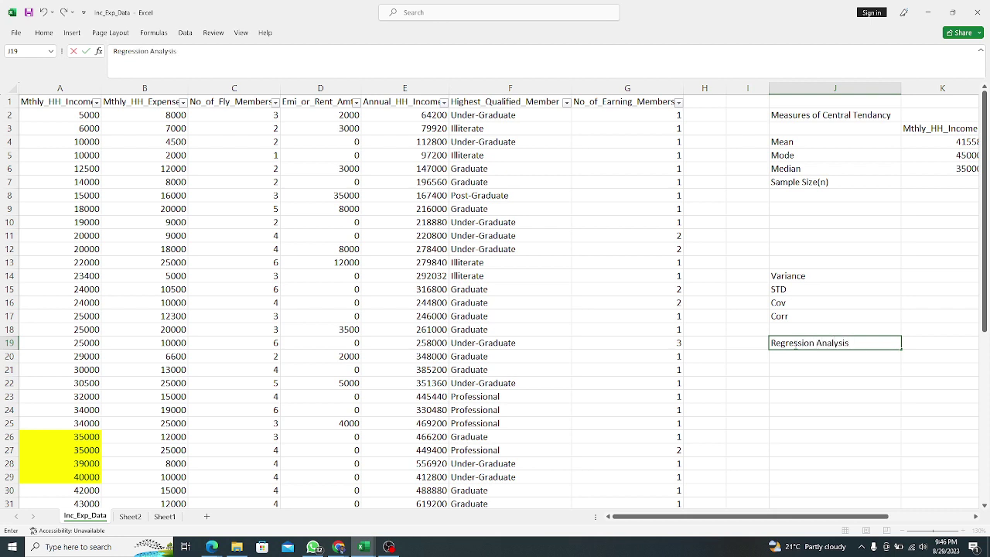
key(Return)
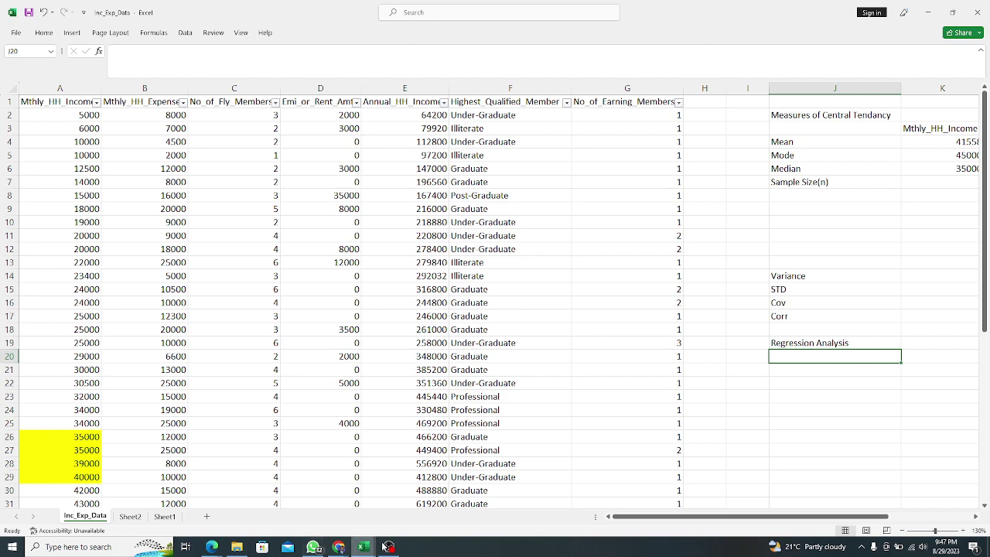
click(337, 546)
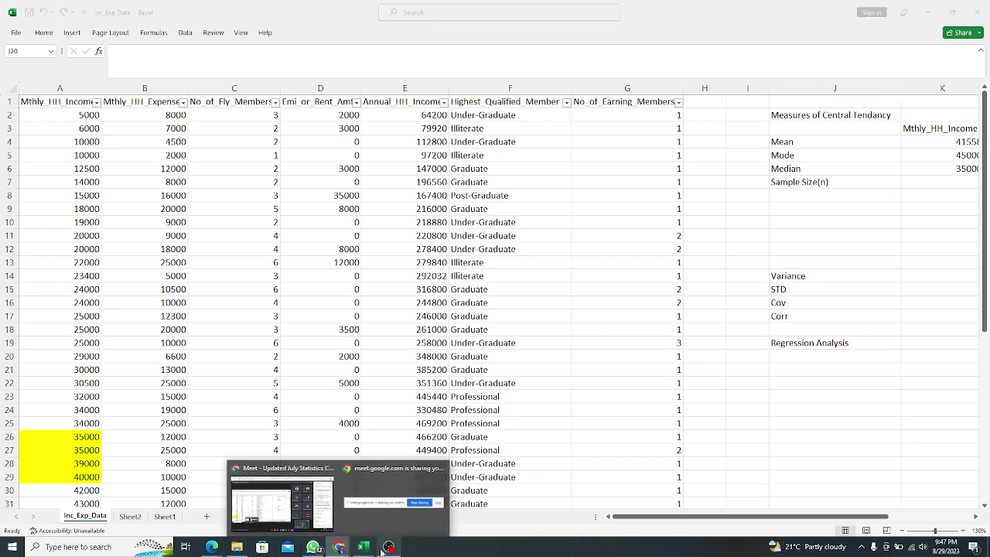